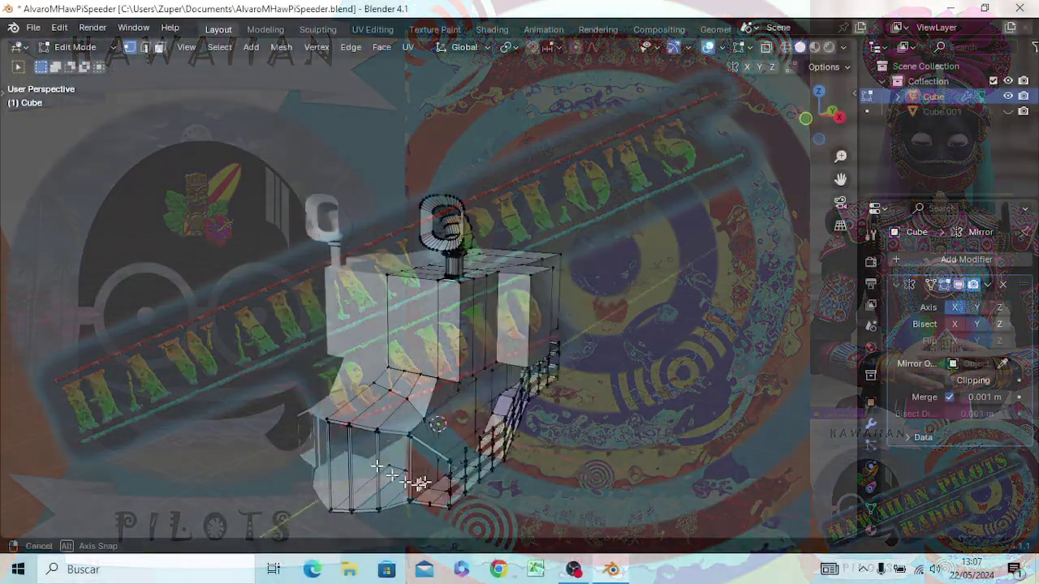
- Insert a new edge loop across the front of the speeder body
{"action": "mouse_move", "coordinate": [288, 450]}
{"action": "middle_mouse_down"}
{"action": "mouse_move", "coordinate": [474, 473]}
{"action": "mouse_move", "coordinate": [529, 455]}
{"action": "mouse_move", "coordinate": [487, 424]}
{"action": "mouse_move", "coordinate": [355, 425]}
{"action": "mouse_move", "coordinate": [330, 445]}
{"action": "mouse_move", "coordinate": [352, 460]}
{"action": "mouse_move", "coordinate": [514, 451]}
{"action": "mouse_move", "coordinate": [334, 455]}
{"action": "mouse_move", "coordinate": [405, 438]}
{"action": "mouse_move", "coordinate": [472, 452]}
{"action": "mouse_move", "coordinate": [417, 473]}
{"action": "mouse_move", "coordinate": [358, 471]}
{"action": "mouse_move", "coordinate": [342, 442]}
{"action": "mouse_move", "coordinate": [348, 419]}
{"action": "mouse_move", "coordinate": [406, 443]}
{"action": "mouse_move", "coordinate": [478, 449]}
{"action": "middle_mouse_up"}
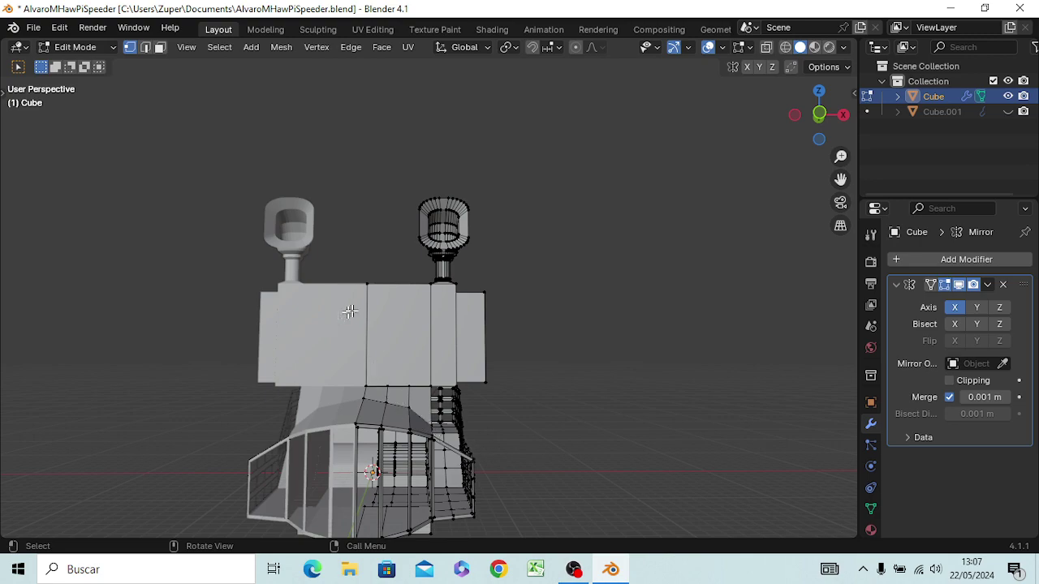
{"action": "mouse_move", "coordinate": [352, 315]}
{"action": "middle_mouse_down"}
{"action": "mouse_move", "coordinate": [396, 434]}
{"action": "mouse_move", "coordinate": [373, 434]}
{"action": "middle_mouse_up"}
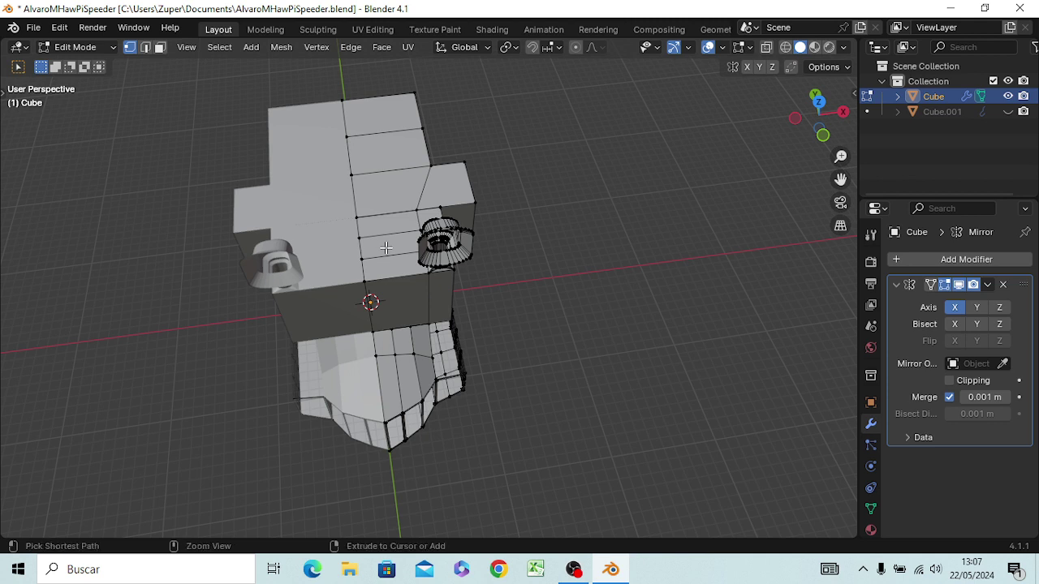
{"action": "key", "text": "ctrl+r"}
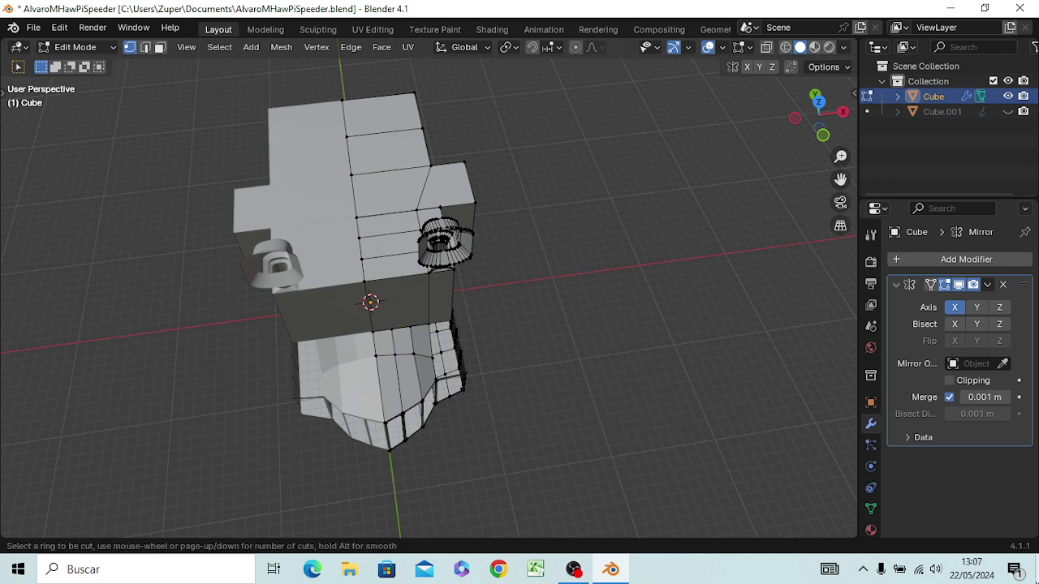
{"action": "left_click", "coordinate": [394, 244]}
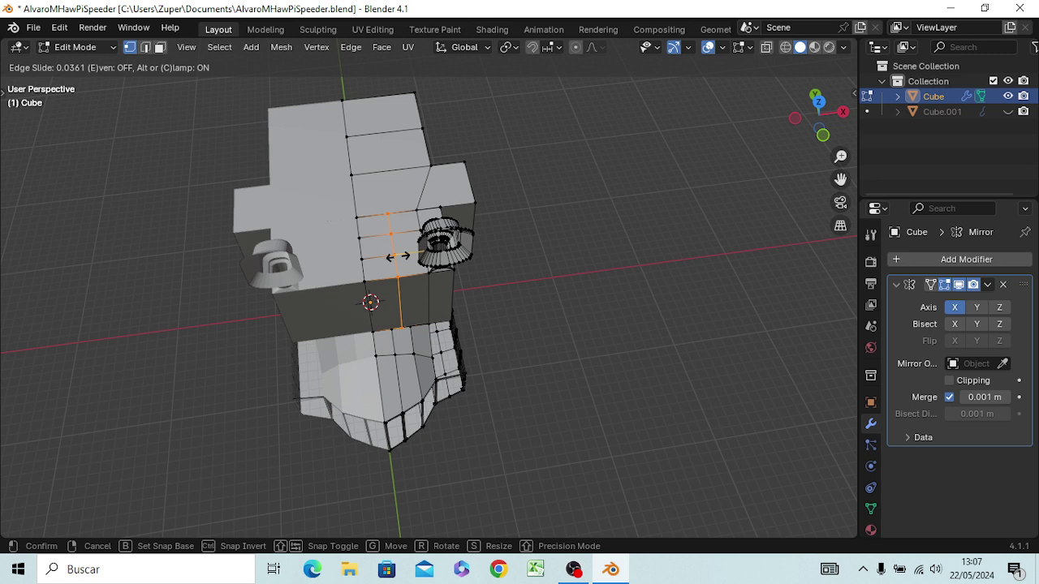
{"action": "left_click", "coordinate": [395, 254]}
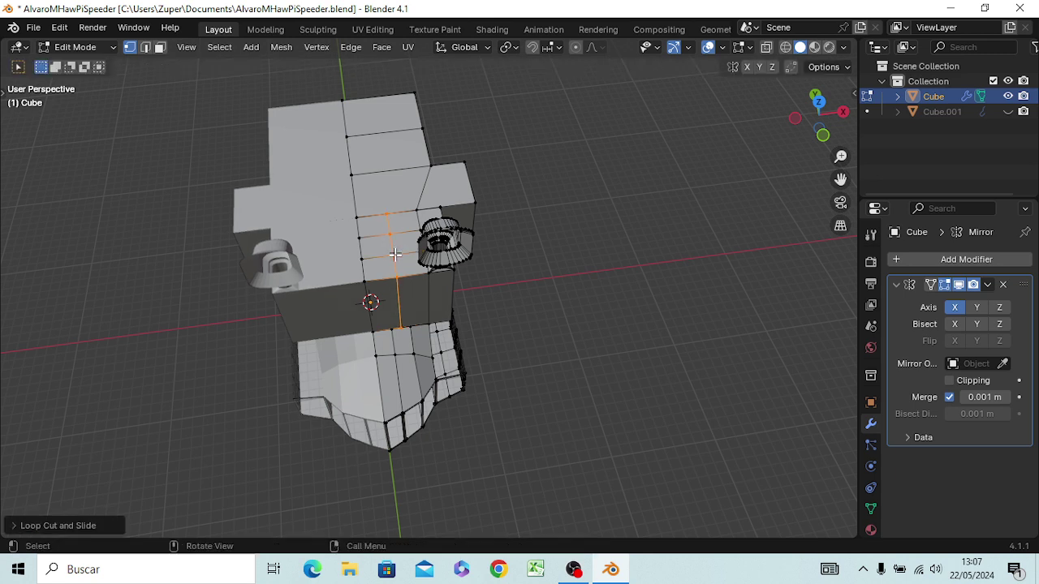
- Delete one vertex on the new loop, opening a hole beside the funnel
{"action": "left_click", "coordinate": [523, 274]}
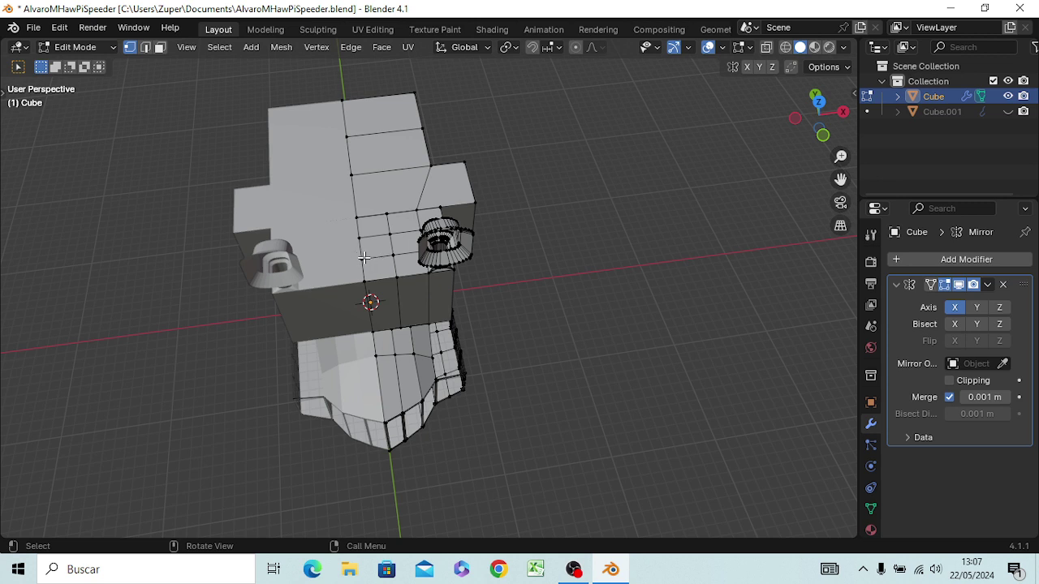
{"action": "left_click", "coordinate": [362, 259]}
{"action": "key", "text": "x"}
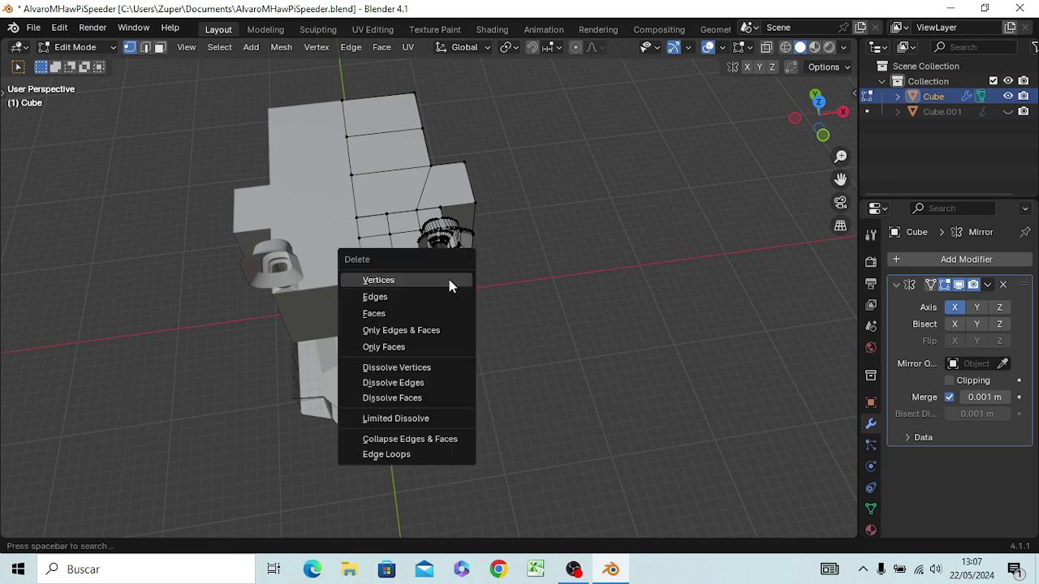
{"action": "left_click", "coordinate": [449, 280]}
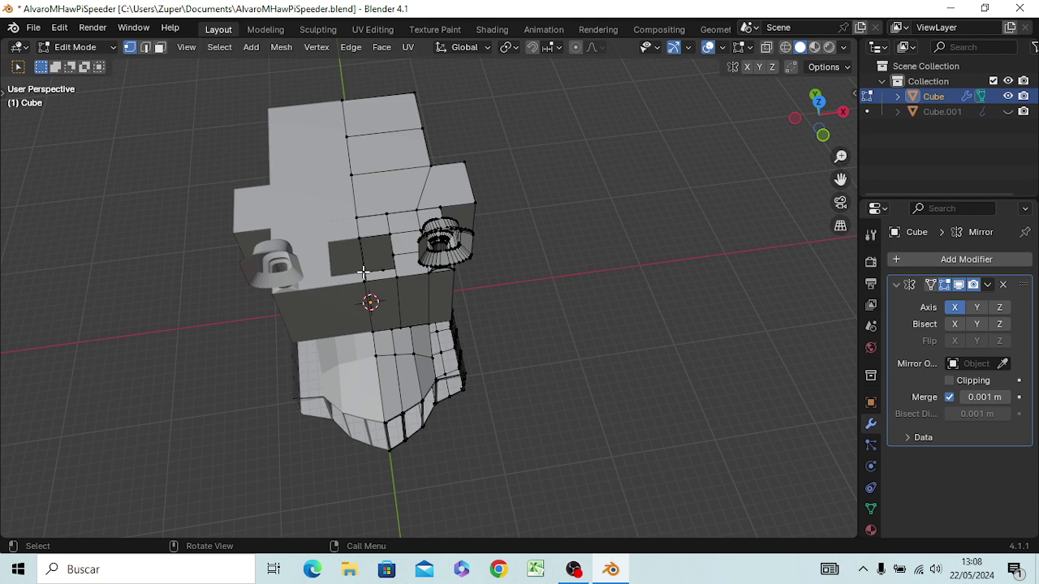
{"action": "left_click", "coordinate": [363, 274]}
{"action": "middle_click_drag", "start_coordinate": [390, 271], "coordinate": [378, 233]}
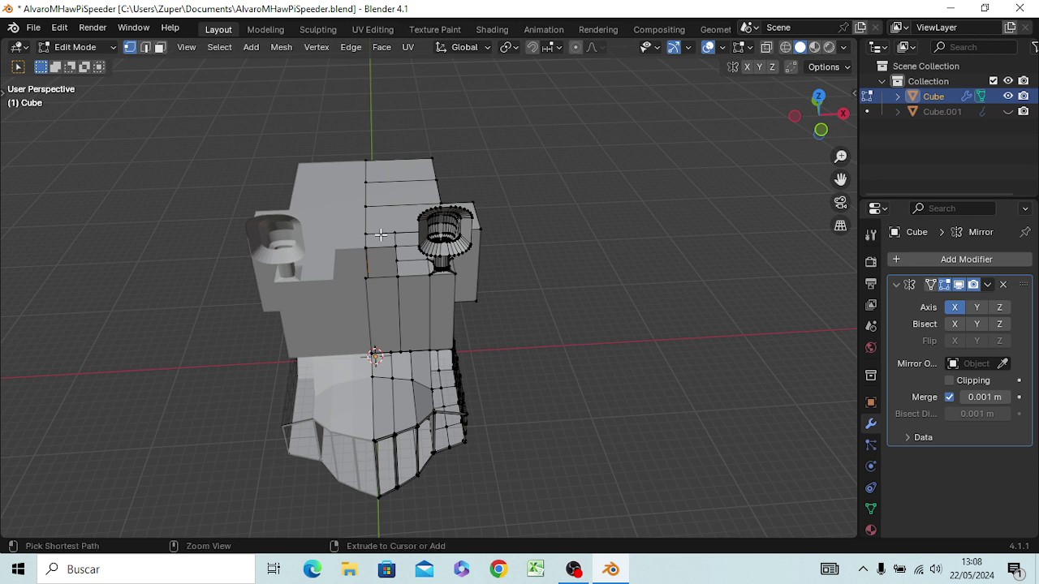
- Select the gap's four corner vertices and fill them with a new face
{"action": "key", "text": "c"}
{"action": "key", "text": "Escape"}
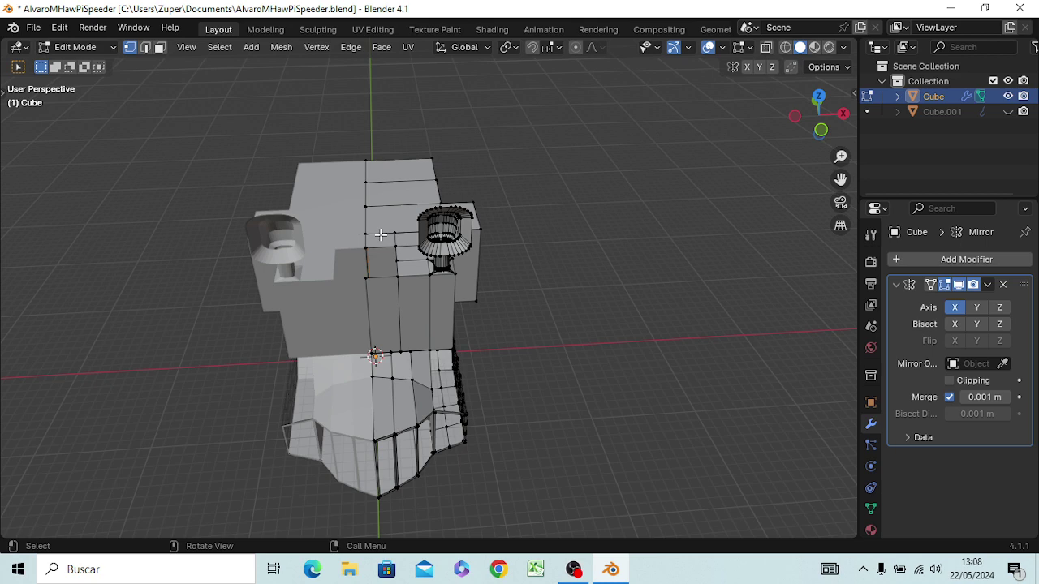
{"action": "scroll", "coordinate": [349, 256], "scroll_direction": "up", "scroll_amount": 5}
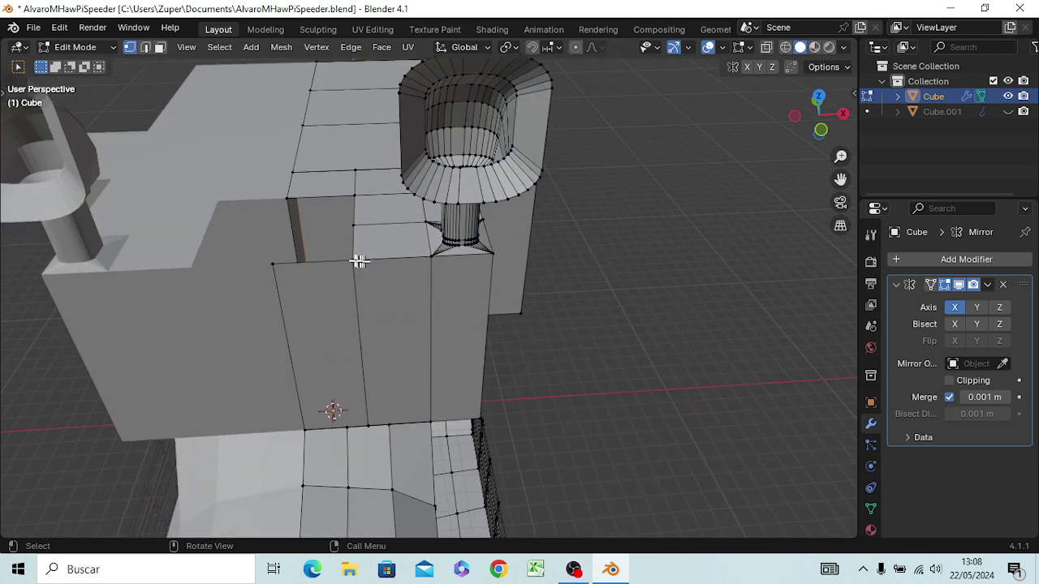
{"action": "left_click", "coordinate": [355, 259]}
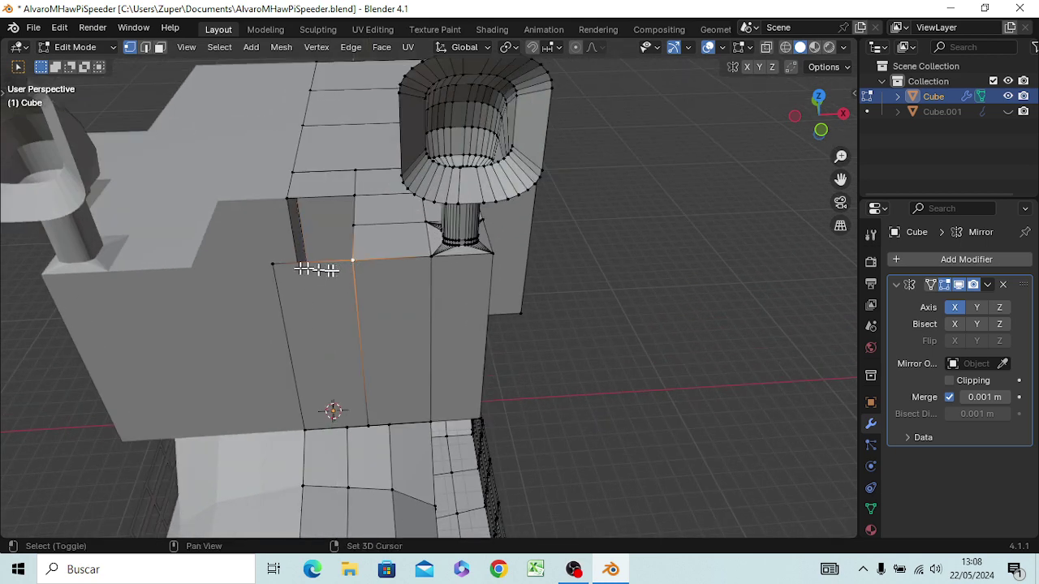
{"action": "left_click", "coordinate": [274, 265], "text": "shift"}
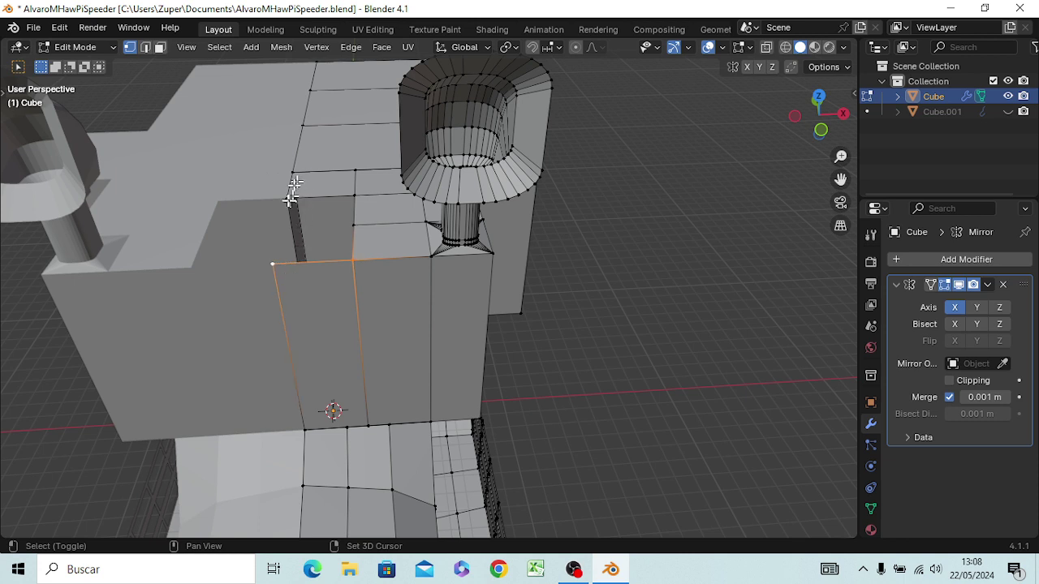
{"action": "left_click", "coordinate": [290, 197], "text": "shift"}
{"action": "left_click", "coordinate": [354, 196], "text": "shift"}
{"action": "key", "text": "f"}
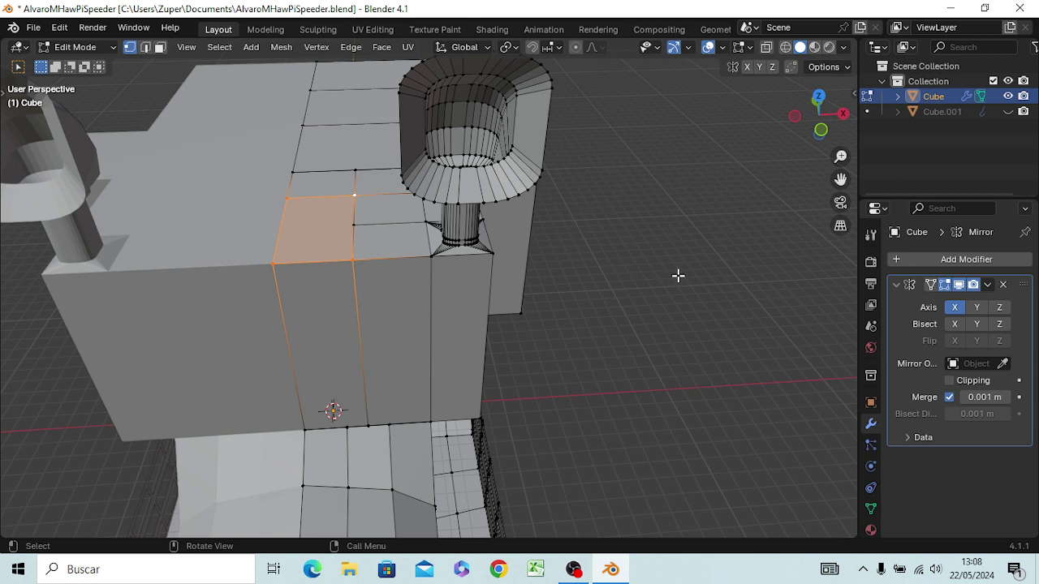
- Apply the body's Mirror modifier in Object Mode, then return to Edit Mode
{"action": "key", "text": "Tab"}
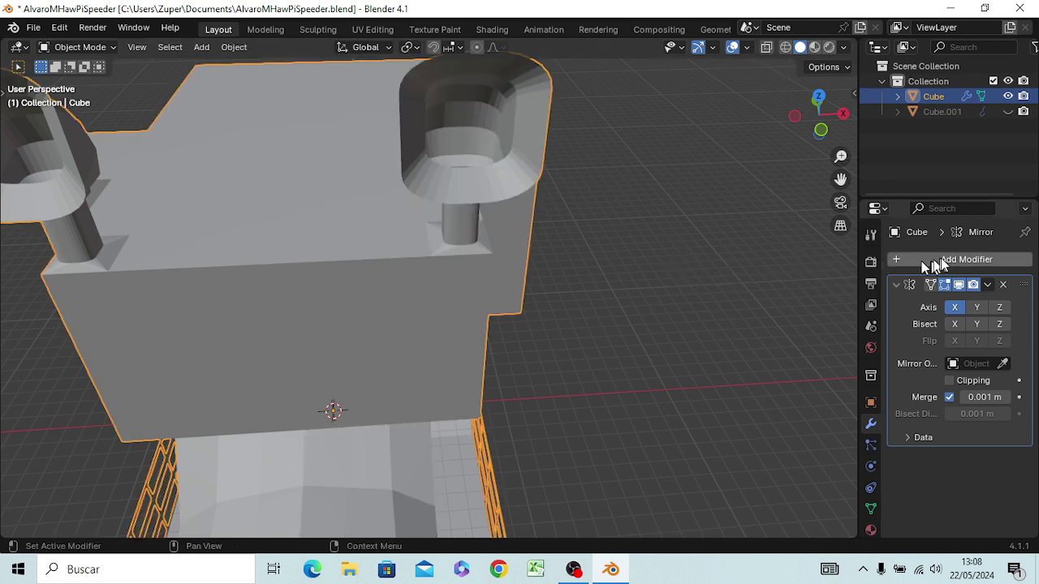
{"action": "left_click", "coordinate": [987, 285]}
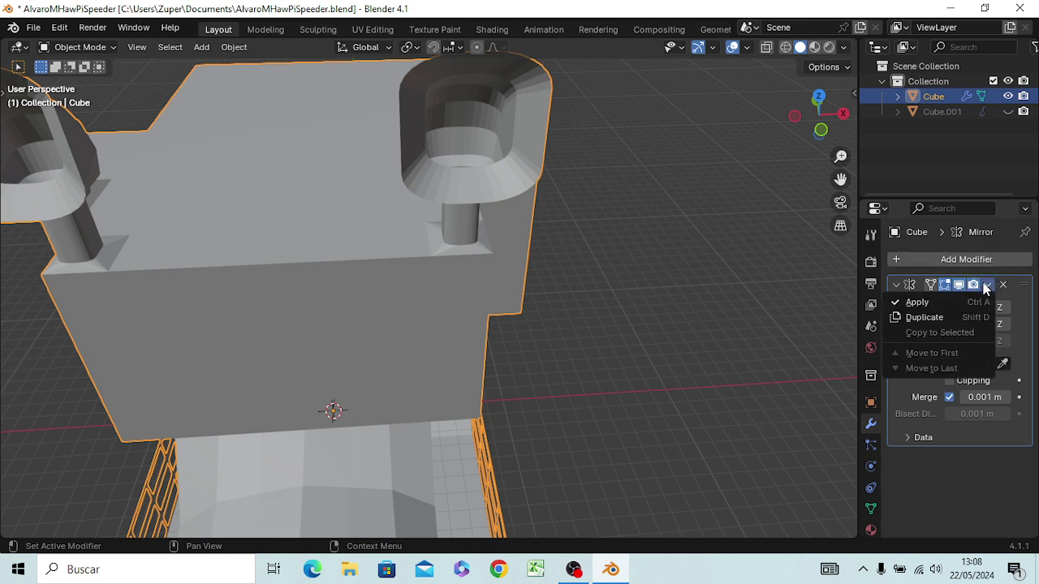
{"action": "left_click", "coordinate": [904, 300]}
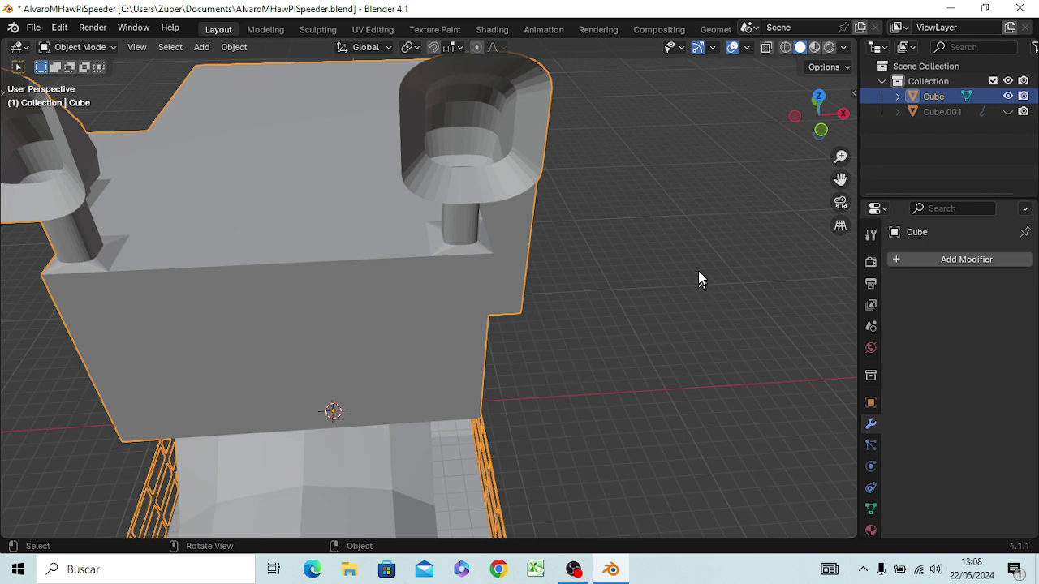
{"action": "key", "text": "Tab"}
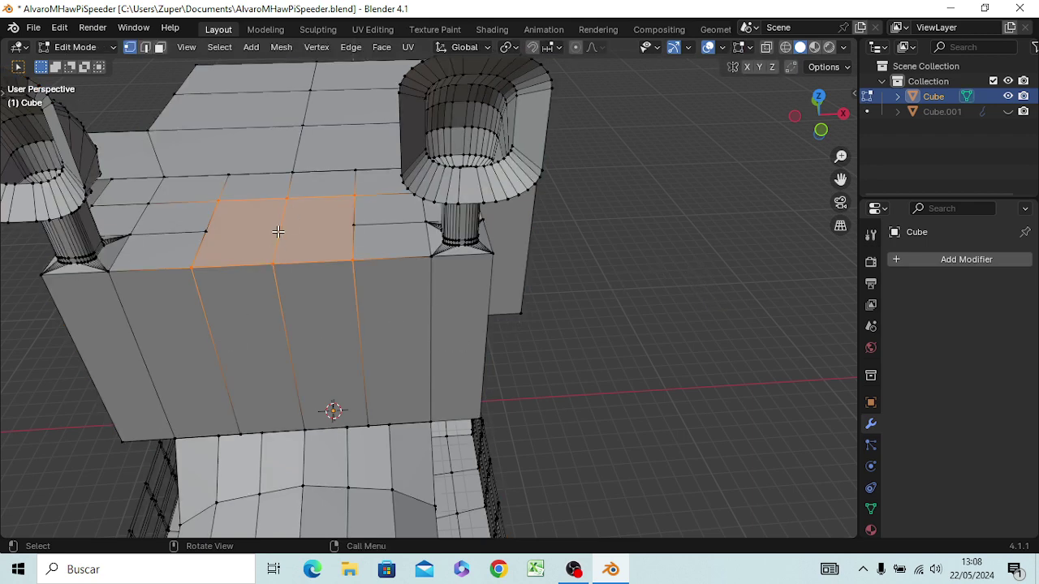
- Delete a central vertex on the body top, opening a hole between the vents
{"action": "left_click", "coordinate": [276, 232]}
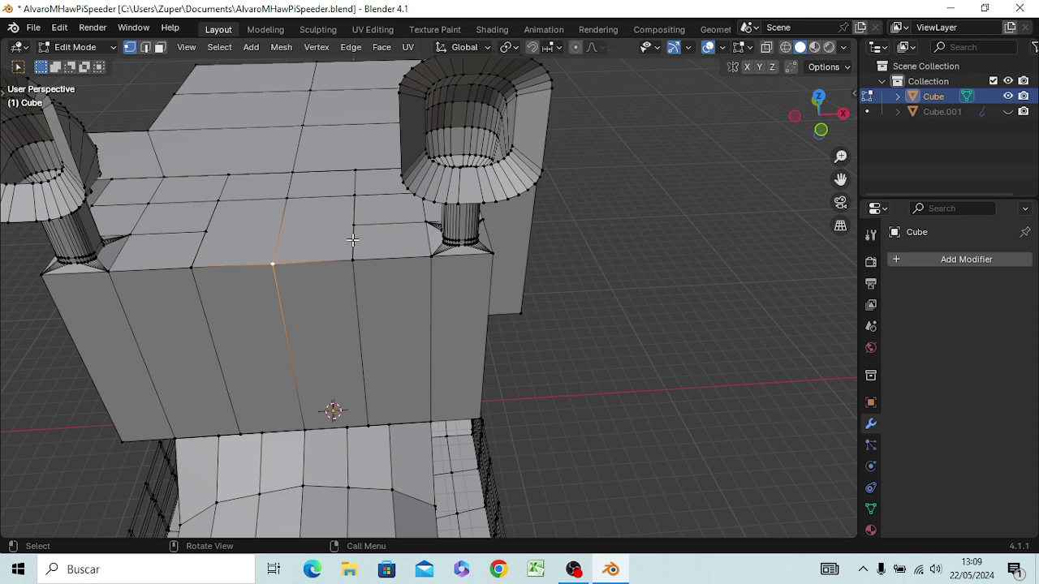
{"action": "key", "text": "x"}
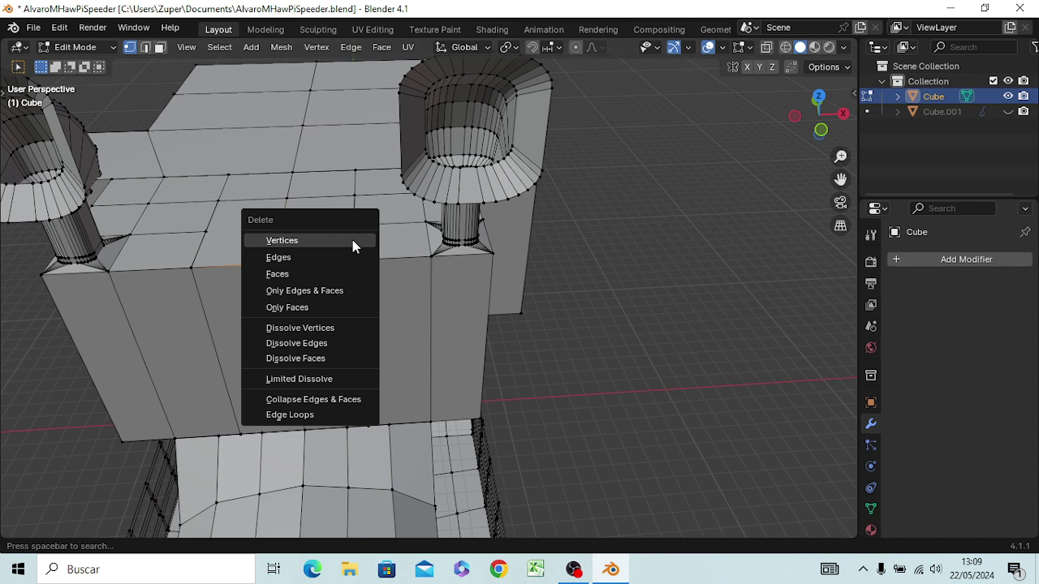
{"action": "left_click", "coordinate": [354, 245]}
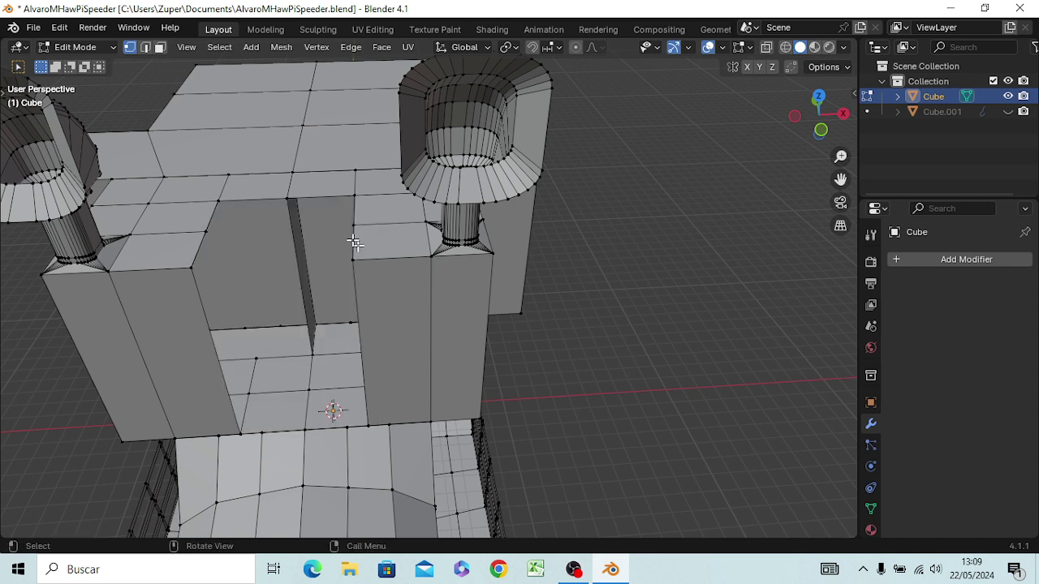
- Fill the top of the hole with a face from its corner vertices
{"action": "left_click", "coordinate": [206, 232]}
{"action": "left_click", "coordinate": [222, 199], "text": "shift"}
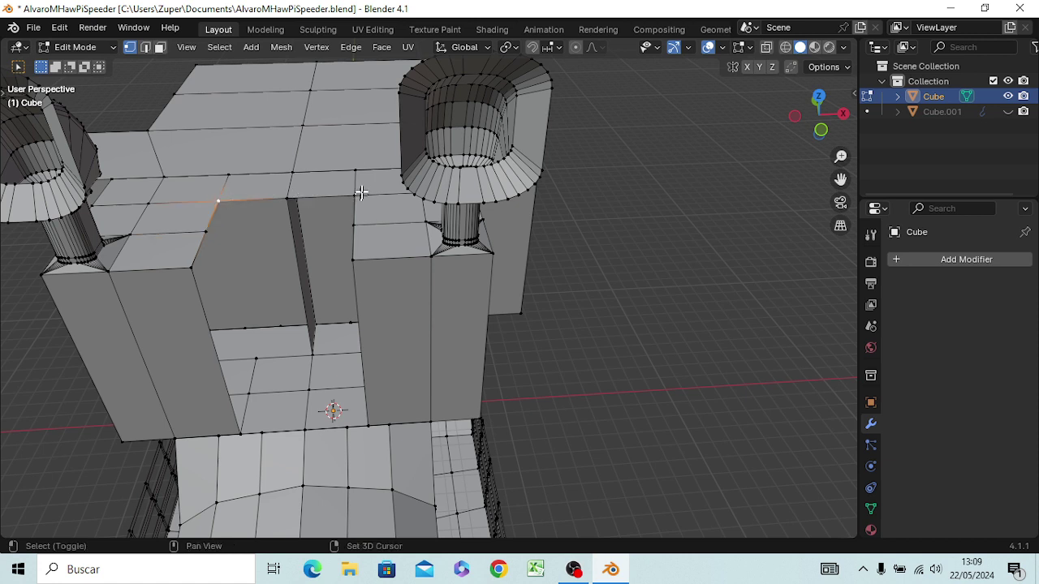
{"action": "left_click", "coordinate": [359, 190], "text": "shift"}
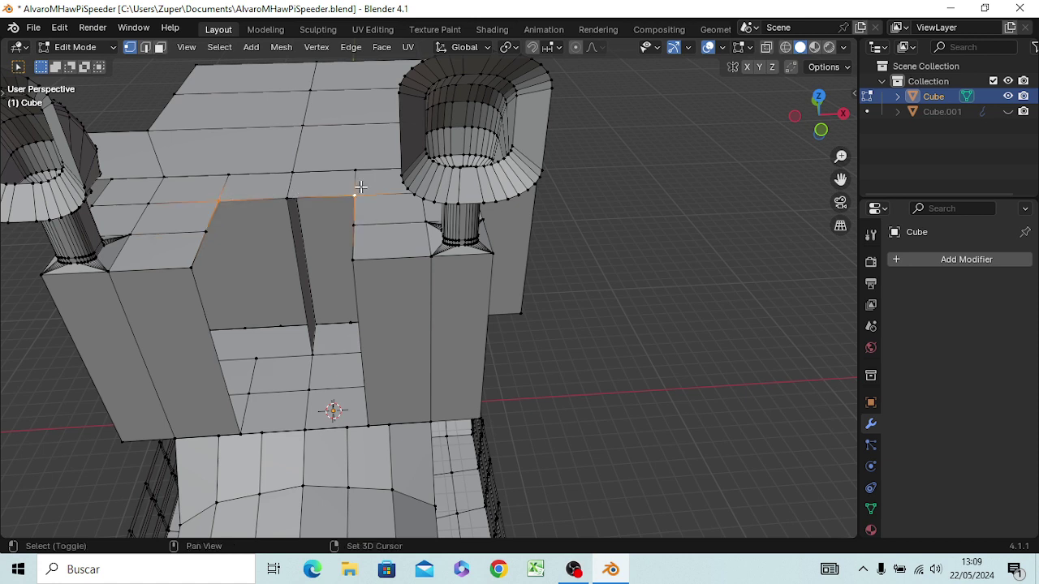
{"action": "left_click", "coordinate": [357, 261], "text": "shift"}
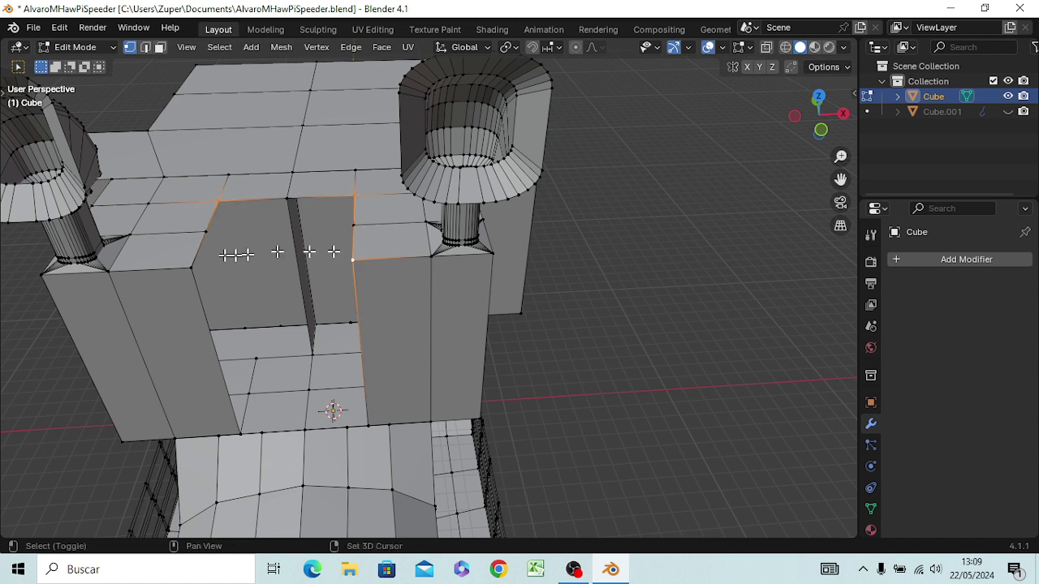
{"action": "left_click", "coordinate": [189, 268], "text": "shift"}
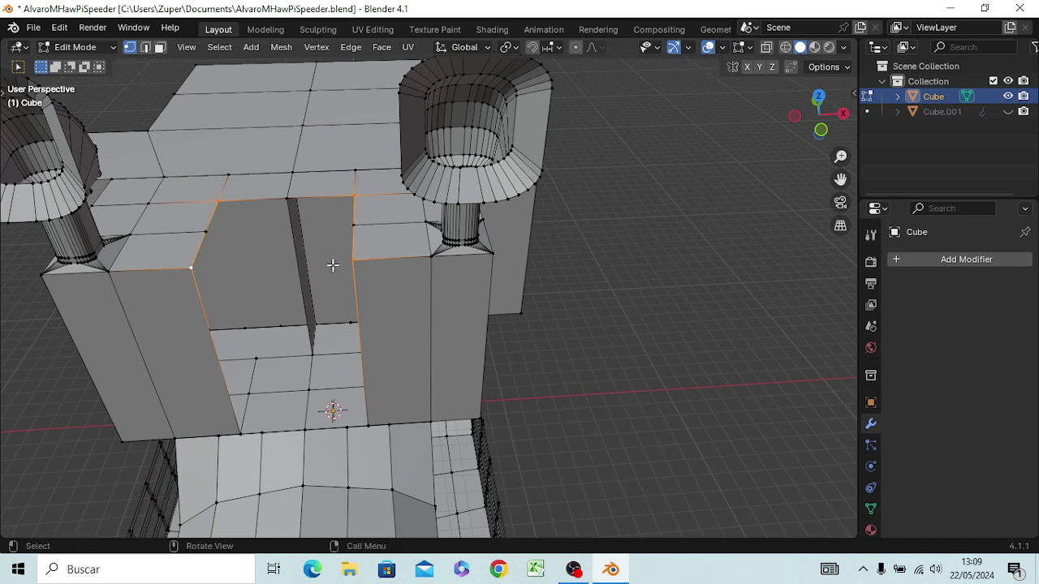
{"action": "key", "text": "f"}
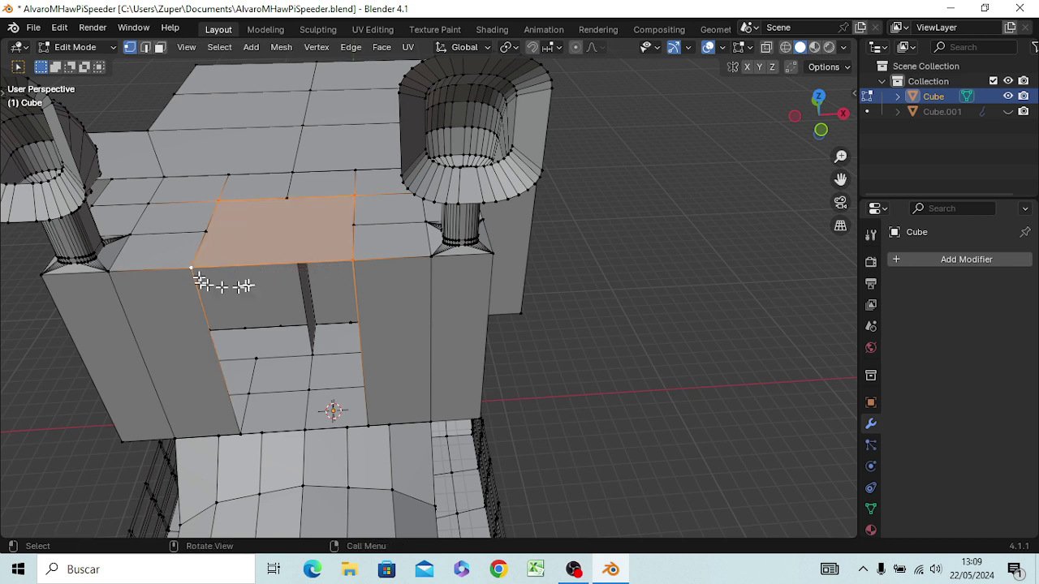
- Fill the front opening with a second face from its four corners
{"action": "left_click", "coordinate": [626, 250]}
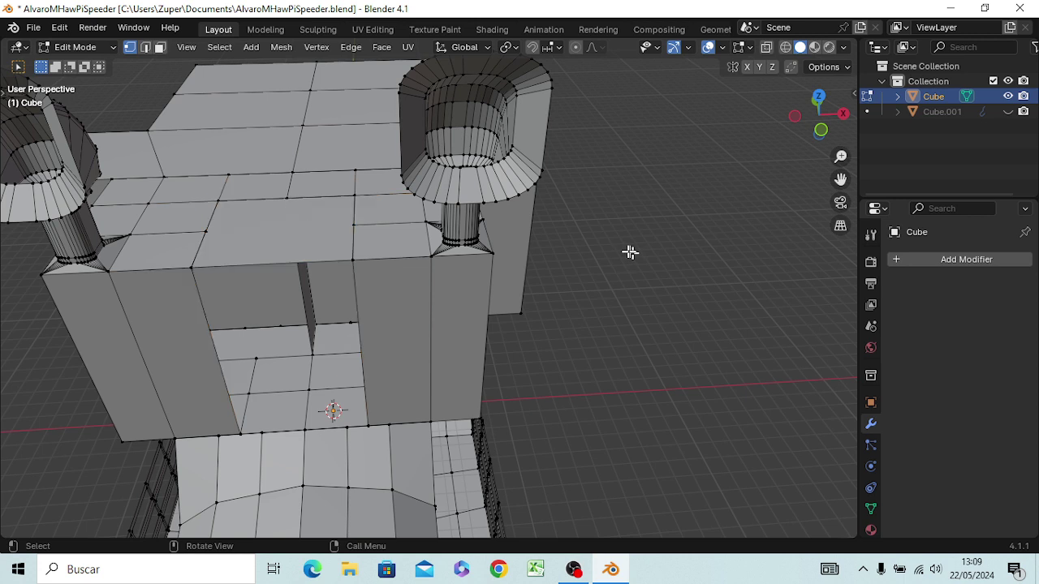
{"action": "left_click", "coordinate": [201, 261], "text": "shift"}
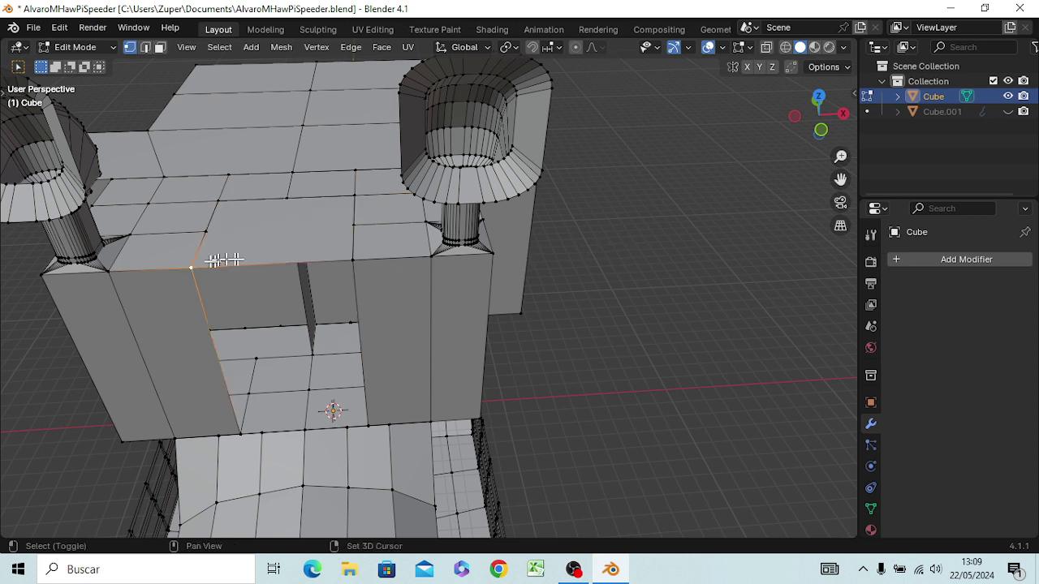
{"action": "left_click", "coordinate": [351, 258], "text": "shift"}
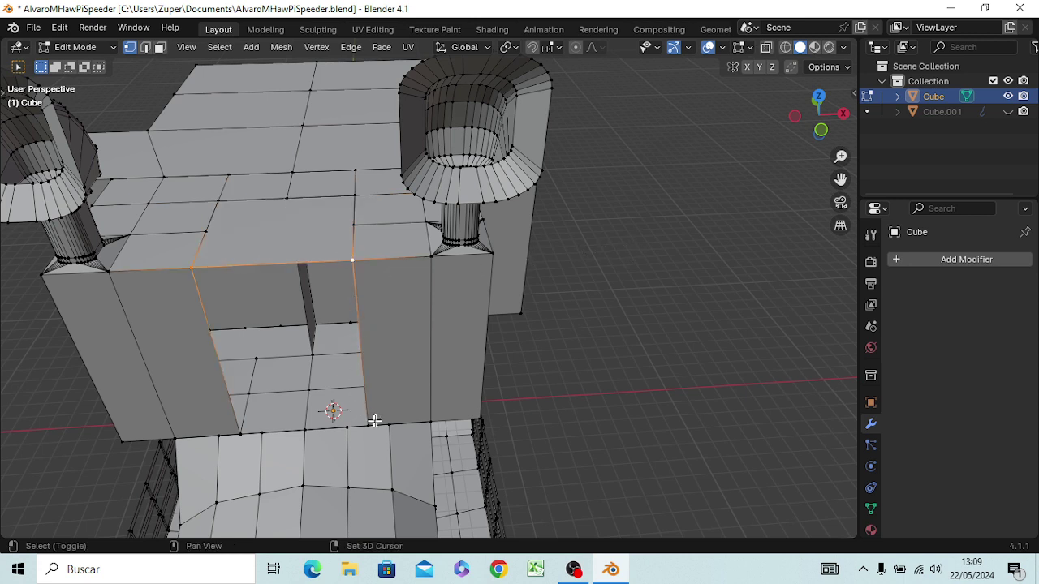
{"action": "left_click", "coordinate": [369, 423], "text": "shift"}
{"action": "left_click", "coordinate": [238, 432], "text": "shift"}
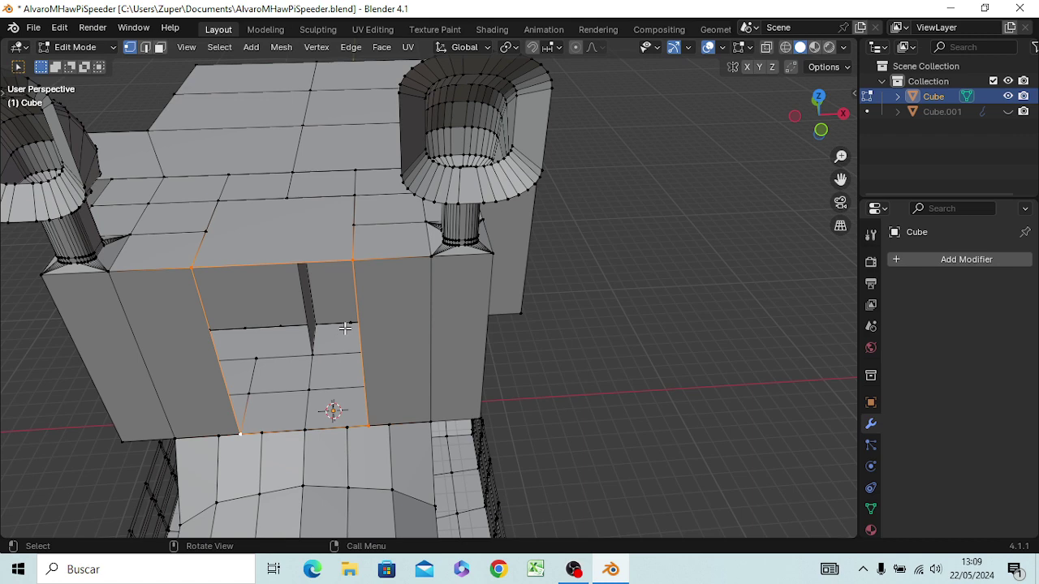
{"action": "key", "text": "f"}
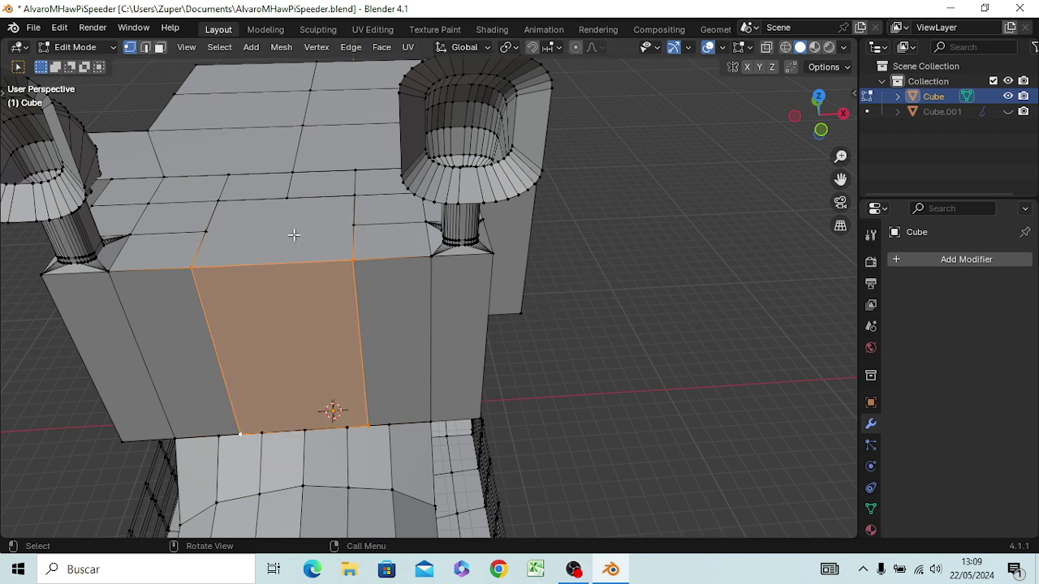
{"action": "key", "text": "KP_7"}
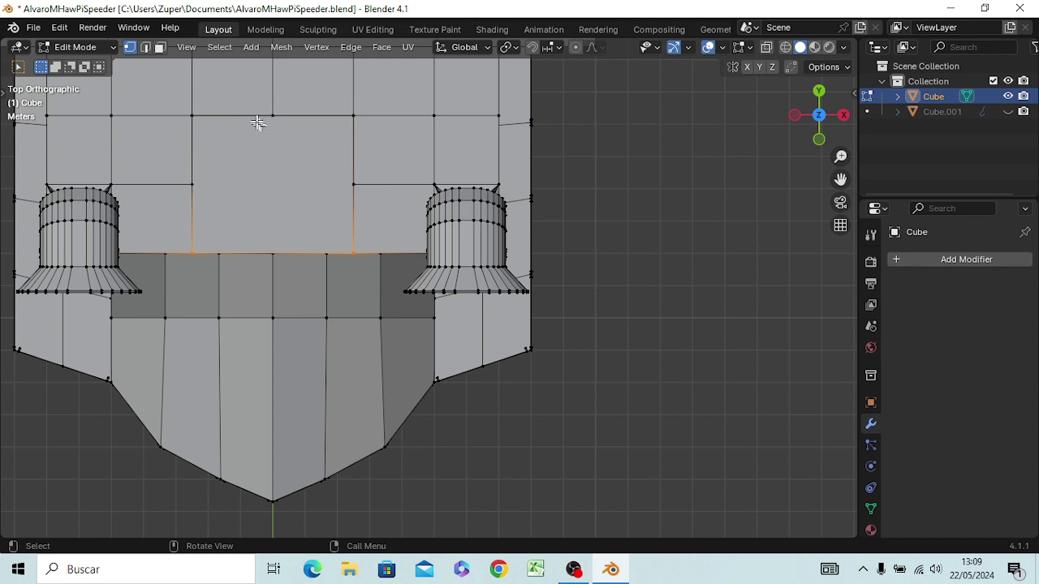
{"action": "left_click", "coordinate": [242, 113]}
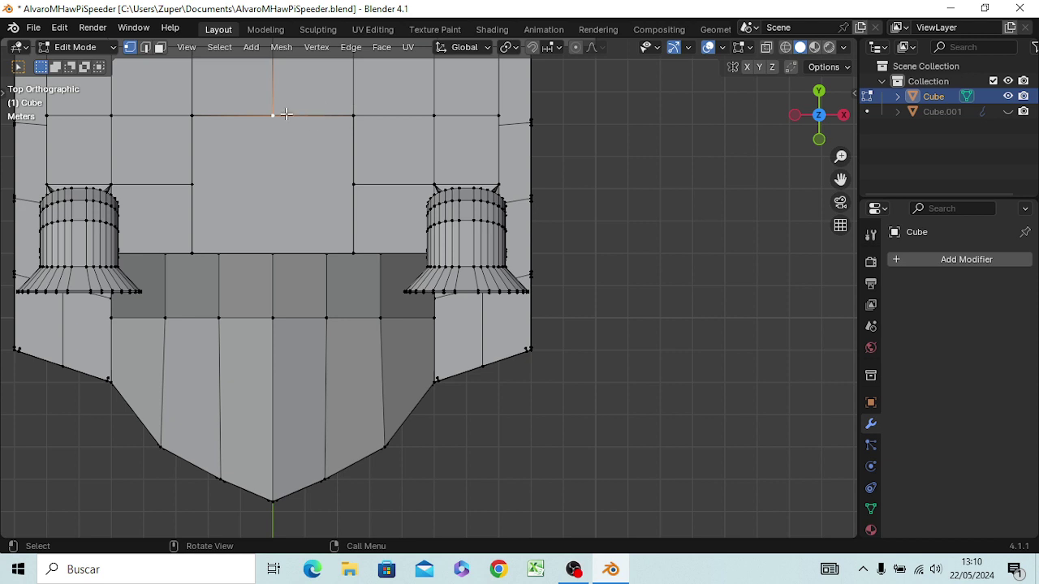
{"action": "key", "text": "2"}
{"action": "left_click", "coordinate": [244, 115]}
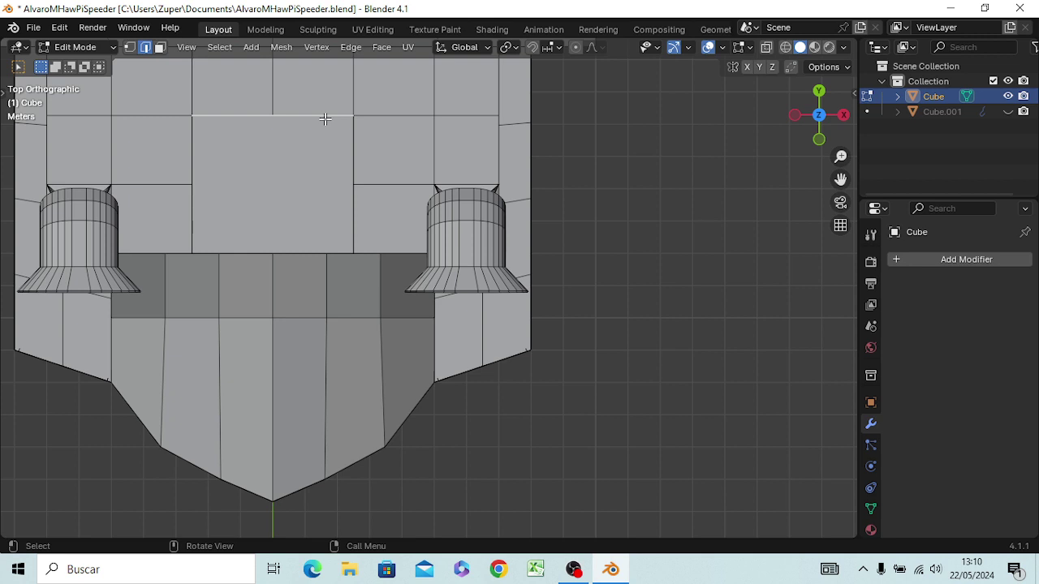
{"action": "key", "text": "g"}
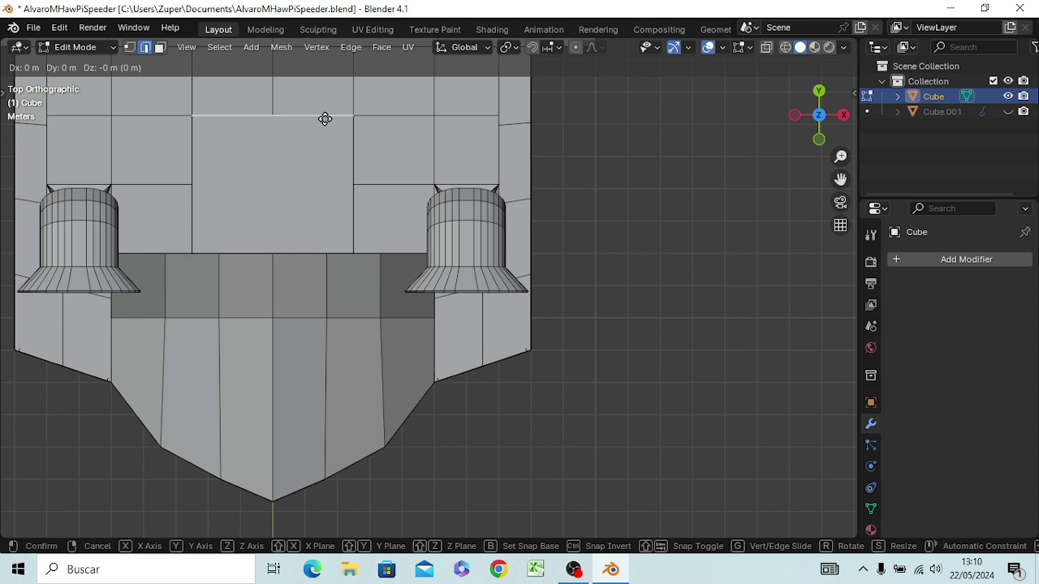
{"action": "key", "text": "y"}
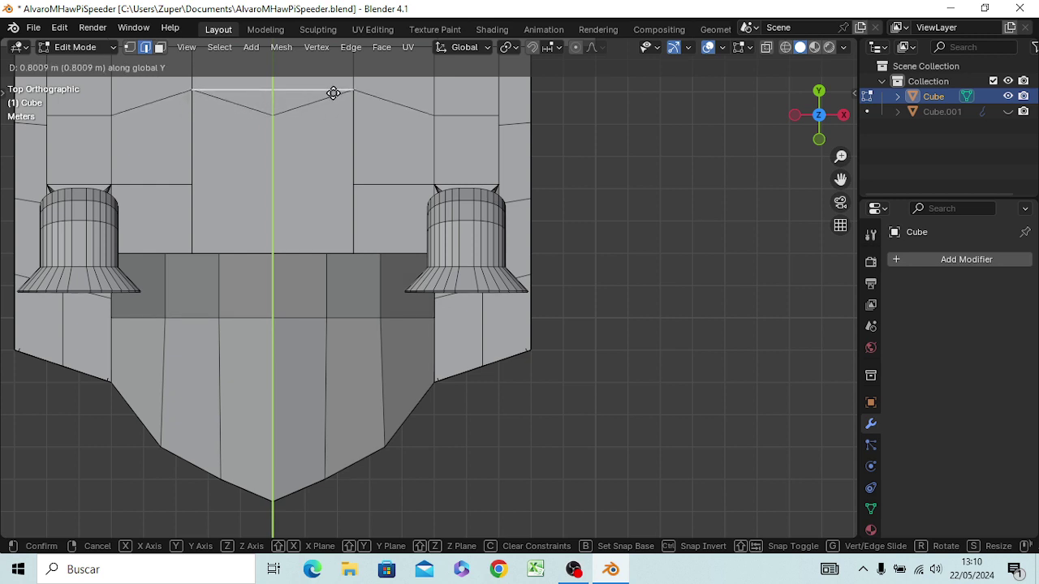
{"action": "right_click", "coordinate": [330, 94]}
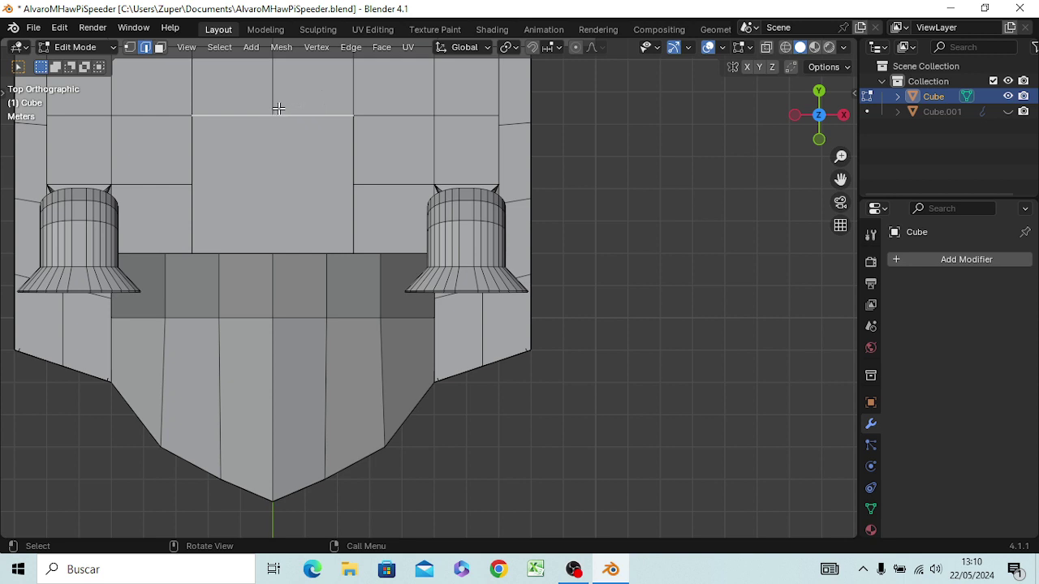
- Move the central top edge row about 0.75 m along Y
{"action": "key", "text": "1"}
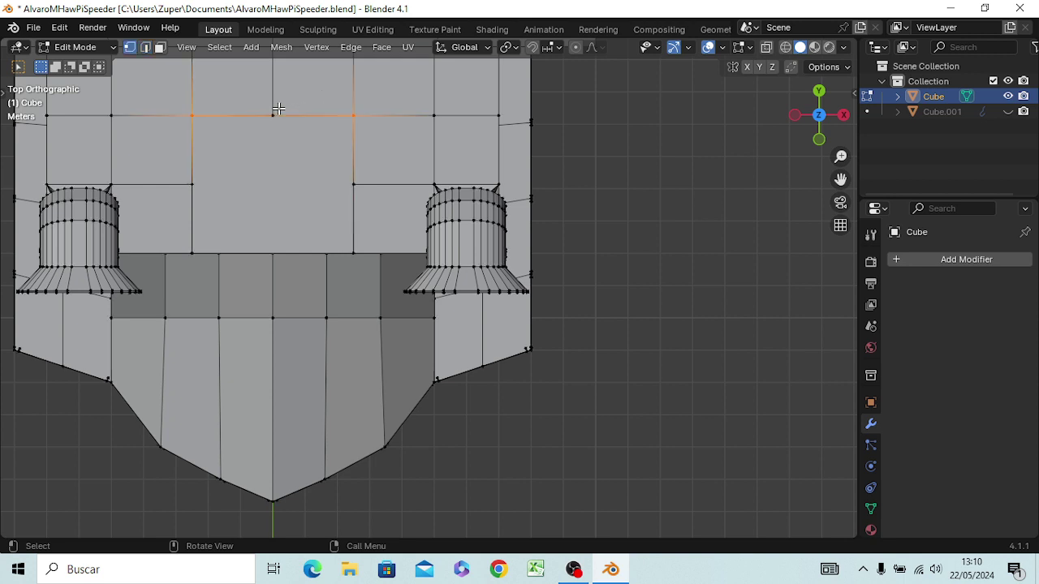
{"action": "key", "text": "b"}
{"action": "left_click_drag", "start_coordinate": [187, 115], "coordinate": [354, 124]}
{"action": "key", "text": "g"}
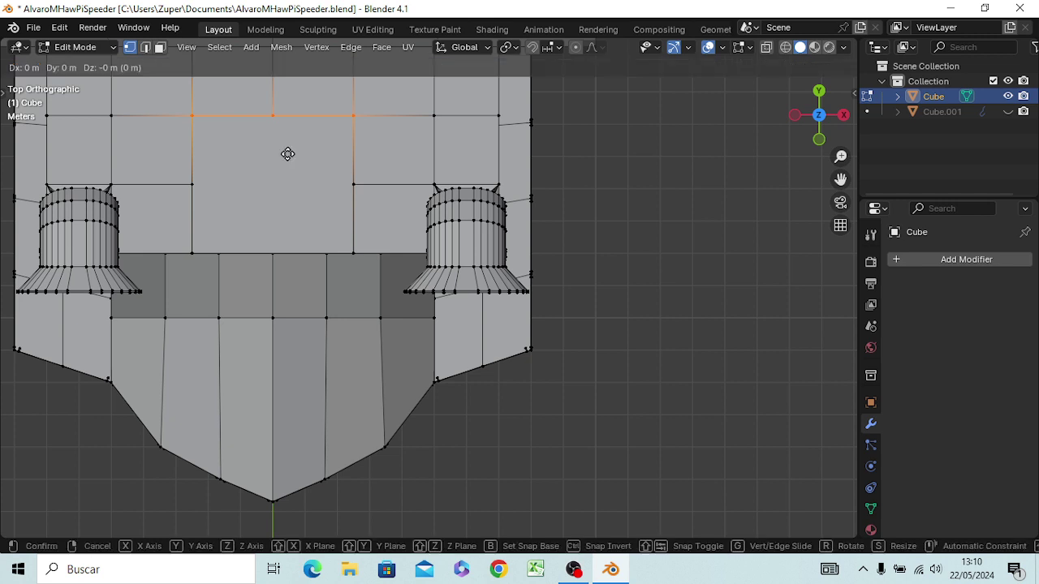
{"action": "key", "text": "y"}
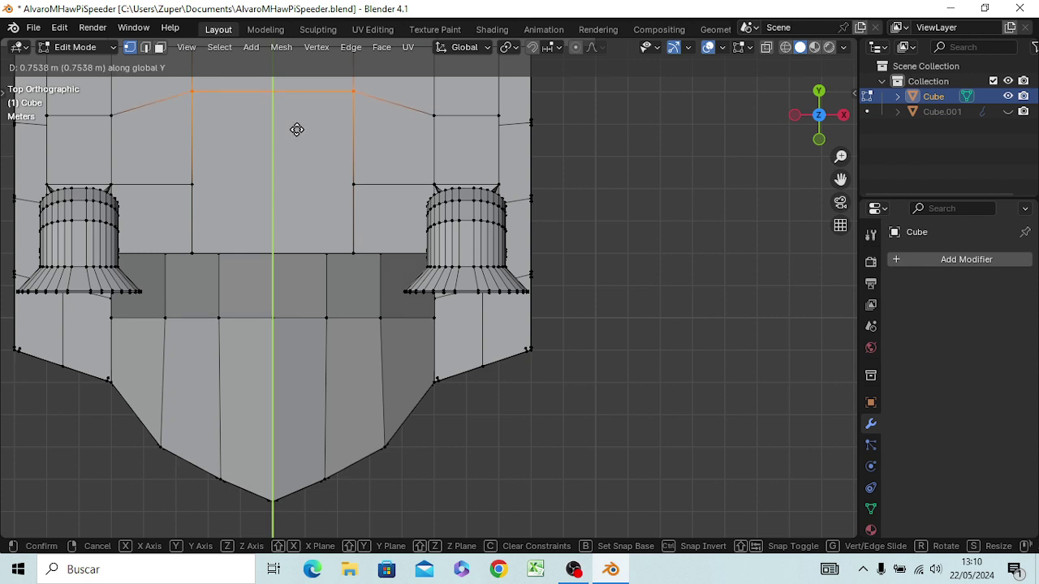
{"action": "left_click", "coordinate": [296, 129]}
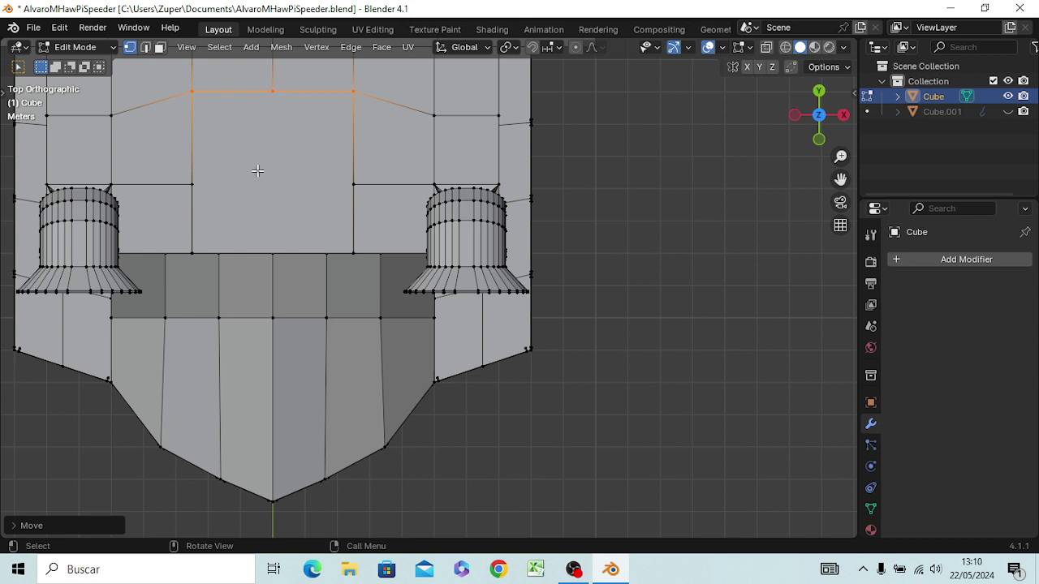
- Select the enlarged square face and check it from right, front and top views
{"action": "key", "text": "3"}
{"action": "left_click", "coordinate": [284, 172]}
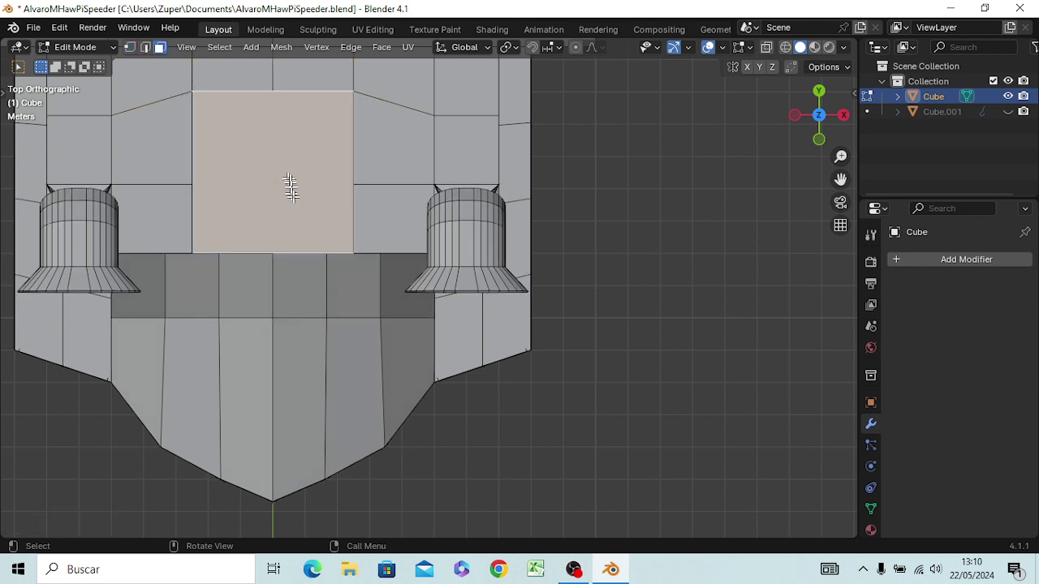
{"action": "mouse_move", "coordinate": [311, 243]}
{"action": "middle_mouse_down"}
{"action": "mouse_move", "coordinate": [336, 93]}
{"action": "mouse_move", "coordinate": [312, 154]}
{"action": "mouse_move", "coordinate": [308, 232]}
{"action": "mouse_move", "coordinate": [281, 288]}
{"action": "mouse_move", "coordinate": [293, 310]}
{"action": "mouse_move", "coordinate": [303, 281]}
{"action": "mouse_move", "coordinate": [316, 339]}
{"action": "mouse_move", "coordinate": [325, 313]}
{"action": "middle_mouse_up"}
{"action": "key", "text": "KP_3"}
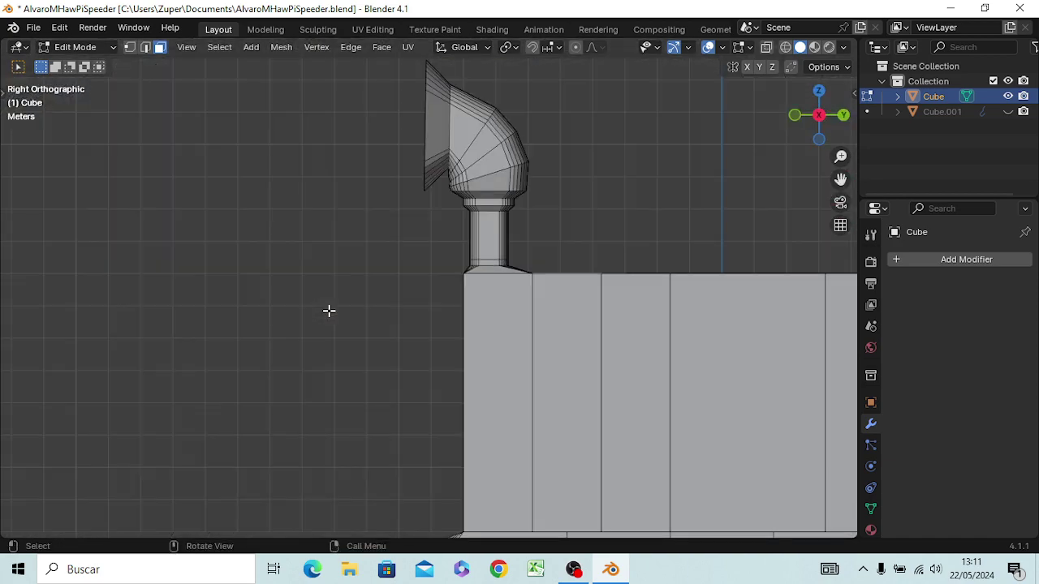
{"action": "key", "text": "KP_1"}
{"action": "key", "text": "KP_7"}
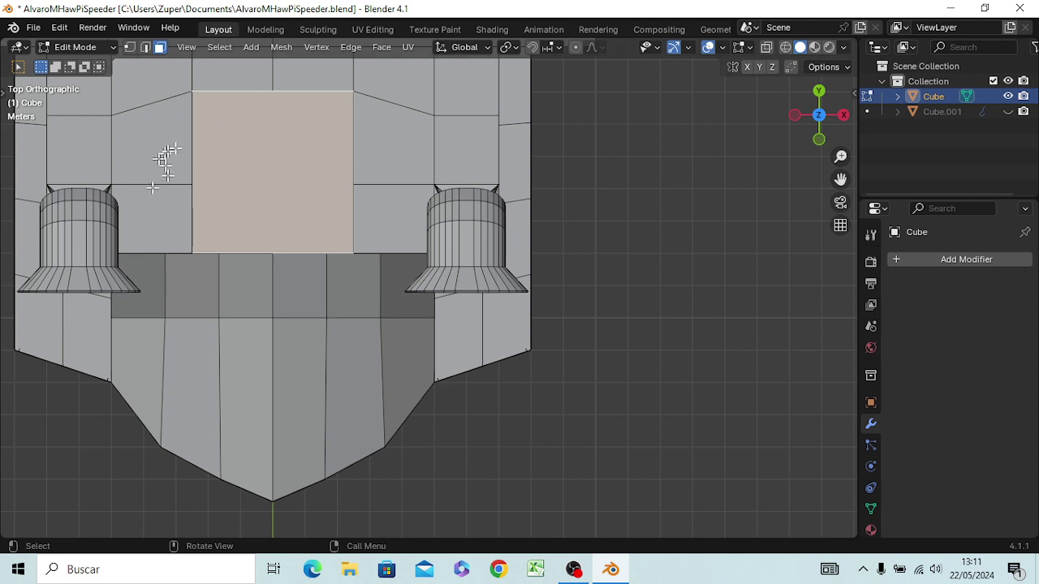
- Select the panel's vertices and try a vertical Z move, then cancel it
{"action": "key", "text": "1"}
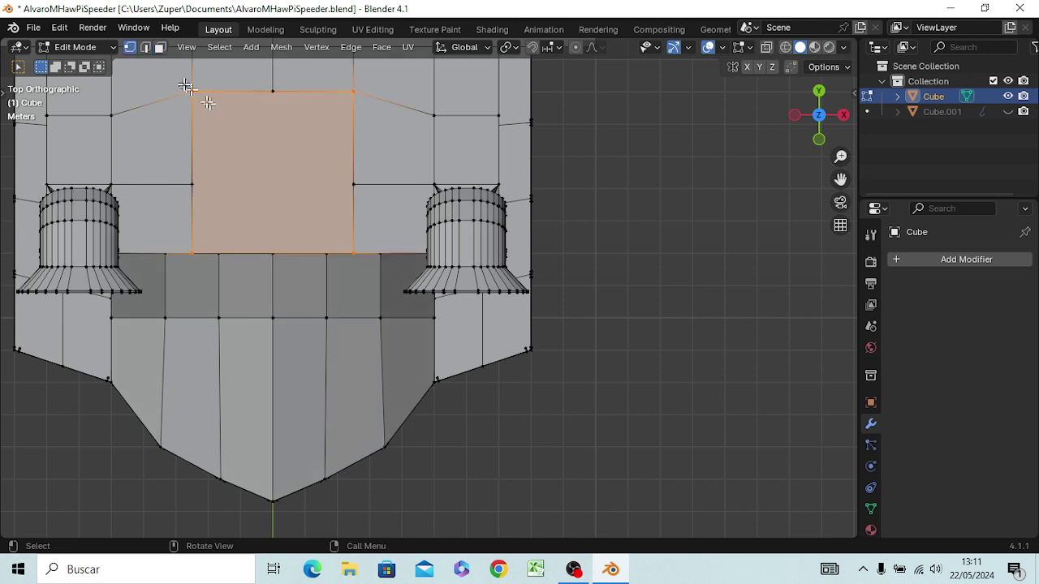
{"action": "left_click_drag", "start_coordinate": [185, 85], "coordinate": [367, 244]}
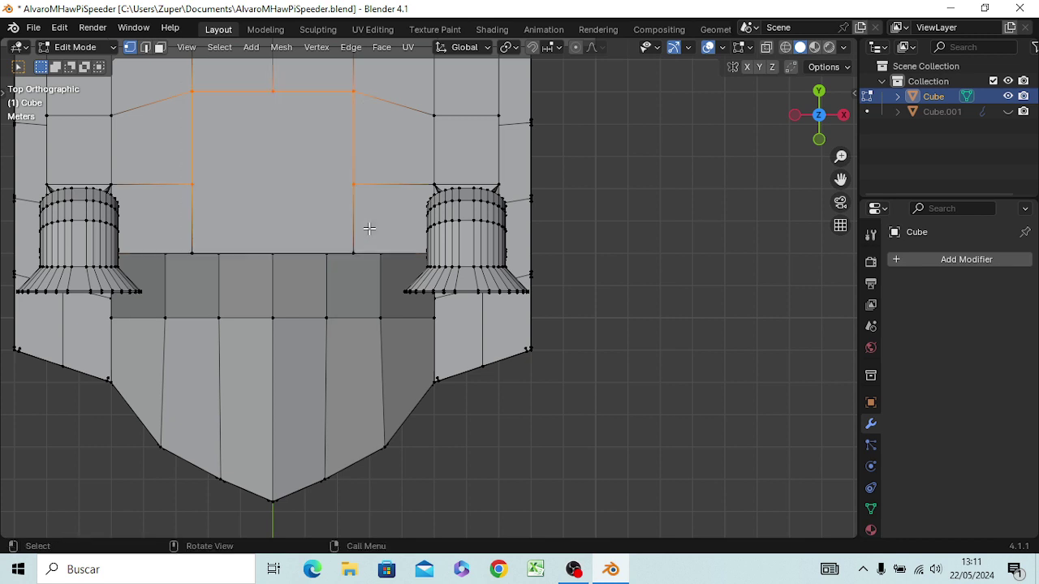
{"action": "left_click", "coordinate": [194, 252], "text": "shift"}
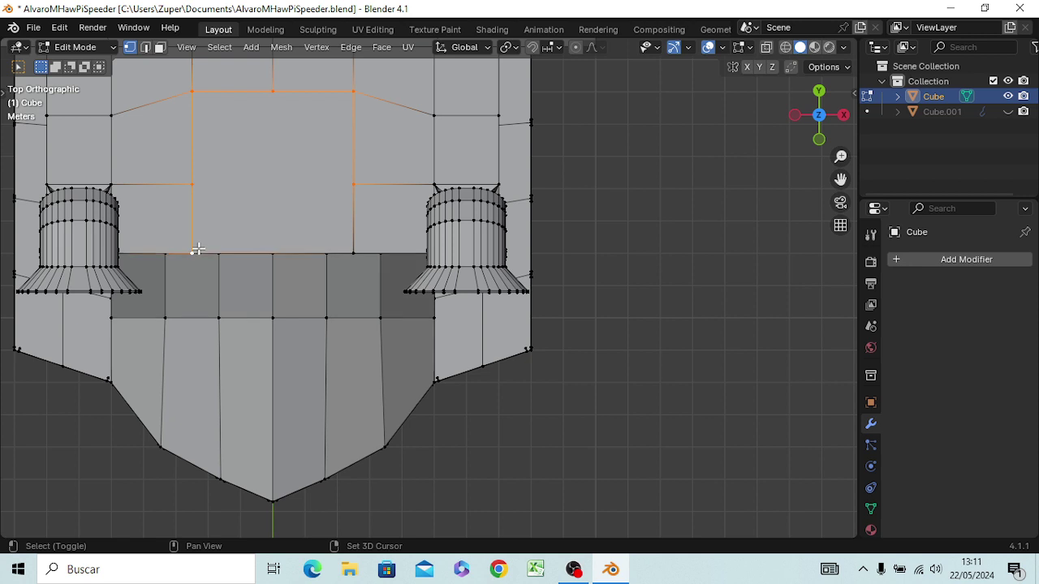
{"action": "left_click", "coordinate": [342, 252], "text": "shift"}
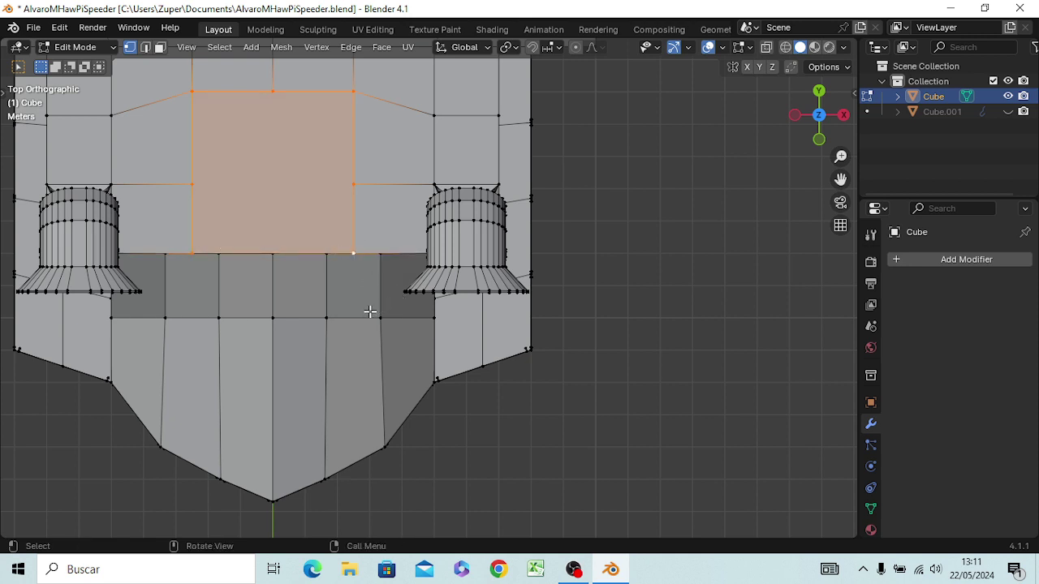
{"action": "key", "text": "KP_1"}
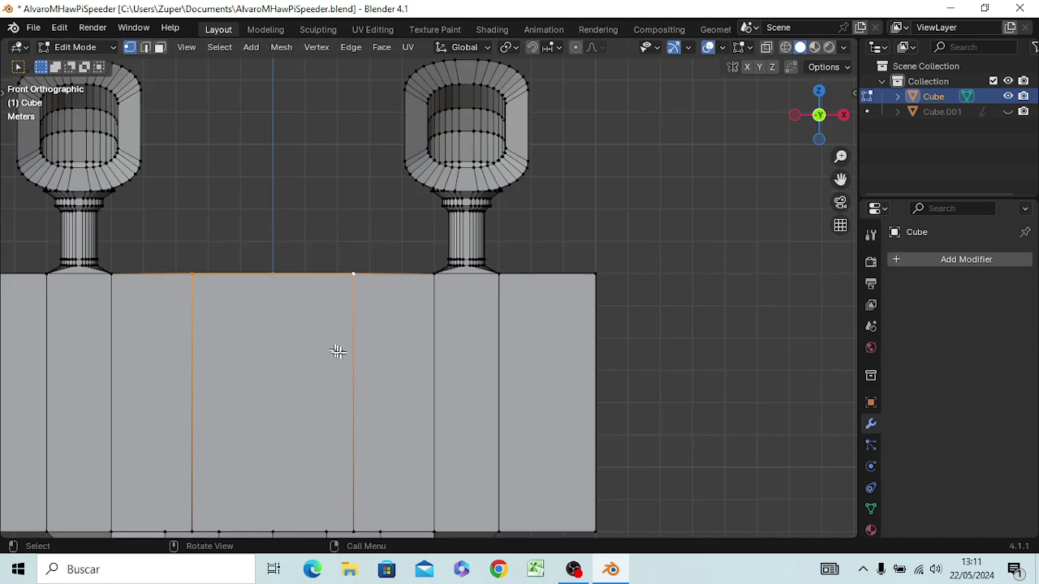
{"action": "middle_click_drag", "start_coordinate": [336, 350], "coordinate": [356, 374]}
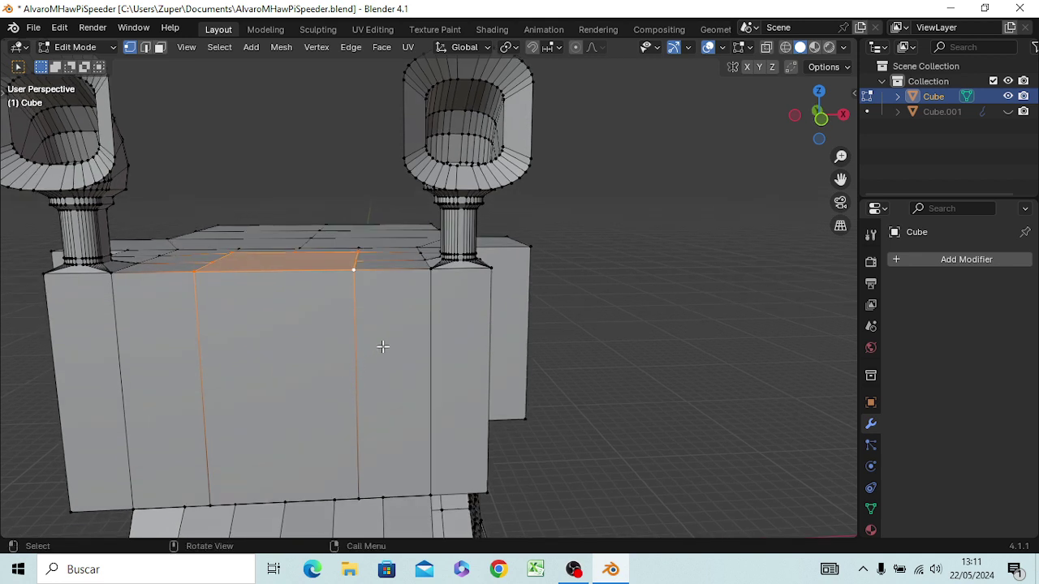
{"action": "key", "text": "g"}
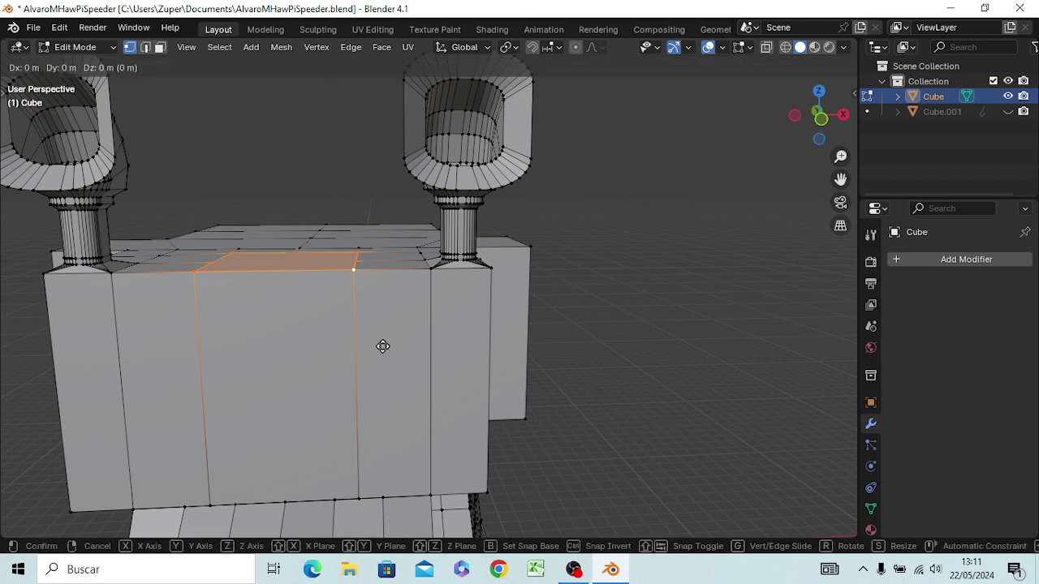
{"action": "key", "text": "z"}
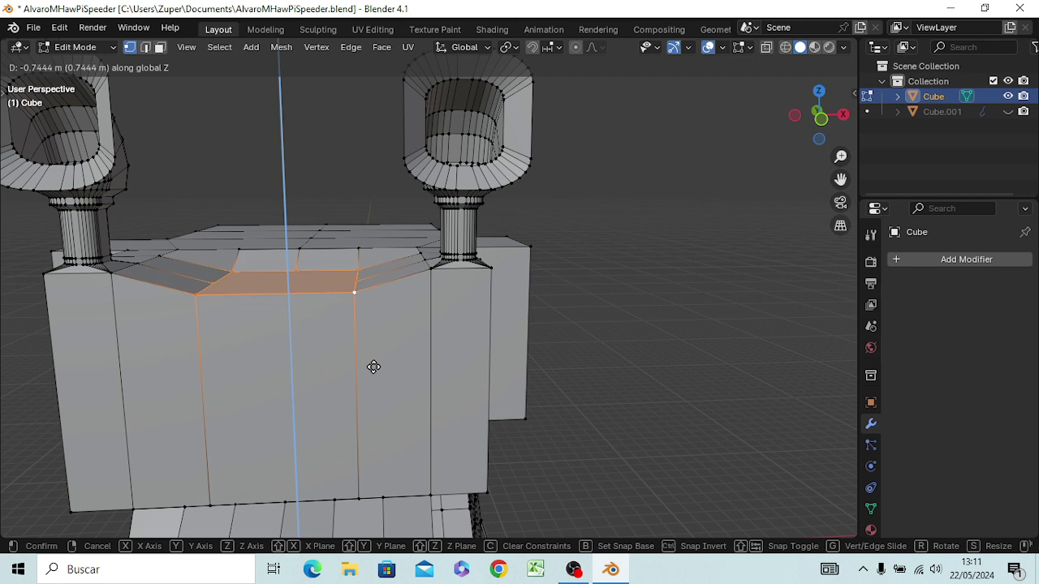
{"action": "right_click", "coordinate": [376, 364]}
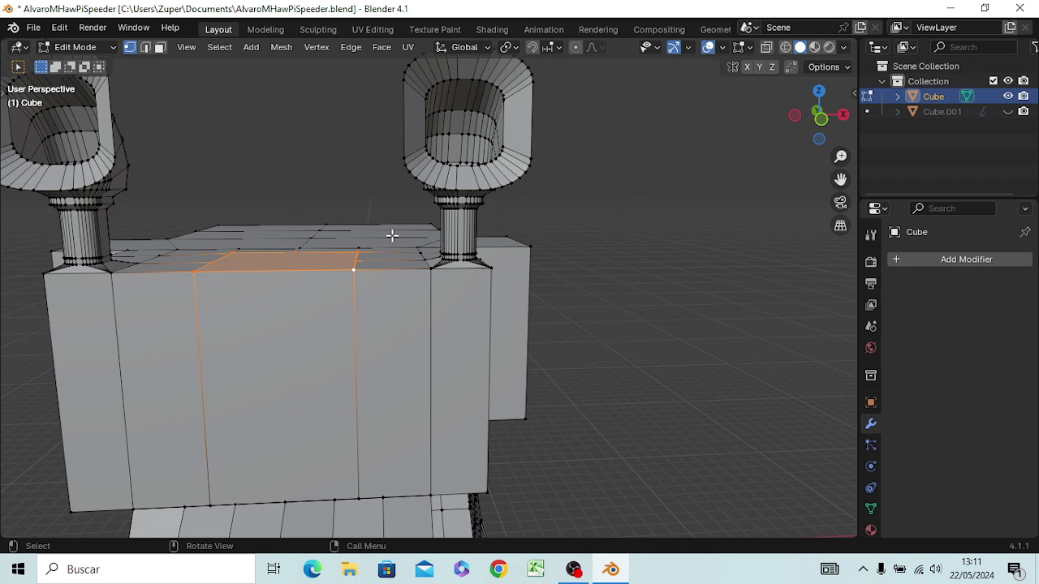
- Try an inset on the top face, then undo it
{"action": "key", "text": "i"}
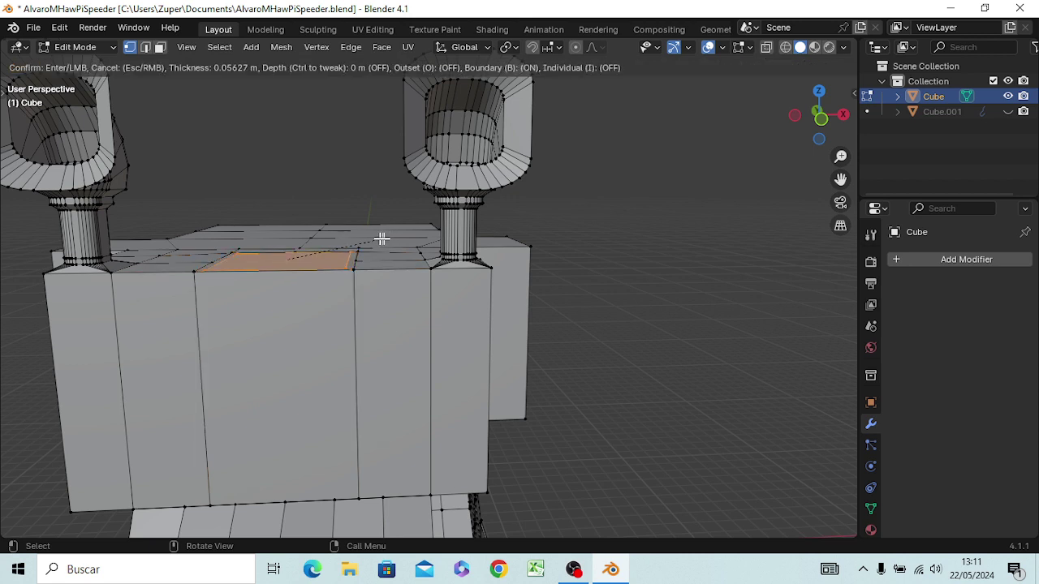
{"action": "left_click", "coordinate": [371, 234]}
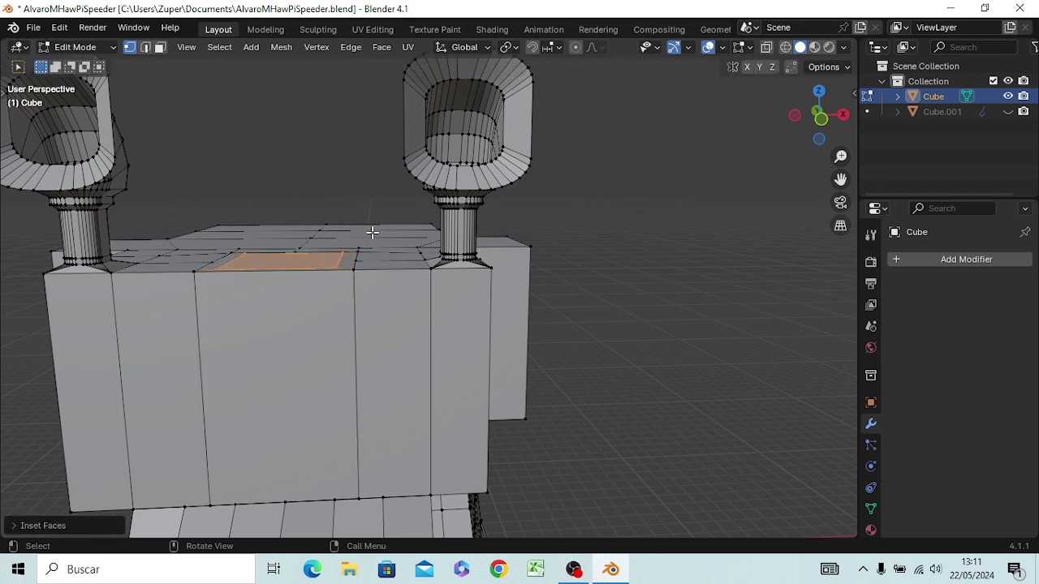
{"action": "mouse_move", "coordinate": [386, 241]}
{"action": "middle_mouse_down"}
{"action": "mouse_move", "coordinate": [390, 435]}
{"action": "mouse_move", "coordinate": [371, 389]}
{"action": "mouse_move", "coordinate": [380, 357]}
{"action": "middle_mouse_up"}
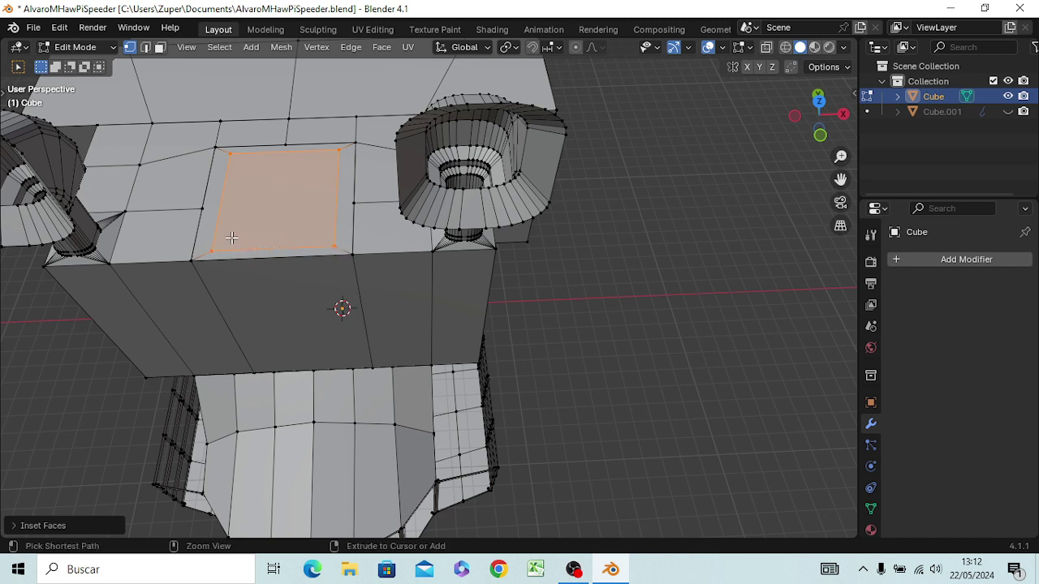
{"action": "key", "text": "ctrl+z"}
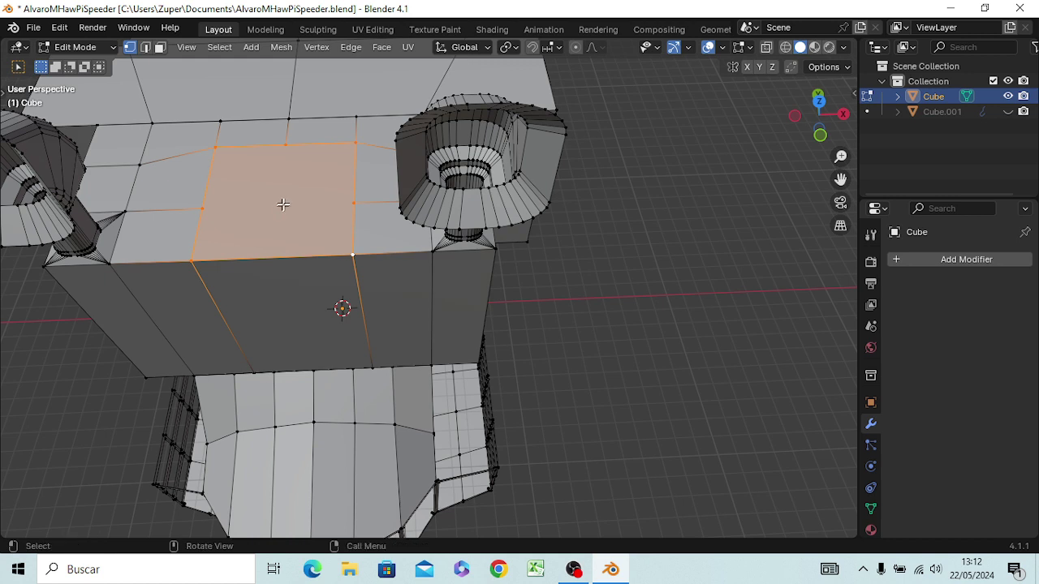
- Inset the top face with a thin 0.021 m border and select the inner panel
{"action": "key", "text": "i"}
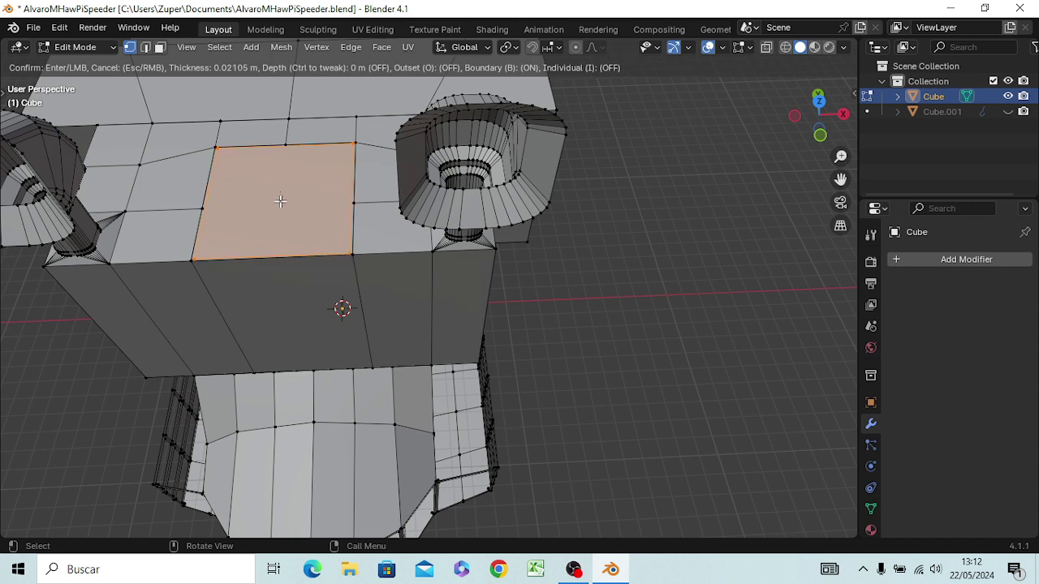
{"action": "left_click", "coordinate": [280, 201]}
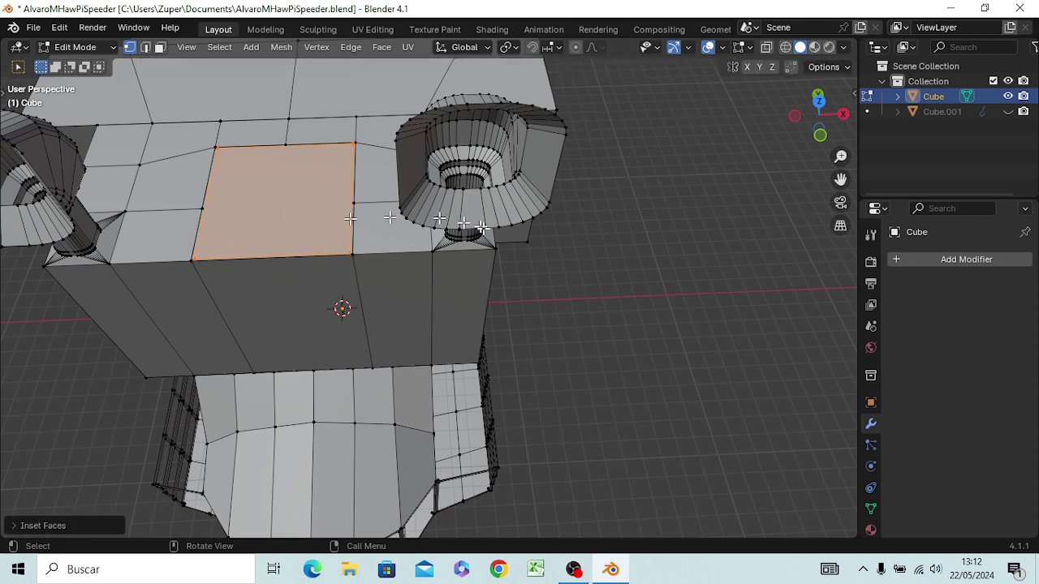
{"action": "left_click", "coordinate": [617, 283]}
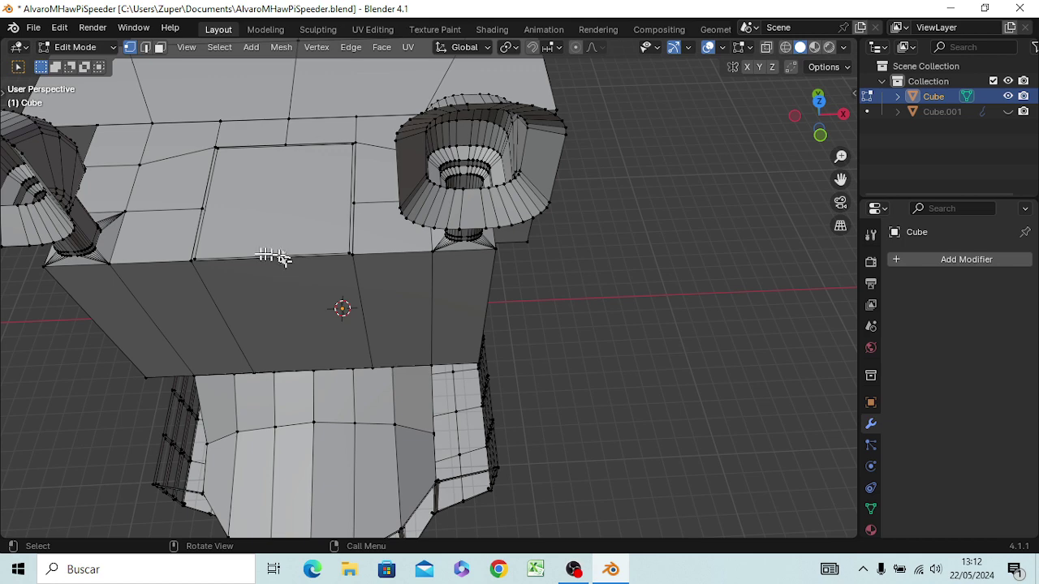
{"action": "mouse_move", "coordinate": [250, 255]}
{"action": "middle_mouse_down"}
{"action": "mouse_move", "coordinate": [279, 278]}
{"action": "mouse_move", "coordinate": [289, 246]}
{"action": "middle_mouse_up"}
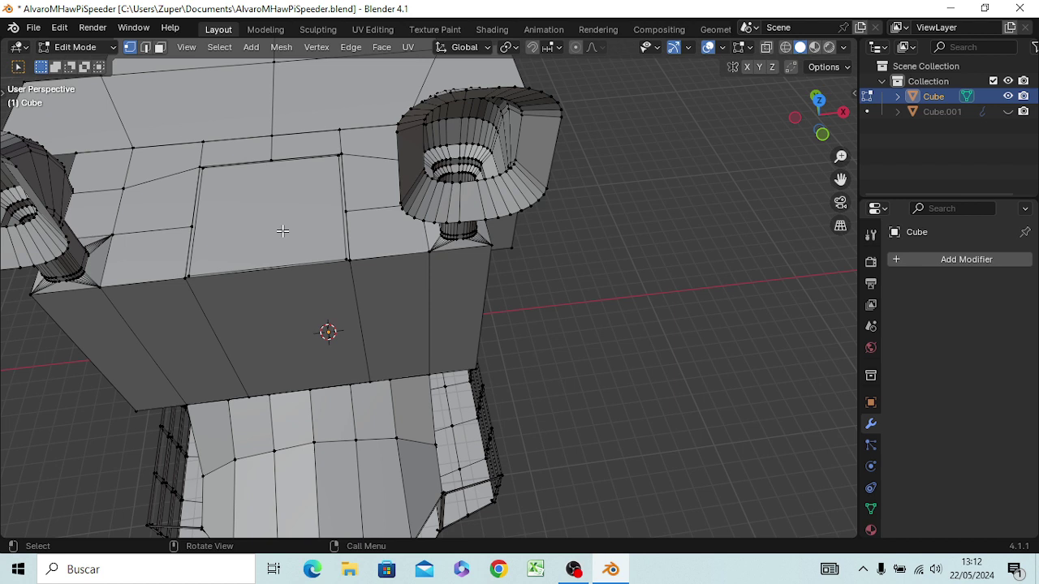
{"action": "key", "text": "3"}
{"action": "left_click", "coordinate": [283, 227]}
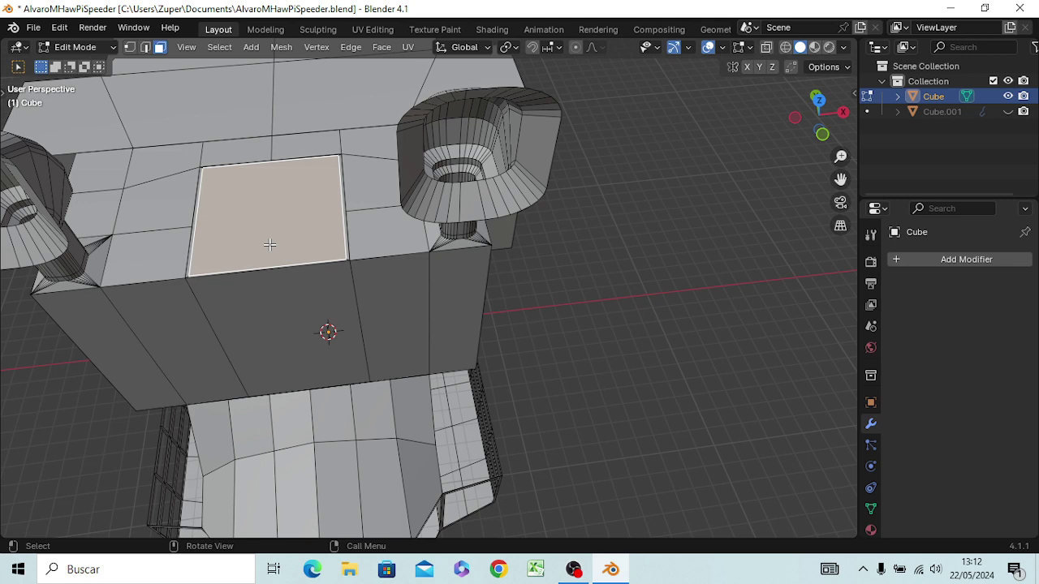
- In wireframe right view, lower the inset face about 1 m along Z
{"action": "key", "text": "KP_3"}
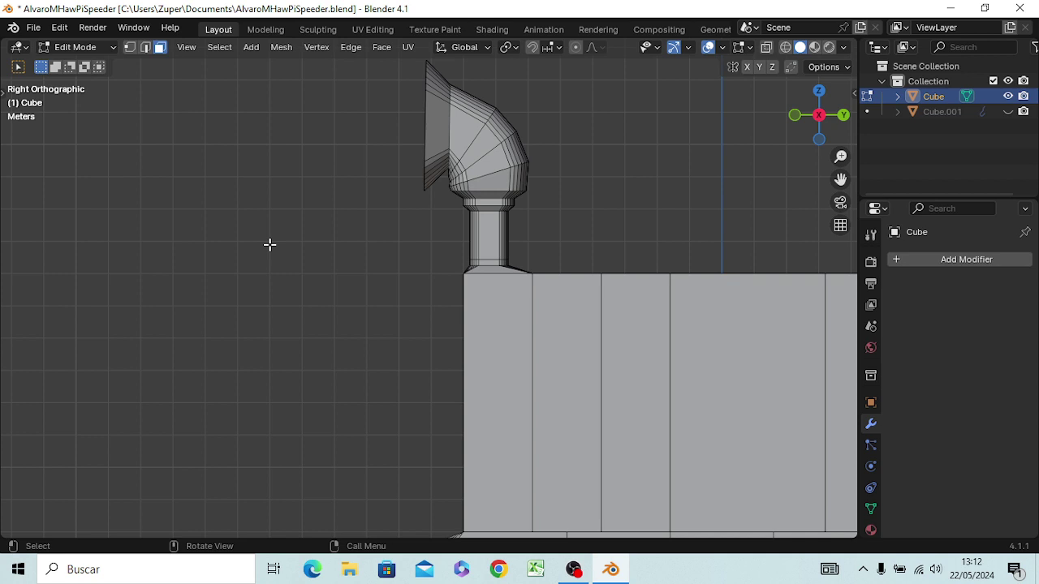
{"action": "key", "text": "z"}
{"action": "left_click", "coordinate": [146, 241]}
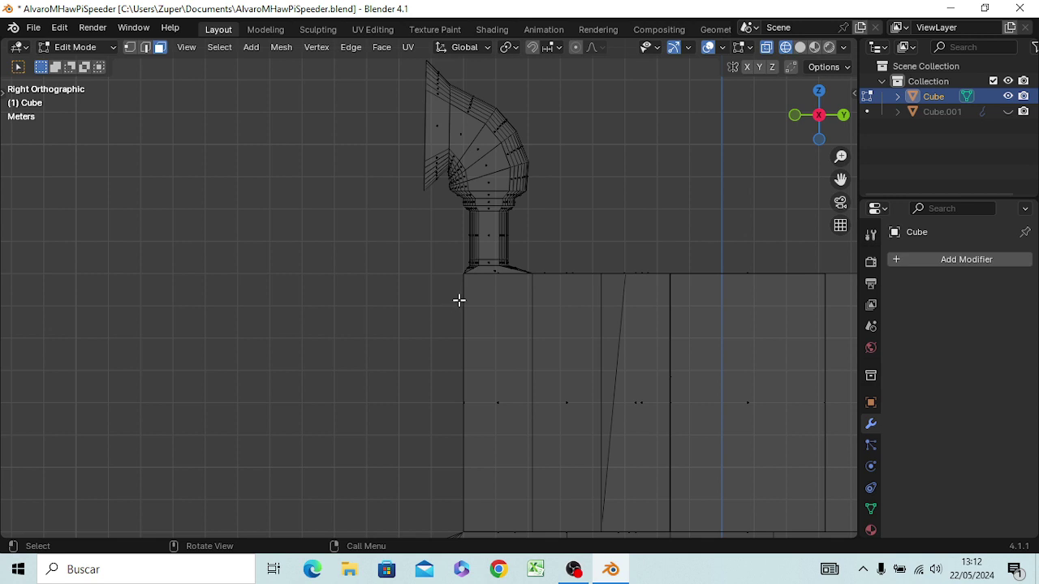
{"action": "key", "text": "g"}
{"action": "key", "text": "z"}
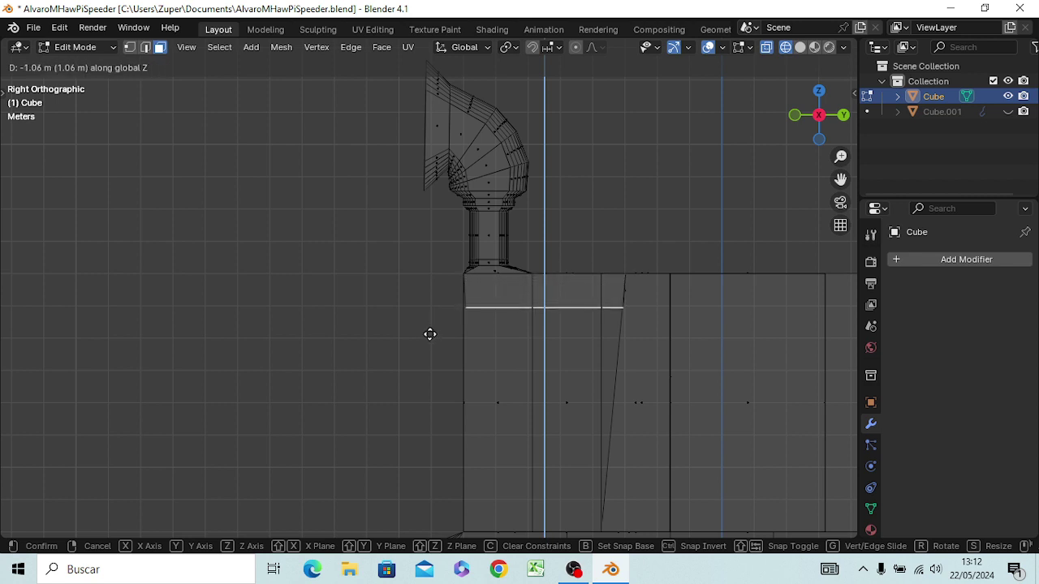
{"action": "left_click", "coordinate": [431, 334]}
- Switch back to solid shading and inspect the recessed pocket from above
{"action": "mouse_move", "coordinate": [434, 338]}
{"action": "middle_mouse_down"}
{"action": "mouse_move", "coordinate": [486, 390]}
{"action": "mouse_move", "coordinate": [661, 341]}
{"action": "middle_mouse_up"}
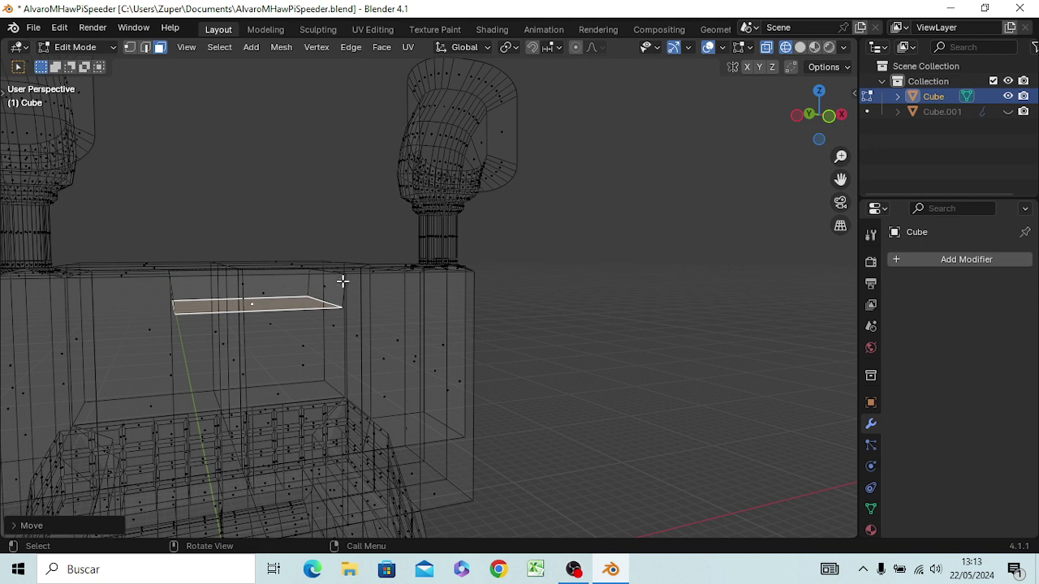
{"action": "key", "text": "z"}
{"action": "left_click", "coordinate": [434, 283]}
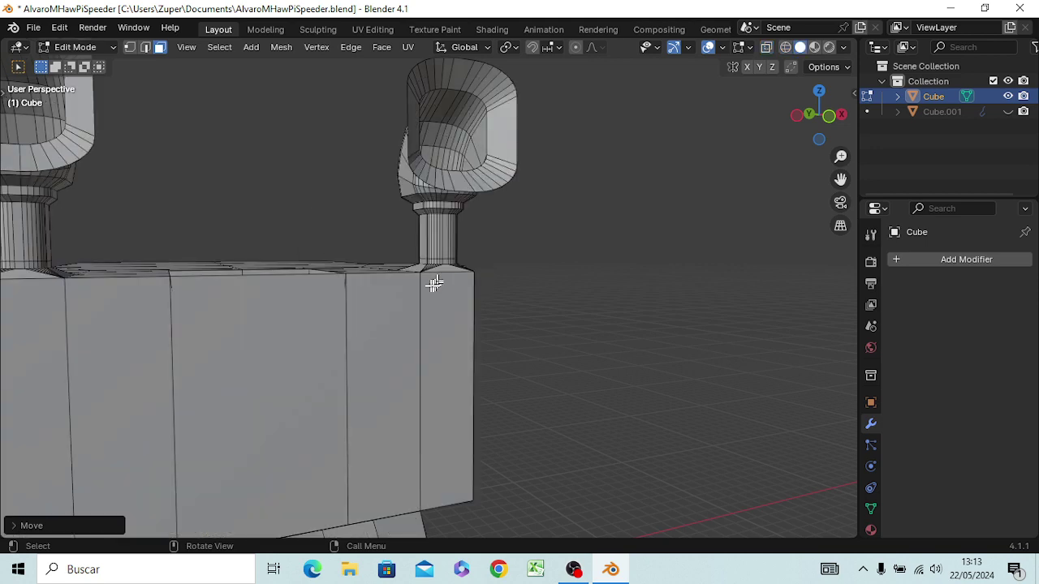
{"action": "mouse_move", "coordinate": [359, 301]}
{"action": "middle_mouse_down"}
{"action": "mouse_move", "coordinate": [322, 447]}
{"action": "mouse_move", "coordinate": [324, 358]}
{"action": "middle_mouse_up"}
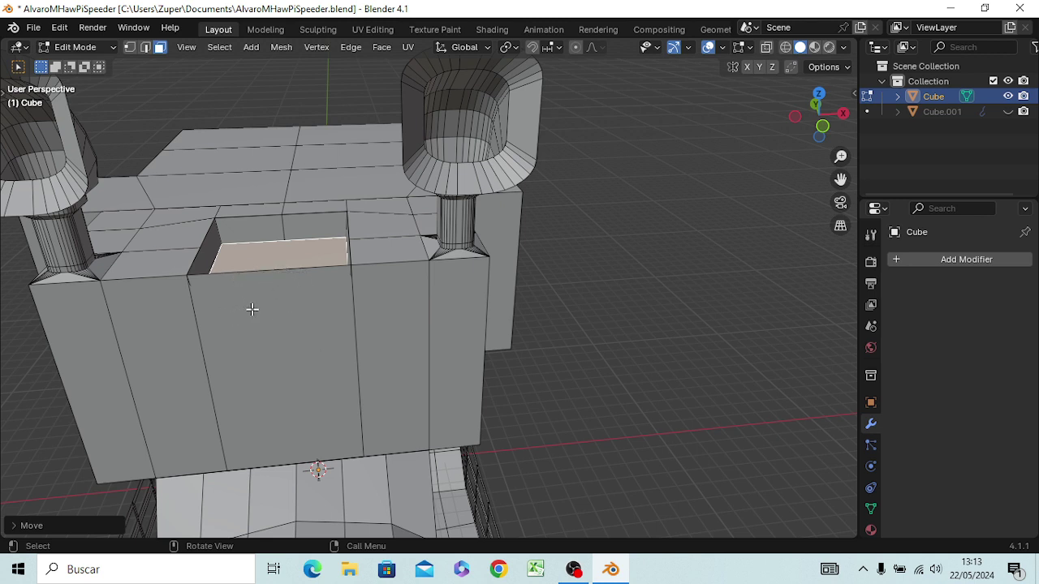
- Delete the pocket's front top edge so the pocket opens at the front
{"action": "key", "text": "2"}
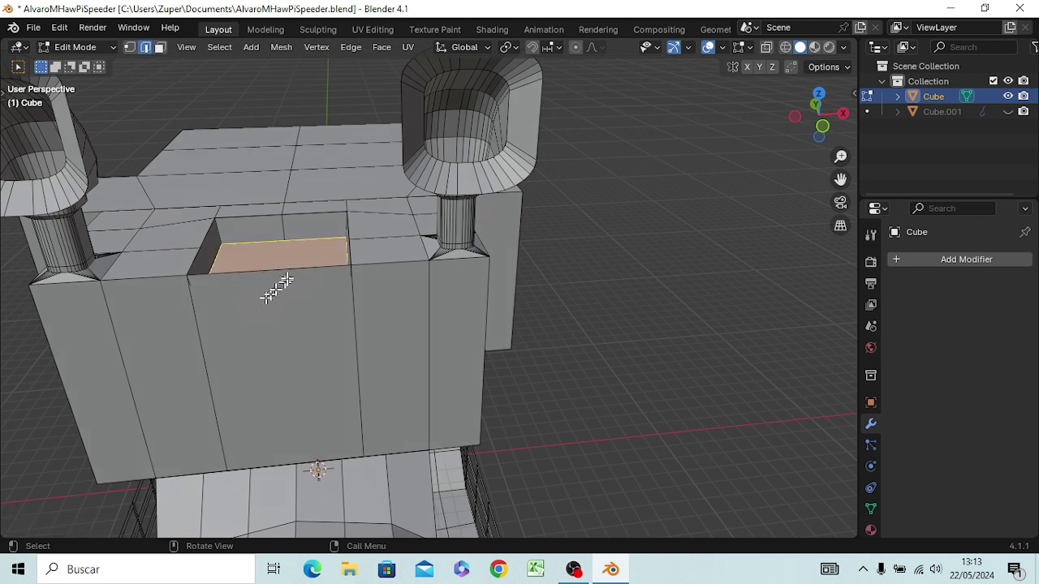
{"action": "left_click", "coordinate": [286, 277]}
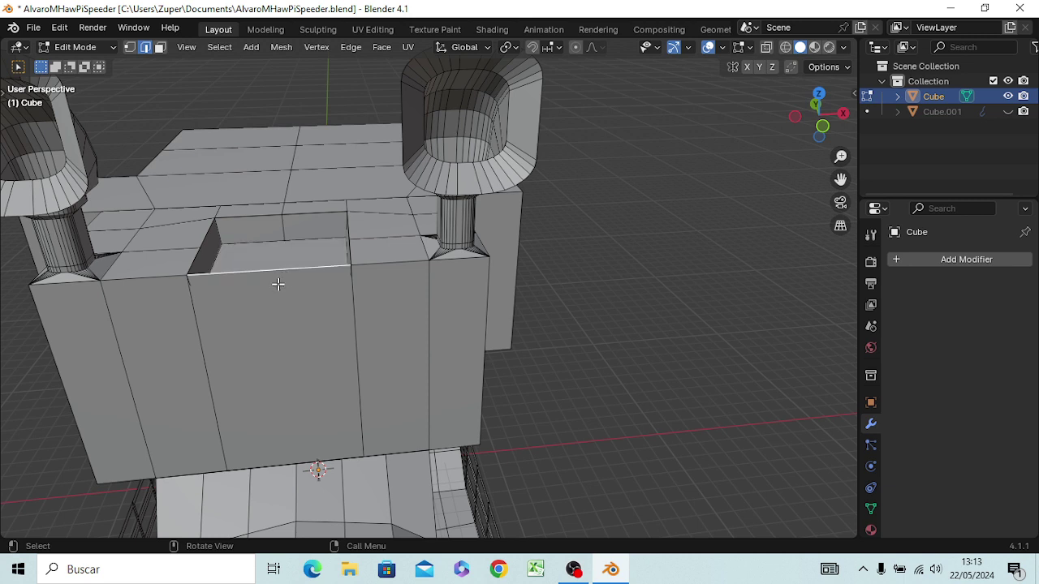
{"action": "key", "text": "x"}
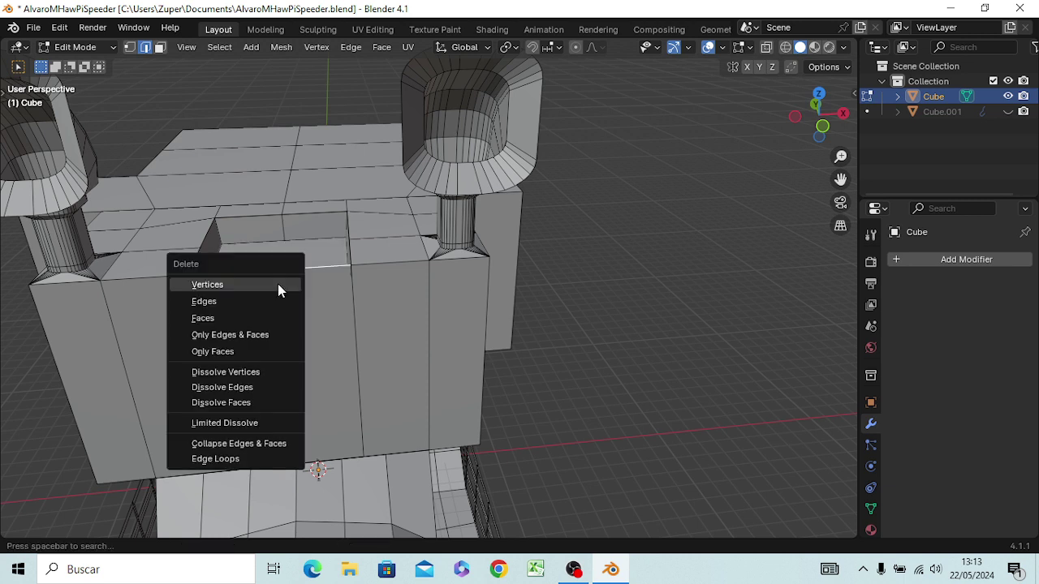
{"action": "left_click", "coordinate": [236, 304]}
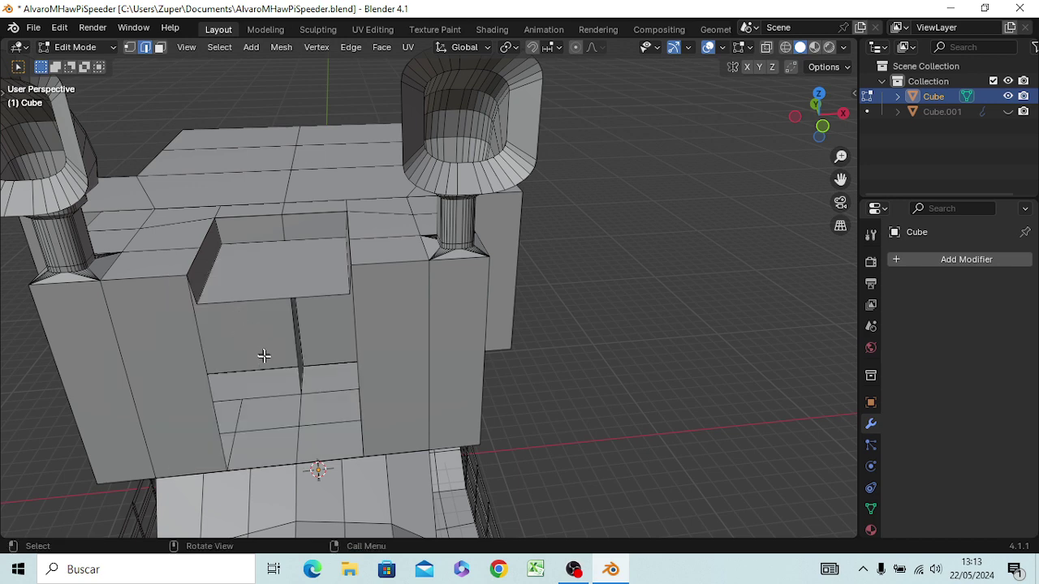
{"action": "mouse_move", "coordinate": [284, 343]}
{"action": "middle_mouse_down"}
{"action": "mouse_move", "coordinate": [297, 274]}
{"action": "mouse_move", "coordinate": [311, 293]}
{"action": "mouse_move", "coordinate": [297, 299]}
{"action": "mouse_move", "coordinate": [300, 283]}
{"action": "middle_mouse_up"}
{"action": "key", "text": "KP_1"}
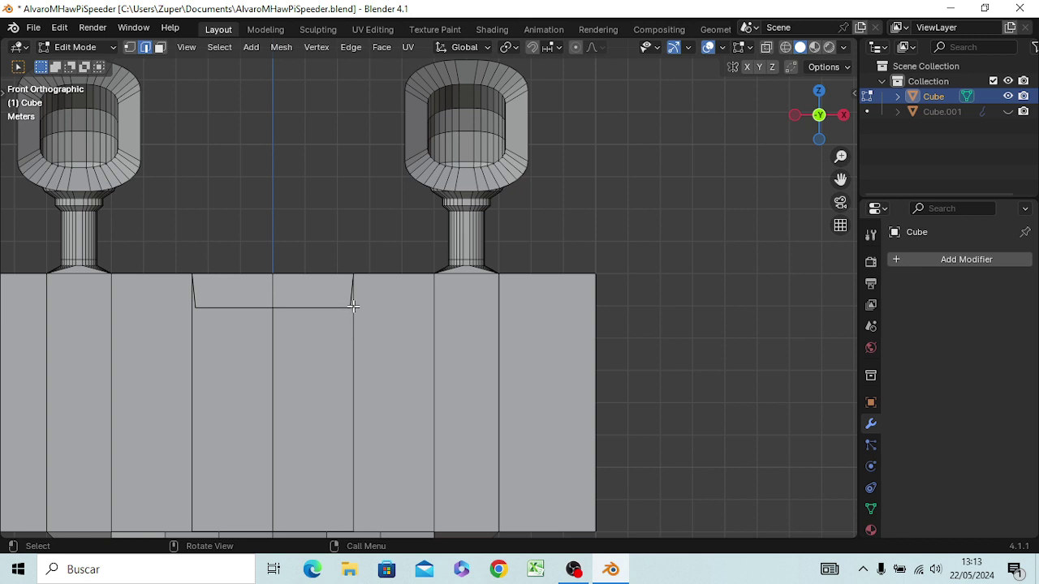
- Slide the slanted corner vertex along X until it lines up with the vertical edge
{"action": "scroll", "coordinate": [357, 310], "scroll_direction": "up", "scroll_amount": 3}
{"action": "scroll", "coordinate": [362, 306], "scroll_direction": "up", "scroll_amount": 3}
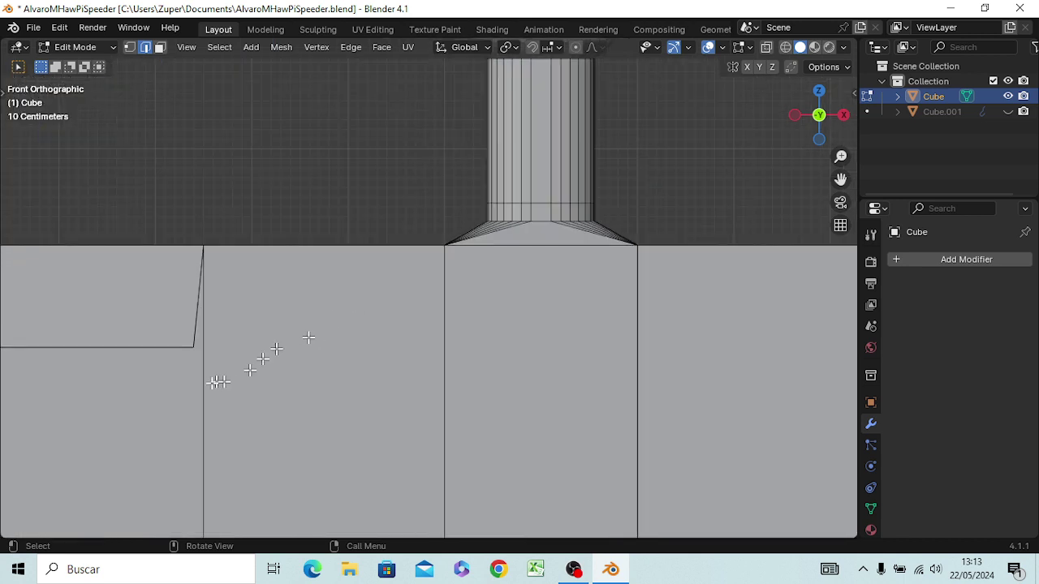
{"action": "key", "text": "1"}
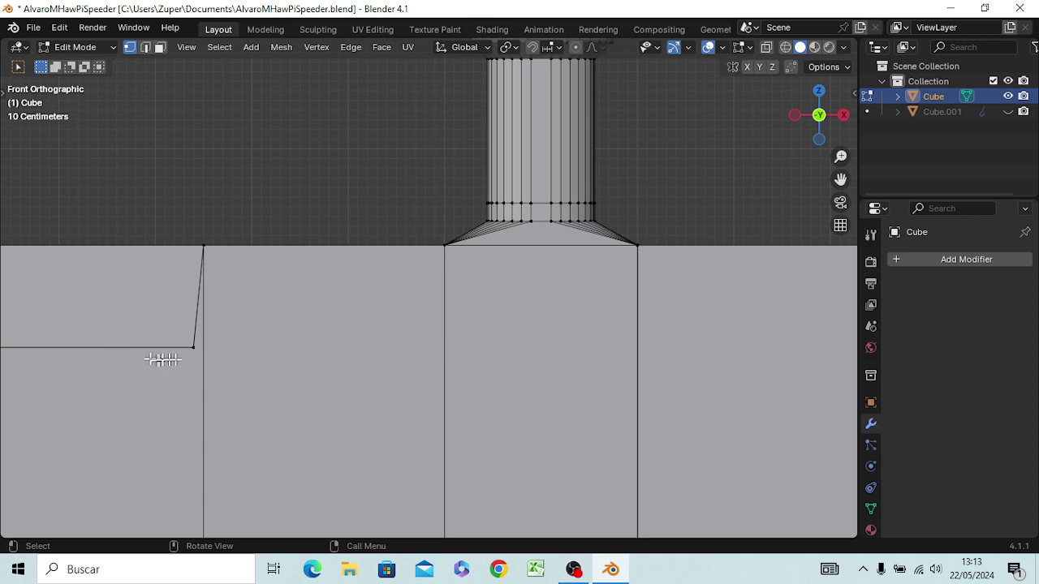
{"action": "left_click", "coordinate": [191, 347]}
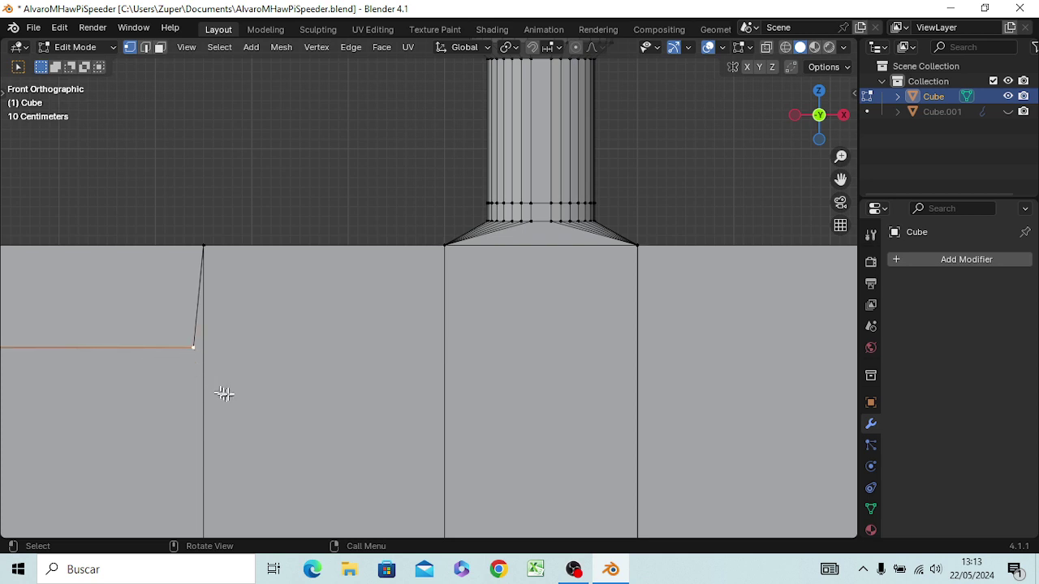
{"action": "key", "text": "g"}
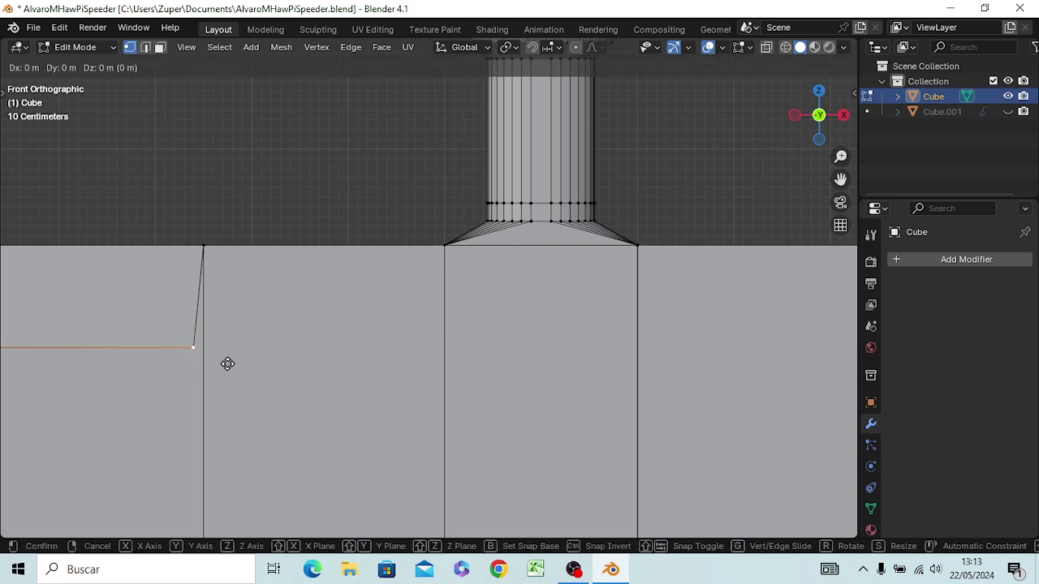
{"action": "key", "text": "x"}
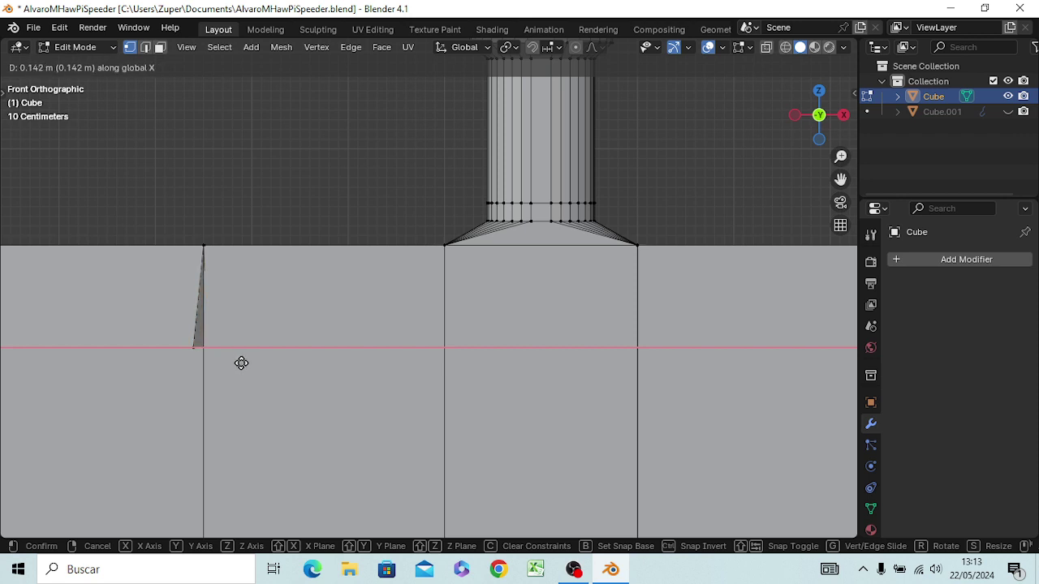
{"action": "left_click", "coordinate": [241, 363]}
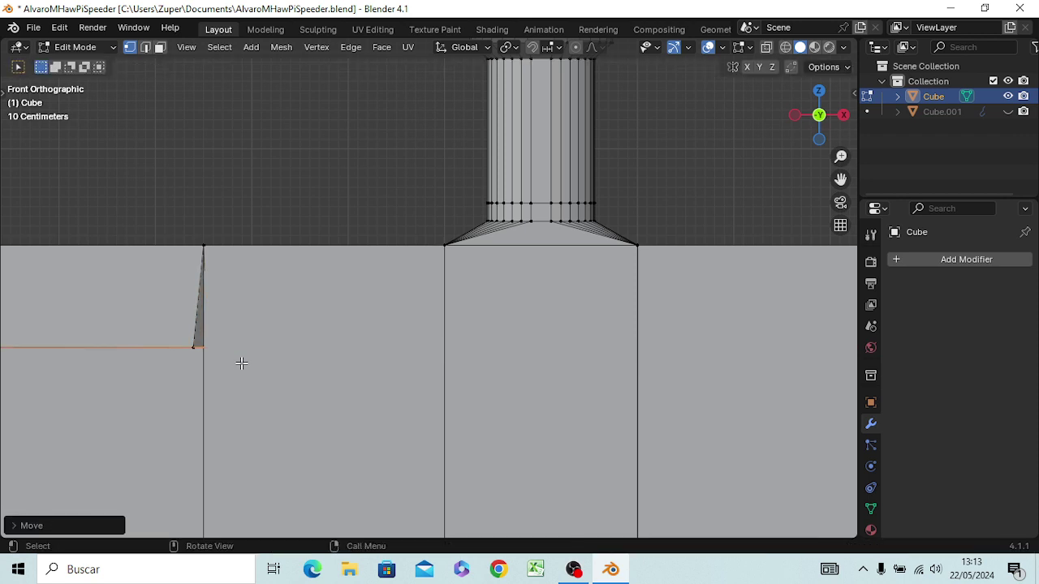
{"action": "left_click", "coordinate": [192, 349]}
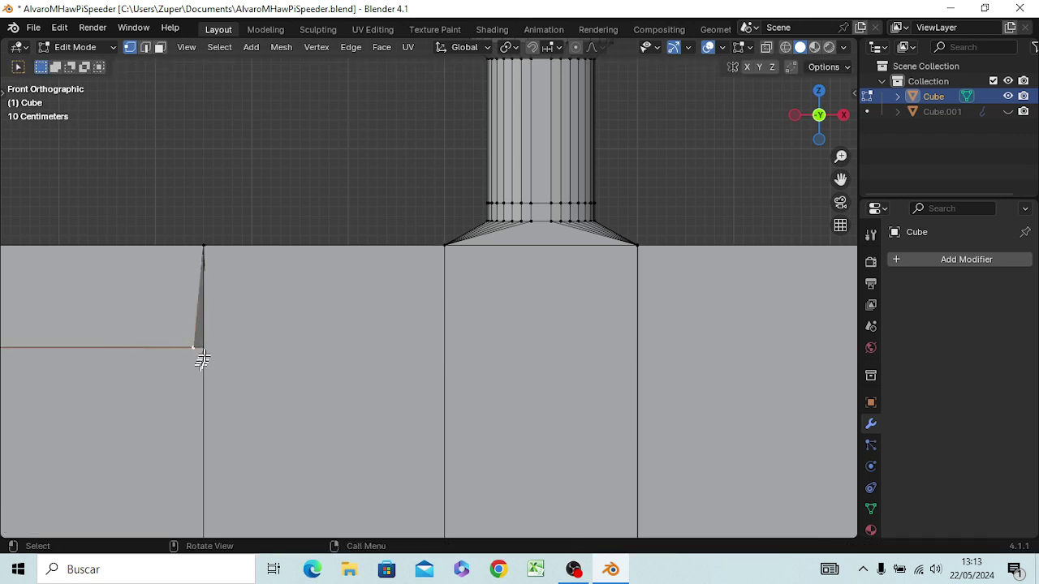
{"action": "key", "text": "g"}
{"action": "key", "text": "x"}
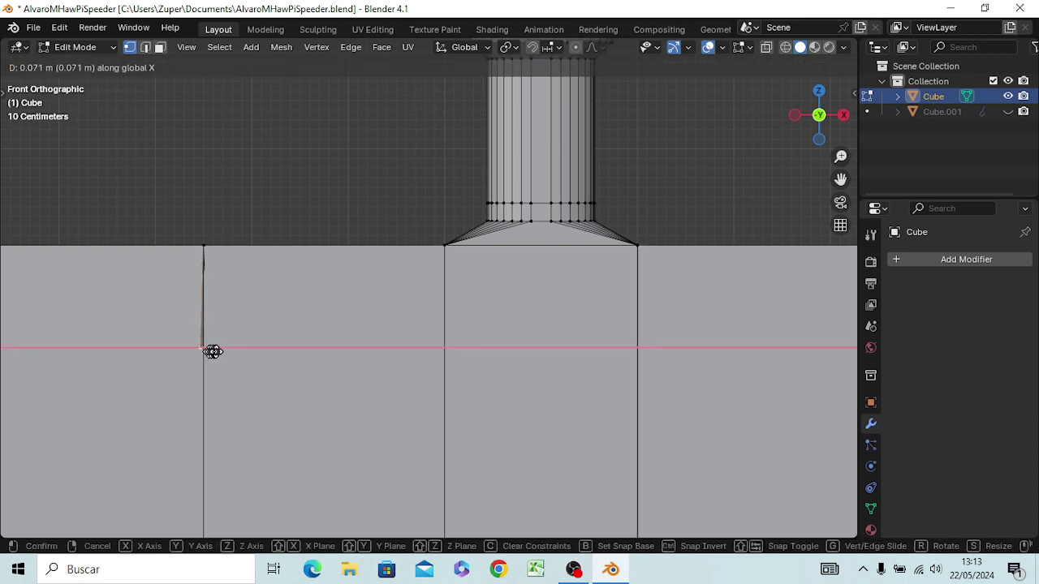
{"action": "left_click", "coordinate": [215, 350]}
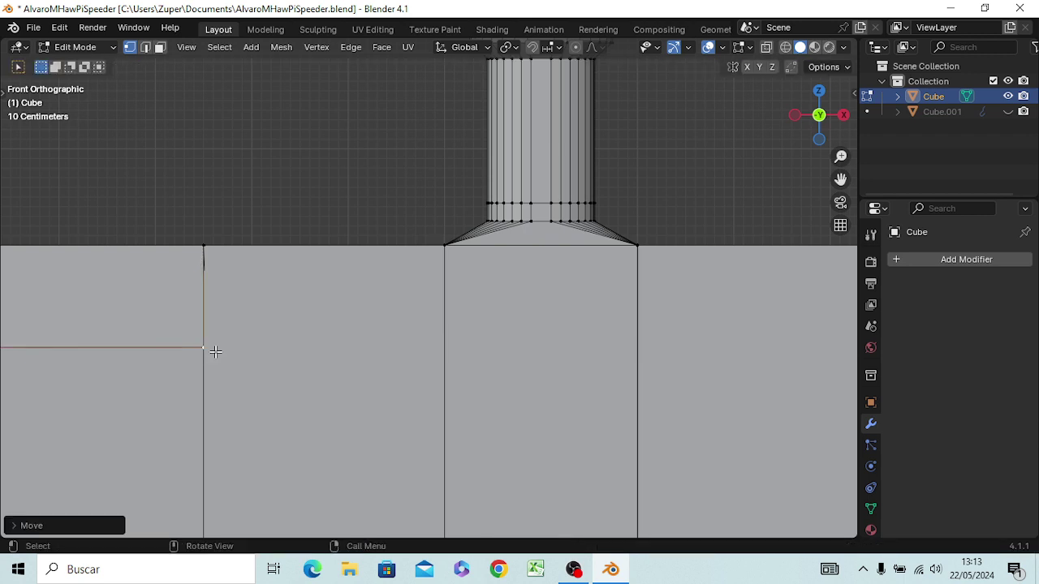
{"action": "mouse_move", "coordinate": [139, 385]}
{"action": "middle_mouse_down"}
{"action": "mouse_move", "coordinate": [180, 414]}
{"action": "mouse_move", "coordinate": [225, 403]}
{"action": "mouse_move", "coordinate": [144, 410]}
{"action": "middle_mouse_up"}
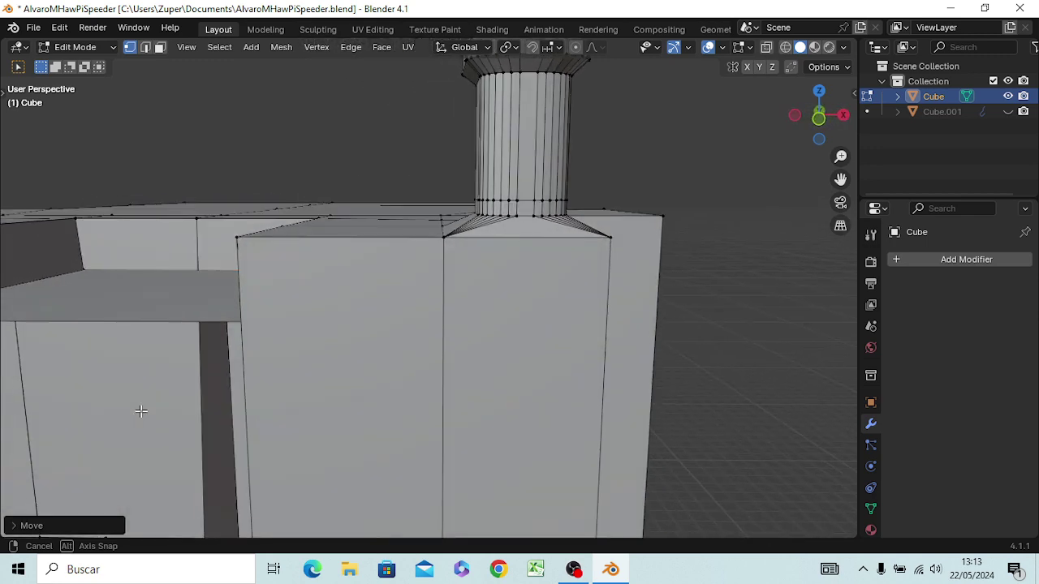
- Move the shelf's other corner edges about 0.12 m left along X in front view
{"action": "left_click", "coordinate": [84, 275]}
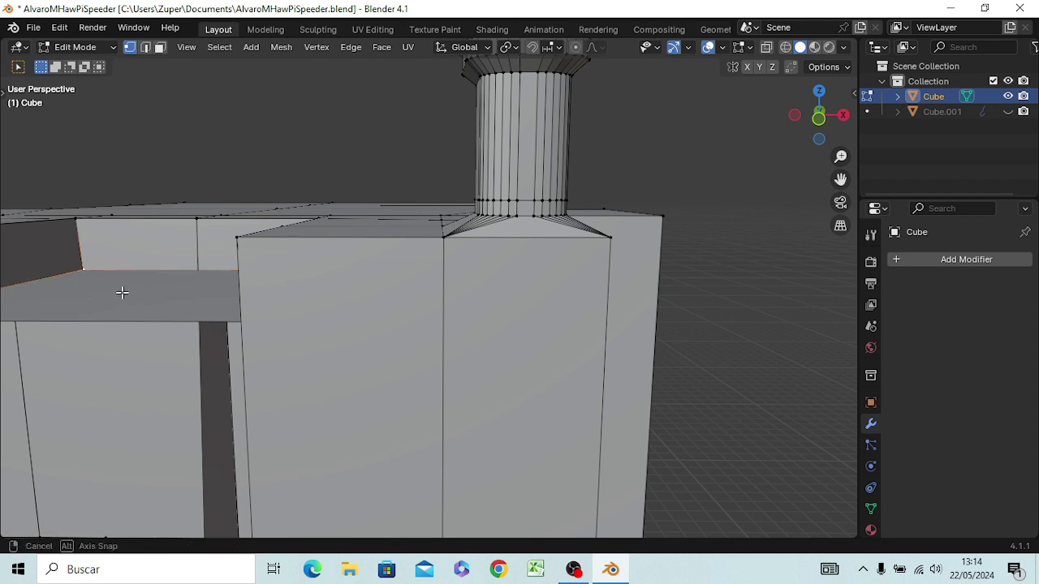
{"action": "mouse_move", "coordinate": [124, 295]}
{"action": "middle_mouse_down"}
{"action": "mouse_move", "coordinate": [120, 283]}
{"action": "mouse_move", "coordinate": [306, 329]}
{"action": "middle_mouse_up"}
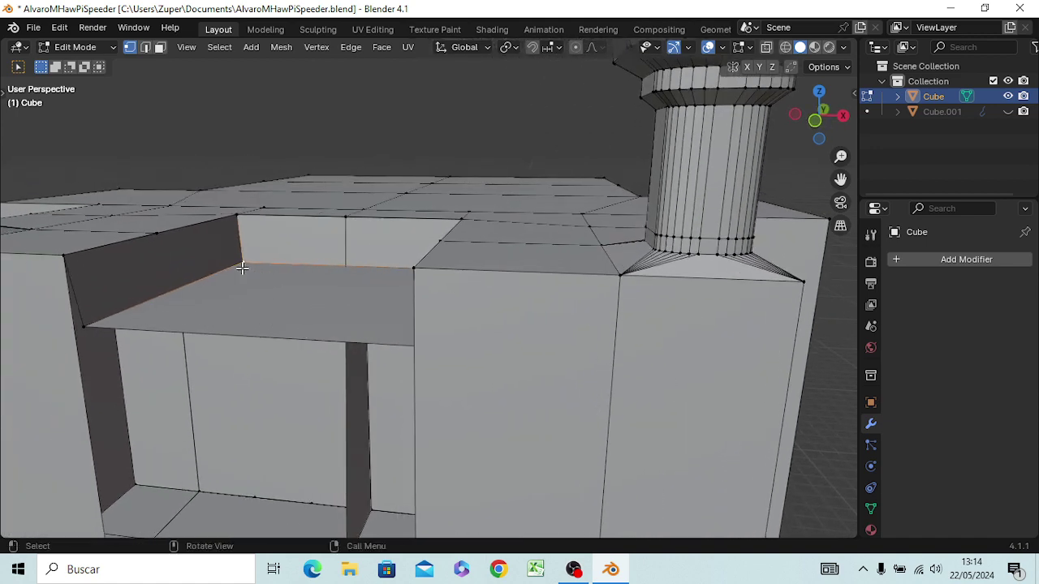
{"action": "left_click", "coordinate": [108, 322], "text": "shift"}
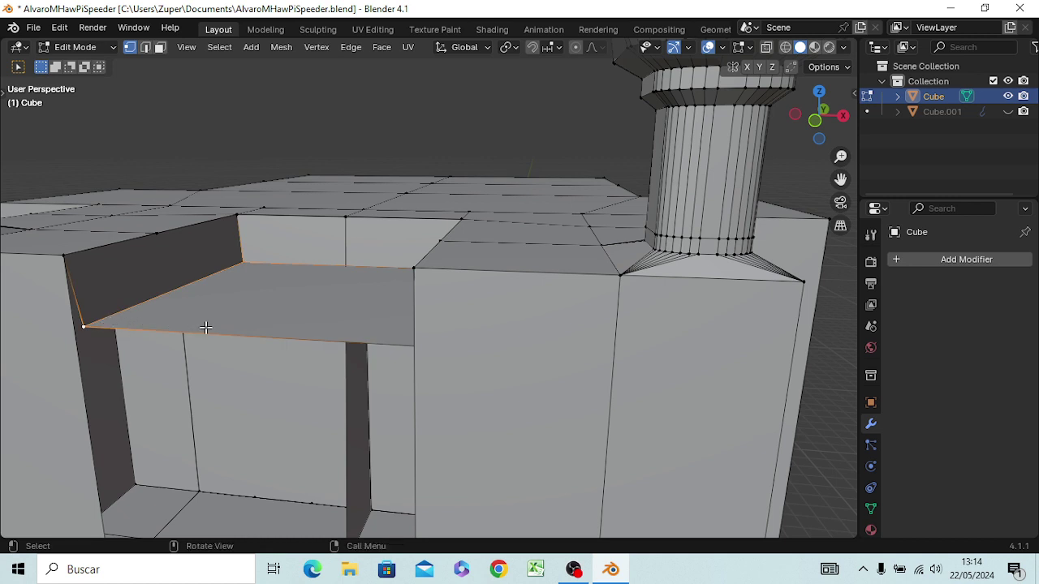
{"action": "key", "text": "KP_1"}
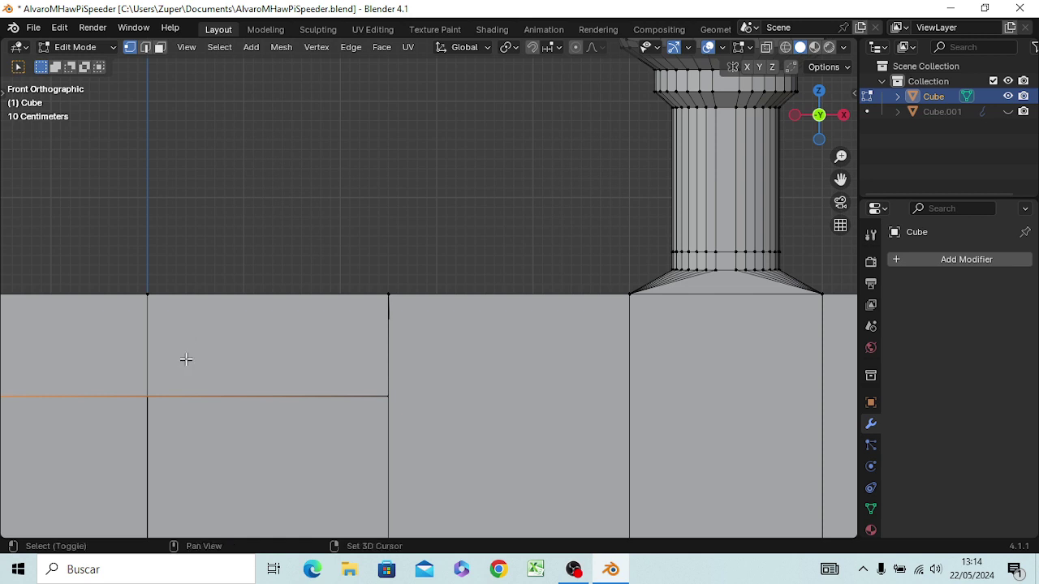
{"action": "middle_click_drag", "start_coordinate": [185, 357], "coordinate": [512, 369], "text": "shift"}
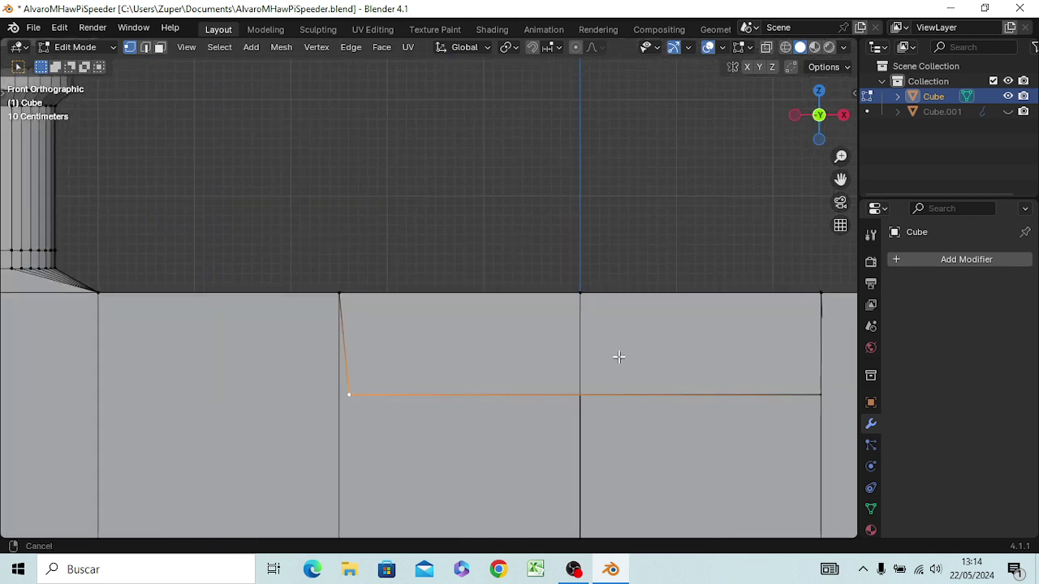
{"action": "key", "text": "g"}
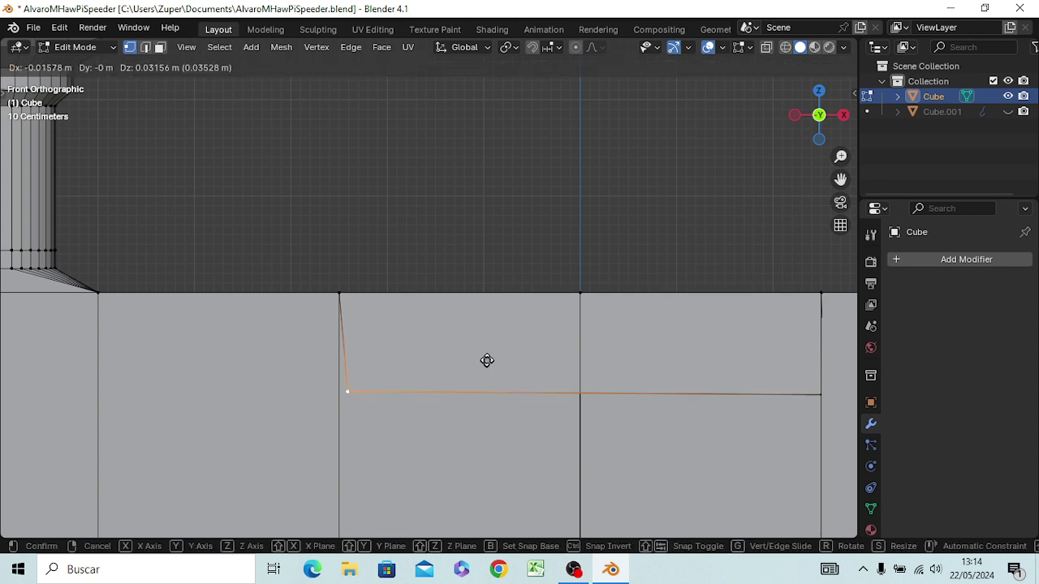
{"action": "key", "text": "x"}
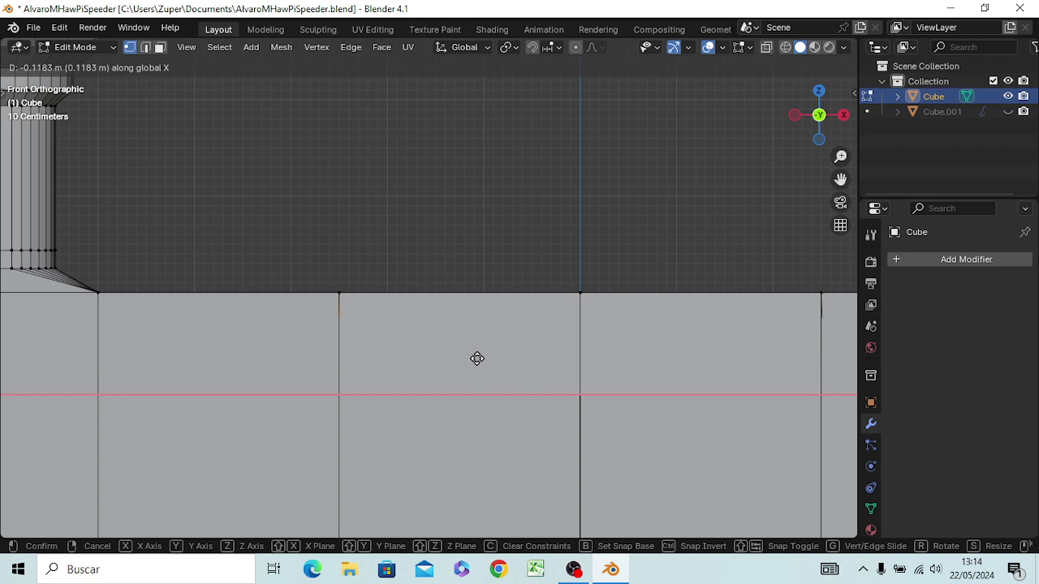
{"action": "left_click", "coordinate": [477, 359]}
- Inspect the opening in perspective and select the thin vertical face inside it
{"action": "key", "text": "KP_5"}
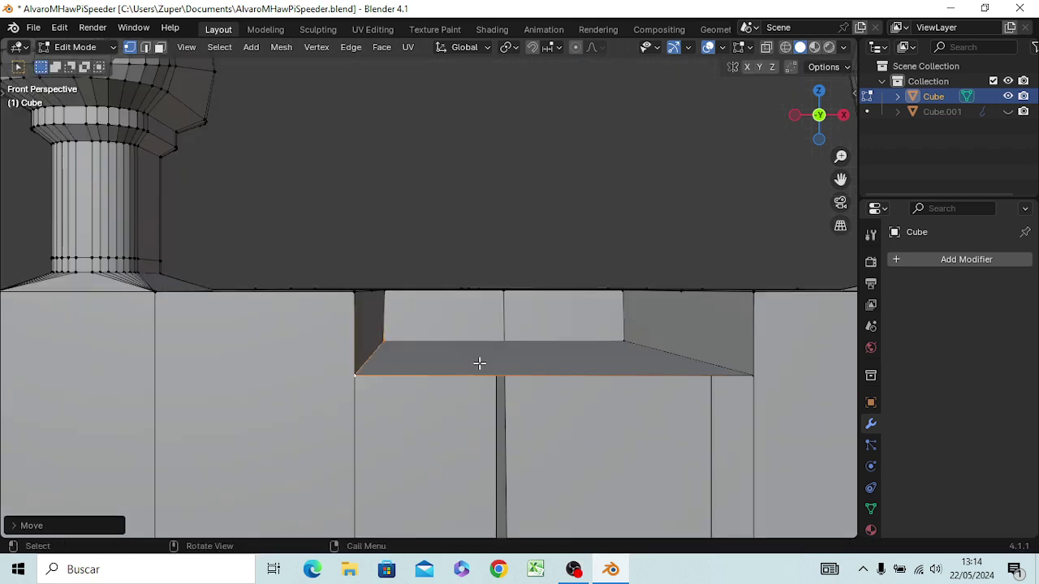
{"action": "mouse_move", "coordinate": [526, 394]}
{"action": "middle_mouse_down"}
{"action": "mouse_move", "coordinate": [515, 502]}
{"action": "mouse_move", "coordinate": [536, 431]}
{"action": "mouse_move", "coordinate": [530, 382]}
{"action": "mouse_move", "coordinate": [487, 395]}
{"action": "mouse_move", "coordinate": [506, 378]}
{"action": "middle_mouse_up"}
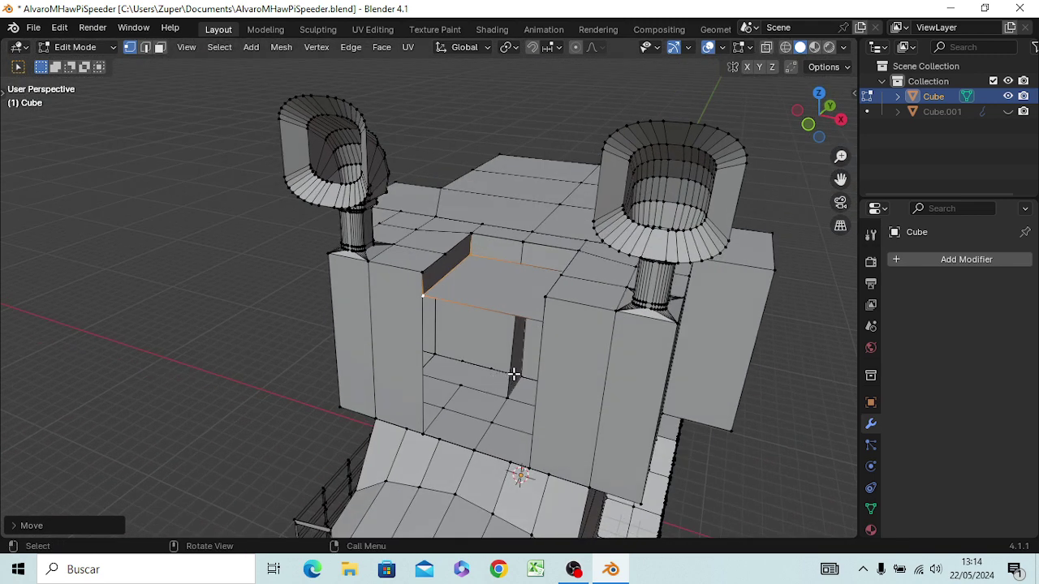
{"action": "left_click", "coordinate": [514, 373]}
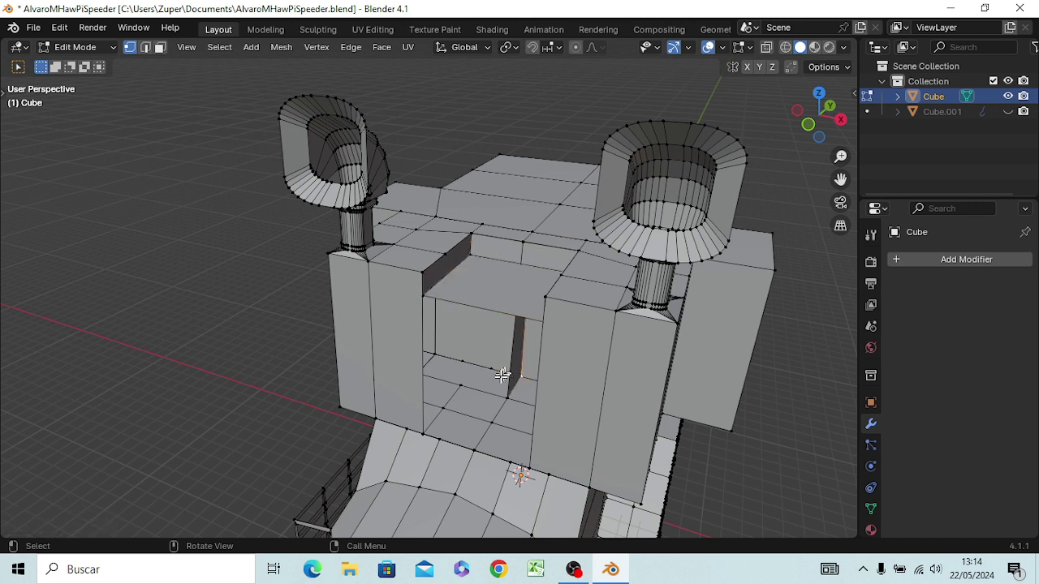
{"action": "key", "text": "3"}
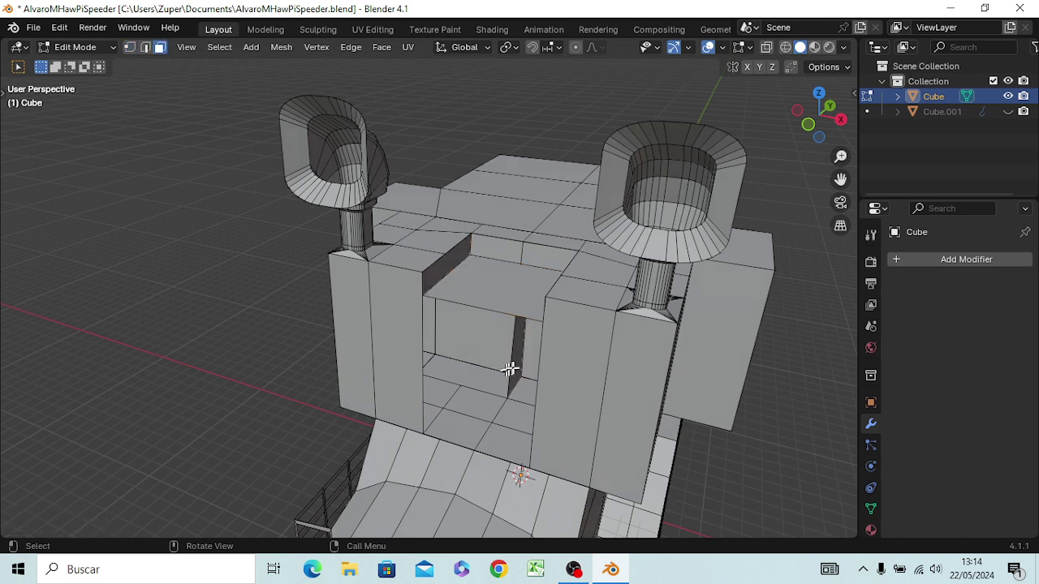
{"action": "left_click", "coordinate": [517, 368], "text": "alt"}
{"action": "mouse_move", "coordinate": [507, 370]}
{"action": "middle_mouse_down"}
{"action": "mouse_move", "coordinate": [556, 327]}
{"action": "mouse_move", "coordinate": [545, 321]}
{"action": "middle_mouse_up"}
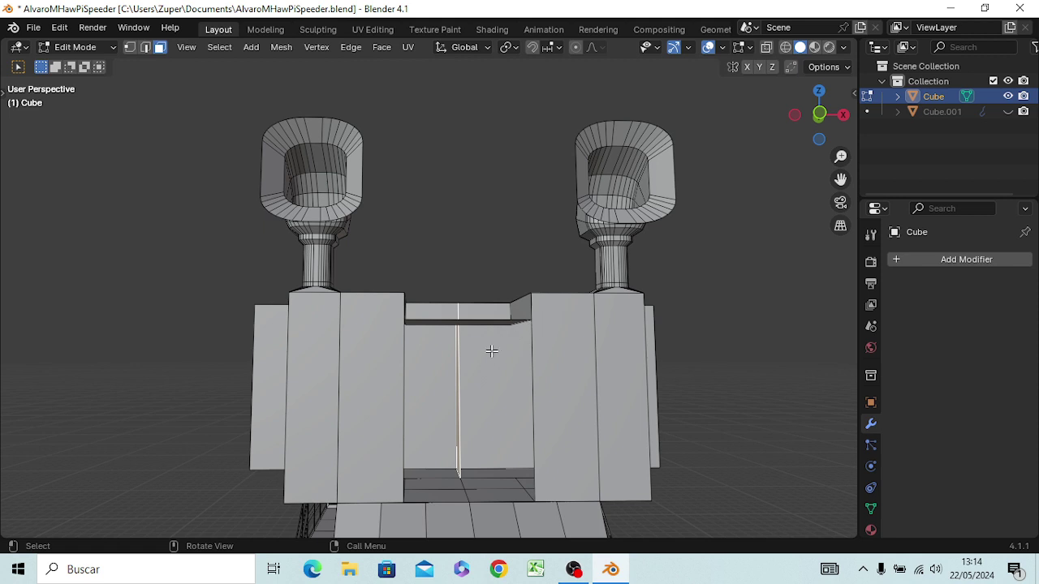
- In front view, select the four corner vertices of the tall central front panel
{"action": "key", "text": "1"}
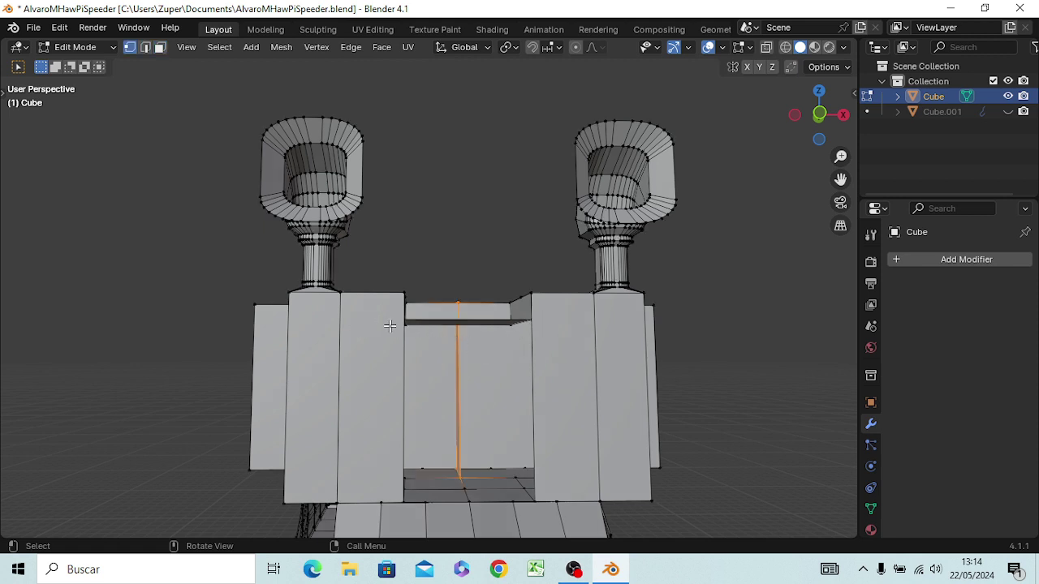
{"action": "key", "text": "KP_1"}
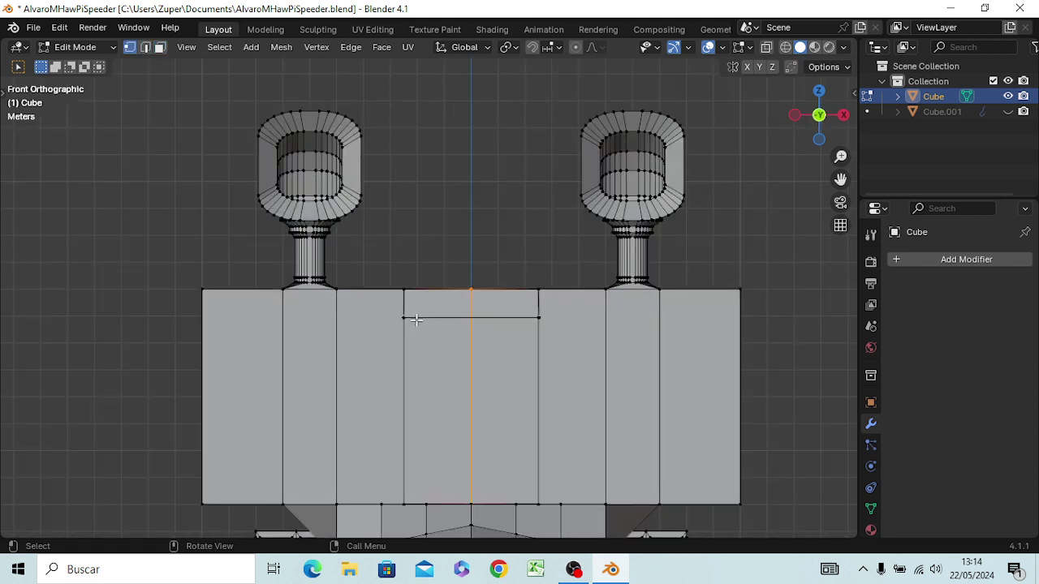
{"action": "left_click", "coordinate": [401, 319]}
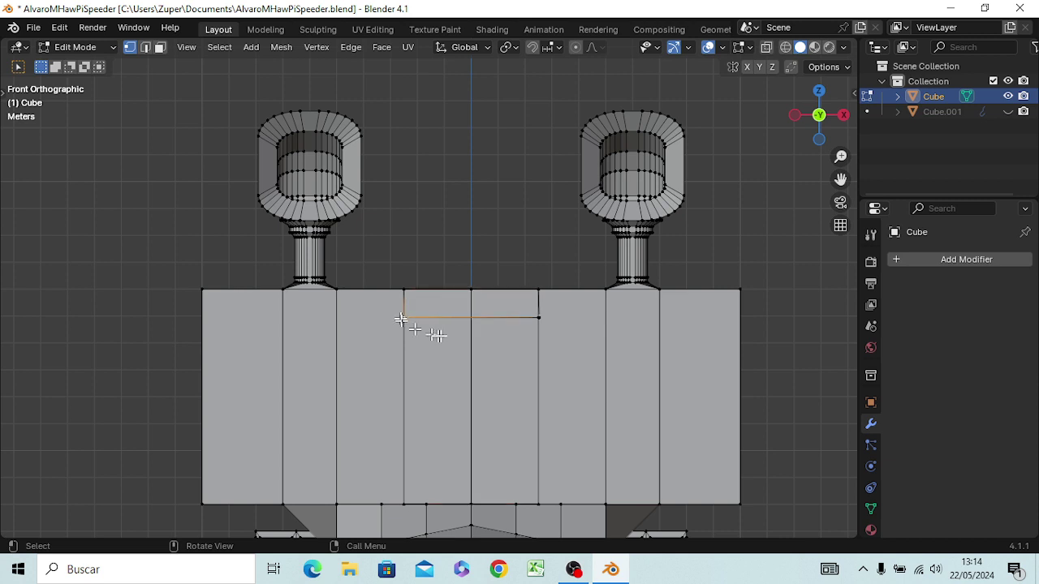
{"action": "left_click", "coordinate": [544, 323]}
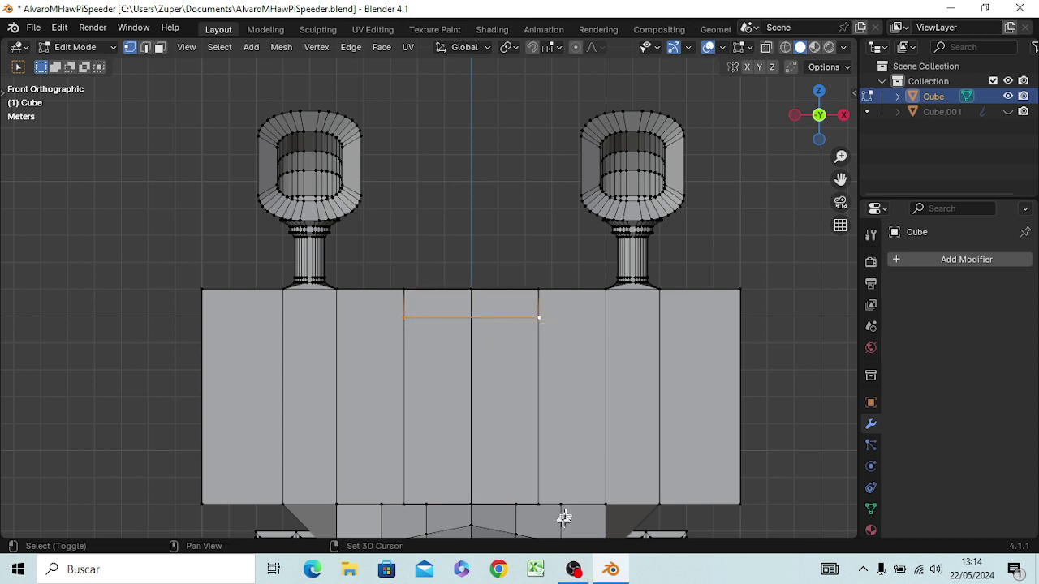
{"action": "left_click", "coordinate": [543, 502], "text": "shift"}
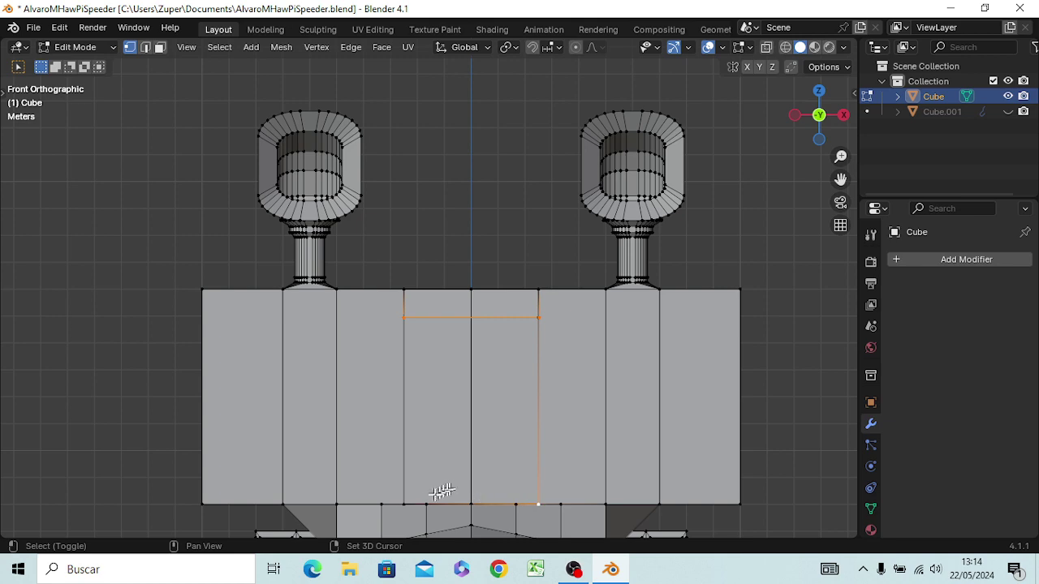
{"action": "left_click", "coordinate": [400, 504], "text": "shift"}
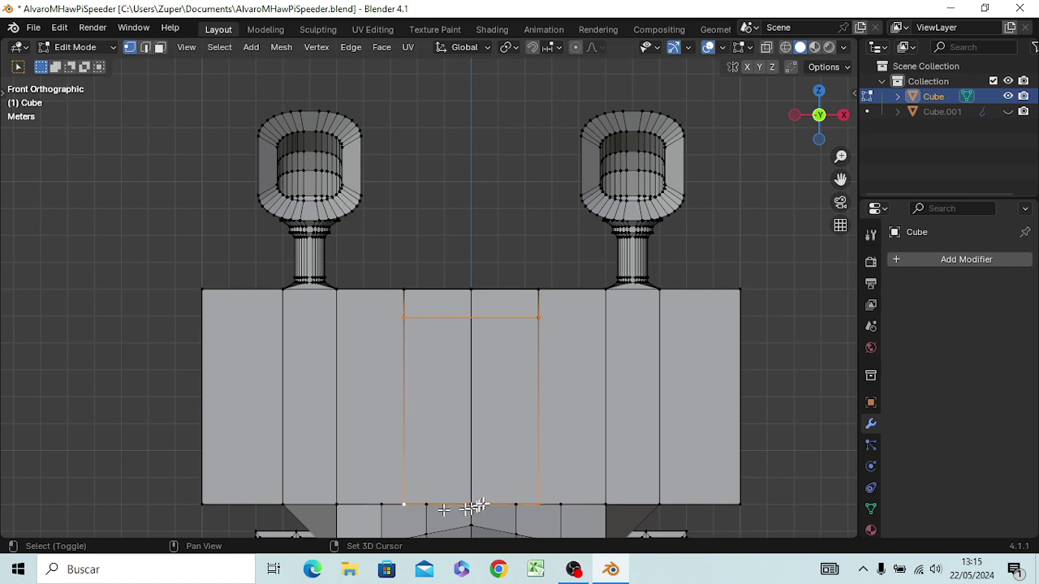
{"action": "mouse_move", "coordinate": [531, 477]}
{"action": "middle_mouse_down"}
{"action": "mouse_move", "coordinate": [484, 487]}
{"action": "mouse_move", "coordinate": [493, 412]}
{"action": "mouse_move", "coordinate": [519, 366]}
{"action": "mouse_move", "coordinate": [536, 489]}
{"action": "mouse_move", "coordinate": [557, 343]}
{"action": "mouse_move", "coordinate": [527, 436]}
{"action": "mouse_move", "coordinate": [573, 478]}
{"action": "mouse_move", "coordinate": [492, 353]}
{"action": "mouse_move", "coordinate": [564, 47]}
{"action": "mouse_move", "coordinate": [540, 36]}
{"action": "middle_mouse_up"}
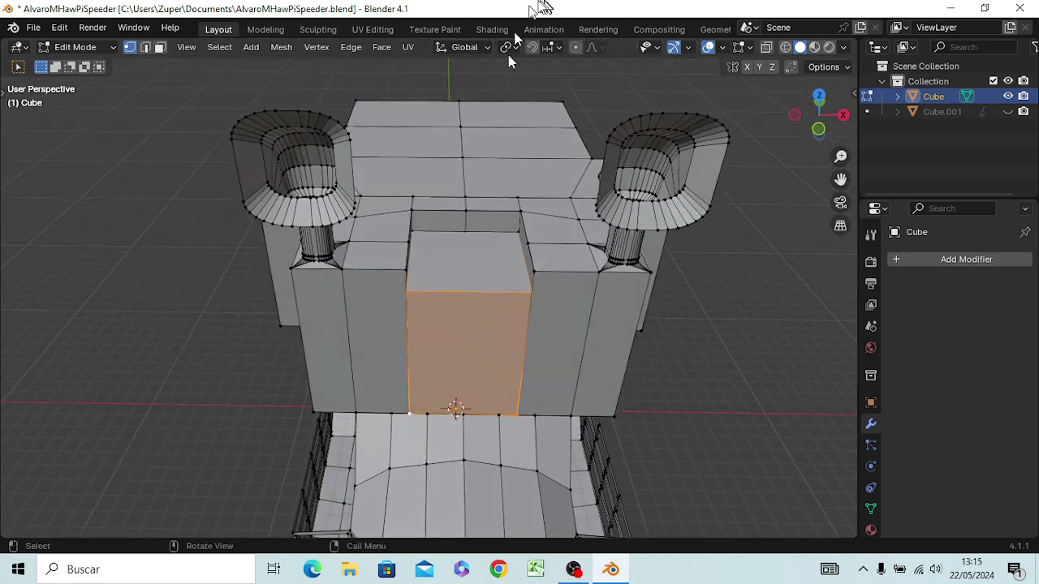
- Select the central front block's top face in face select mode
{"action": "left_click", "coordinate": [468, 255]}
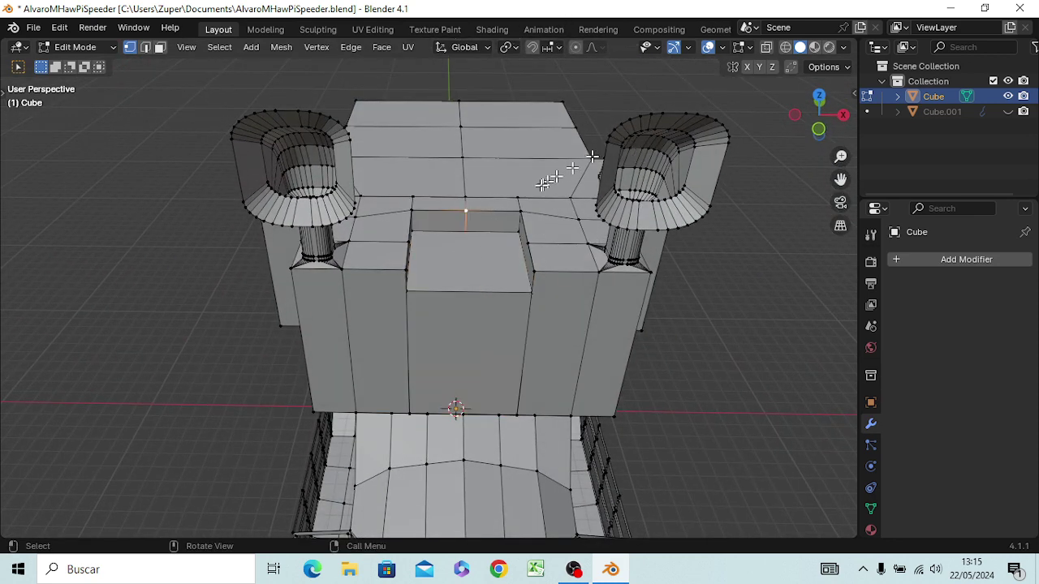
{"action": "left_click", "coordinate": [786, 165]}
{"action": "key", "text": "3"}
{"action": "left_click", "coordinate": [496, 256]}
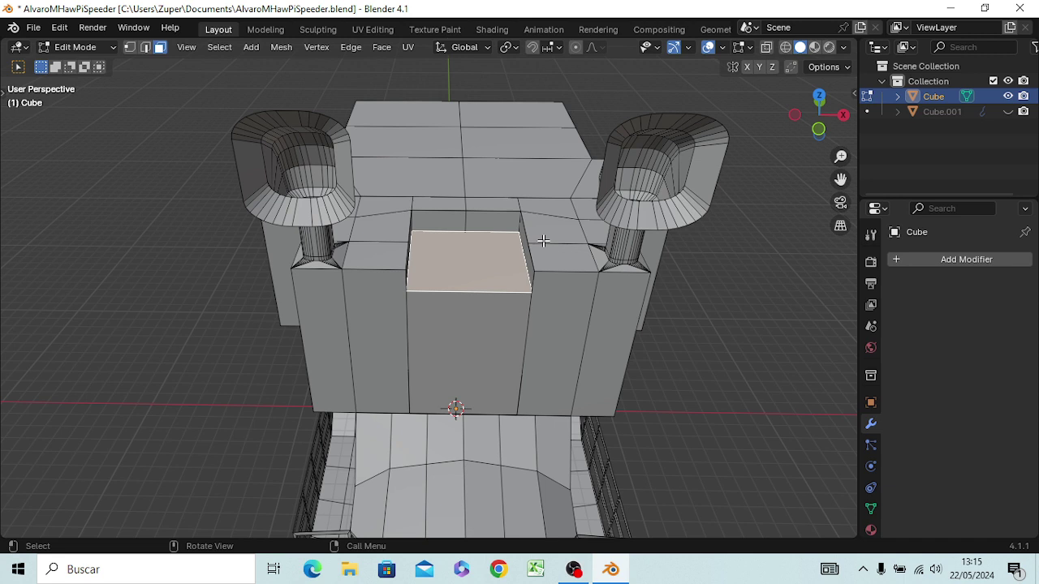
- Inset that top face twice, leaving a smaller inner face inside a border
{"action": "key", "text": "i"}
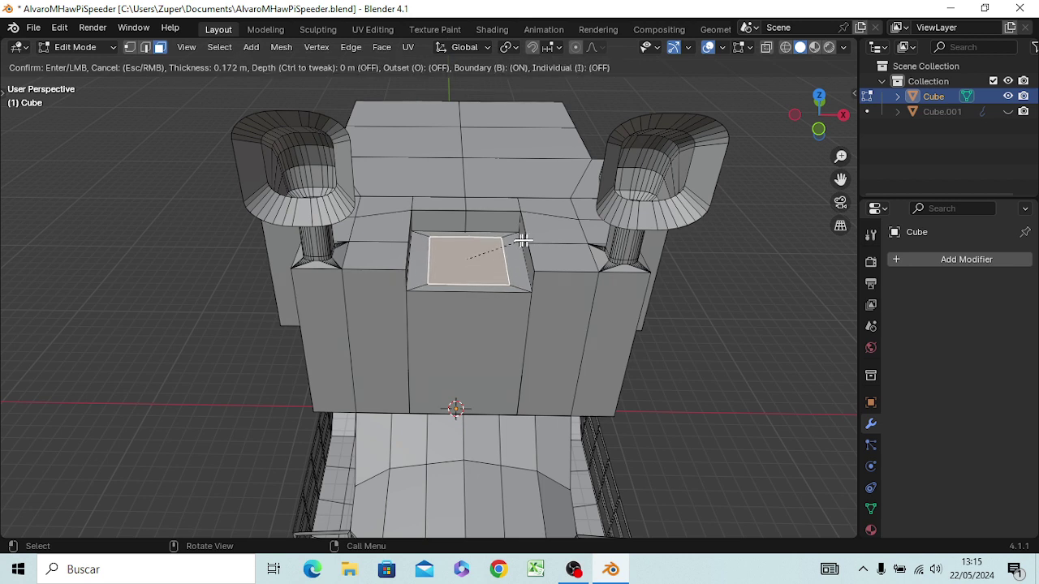
{"action": "left_click", "coordinate": [527, 240]}
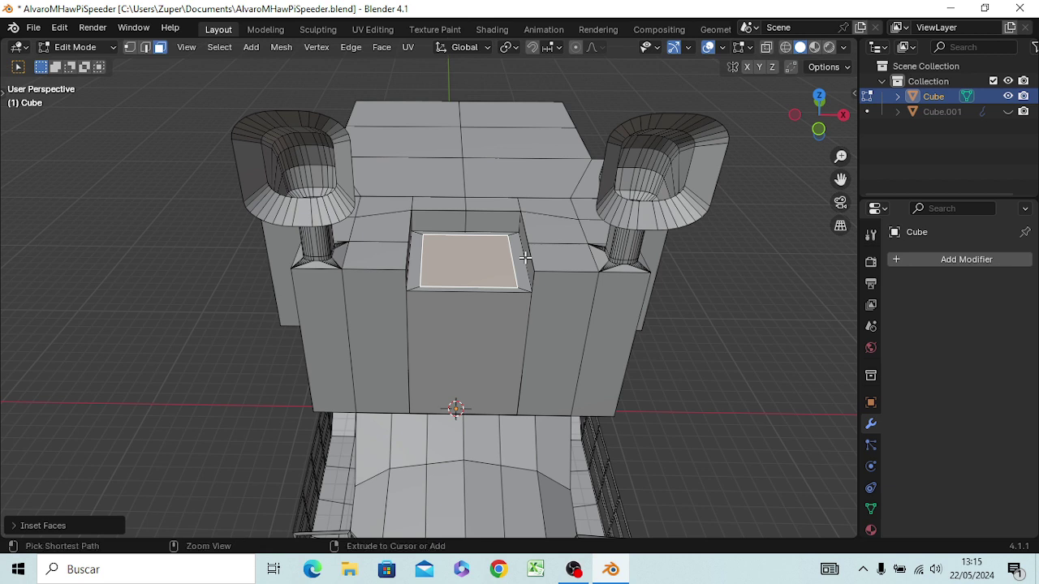
{"action": "key", "text": "i"}
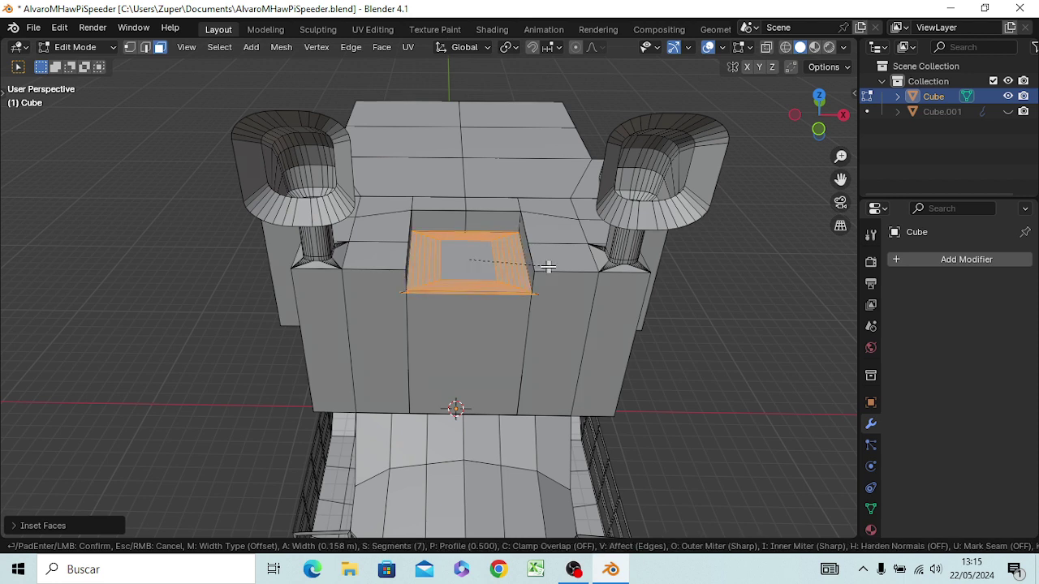
{"action": "left_click", "coordinate": [549, 260]}
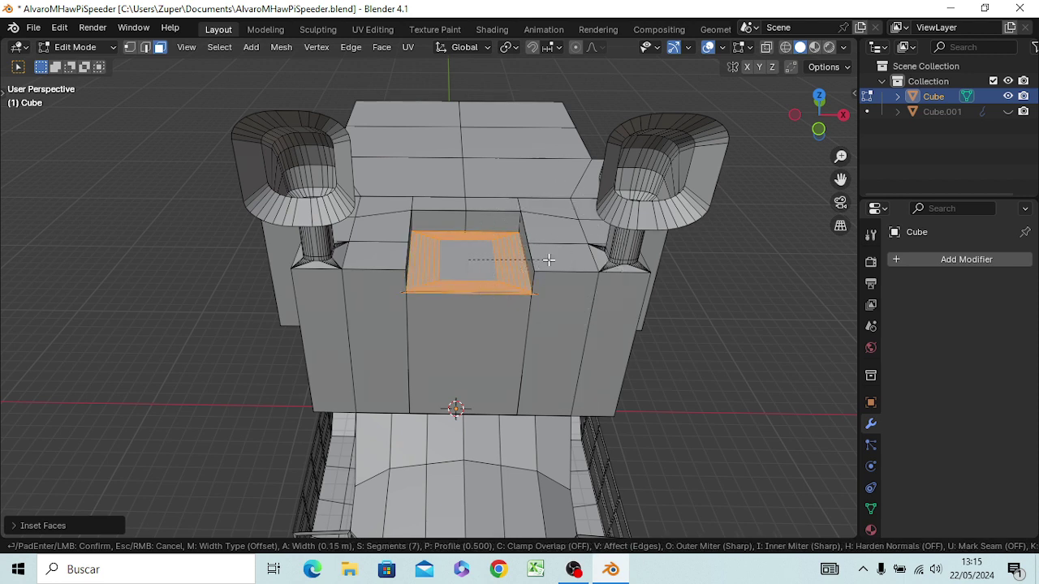
{"action": "left_click", "coordinate": [549, 260]}
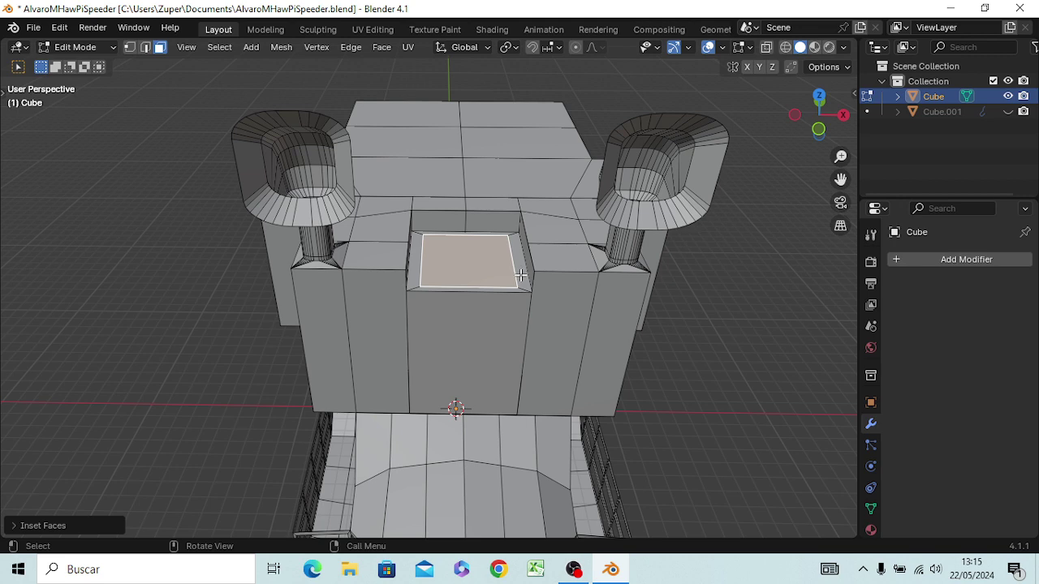
- Extrude the inset face upward into a low slab on the central block
{"action": "key", "text": "KP_1"}
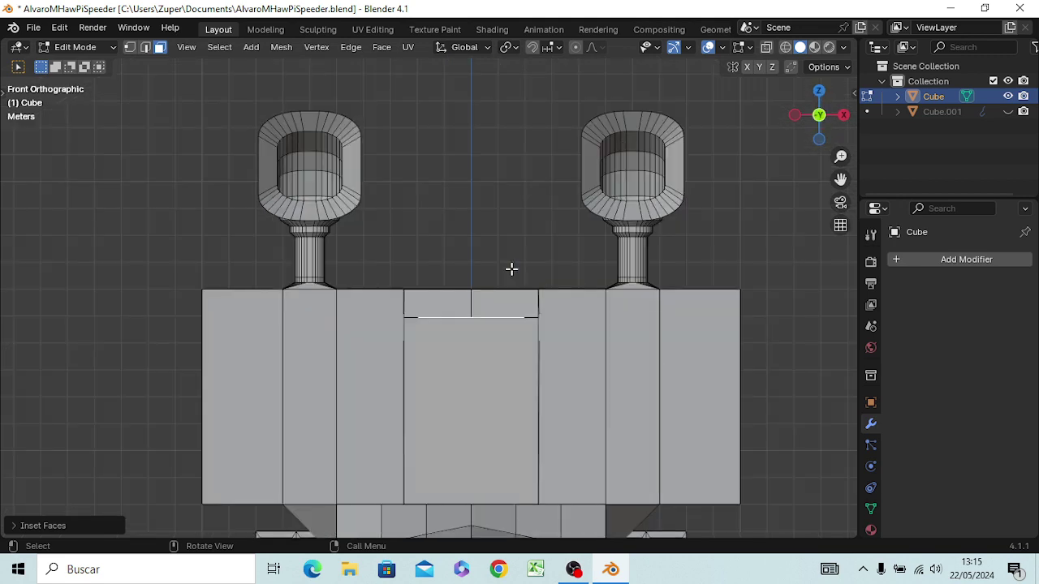
{"action": "scroll", "coordinate": [491, 332], "scroll_direction": "up", "scroll_amount": 4}
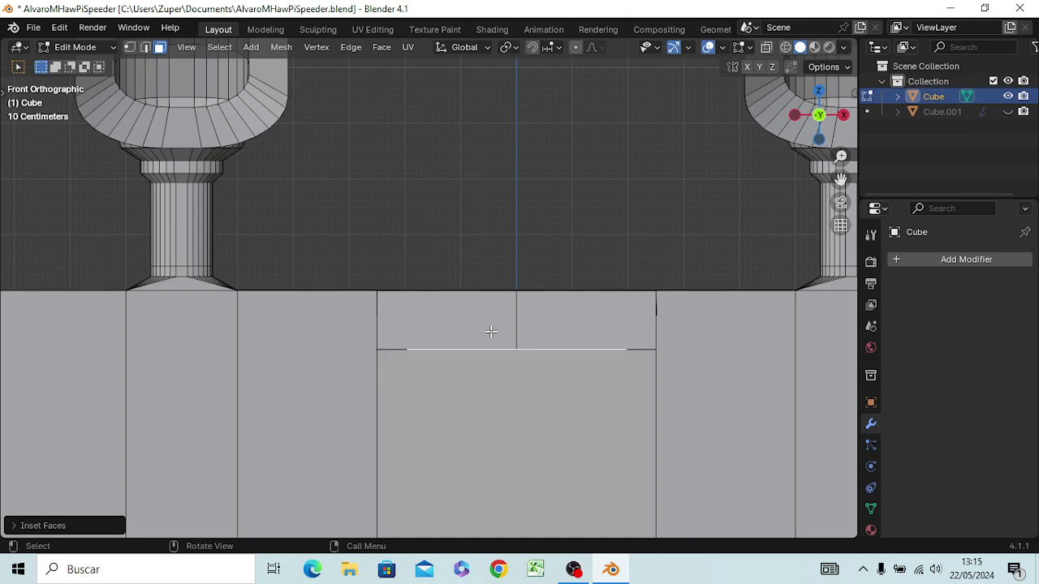
{"action": "scroll", "coordinate": [491, 332], "scroll_direction": "up", "scroll_amount": 1}
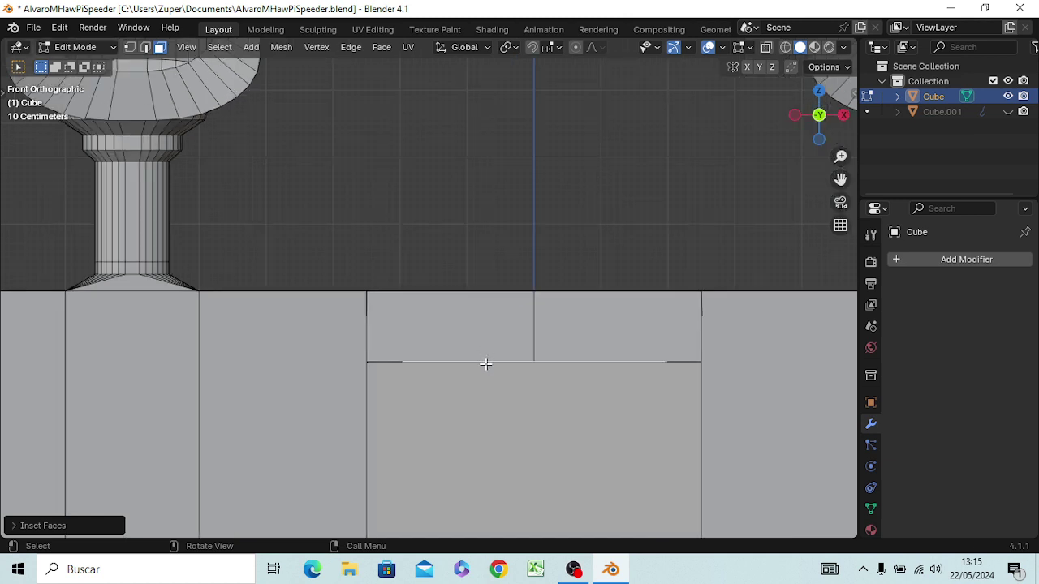
{"action": "key", "text": "e"}
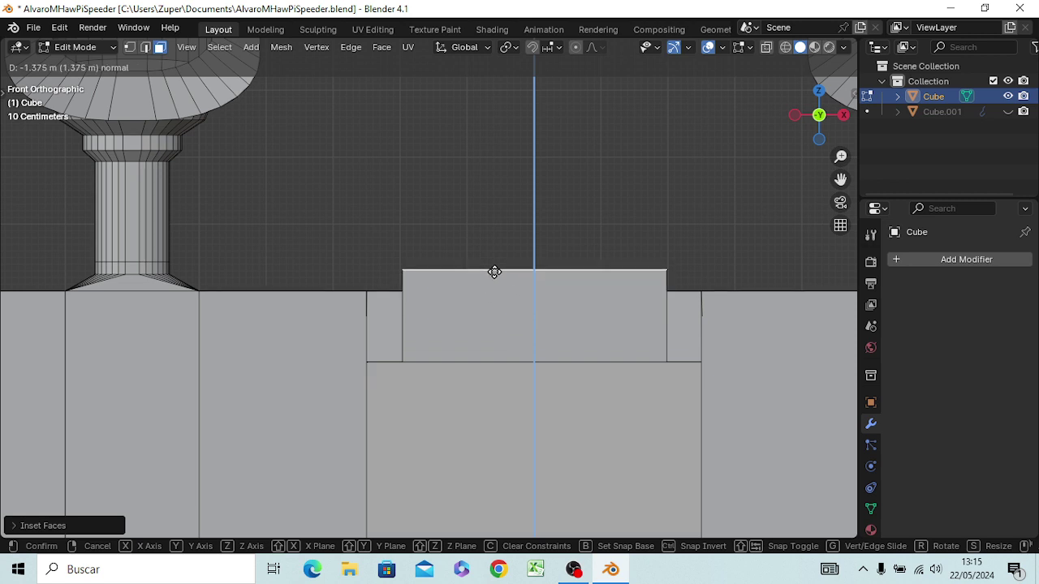
{"action": "left_click", "coordinate": [494, 272]}
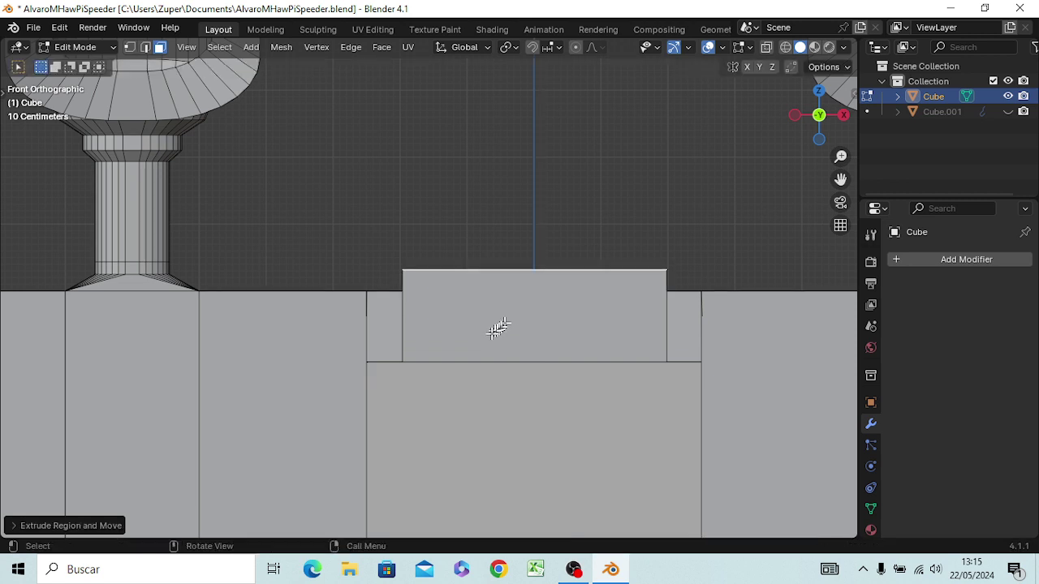
{"action": "middle_click_drag", "start_coordinate": [491, 334], "coordinate": [459, 311]}
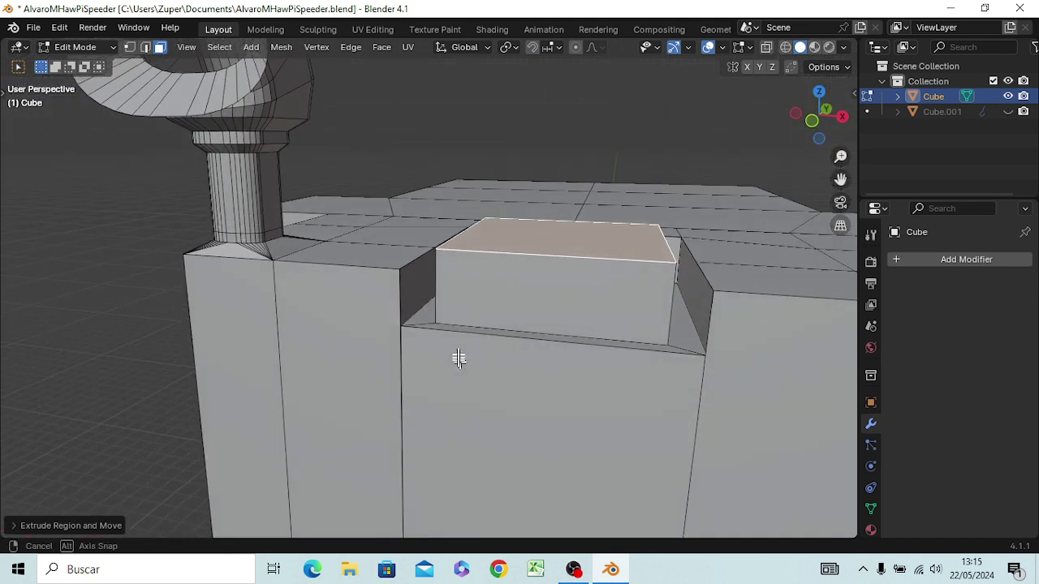
- Select the slab's left and right vertical edges in edge mode
{"action": "left_click", "coordinate": [437, 296]}
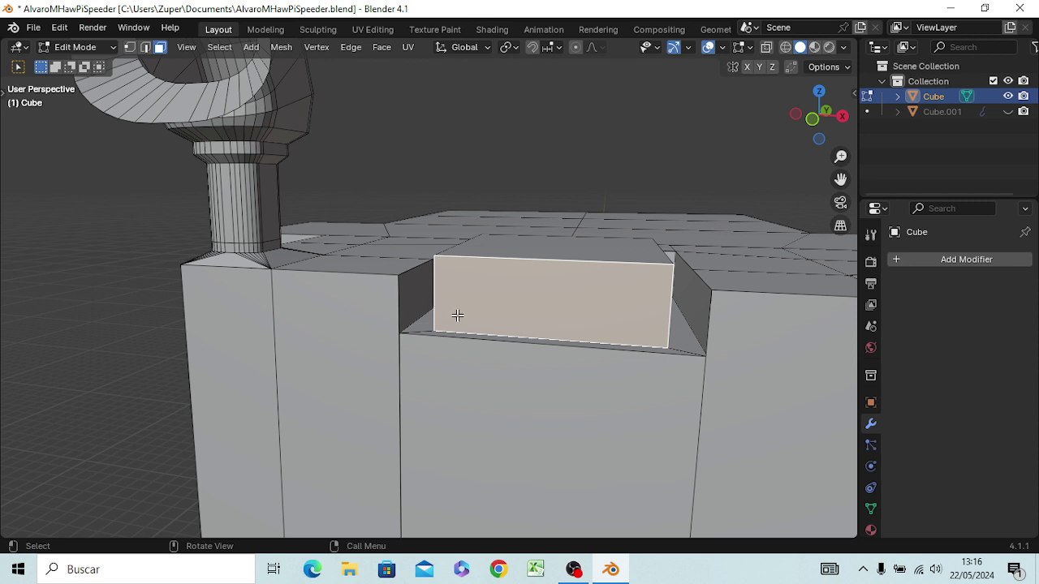
{"action": "key", "text": "2"}
{"action": "left_click", "coordinate": [571, 148]}
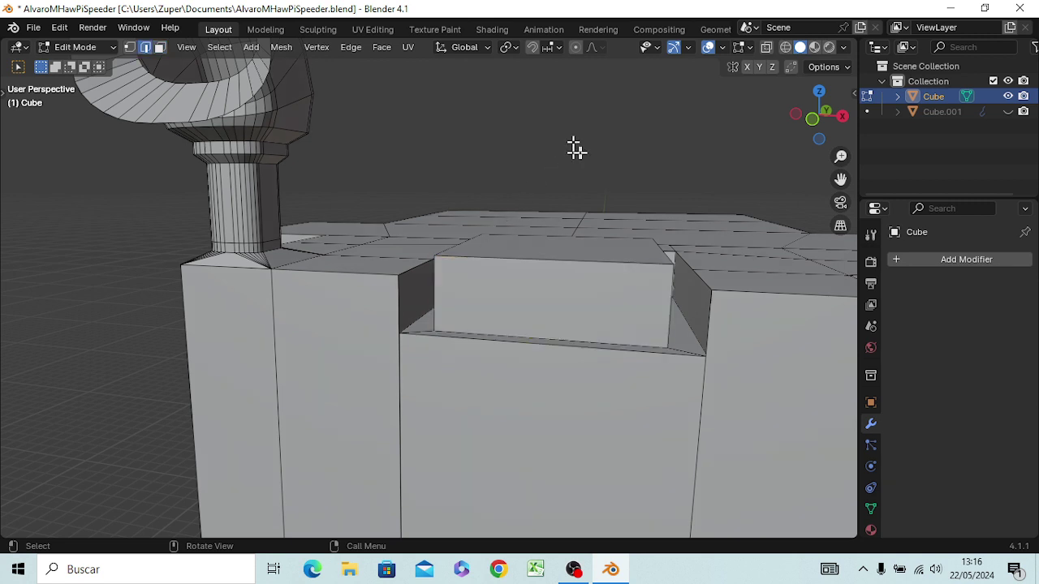
{"action": "left_click", "coordinate": [437, 312], "text": "shift"}
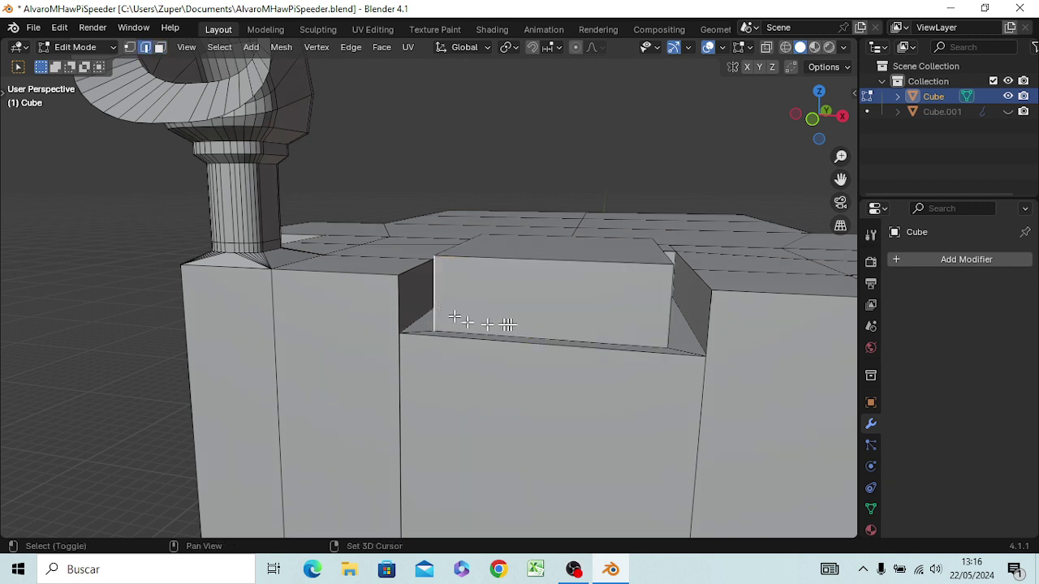
{"action": "left_click", "coordinate": [664, 307], "text": "shift"}
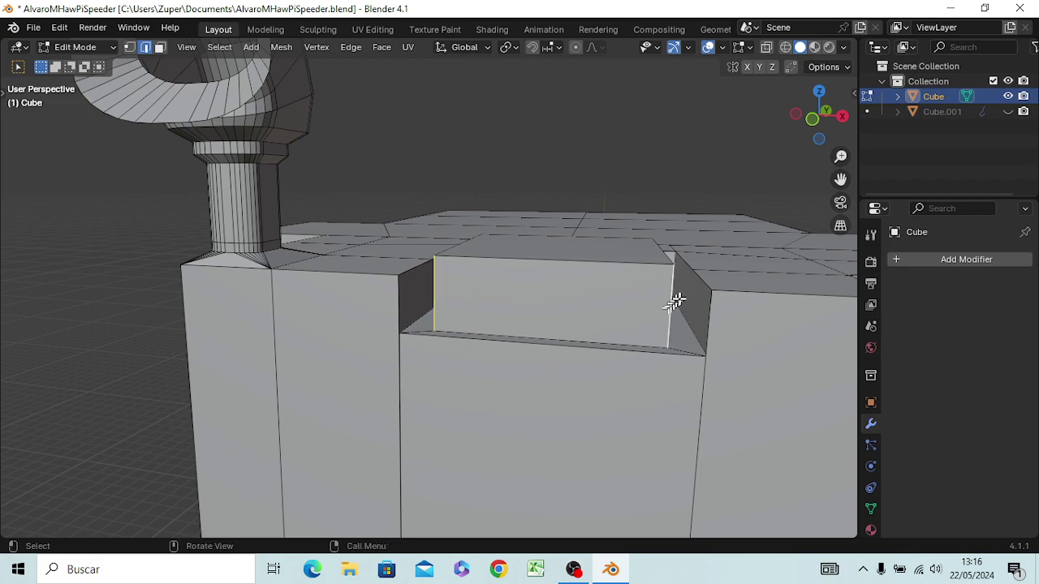
{"action": "mouse_move", "coordinate": [673, 301]}
{"action": "middle_mouse_down"}
{"action": "mouse_move", "coordinate": [568, 345]}
{"action": "mouse_move", "coordinate": [533, 297]}
{"action": "mouse_move", "coordinate": [482, 306]}
{"action": "mouse_move", "coordinate": [457, 292]}
{"action": "middle_mouse_up"}
- Select the ring of the slab's vertical side edges and center it in top view
{"action": "scroll", "coordinate": [475, 287], "scroll_direction": "down", "scroll_amount": 4}
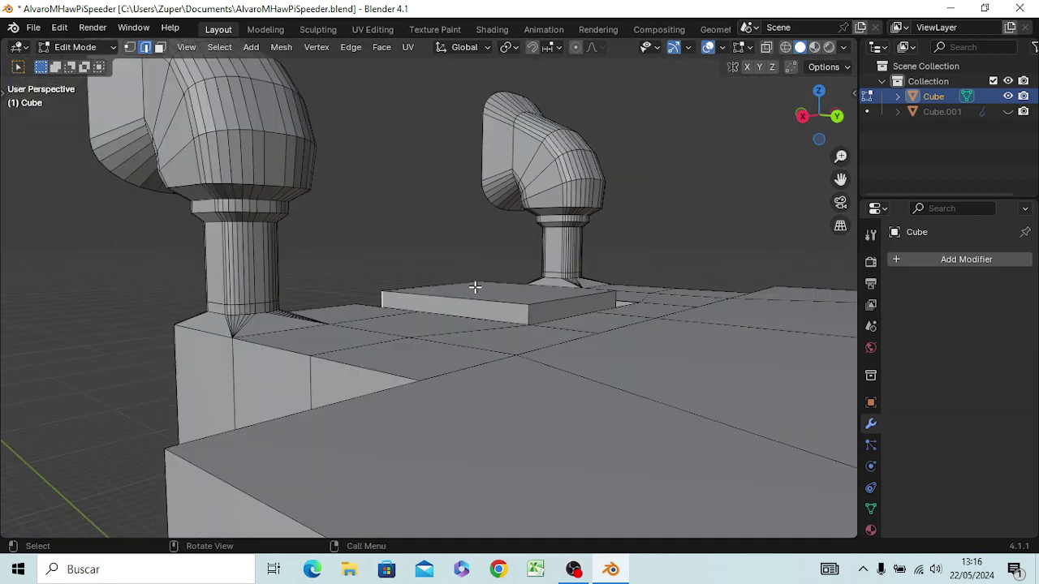
{"action": "scroll", "coordinate": [475, 287], "scroll_direction": "up", "scroll_amount": 3}
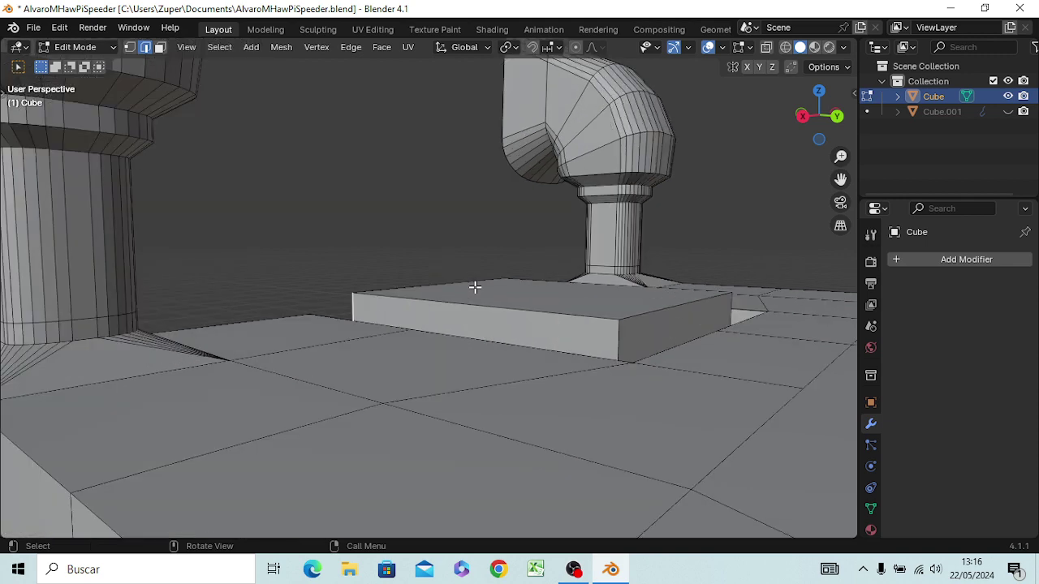
{"action": "left_click", "coordinate": [622, 342], "text": "ctrl+alt"}
{"action": "key", "text": "KP_7"}
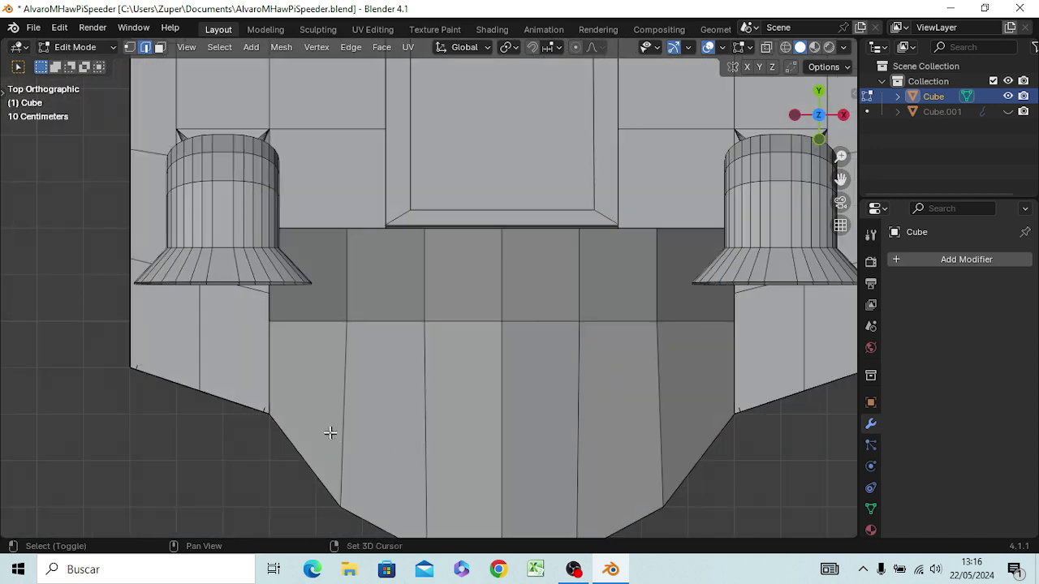
{"action": "middle_click_drag", "start_coordinate": [329, 434], "coordinate": [322, 99], "text": "shift"}
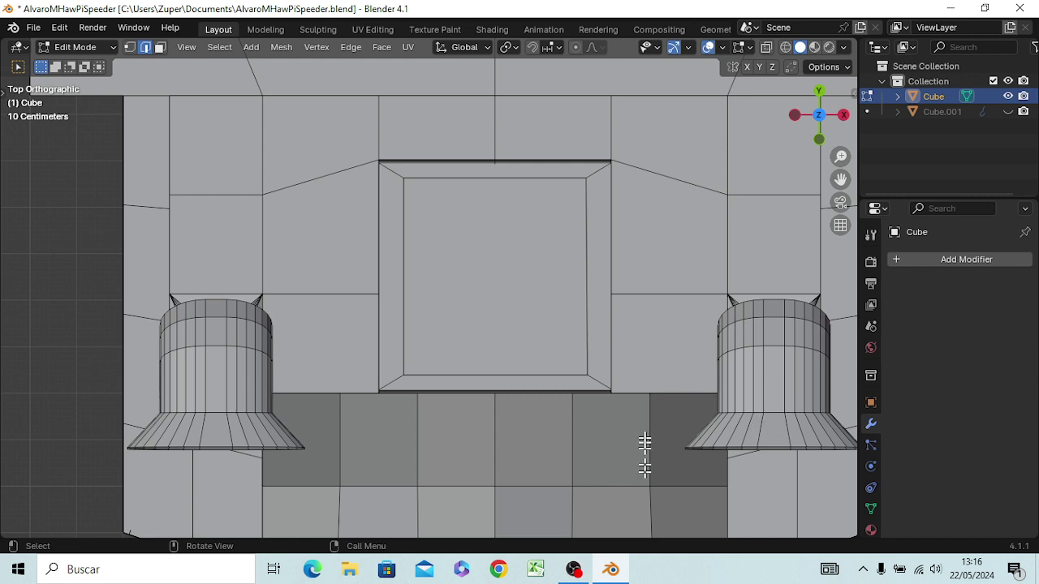
- Bevel the slab's vertical corners into smooth multi-segment rounded curves
{"action": "key", "text": "ctrl"}
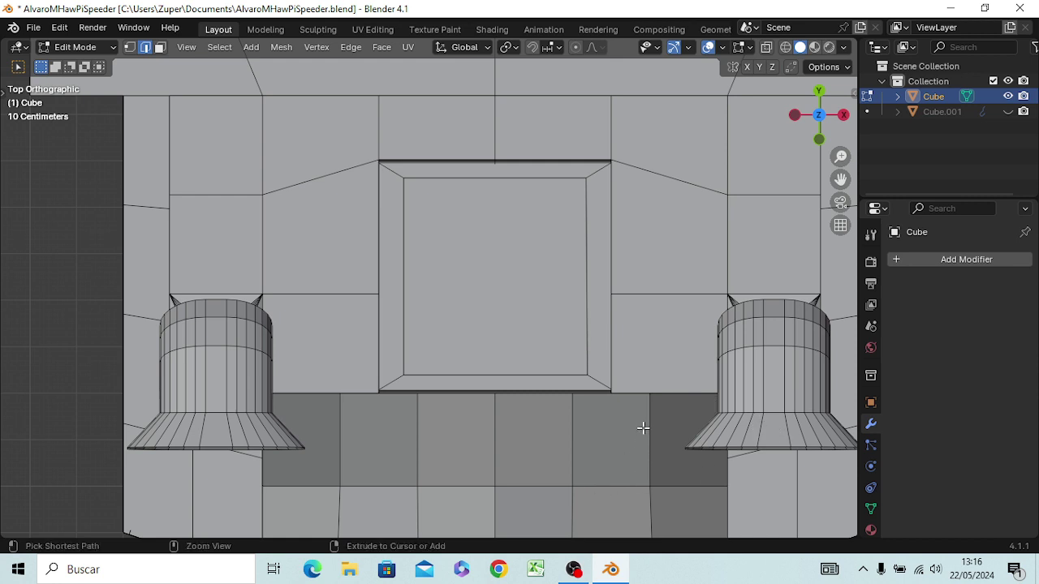
{"action": "key", "text": "ctrl+b"}
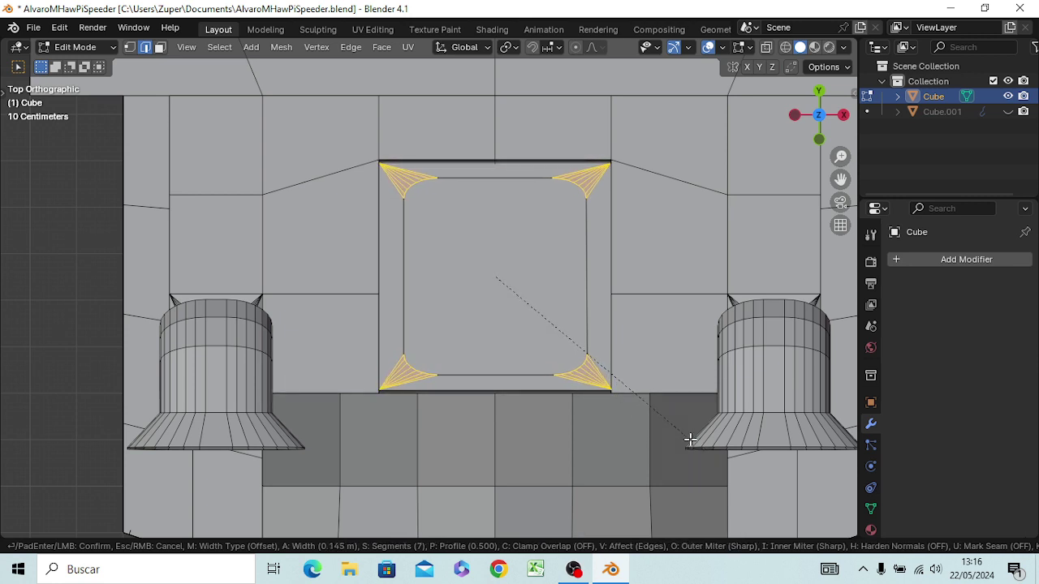
{"action": "left_click", "coordinate": [690, 439]}
{"action": "mouse_move", "coordinate": [689, 429]}
{"action": "middle_mouse_down"}
{"action": "mouse_move", "coordinate": [684, 341]}
{"action": "mouse_move", "coordinate": [668, 293]}
{"action": "middle_mouse_up"}
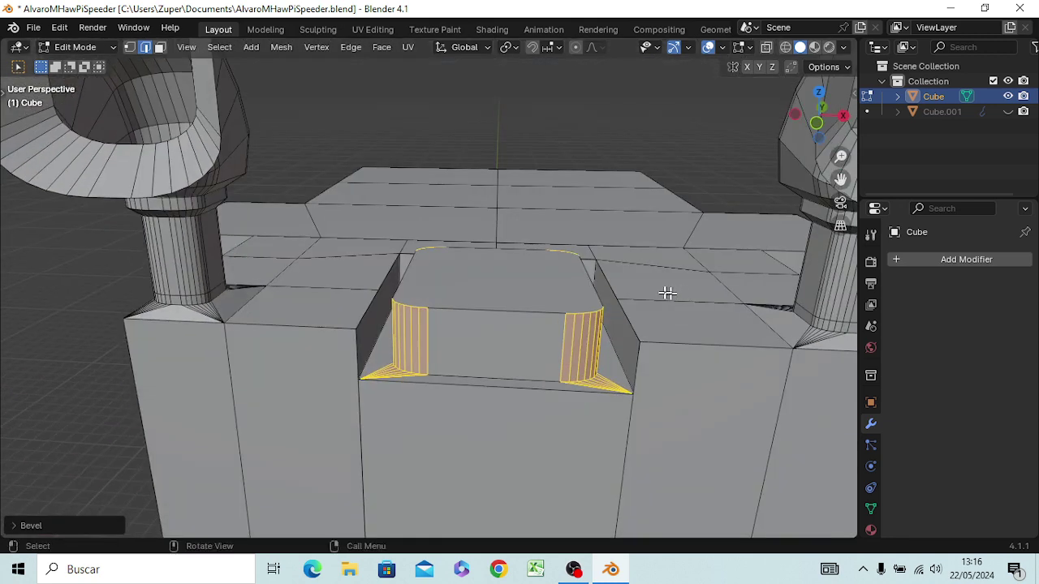
{"action": "left_click", "coordinate": [536, 286]}
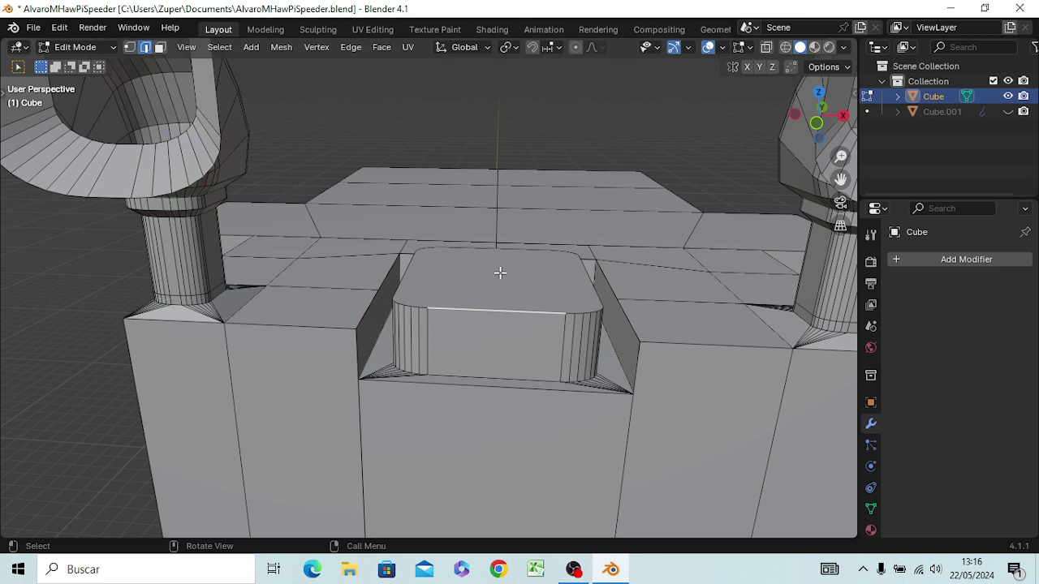
{"action": "key", "text": "KP_1"}
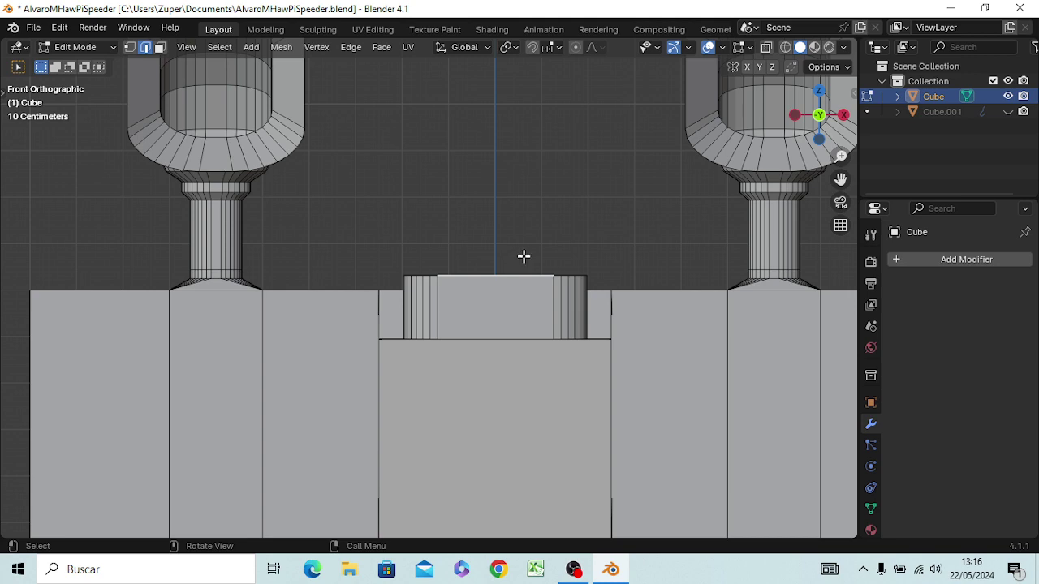
- Select the top face of the rounded block inside the central recess
{"action": "middle_click_drag", "start_coordinate": [538, 241], "coordinate": [528, 301]}
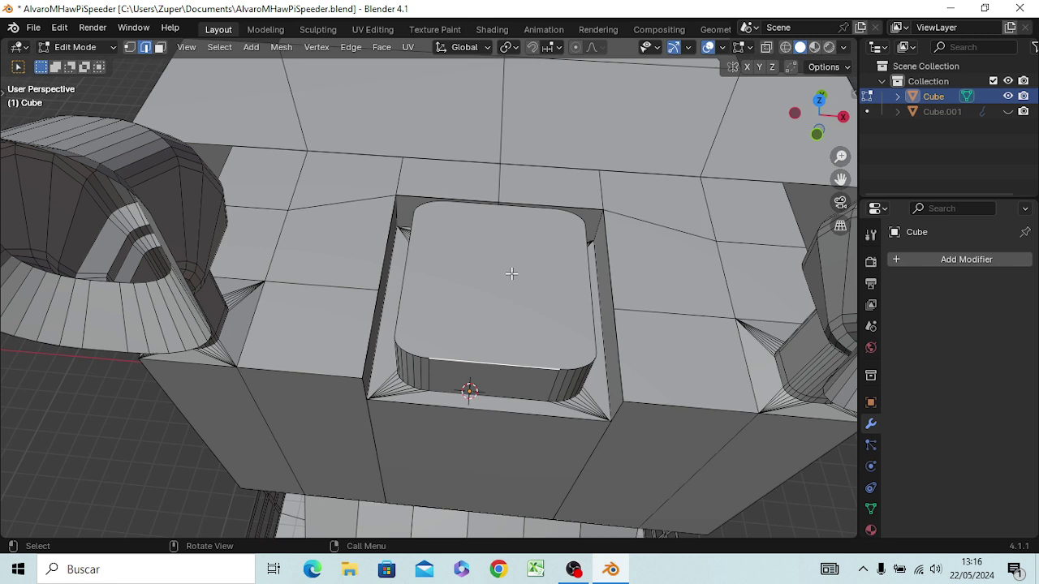
{"action": "key", "text": "3"}
{"action": "left_click", "coordinate": [512, 271]}
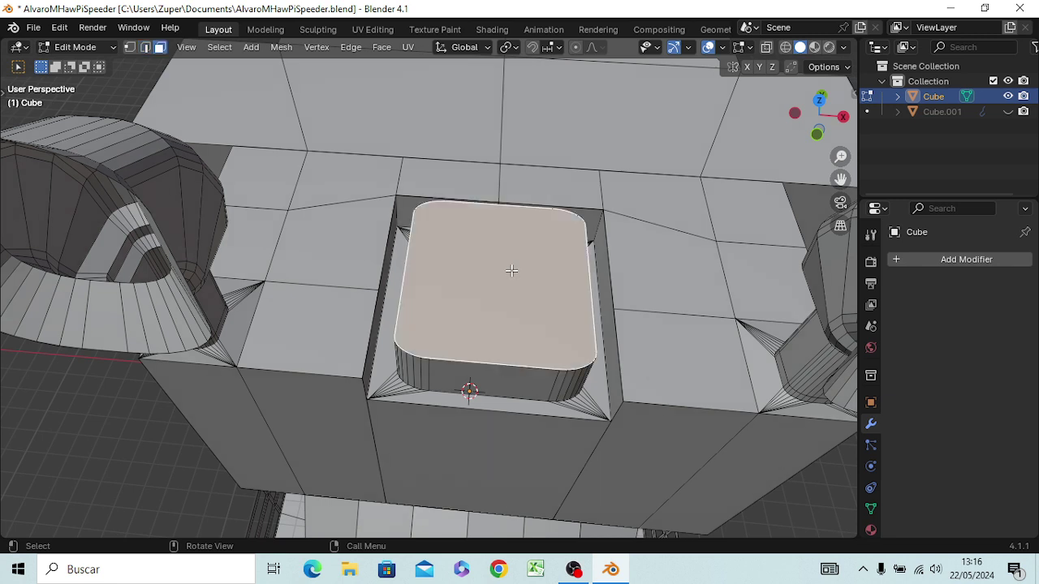
{"action": "middle_click_drag", "start_coordinate": [529, 266], "coordinate": [530, 177]}
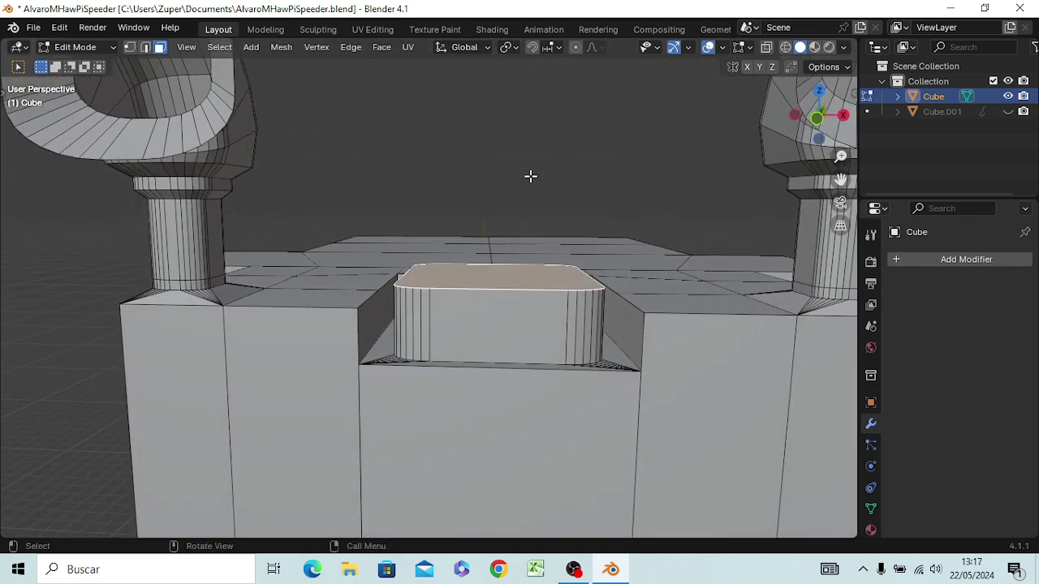
{"action": "key", "text": "1"}
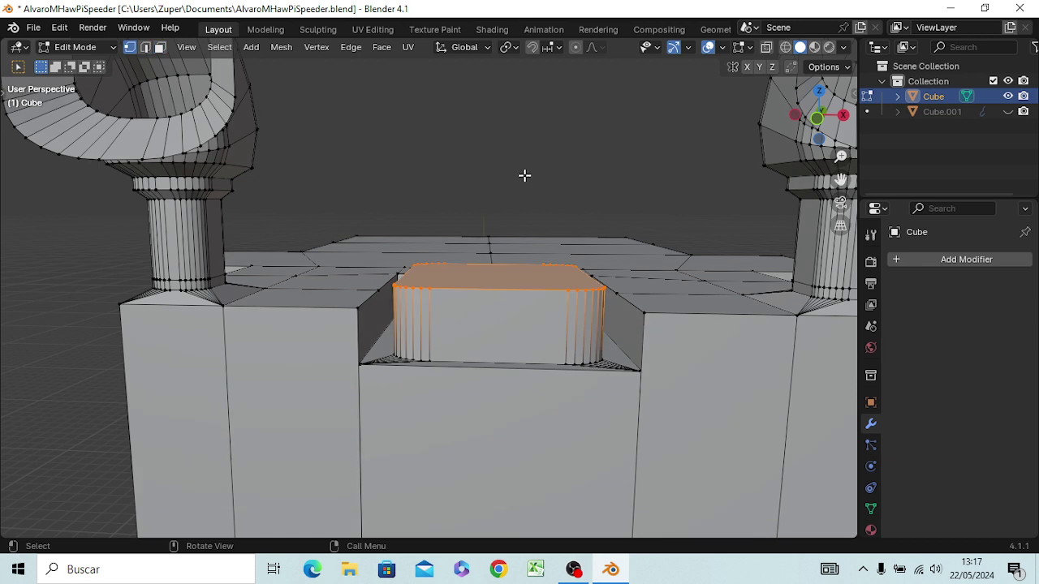
- Move the block's top vertices straight down to the recess level
{"action": "key", "text": "KP_1"}
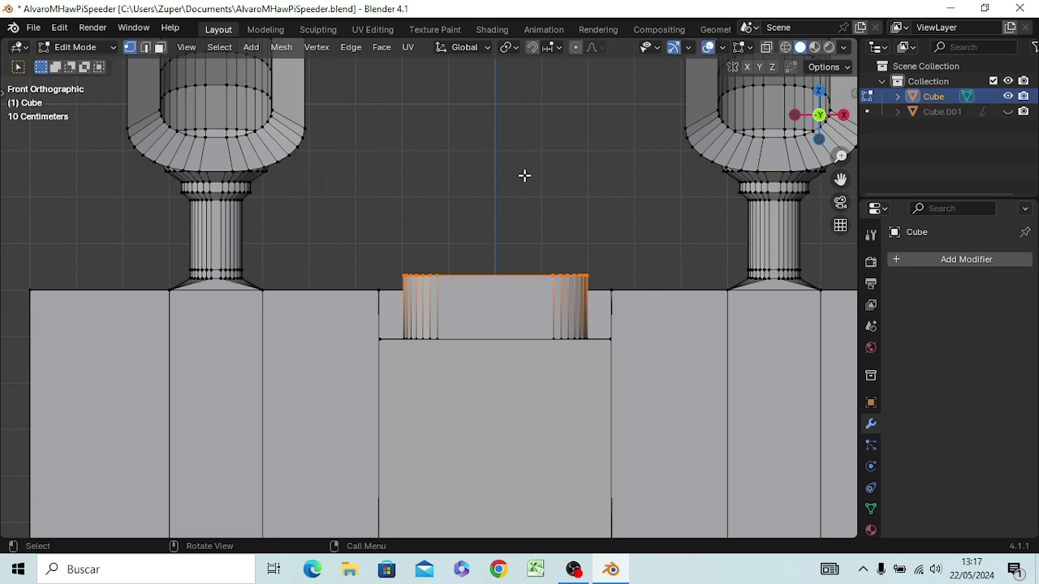
{"action": "key", "text": "g"}
{"action": "key", "text": "z"}
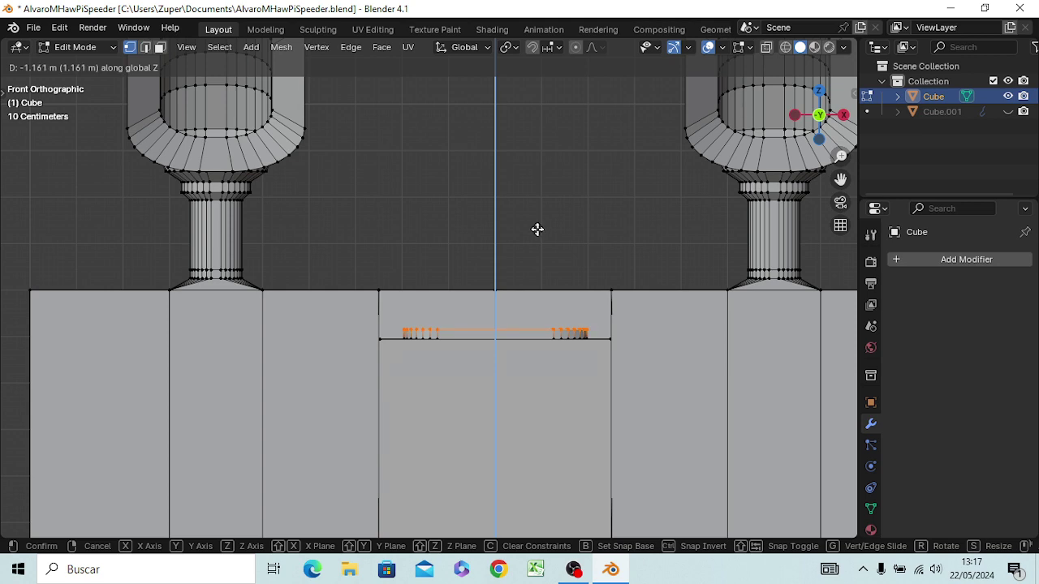
{"action": "left_click", "coordinate": [537, 228]}
{"action": "middle_click_drag", "start_coordinate": [514, 301], "coordinate": [515, 344]}
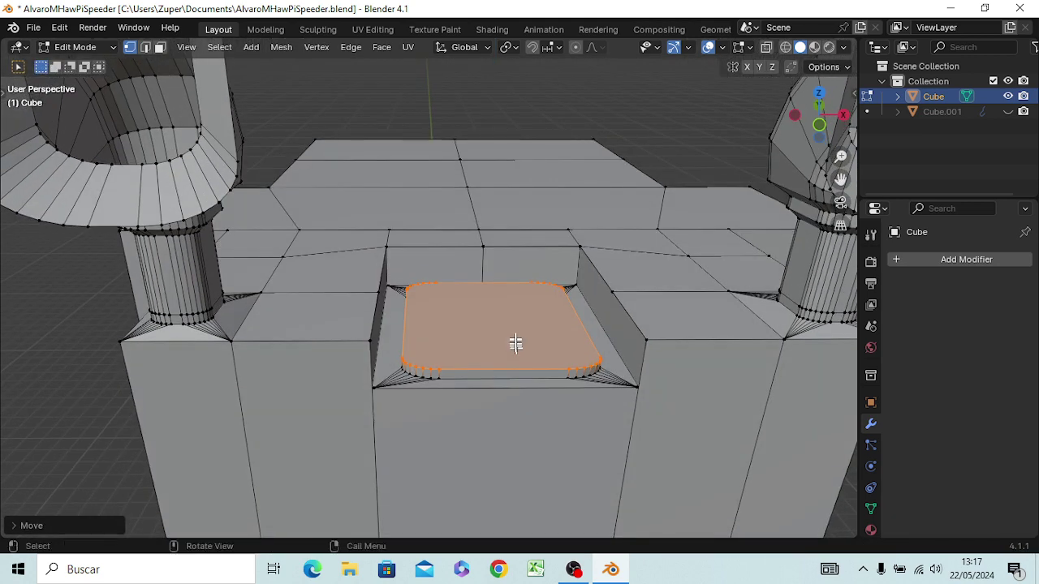
{"action": "left_click", "coordinate": [513, 326], "text": "shift"}
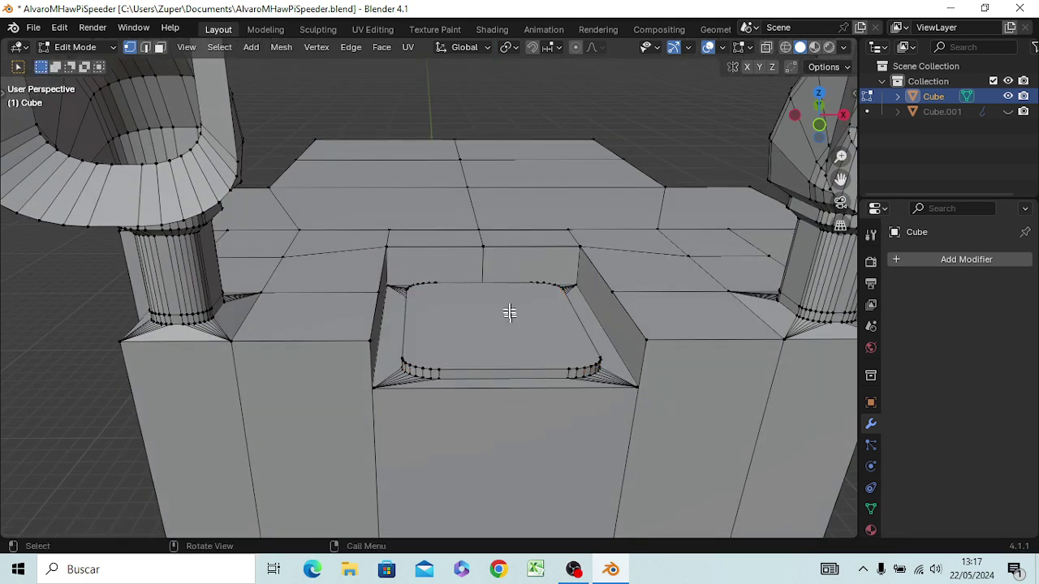
- Extrude the block's top face upward so it rises above the body
{"action": "key", "text": "3"}
{"action": "left_click", "coordinate": [508, 316]}
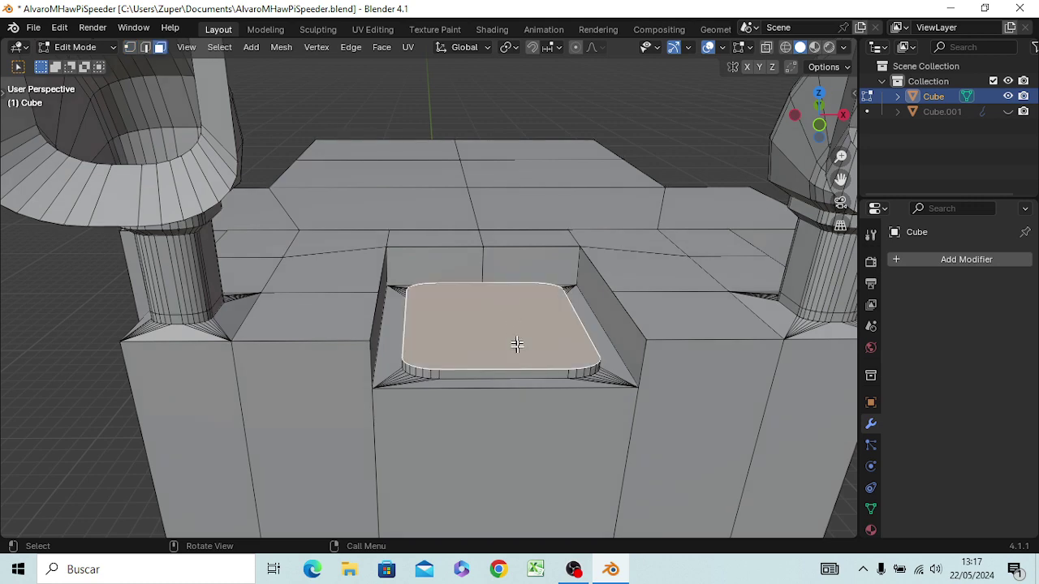
{"action": "key", "text": "KP_1"}
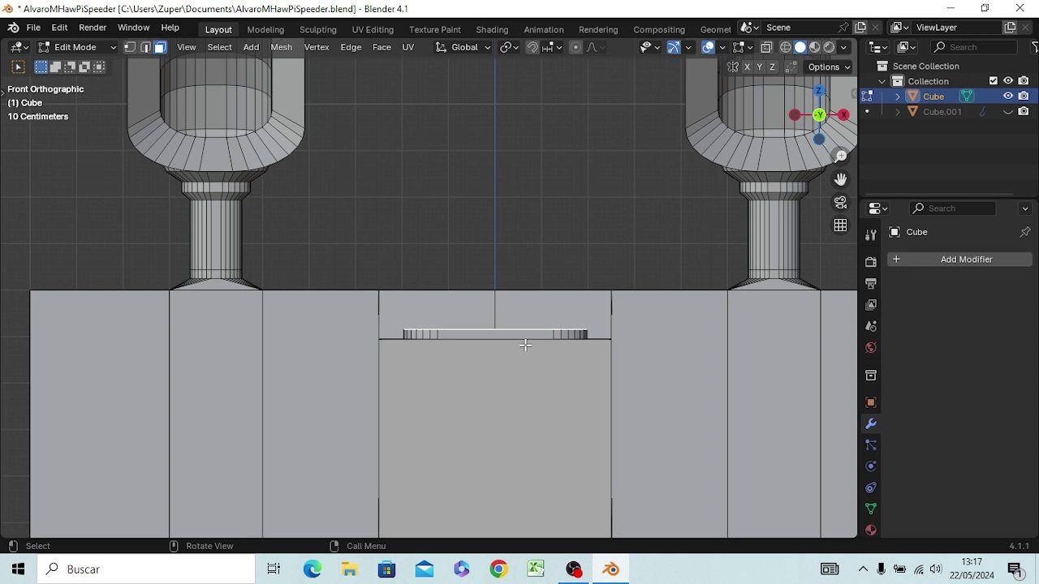
{"action": "key", "text": "e"}
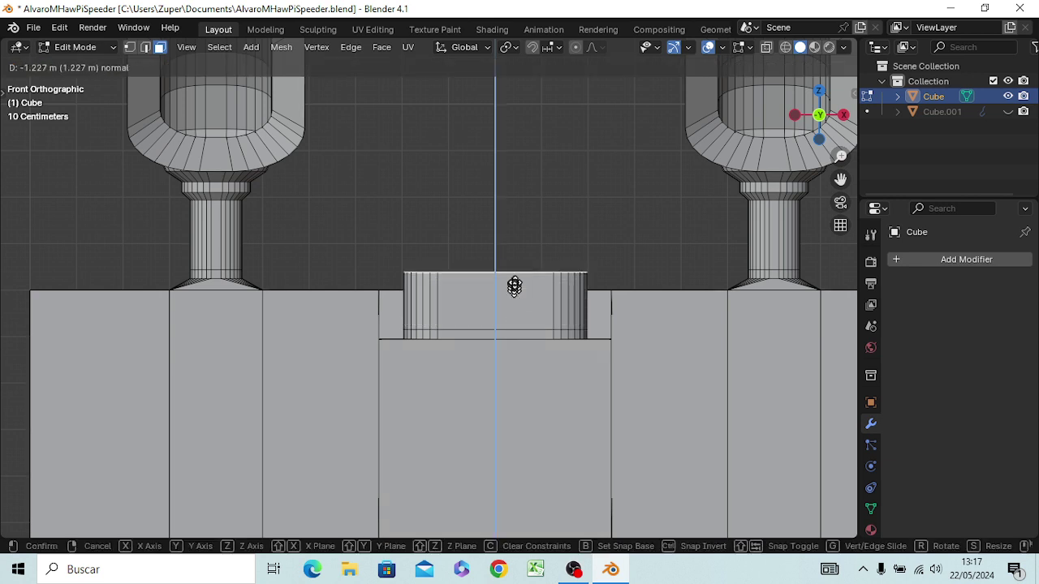
{"action": "left_click", "coordinate": [522, 259]}
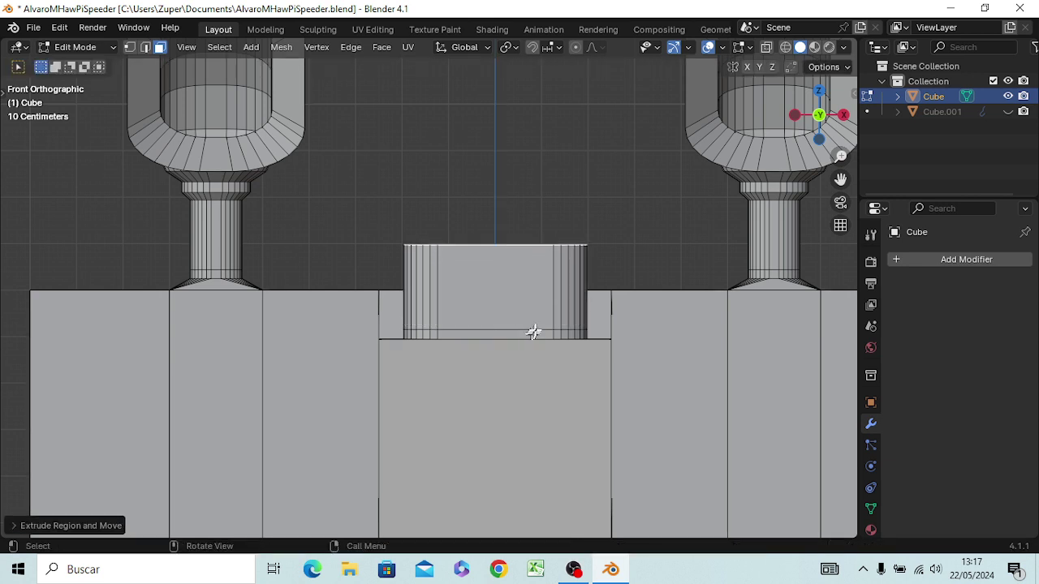
{"action": "middle_click_drag", "start_coordinate": [542, 322], "coordinate": [545, 382]}
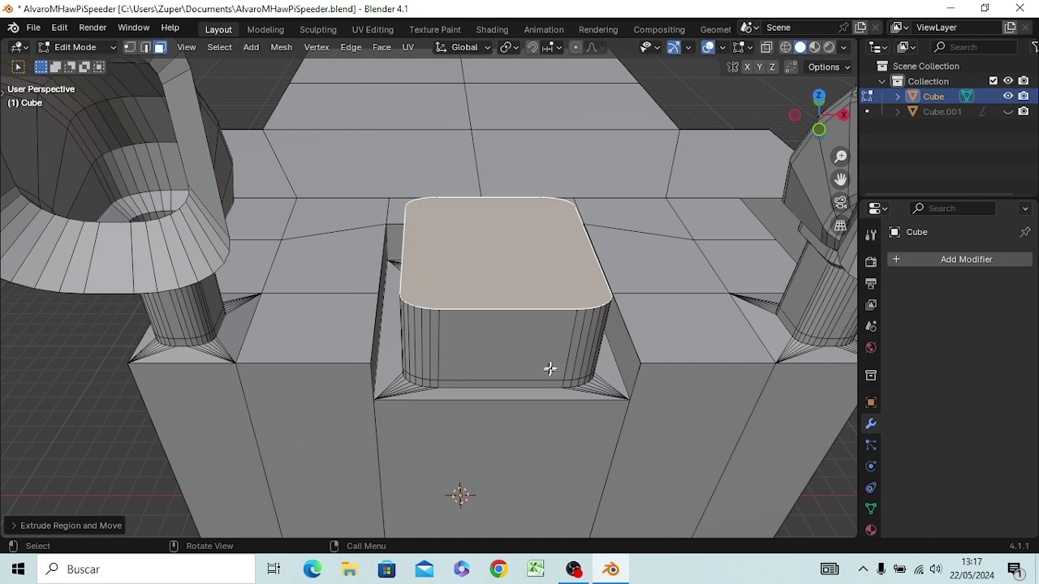
- Redo the top-face inset with a thinner border ring after undoing the first attempt
{"action": "key", "text": "i"}
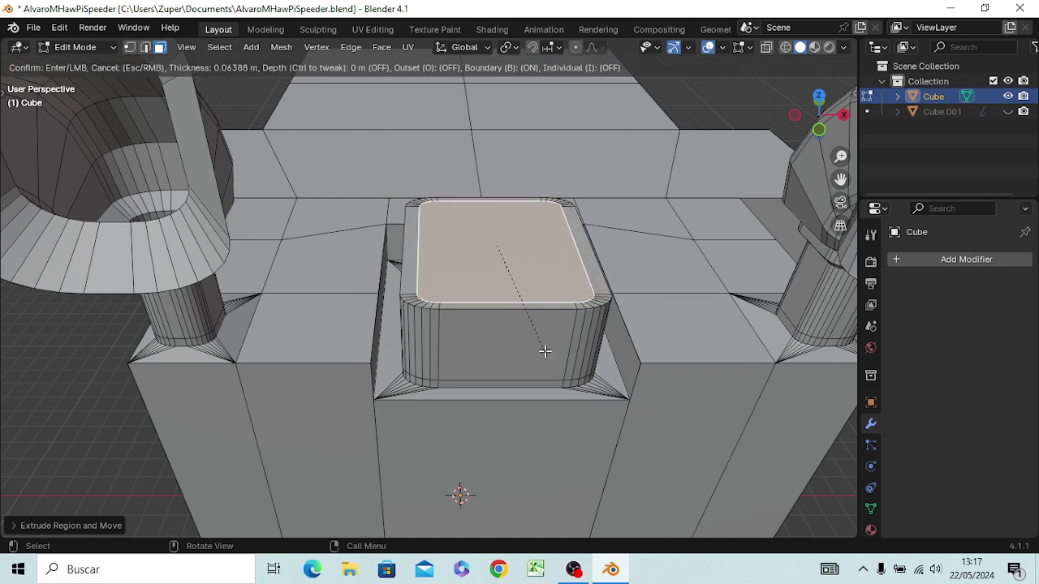
{"action": "left_click", "coordinate": [545, 350]}
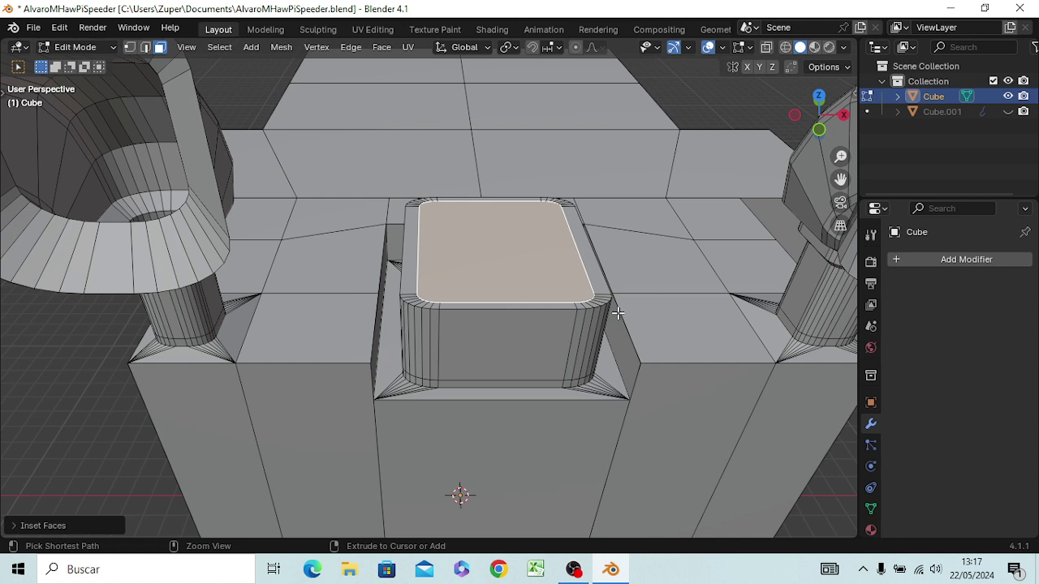
{"action": "key", "text": "ctrl+b"}
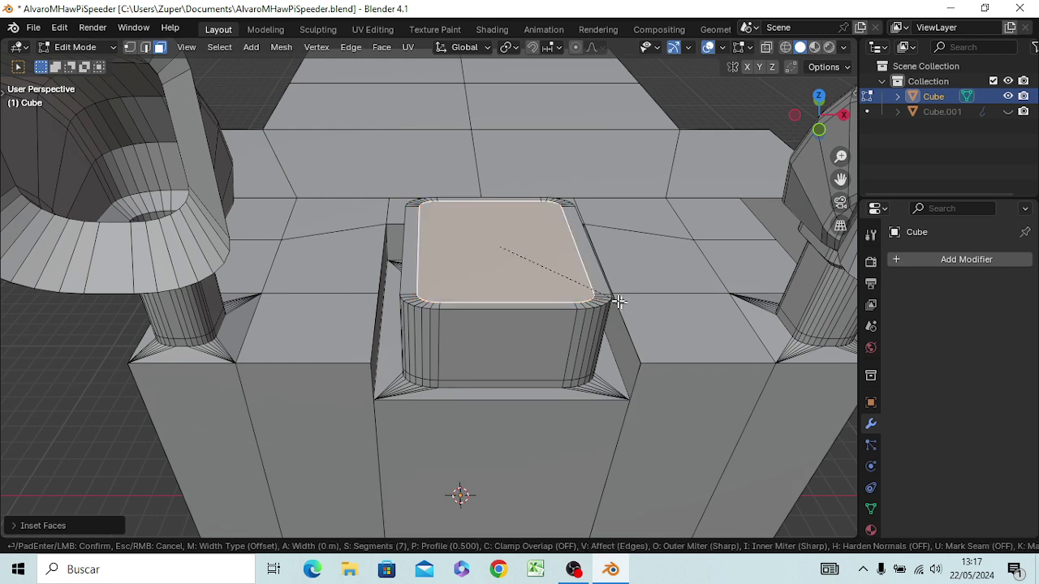
{"action": "left_click", "coordinate": [617, 302]}
{"action": "key", "text": "ctrl+z"}
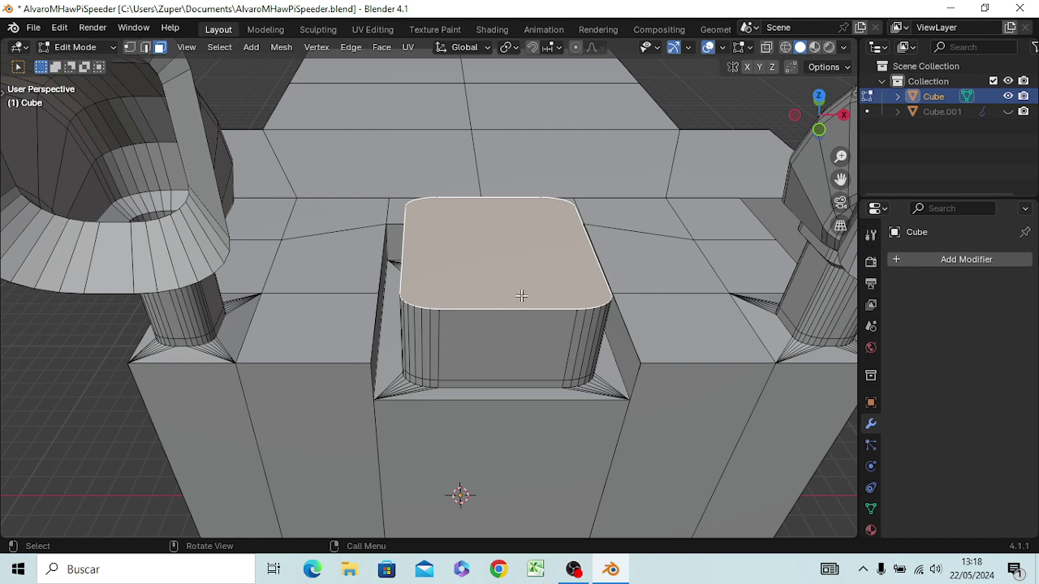
{"action": "key", "text": "i"}
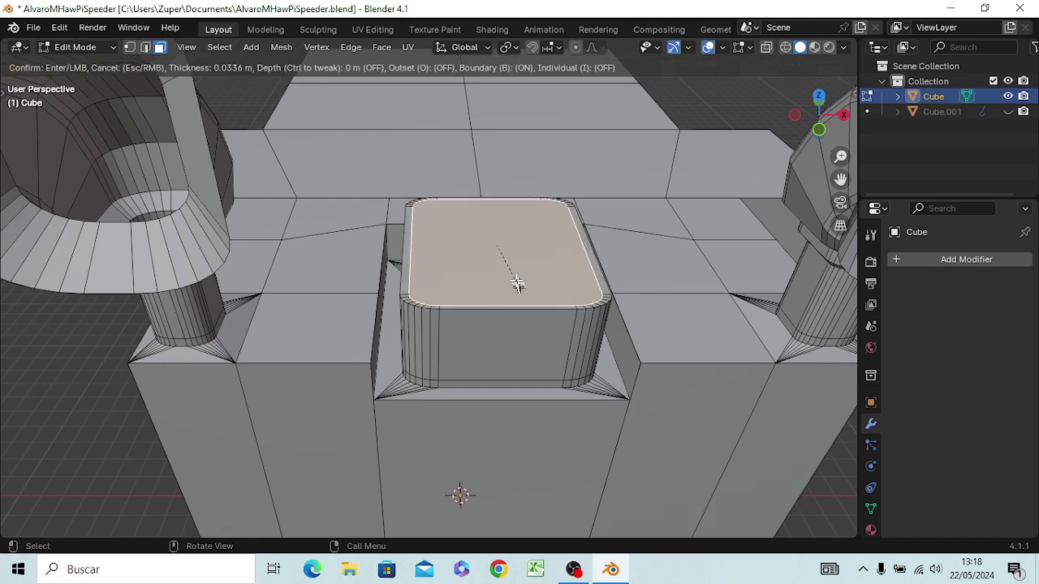
{"action": "left_click", "coordinate": [505, 261]}
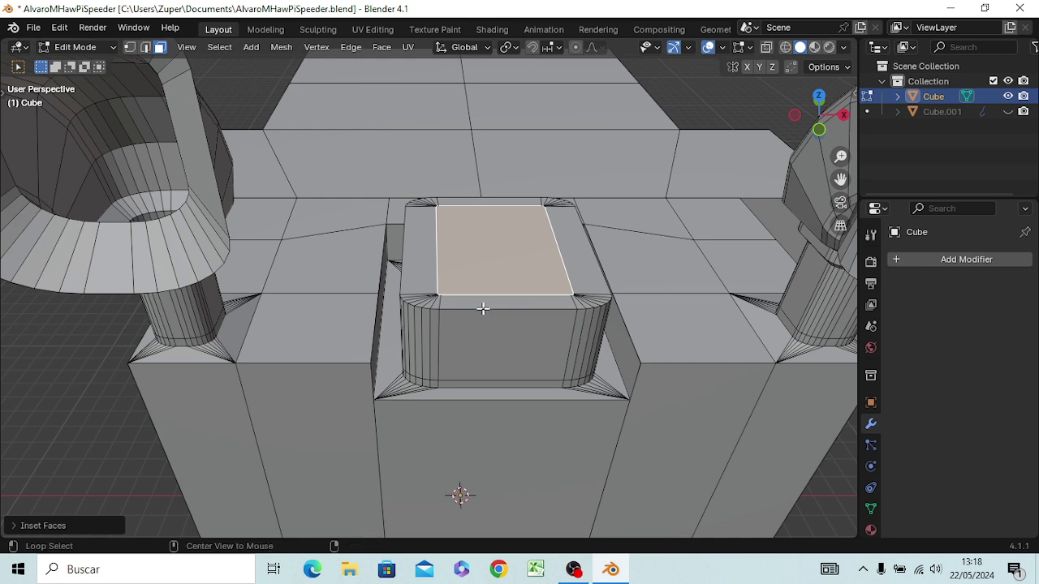
- Select the edge loop around the central block's top in edge mode
{"action": "left_click", "coordinate": [483, 308], "text": "alt"}
{"action": "left_click", "coordinate": [487, 308]}
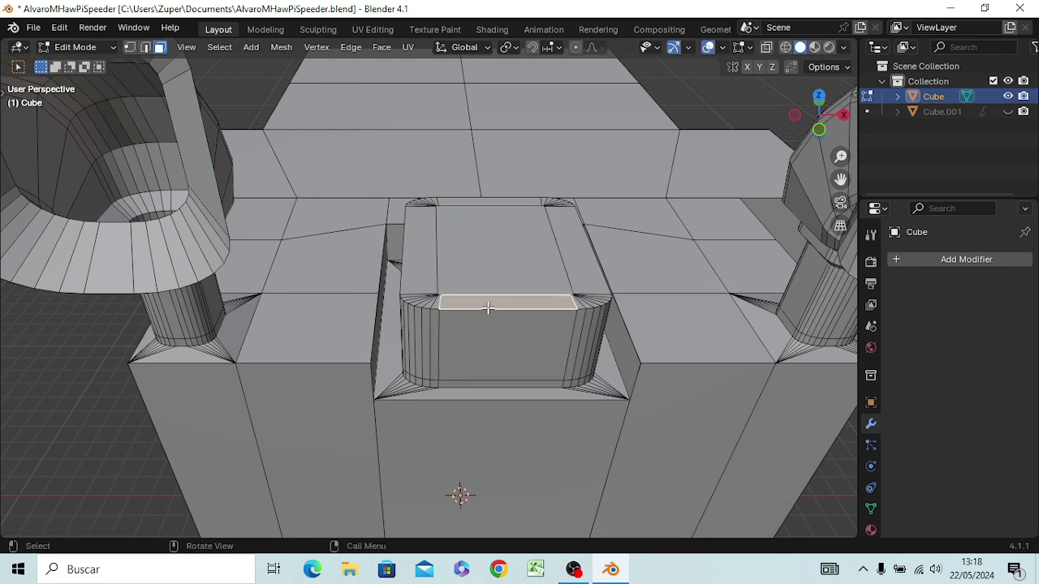
{"action": "key", "text": "2"}
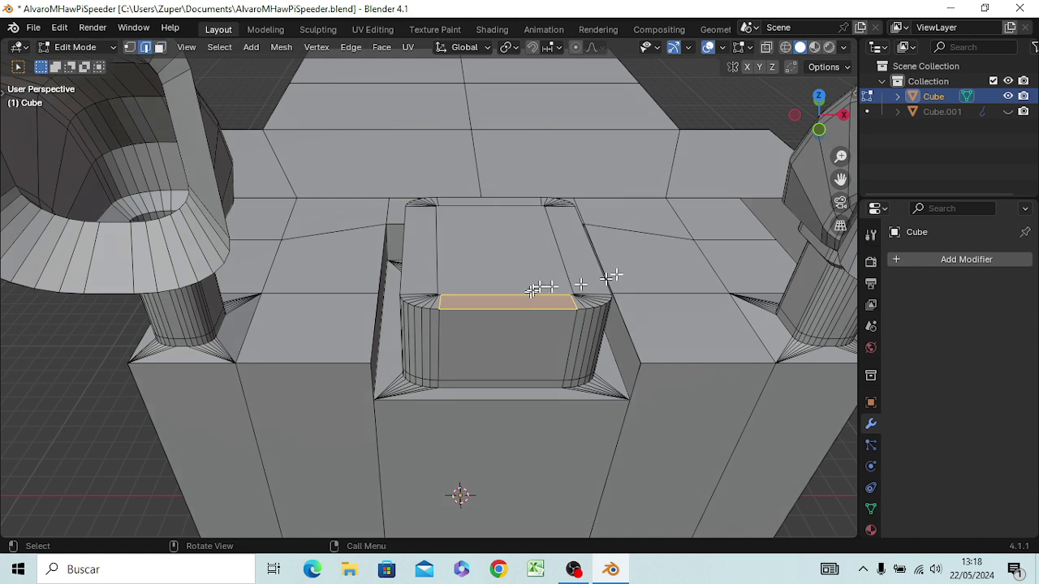
{"action": "left_click", "coordinate": [733, 113]}
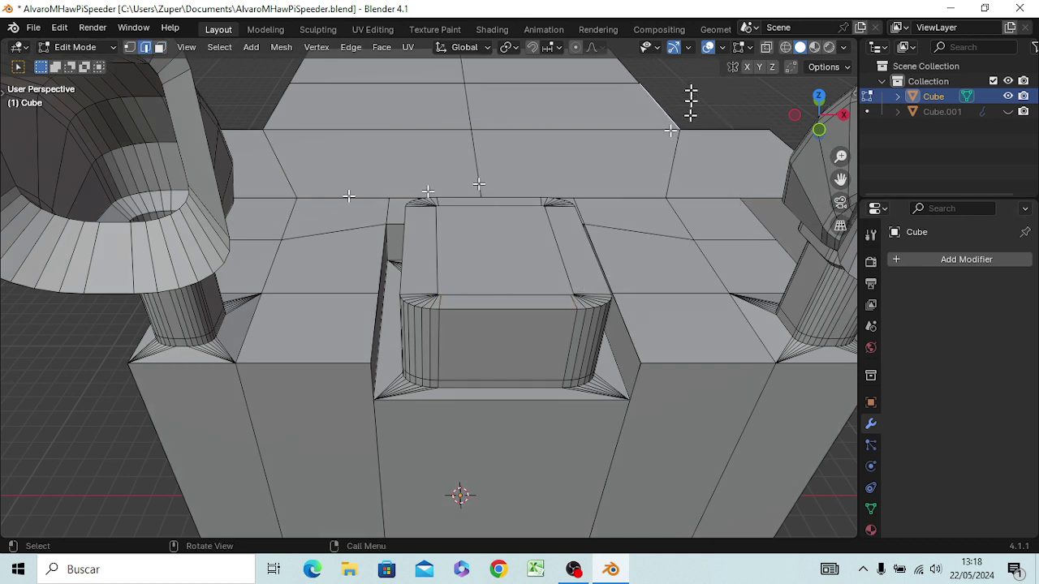
{"action": "scroll", "coordinate": [178, 359], "scroll_direction": "down", "scroll_amount": 1}
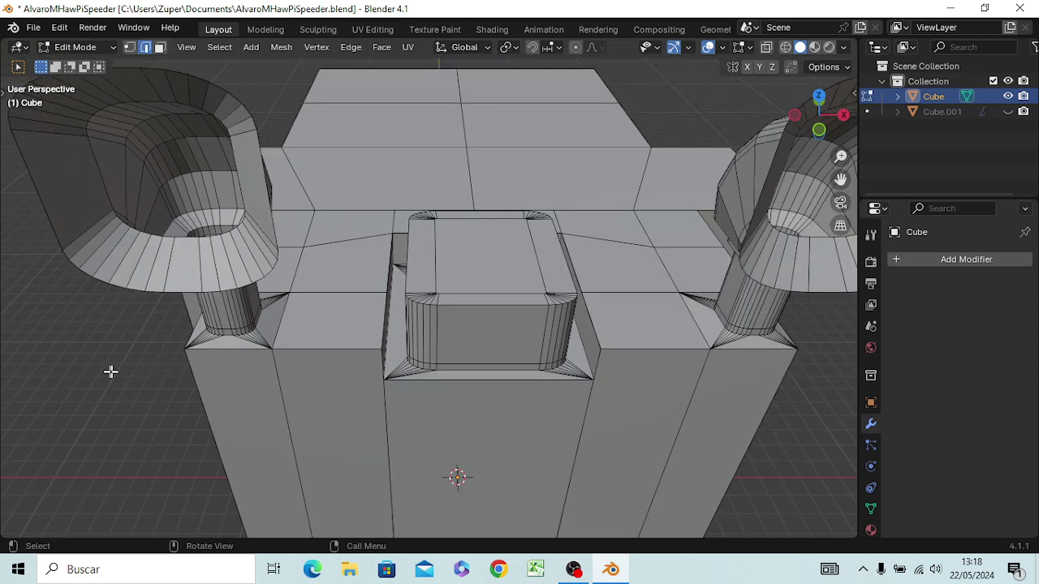
{"action": "left_click", "coordinate": [496, 304], "text": "alt"}
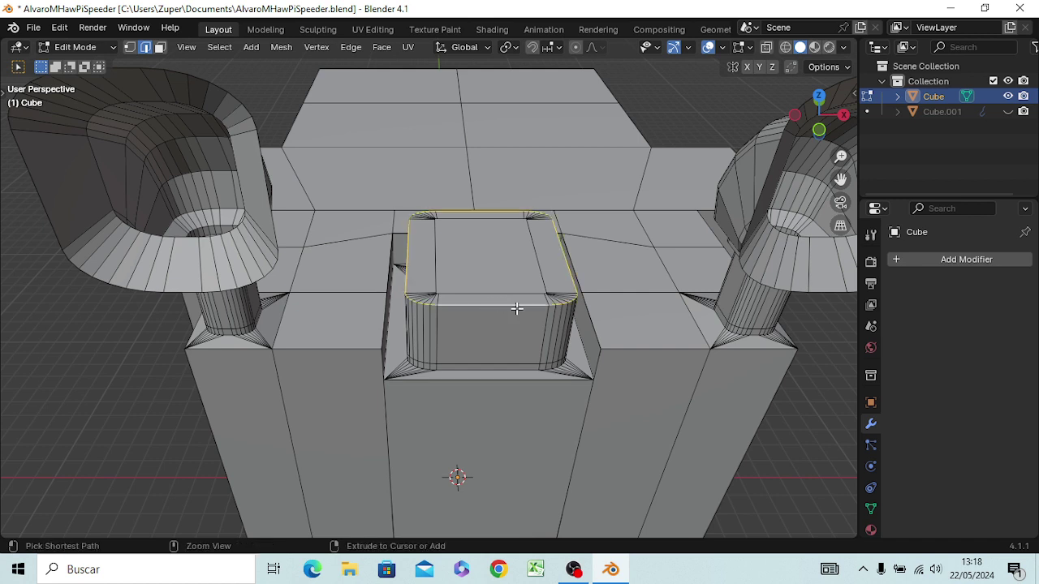
- Bevel the top edge loop into a rounded 7-segment rim
{"action": "key", "text": "ctrl+b"}
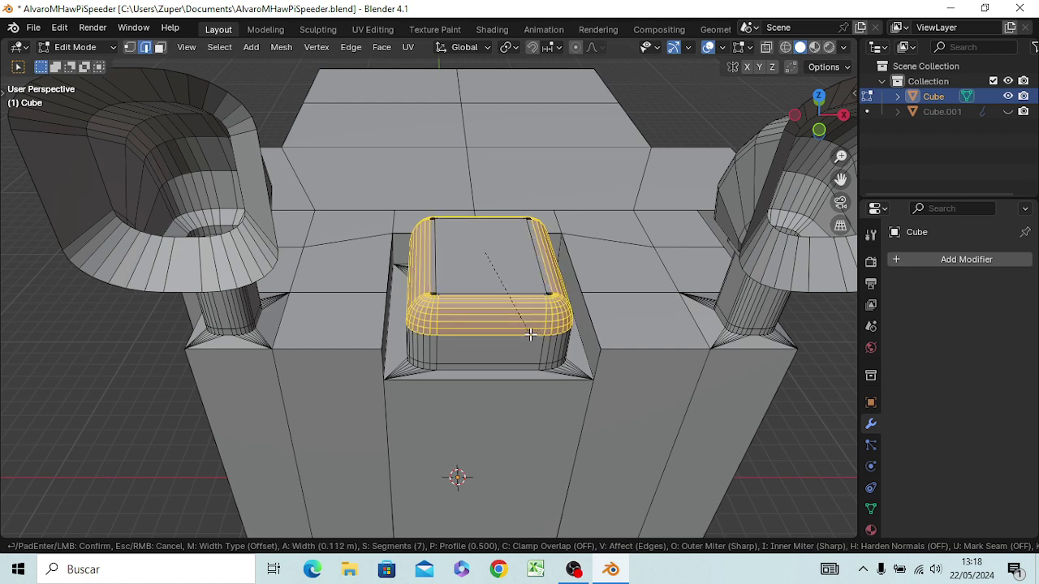
{"action": "left_click", "coordinate": [530, 333]}
{"action": "left_click", "coordinate": [495, 254]}
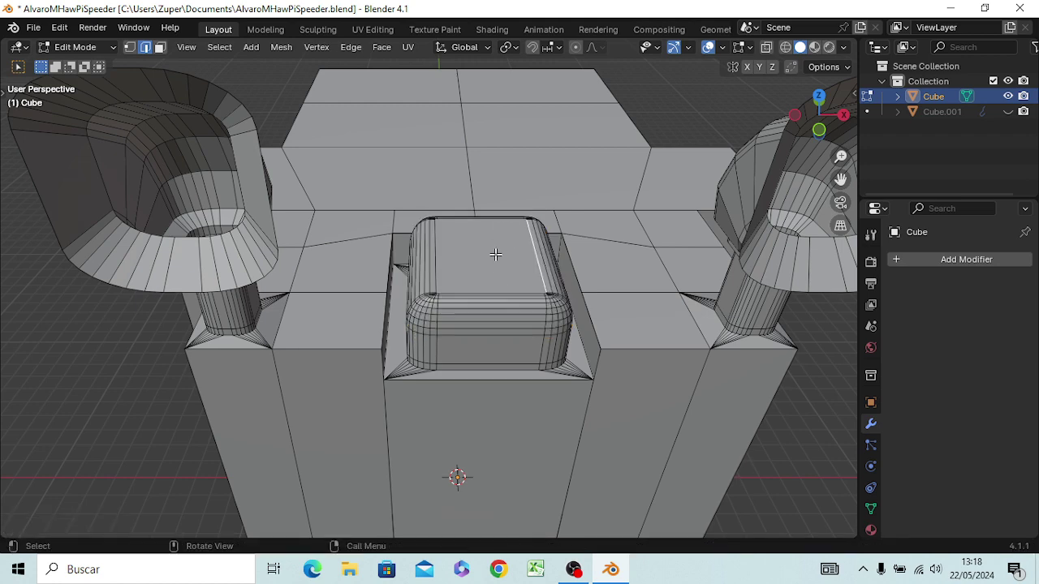
{"action": "mouse_move", "coordinate": [511, 280]}
{"action": "middle_mouse_down"}
{"action": "mouse_move", "coordinate": [509, 208]}
{"action": "mouse_move", "coordinate": [512, 268]}
{"action": "middle_mouse_up"}
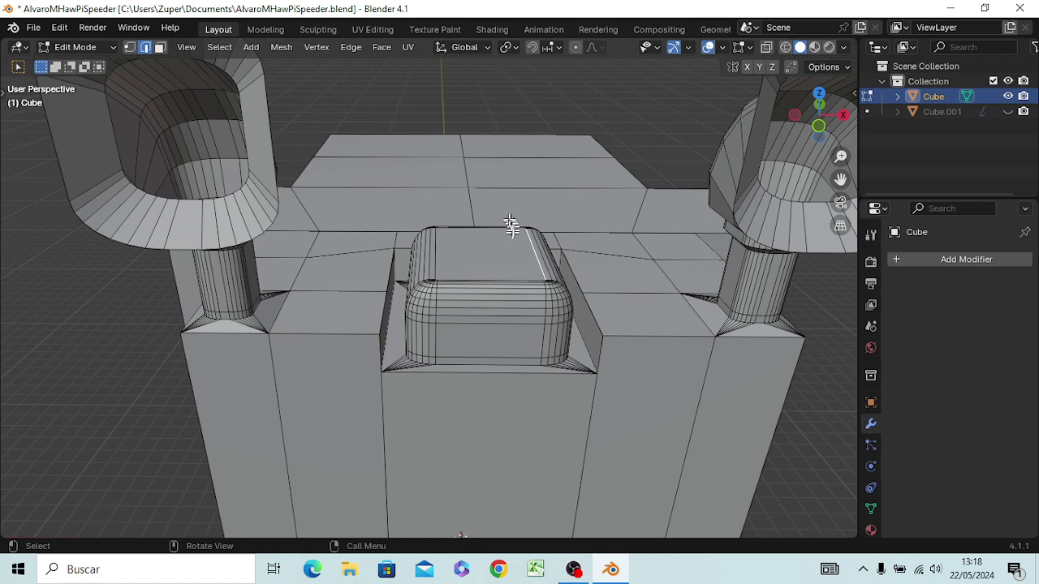
- Select the rounded block's flat top face in face mode
{"action": "key", "text": "3"}
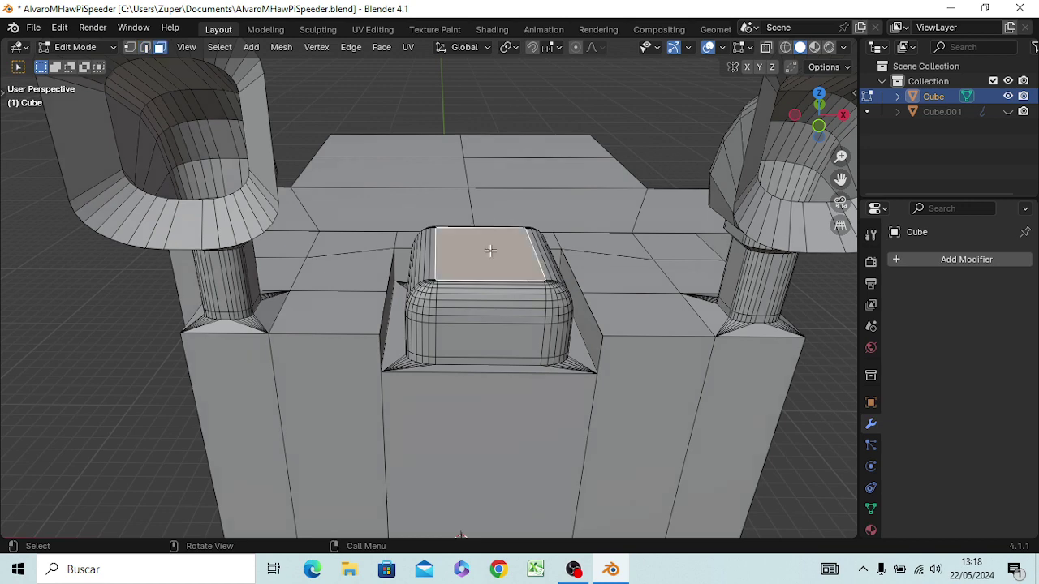
{"action": "left_click", "coordinate": [489, 244]}
{"action": "middle_click_drag", "start_coordinate": [509, 241], "coordinate": [508, 196]}
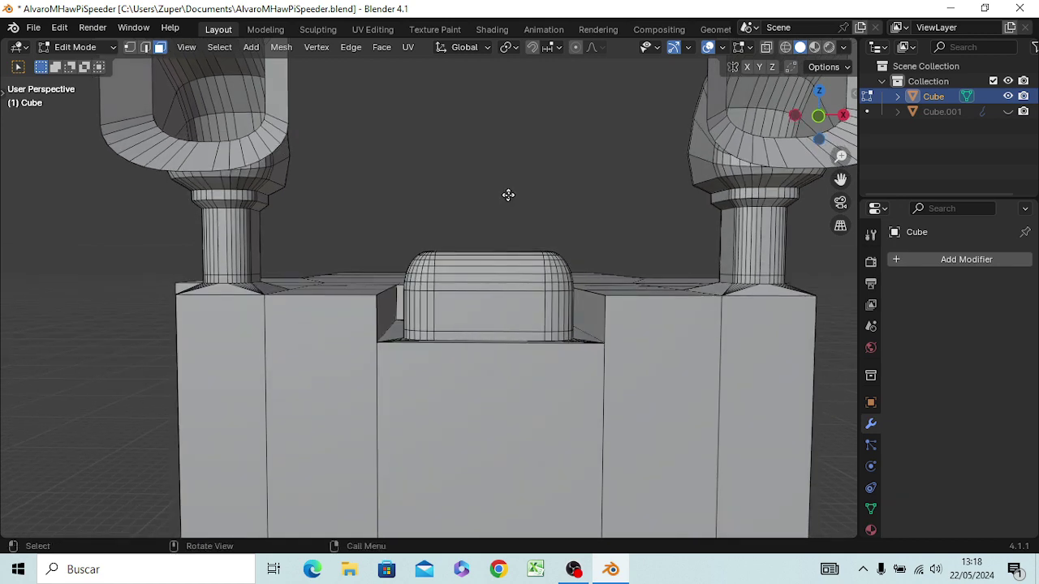
- Extrude the top face up into a tall central column
{"action": "key", "text": "e"}
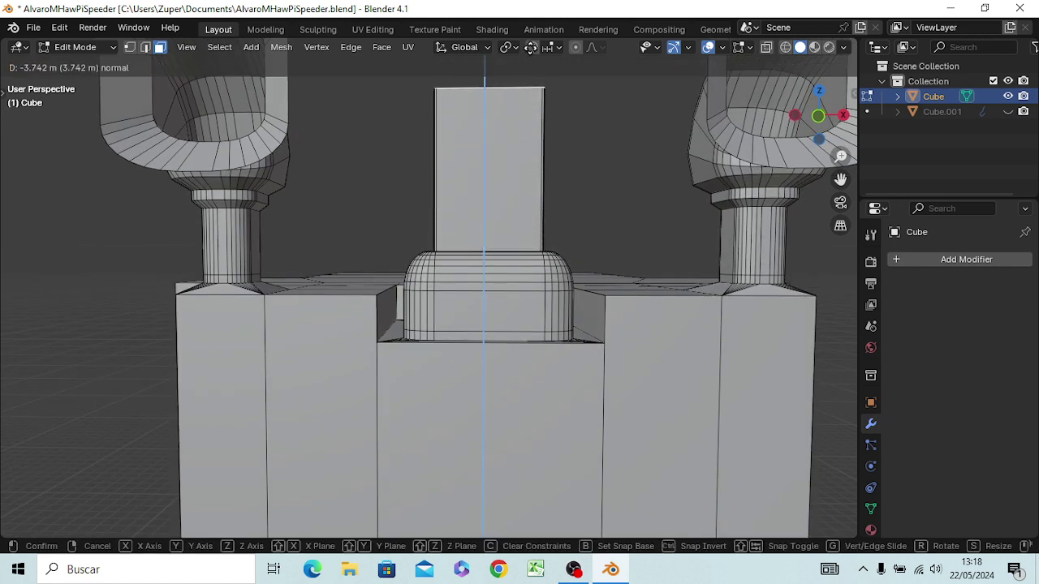
{"action": "key", "text": "Return"}
{"action": "mouse_move", "coordinate": [552, 179]}
{"action": "middle_mouse_down"}
{"action": "mouse_move", "coordinate": [538, 294]}
{"action": "mouse_move", "coordinate": [560, 341]}
{"action": "mouse_move", "coordinate": [536, 189]}
{"action": "middle_mouse_up"}
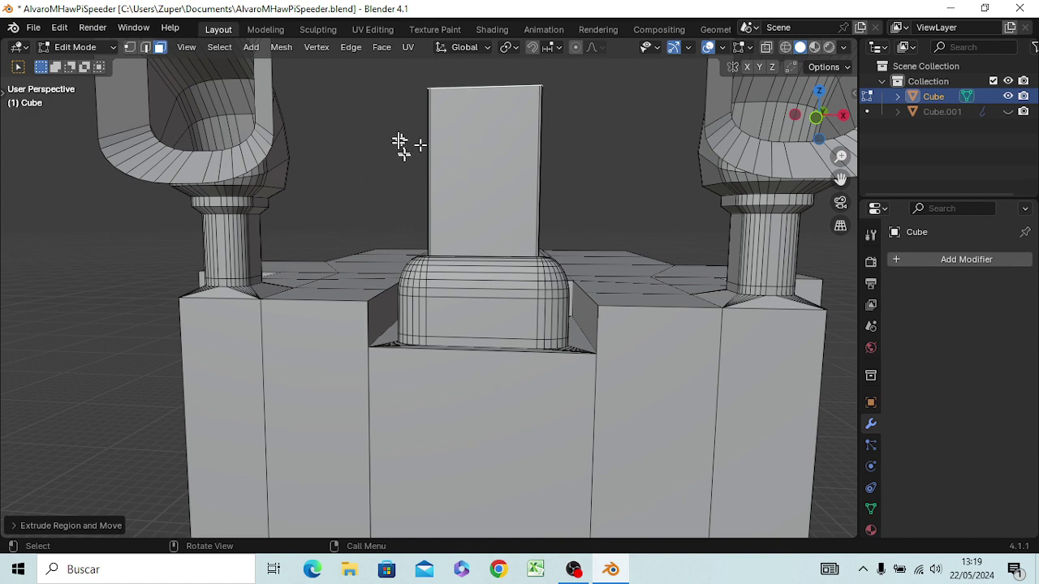
- In wireframe, bevel the column's vertical edges with 7 segments
{"action": "key", "text": "z"}
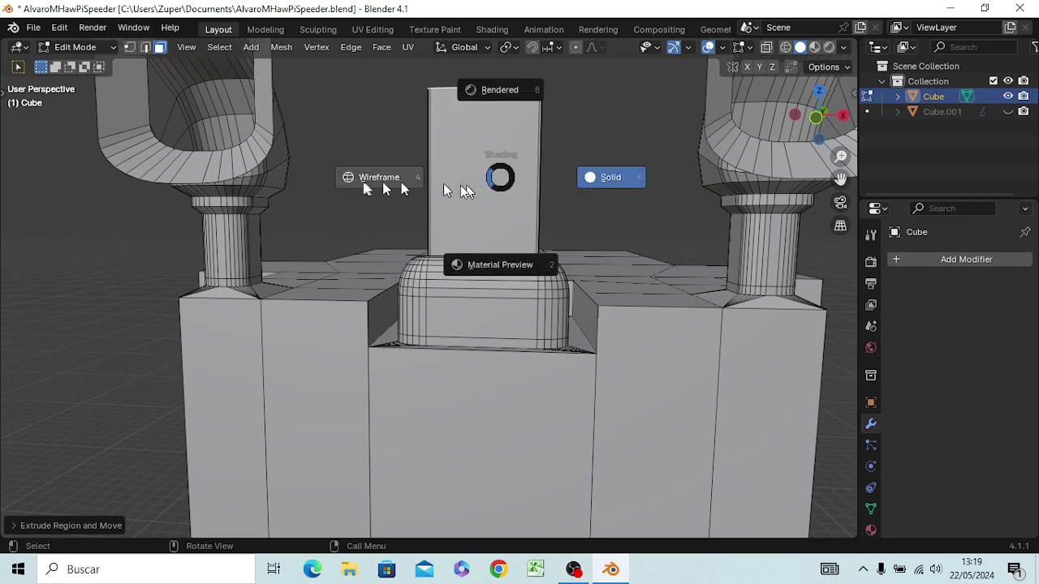
{"action": "left_click", "coordinate": [361, 181]}
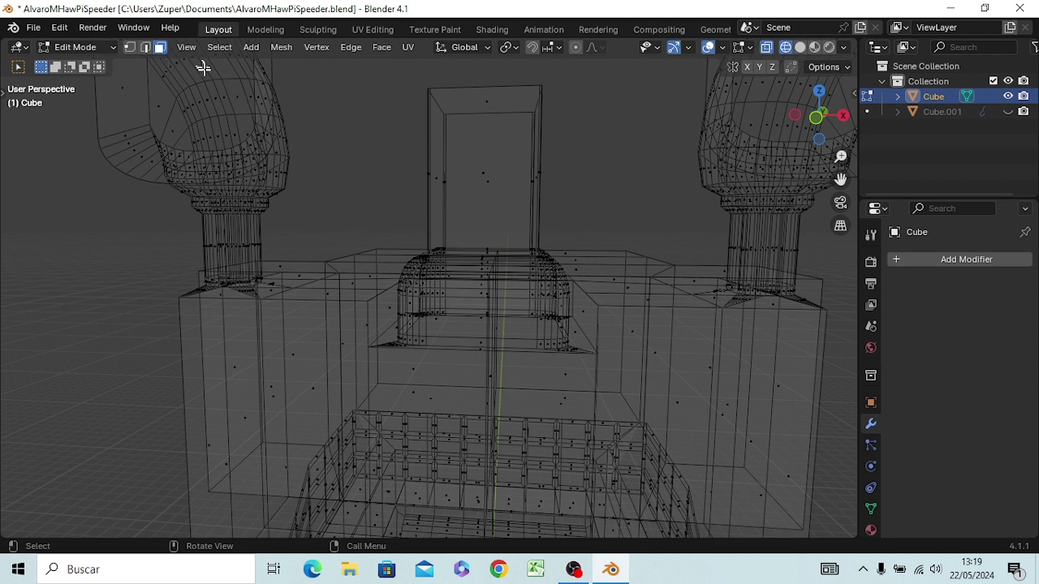
{"action": "key", "text": "2"}
{"action": "left_click_drag", "start_coordinate": [392, 155], "coordinate": [571, 168]}
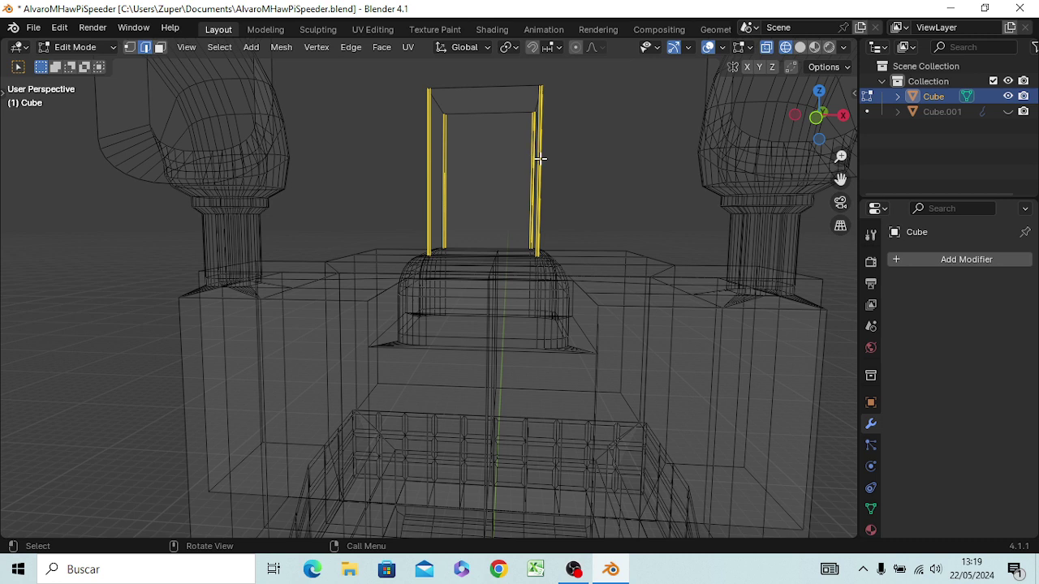
{"action": "key", "text": "ctrl"}
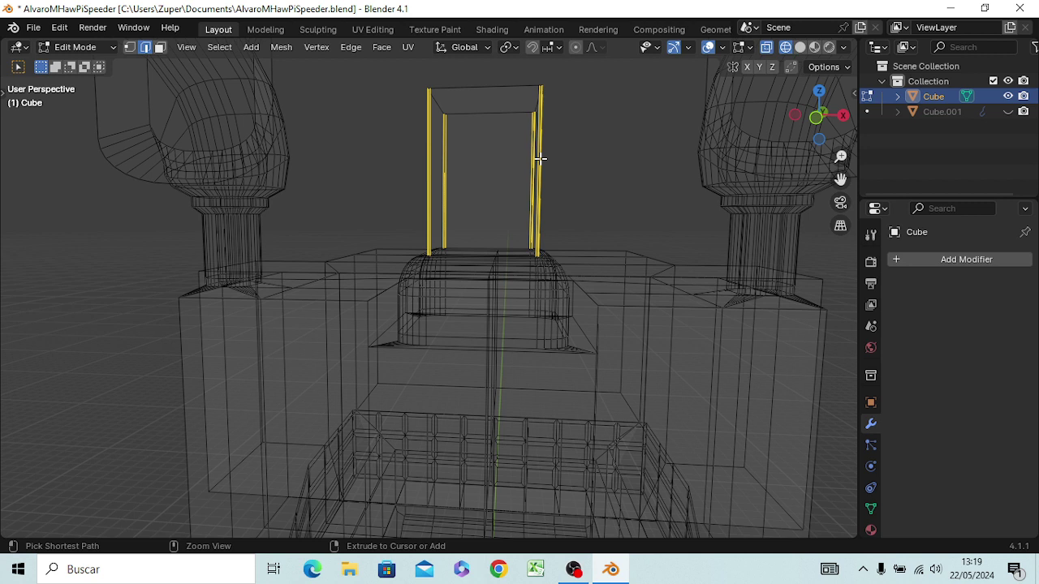
{"action": "key", "text": "ctrl+b"}
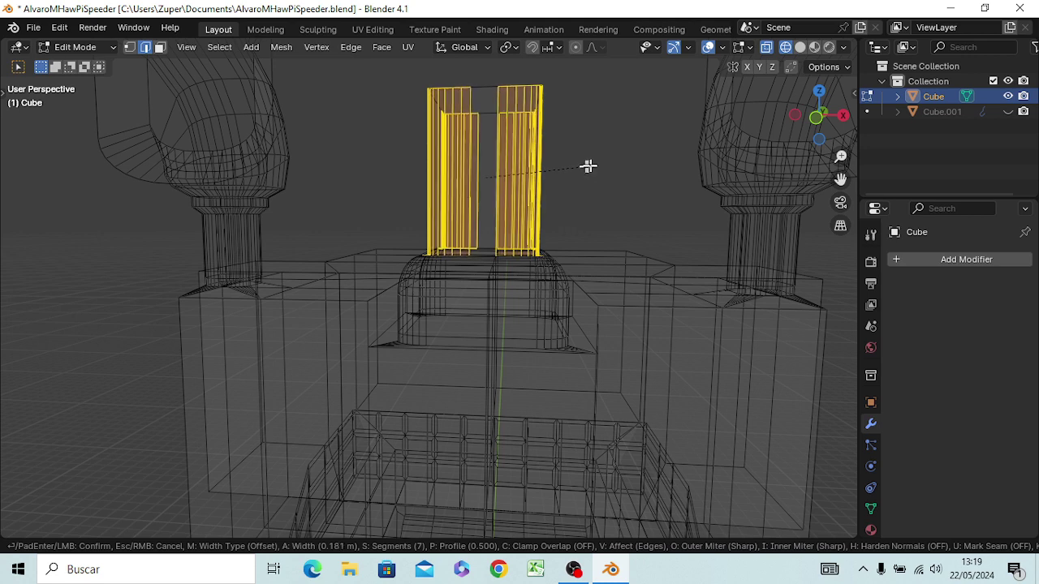
{"action": "left_click", "coordinate": [592, 163]}
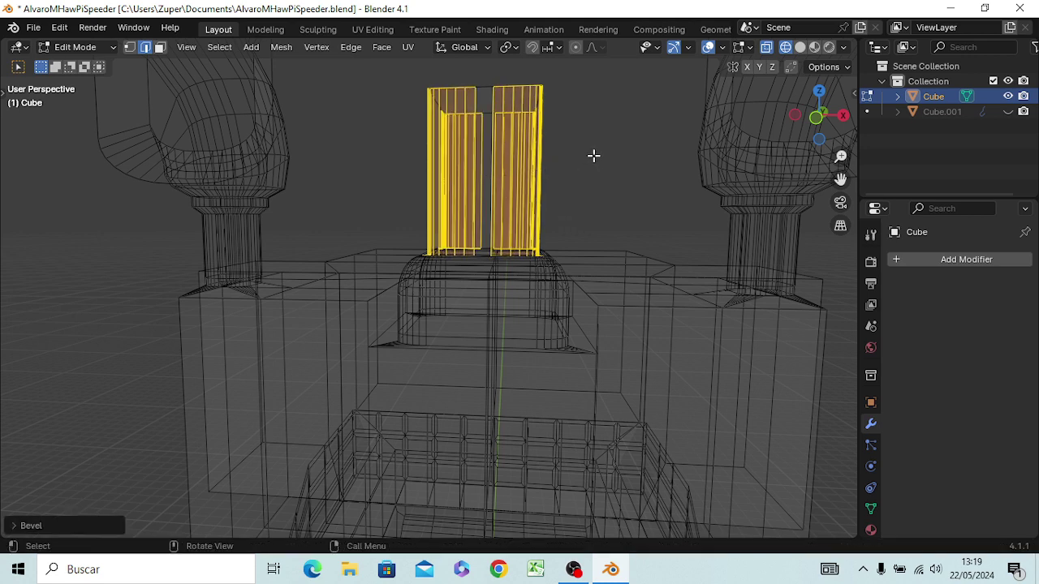
{"action": "left_click", "coordinate": [594, 161]}
{"action": "mouse_move", "coordinate": [601, 166]}
{"action": "middle_mouse_down"}
{"action": "mouse_move", "coordinate": [608, 274]}
{"action": "mouse_move", "coordinate": [614, 262]}
{"action": "middle_mouse_up"}
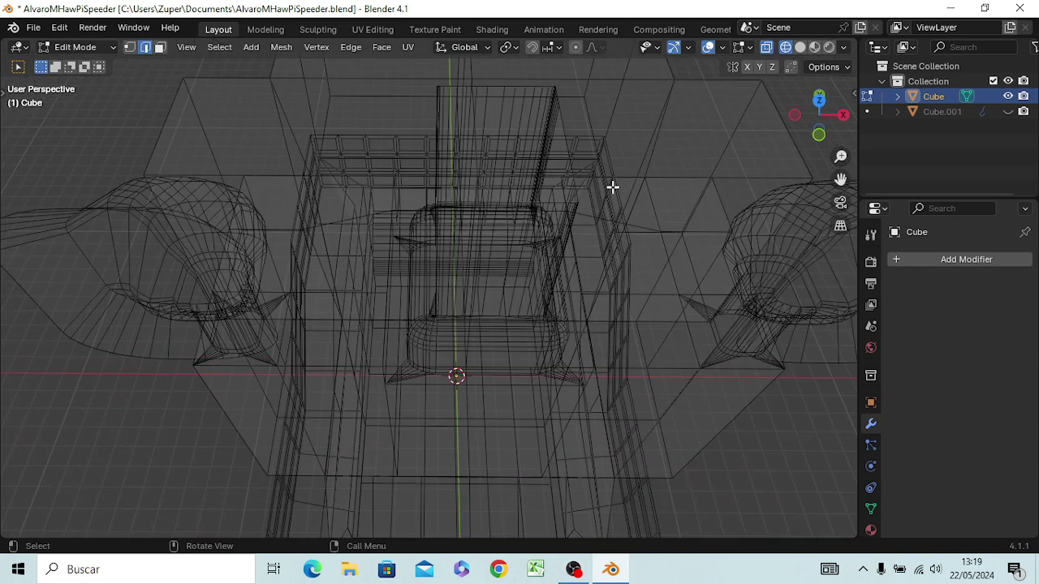
- Return the viewport to Solid shading and reframe the model
{"action": "key", "text": "z"}
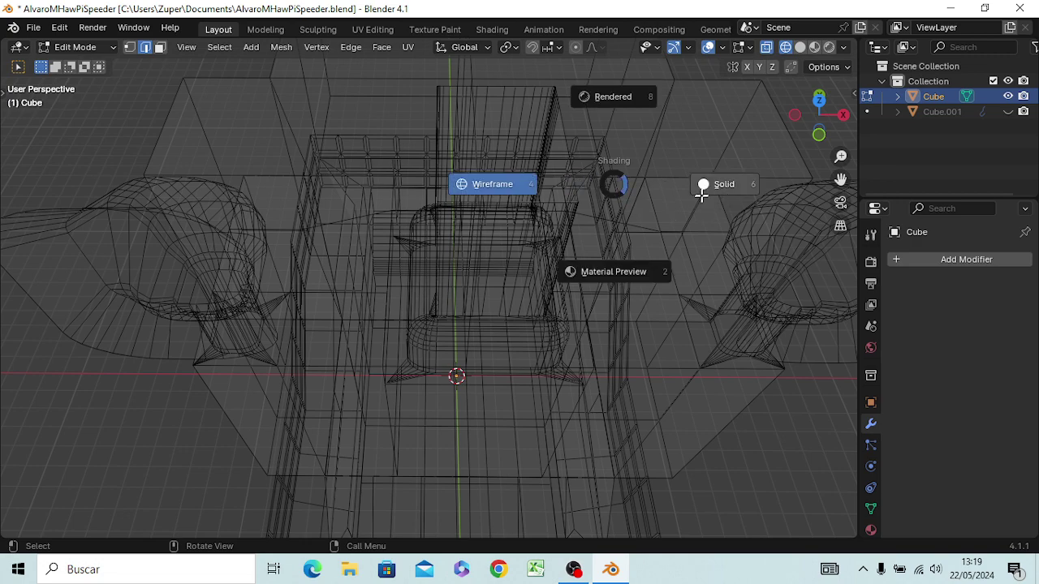
{"action": "left_click", "coordinate": [701, 195]}
{"action": "scroll", "coordinate": [625, 211], "scroll_direction": "down", "scroll_amount": 3}
{"action": "middle_click_drag", "start_coordinate": [596, 331], "coordinate": [587, 193]}
{"action": "scroll", "coordinate": [595, 186], "scroll_direction": "down", "scroll_amount": 4}
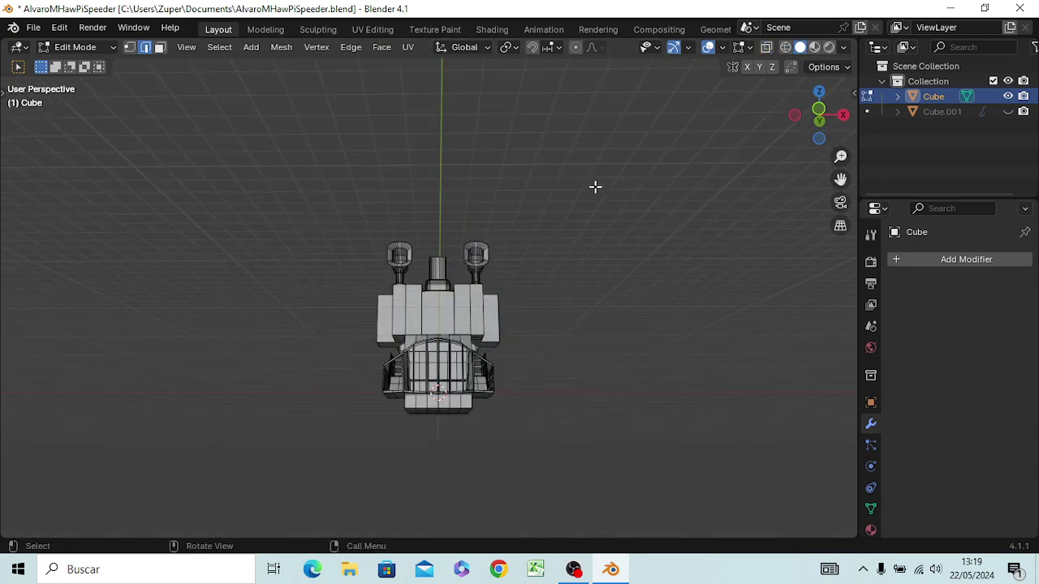
- Frame the whole speeder in front orthographic view
{"action": "scroll", "coordinate": [595, 187], "scroll_direction": "up", "scroll_amount": 1}
{"action": "scroll", "coordinate": [593, 185], "scroll_direction": "up", "scroll_amount": 1}
{"action": "scroll", "coordinate": [591, 183], "scroll_direction": "up", "scroll_amount": 2}
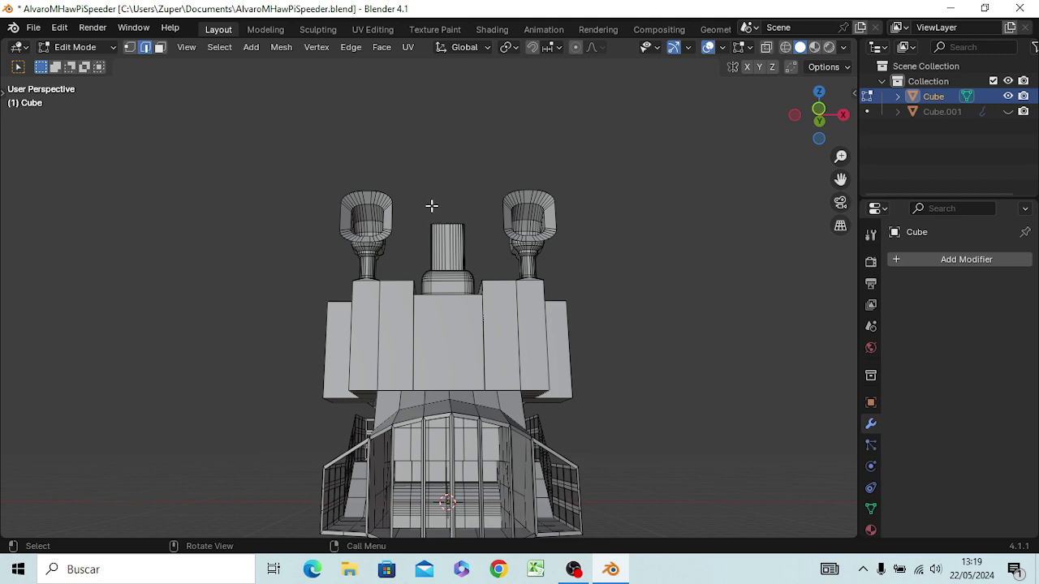
{"action": "scroll", "coordinate": [430, 207], "scroll_direction": "down", "scroll_amount": 2}
{"action": "middle_click_drag", "start_coordinate": [440, 280], "coordinate": [442, 289]}
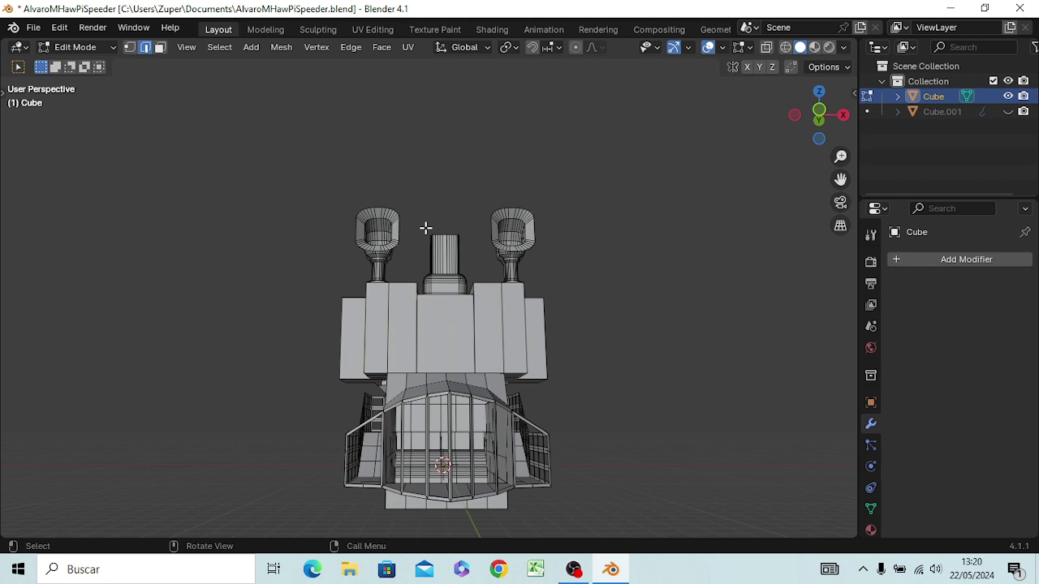
{"action": "key", "text": "KP_1"}
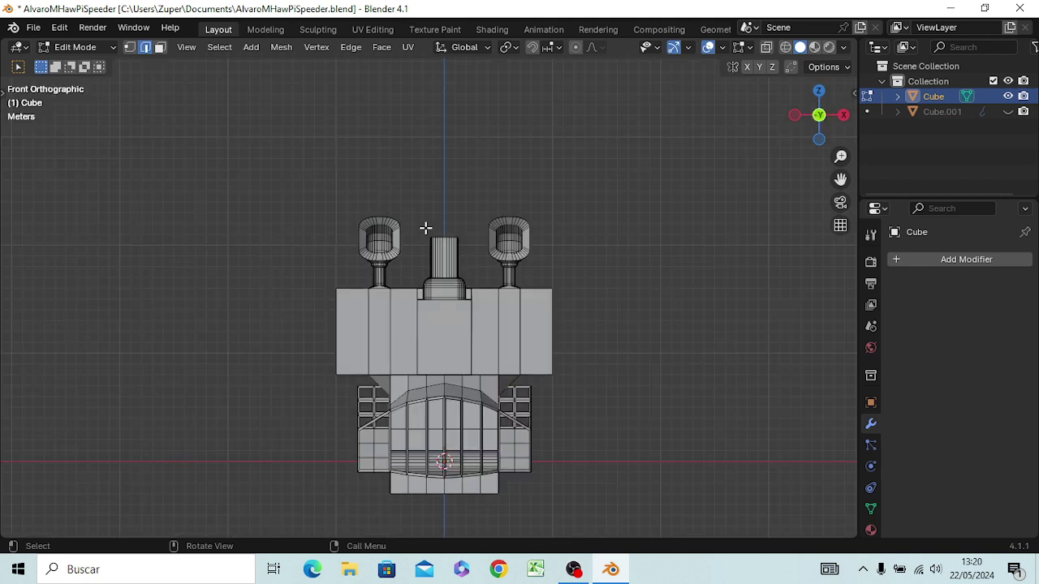
{"action": "scroll", "coordinate": [425, 228], "scroll_direction": "up", "scroll_amount": 4}
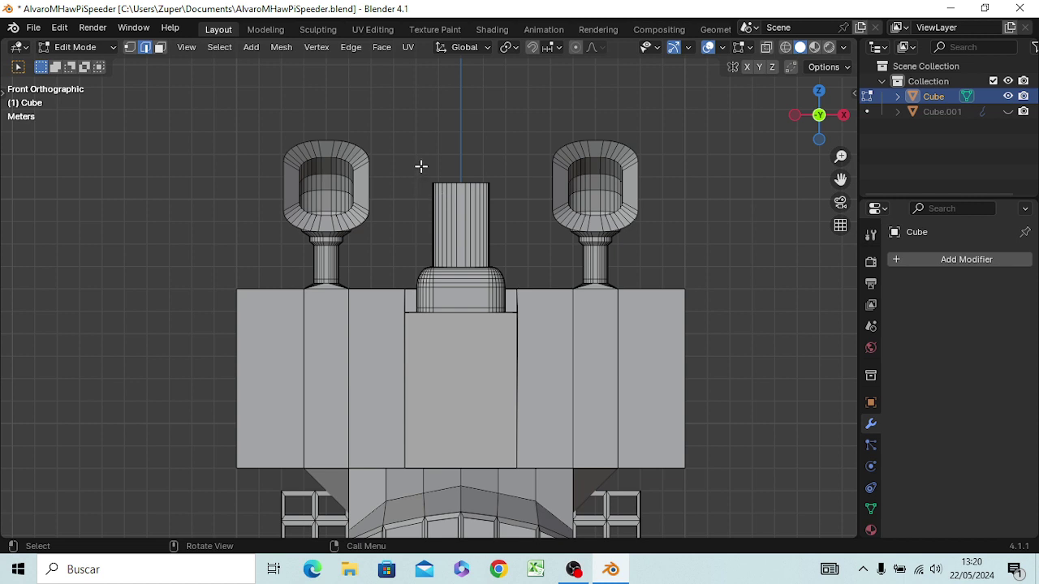
- In wireframe, lower the column's top vertices about 0.78 m along Z
{"action": "key", "text": "1"}
{"action": "key", "text": "z"}
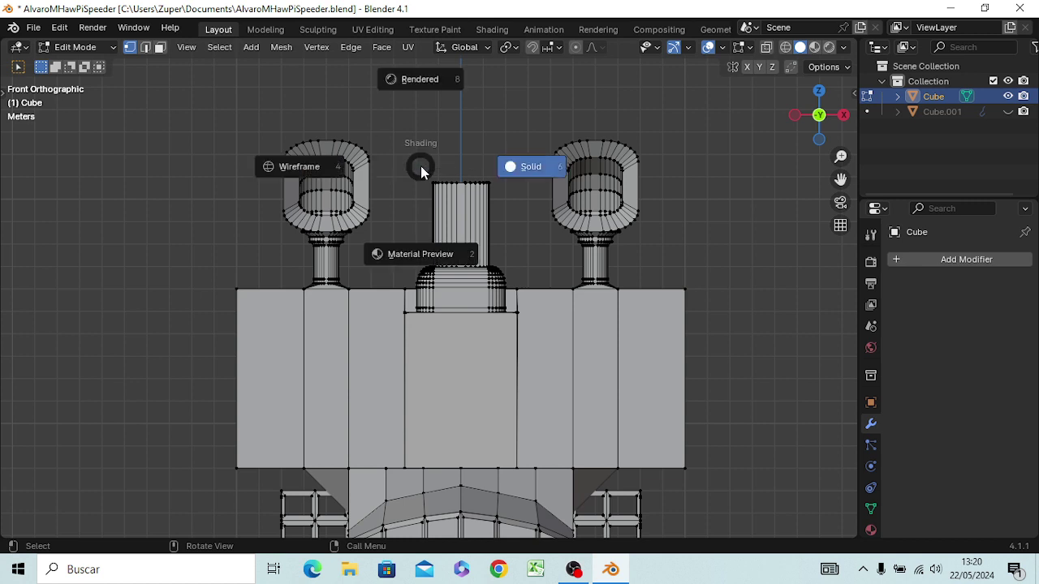
{"action": "left_click", "coordinate": [319, 171]}
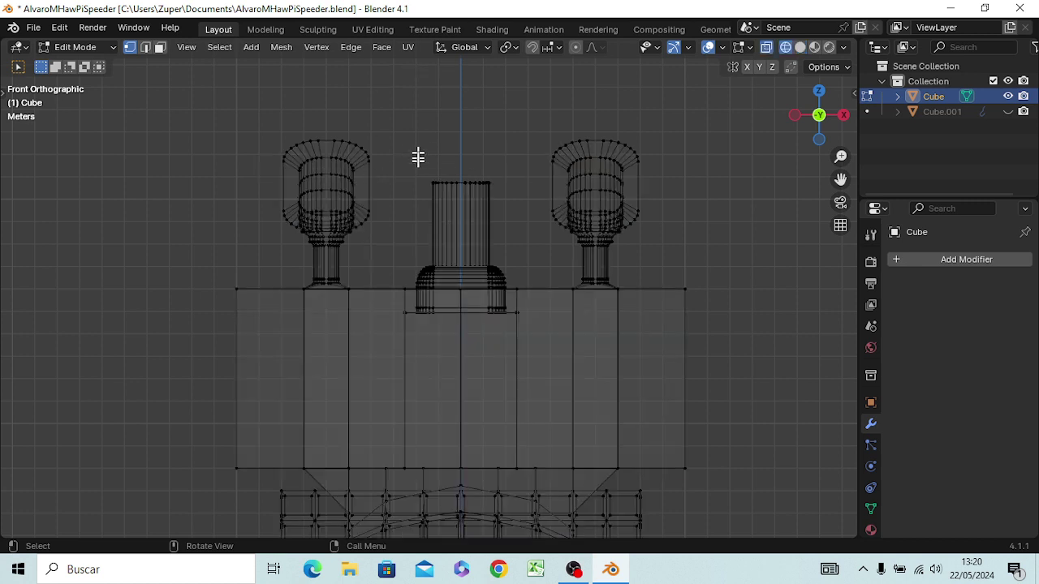
{"action": "left_click_drag", "start_coordinate": [415, 151], "coordinate": [517, 209]}
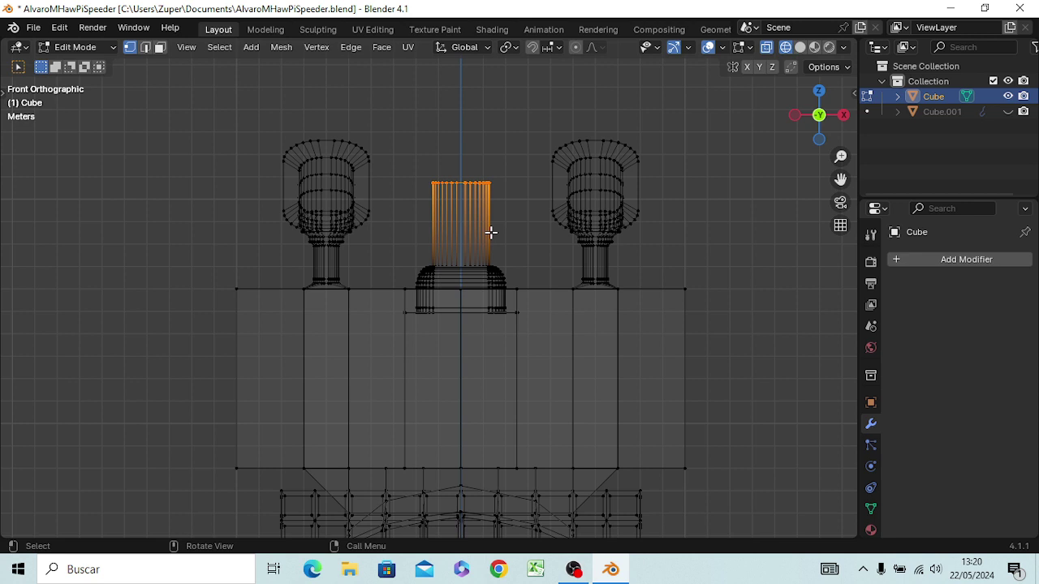
{"action": "key", "text": "g"}
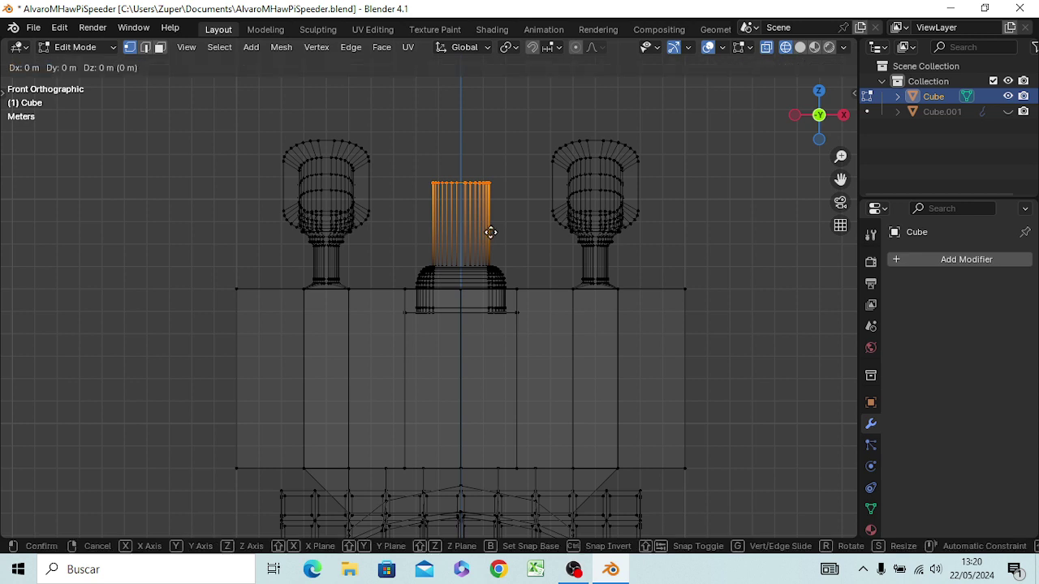
{"action": "key", "text": "z"}
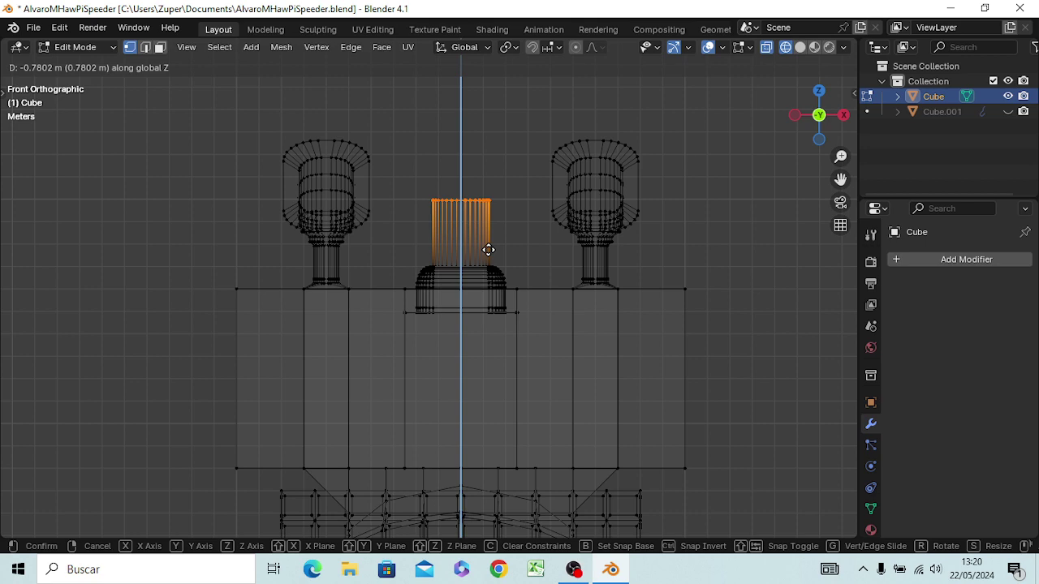
{"action": "left_click", "coordinate": [489, 250]}
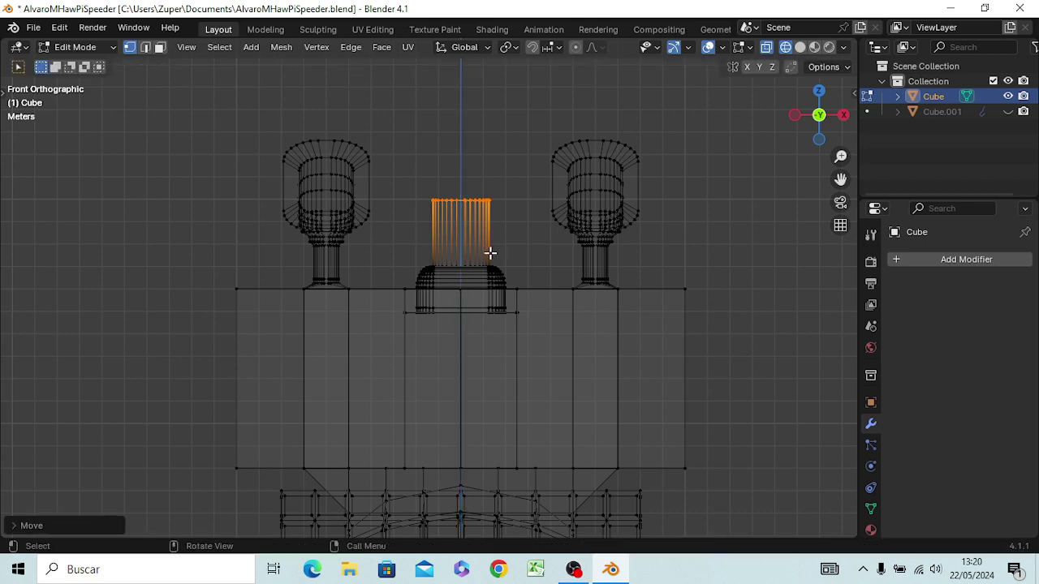
- Select the edges around the shortened column's top
{"action": "left_click", "coordinate": [510, 194]}
{"action": "mouse_move", "coordinate": [508, 209]}
{"action": "middle_mouse_down"}
{"action": "mouse_move", "coordinate": [516, 307]}
{"action": "mouse_move", "coordinate": [505, 232]}
{"action": "middle_mouse_up"}
{"action": "left_click", "coordinate": [471, 198], "text": "alt"}
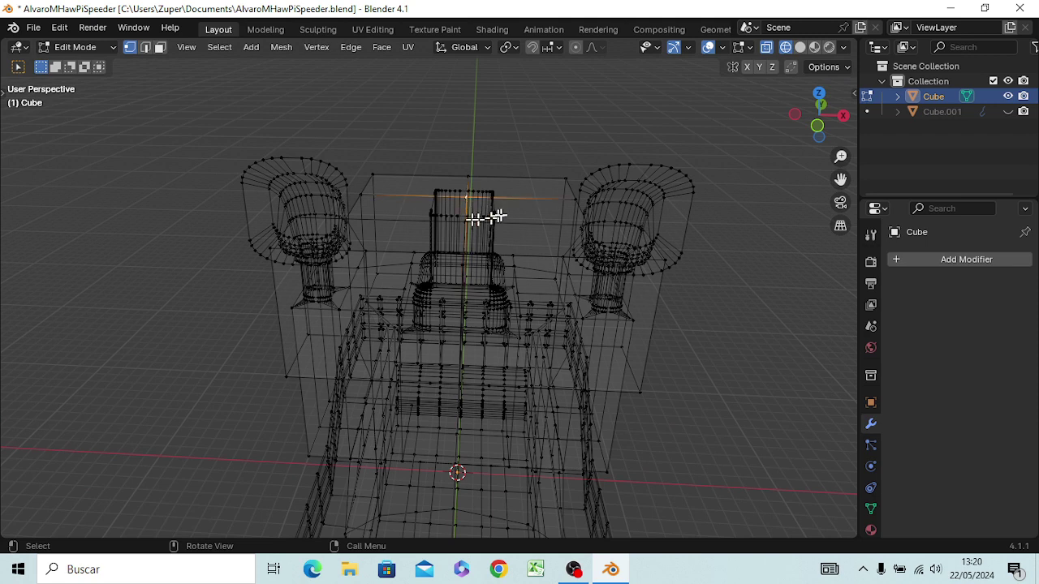
- Switch to face select with Solid shading and select the central column's top face
{"action": "key", "text": "3"}
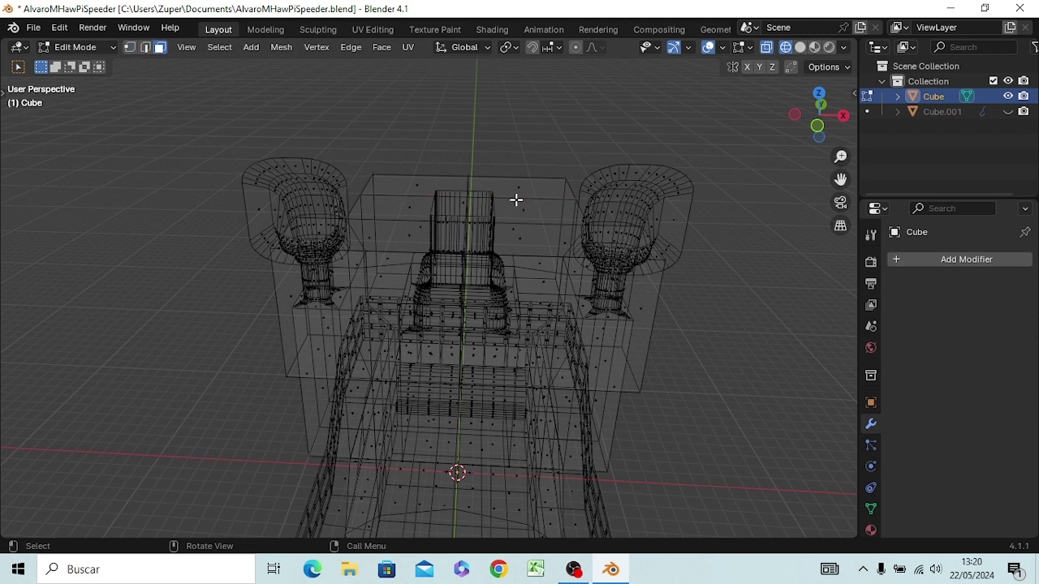
{"action": "key", "text": "z"}
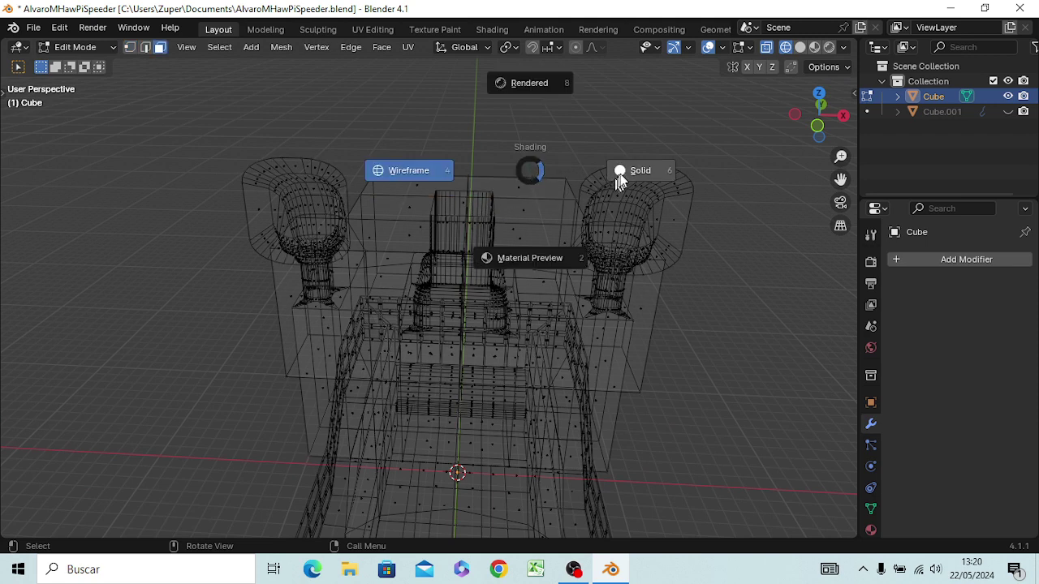
{"action": "left_click", "coordinate": [620, 173]}
{"action": "left_click", "coordinate": [454, 202]}
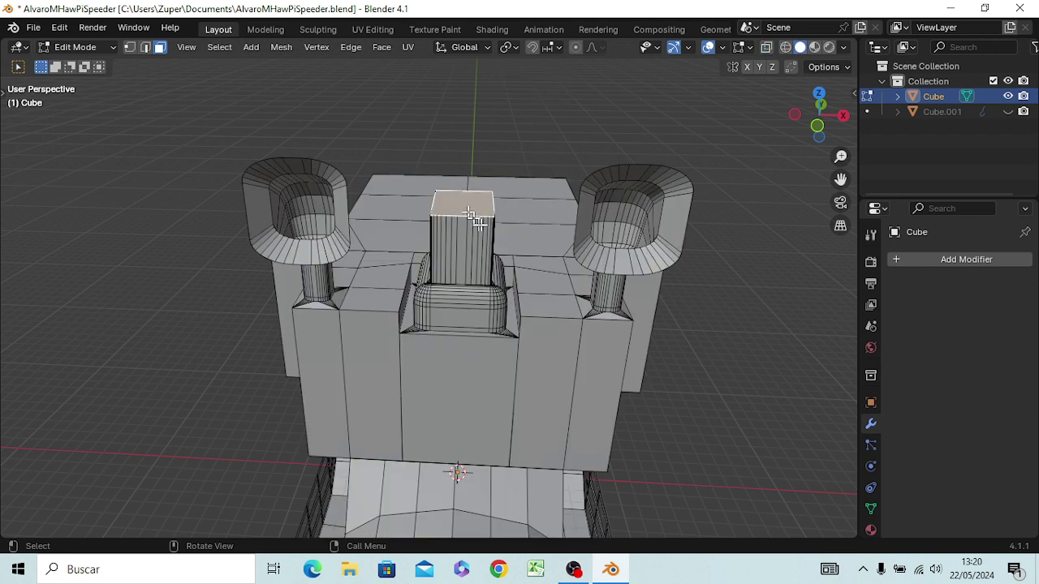
- Check the column in Right and Front ortho views, then begin extruding its top face
{"action": "middle_click_drag", "start_coordinate": [480, 227], "coordinate": [495, 266]}
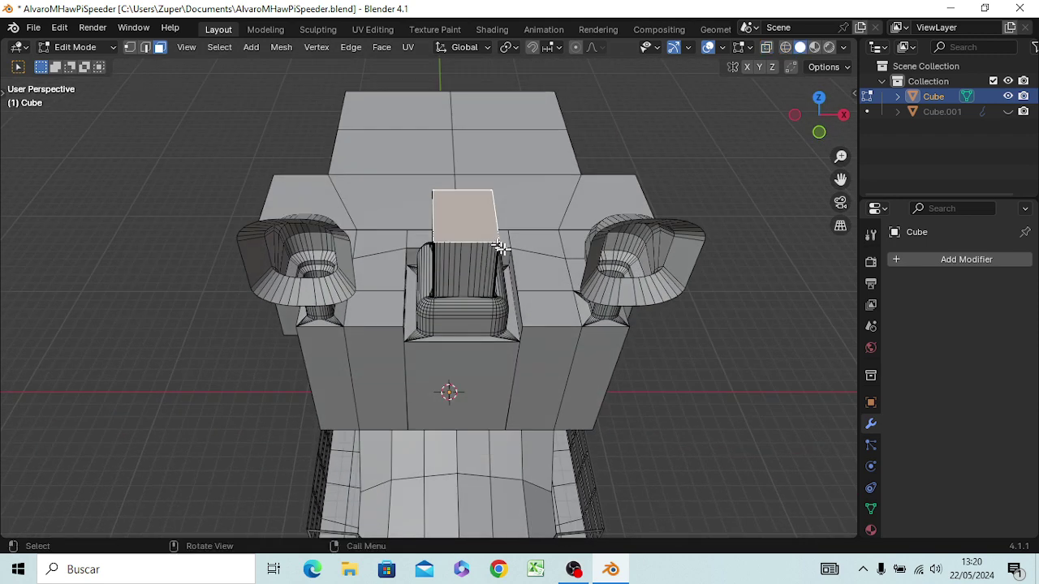
{"action": "scroll", "coordinate": [502, 243], "scroll_direction": "up", "scroll_amount": 1}
{"action": "scroll", "coordinate": [505, 232], "scroll_direction": "up", "scroll_amount": 1}
{"action": "scroll", "coordinate": [505, 231], "scroll_direction": "down", "scroll_amount": 2}
{"action": "key", "text": "KP_3"}
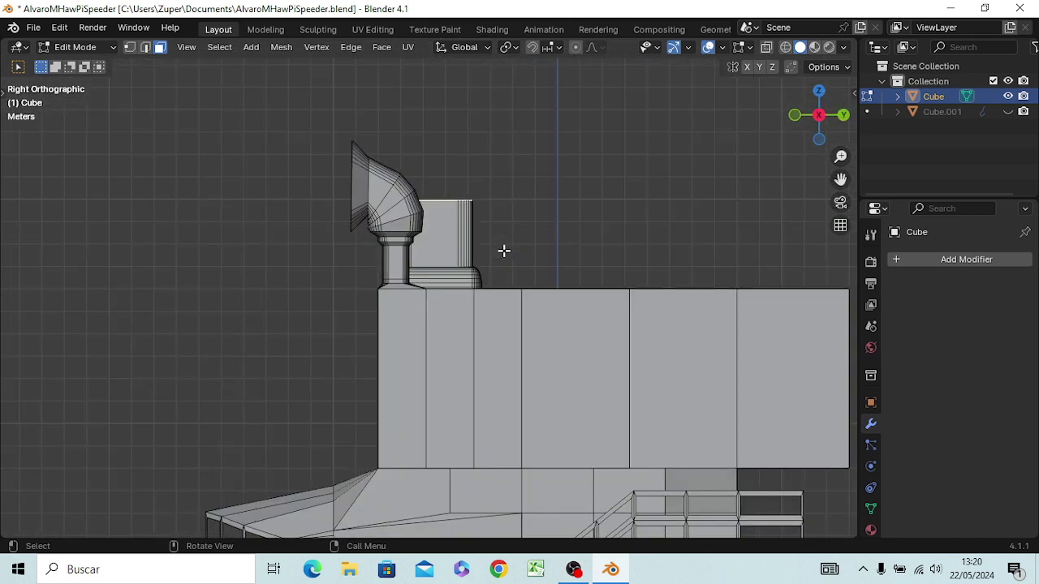
{"action": "key", "text": "KP_1"}
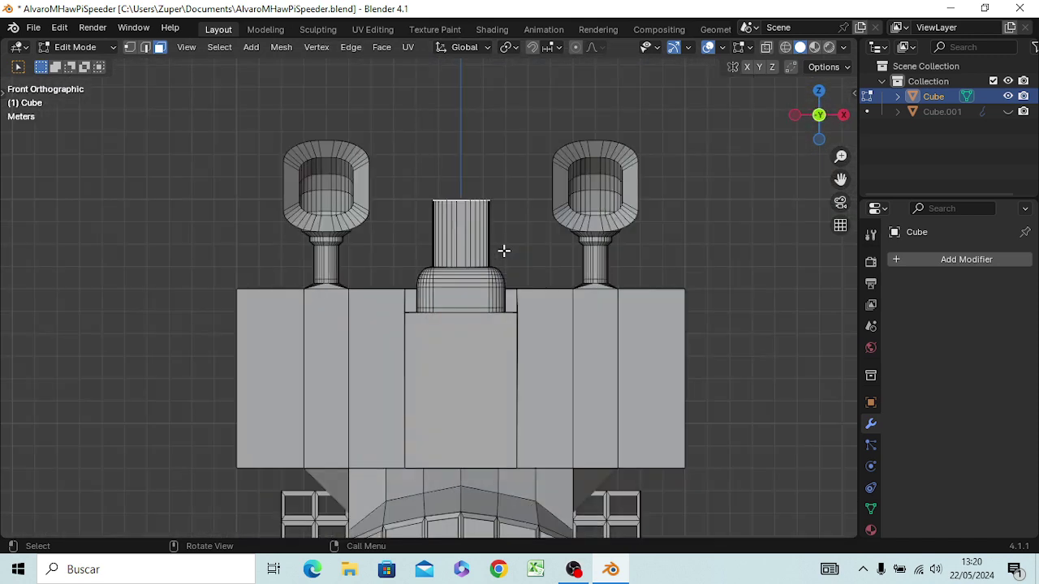
{"action": "key", "text": "e"}
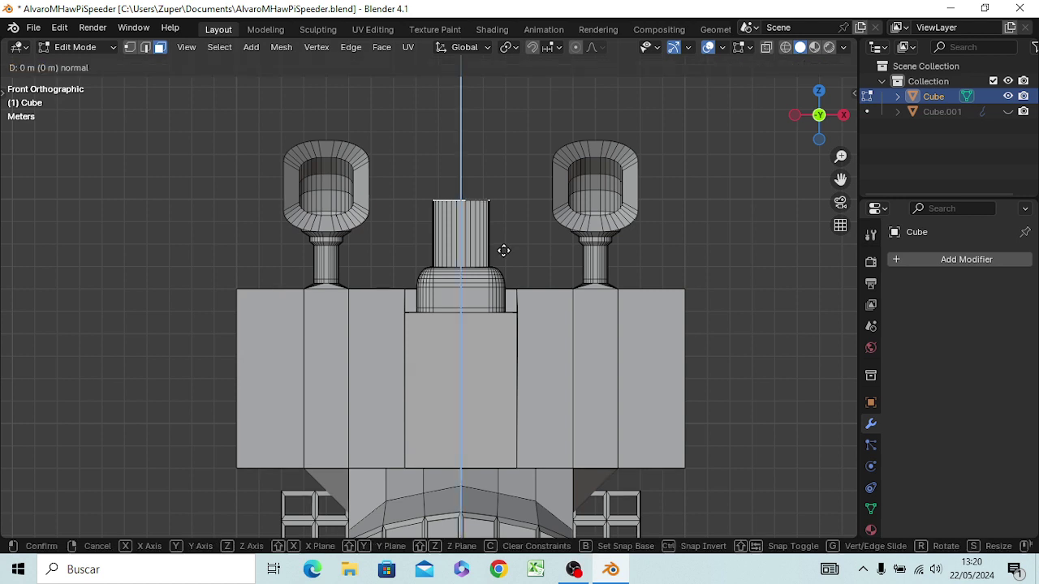
- Confirm the short column-top extrusion, flare the new face outward, and extrude it upward
{"action": "left_click", "coordinate": [506, 245]}
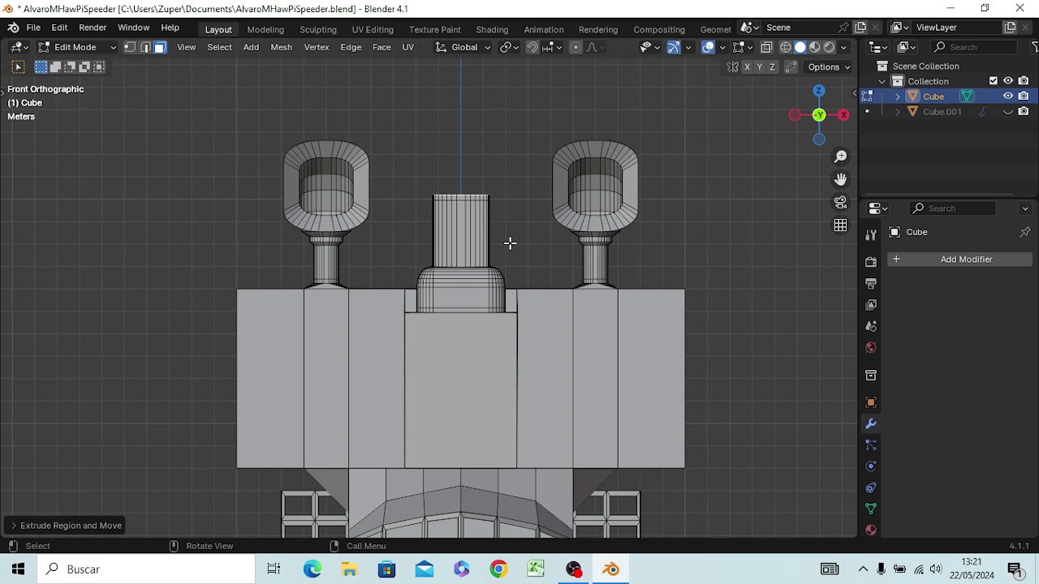
{"action": "key", "text": "s"}
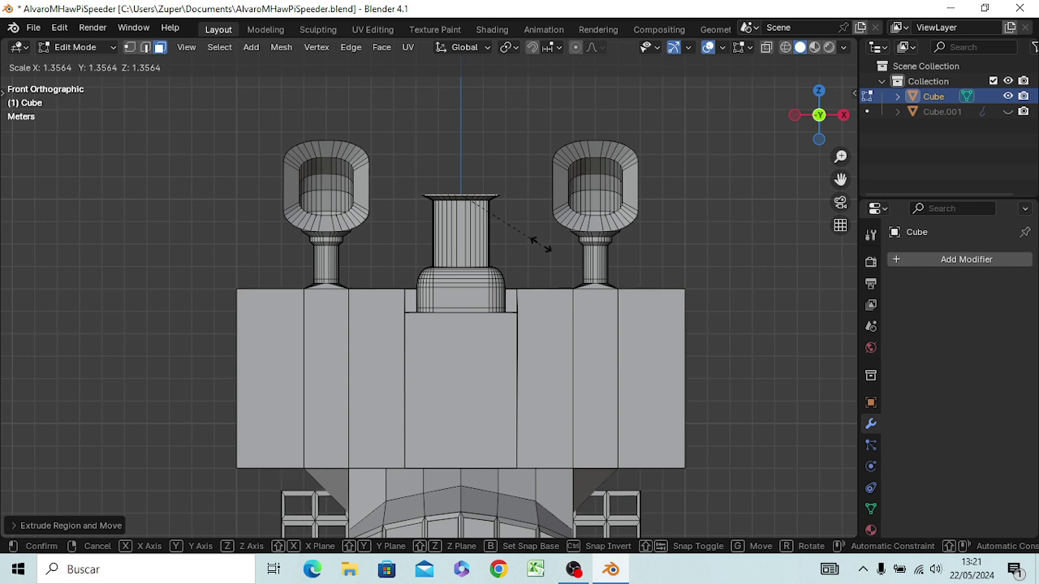
{"action": "left_click", "coordinate": [533, 241]}
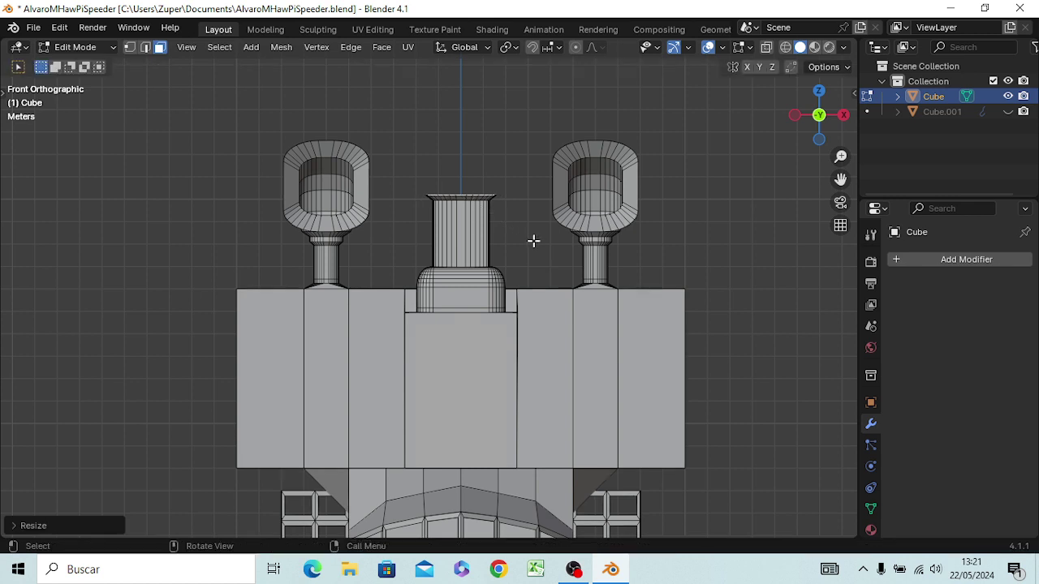
{"action": "key", "text": "e"}
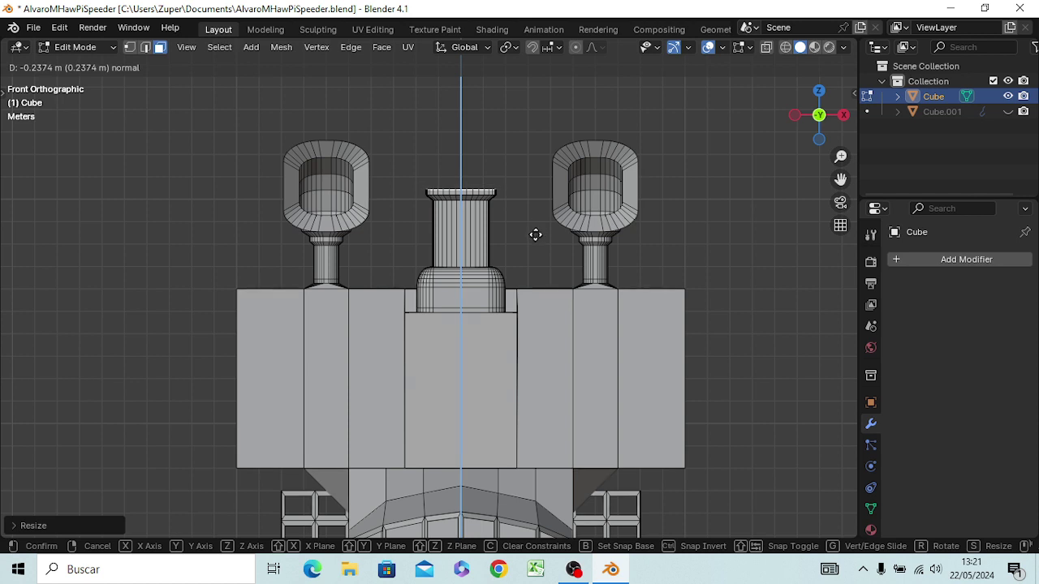
{"action": "left_click", "coordinate": [536, 233]}
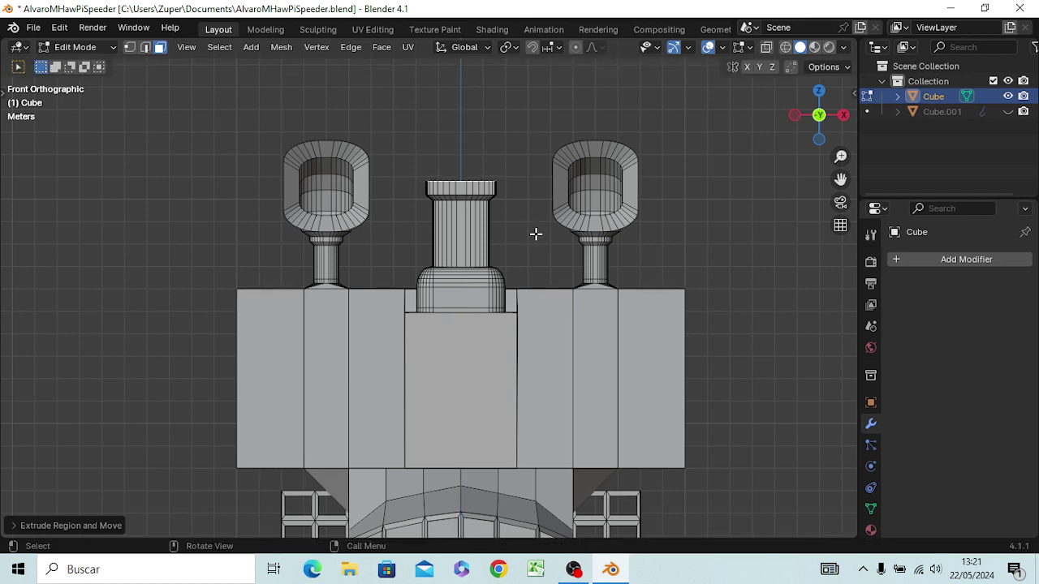
- Extrude the top face in place and shrink the new ring into a narrower collar
{"action": "key", "text": "e"}
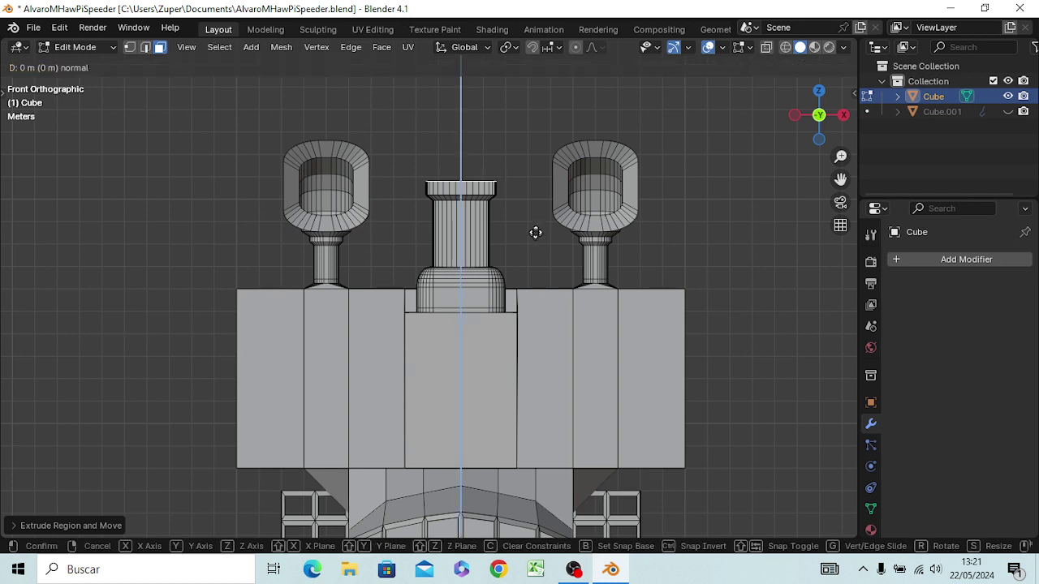
{"action": "left_click", "coordinate": [535, 228]}
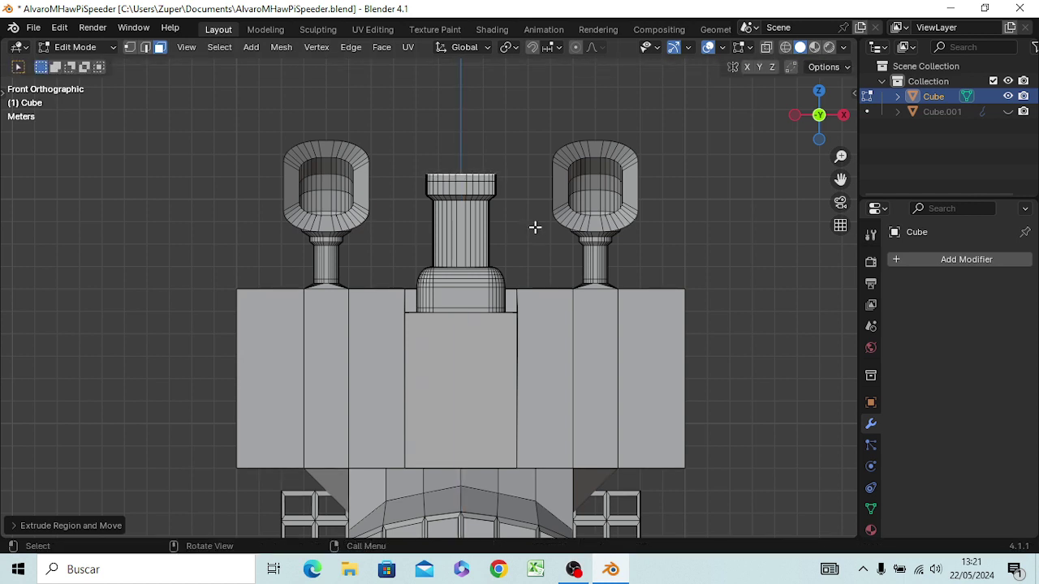
{"action": "key", "text": "s"}
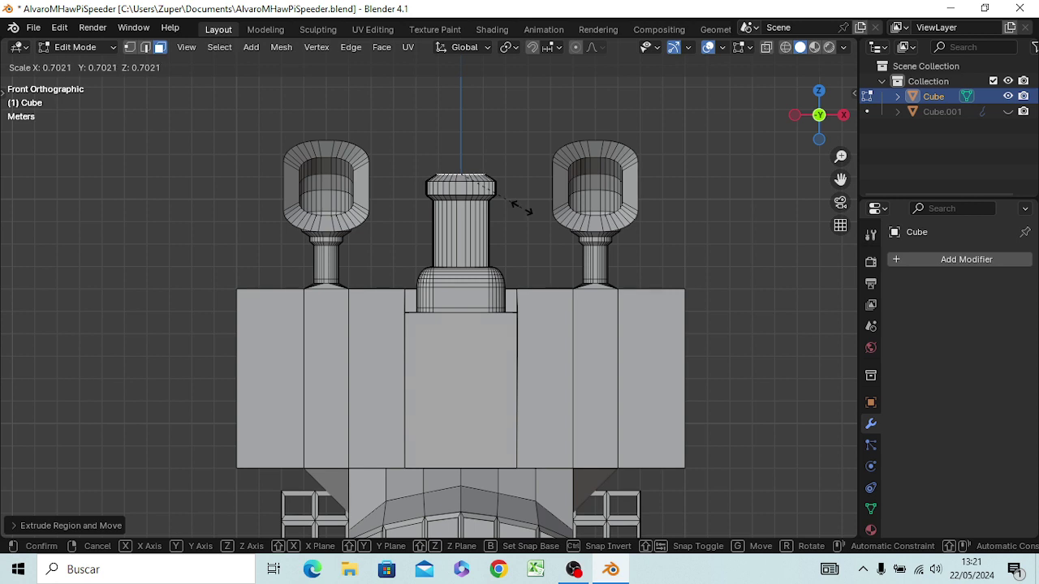
{"action": "left_click", "coordinate": [522, 208]}
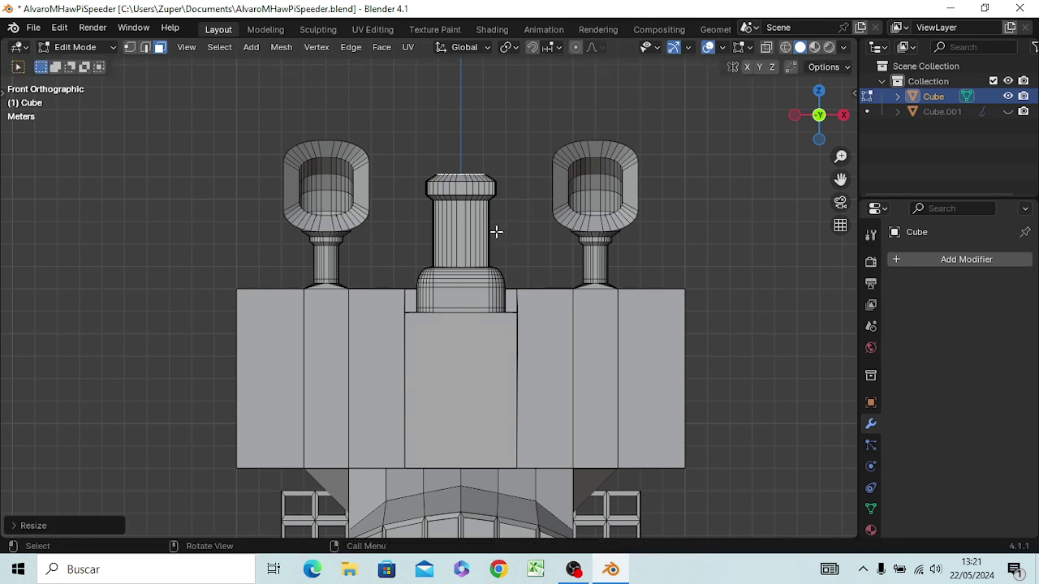
- Raise the narrower column section with two upward extrusions, then start widening its top
{"action": "key", "text": "e"}
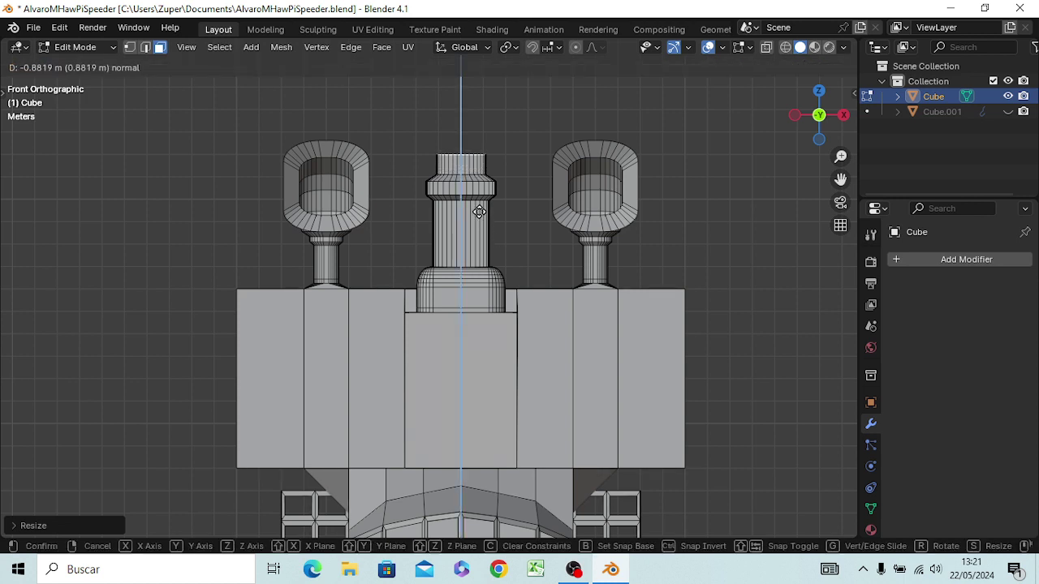
{"action": "left_click", "coordinate": [478, 213]}
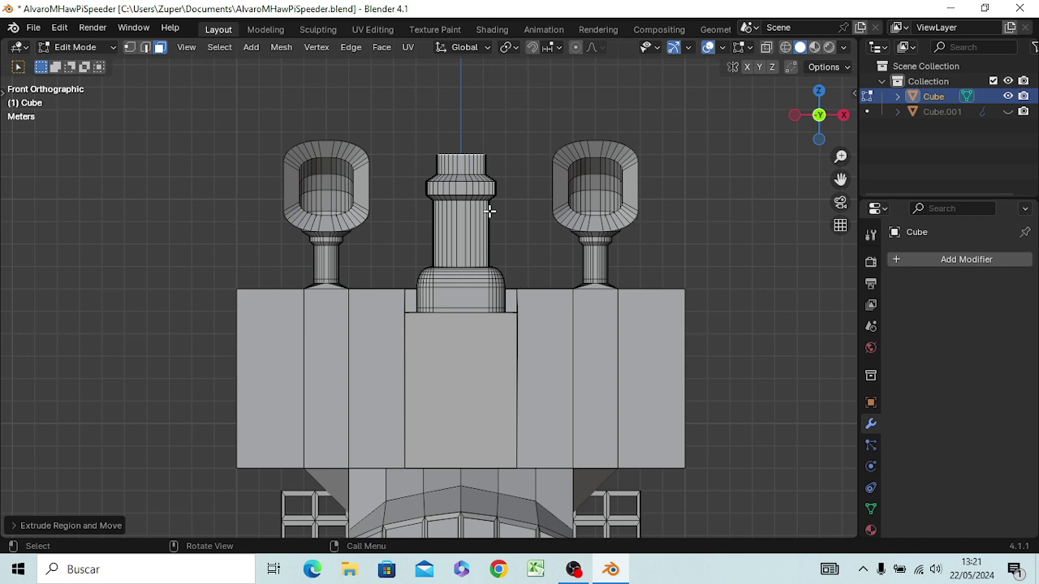
{"action": "key", "text": "e"}
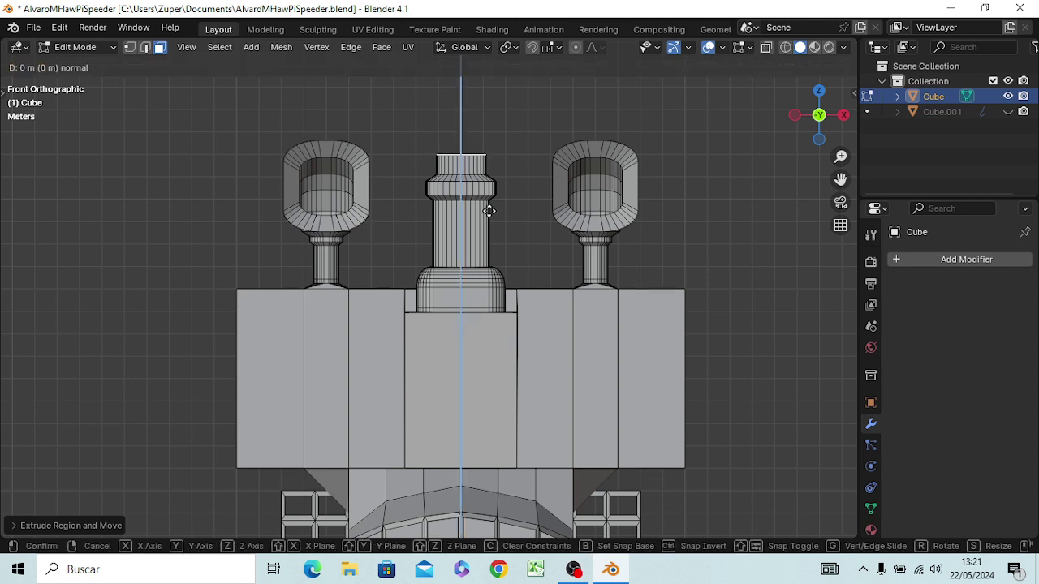
{"action": "left_click", "coordinate": [489, 203]}
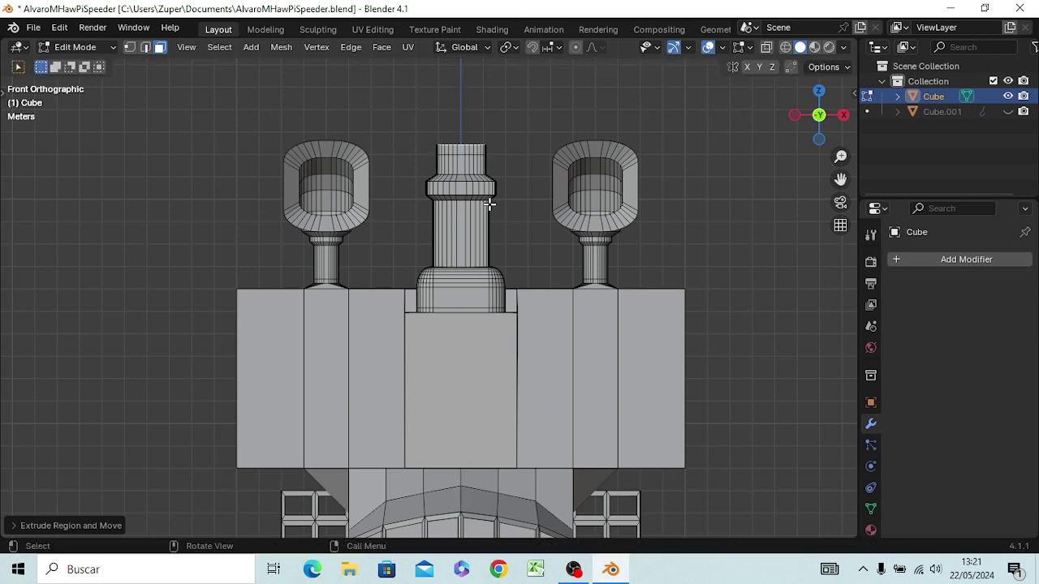
{"action": "key", "text": "s"}
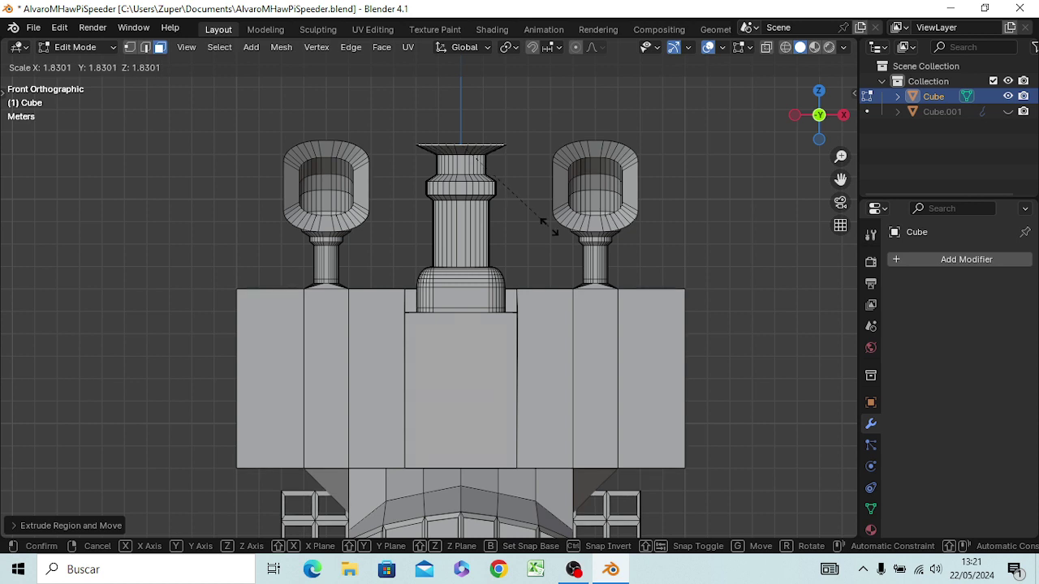
- Flare the top rim and try a tall extruded cap, then cancel and undo it
{"action": "left_click", "coordinate": [576, 237]}
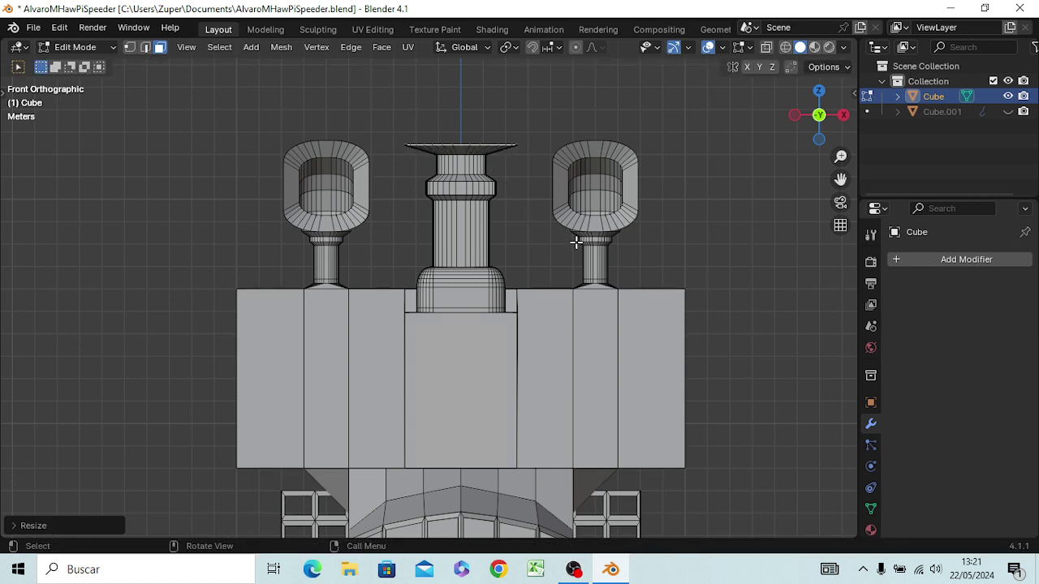
{"action": "key", "text": "e"}
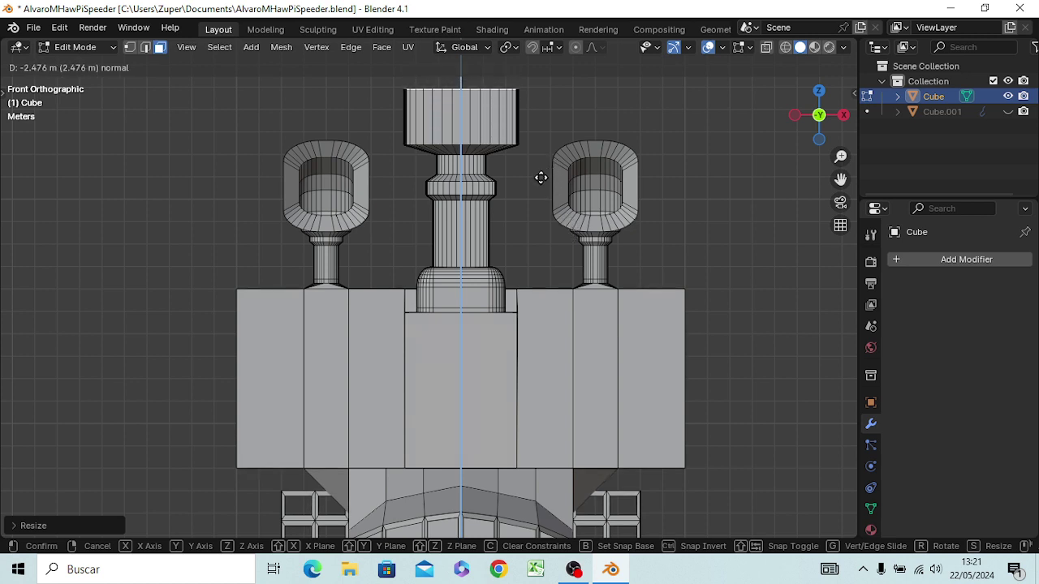
{"action": "left_click", "coordinate": [542, 178]}
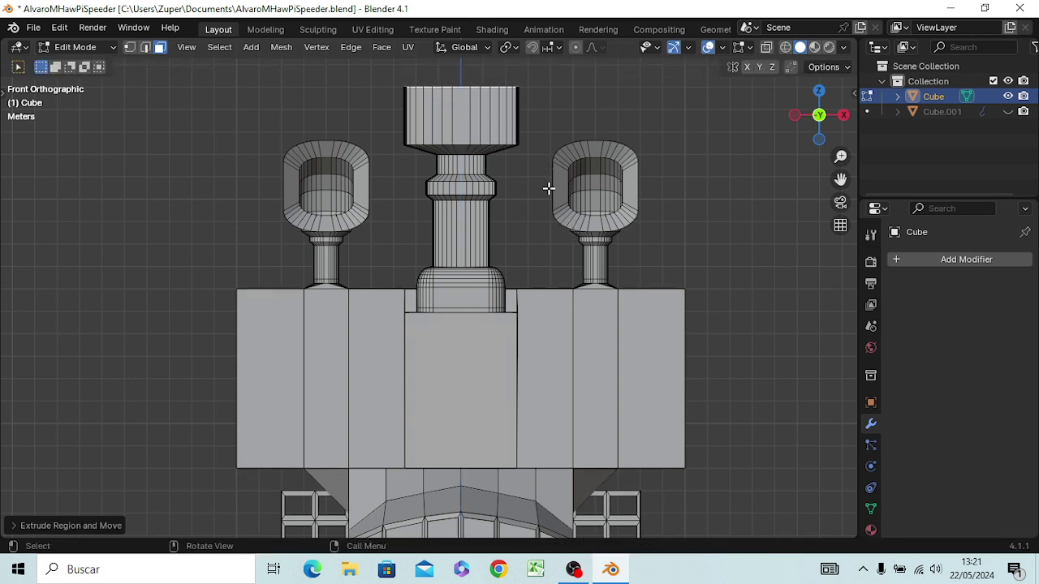
{"action": "key", "text": "s"}
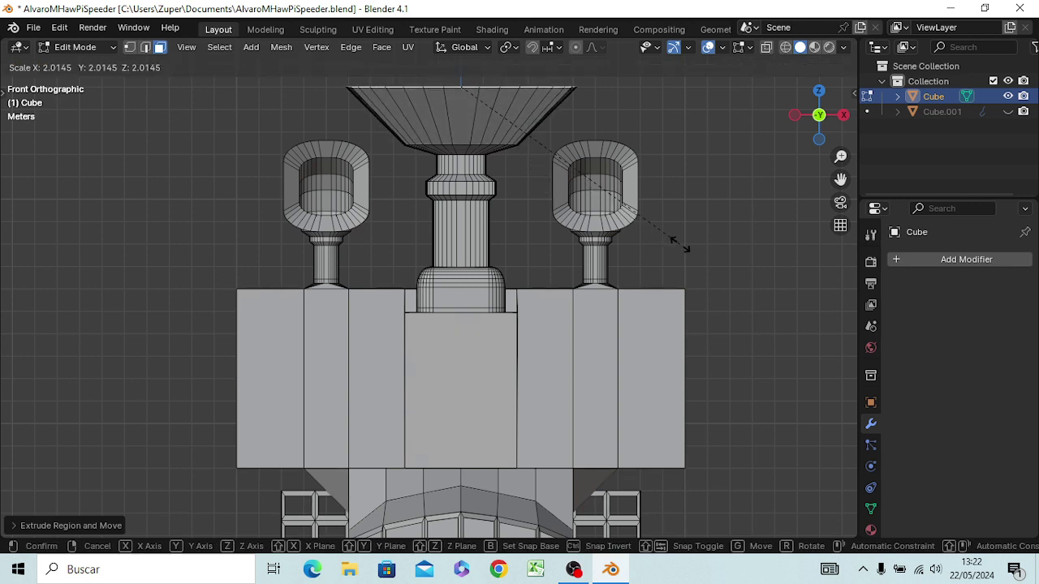
{"action": "key", "text": "Escape"}
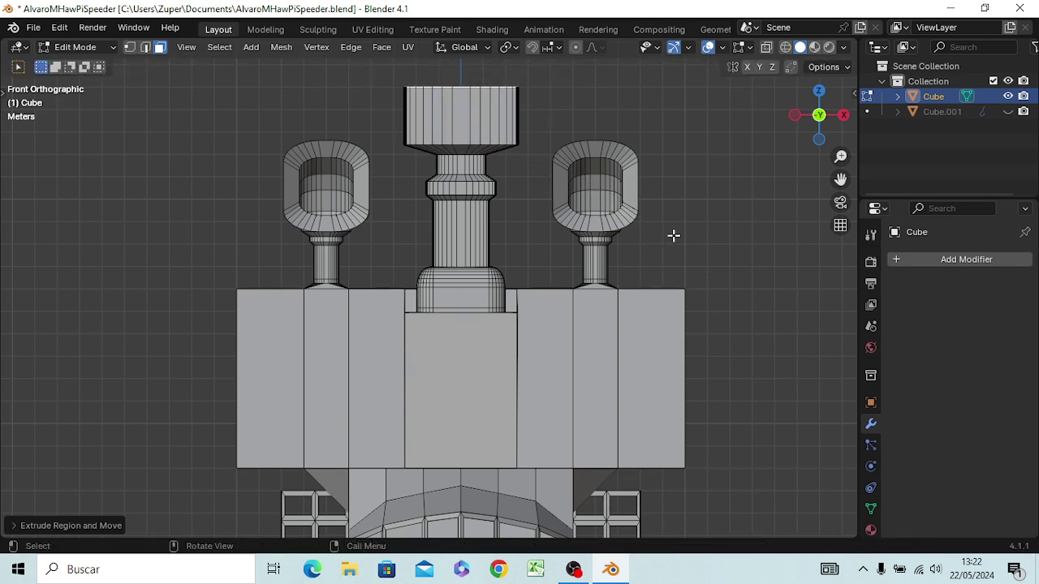
{"action": "key", "text": "ctrl+z"}
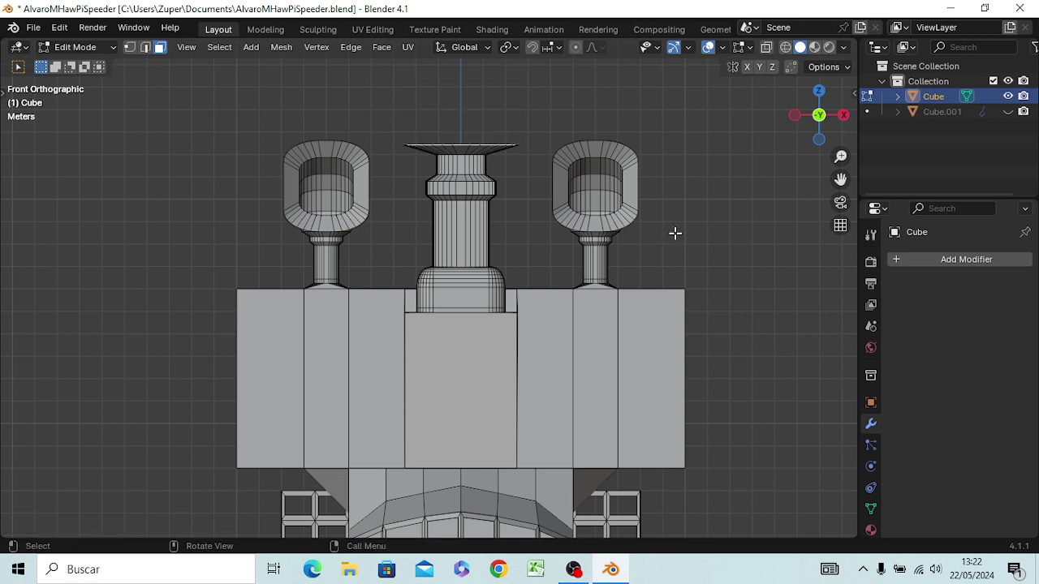
- Extrude a shorter cap section and scale its top about 1.39× into a funnel
{"action": "key", "text": "e"}
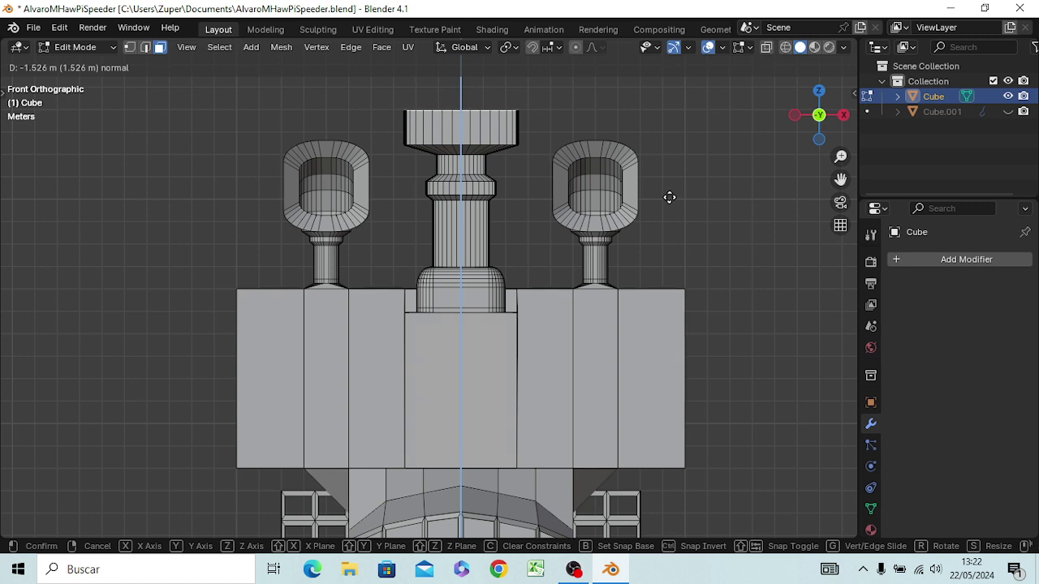
{"action": "left_click", "coordinate": [670, 198]}
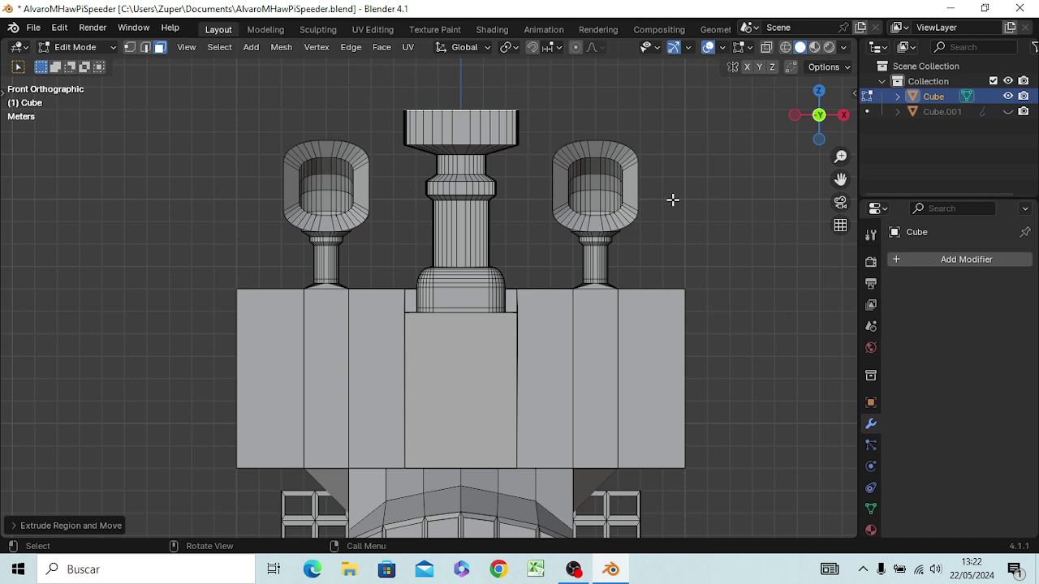
{"action": "key", "text": "s"}
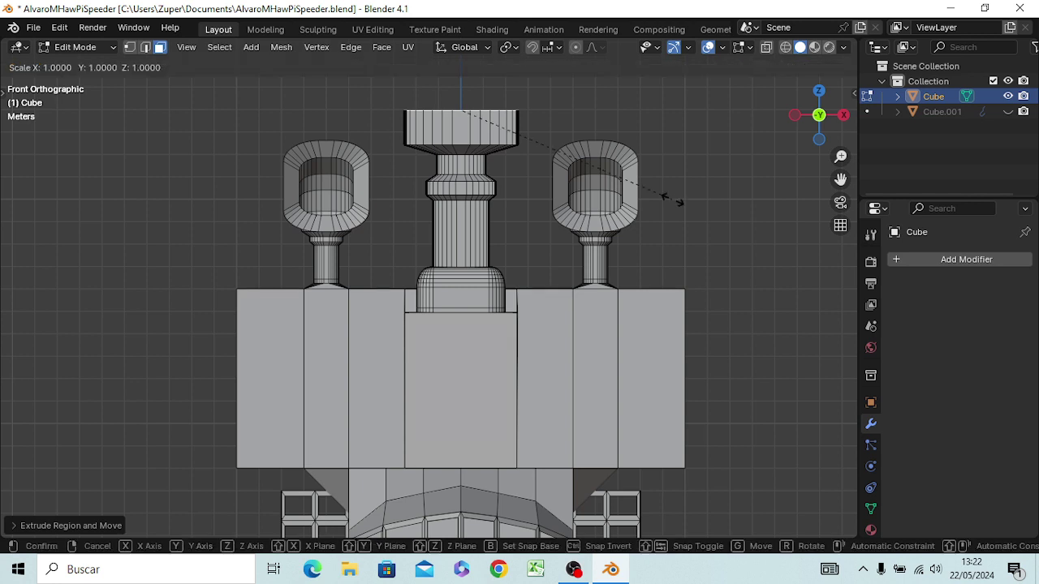
{"action": "left_click", "coordinate": [755, 227]}
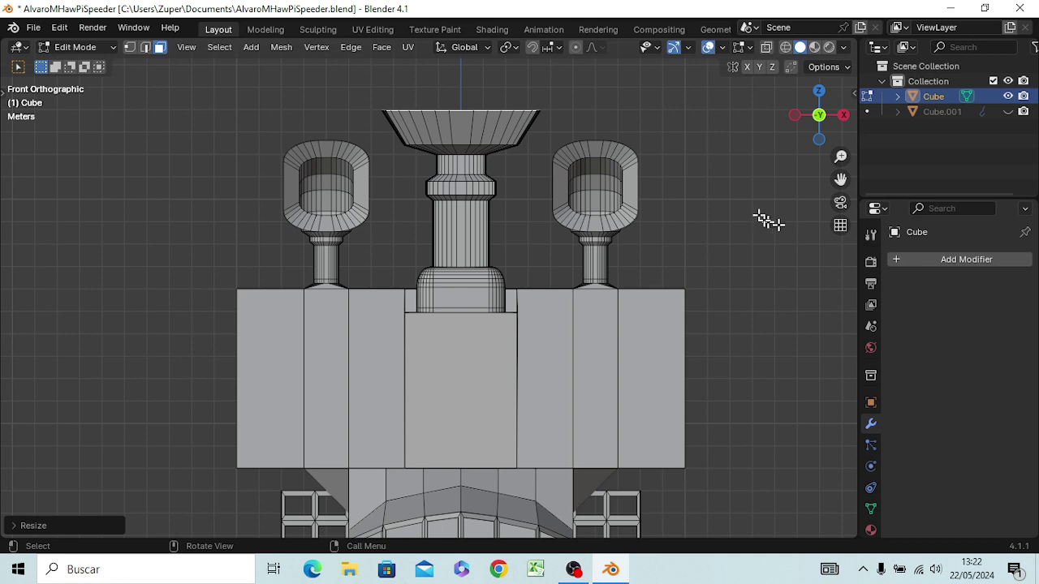
- Scale the underside panel face to about 0.76 along Y, orbiting under and back
{"action": "mouse_move", "coordinate": [707, 223]}
{"action": "middle_mouse_down"}
{"action": "mouse_move", "coordinate": [718, 278]}
{"action": "mouse_move", "coordinate": [709, 362]}
{"action": "middle_mouse_up"}
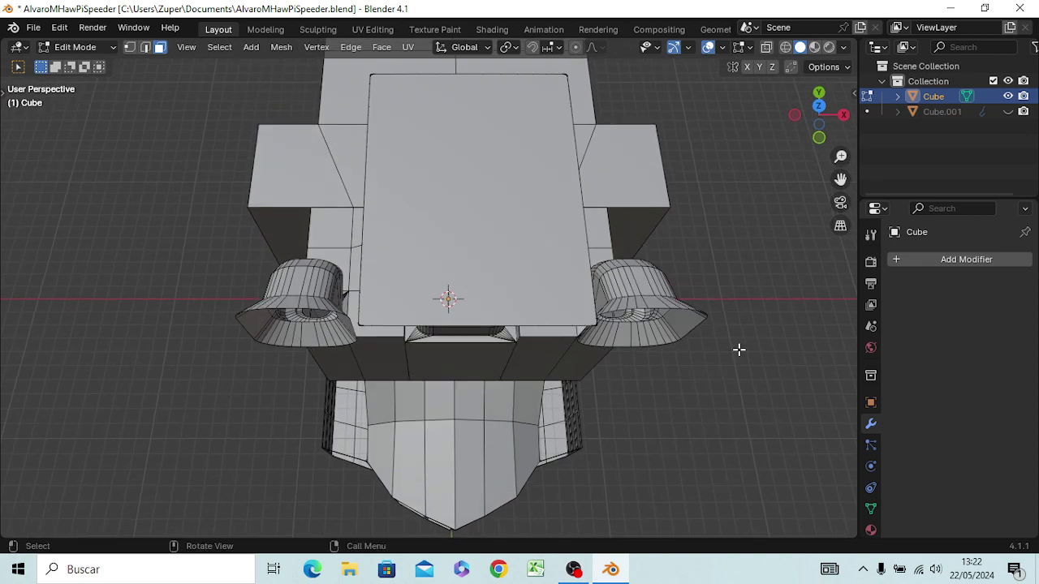
{"action": "mouse_move", "coordinate": [742, 350]}
{"action": "middle_mouse_down"}
{"action": "mouse_move", "coordinate": [721, 288]}
{"action": "mouse_move", "coordinate": [756, 307]}
{"action": "mouse_move", "coordinate": [726, 306]}
{"action": "mouse_move", "coordinate": [728, 451]}
{"action": "mouse_move", "coordinate": [742, 406]}
{"action": "middle_mouse_up"}
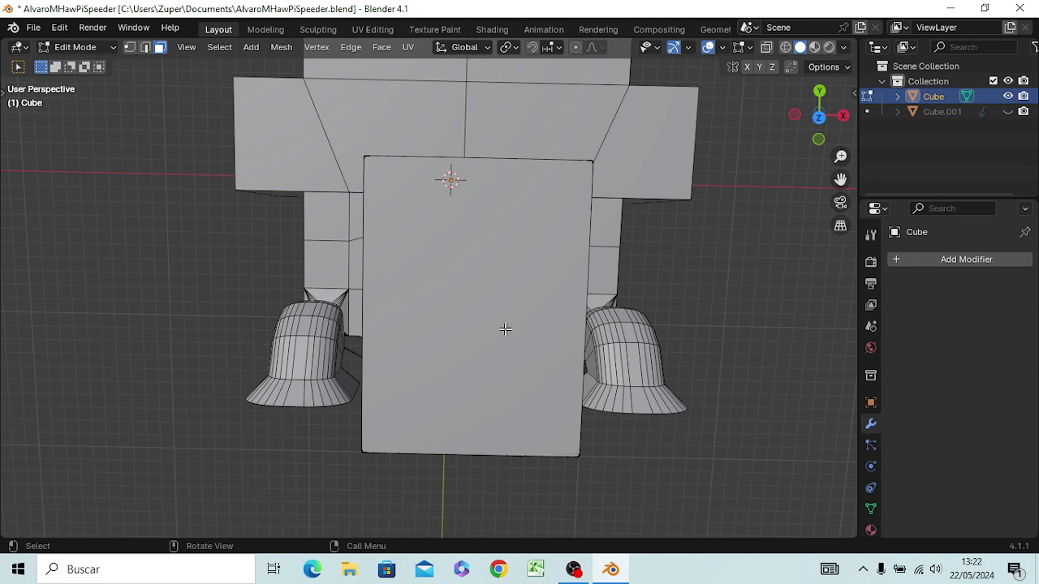
{"action": "left_click", "coordinate": [511, 345]}
{"action": "key", "text": "s"}
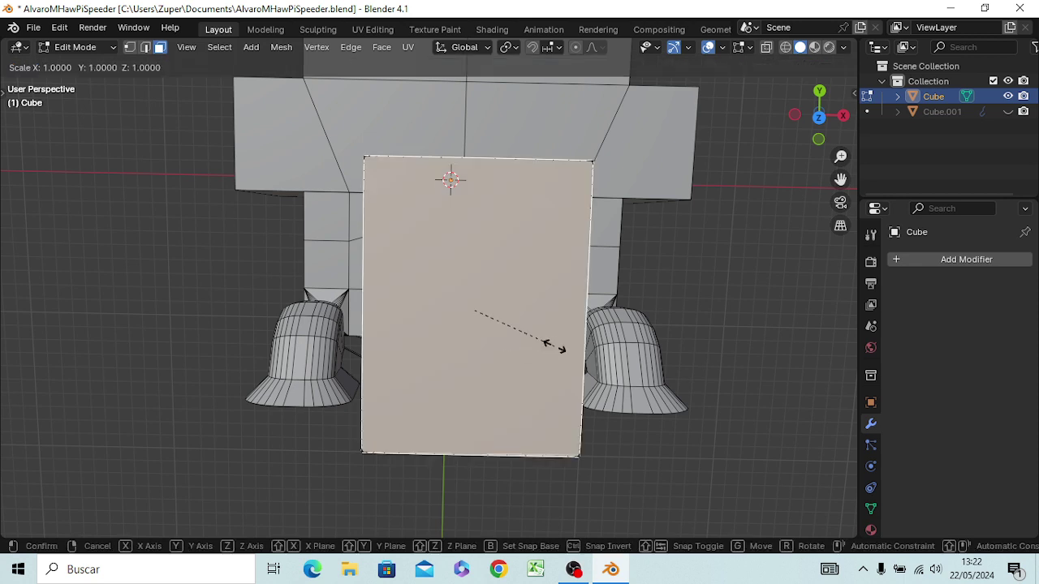
{"action": "key", "text": "y"}
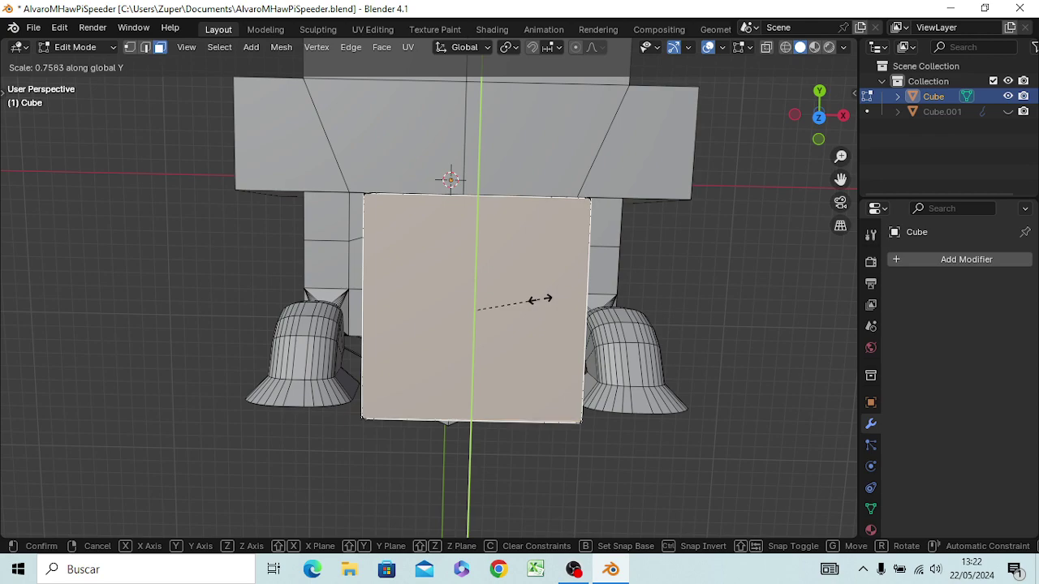
{"action": "left_click", "coordinate": [542, 300]}
{"action": "mouse_move", "coordinate": [562, 341]}
{"action": "middle_mouse_down"}
{"action": "mouse_move", "coordinate": [529, 226]}
{"action": "mouse_move", "coordinate": [638, 211]}
{"action": "mouse_move", "coordinate": [707, 232]}
{"action": "mouse_move", "coordinate": [755, 216]}
{"action": "mouse_move", "coordinate": [754, 192]}
{"action": "mouse_move", "coordinate": [770, 215]}
{"action": "mouse_move", "coordinate": [756, 220]}
{"action": "mouse_move", "coordinate": [757, 199]}
{"action": "mouse_move", "coordinate": [763, 174]}
{"action": "mouse_move", "coordinate": [777, 170]}
{"action": "mouse_move", "coordinate": [747, 186]}
{"action": "mouse_move", "coordinate": [564, 188]}
{"action": "middle_mouse_up"}
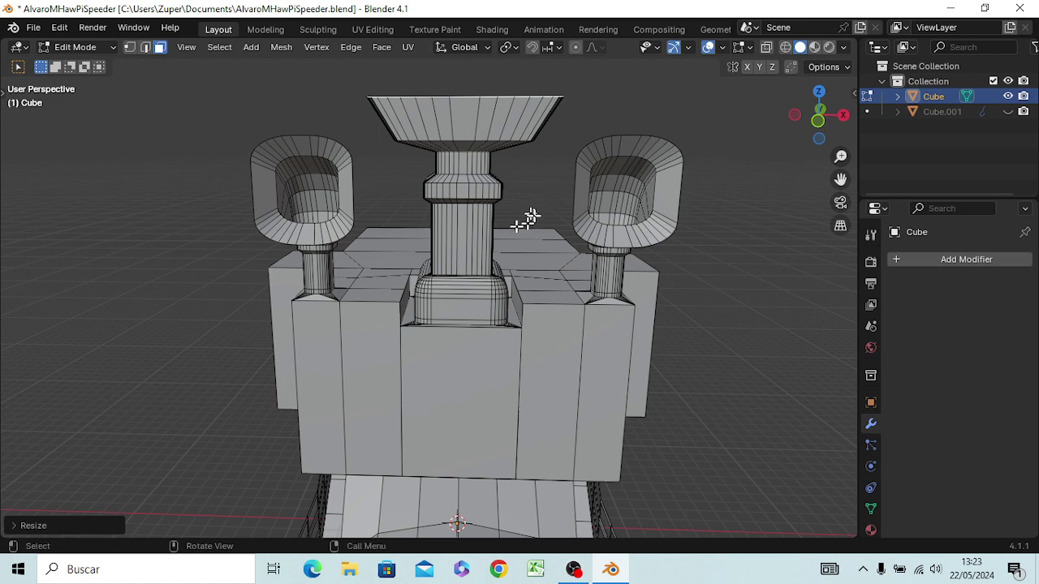
- Orbit back to the underside panel, switch to Vertex select mode, and clear the selection
{"action": "mouse_move", "coordinate": [512, 225]}
{"action": "middle_mouse_down"}
{"action": "mouse_move", "coordinate": [464, 290]}
{"action": "mouse_move", "coordinate": [510, 344]}
{"action": "mouse_move", "coordinate": [516, 332]}
{"action": "middle_mouse_up"}
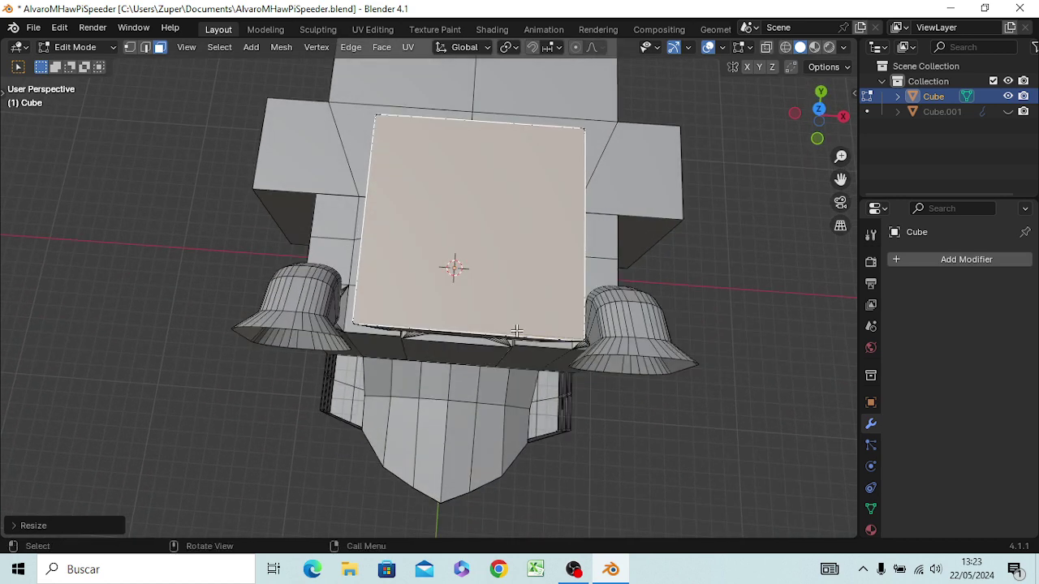
{"action": "left_click", "coordinate": [516, 332]}
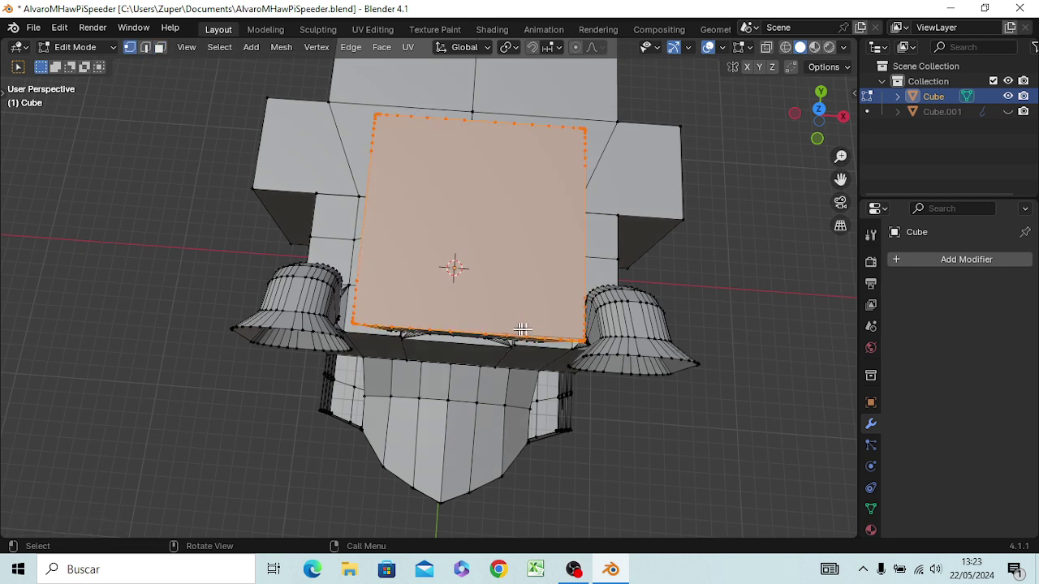
{"action": "key", "text": "1"}
{"action": "left_click", "coordinate": [820, 274]}
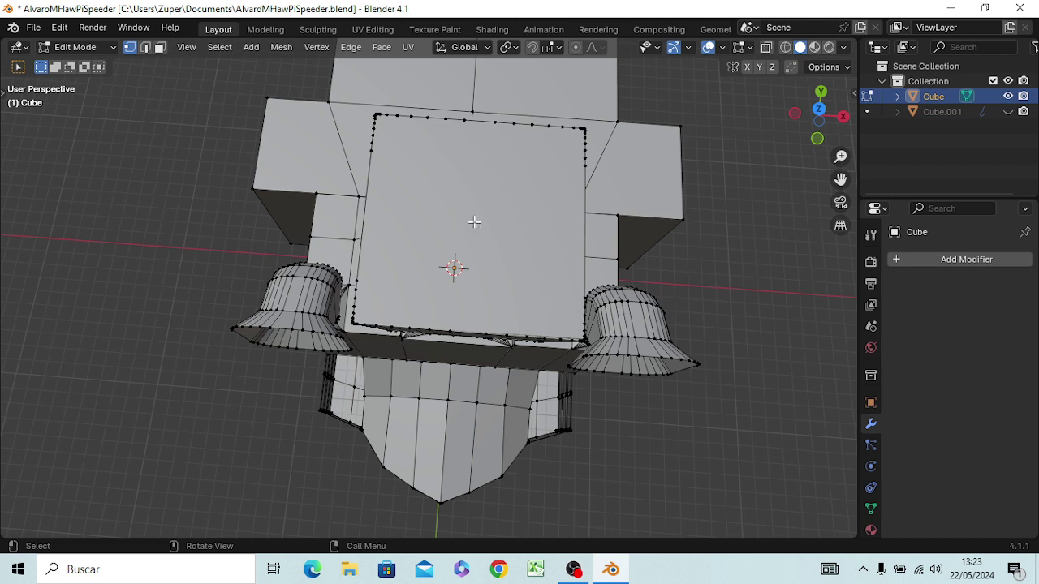
- Subdivide the tower's large square top face, undo it, and orbit to a front view
{"action": "key", "text": "3"}
{"action": "left_click", "coordinate": [472, 221]}
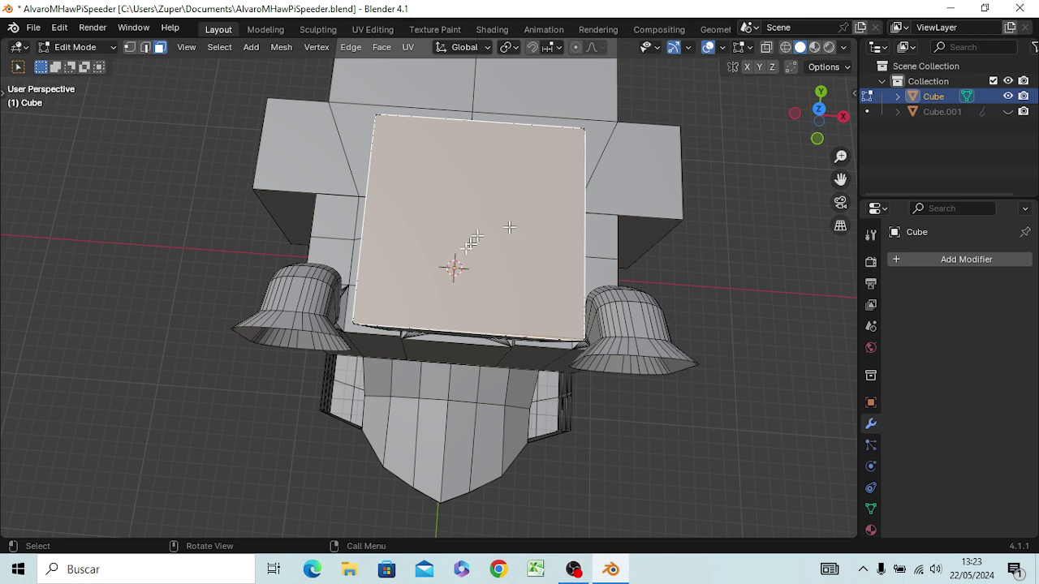
{"action": "right_click", "coordinate": [505, 234]}
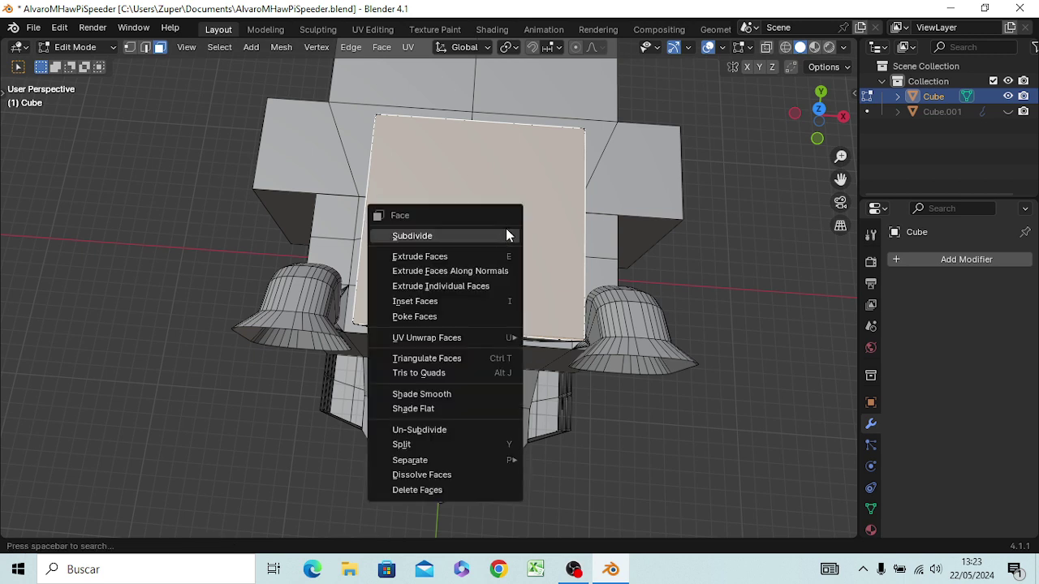
{"action": "left_click", "coordinate": [424, 236]}
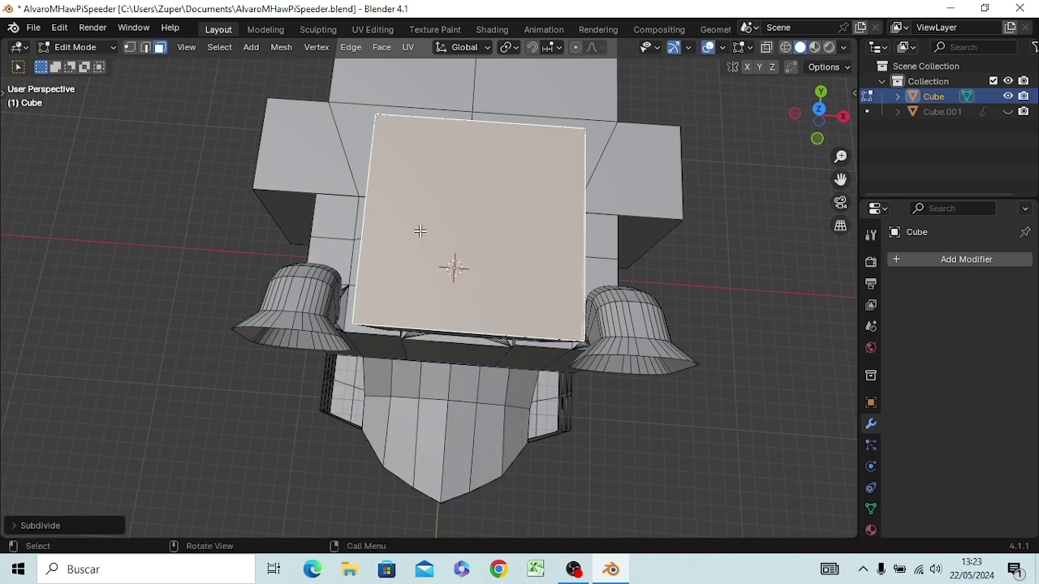
{"action": "key", "text": "ctrl+z"}
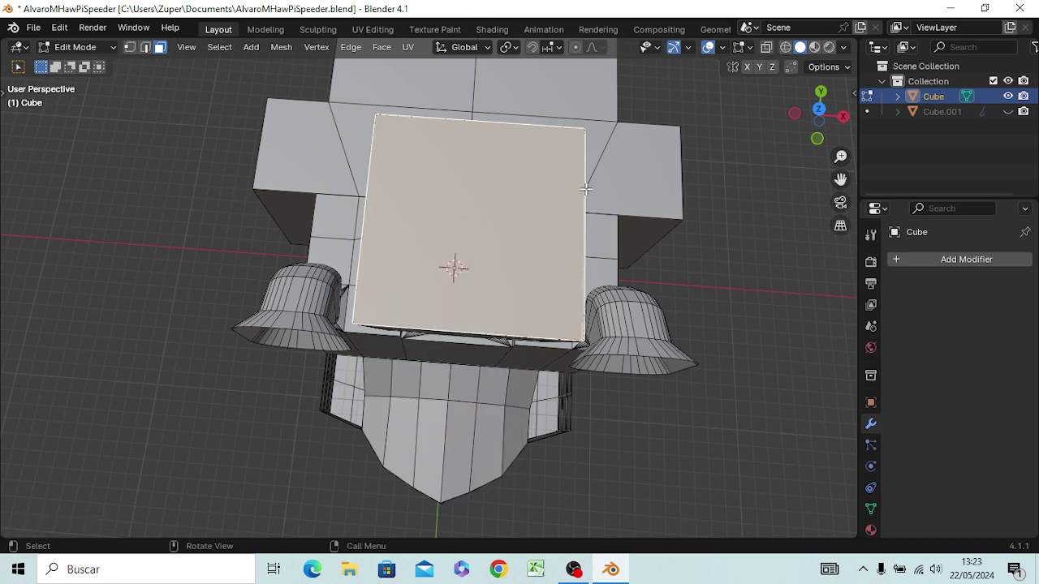
{"action": "middle_click_drag", "start_coordinate": [654, 180], "coordinate": [655, 75]}
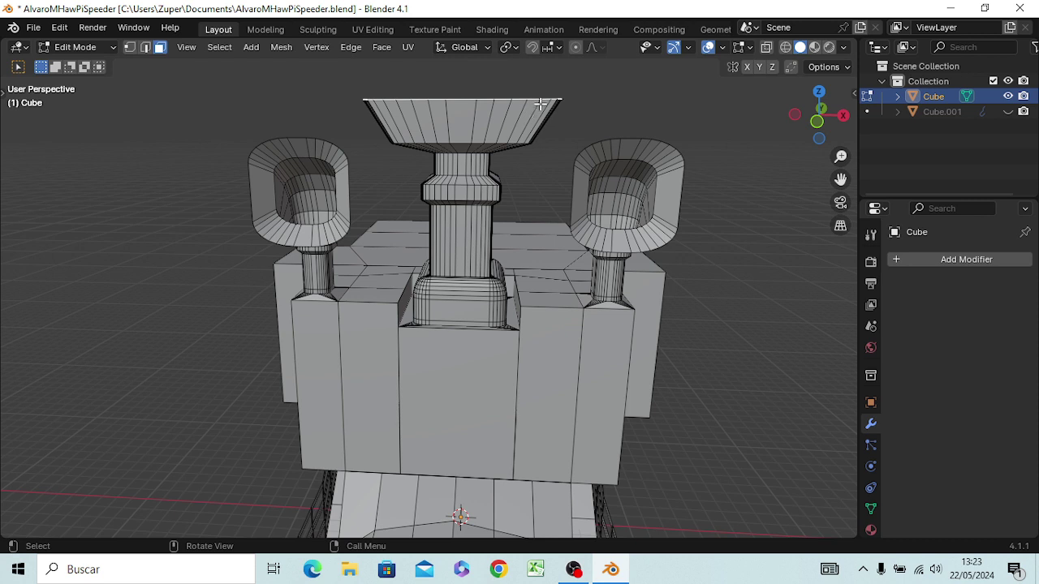
- Extrude the dish's top face upward and scale it out into a wide flared lip
{"action": "key", "text": "e"}
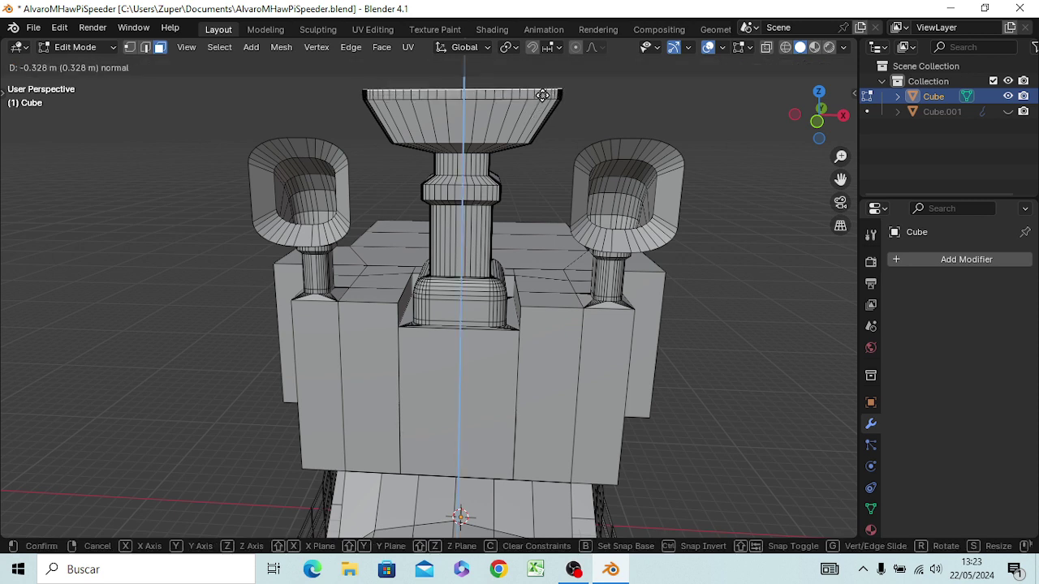
{"action": "left_click", "coordinate": [542, 96]}
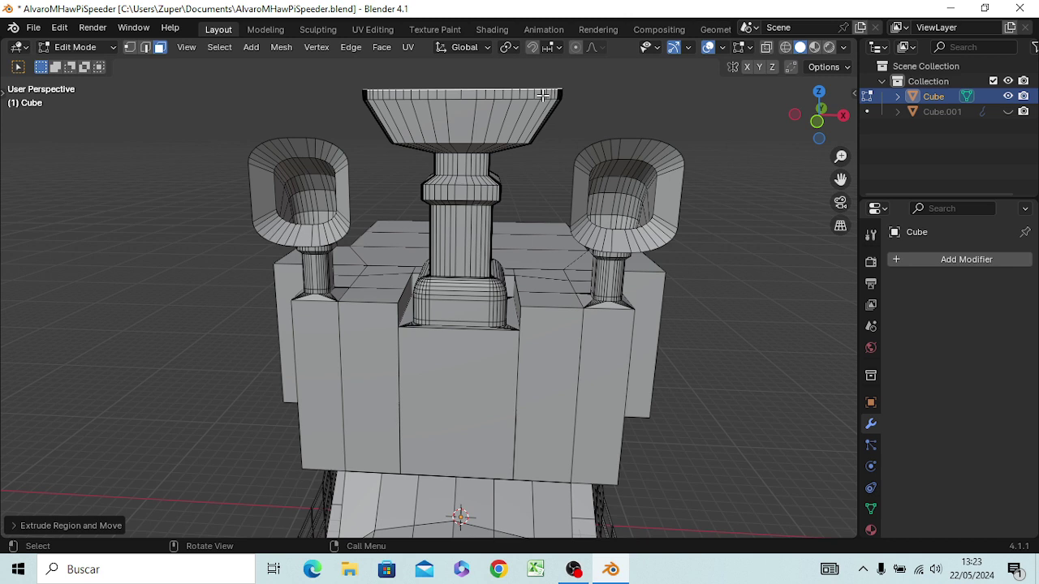
{"action": "key", "text": "s"}
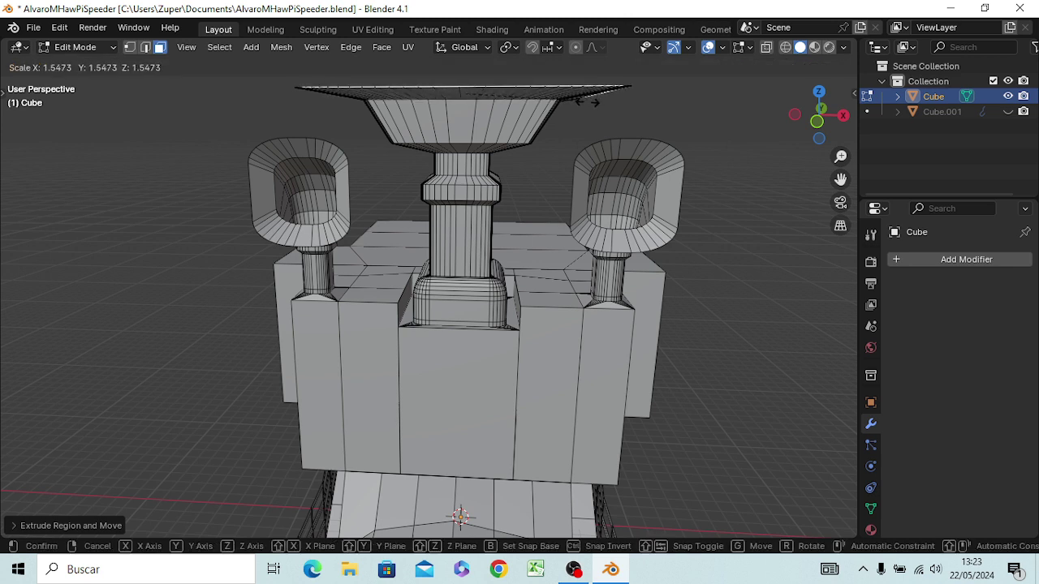
{"action": "left_click", "coordinate": [573, 112]}
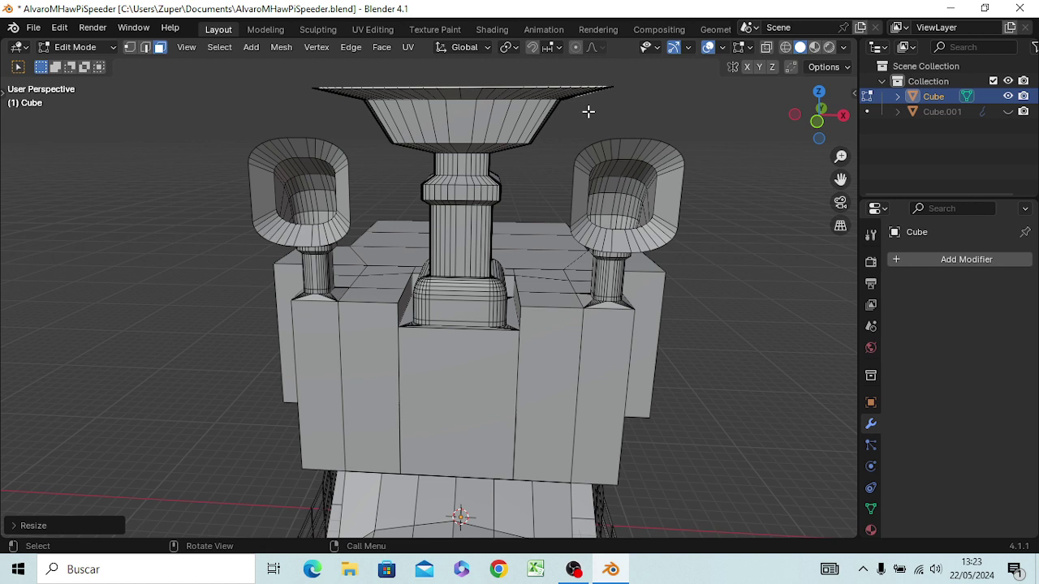
{"action": "left_click", "coordinate": [585, 112]}
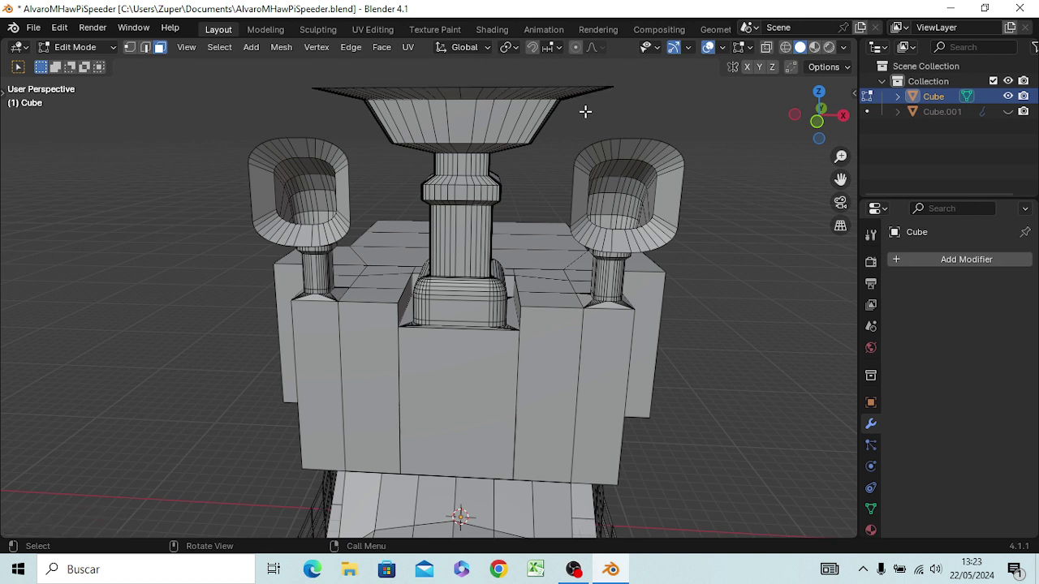
- Switch to vertex select and view the model in front orthographic view
{"action": "key", "text": "1"}
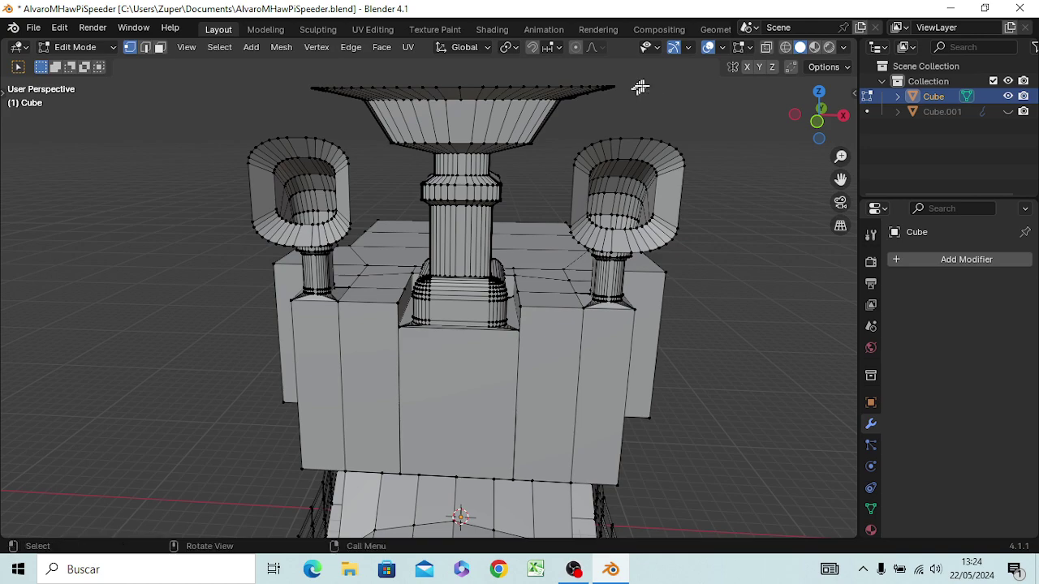
{"action": "mouse_move", "coordinate": [662, 93]}
{"action": "middle_mouse_down"}
{"action": "mouse_move", "coordinate": [615, 111]}
{"action": "mouse_move", "coordinate": [503, 113]}
{"action": "mouse_move", "coordinate": [491, 100]}
{"action": "mouse_move", "coordinate": [528, 111]}
{"action": "mouse_move", "coordinate": [640, 100]}
{"action": "mouse_move", "coordinate": [668, 144]}
{"action": "mouse_move", "coordinate": [665, 105]}
{"action": "mouse_move", "coordinate": [666, 167]}
{"action": "mouse_move", "coordinate": [663, 84]}
{"action": "middle_mouse_up"}
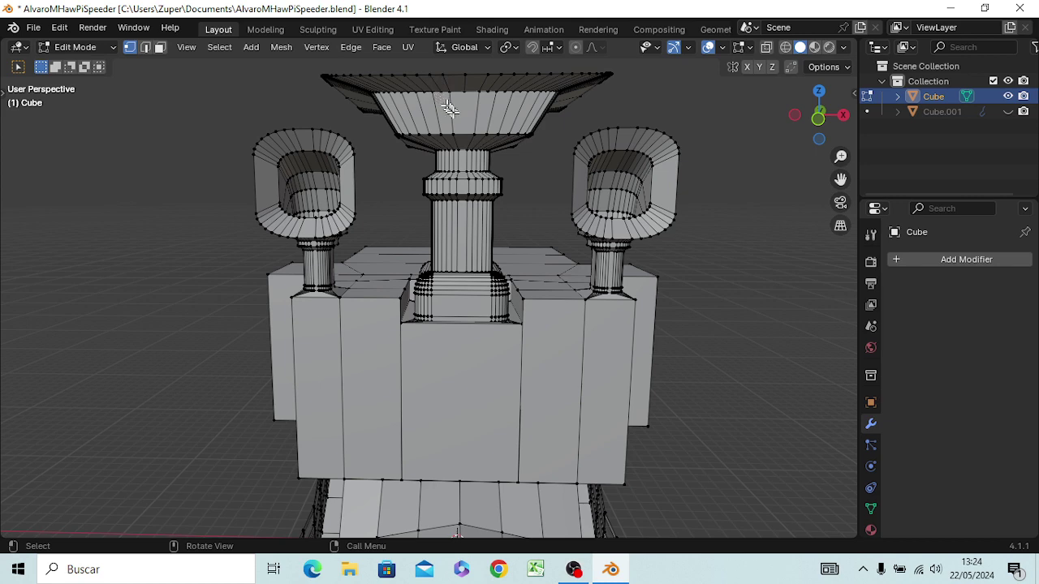
{"action": "mouse_move", "coordinate": [452, 106]}
{"action": "middle_mouse_down"}
{"action": "mouse_move", "coordinate": [450, 115]}
{"action": "mouse_move", "coordinate": [454, 103]}
{"action": "middle_mouse_up"}
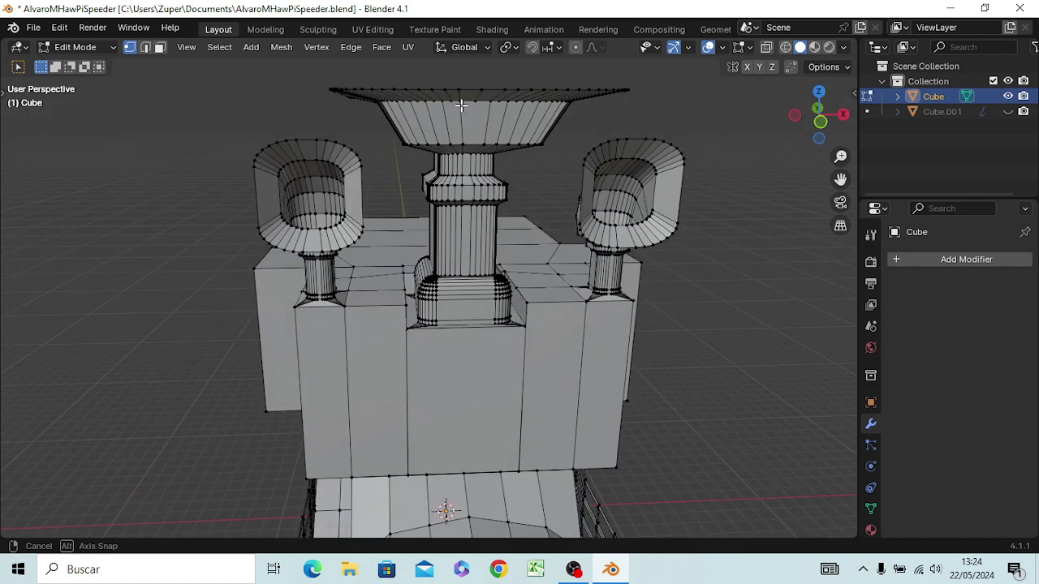
{"action": "key", "text": "KP_1"}
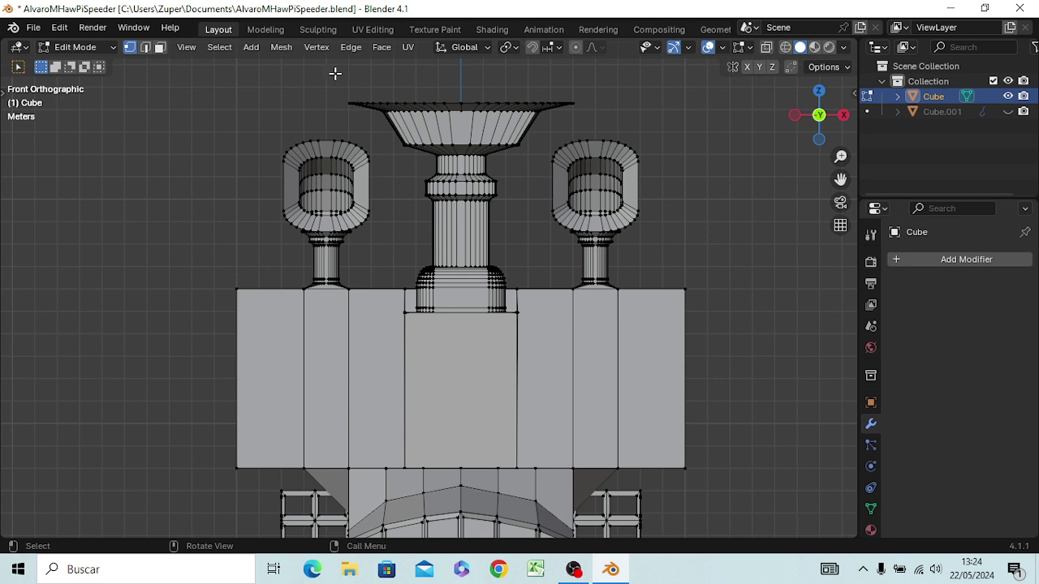
- Box-select the dish's top rim faces and set the pivot point to Individual Origins
{"action": "key", "text": "3"}
{"action": "key", "text": "b"}
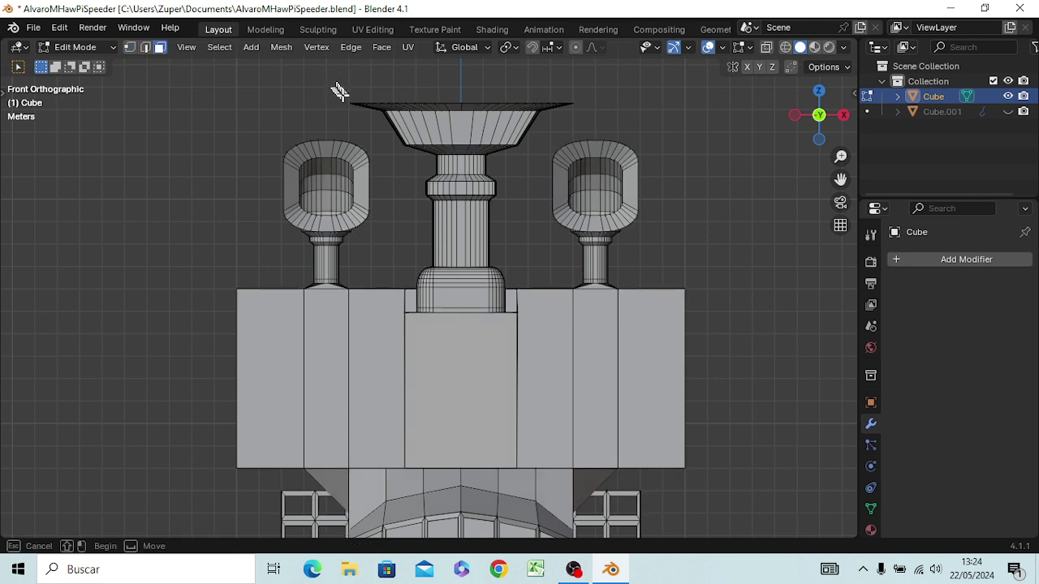
{"action": "left_click_drag", "start_coordinate": [335, 88], "coordinate": [582, 107]}
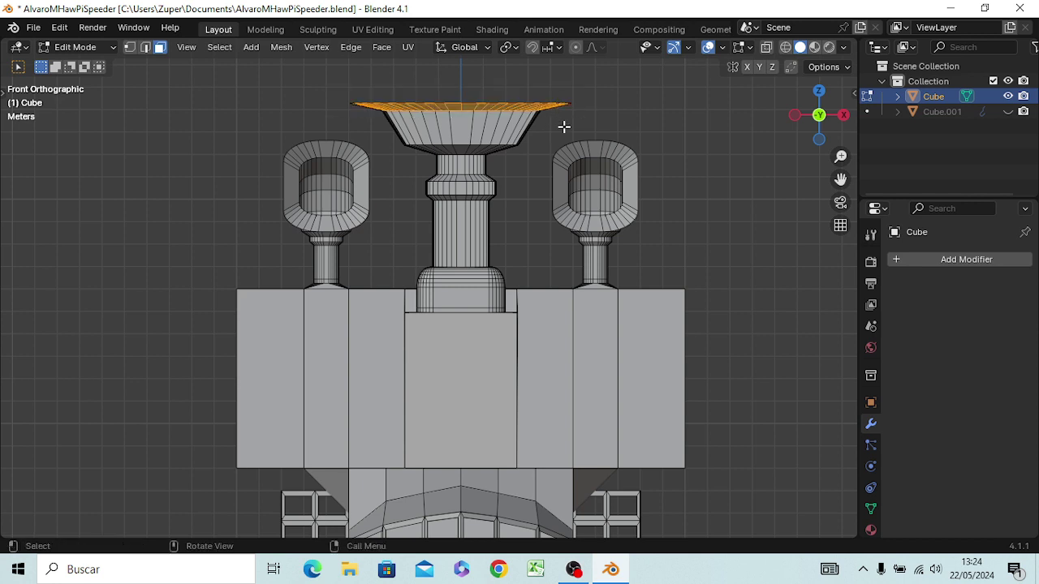
{"action": "left_click", "coordinate": [514, 49]}
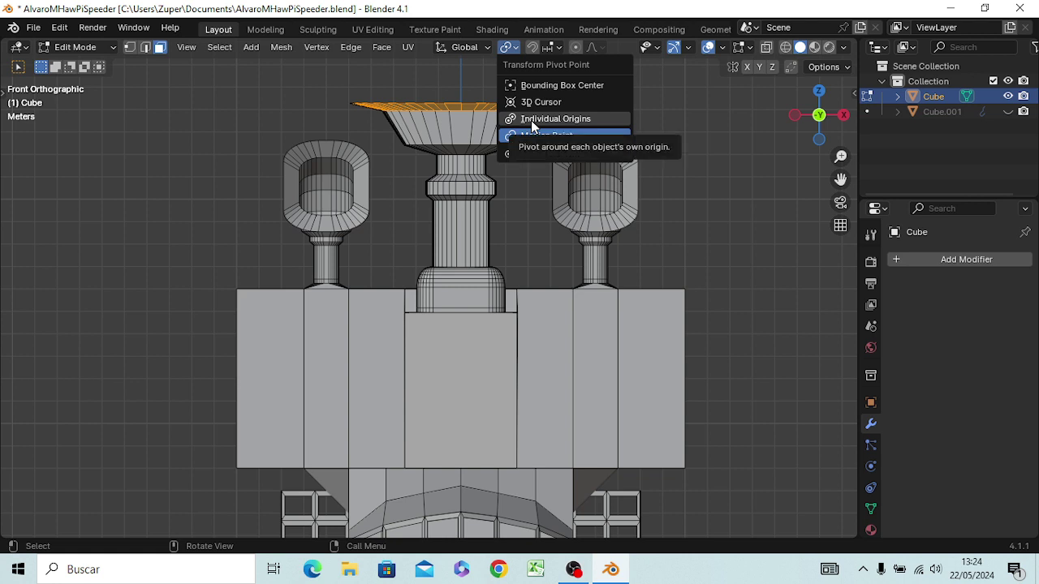
{"action": "left_click", "coordinate": [531, 120]}
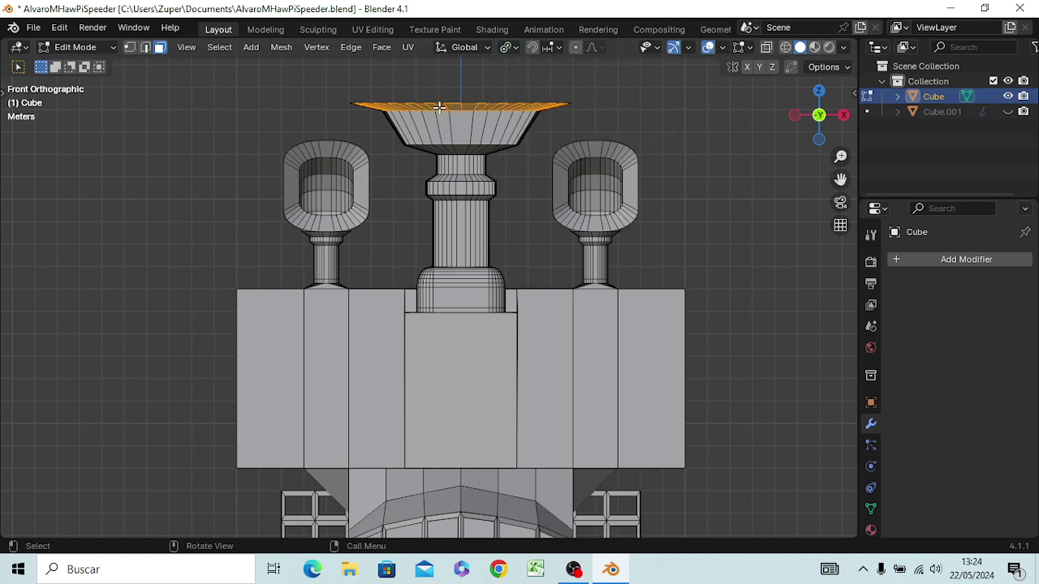
- Cancel a rim scale, deselect, and box-select the top rim edges in edge mode
{"action": "key", "text": "s"}
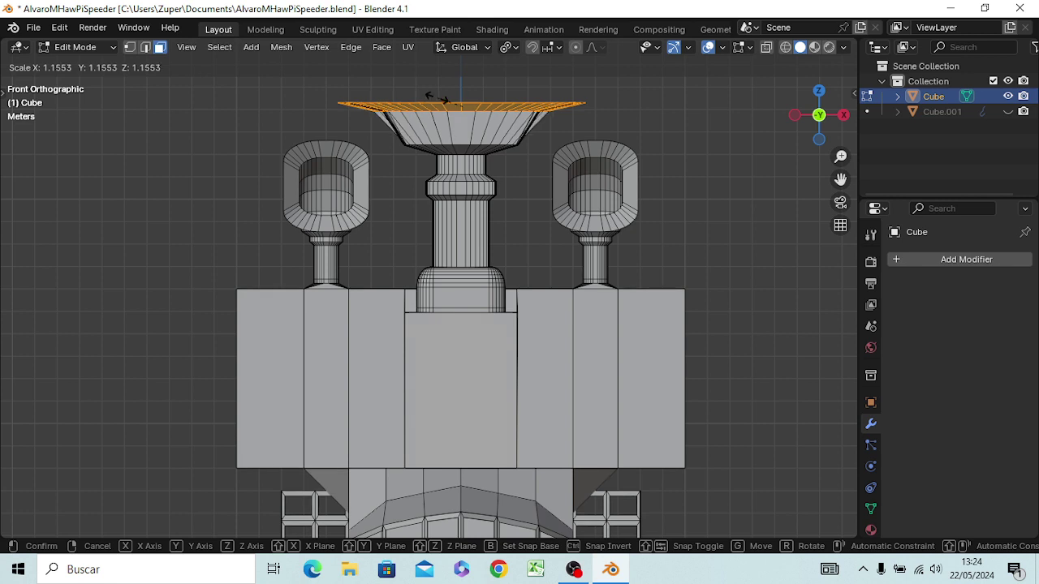
{"action": "right_click", "coordinate": [436, 97]}
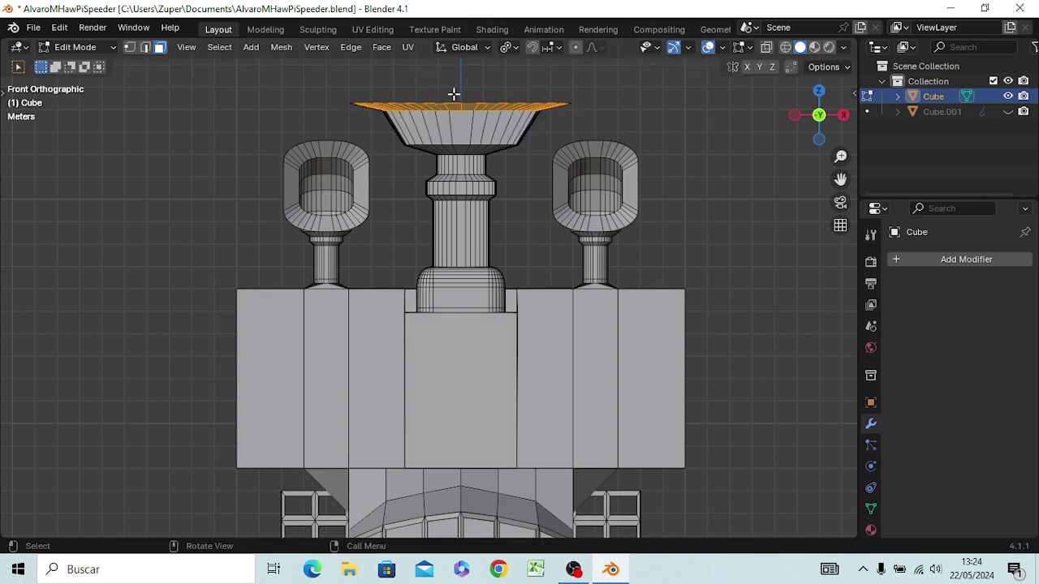
{"action": "left_click", "coordinate": [456, 83]}
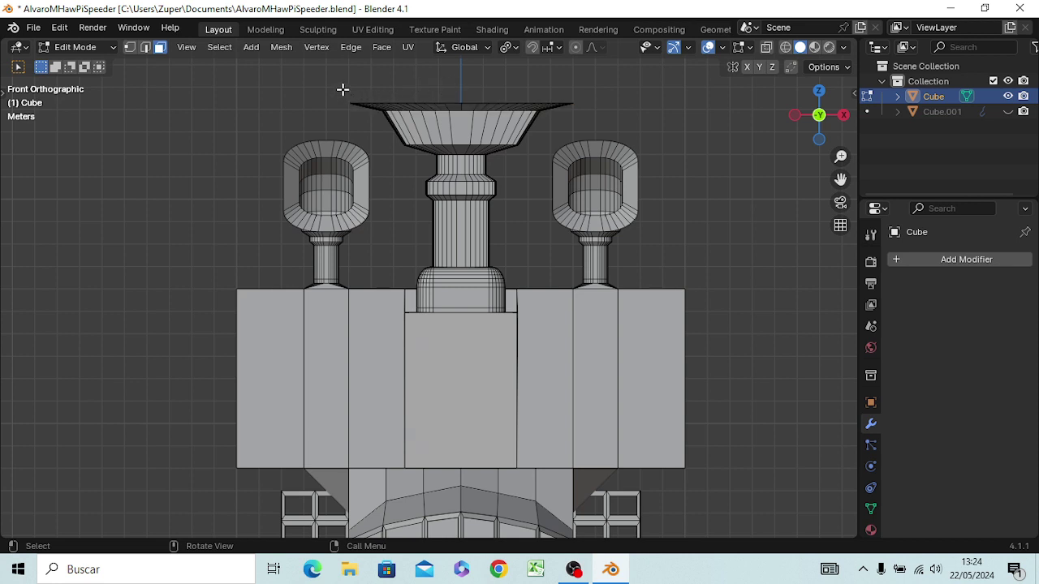
{"action": "key", "text": "2"}
{"action": "left_click_drag", "start_coordinate": [343, 94], "coordinate": [587, 105]}
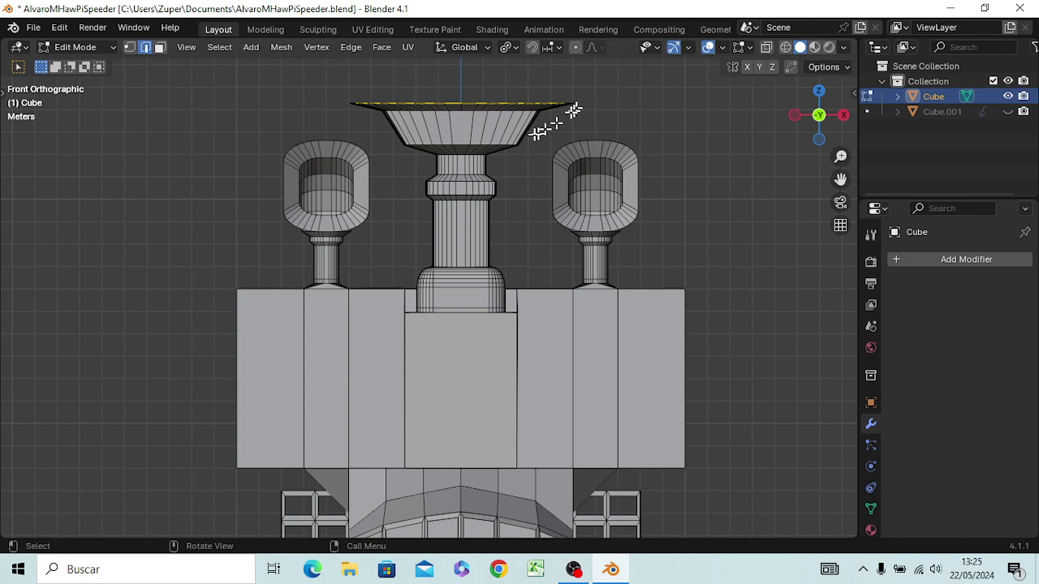
- Pick edges along the top plate's rim, discarding a shortest-path selection
{"action": "mouse_move", "coordinate": [510, 148]}
{"action": "middle_mouse_down"}
{"action": "mouse_move", "coordinate": [342, 199]}
{"action": "mouse_move", "coordinate": [418, 174]}
{"action": "middle_mouse_up"}
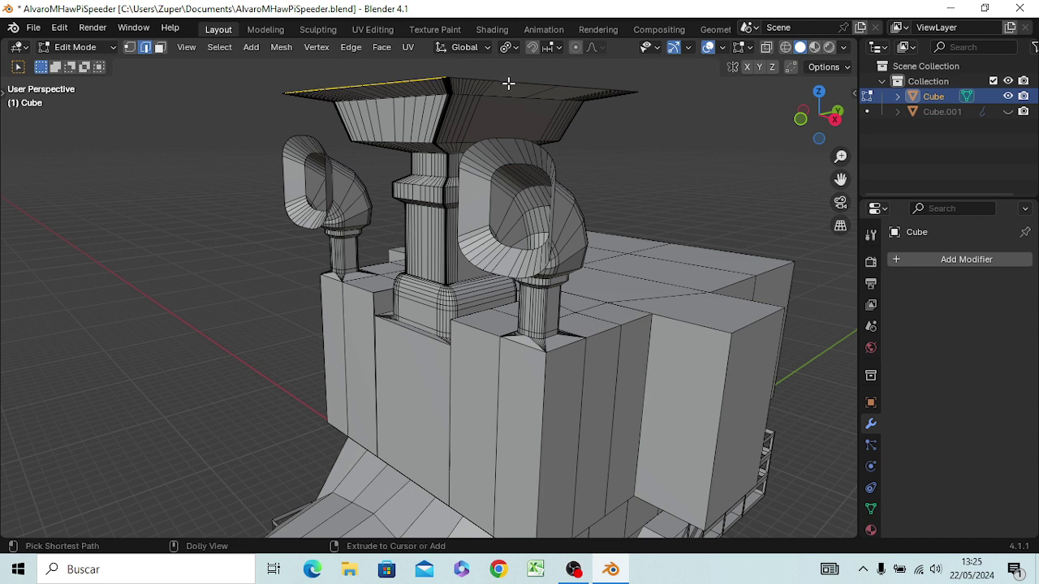
{"action": "left_click", "coordinate": [460, 78], "text": "ctrl"}
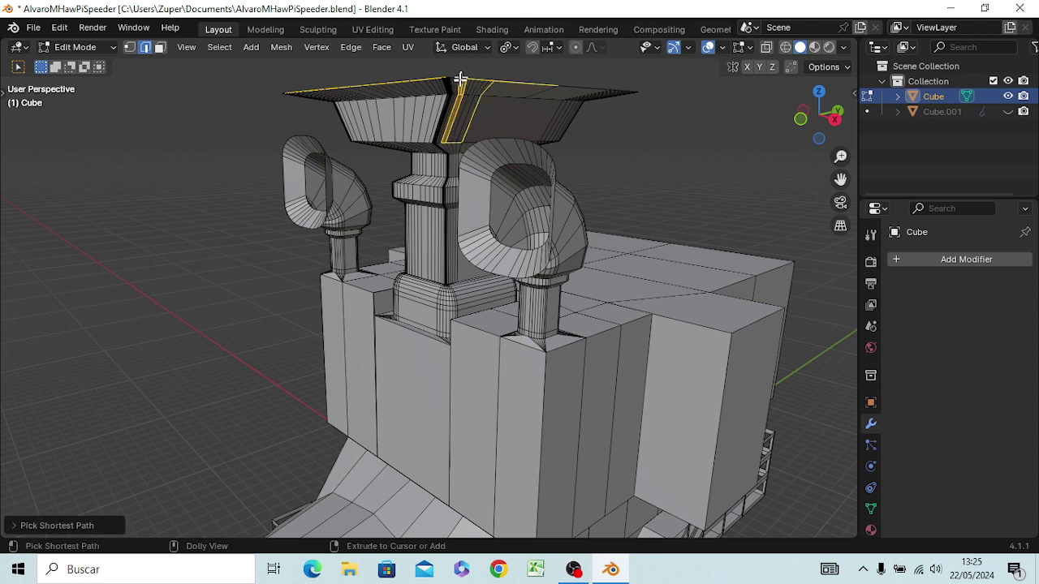
{"action": "key", "text": "alt+a"}
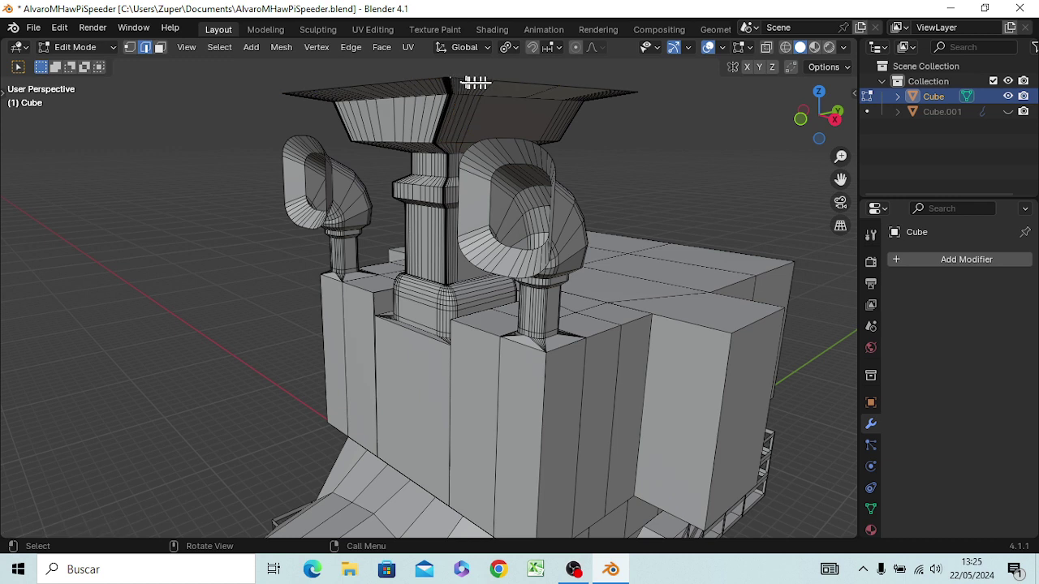
{"action": "left_click", "coordinate": [534, 84], "text": "shift"}
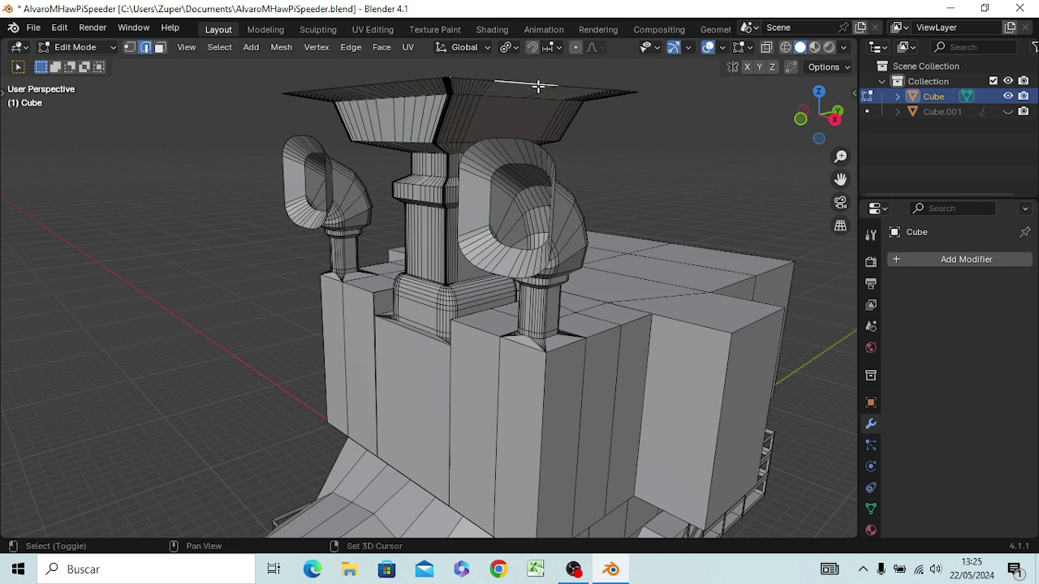
{"action": "left_click", "coordinate": [470, 79], "text": "alt"}
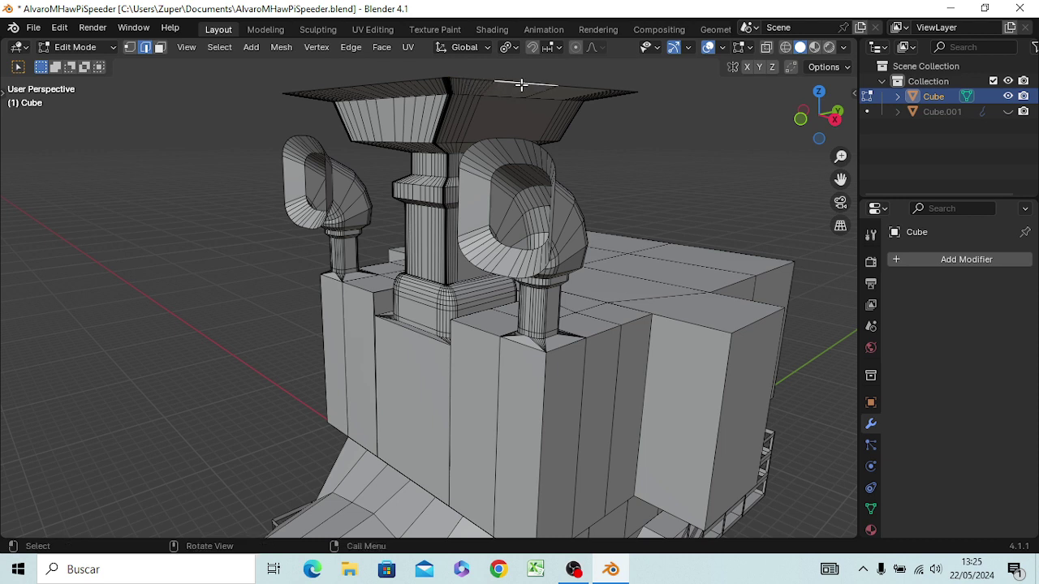
{"action": "mouse_move", "coordinate": [547, 132]}
{"action": "middle_mouse_down"}
{"action": "mouse_move", "coordinate": [556, 166]}
{"action": "mouse_move", "coordinate": [543, 188]}
{"action": "mouse_move", "coordinate": [545, 179]}
{"action": "mouse_move", "coordinate": [587, 218]}
{"action": "mouse_move", "coordinate": [698, 220]}
{"action": "mouse_move", "coordinate": [735, 187]}
{"action": "mouse_move", "coordinate": [750, 150]}
{"action": "middle_mouse_up"}
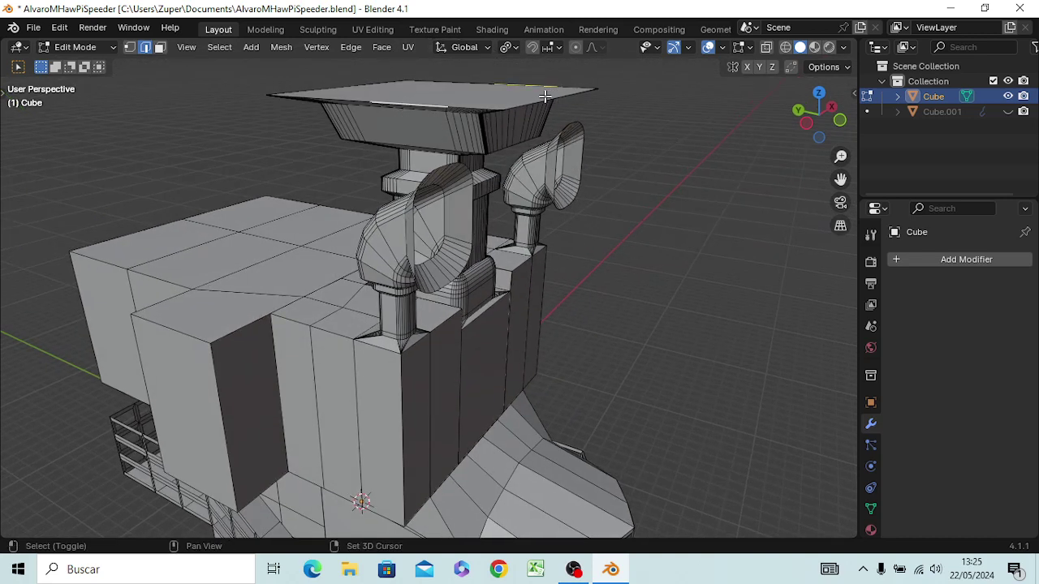
{"action": "mouse_move", "coordinate": [637, 126]}
{"action": "middle_mouse_down"}
{"action": "mouse_move", "coordinate": [614, 151]}
{"action": "mouse_move", "coordinate": [533, 116]}
{"action": "middle_mouse_up"}
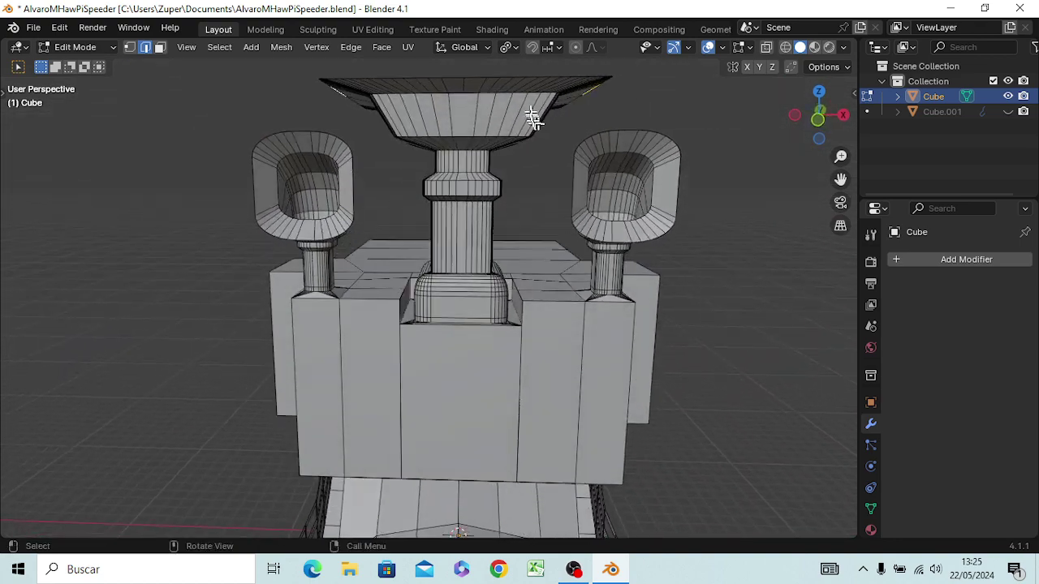
- Add further rim edges on the left and right of the top plate
{"action": "left_click", "coordinate": [477, 76], "text": "shift"}
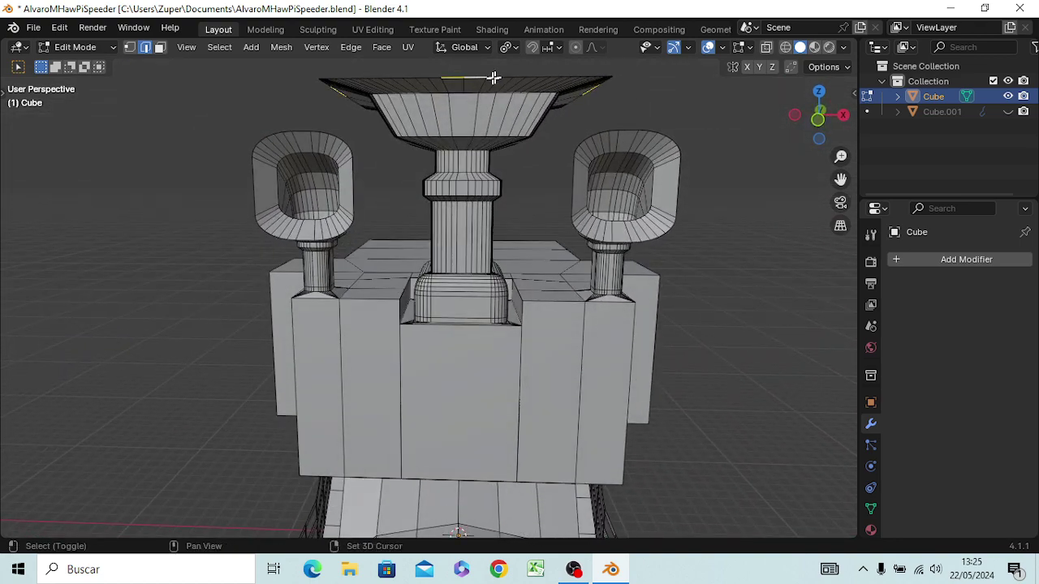
{"action": "left_click", "coordinate": [504, 77], "text": "shift"}
{"action": "left_click", "coordinate": [404, 77], "text": "shift"}
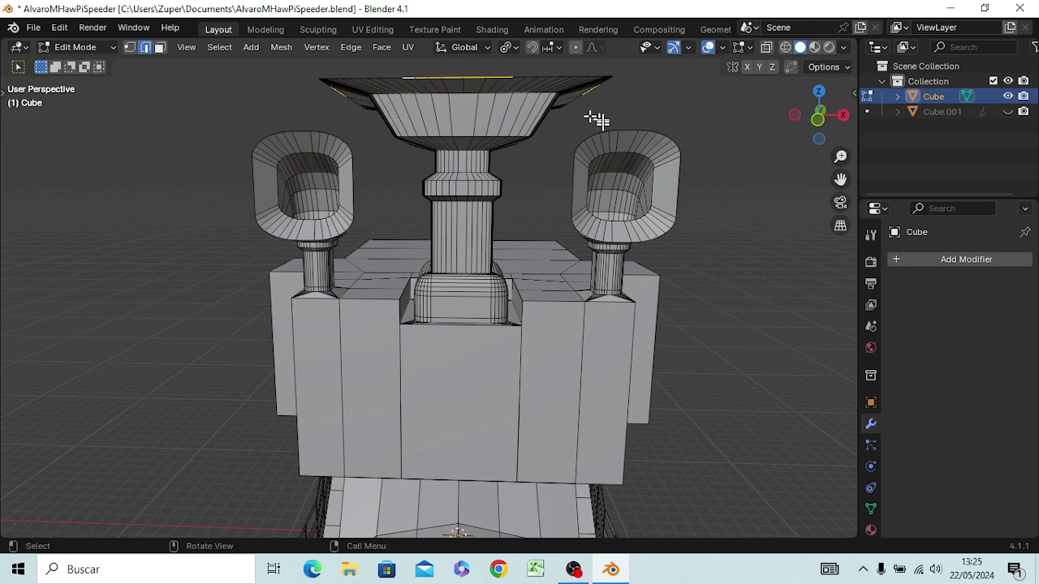
{"action": "mouse_move", "coordinate": [596, 116]}
{"action": "middle_mouse_down"}
{"action": "mouse_move", "coordinate": [359, 157]}
{"action": "mouse_move", "coordinate": [286, 141]}
{"action": "middle_mouse_up"}
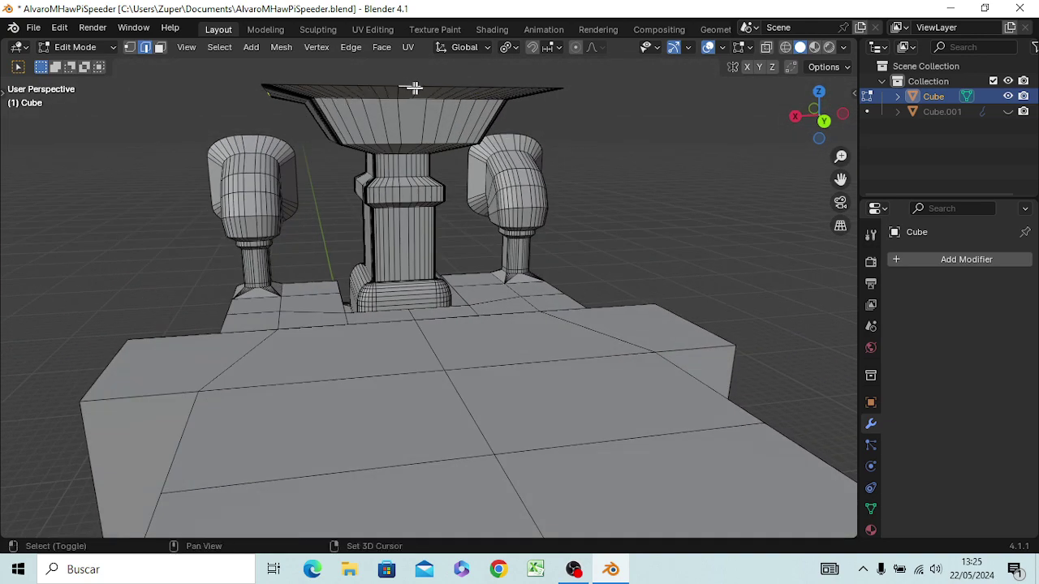
{"action": "left_click", "coordinate": [383, 86]}
{"action": "left_click", "coordinate": [446, 93], "text": "shift"}
{"action": "mouse_move", "coordinate": [436, 139]}
{"action": "middle_mouse_down"}
{"action": "mouse_move", "coordinate": [558, 168]}
{"action": "mouse_move", "coordinate": [746, 177]}
{"action": "mouse_move", "coordinate": [750, 167]}
{"action": "middle_mouse_up"}
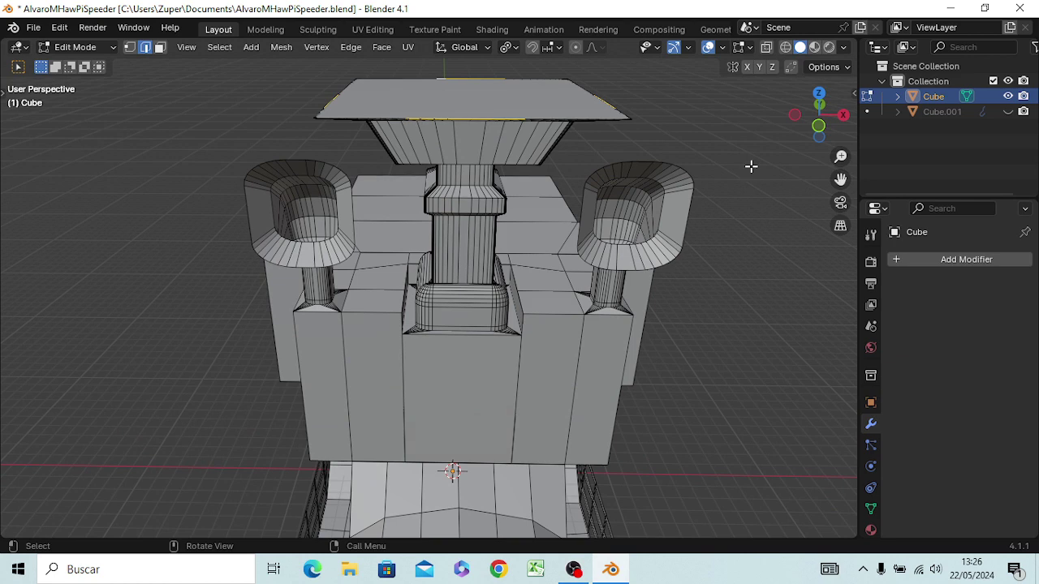
- Zoom in on the top plate and box-select its front rim edges
{"action": "key", "text": "KP_1"}
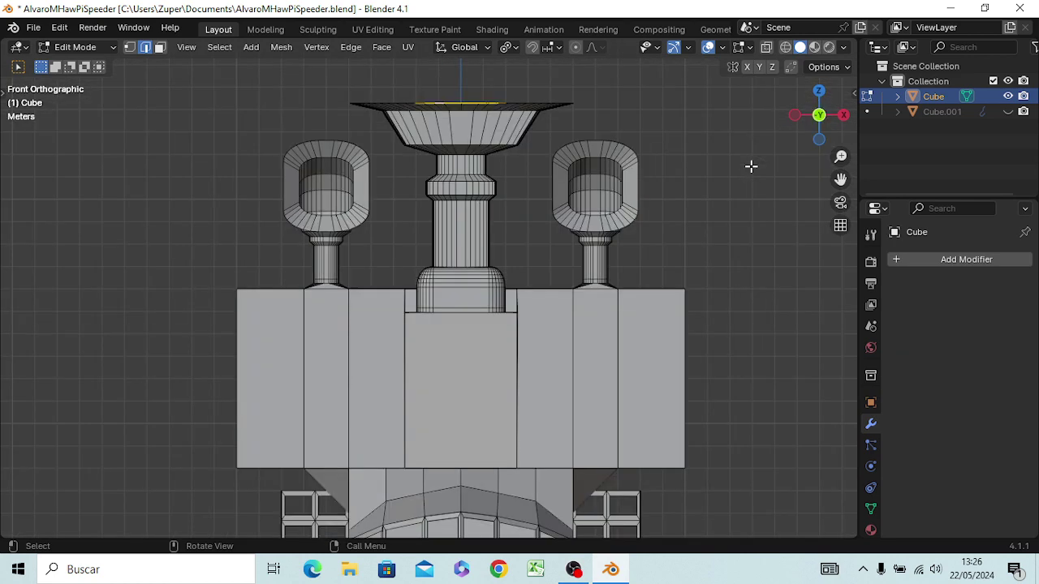
{"action": "mouse_move", "coordinate": [748, 155]}
{"action": "middle_mouse_down"}
{"action": "mouse_move", "coordinate": [714, 132]}
{"action": "mouse_move", "coordinate": [594, 146]}
{"action": "mouse_move", "coordinate": [610, 168]}
{"action": "mouse_move", "coordinate": [598, 147]}
{"action": "middle_mouse_up"}
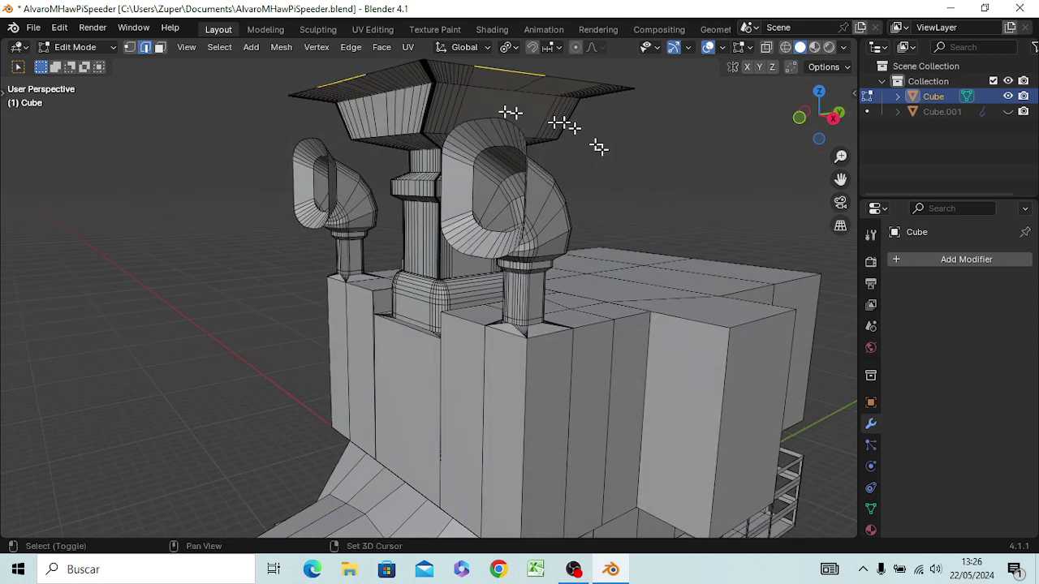
{"action": "left_click", "coordinate": [408, 48]}
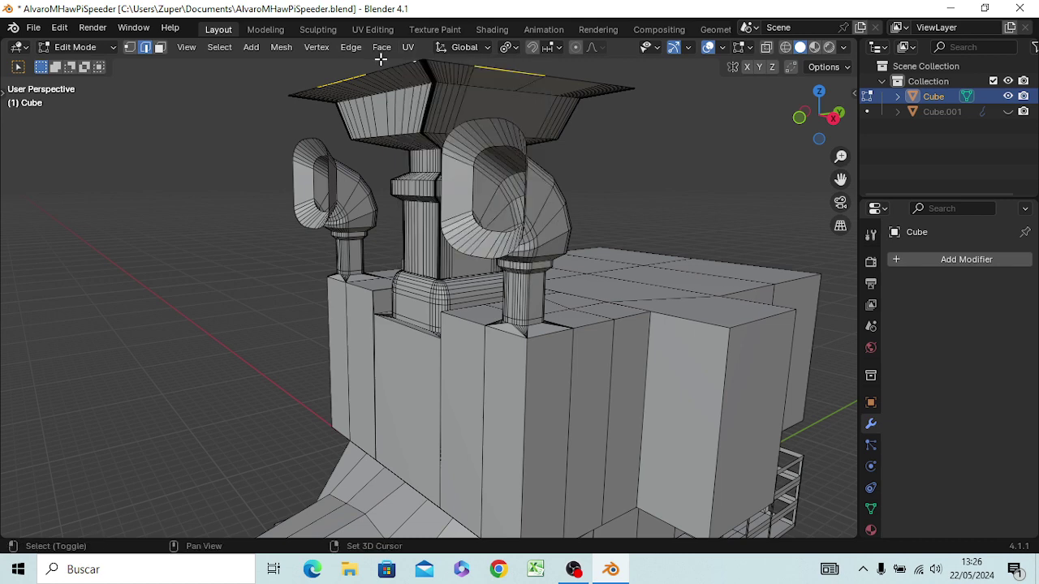
{"action": "scroll", "coordinate": [427, 69], "scroll_direction": "up", "scroll_amount": 3}
{"action": "middle_click_drag", "start_coordinate": [427, 70], "coordinate": [415, 278]}
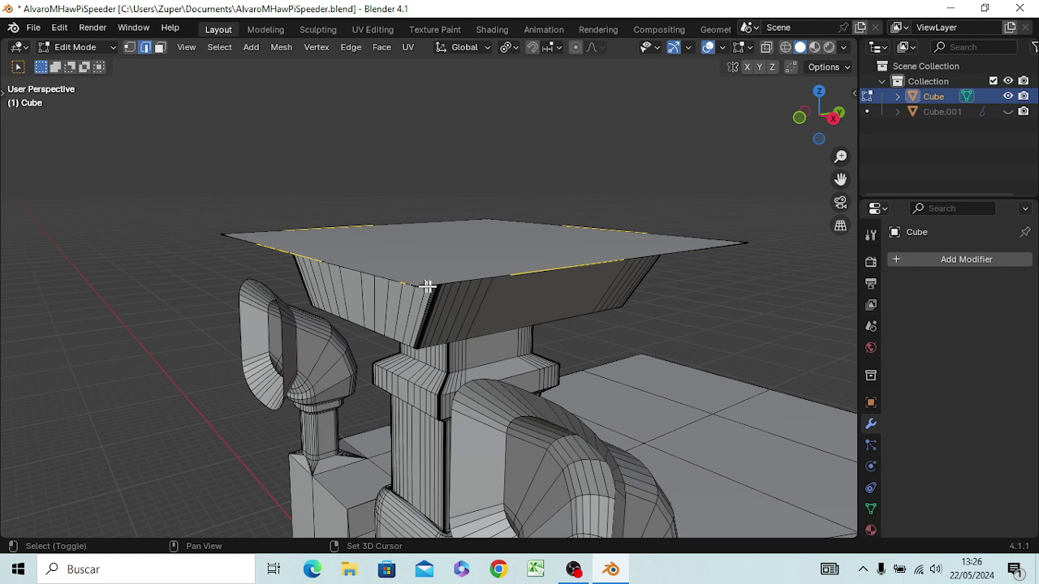
{"action": "key", "text": "b"}
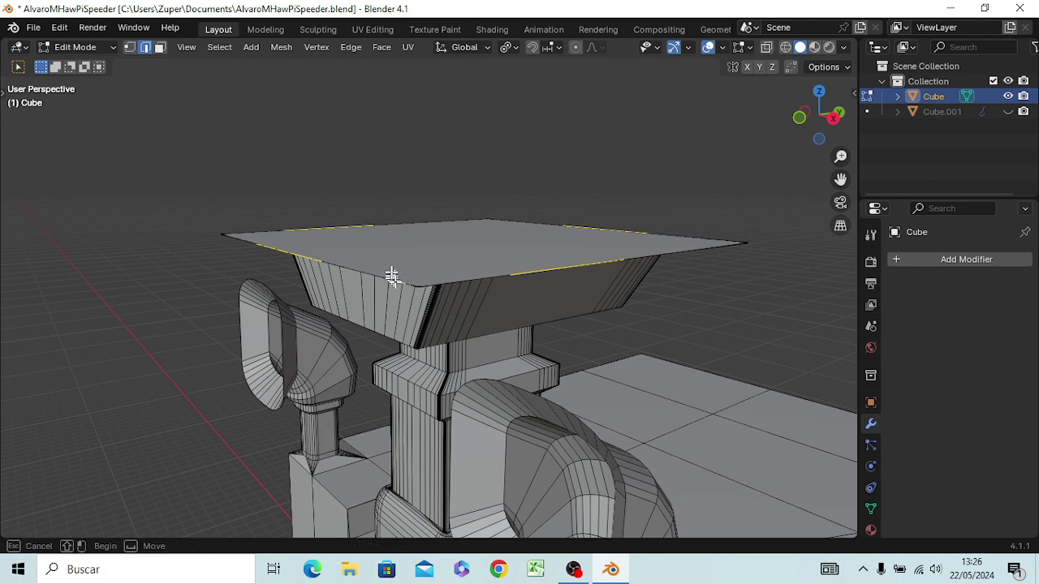
{"action": "left_click_drag", "start_coordinate": [441, 289], "coordinate": [444, 289]}
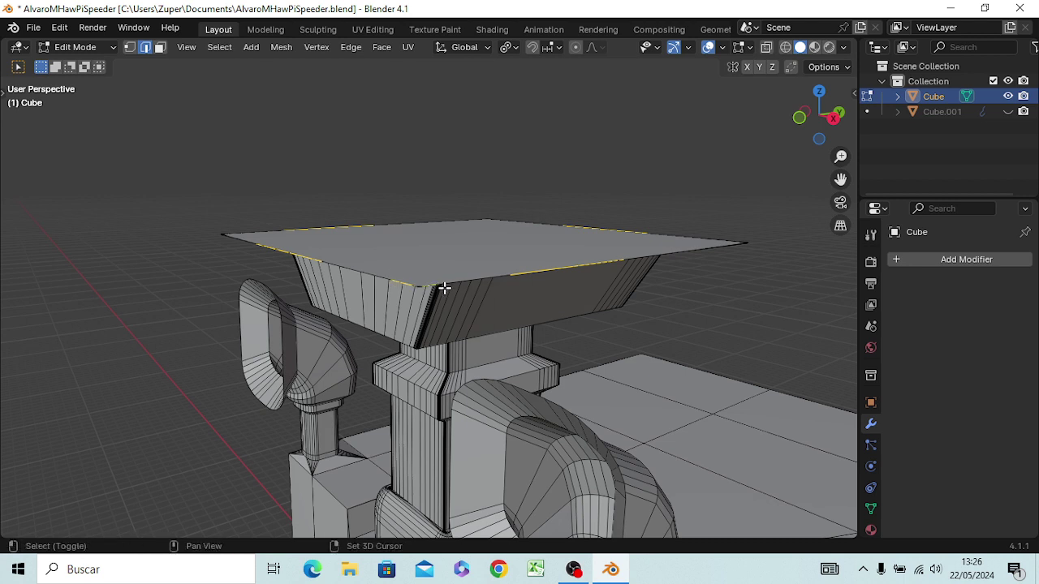
{"action": "key", "text": "b"}
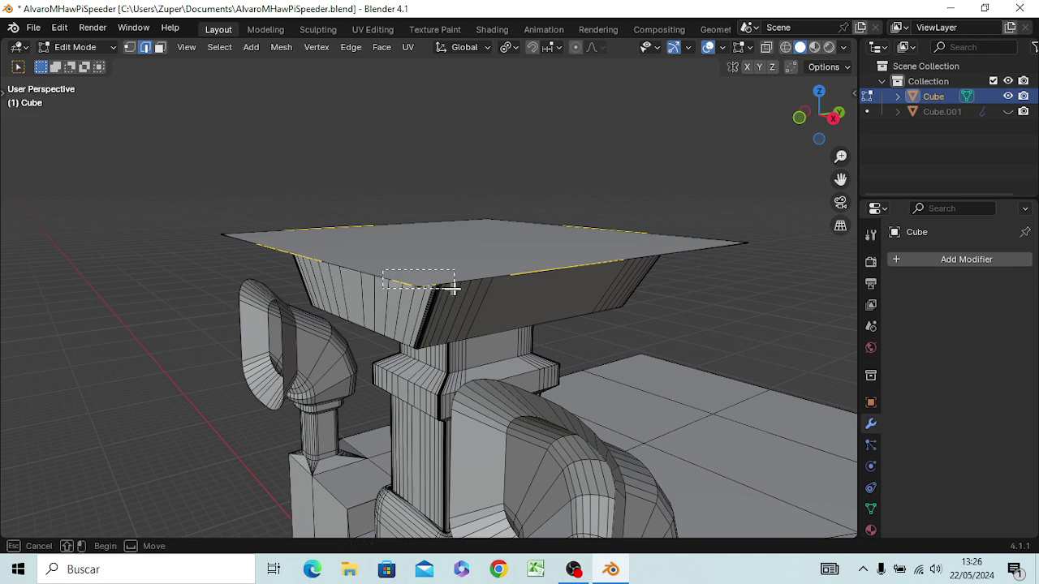
{"action": "left_click_drag", "start_coordinate": [447, 290], "coordinate": [461, 287]}
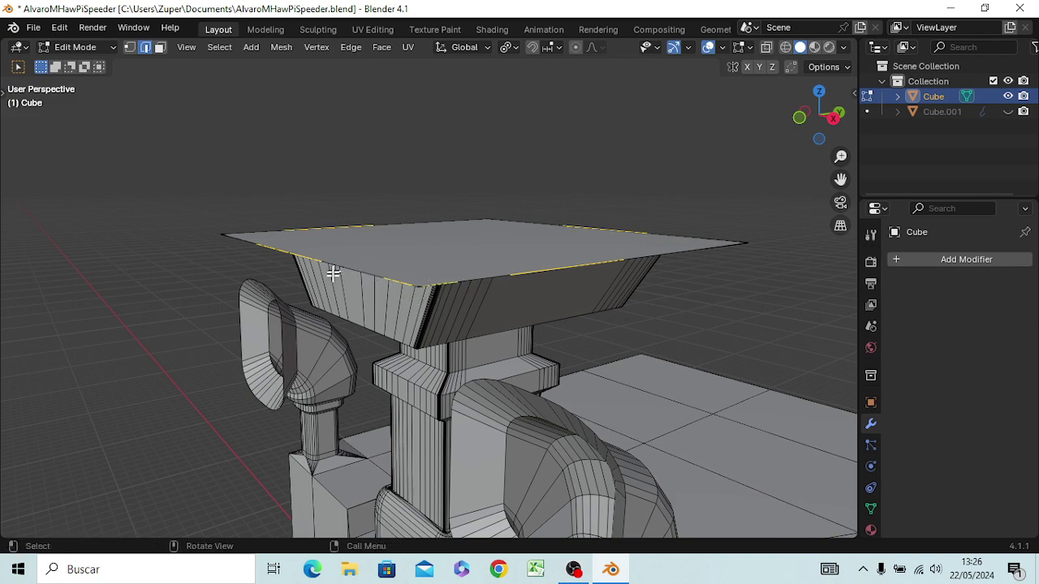
{"action": "mouse_move", "coordinate": [332, 273]}
{"action": "middle_mouse_down"}
{"action": "mouse_move", "coordinate": [418, 307]}
{"action": "mouse_move", "coordinate": [494, 289]}
{"action": "middle_mouse_up"}
{"action": "middle_click_drag", "start_coordinate": [479, 296], "coordinate": [463, 295]}
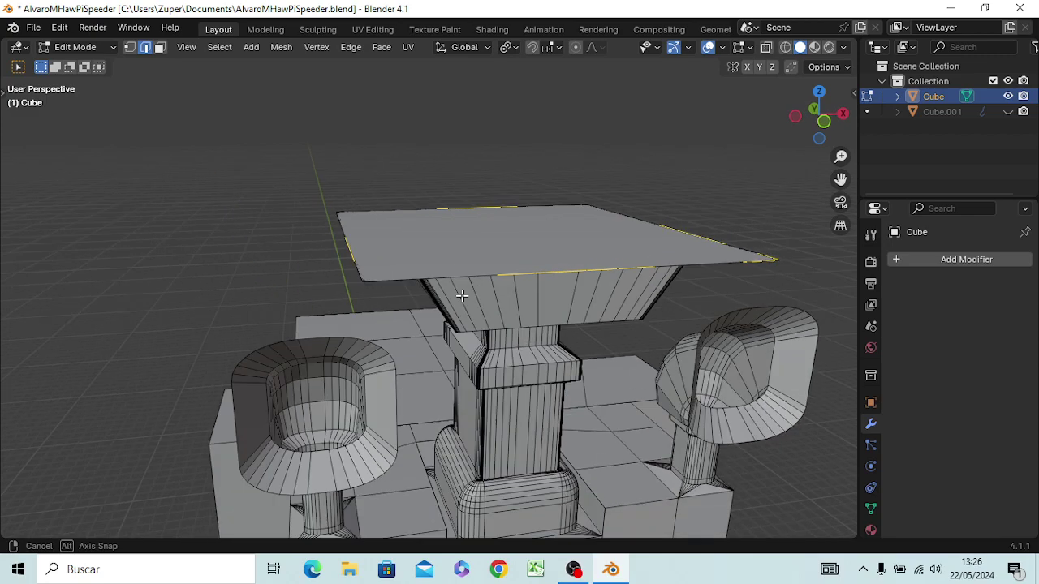
- Add the plate's left side and corner rim edges to the selection
{"action": "left_click", "coordinate": [350, 268], "text": "shift"}
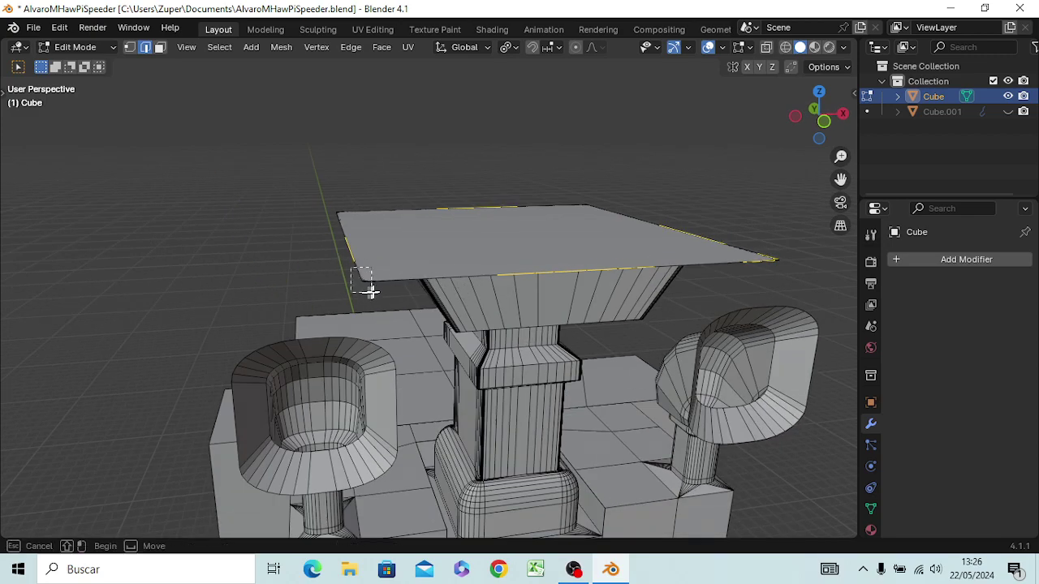
{"action": "mouse_move", "coordinate": [302, 253]}
{"action": "middle_mouse_down"}
{"action": "mouse_move", "coordinate": [371, 295]}
{"action": "mouse_move", "coordinate": [457, 295]}
{"action": "mouse_move", "coordinate": [522, 274]}
{"action": "middle_mouse_up"}
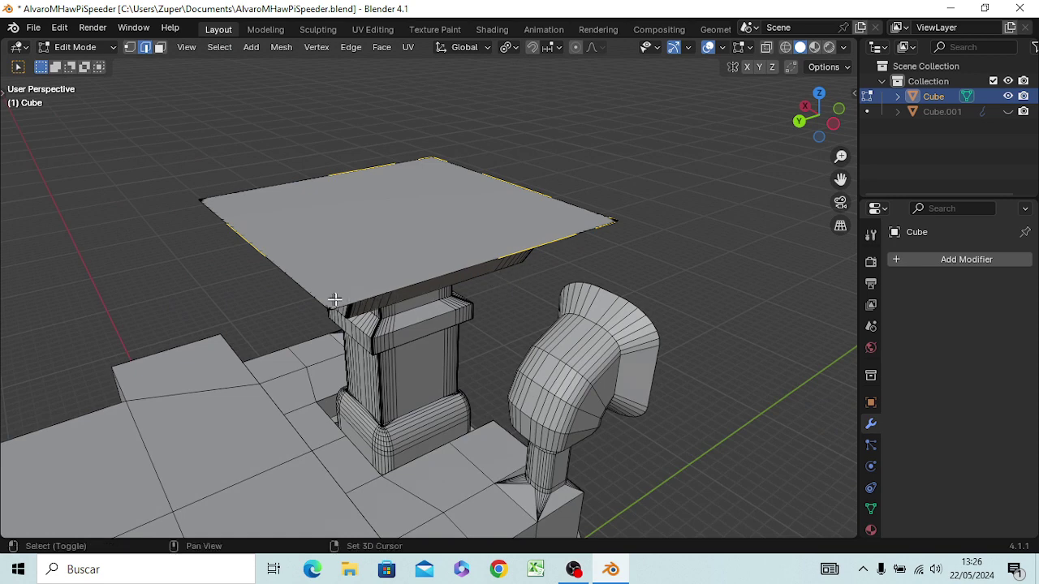
{"action": "middle_click_drag", "start_coordinate": [361, 292], "coordinate": [357, 313]}
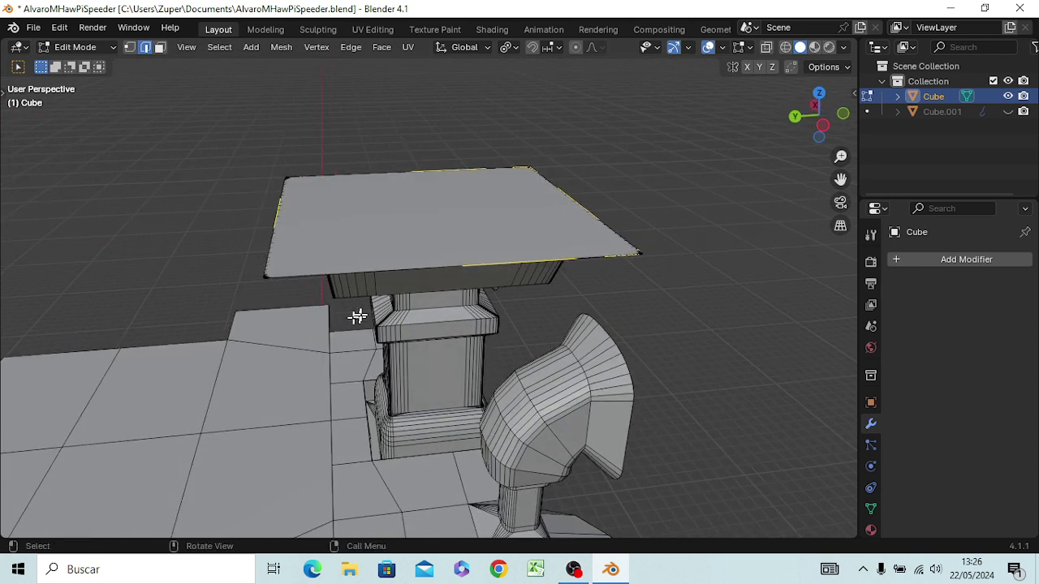
{"action": "left_click_drag", "start_coordinate": [244, 252], "coordinate": [299, 293]}
{"action": "middle_click_drag", "start_coordinate": [260, 253], "coordinate": [374, 301]}
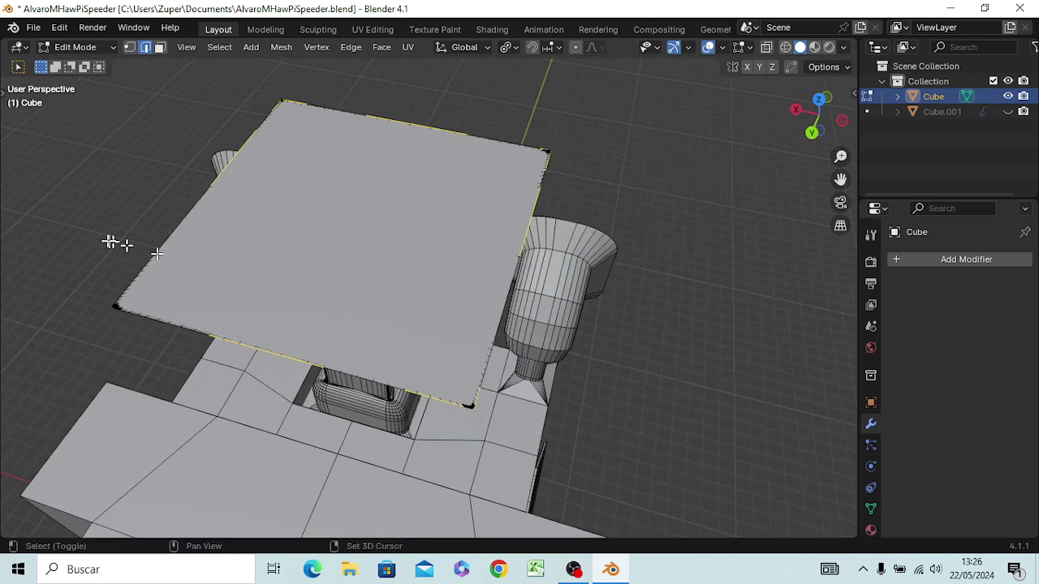
{"action": "left_click_drag", "start_coordinate": [97, 278], "coordinate": [154, 330], "text": "shift"}
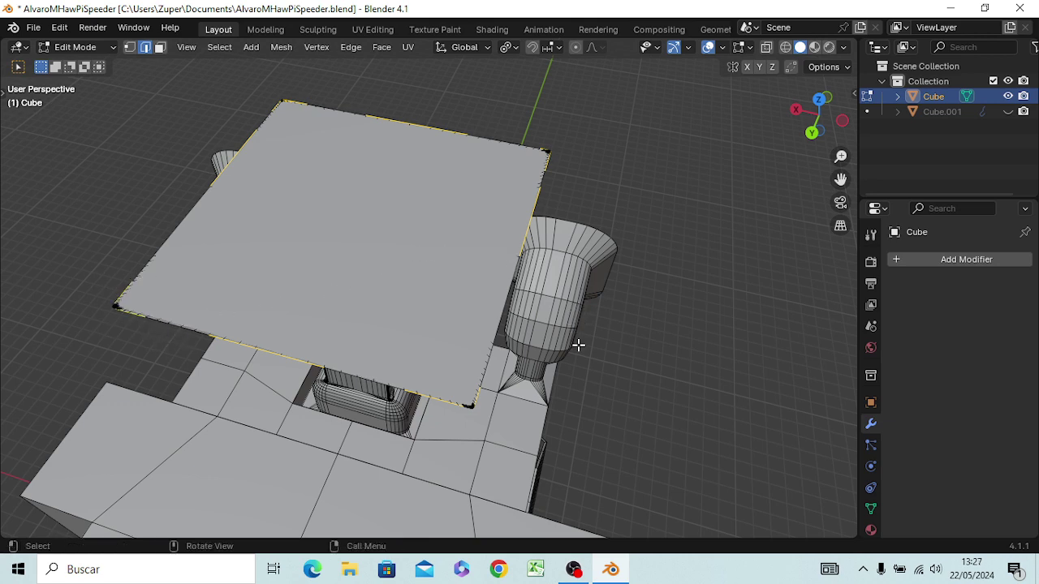
{"action": "mouse_move", "coordinate": [578, 345]}
{"action": "middle_mouse_down"}
{"action": "mouse_move", "coordinate": [259, 235]}
{"action": "mouse_move", "coordinate": [269, 233]}
{"action": "middle_mouse_up"}
{"action": "key", "text": "KP_1"}
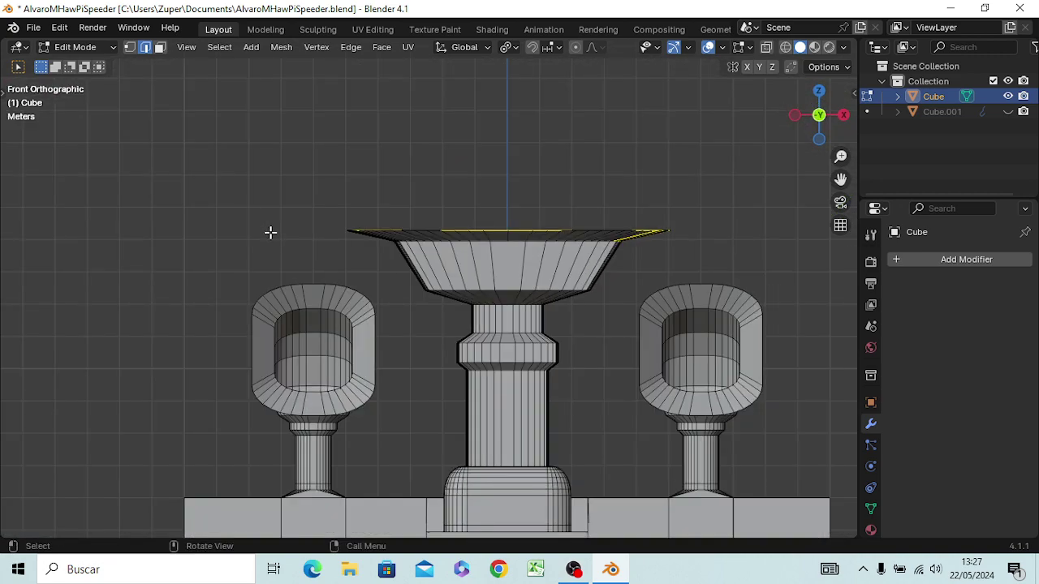
- Raise the selected rim edges along Z and taper them inward to about 0.42
{"action": "key", "text": "g"}
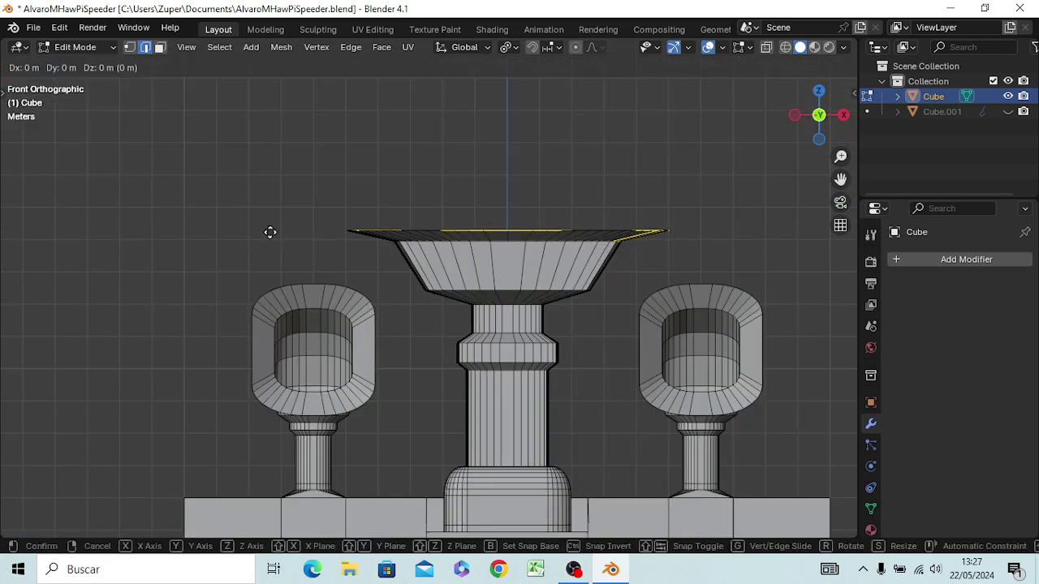
{"action": "key", "text": "z"}
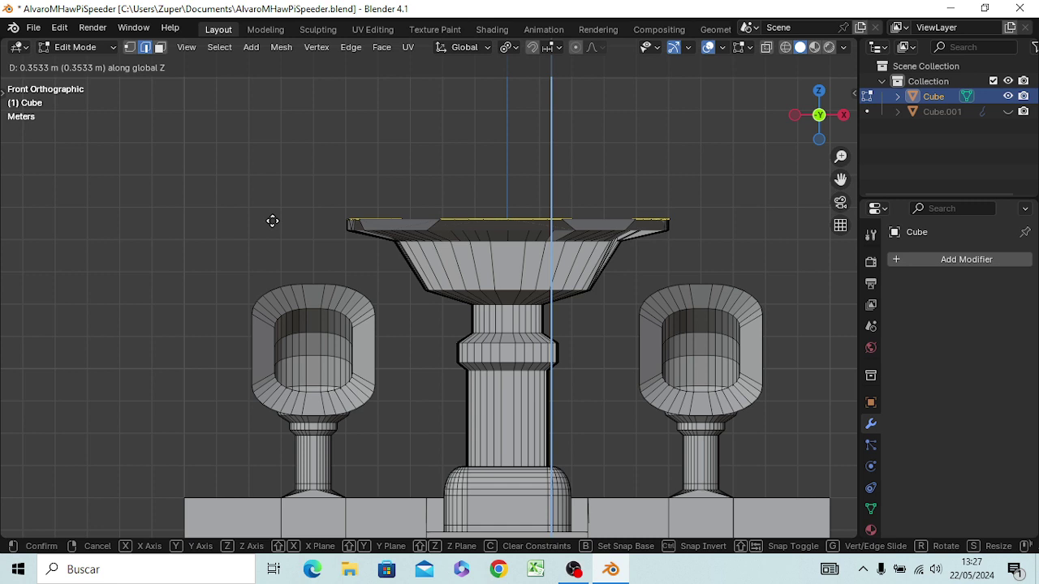
{"action": "key", "text": "Escape"}
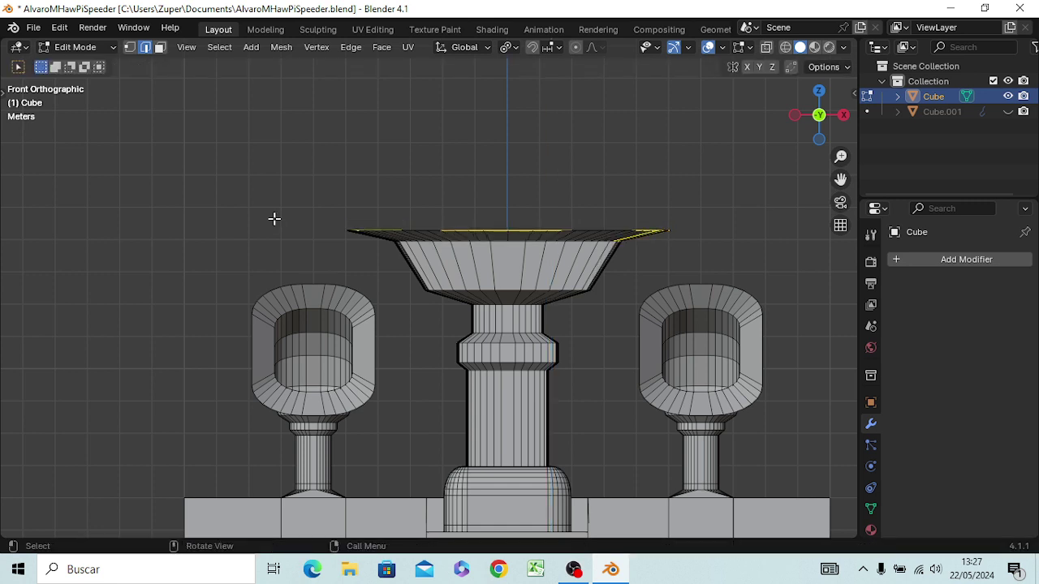
{"action": "key", "text": "g"}
{"action": "key", "text": "z"}
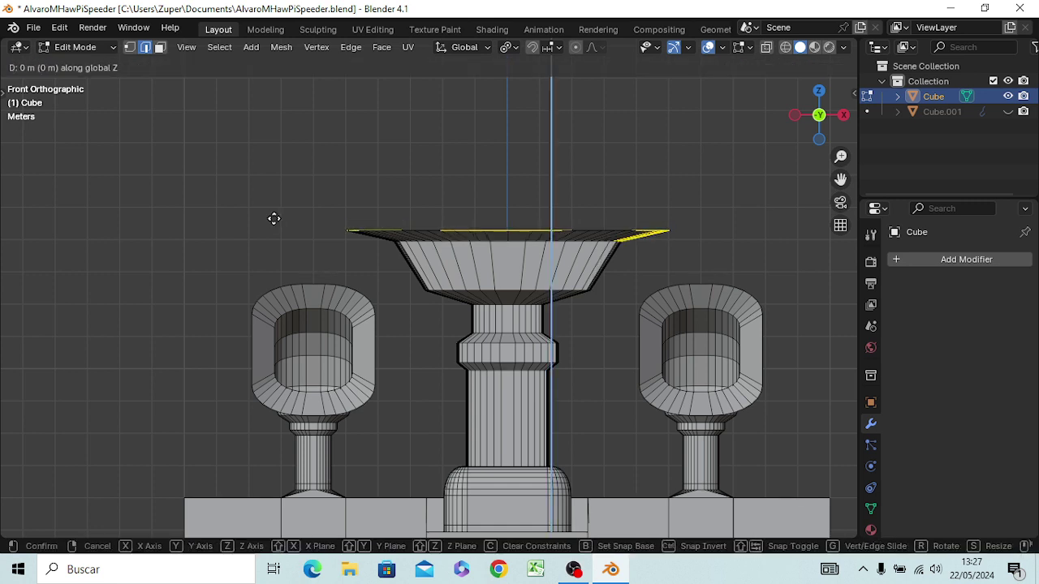
{"action": "left_click", "coordinate": [276, 207]}
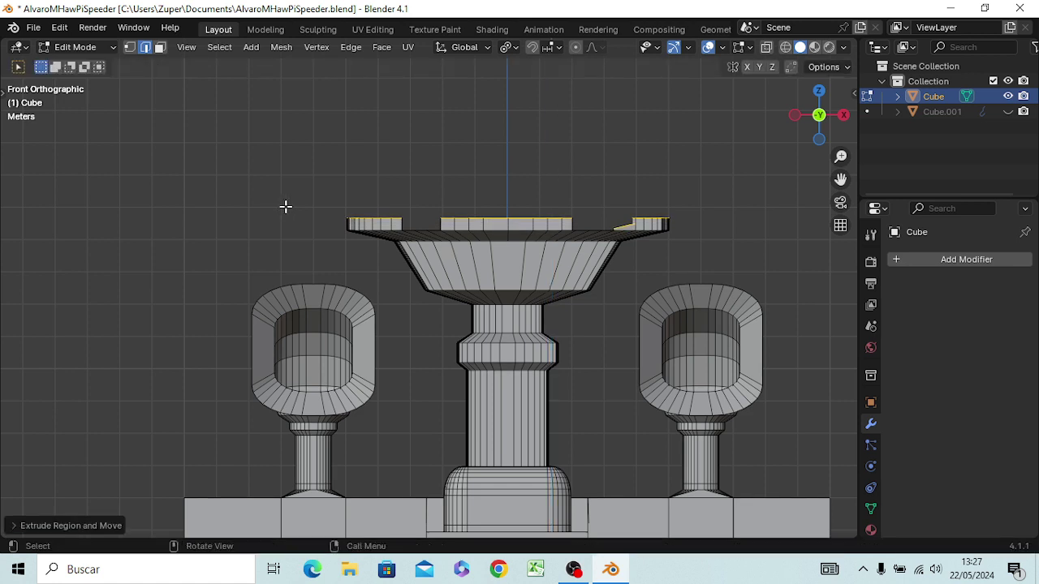
{"action": "key", "text": "s"}
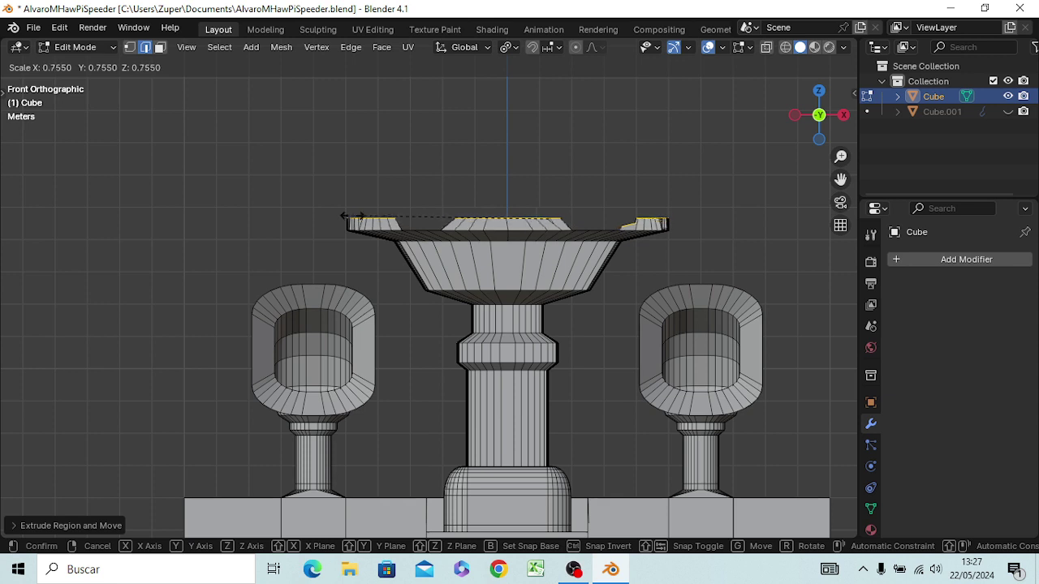
{"action": "left_click", "coordinate": [440, 214]}
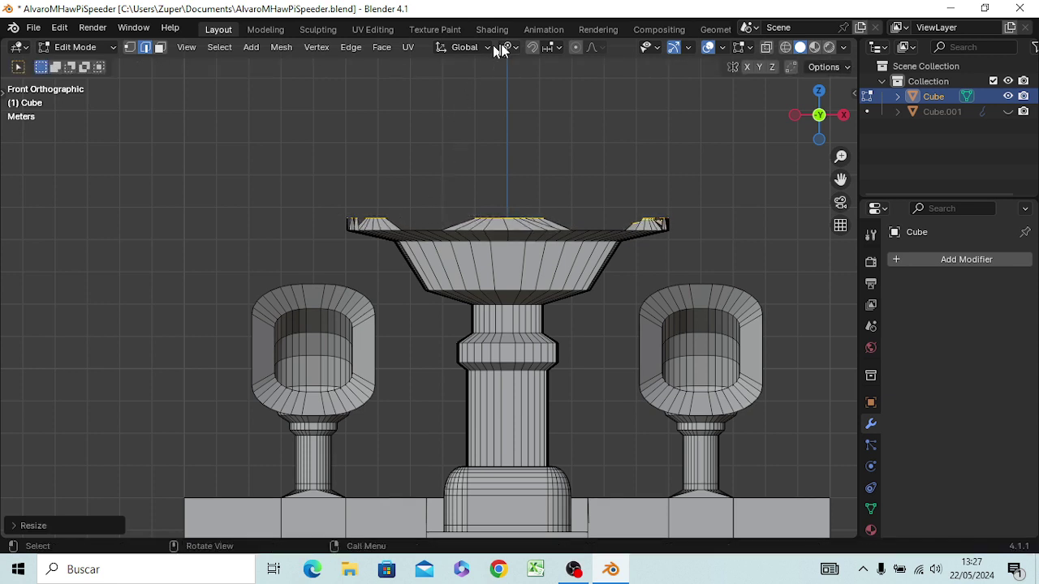
- Try rim resizes around the Bounding Box Center pivot, then undo both
{"action": "left_click", "coordinate": [517, 47]}
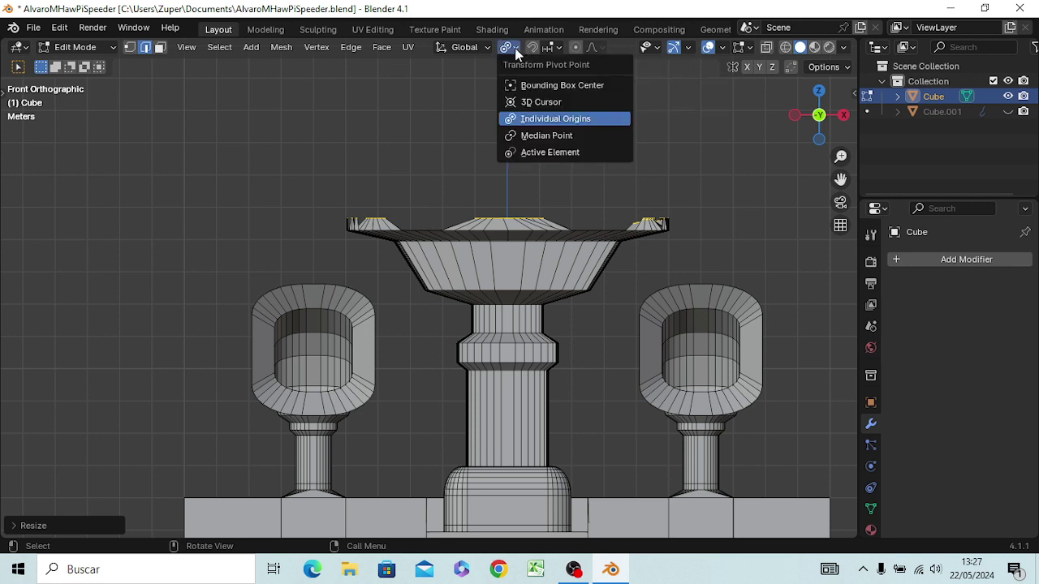
{"action": "left_click", "coordinate": [527, 87]}
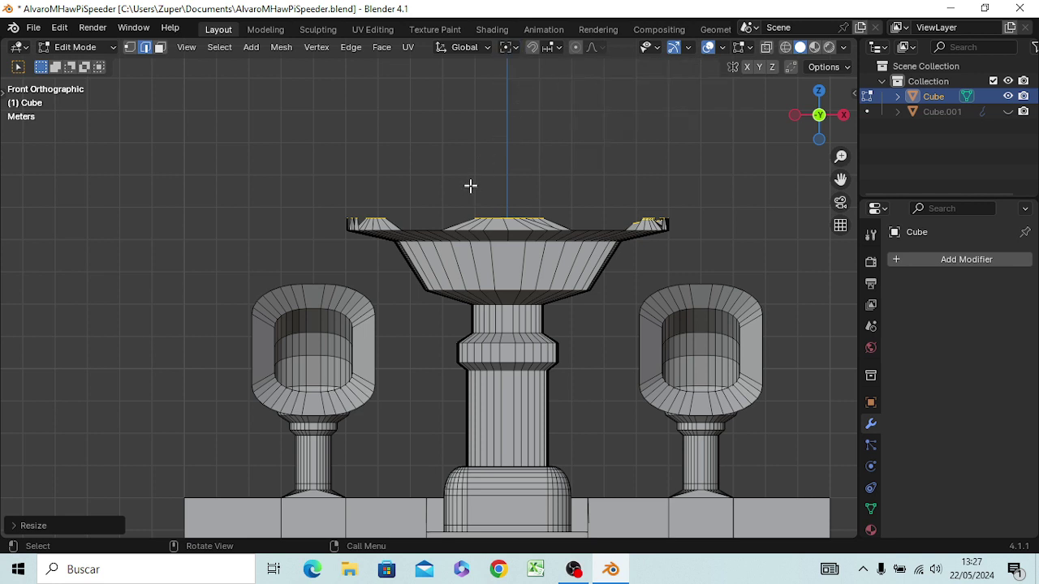
{"action": "key", "text": "s"}
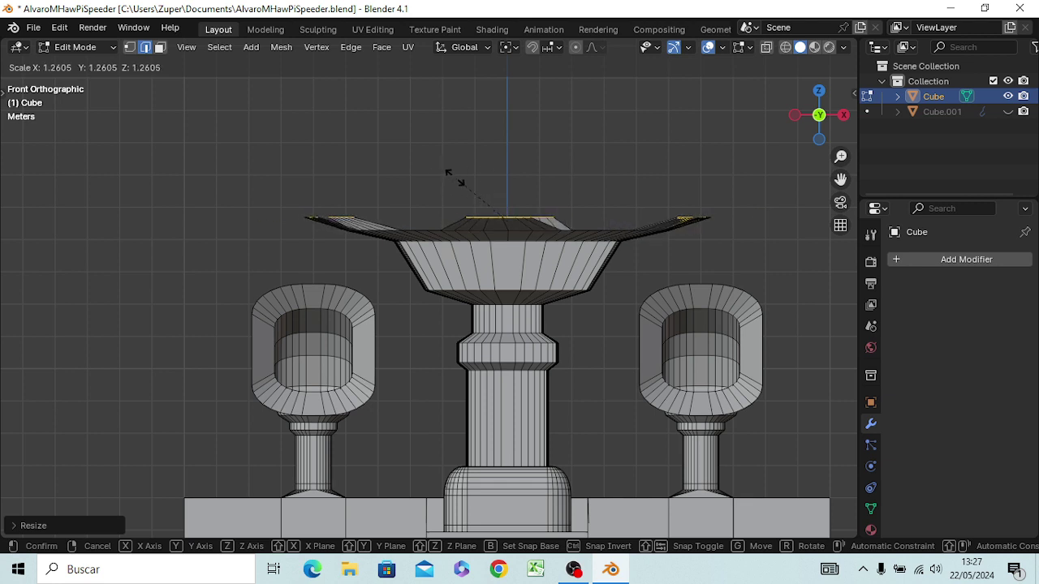
{"action": "left_click", "coordinate": [456, 179]}
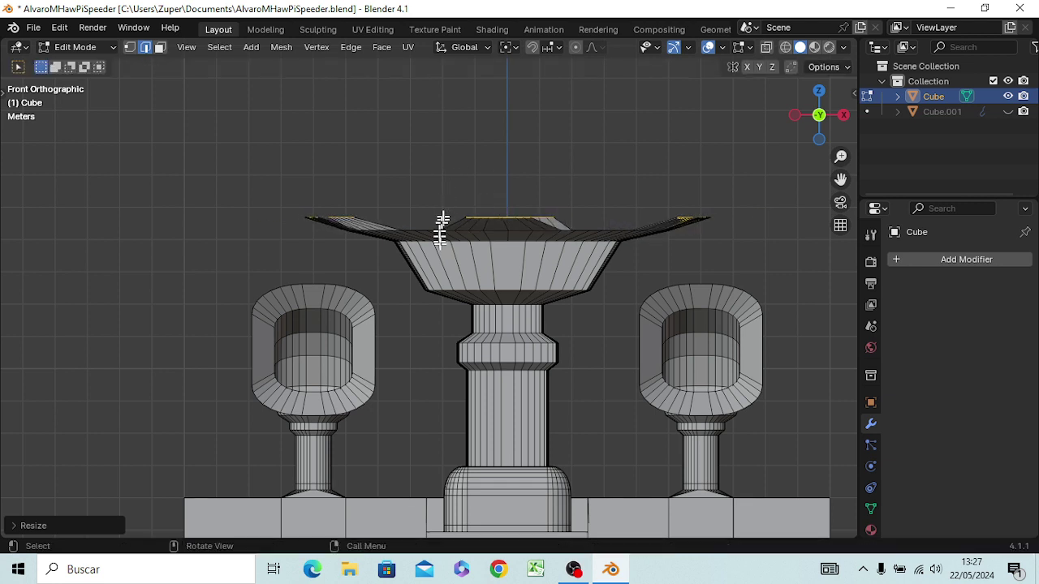
{"action": "key", "text": "s"}
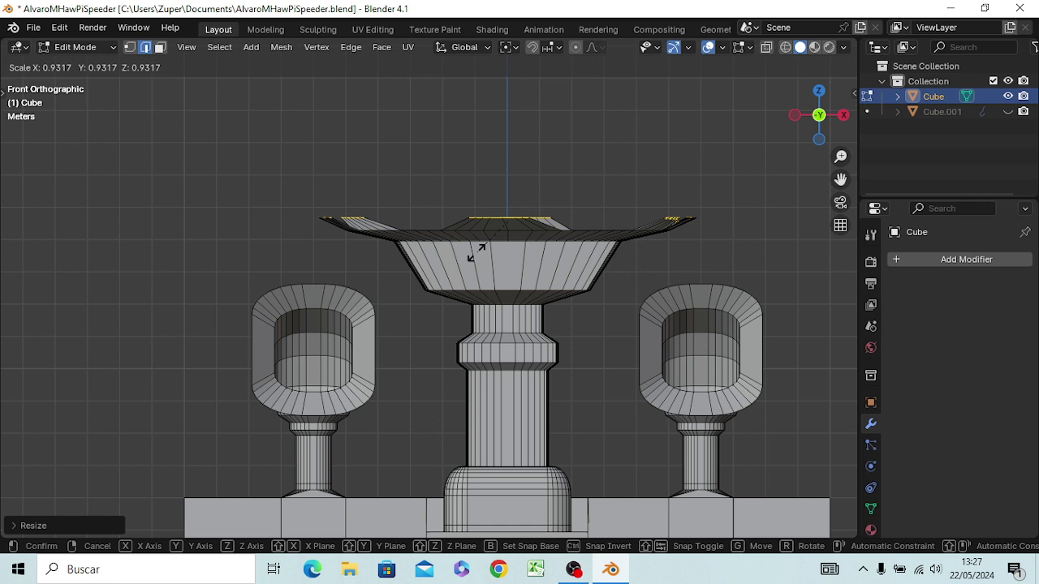
{"action": "key", "text": "x"}
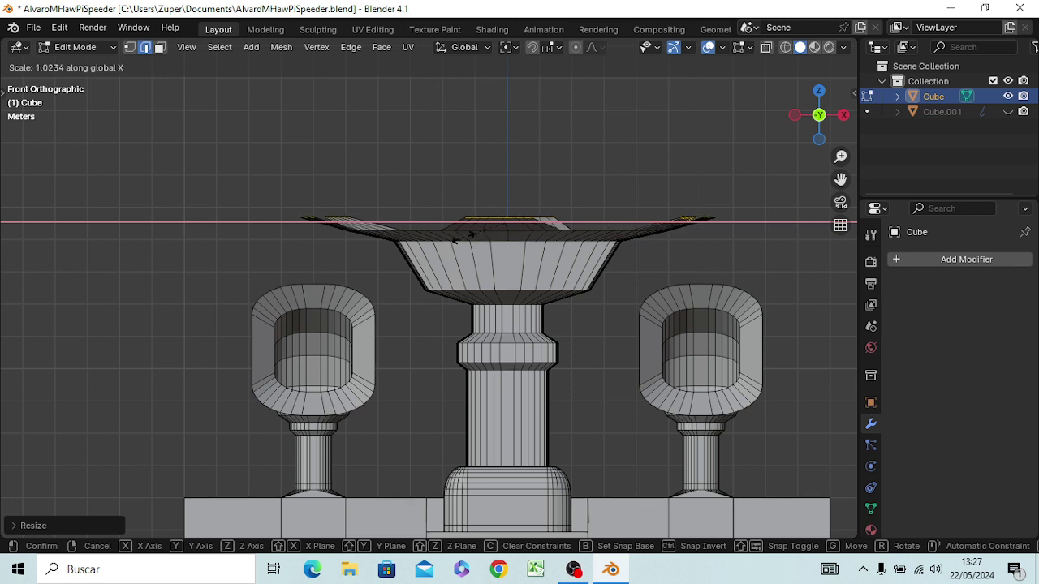
{"action": "left_click", "coordinate": [467, 236]}
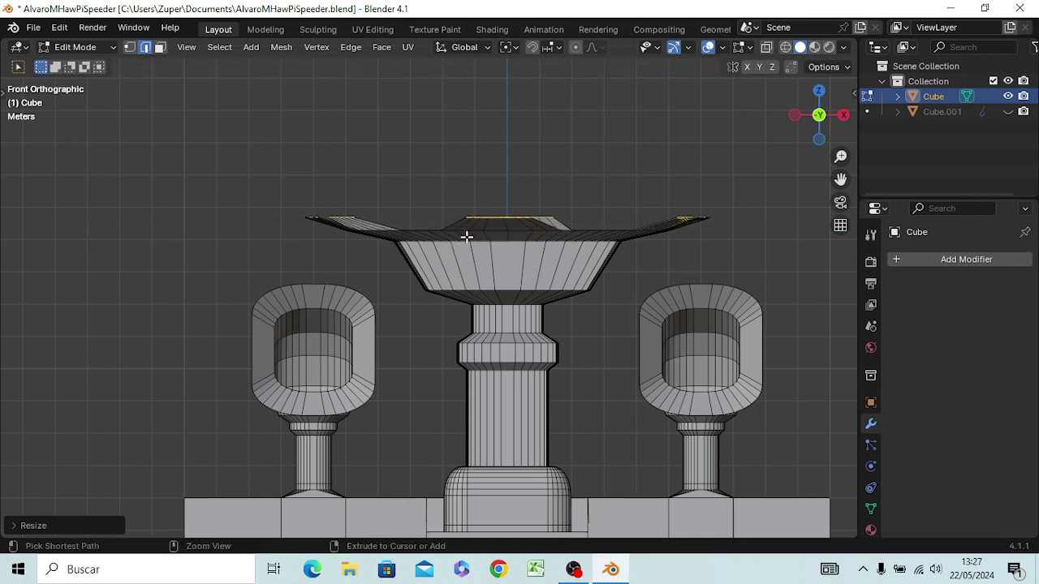
{"action": "key", "text": "ctrl+z"}
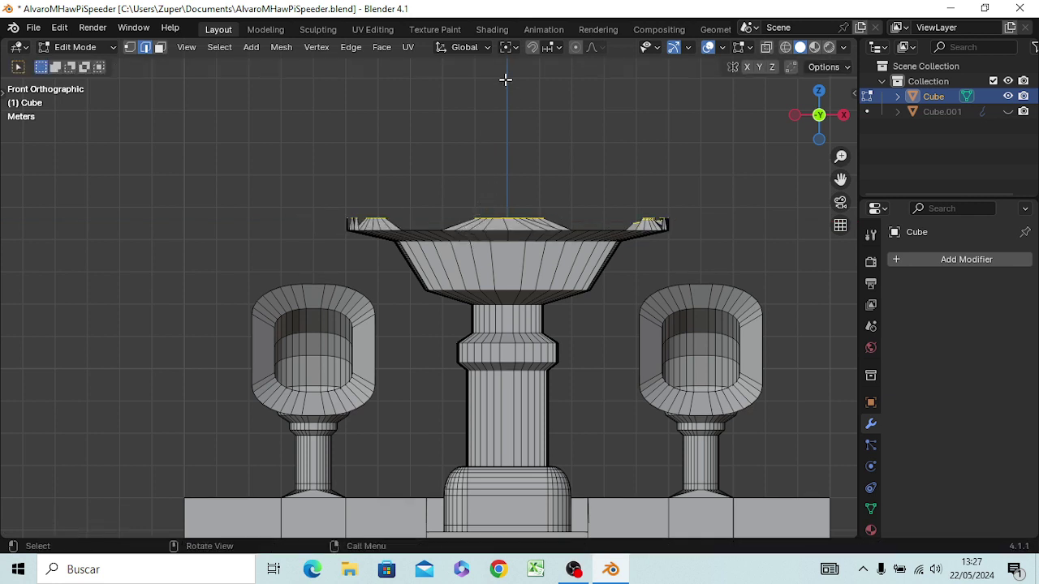
{"action": "key", "text": "ctrl+z"}
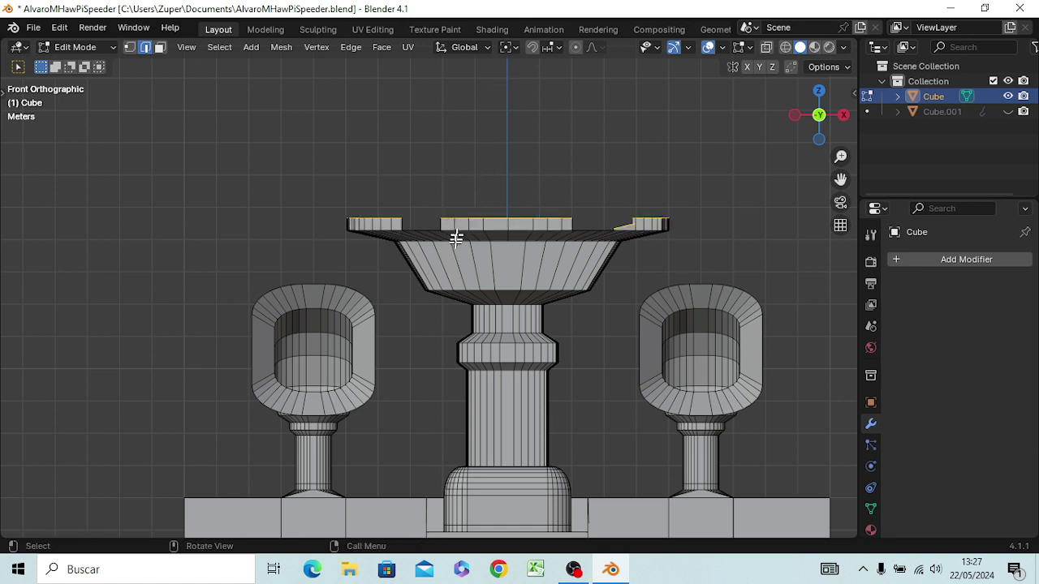
- With Individual Origins pivot, scale the rim blocks to 0.277 along X
{"action": "left_click", "coordinate": [516, 47]}
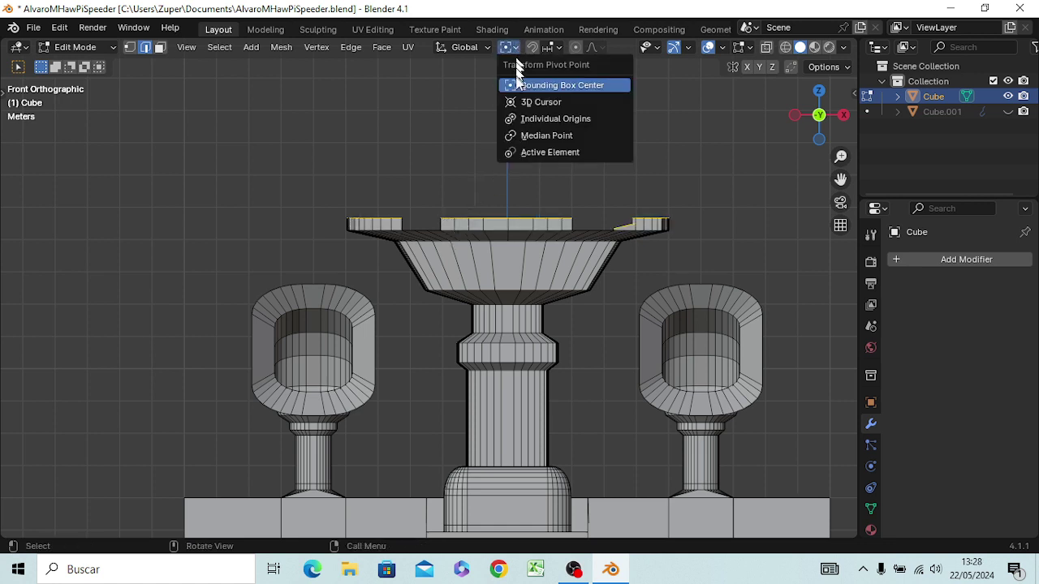
{"action": "mouse_move", "coordinate": [555, 118]}
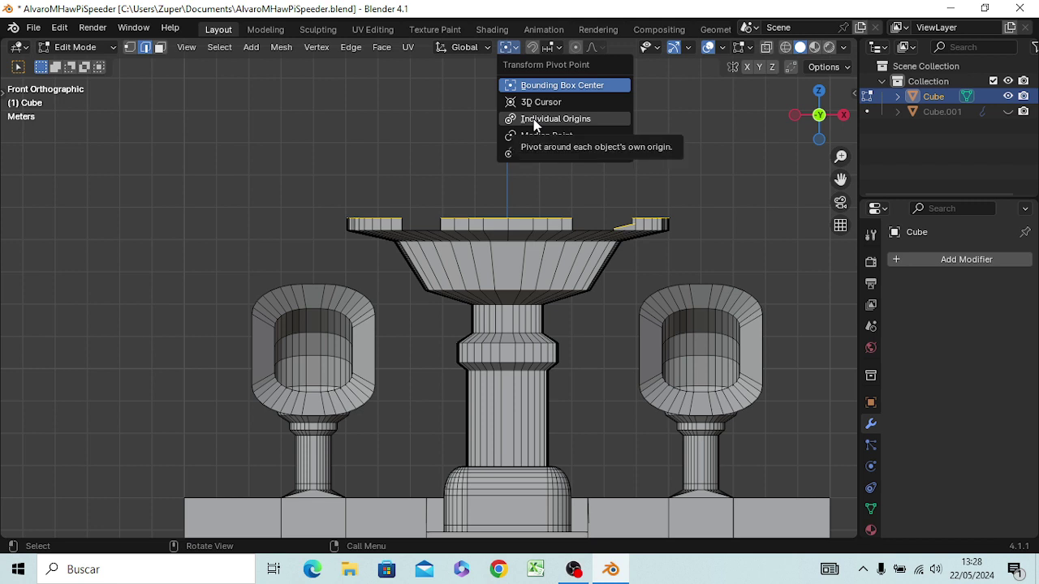
{"action": "left_click", "coordinate": [534, 119]}
{"action": "key", "text": "s"}
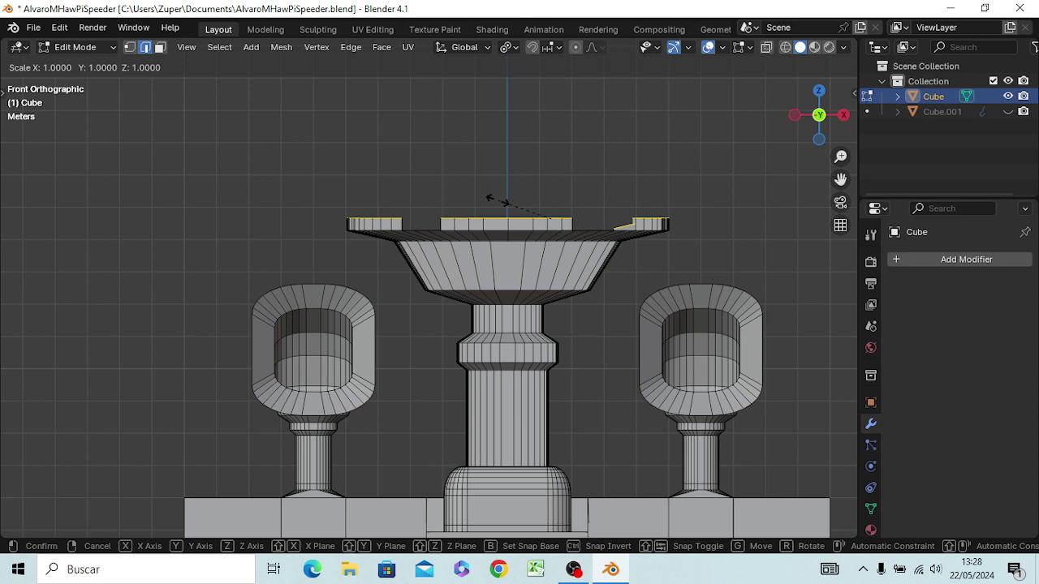
{"action": "key", "text": "x"}
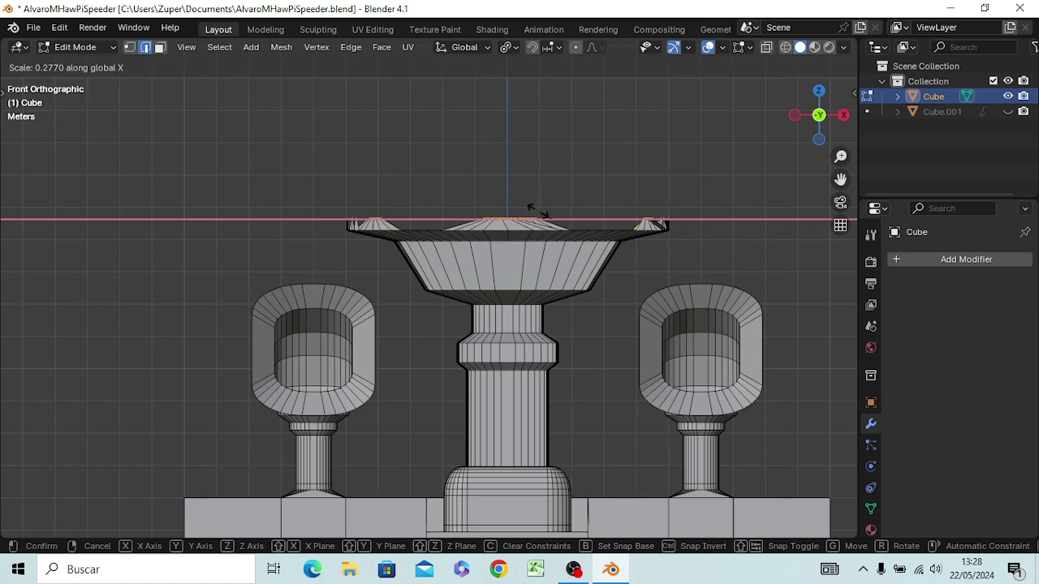
{"action": "left_click", "coordinate": [537, 211]}
{"action": "mouse_move", "coordinate": [538, 225]}
{"action": "middle_mouse_down"}
{"action": "mouse_move", "coordinate": [510, 283]}
{"action": "mouse_move", "coordinate": [446, 312]}
{"action": "mouse_move", "coordinate": [413, 365]}
{"action": "mouse_move", "coordinate": [343, 371]}
{"action": "mouse_move", "coordinate": [370, 355]}
{"action": "middle_mouse_up"}
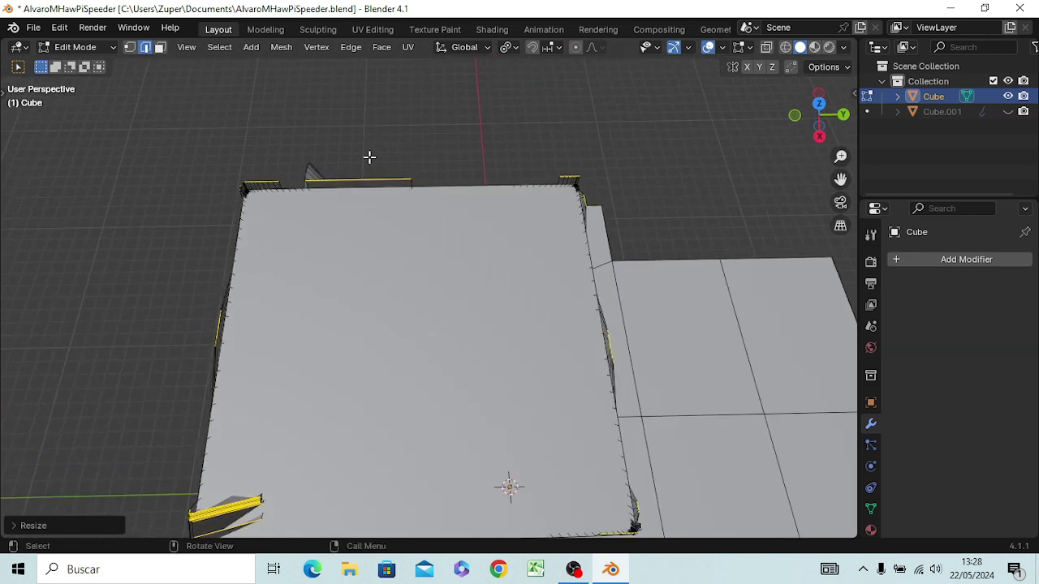
- Undo the X narrowing and set the pivot point to Bounding Box Center
{"action": "key", "text": "ctrl+z"}
{"action": "key", "text": "ctrl+z"}
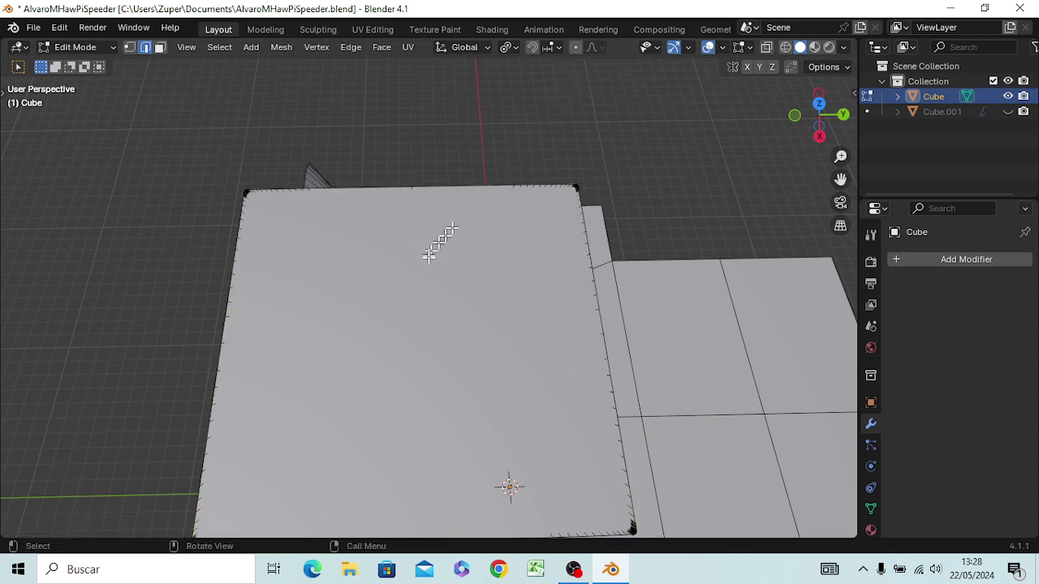
{"action": "mouse_move", "coordinate": [441, 244]}
{"action": "middle_mouse_down"}
{"action": "mouse_move", "coordinate": [538, 181]}
{"action": "mouse_move", "coordinate": [554, 133]}
{"action": "mouse_move", "coordinate": [591, 154]}
{"action": "middle_mouse_up"}
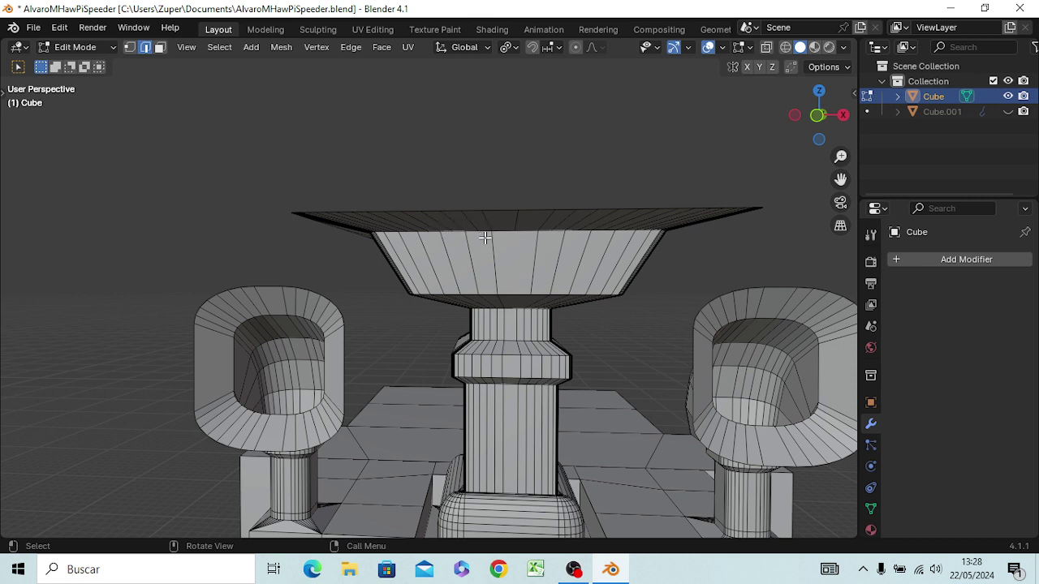
{"action": "key", "text": "alt"}
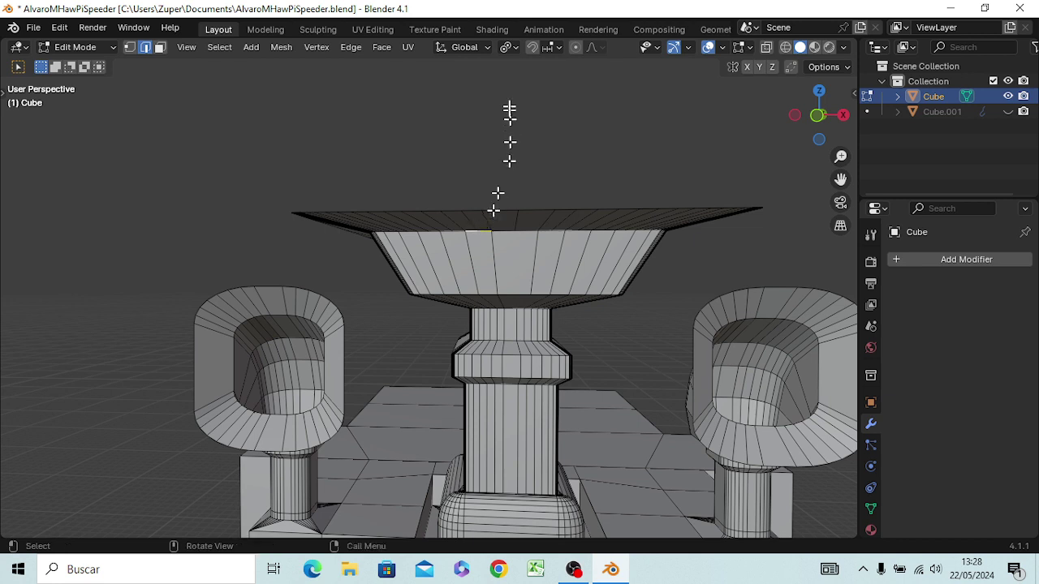
{"action": "left_click", "coordinate": [510, 49]}
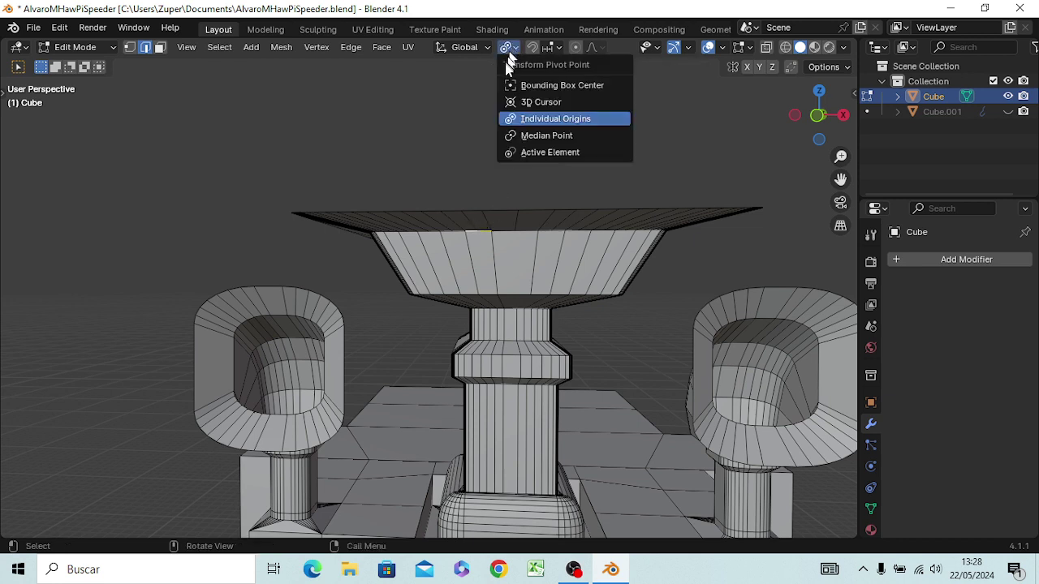
{"action": "left_click", "coordinate": [508, 85]}
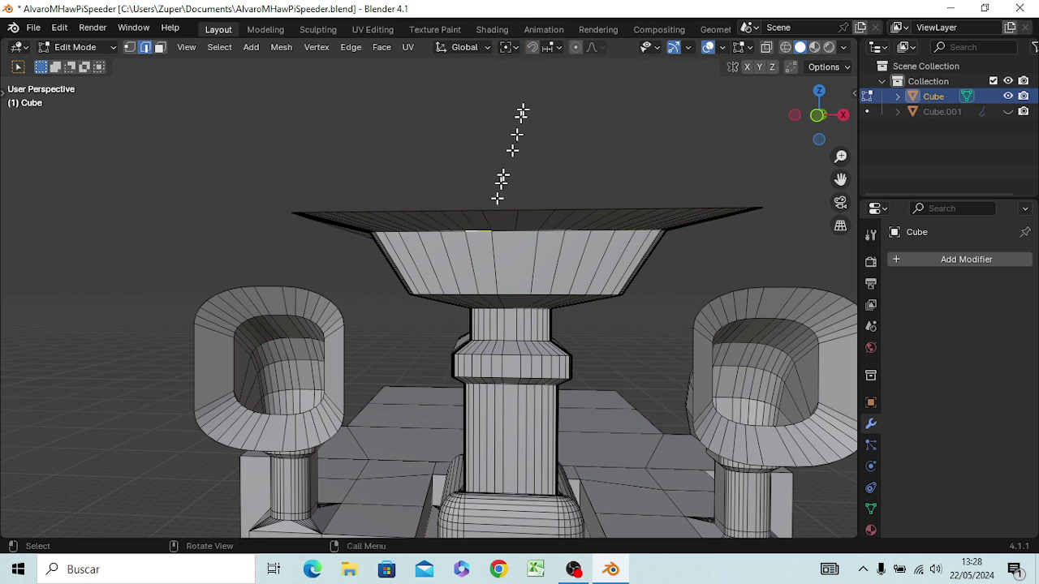
- Alt-select the bowl's inner rim edge loop and switch to front view
{"action": "key", "text": "alt"}
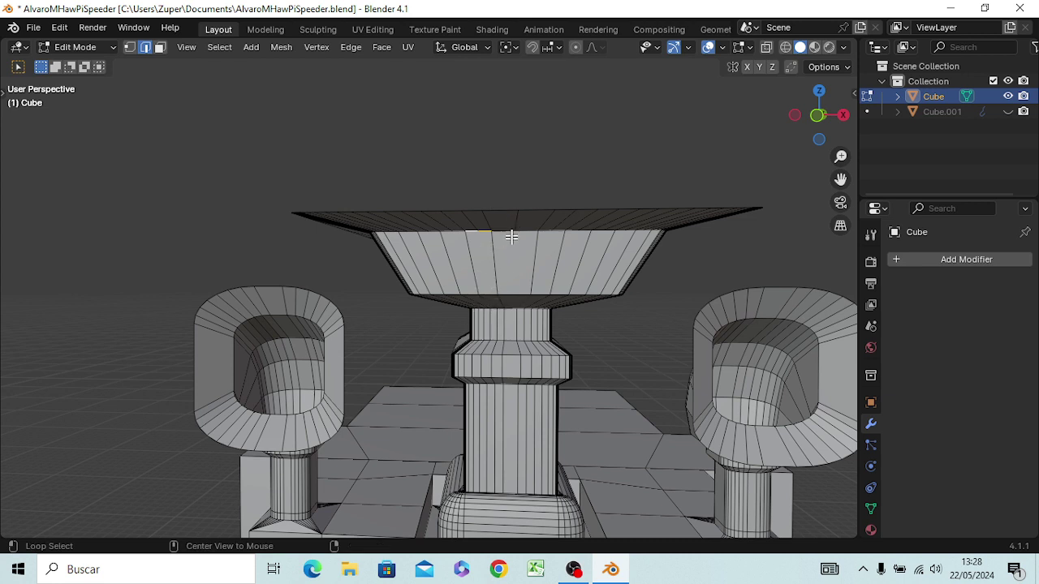
{"action": "left_click", "coordinate": [512, 234], "text": "alt"}
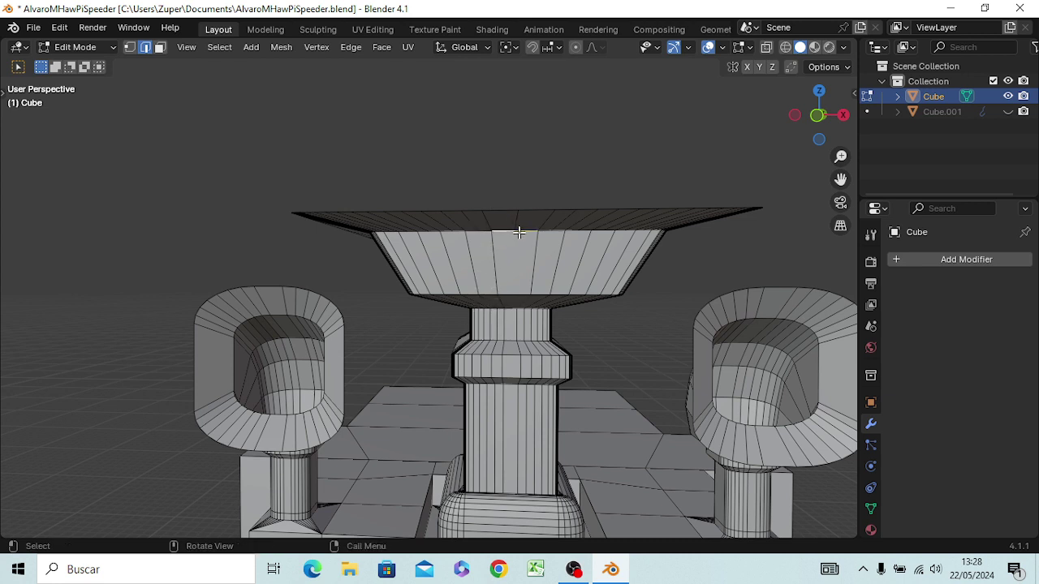
{"action": "left_click", "coordinate": [479, 230], "text": "alt"}
{"action": "key", "text": "KP_1"}
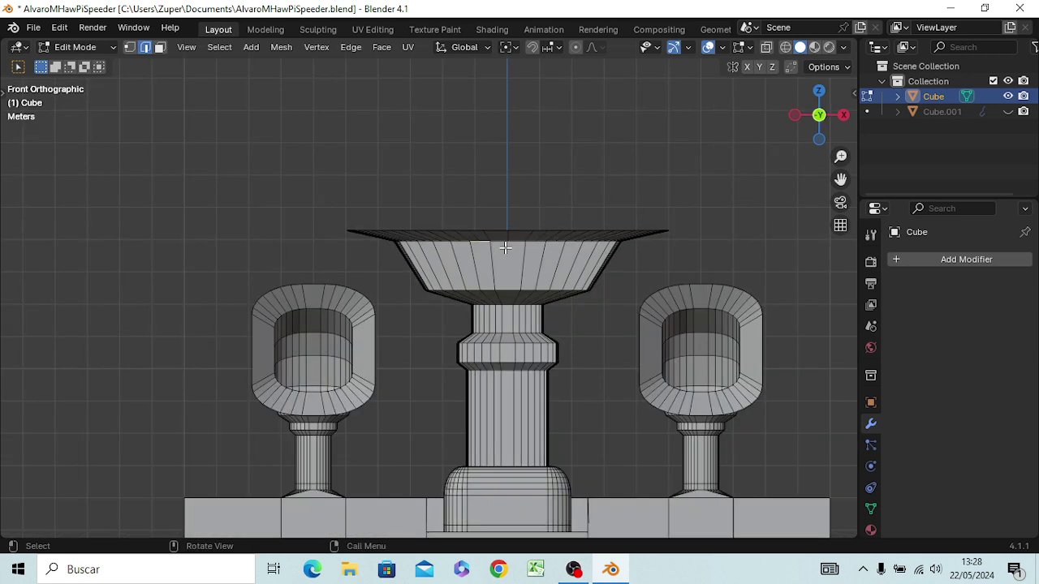
- Switch to wireframe shading and lower the bowl's inner rim loop about 0.85 m
{"action": "key", "text": "z"}
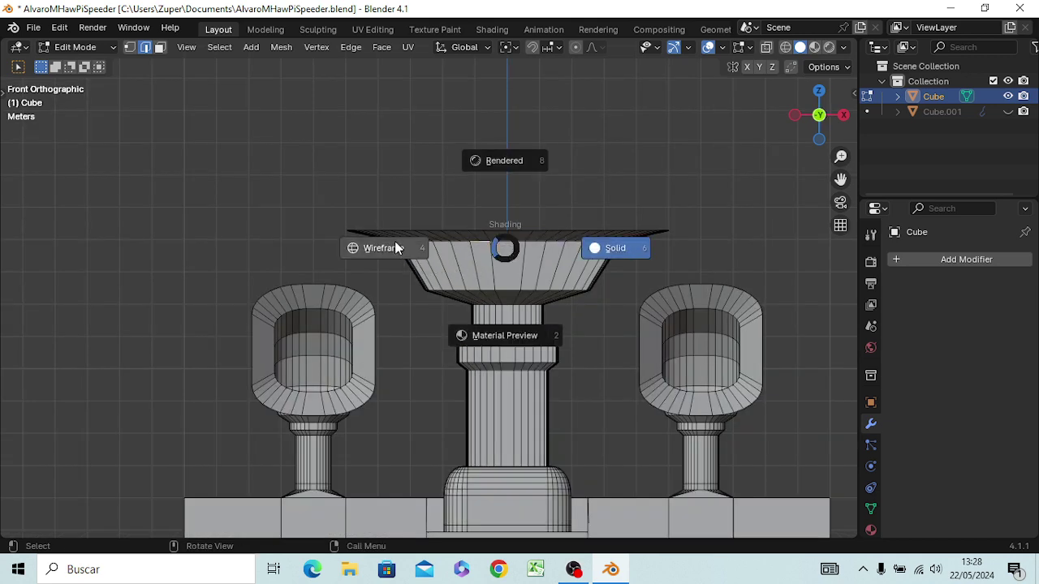
{"action": "left_click", "coordinate": [395, 242]}
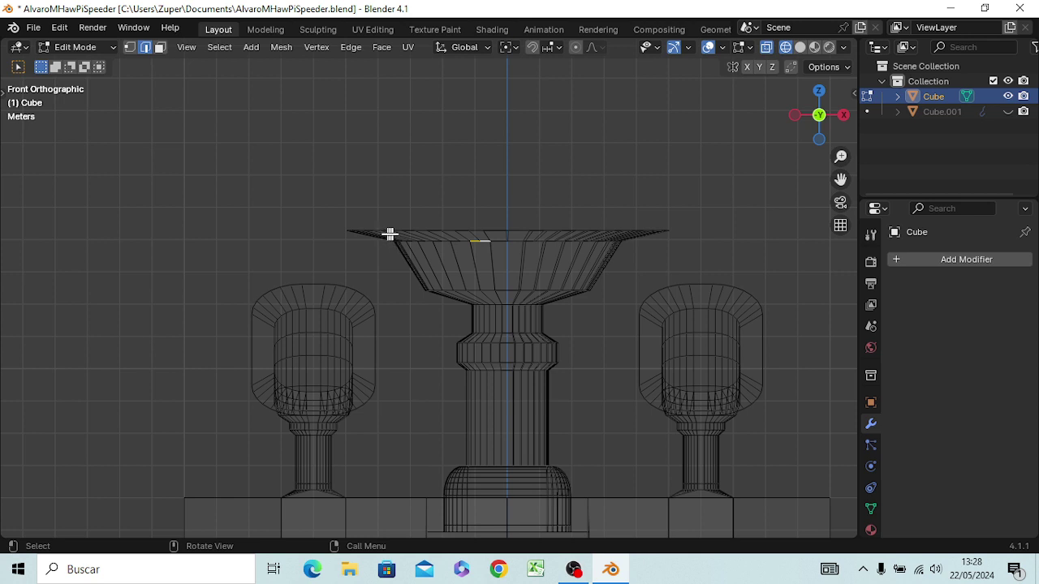
{"action": "key", "text": "b"}
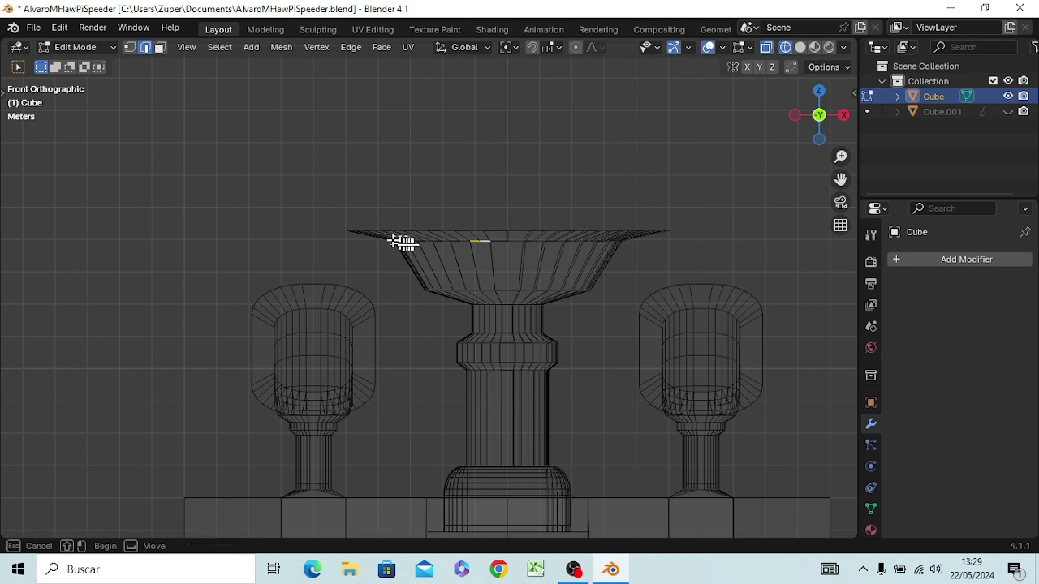
{"action": "left_click_drag", "start_coordinate": [390, 237], "coordinate": [631, 246]}
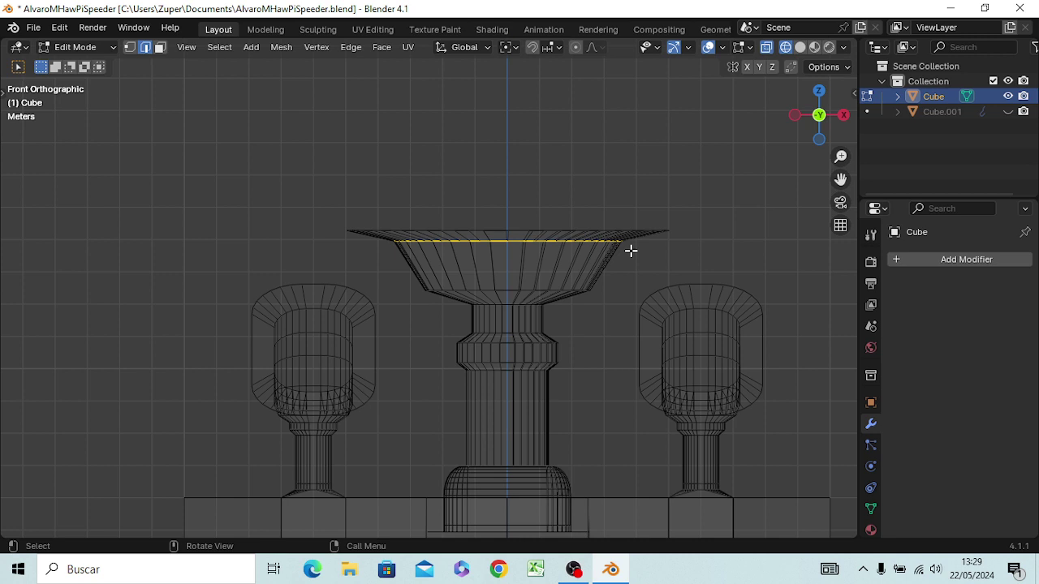
{"action": "key", "text": "g"}
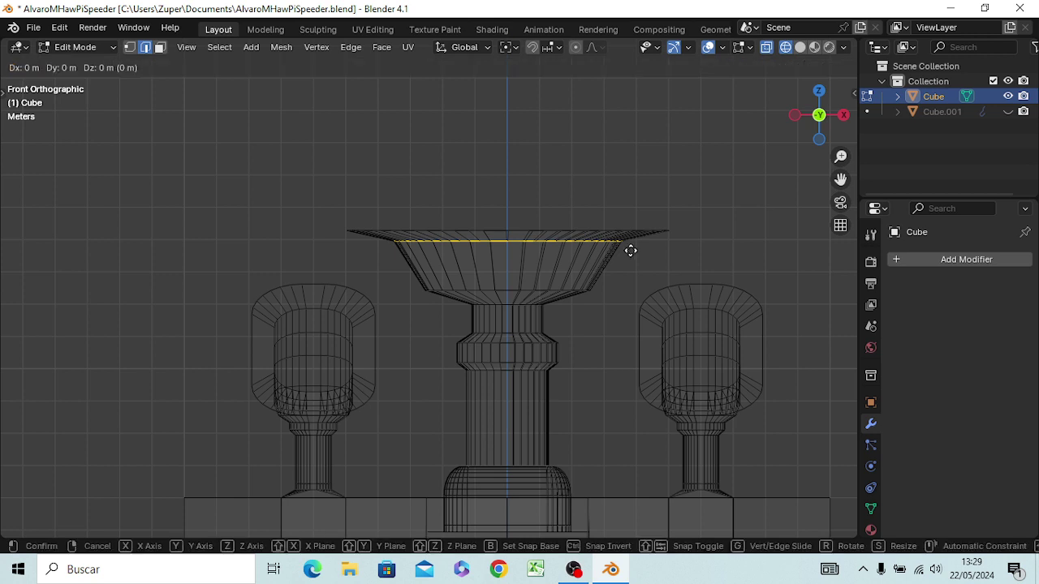
{"action": "key", "text": "z"}
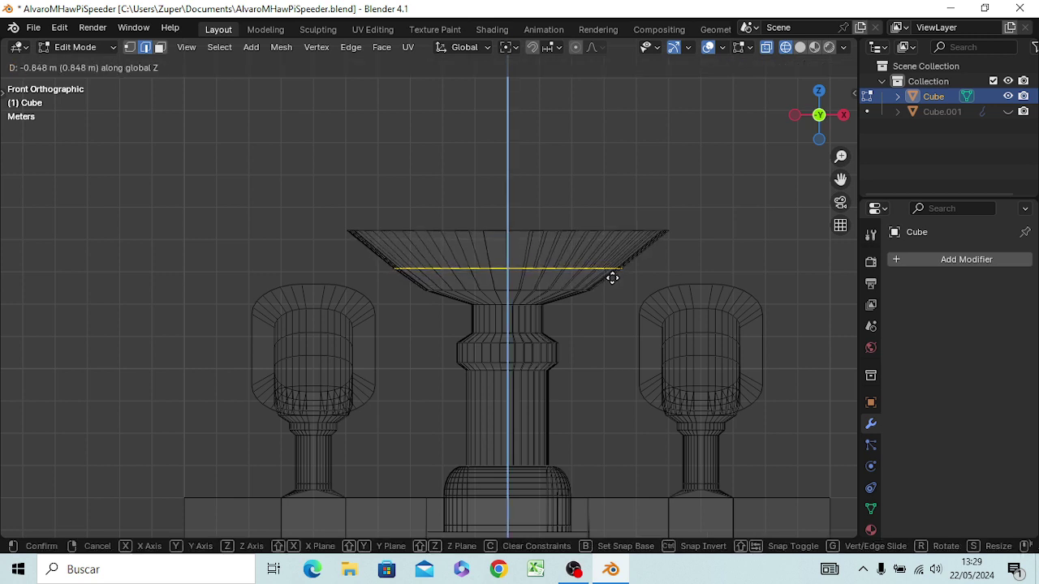
{"action": "left_click", "coordinate": [612, 278]}
- Shrink the lowered rim loop inward, trying and cancelling a bevel
{"action": "key", "text": "s"}
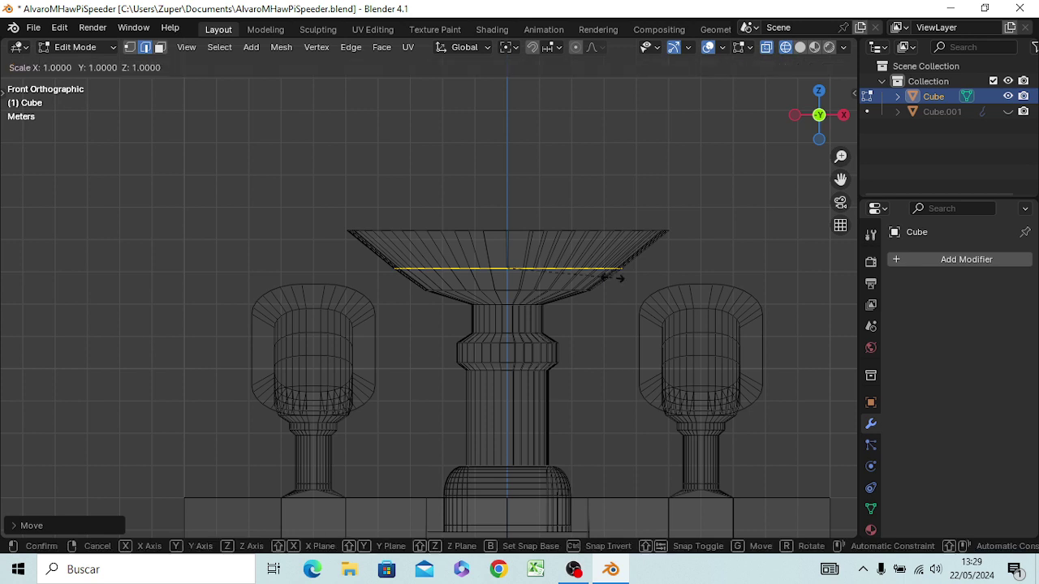
{"action": "left_click", "coordinate": [579, 280]}
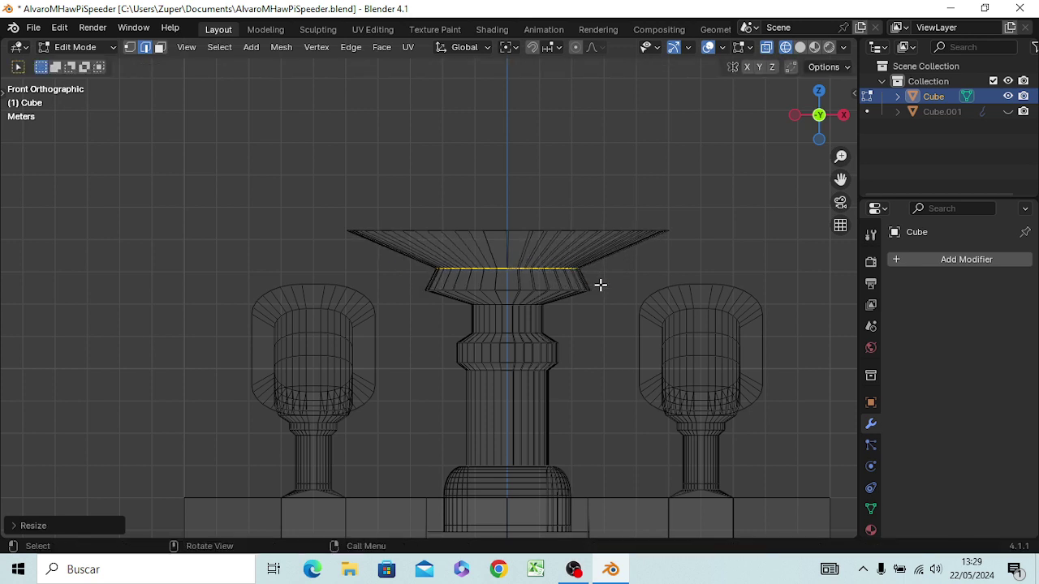
{"action": "key", "text": "ctrl"}
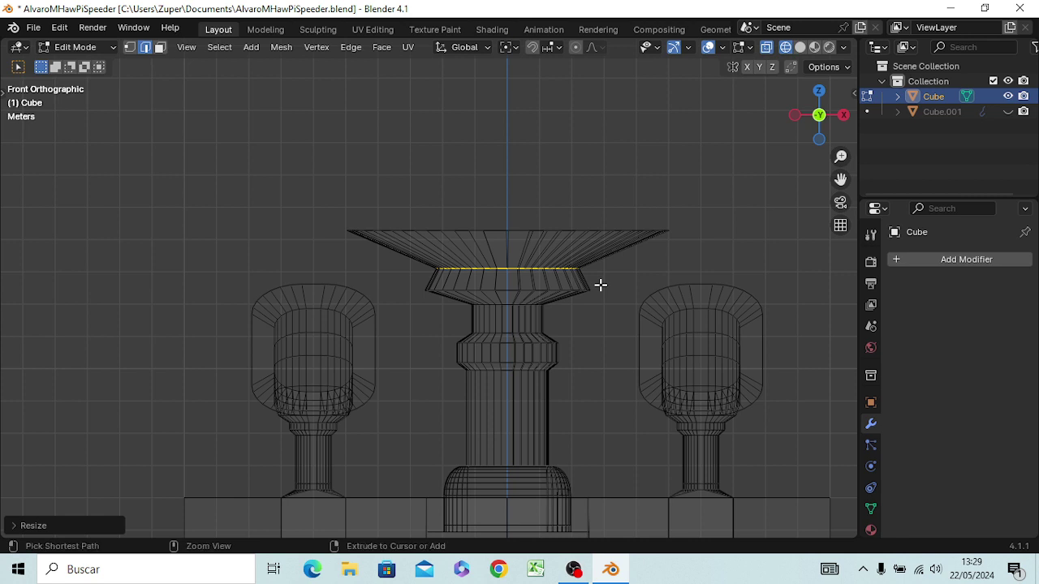
{"action": "key", "text": "ctrl+b"}
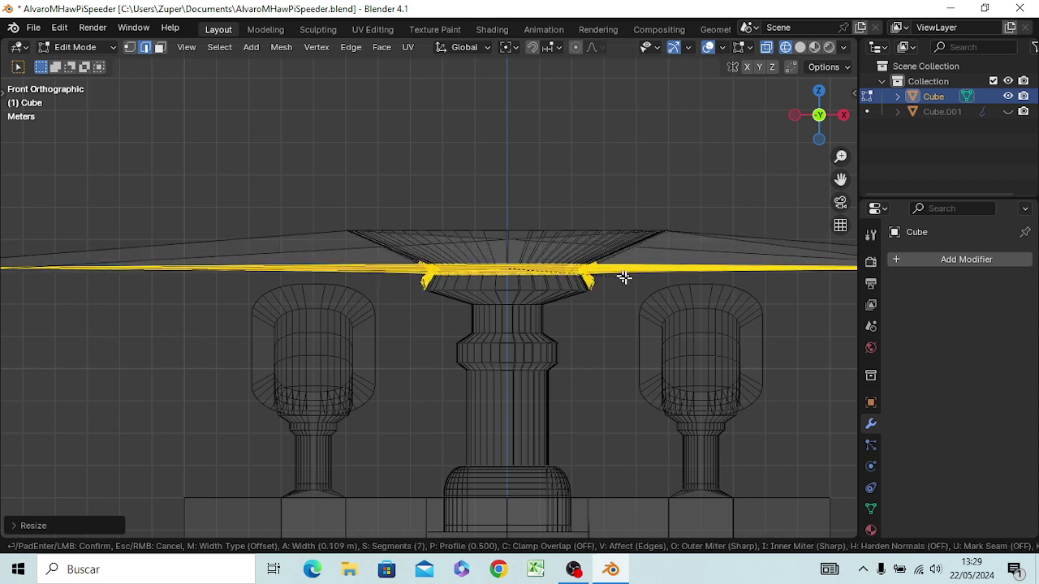
{"action": "key", "text": "Escape"}
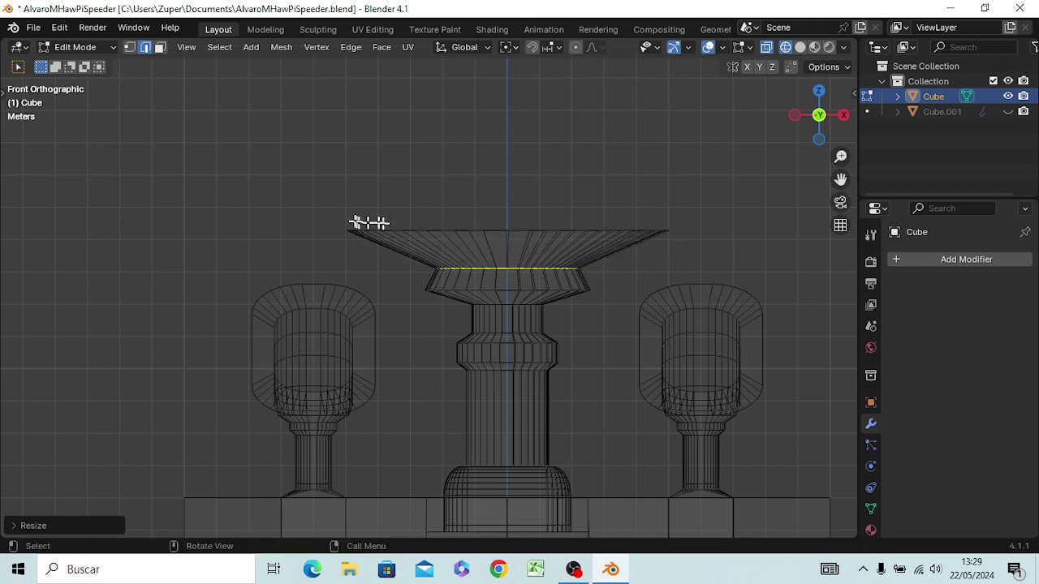
- Select the bowl's outer top rim, shrink it, and lower it along Z
{"action": "key", "text": "b"}
{"action": "left_click_drag", "start_coordinate": [340, 217], "coordinate": [675, 240]}
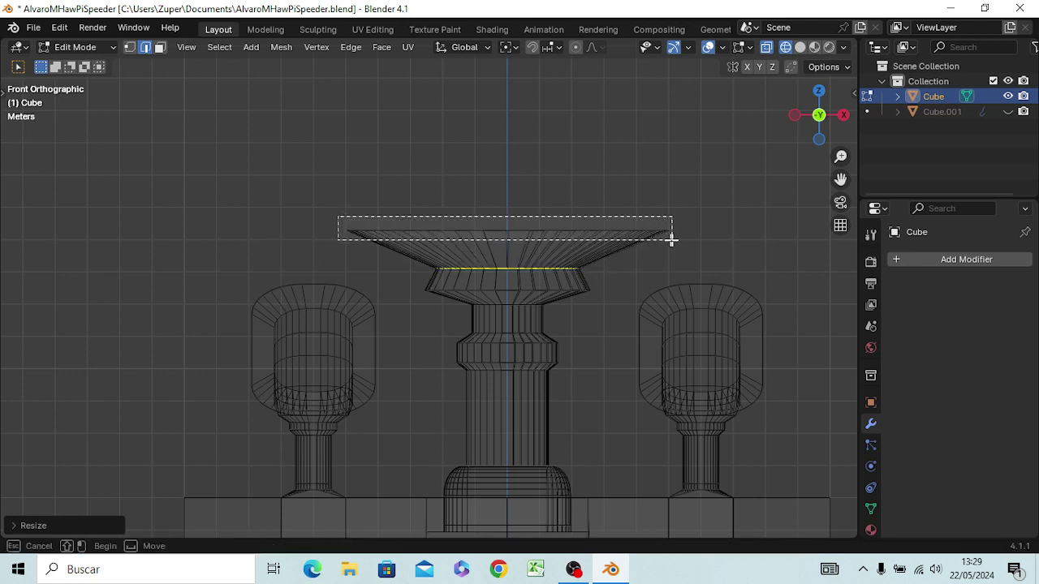
{"action": "key", "text": "s"}
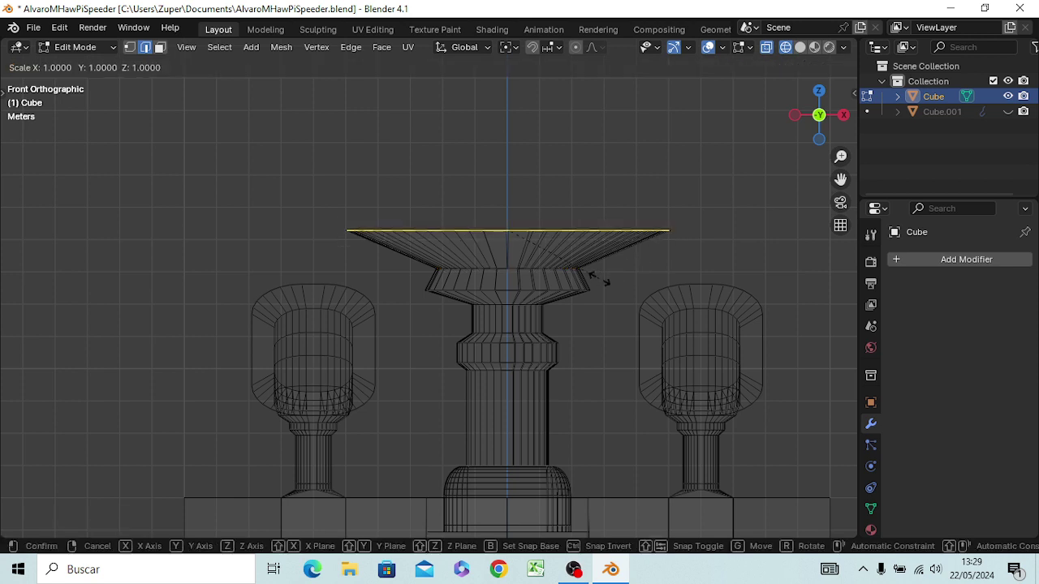
{"action": "left_click", "coordinate": [547, 268]}
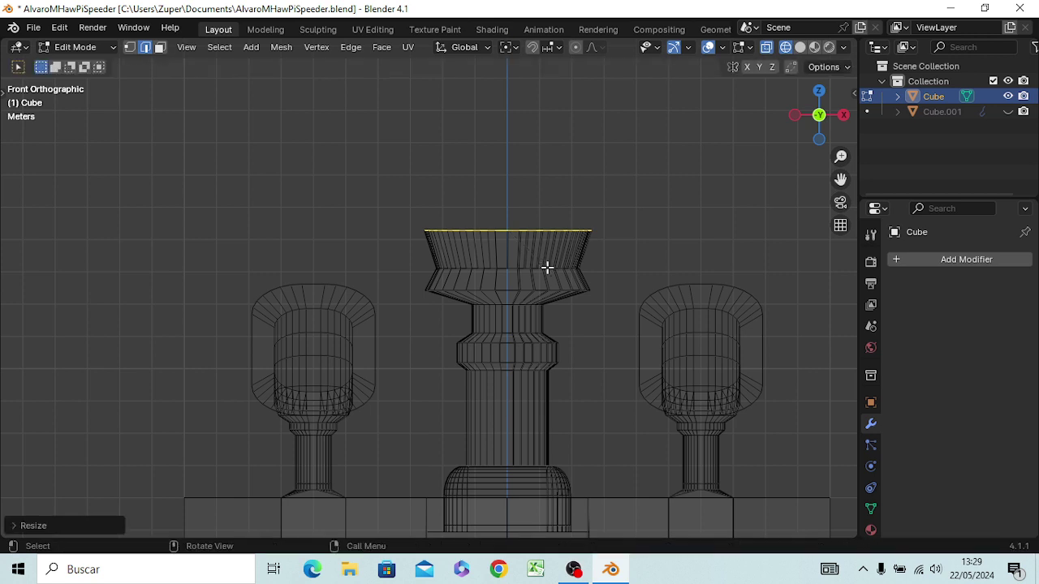
{"action": "key", "text": "g"}
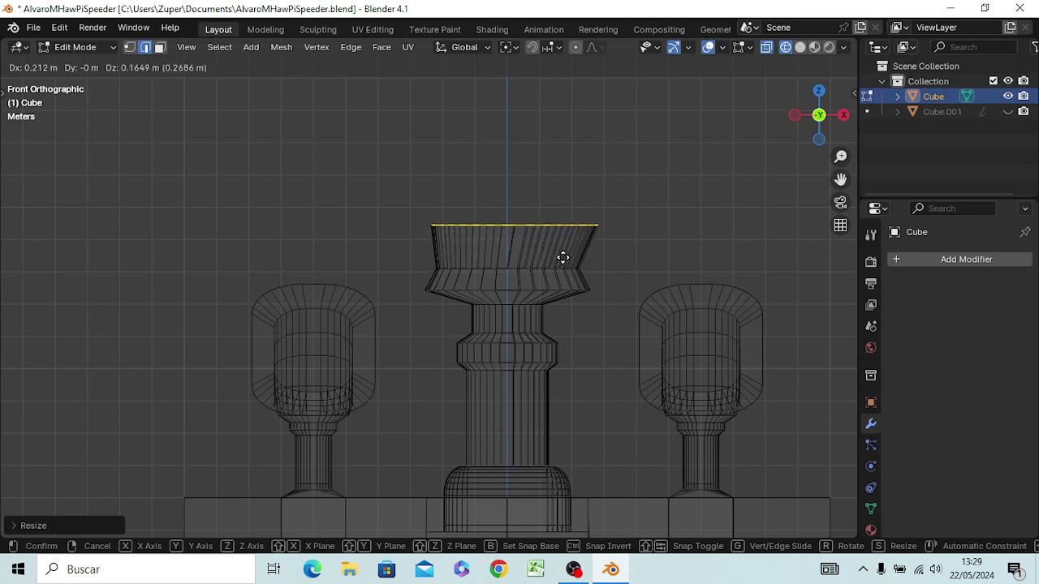
{"action": "right_click", "coordinate": [562, 258]}
{"action": "key", "text": "g"}
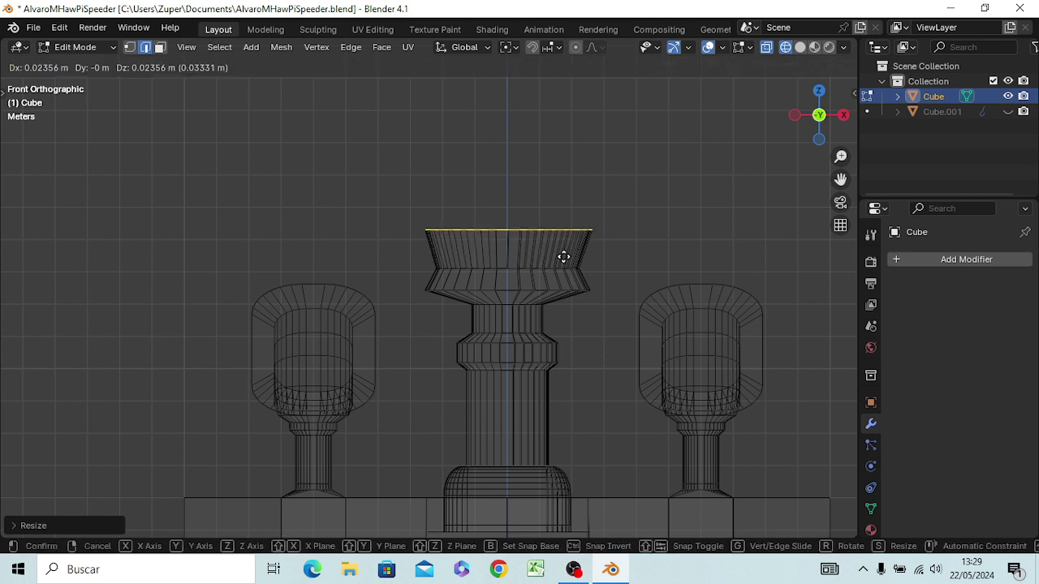
{"action": "key", "text": "z"}
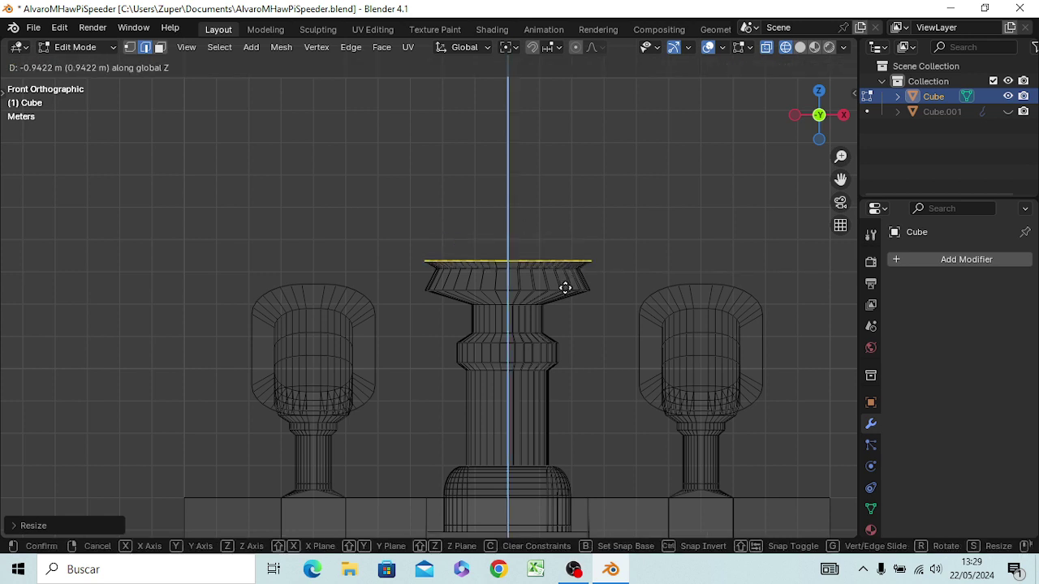
{"action": "left_click", "coordinate": [566, 284]}
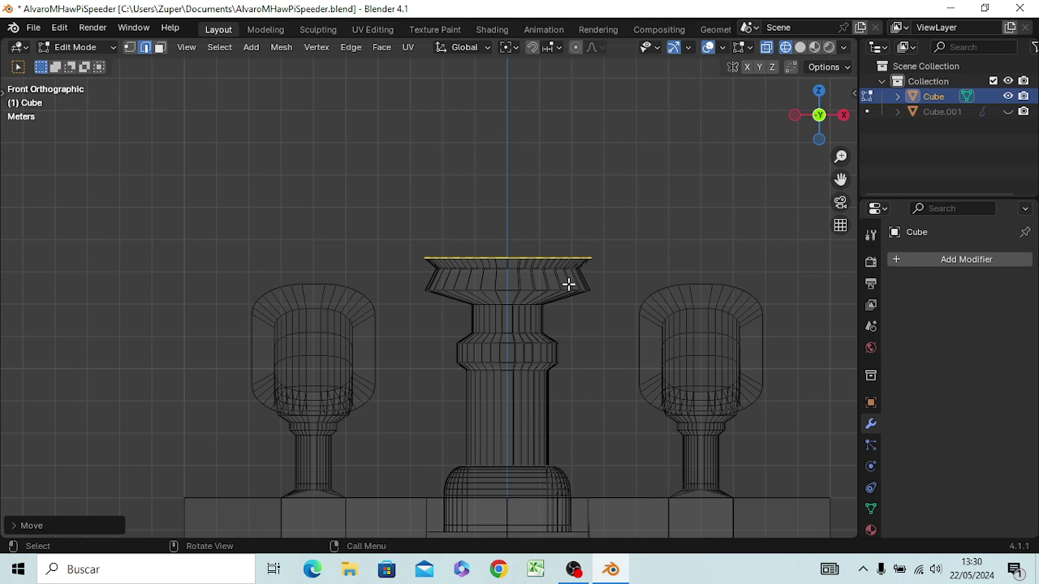
- Widen the top rim, then extrude and widen it again into a flared lip
{"action": "key", "text": "s"}
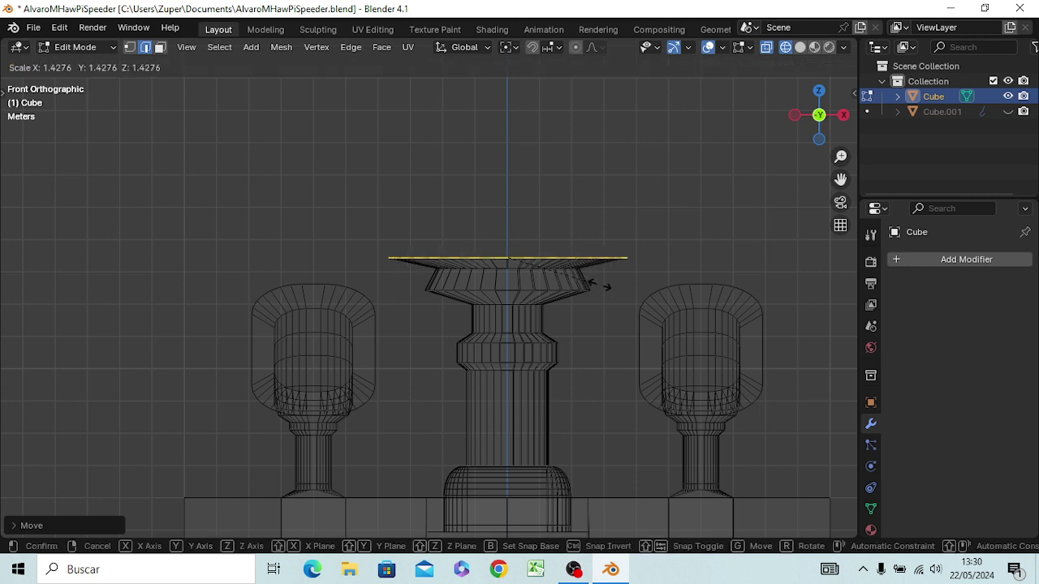
{"action": "left_click", "coordinate": [603, 284]}
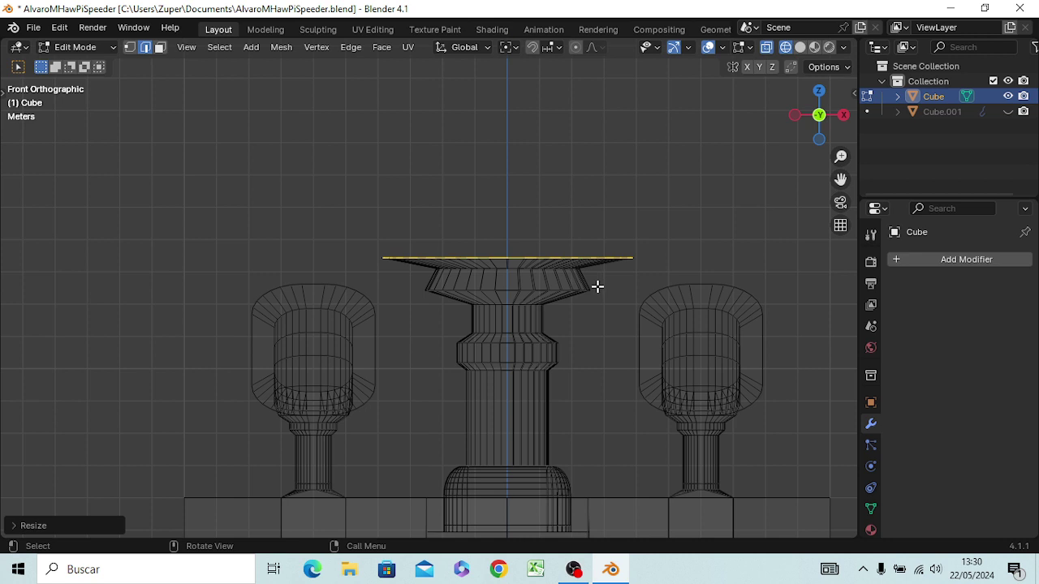
{"action": "key", "text": "e"}
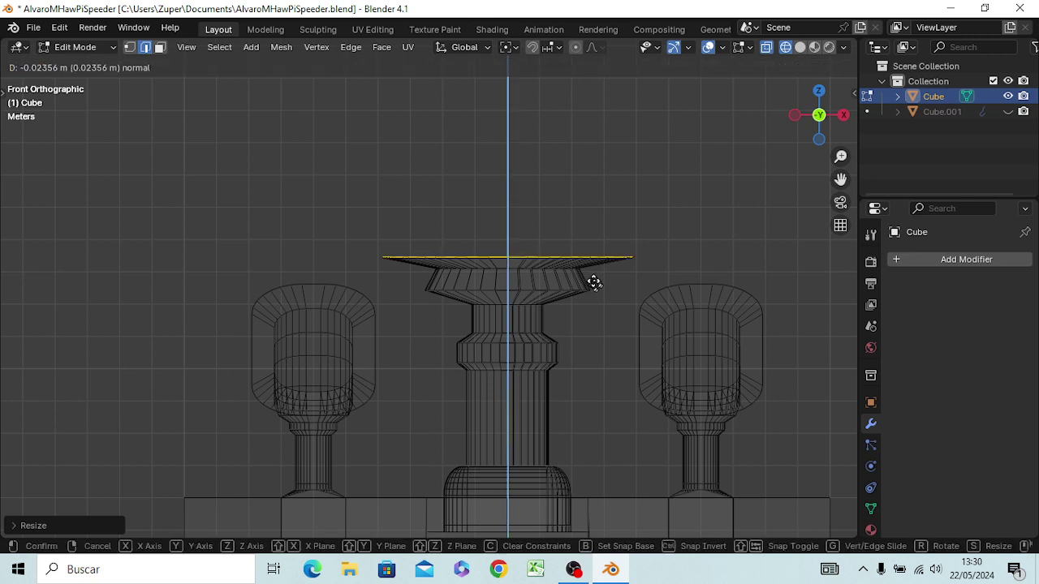
{"action": "left_click", "coordinate": [589, 266]}
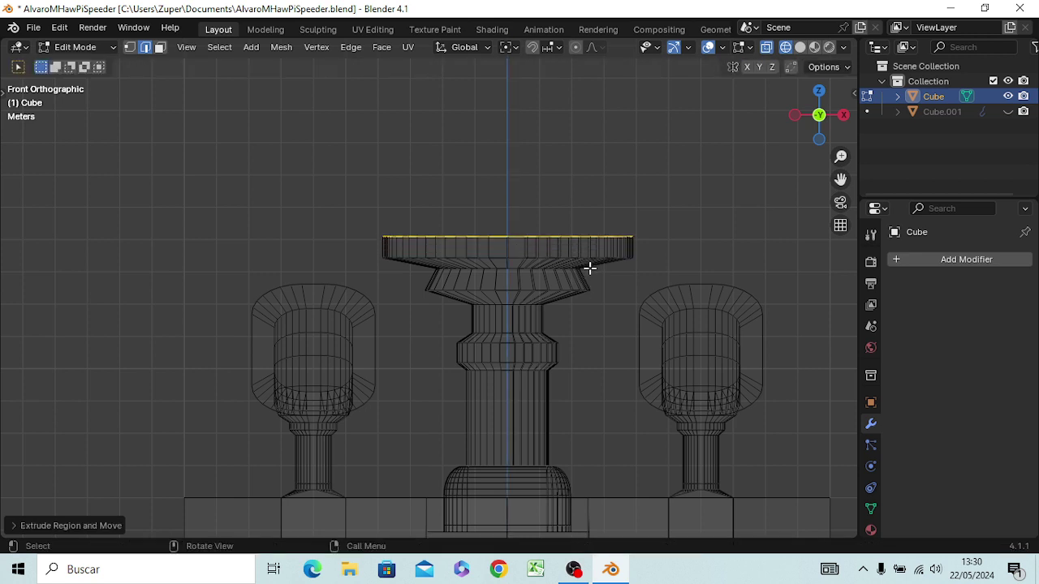
{"action": "key", "text": "s"}
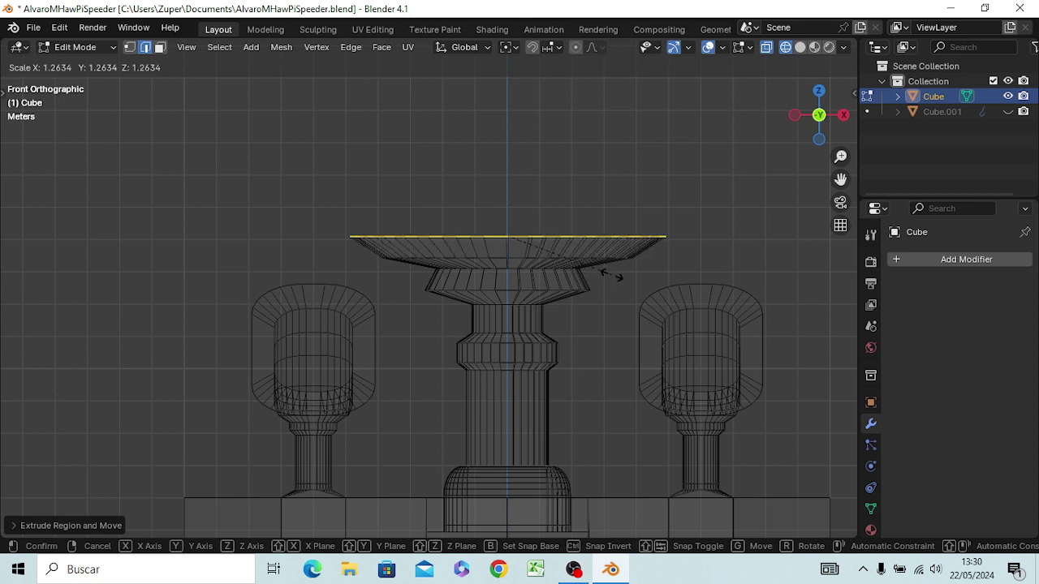
{"action": "left_click", "coordinate": [611, 276]}
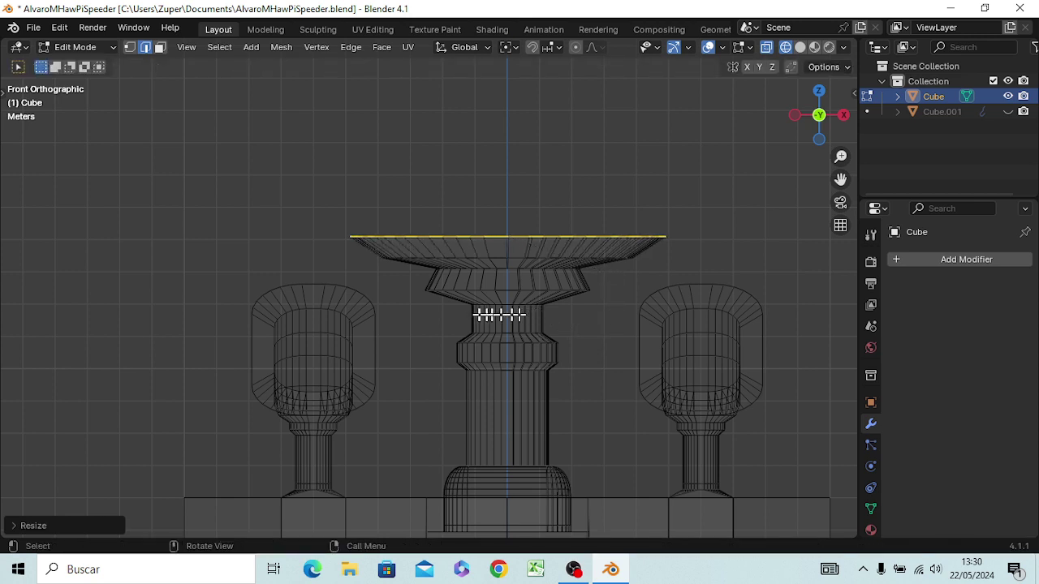
- Shrink the ring below the rim to about 0.63 and select the flared top plate
{"action": "left_click_drag", "start_coordinate": [413, 280], "coordinate": [603, 296]}
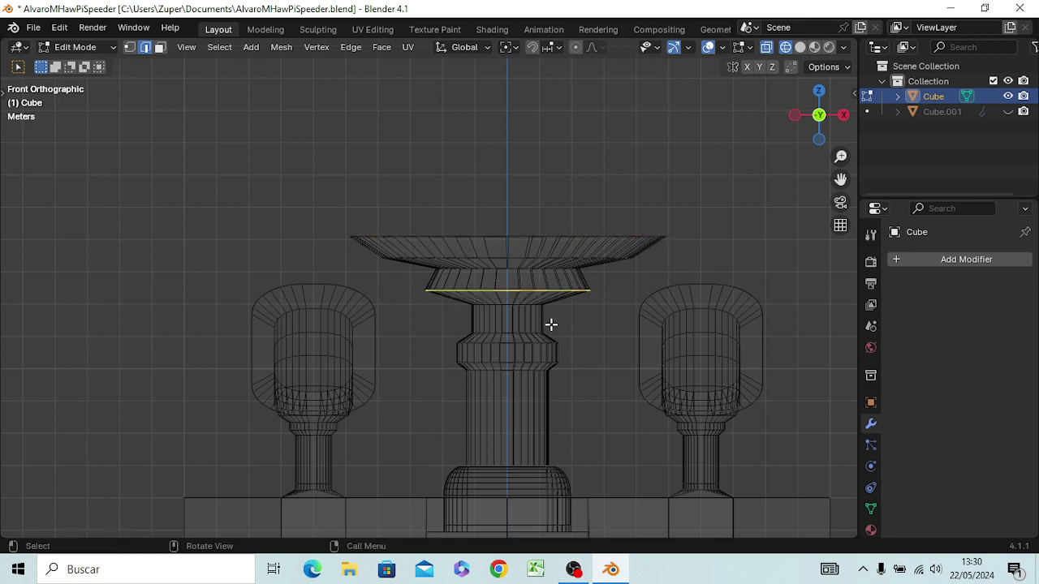
{"action": "key", "text": "s"}
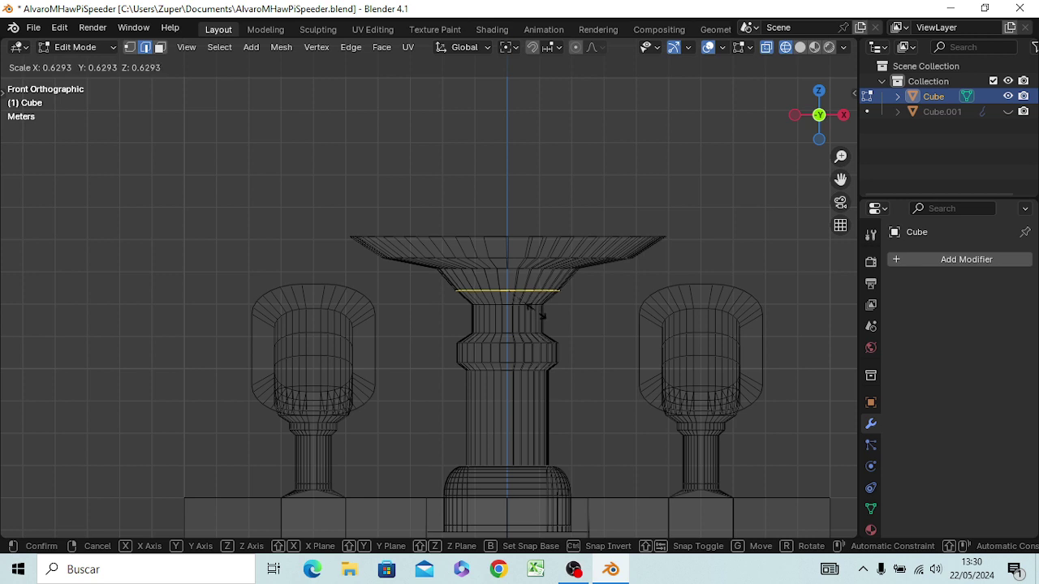
{"action": "left_click", "coordinate": [542, 314]}
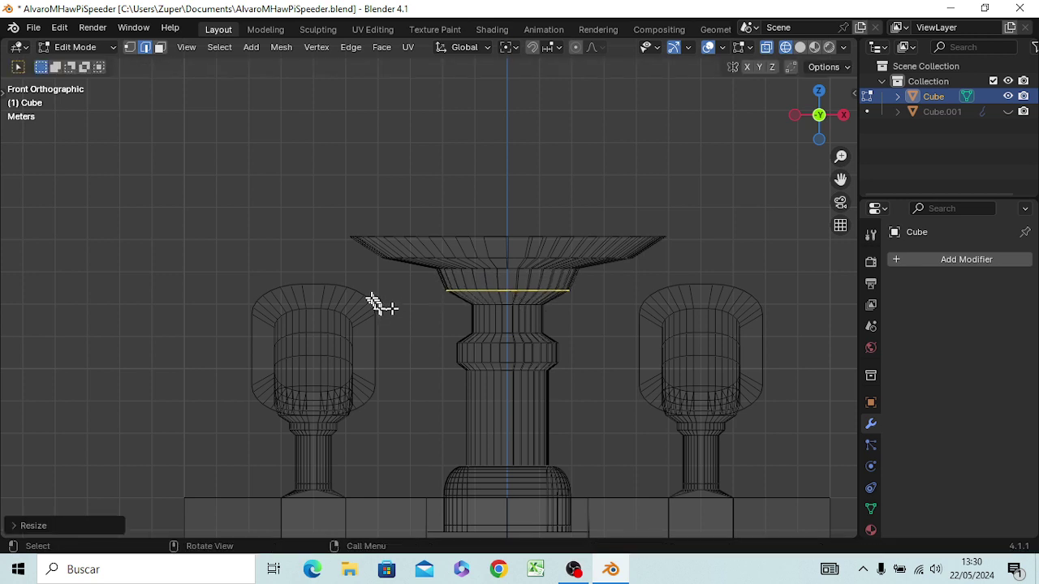
{"action": "mouse_move", "coordinate": [338, 205]}
{"action": "left_mouse_down"}
{"action": "mouse_move", "coordinate": [666, 301]}
{"action": "mouse_move", "coordinate": [685, 272]}
{"action": "left_mouse_up"}
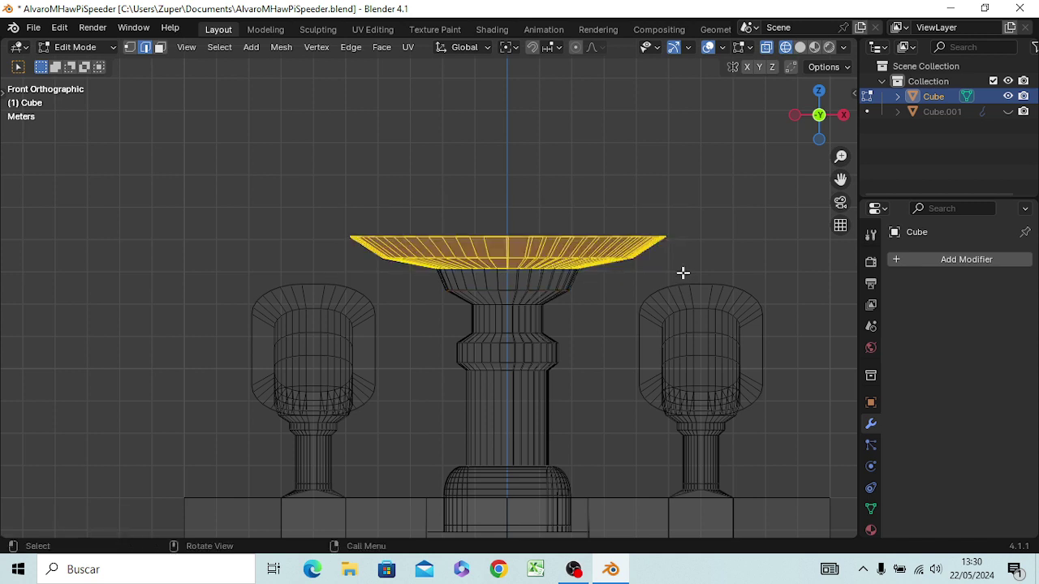
- Shrink the flared top plate and resize the column's middle section
{"action": "key", "text": "s"}
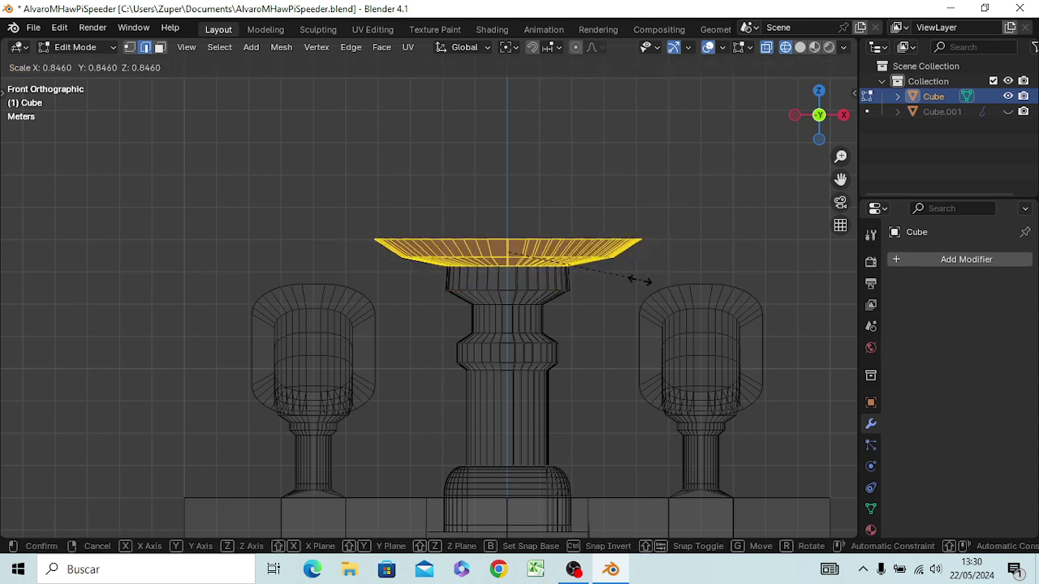
{"action": "left_click", "coordinate": [602, 271]}
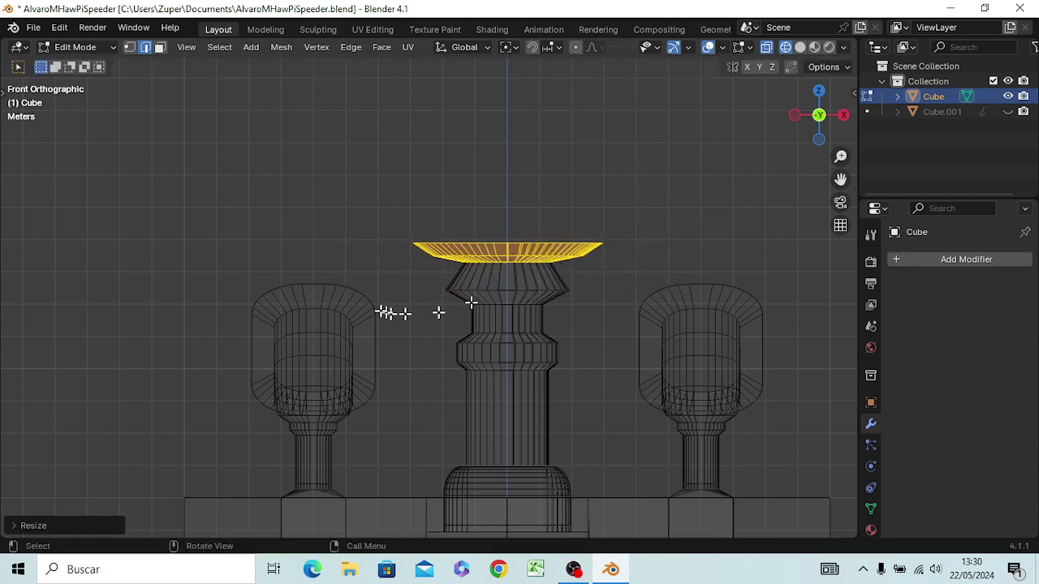
{"action": "left_click_drag", "start_coordinate": [427, 272], "coordinate": [574, 384]}
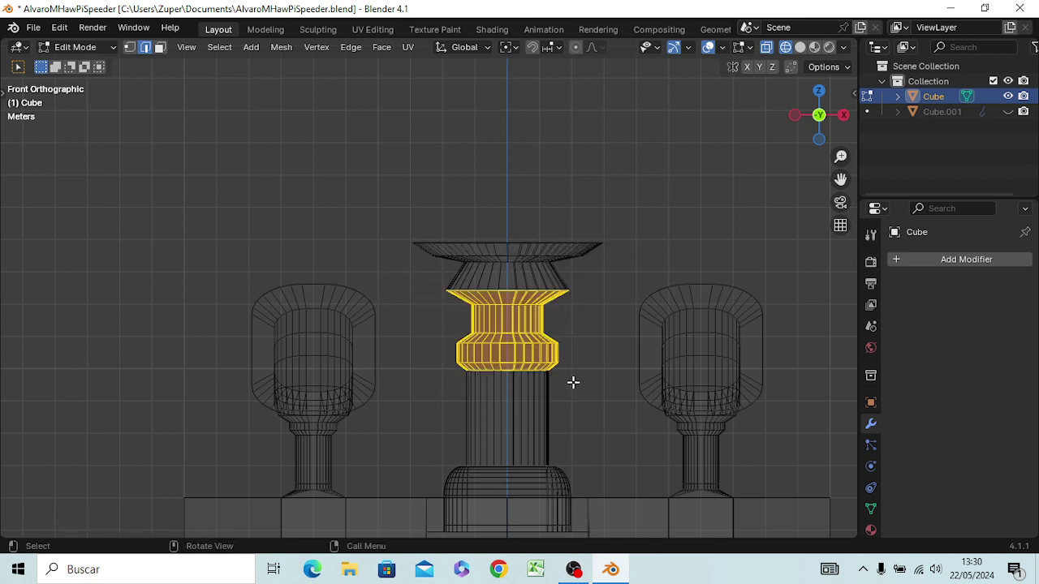
{"action": "key", "text": "s"}
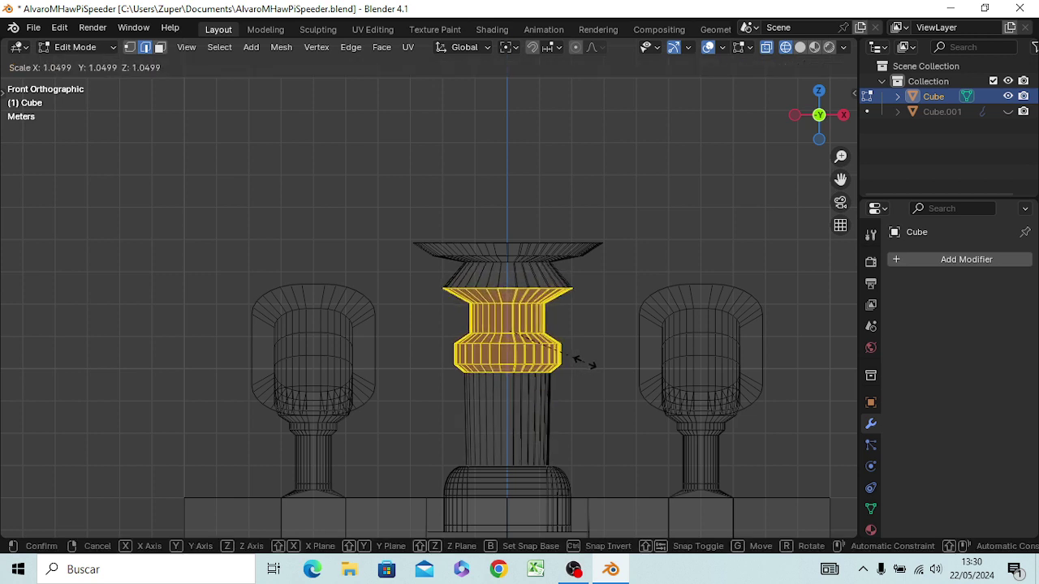
{"action": "left_click", "coordinate": [578, 362]}
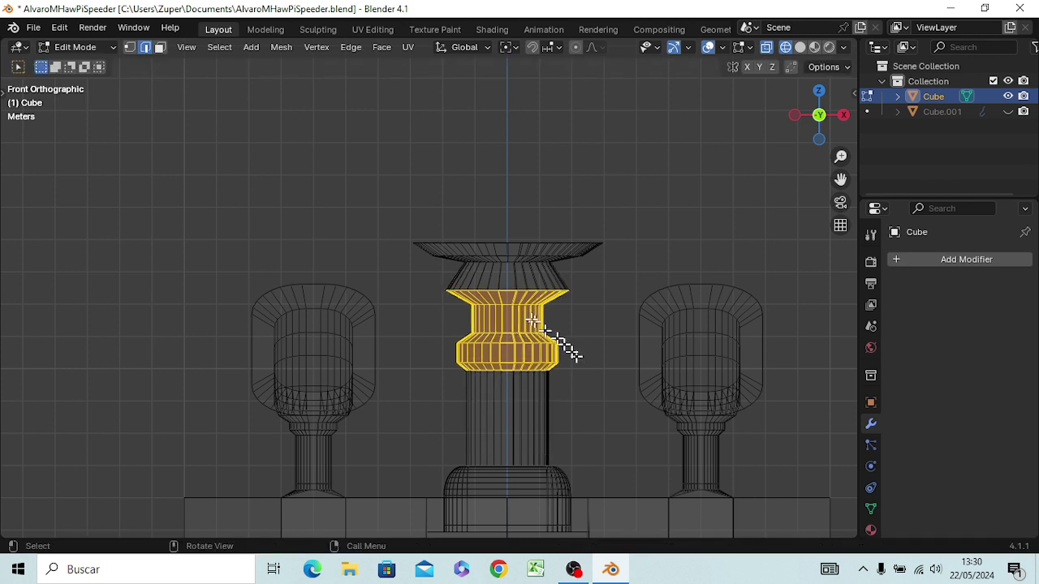
- Shrink the ring under the plate and widen the collar's waist ring about 2.04 times
{"action": "key", "text": "b"}
{"action": "left_click_drag", "start_coordinate": [436, 280], "coordinate": [597, 323]}
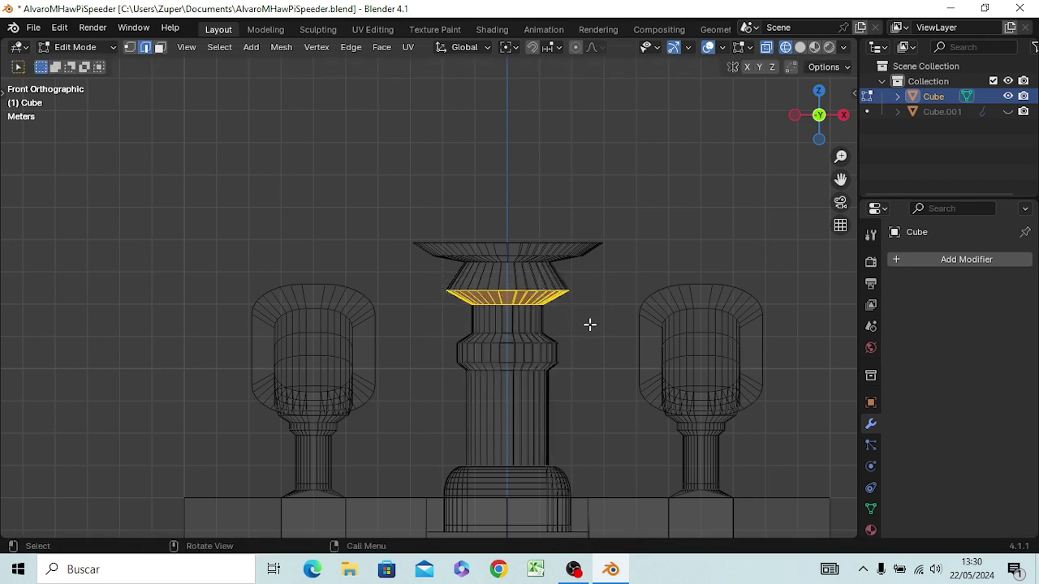
{"action": "key", "text": "s"}
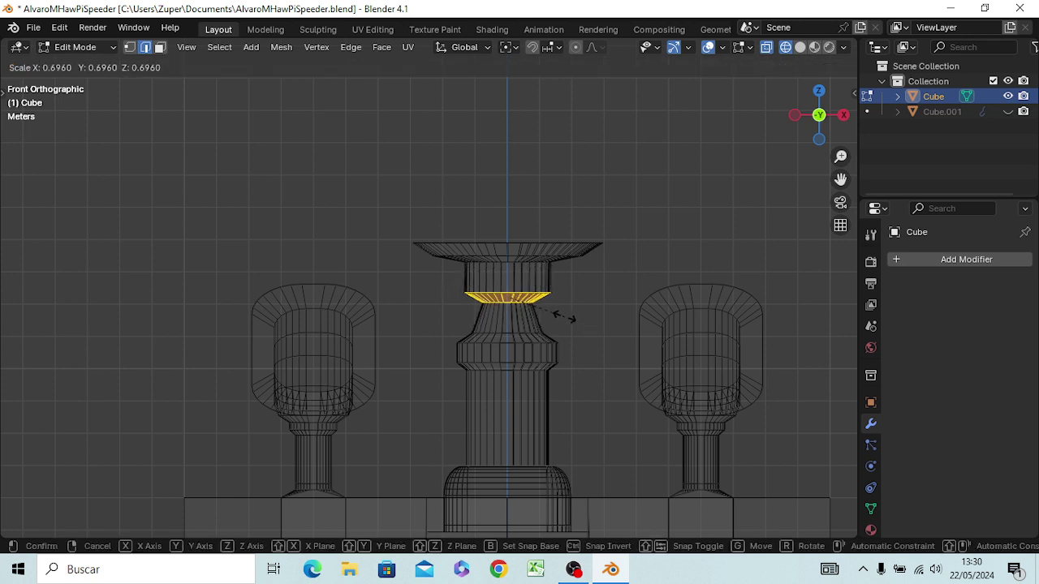
{"action": "left_click", "coordinate": [552, 313]}
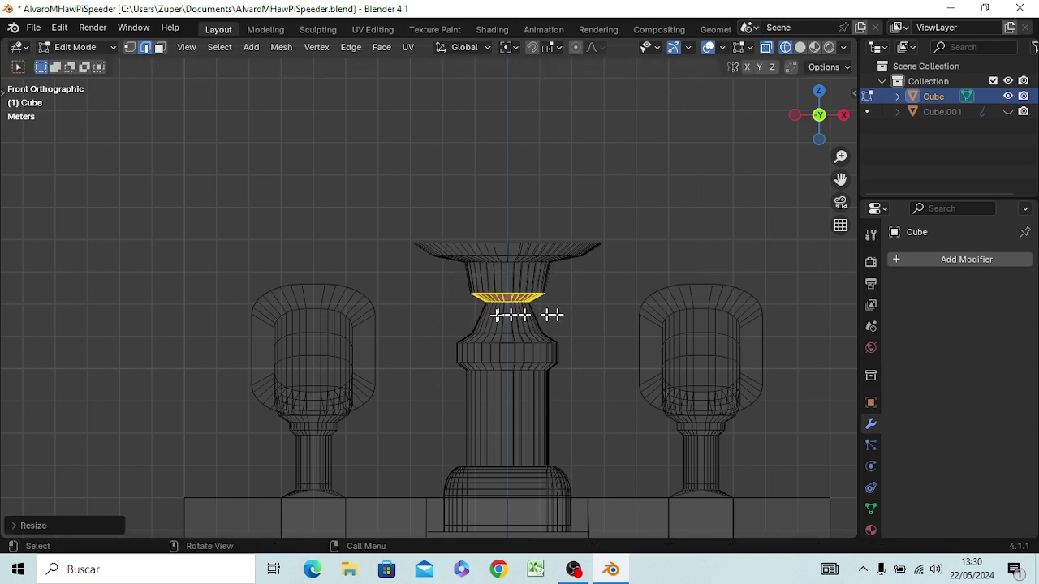
{"action": "left_click", "coordinate": [433, 304]}
{"action": "left_click_drag", "start_coordinate": [446, 300], "coordinate": [541, 311]}
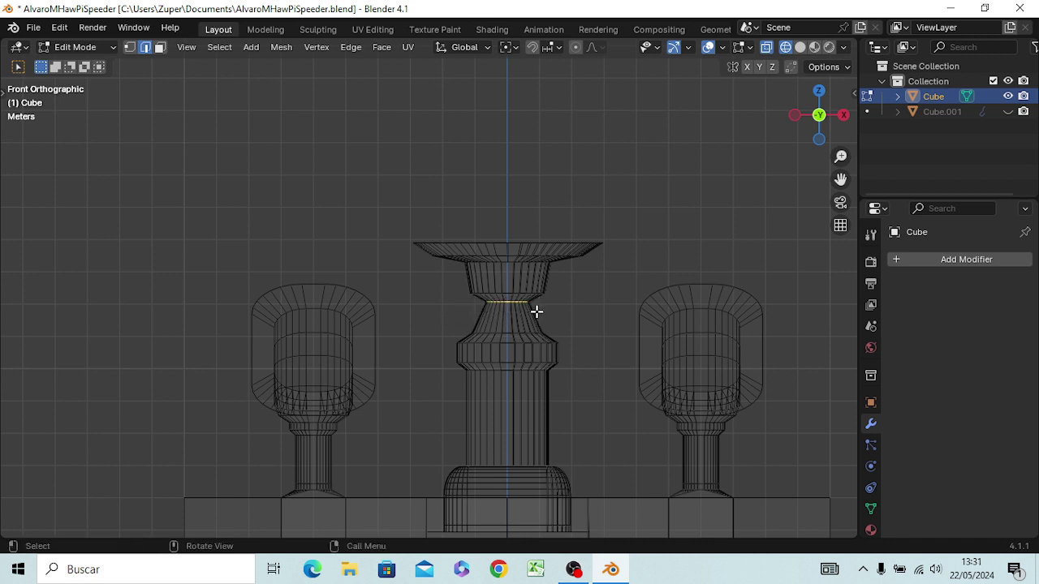
{"action": "key", "text": "s"}
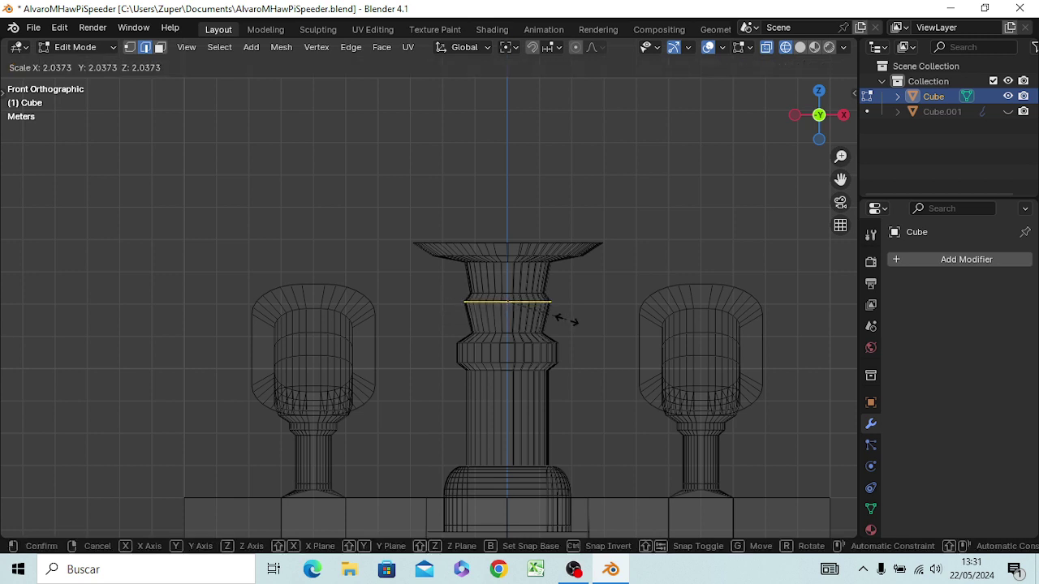
{"action": "left_click", "coordinate": [571, 321]}
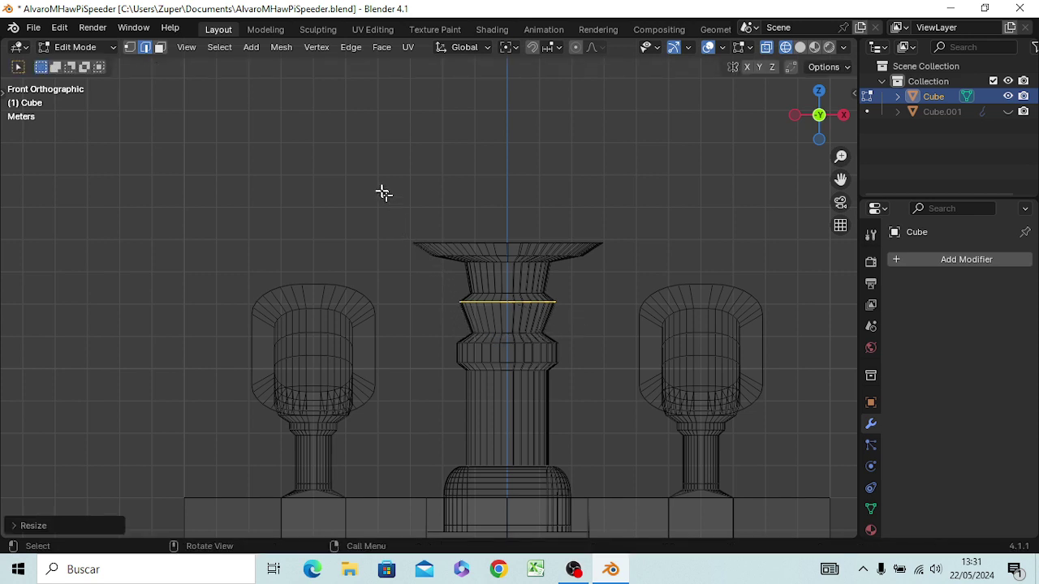
{"action": "left_click_drag", "start_coordinate": [396, 192], "coordinate": [608, 406]}
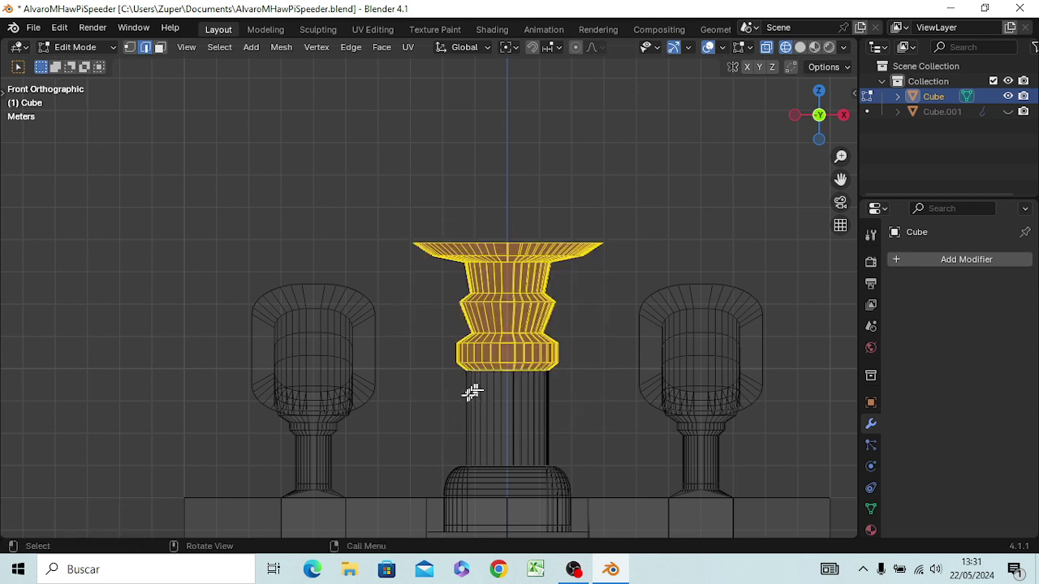
- Zoom out, orbit into User Perspective, and zoom in on the flared tower top
{"action": "scroll", "coordinate": [465, 388], "scroll_direction": "down", "scroll_amount": 4}
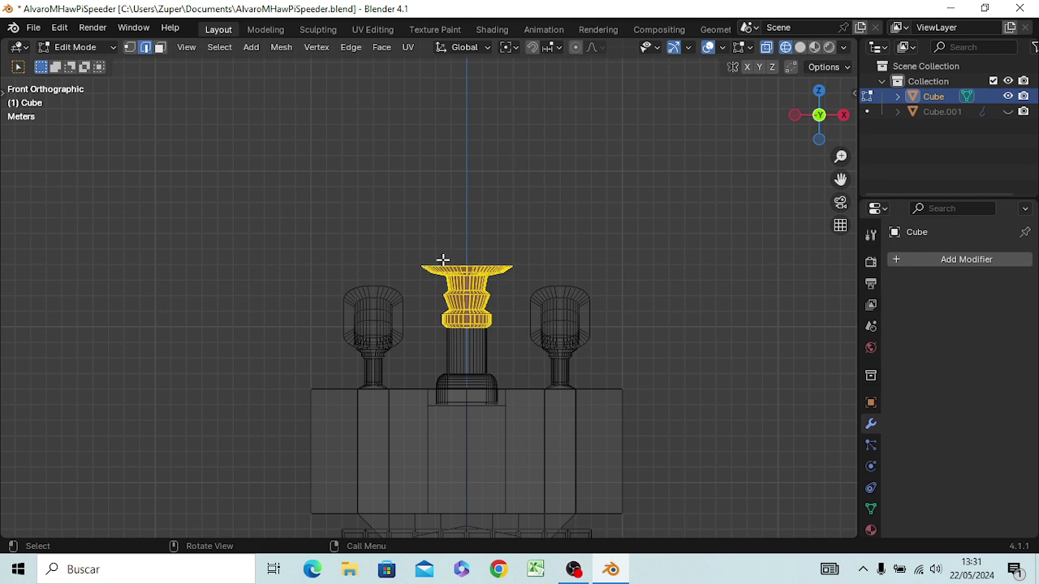
{"action": "scroll", "coordinate": [487, 347], "scroll_direction": "down", "scroll_amount": 4}
{"action": "scroll", "coordinate": [487, 348], "scroll_direction": "down", "scroll_amount": 2}
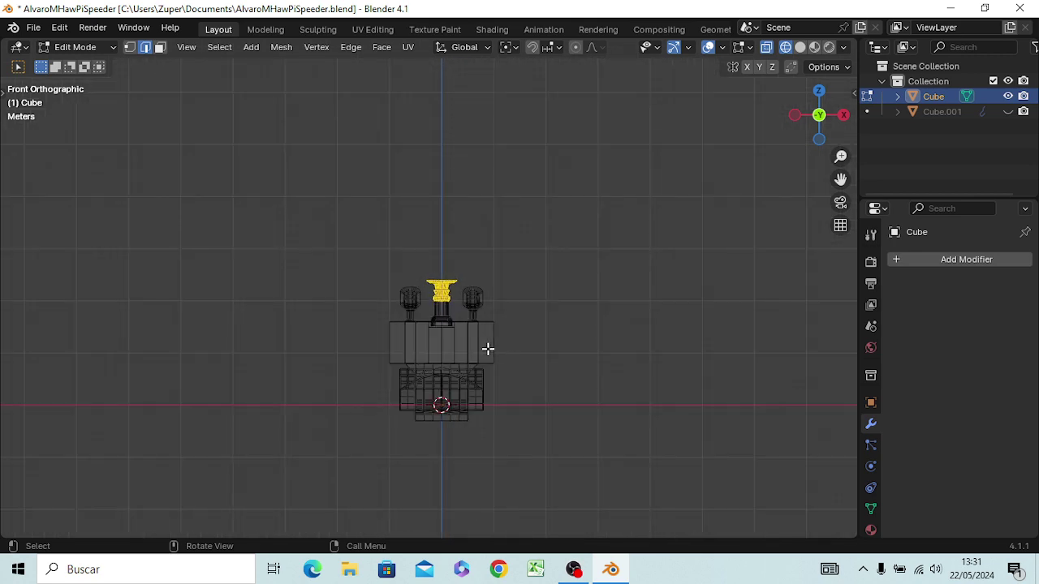
{"action": "scroll", "coordinate": [497, 345], "scroll_direction": "up", "scroll_amount": 2}
{"action": "mouse_move", "coordinate": [498, 344]}
{"action": "middle_mouse_down"}
{"action": "mouse_move", "coordinate": [376, 350]}
{"action": "mouse_move", "coordinate": [434, 445]}
{"action": "mouse_move", "coordinate": [492, 446]}
{"action": "mouse_move", "coordinate": [514, 300]}
{"action": "mouse_move", "coordinate": [508, 333]}
{"action": "middle_mouse_up"}
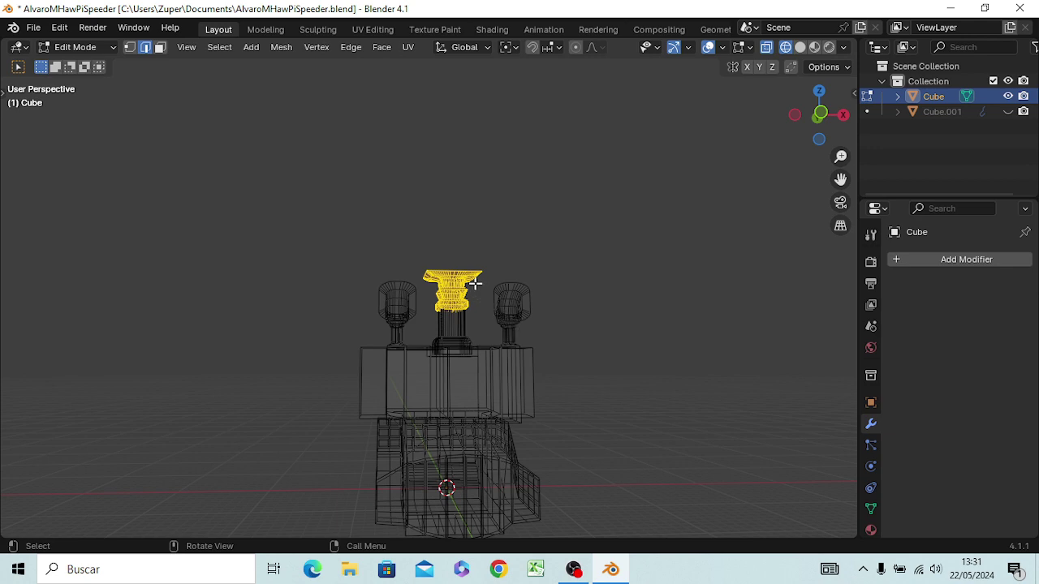
{"action": "scroll", "coordinate": [475, 282], "scroll_direction": "up", "scroll_amount": 3}
{"action": "scroll", "coordinate": [478, 282], "scroll_direction": "up", "scroll_amount": 4}
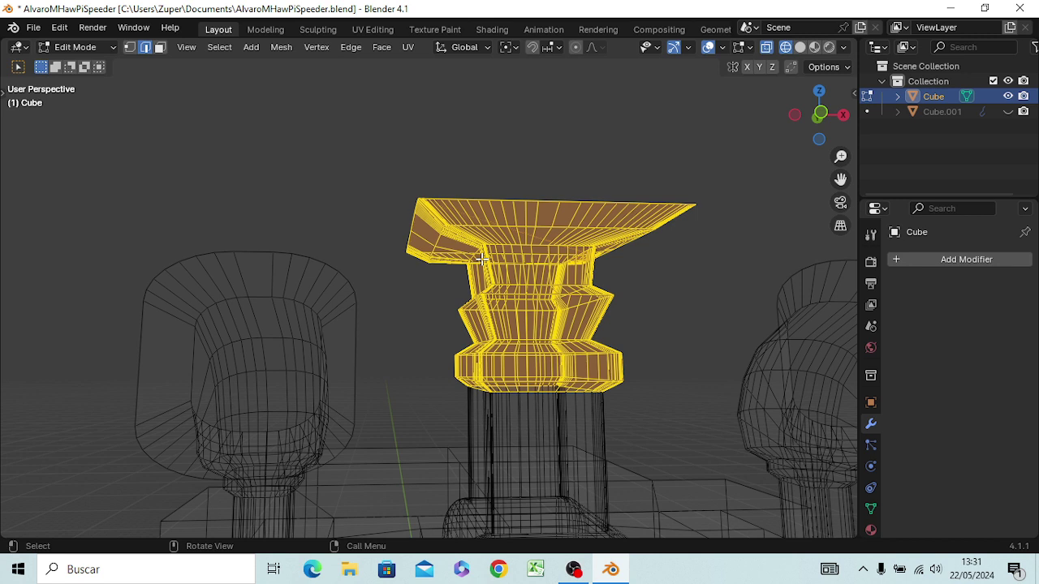
{"action": "left_click", "coordinate": [632, 223]}
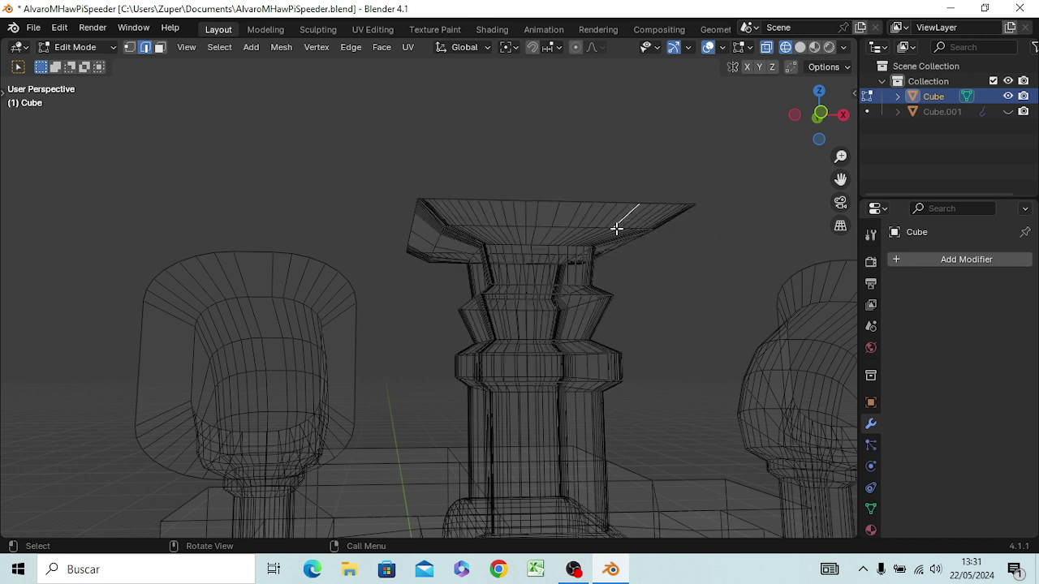
{"action": "key", "text": "alt"}
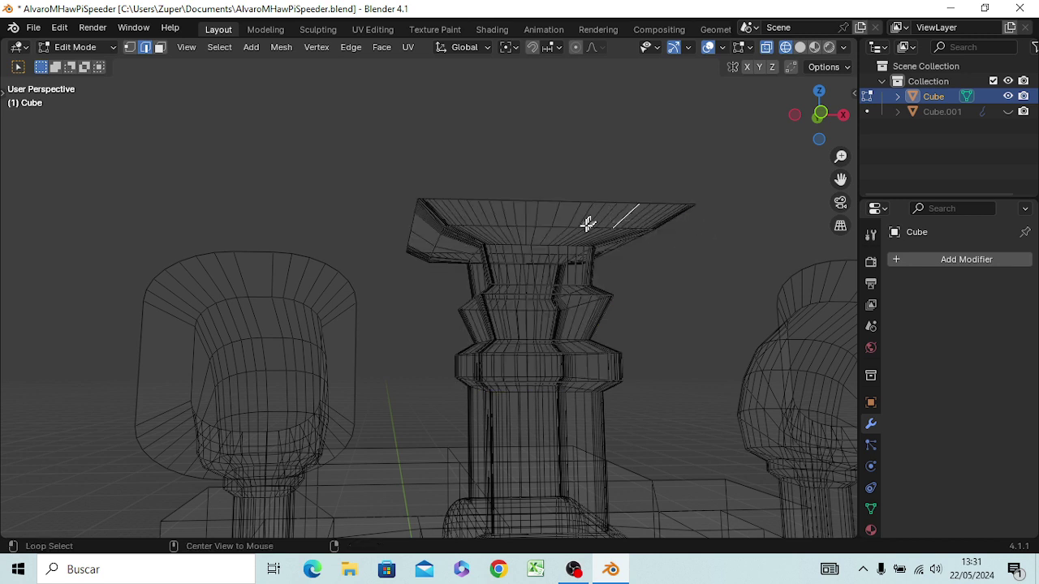
{"action": "left_click", "coordinate": [584, 228], "text": "alt"}
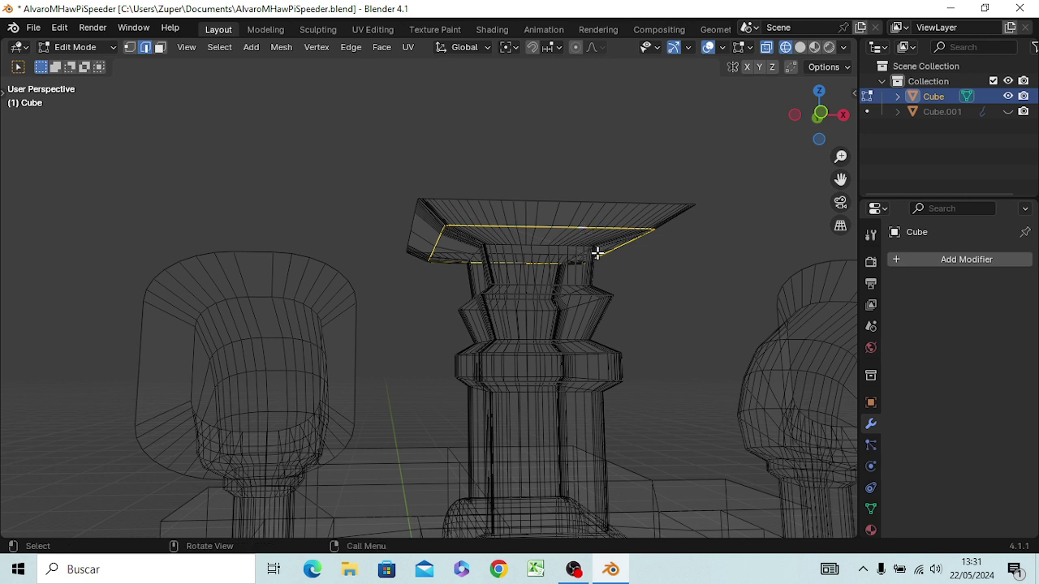
{"action": "key", "text": "ctrl"}
{"action": "key", "text": "ctrl+b"}
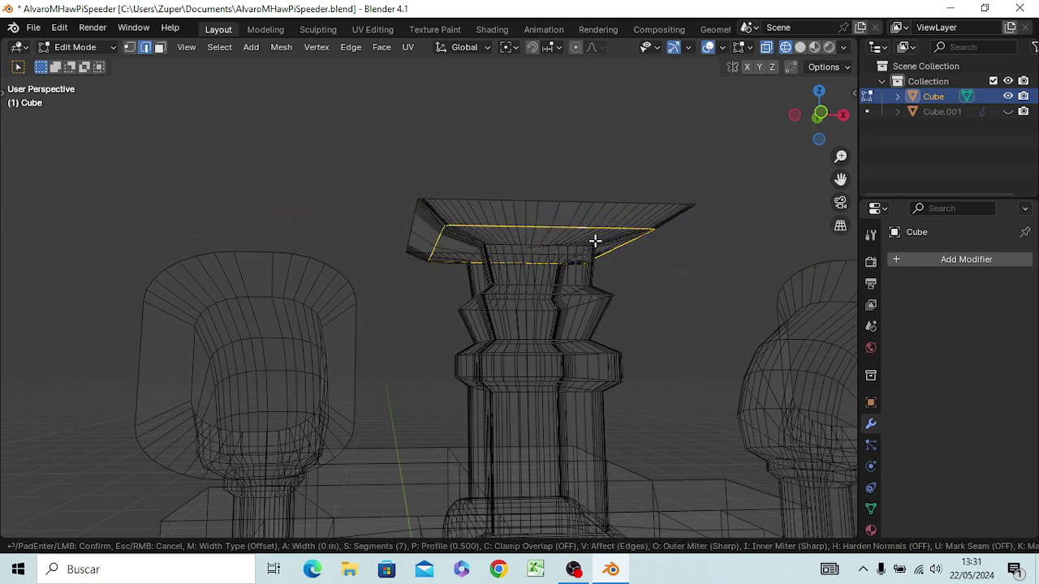
{"action": "key", "text": "Escape"}
{"action": "left_click", "coordinate": [722, 289]}
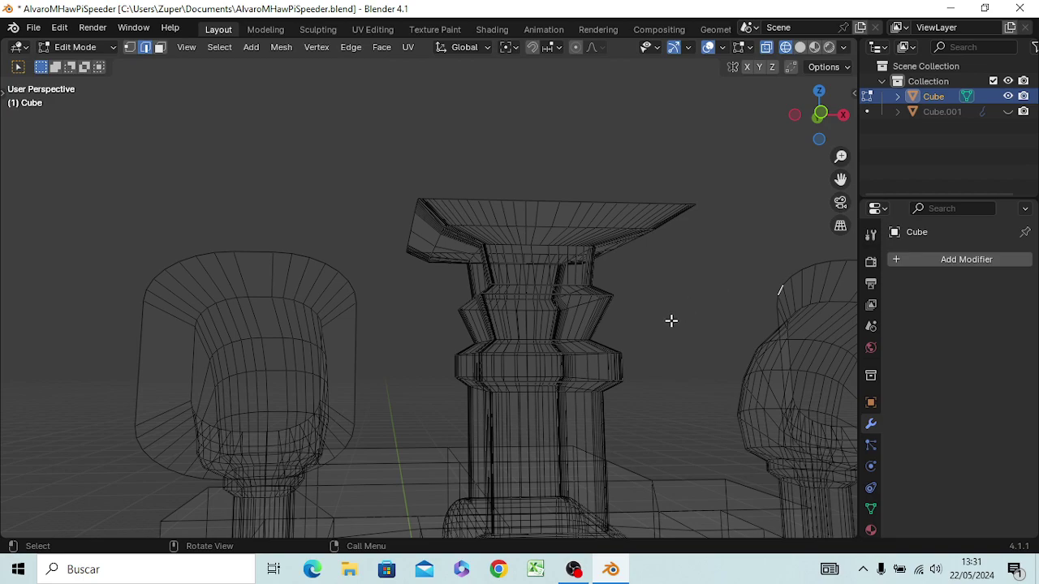
{"action": "mouse_move", "coordinate": [671, 321]}
{"action": "middle_mouse_down"}
{"action": "mouse_move", "coordinate": [616, 370]}
{"action": "mouse_move", "coordinate": [645, 344]}
{"action": "middle_mouse_up"}
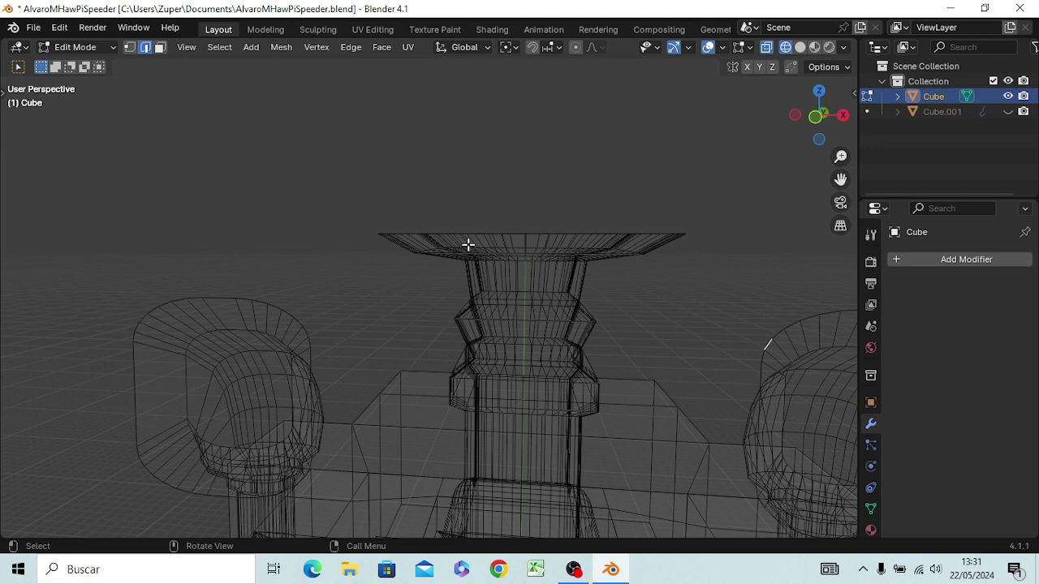
- In front view, select the tower's top rim as faces and extrude it once
{"action": "key", "text": "KP_1"}
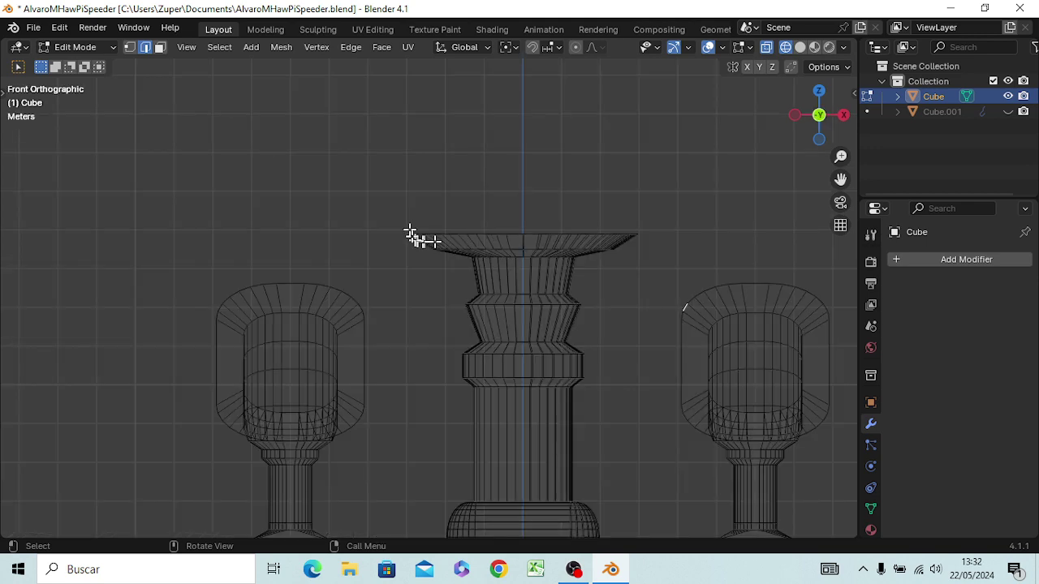
{"action": "left_click_drag", "start_coordinate": [404, 220], "coordinate": [686, 237]}
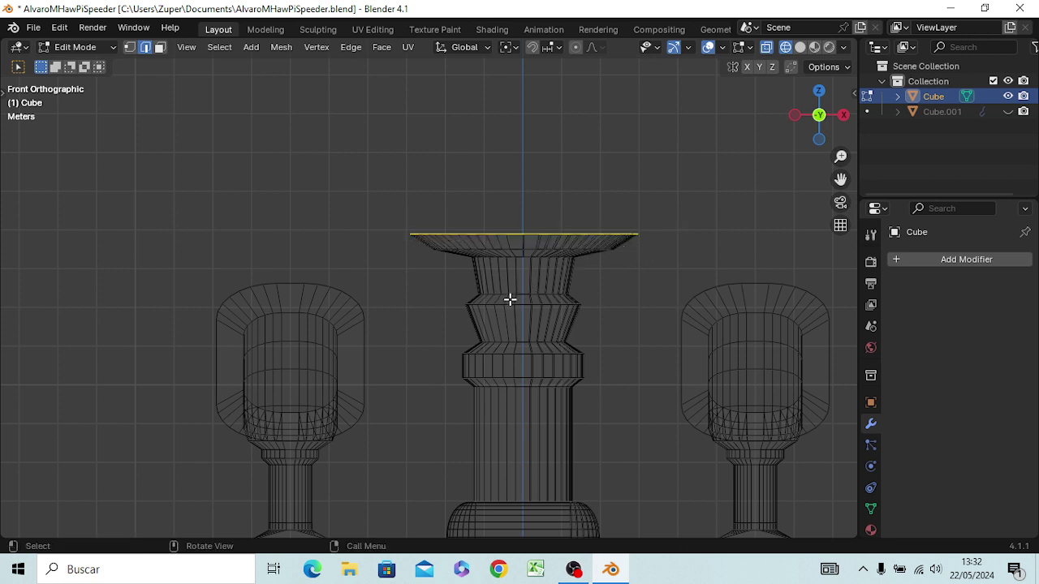
{"action": "key", "text": "3"}
{"action": "key", "text": "e"}
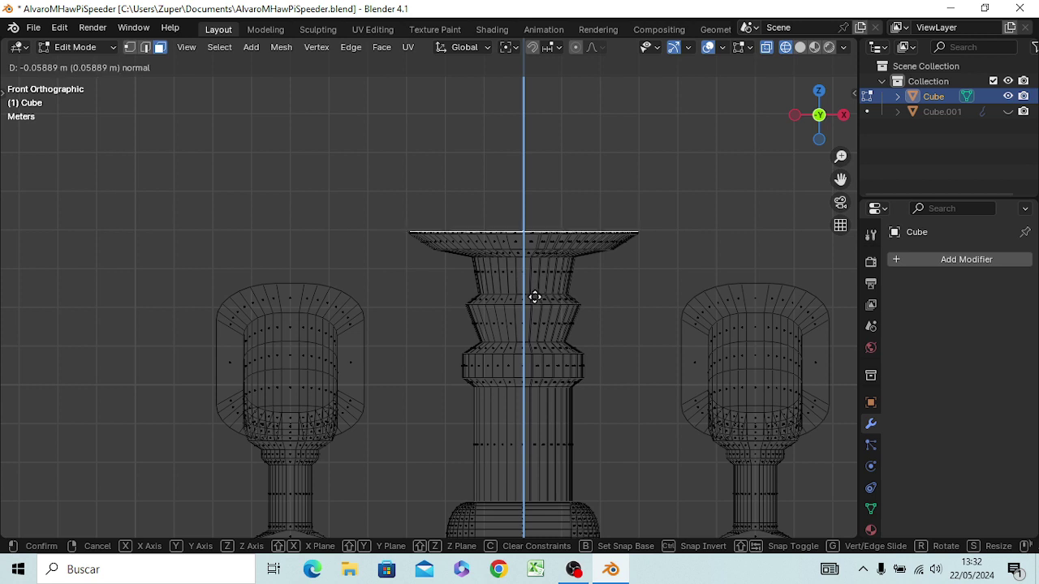
{"action": "left_click", "coordinate": [535, 297]}
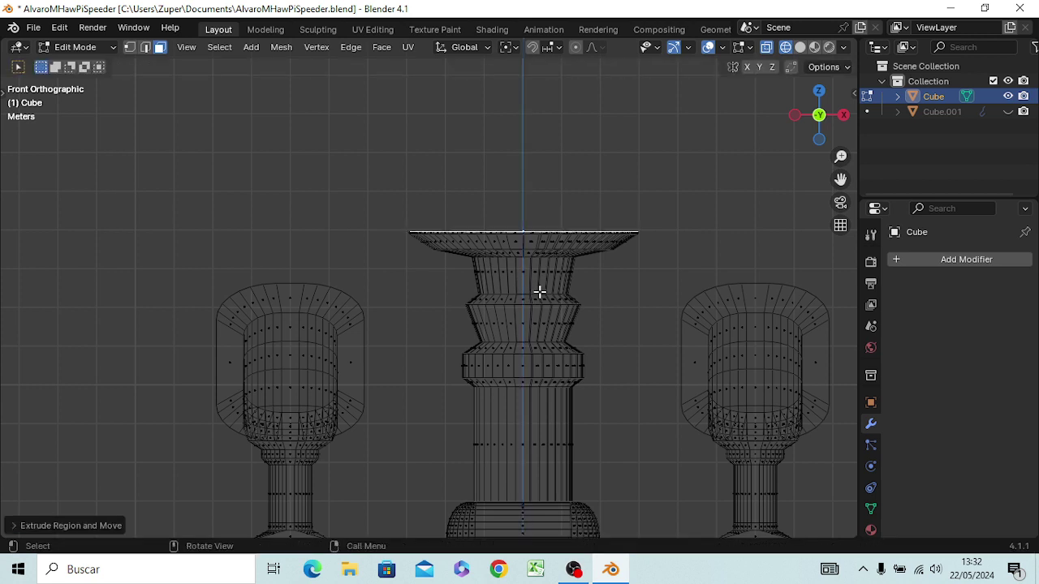
- Extrude and widen the rim again, then extrude it upward into a tall capping block
{"action": "key", "text": "e"}
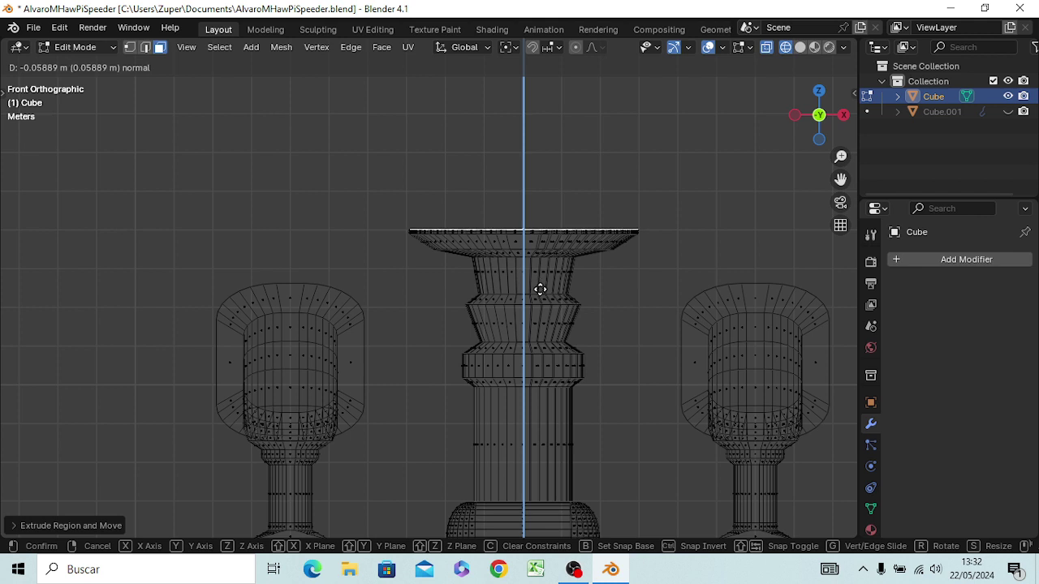
{"action": "left_click", "coordinate": [540, 289]}
{"action": "key", "text": "s"}
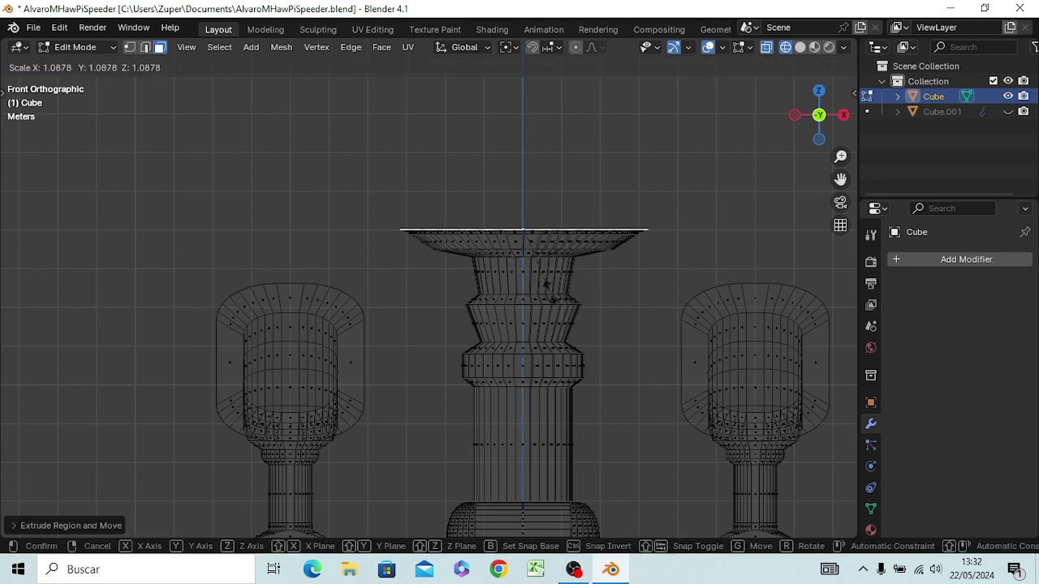
{"action": "left_click", "coordinate": [552, 293]}
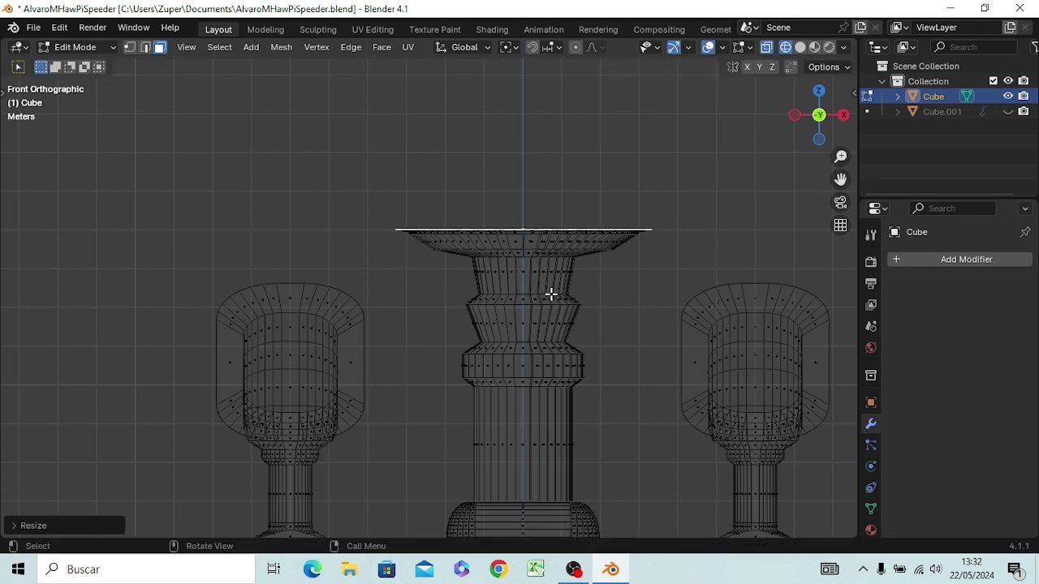
{"action": "key", "text": "e"}
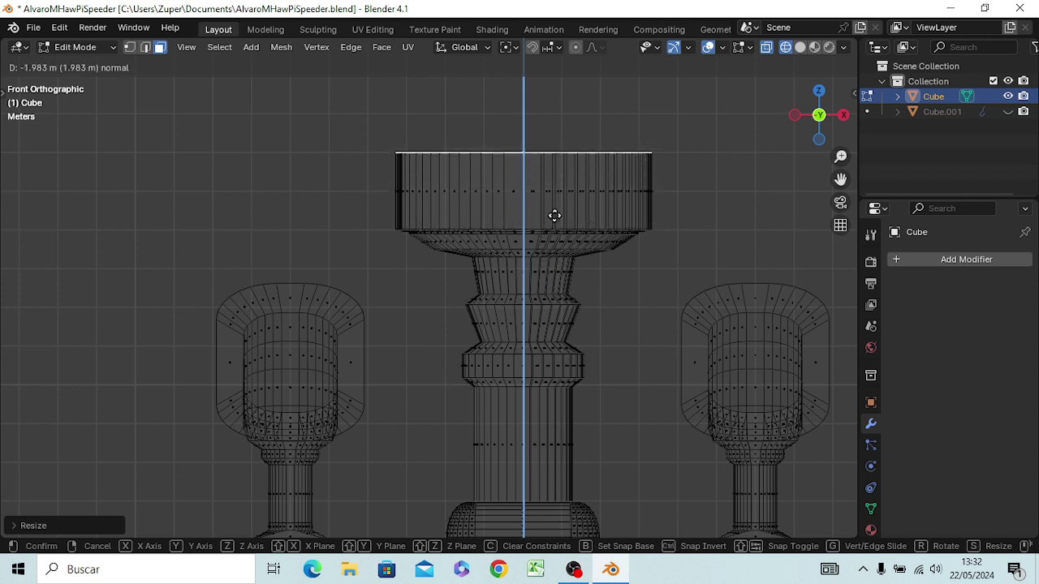
{"action": "left_click", "coordinate": [552, 215]}
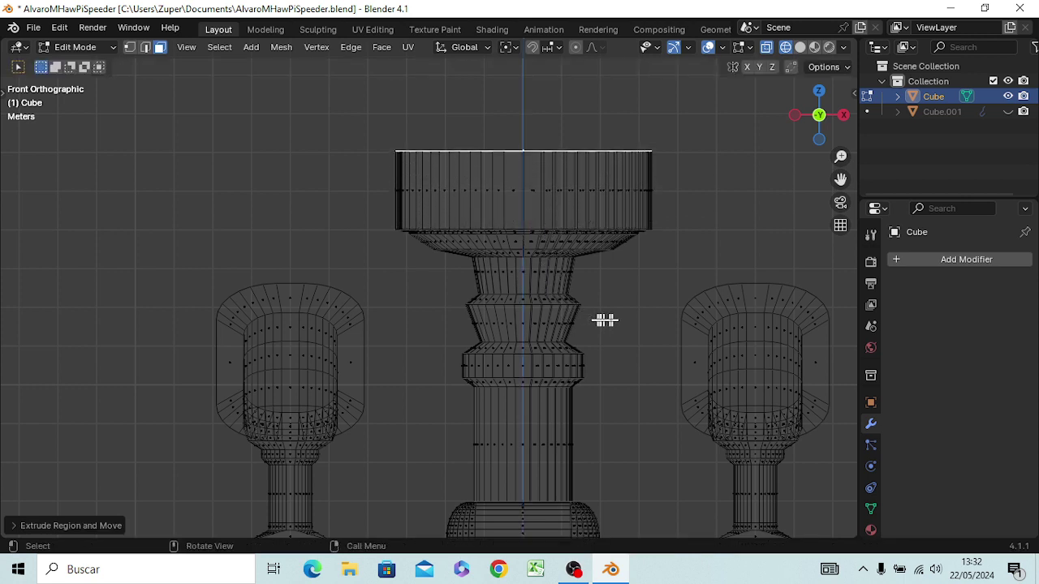
{"action": "mouse_move", "coordinate": [599, 365]}
{"action": "middle_mouse_down"}
{"action": "mouse_move", "coordinate": [385, 319]}
{"action": "mouse_move", "coordinate": [524, 324]}
{"action": "mouse_move", "coordinate": [520, 387]}
{"action": "mouse_move", "coordinate": [601, 352]}
{"action": "mouse_move", "coordinate": [522, 405]}
{"action": "mouse_move", "coordinate": [336, 398]}
{"action": "mouse_move", "coordinate": [440, 389]}
{"action": "mouse_move", "coordinate": [425, 425]}
{"action": "mouse_move", "coordinate": [233, 501]}
{"action": "mouse_move", "coordinate": [506, 355]}
{"action": "mouse_move", "coordinate": [454, 352]}
{"action": "mouse_move", "coordinate": [438, 377]}
{"action": "mouse_move", "coordinate": [441, 359]}
{"action": "mouse_move", "coordinate": [480, 348]}
{"action": "mouse_move", "coordinate": [465, 380]}
{"action": "mouse_move", "coordinate": [471, 352]}
{"action": "middle_mouse_up"}
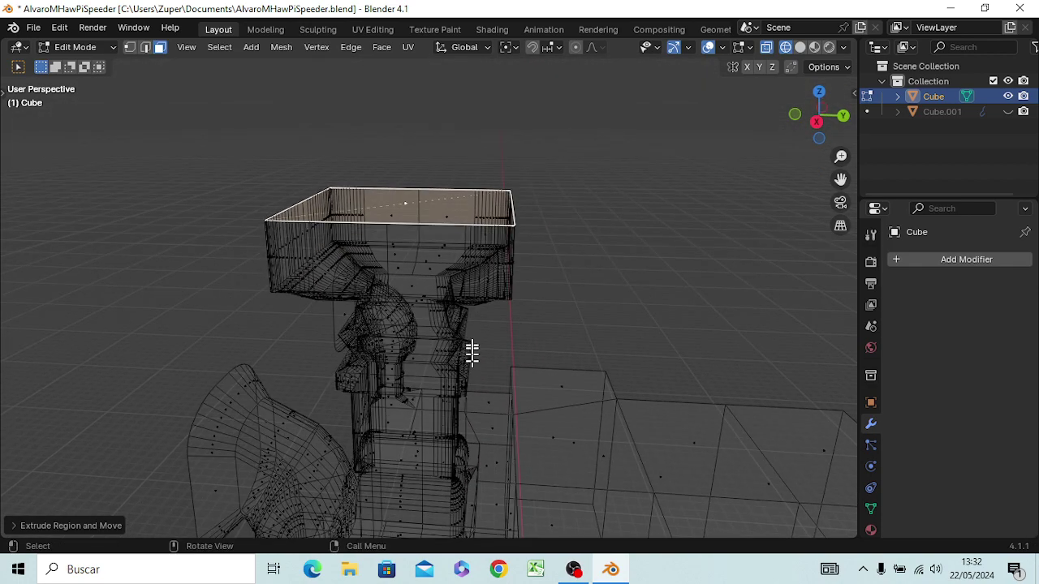
- In Right view, narrow the block's end faces along X to 0.8858
{"action": "mouse_move", "coordinate": [489, 317]}
{"action": "middle_mouse_down"}
{"action": "mouse_move", "coordinate": [505, 315]}
{"action": "mouse_move", "coordinate": [503, 297]}
{"action": "middle_mouse_up"}
{"action": "key", "text": "KP_3"}
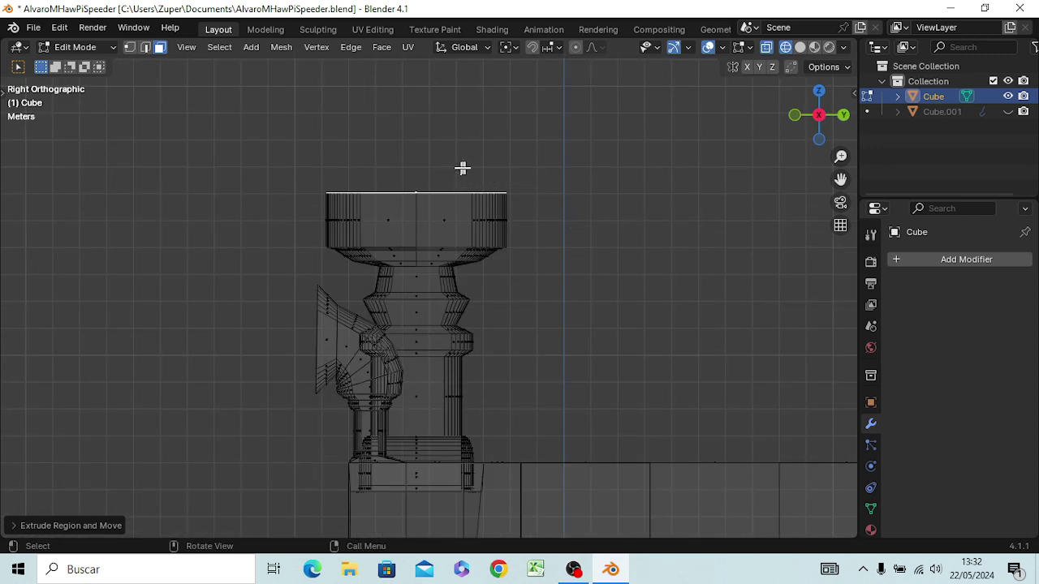
{"action": "left_click_drag", "start_coordinate": [463, 168], "coordinate": [522, 273]}
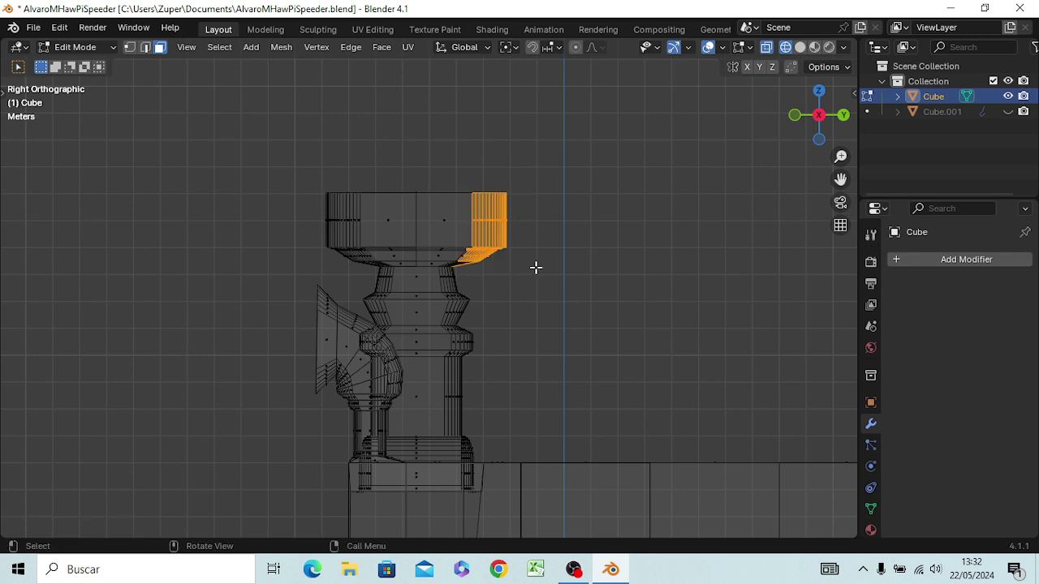
{"action": "key", "text": "s"}
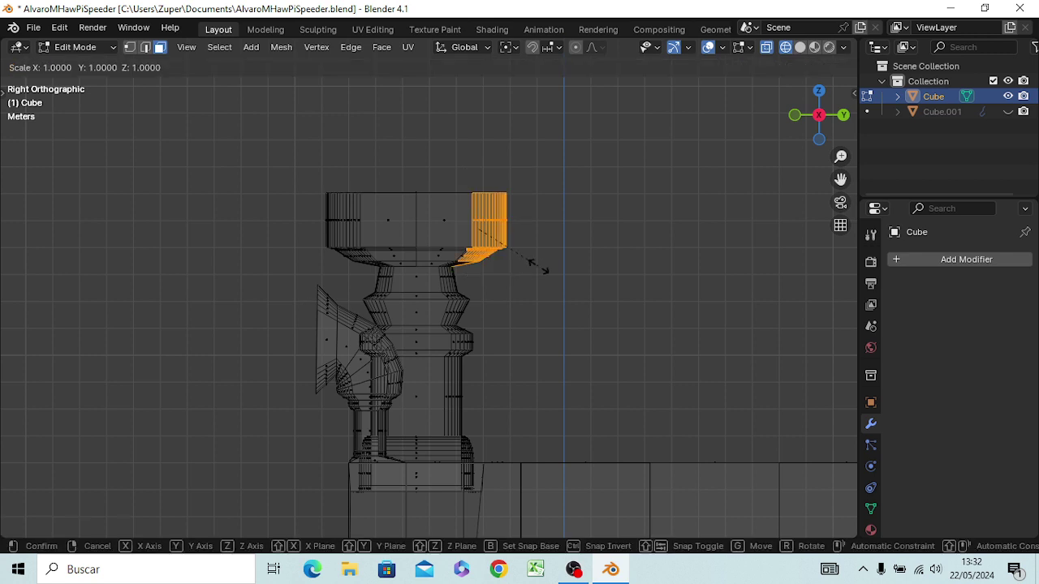
{"action": "key", "text": "x"}
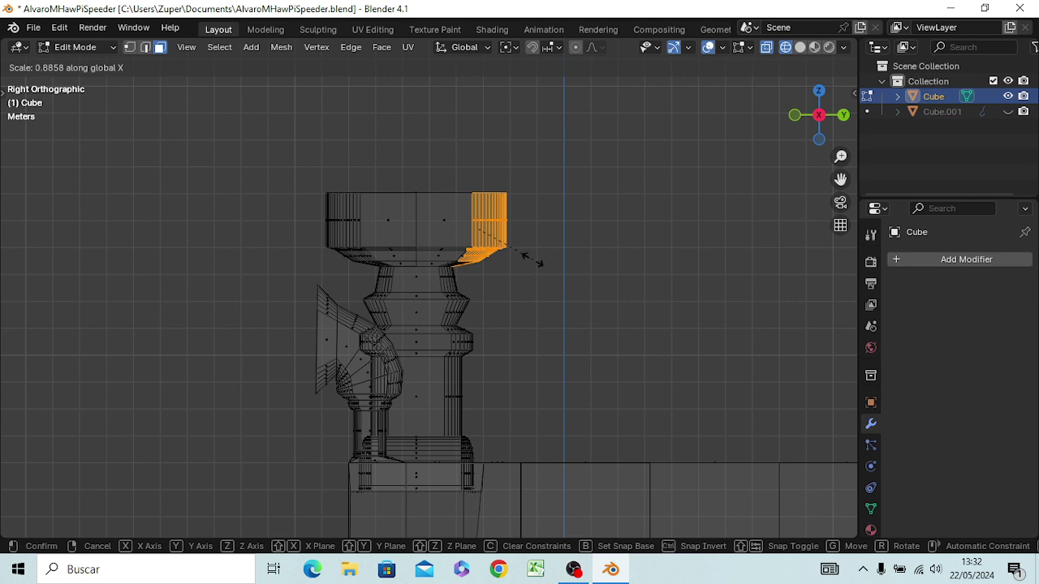
{"action": "left_click", "coordinate": [526, 257]}
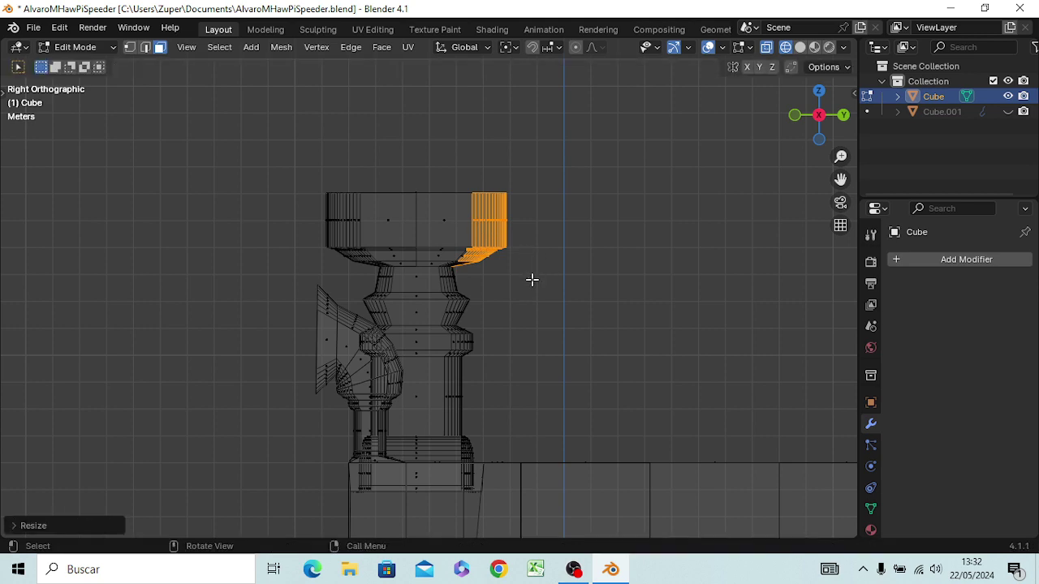
{"action": "key", "text": "KP_7"}
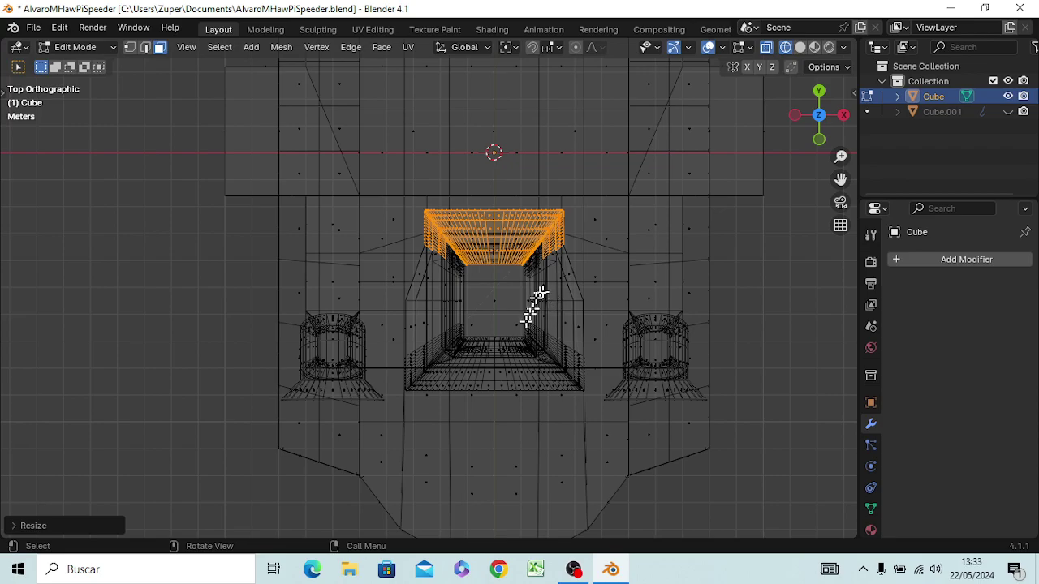
- Box-select the upper front faces of the tower's top block and view them from above
{"action": "mouse_move", "coordinate": [514, 341]}
{"action": "middle_mouse_down"}
{"action": "mouse_move", "coordinate": [514, 274]}
{"action": "mouse_move", "coordinate": [557, 336]}
{"action": "mouse_move", "coordinate": [681, 352]}
{"action": "mouse_move", "coordinate": [812, 272]}
{"action": "mouse_move", "coordinate": [625, 516]}
{"action": "mouse_move", "coordinate": [14, 216]}
{"action": "mouse_move", "coordinate": [2, 228]}
{"action": "middle_mouse_up"}
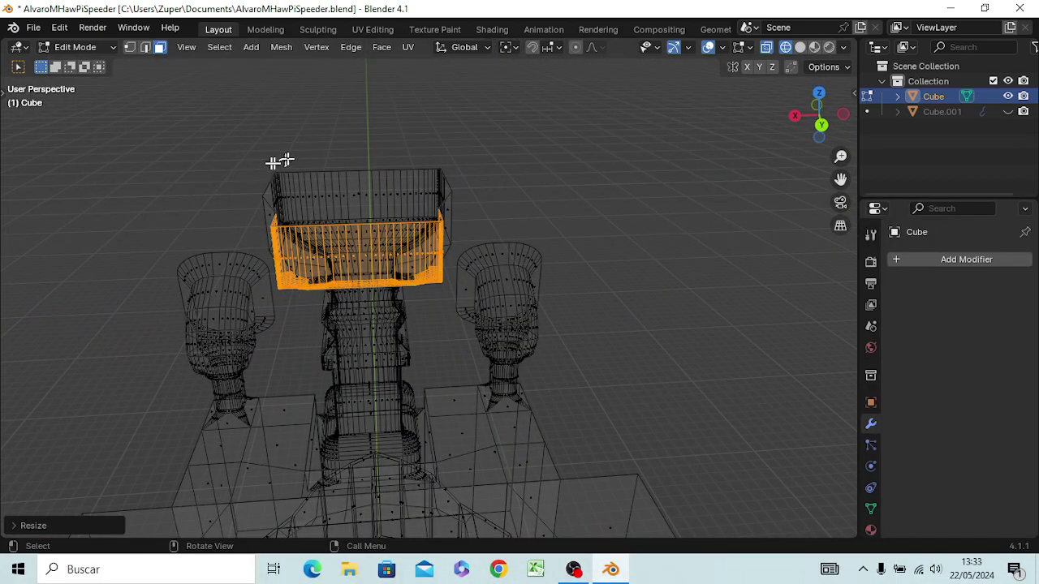
{"action": "left_click_drag", "start_coordinate": [287, 157], "coordinate": [431, 221]}
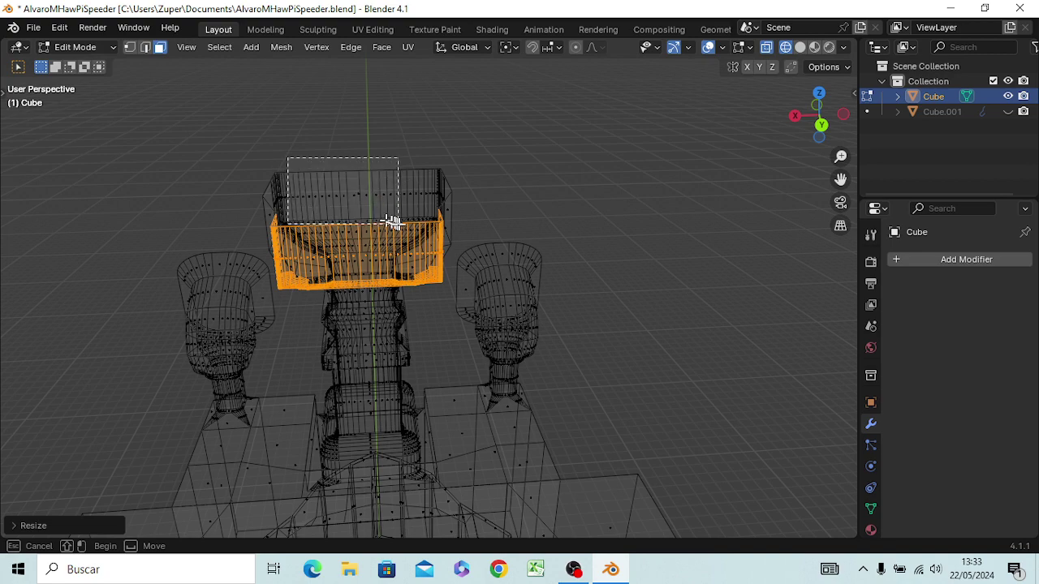
{"action": "left_click_drag", "start_coordinate": [431, 220], "coordinate": [422, 214]}
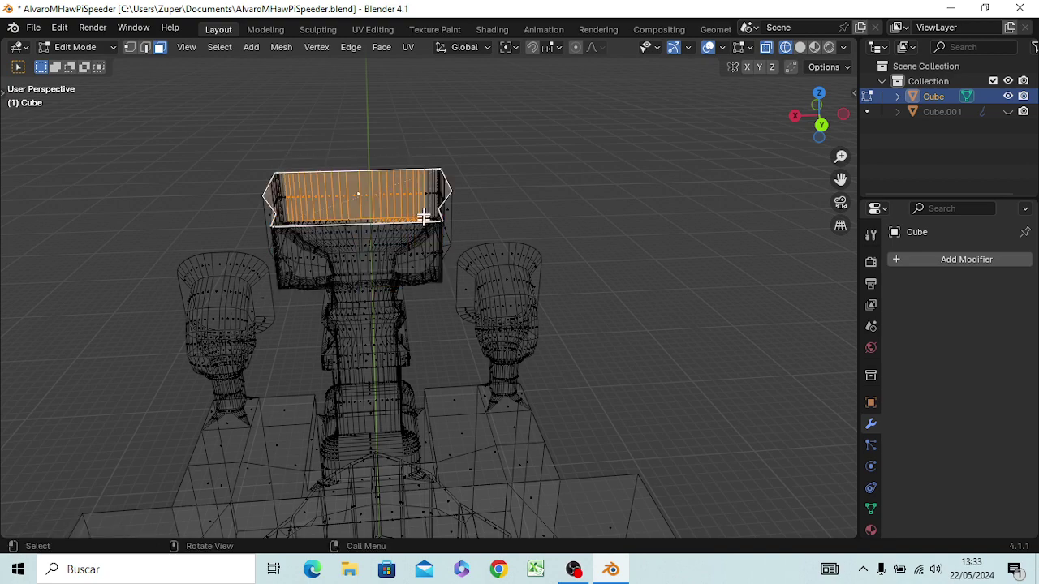
{"action": "mouse_move", "coordinate": [423, 210]}
{"action": "middle_mouse_down"}
{"action": "mouse_move", "coordinate": [241, 270]}
{"action": "mouse_move", "coordinate": [116, 197]}
{"action": "mouse_move", "coordinate": [65, 100]}
{"action": "mouse_move", "coordinate": [65, 109]}
{"action": "middle_mouse_up"}
- Switch the viewport to Solid shading and face the block's front
{"action": "key", "text": "z"}
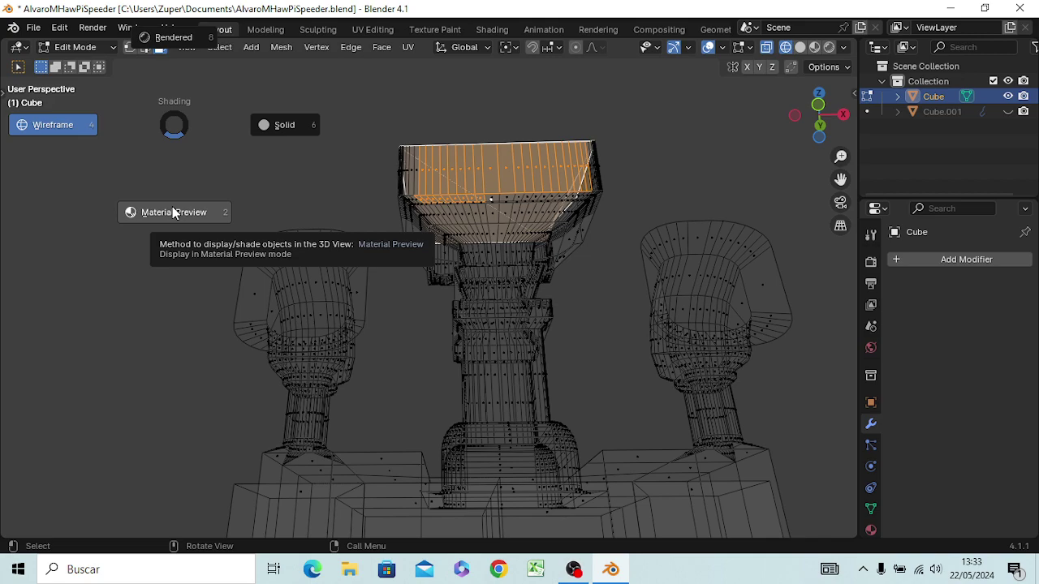
{"action": "left_click", "coordinate": [257, 127]}
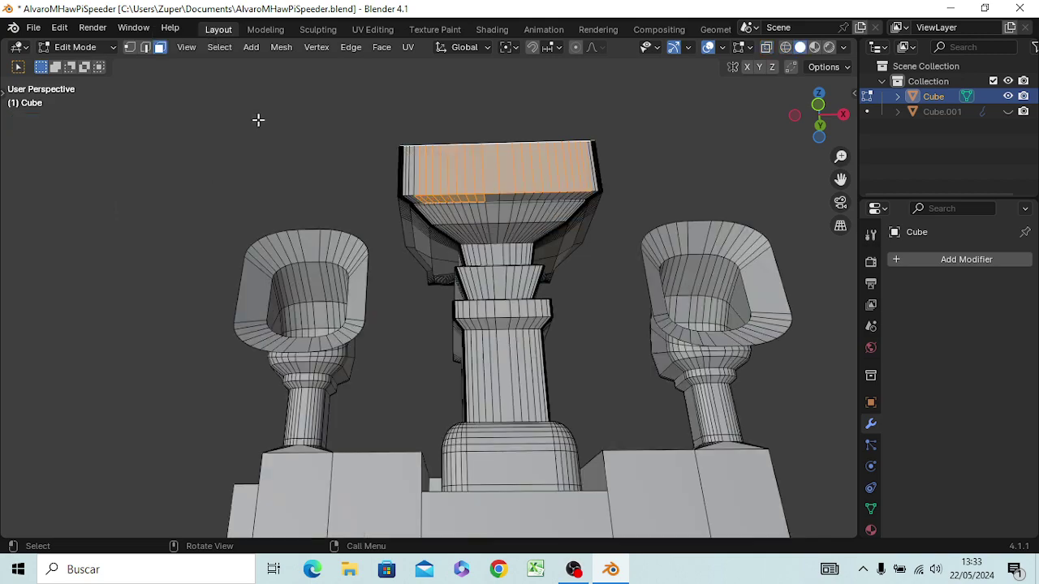
{"action": "mouse_move", "coordinate": [316, 195]}
{"action": "middle_mouse_down"}
{"action": "mouse_move", "coordinate": [69, 308]}
{"action": "mouse_move", "coordinate": [133, 340]}
{"action": "mouse_move", "coordinate": [146, 395]}
{"action": "mouse_move", "coordinate": [298, 325]}
{"action": "mouse_move", "coordinate": [297, 303]}
{"action": "mouse_move", "coordinate": [304, 319]}
{"action": "middle_mouse_up"}
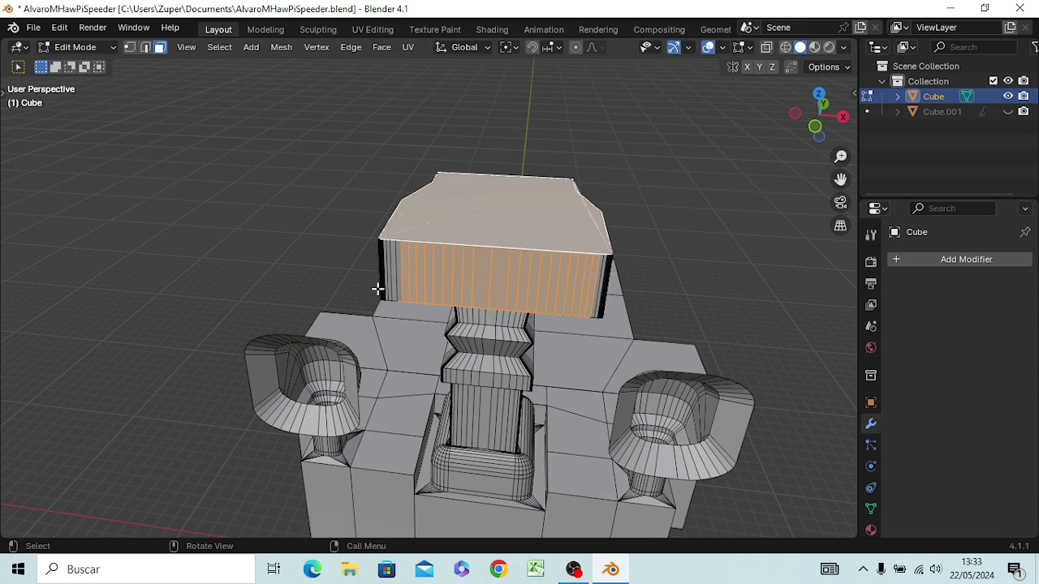
- Scale the front faces along X to 1.0179, then box-select a central strip of them
{"action": "key", "text": "s"}
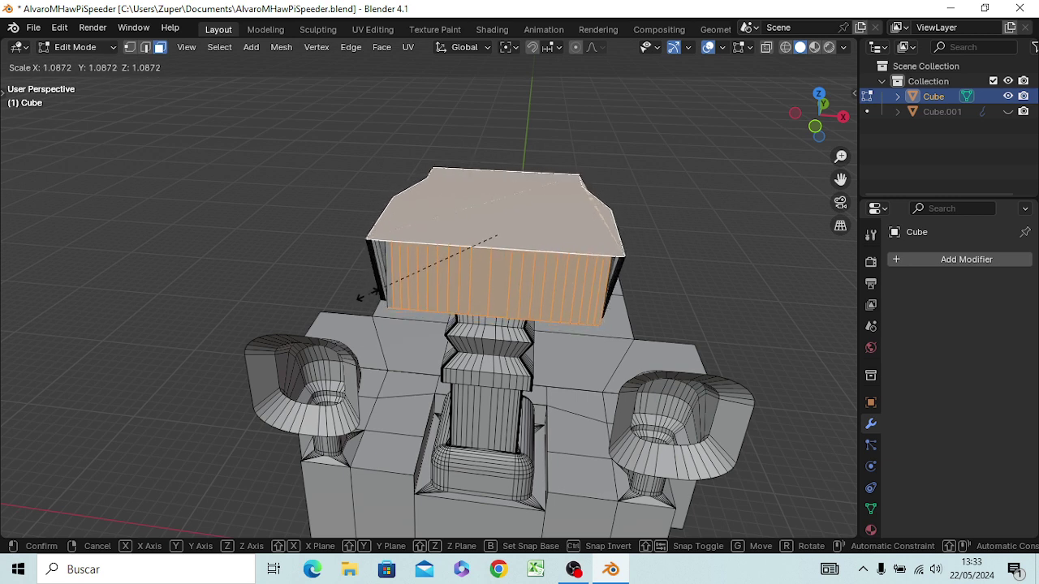
{"action": "right_click", "coordinate": [360, 297]}
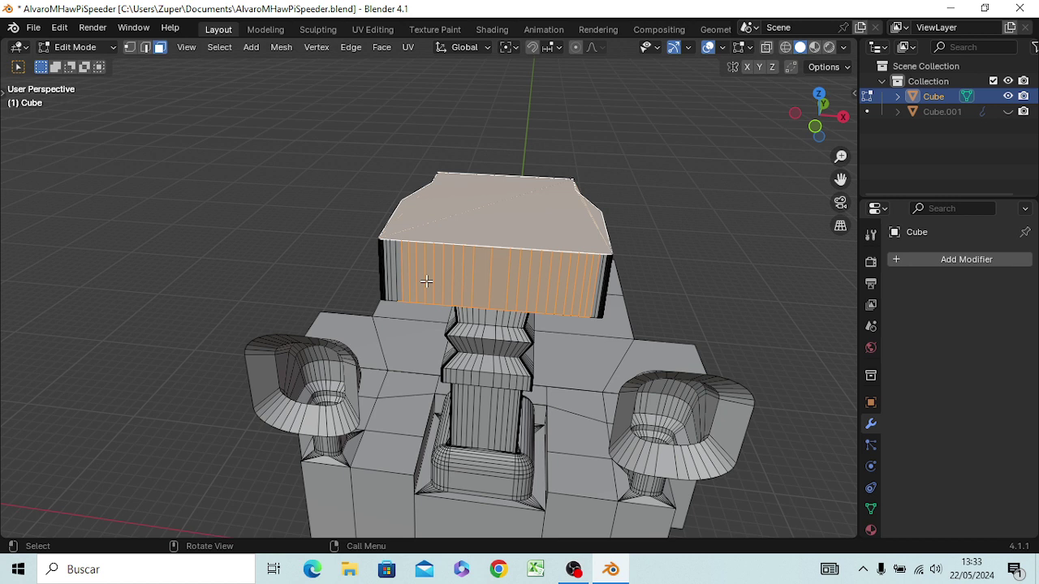
{"action": "key", "text": "s"}
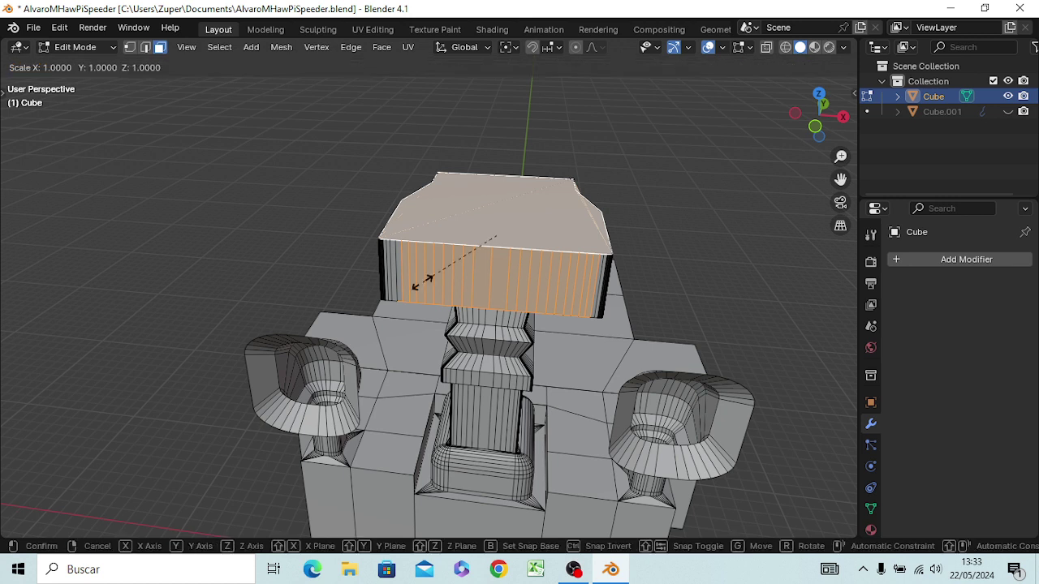
{"action": "key", "text": "x"}
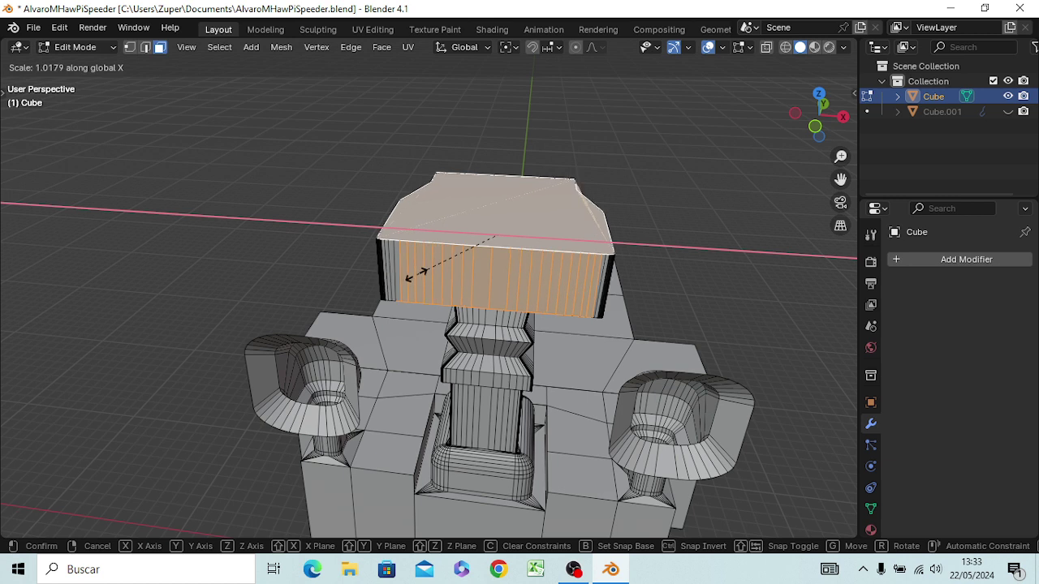
{"action": "left_click", "coordinate": [418, 273]}
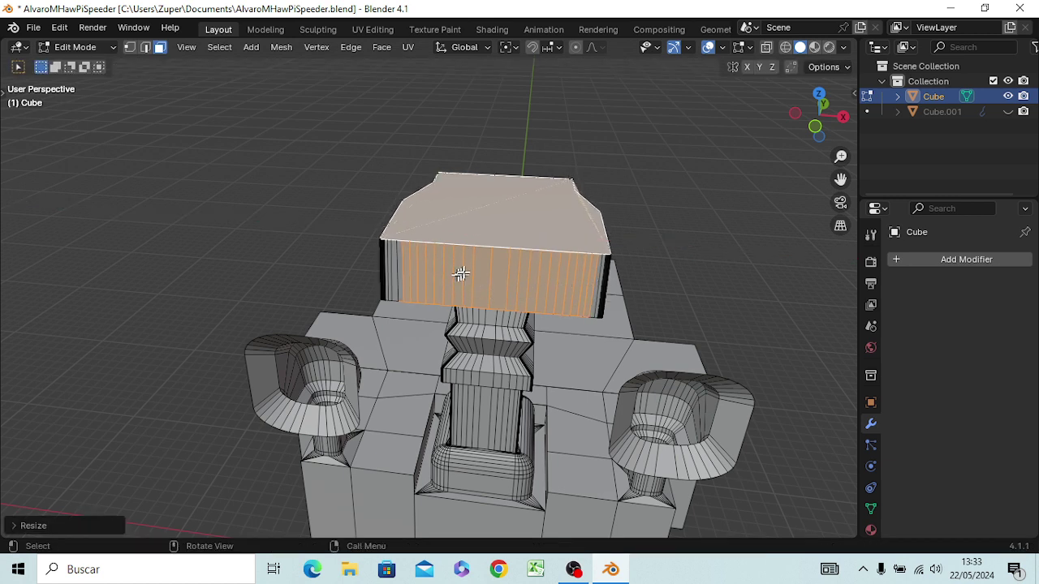
{"action": "left_click_drag", "start_coordinate": [463, 272], "coordinate": [533, 293]}
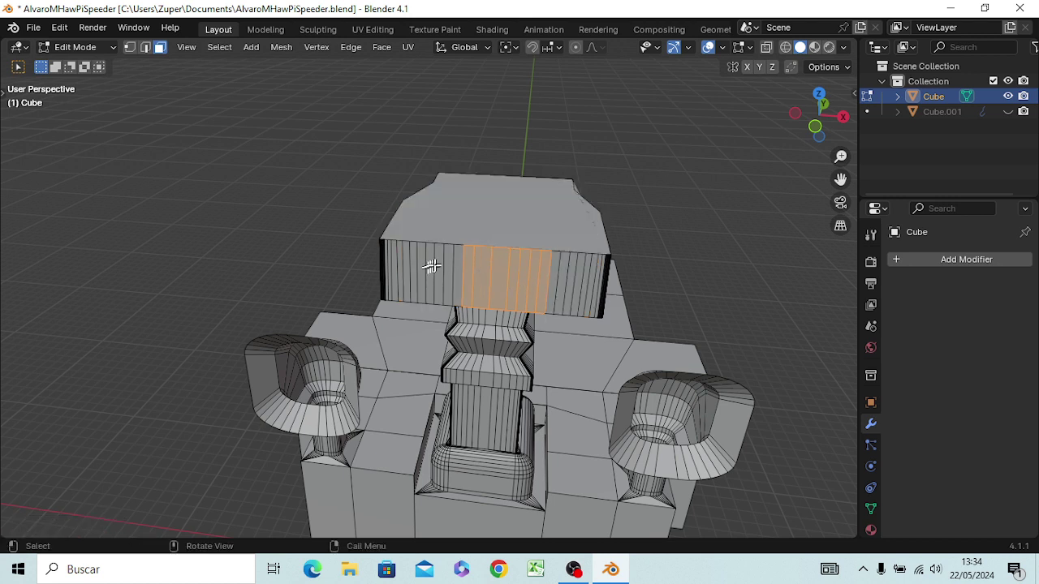
- Extend the central front strip by a neighbouring column and move it along Y into a panel
{"action": "left_click_drag", "start_coordinate": [434, 265], "coordinate": [548, 295]}
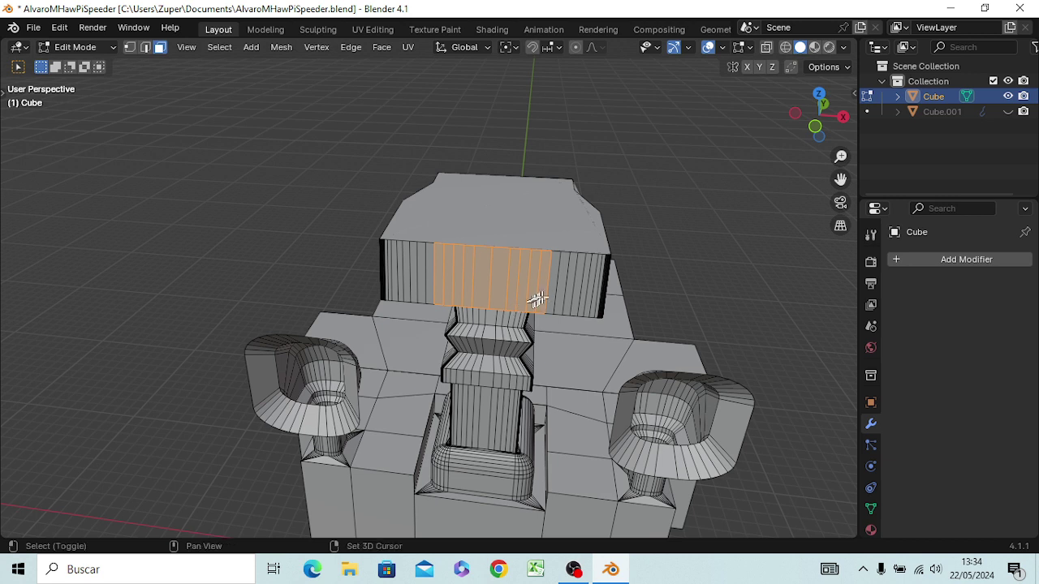
{"action": "left_click", "coordinate": [551, 288], "text": "shift"}
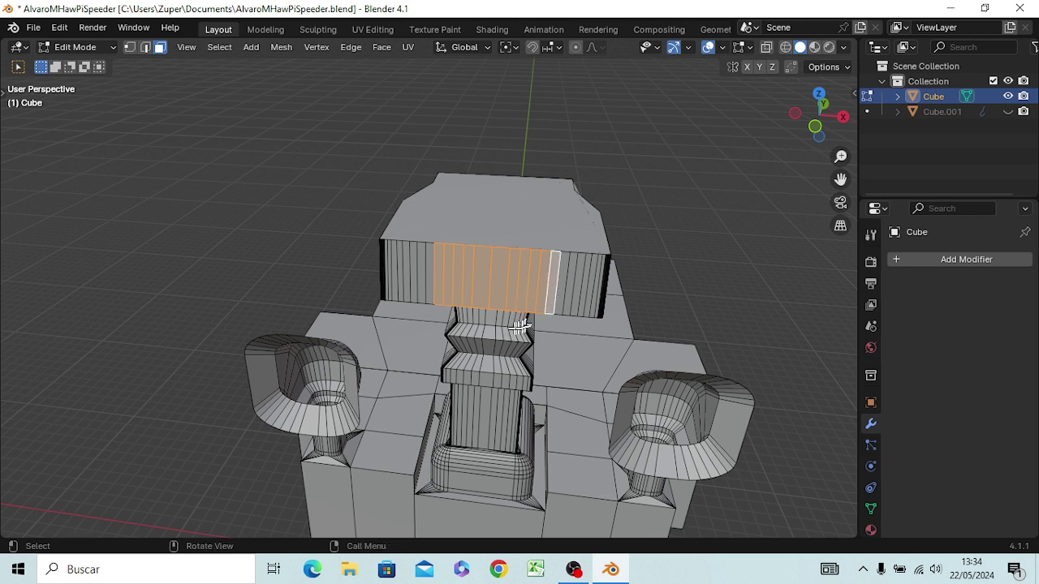
{"action": "key", "text": "g"}
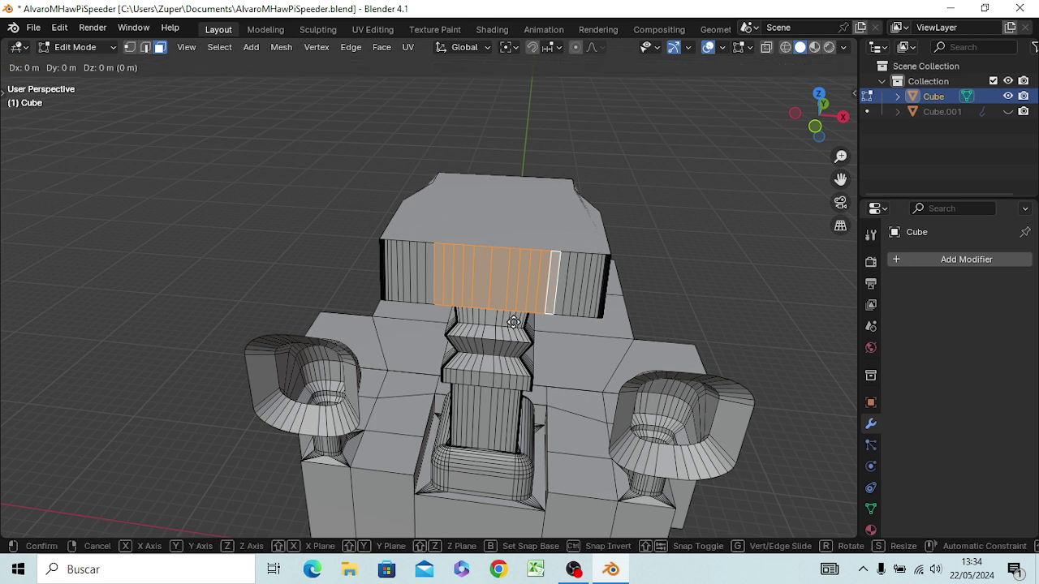
{"action": "key", "text": "y"}
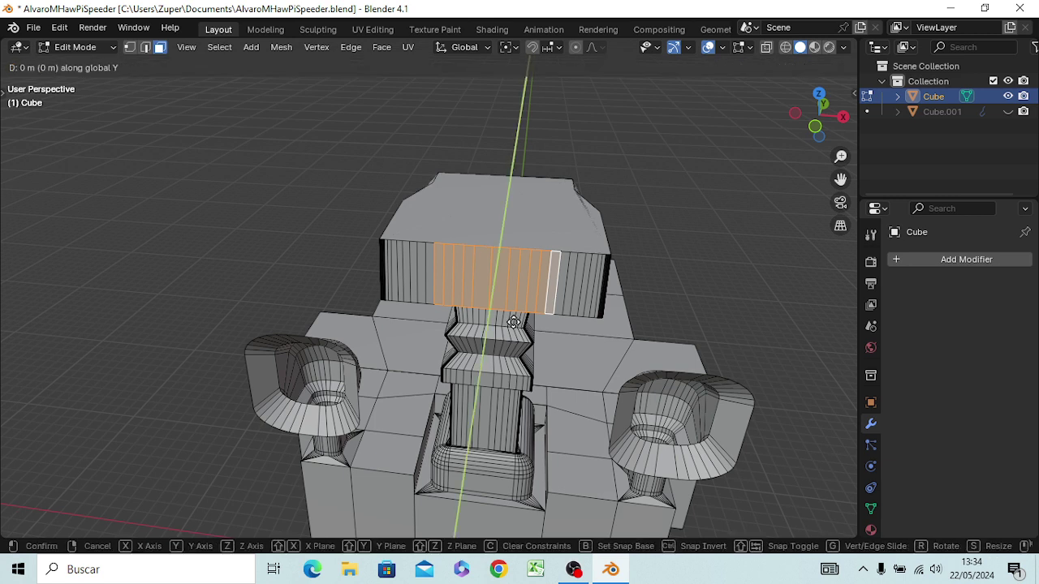
{"action": "left_click", "coordinate": [505, 335]}
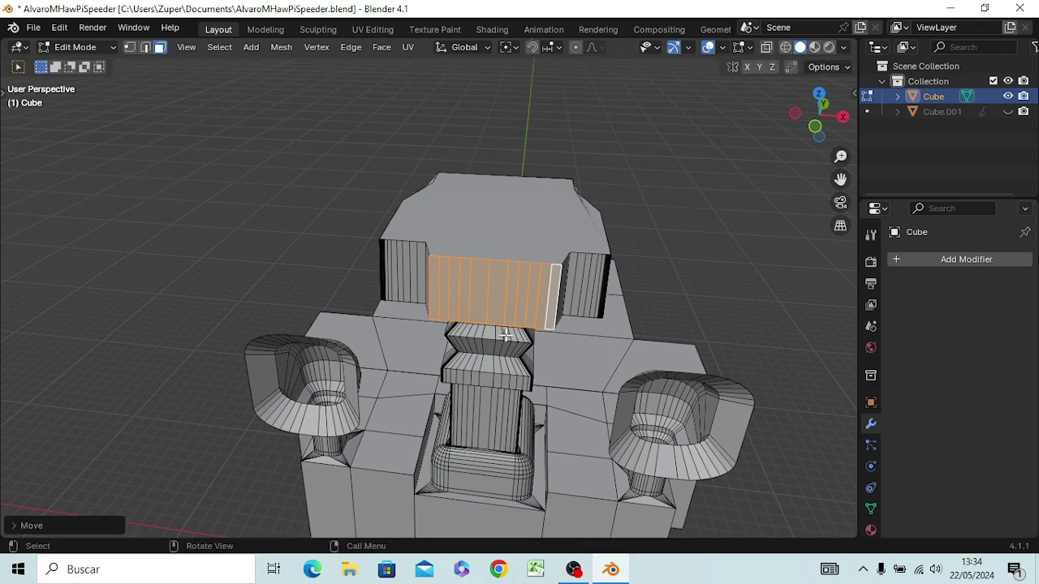
{"action": "mouse_move", "coordinate": [621, 297]}
{"action": "middle_mouse_down"}
{"action": "mouse_move", "coordinate": [566, 331]}
{"action": "mouse_move", "coordinate": [472, 281]}
{"action": "mouse_move", "coordinate": [507, 379]}
{"action": "mouse_move", "coordinate": [563, 362]}
{"action": "mouse_move", "coordinate": [520, 302]}
{"action": "middle_mouse_up"}
{"action": "scroll", "coordinate": [566, 331], "scroll_direction": "up", "scroll_amount": 3}
- Select the pillar block's top face and extrude it in place, after cancelling an inset
{"action": "left_click", "coordinate": [500, 298]}
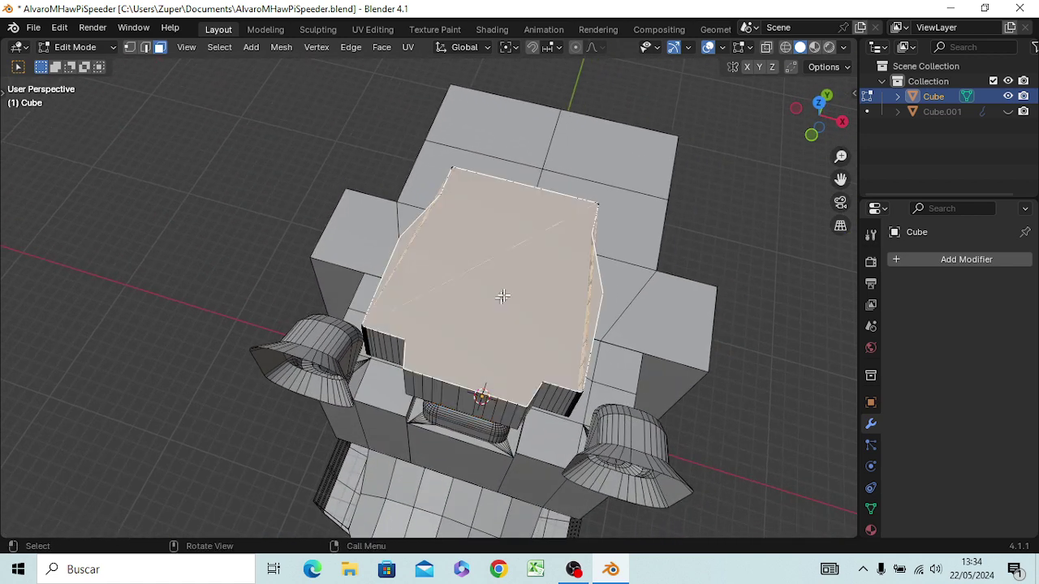
{"action": "key", "text": "i"}
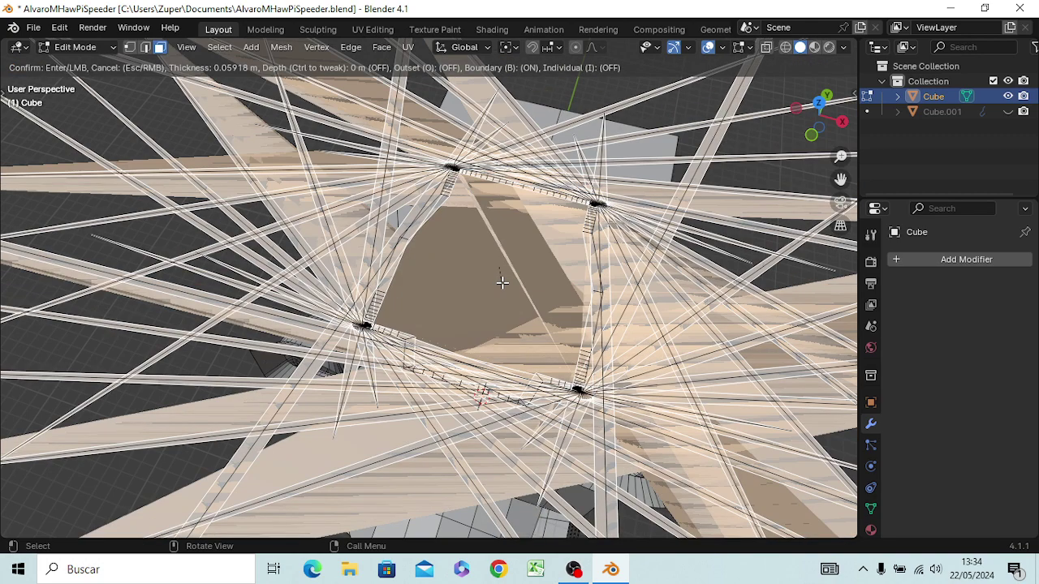
{"action": "key", "text": "Escape"}
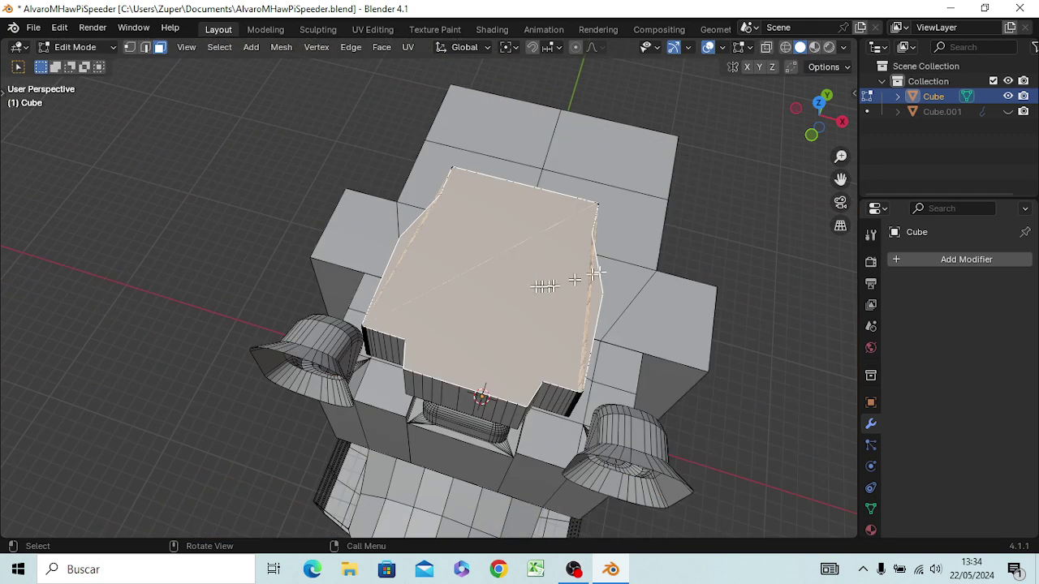
{"action": "mouse_move", "coordinate": [639, 255]}
{"action": "middle_mouse_down"}
{"action": "mouse_move", "coordinate": [765, 197]}
{"action": "mouse_move", "coordinate": [756, 202]}
{"action": "middle_mouse_up"}
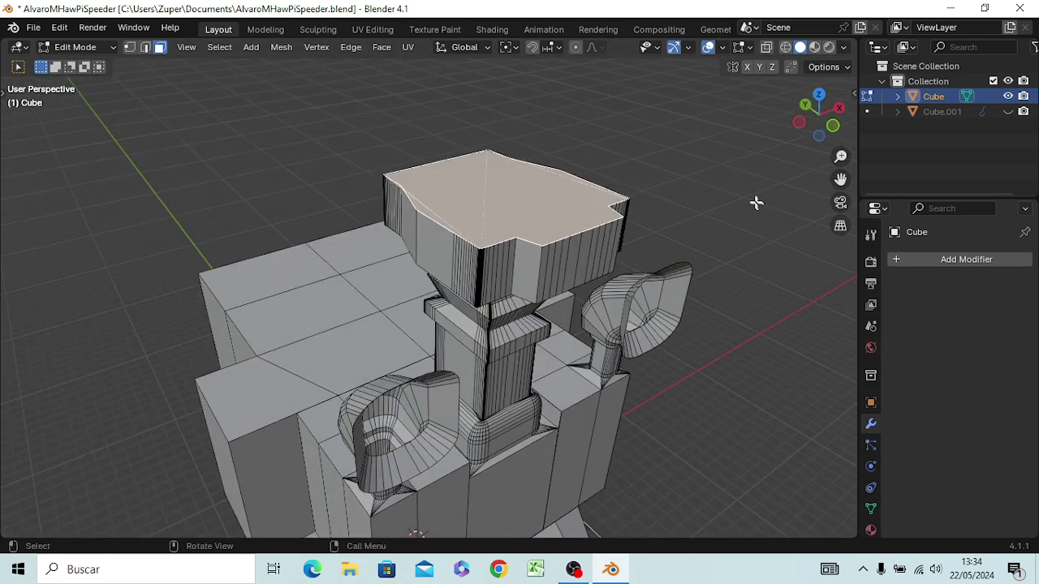
{"action": "left_click", "coordinate": [742, 203]}
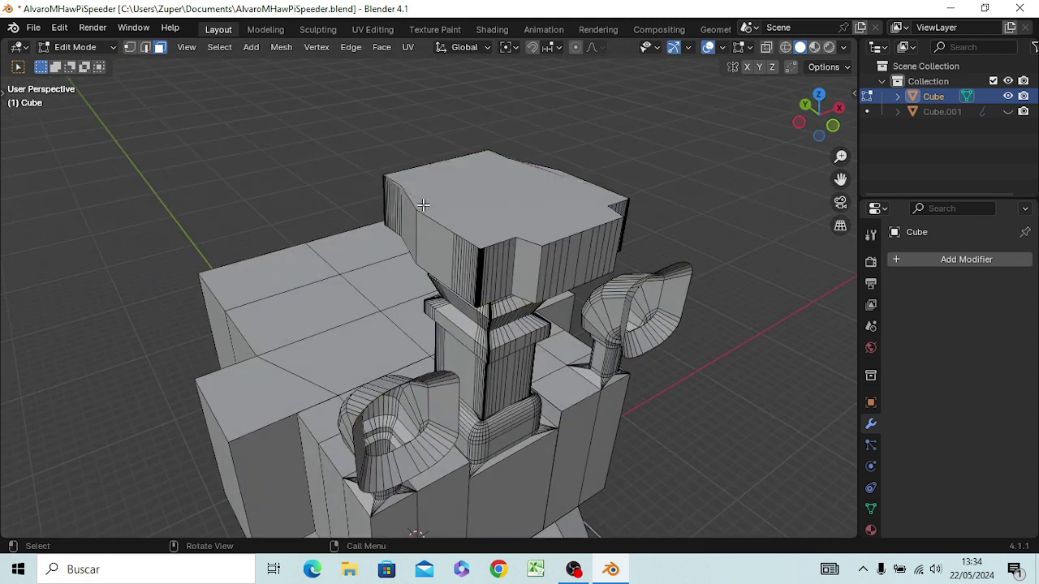
{"action": "left_click", "coordinate": [496, 211]}
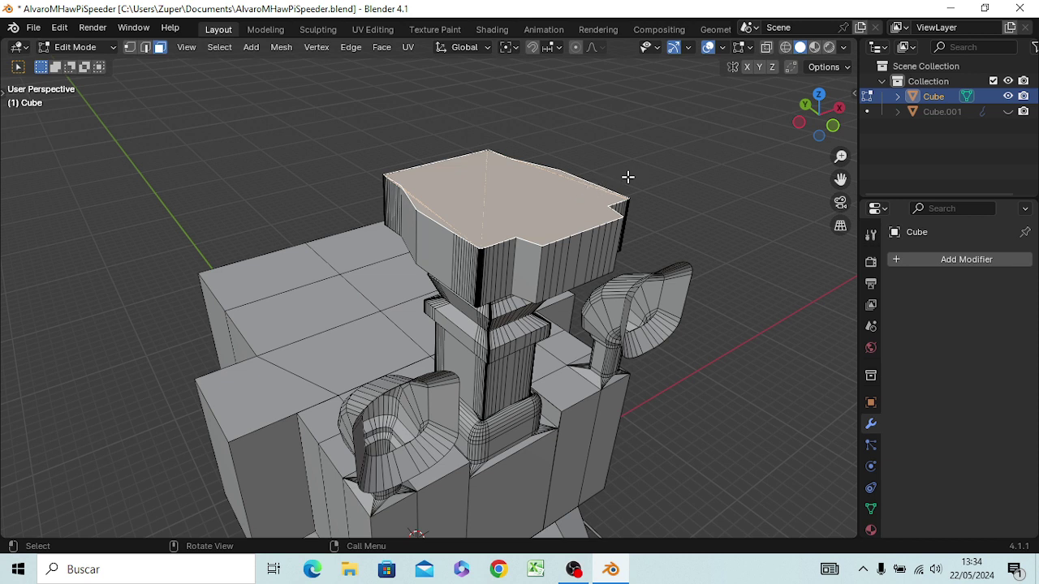
{"action": "key", "text": "e"}
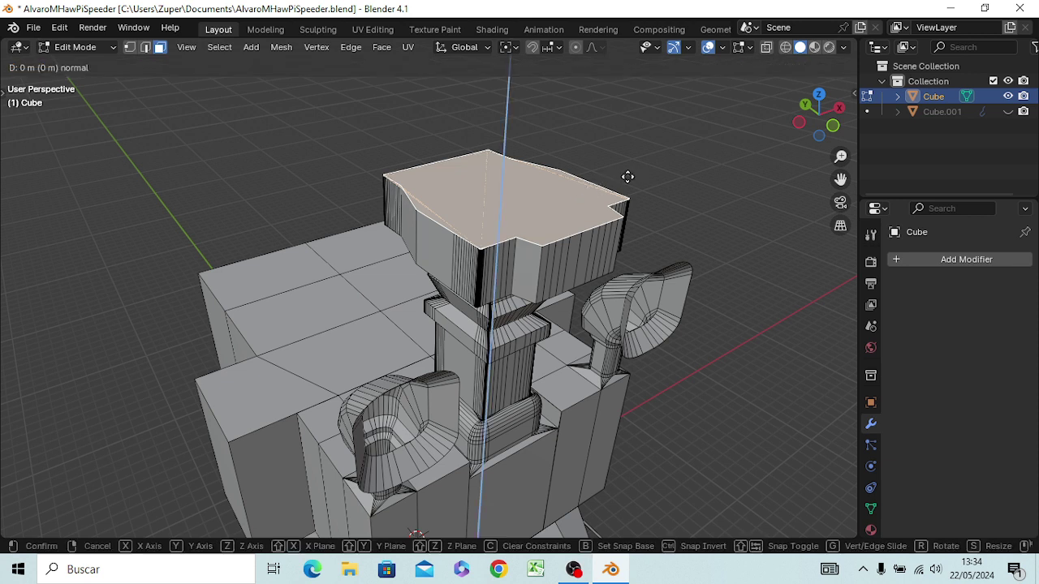
{"action": "left_click", "coordinate": [626, 174]}
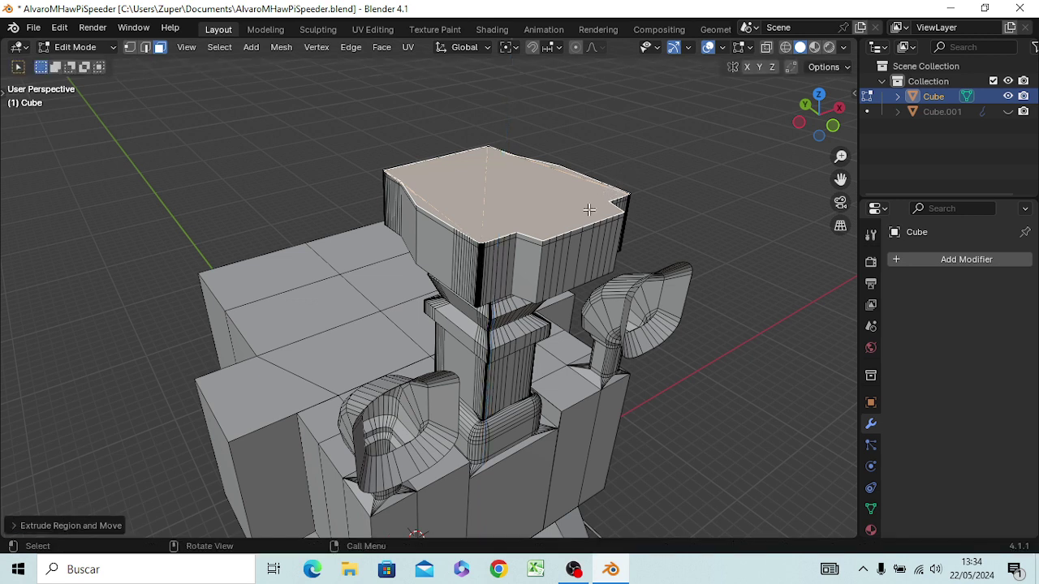
- Delete the block's top face to leave an open, hollow cup
{"action": "key", "text": "i"}
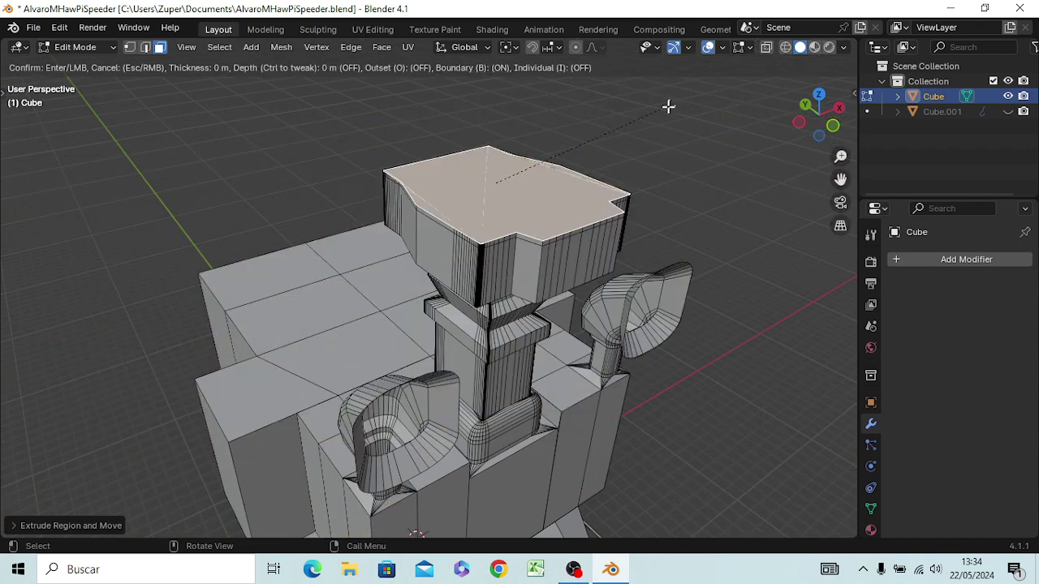
{"action": "key", "text": "Escape"}
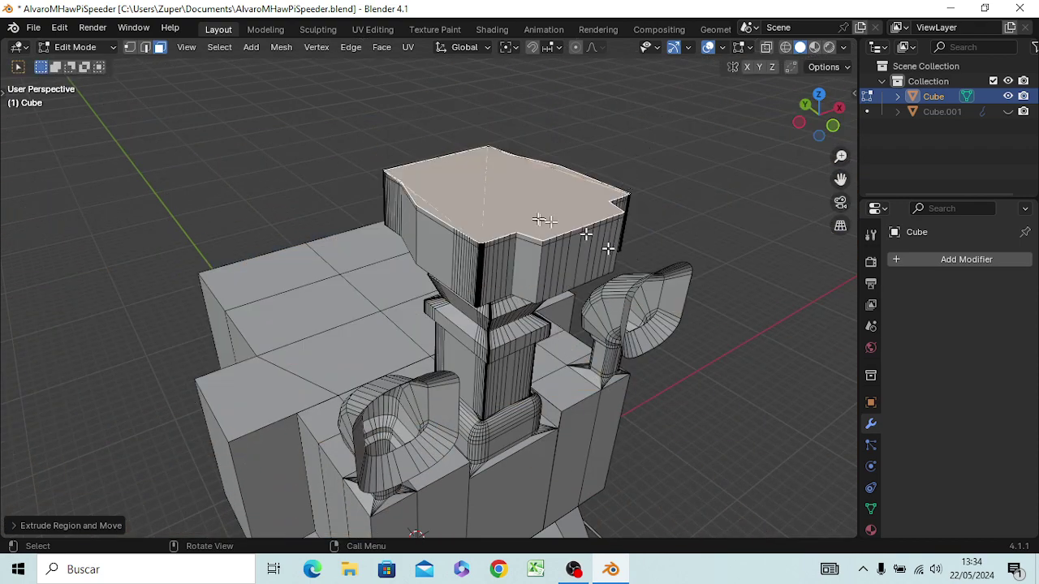
{"action": "key", "text": "e"}
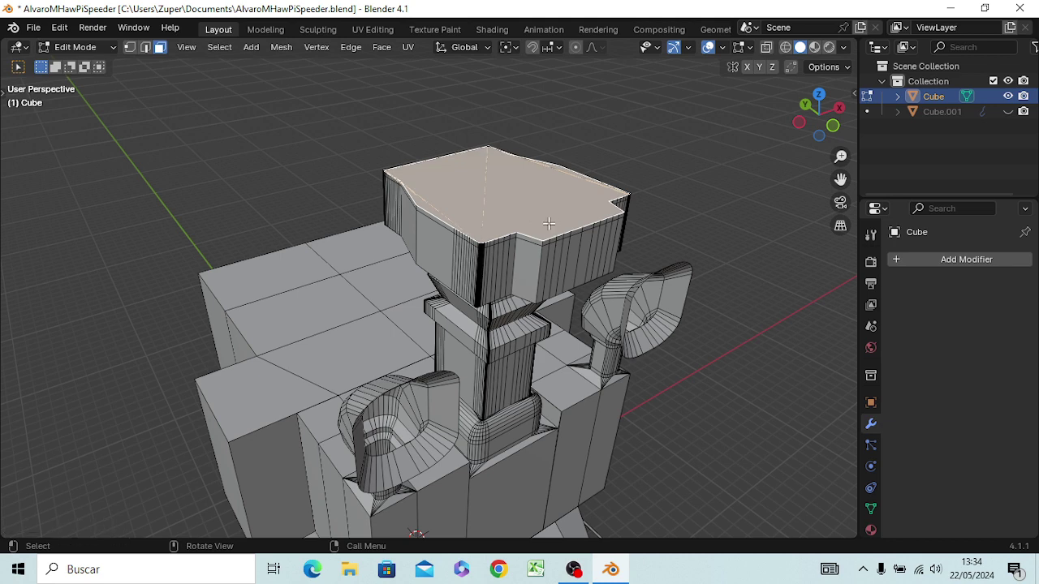
{"action": "key", "text": "x"}
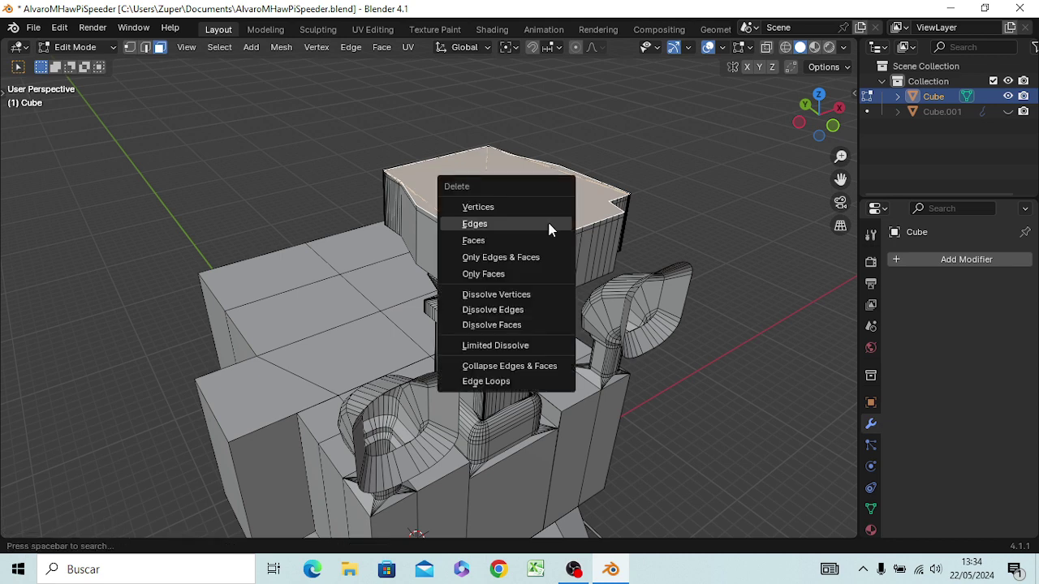
{"action": "left_click", "coordinate": [548, 224]}
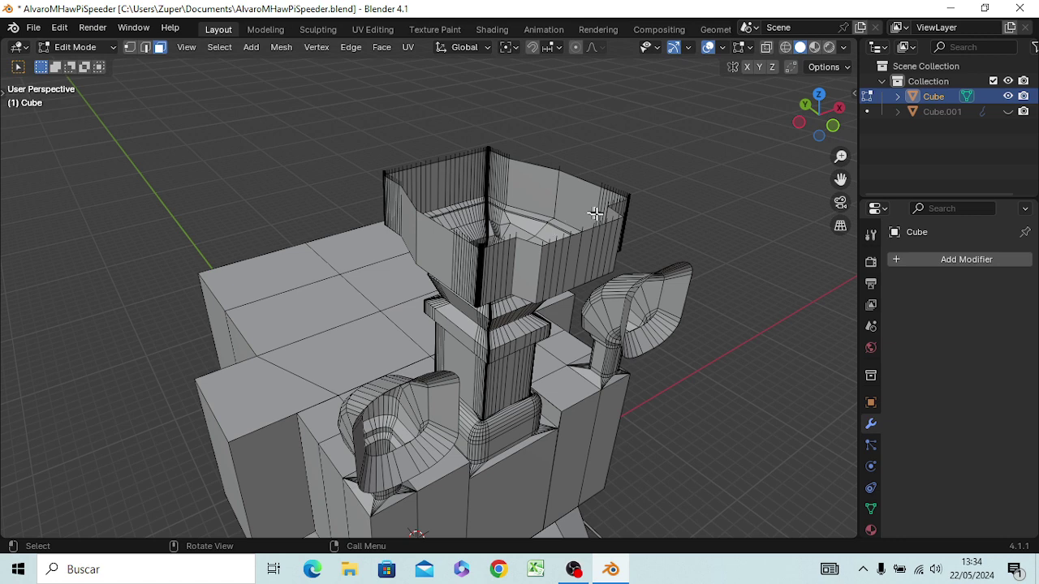
- Undo the top-face deletion, delete the block's top geometry again, and inspect the opening
{"action": "middle_click_drag", "start_coordinate": [599, 214], "coordinate": [531, 172]}
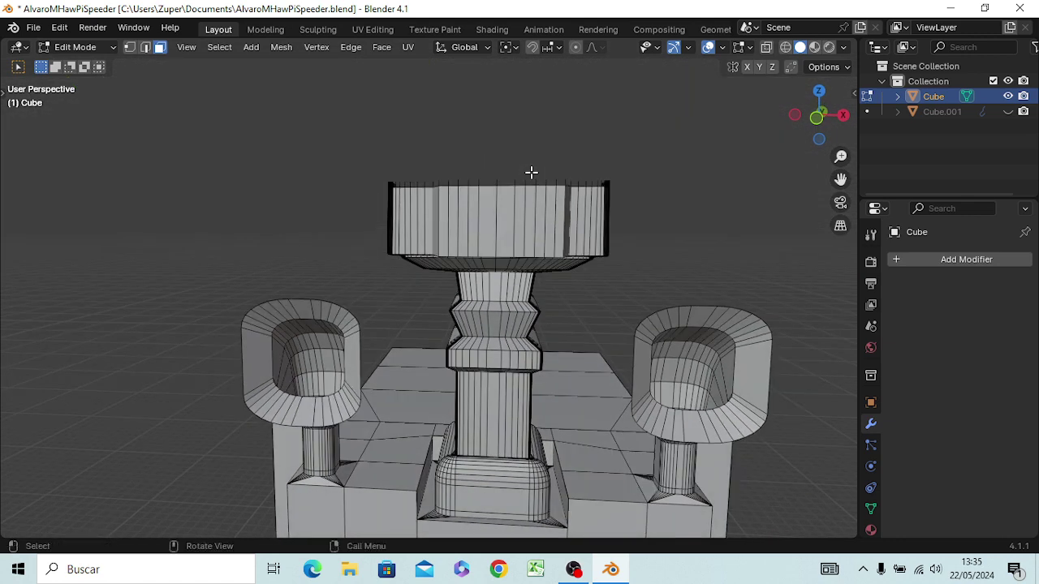
{"action": "key", "text": "ctrl+z"}
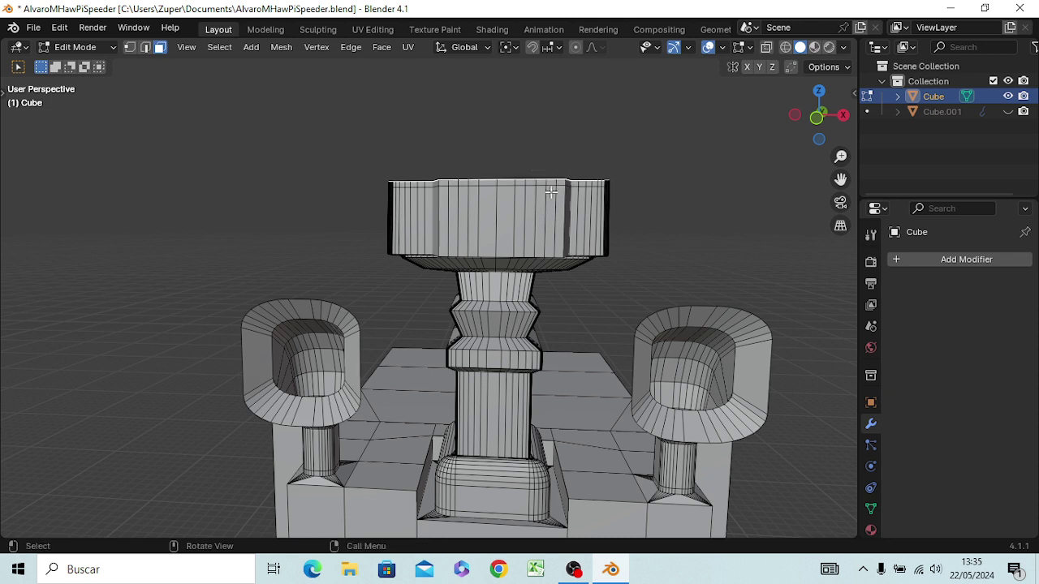
{"action": "key", "text": "x"}
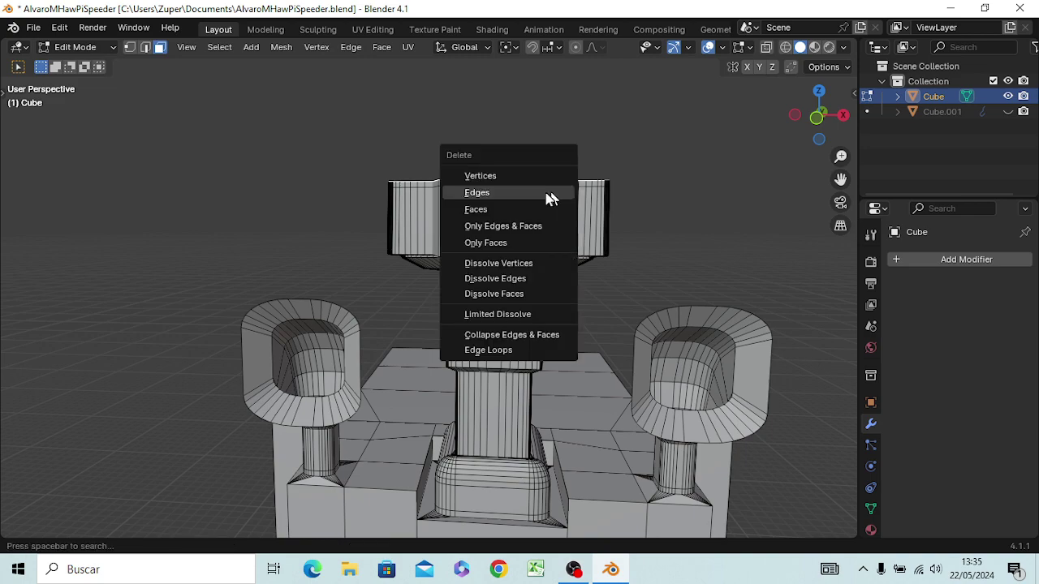
{"action": "left_click", "coordinate": [537, 176]}
{"action": "mouse_move", "coordinate": [618, 282]}
{"action": "middle_mouse_down"}
{"action": "mouse_move", "coordinate": [627, 299]}
{"action": "mouse_move", "coordinate": [599, 417]}
{"action": "mouse_move", "coordinate": [505, 452]}
{"action": "mouse_move", "coordinate": [475, 406]}
{"action": "mouse_move", "coordinate": [361, 402]}
{"action": "mouse_move", "coordinate": [162, 343]}
{"action": "mouse_move", "coordinate": [204, 232]}
{"action": "mouse_move", "coordinate": [413, 308]}
{"action": "mouse_move", "coordinate": [654, 270]}
{"action": "mouse_move", "coordinate": [687, 413]}
{"action": "mouse_move", "coordinate": [665, 399]}
{"action": "mouse_move", "coordinate": [617, 264]}
{"action": "mouse_move", "coordinate": [617, 320]}
{"action": "mouse_move", "coordinate": [462, 417]}
{"action": "mouse_move", "coordinate": [451, 389]}
{"action": "middle_mouse_up"}
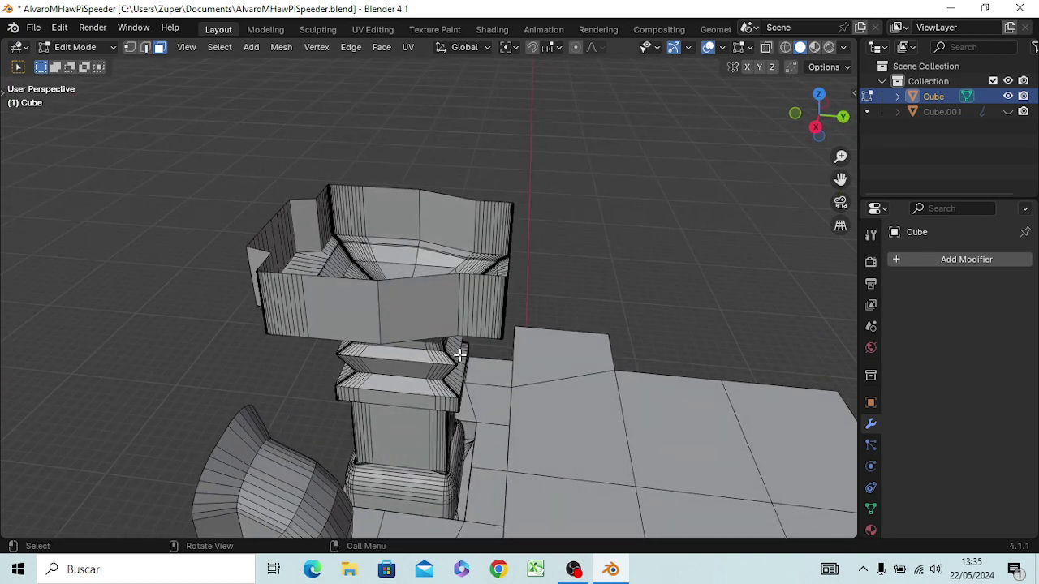
- Select all six top faces of the body box behind the pillar
{"action": "scroll", "coordinate": [605, 361], "scroll_direction": "down", "scroll_amount": 2}
{"action": "scroll", "coordinate": [601, 347], "scroll_direction": "down", "scroll_amount": 3}
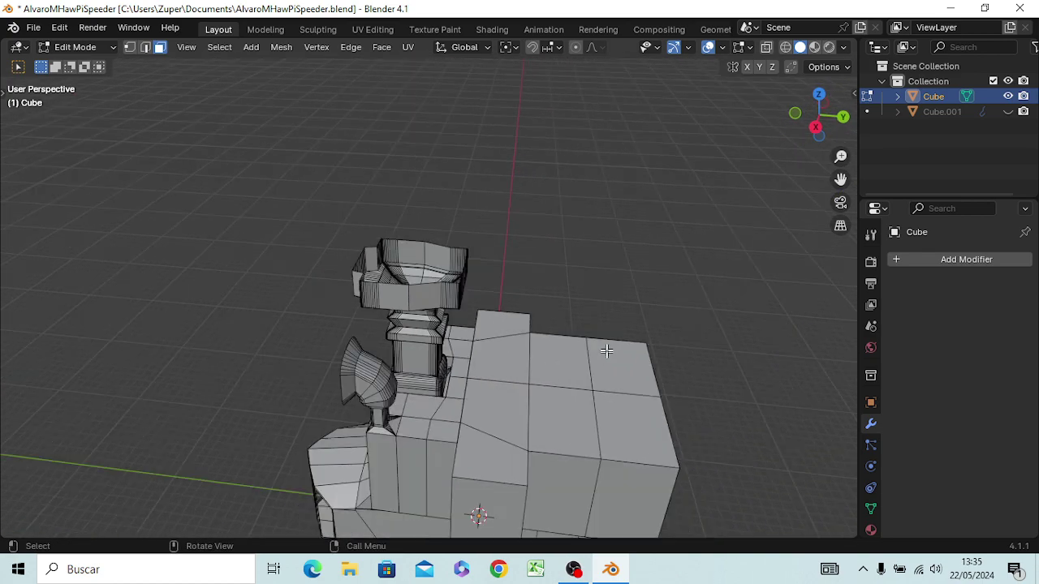
{"action": "scroll", "coordinate": [600, 347], "scroll_direction": "down", "scroll_amount": 1}
{"action": "mouse_move", "coordinate": [583, 357]}
{"action": "middle_mouse_down"}
{"action": "mouse_move", "coordinate": [563, 301]}
{"action": "mouse_move", "coordinate": [438, 359]}
{"action": "middle_mouse_up"}
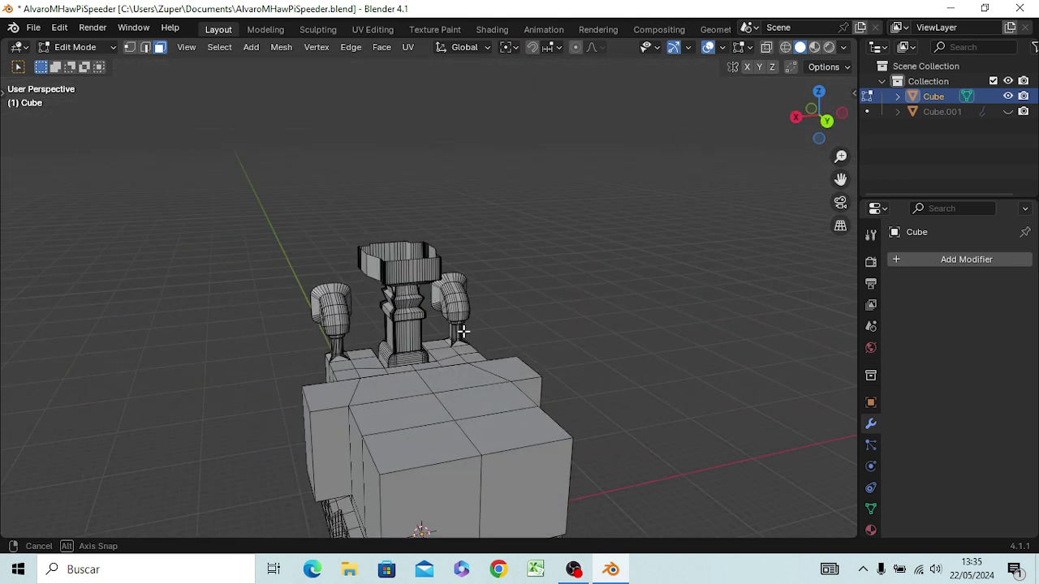
{"action": "left_click", "coordinate": [392, 389]}
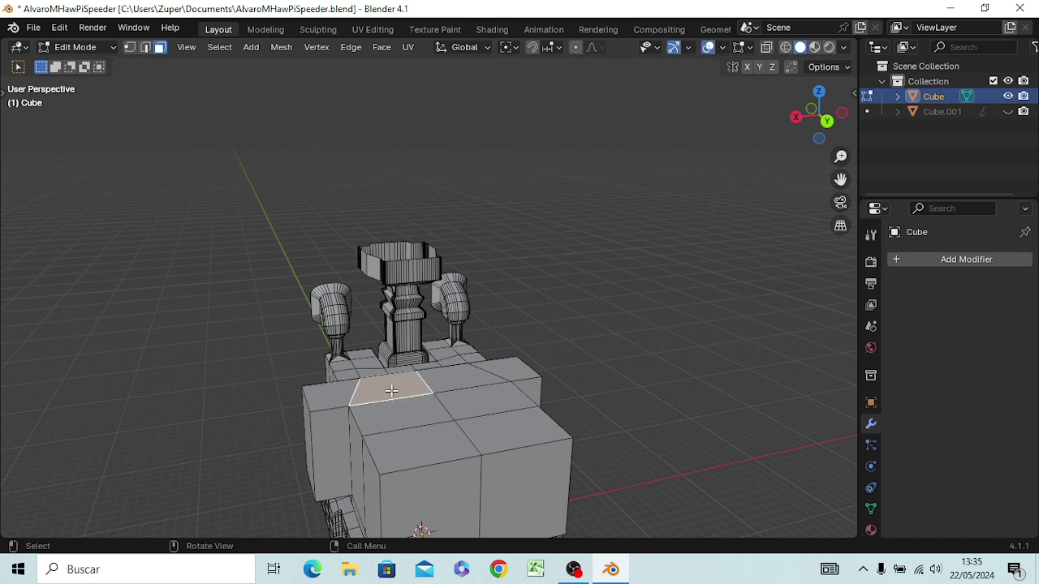
{"action": "left_click", "coordinate": [464, 379], "text": "shift"}
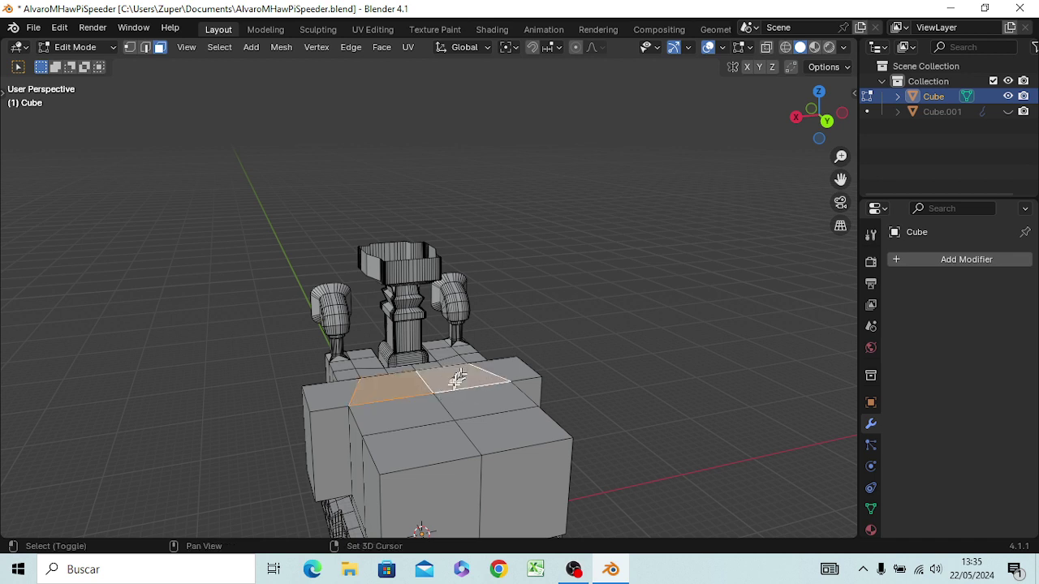
{"action": "left_click", "coordinate": [408, 422], "text": "shift"}
{"action": "left_click", "coordinate": [471, 405], "text": "shift"}
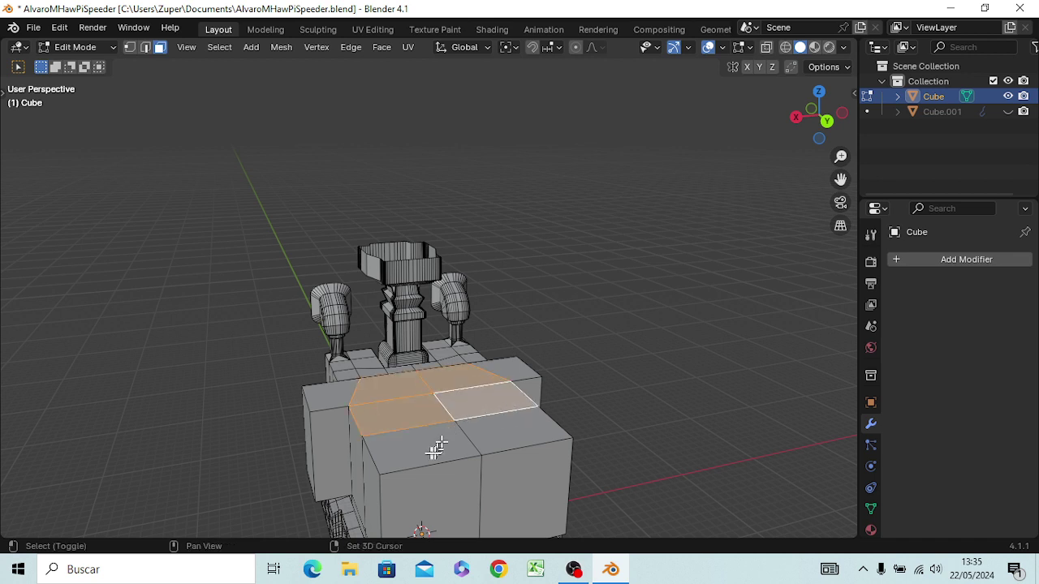
{"action": "left_click", "coordinate": [436, 448], "text": "shift"}
{"action": "left_click", "coordinate": [490, 438], "text": "shift"}
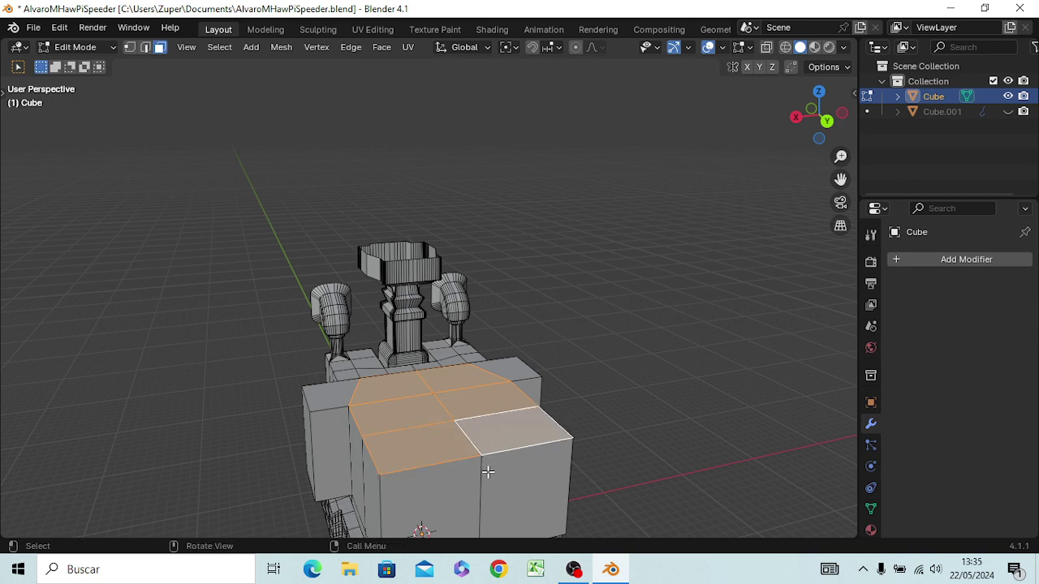
{"action": "mouse_move", "coordinate": [488, 471]}
{"action": "middle_mouse_down"}
{"action": "mouse_move", "coordinate": [592, 399]}
{"action": "mouse_move", "coordinate": [603, 426]}
{"action": "middle_mouse_up"}
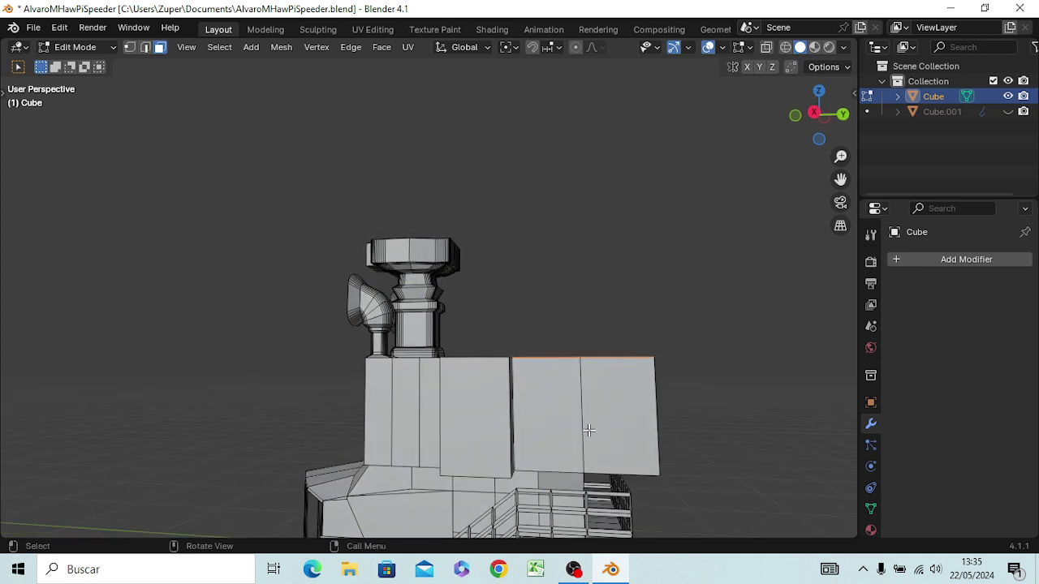
- Extrude the body box's top faces up about 3.8 m and scale them to roughly 0.86
{"action": "key", "text": "e"}
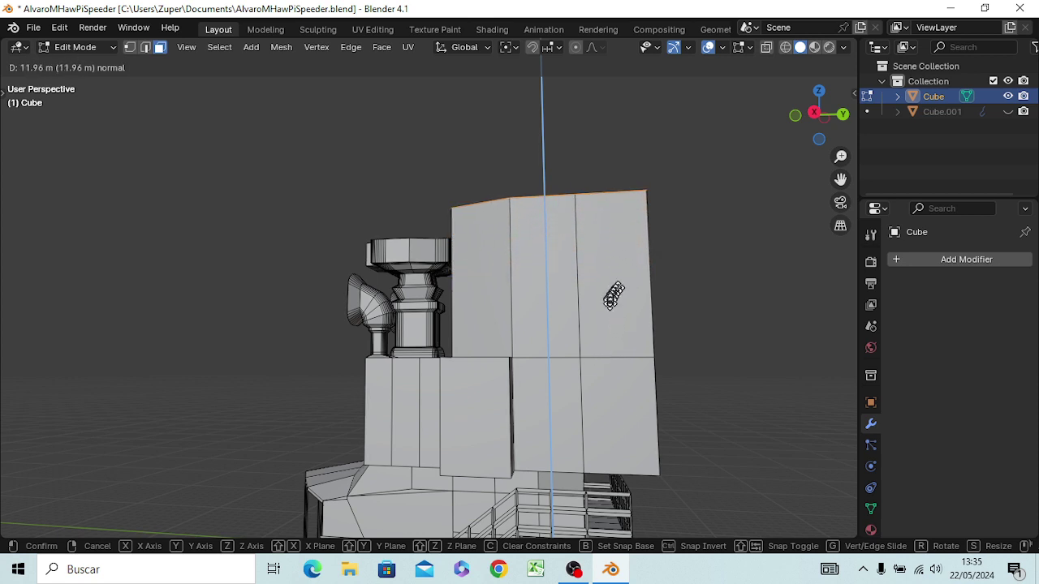
{"action": "left_click", "coordinate": [620, 369]}
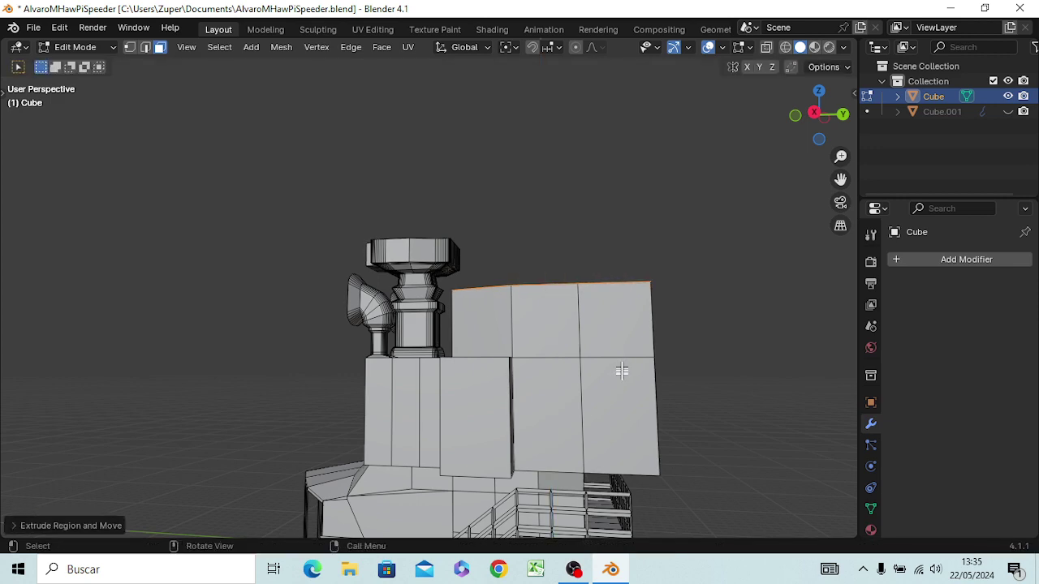
{"action": "mouse_move", "coordinate": [672, 388]}
{"action": "middle_mouse_down"}
{"action": "mouse_move", "coordinate": [625, 445]}
{"action": "mouse_move", "coordinate": [580, 445]}
{"action": "middle_mouse_up"}
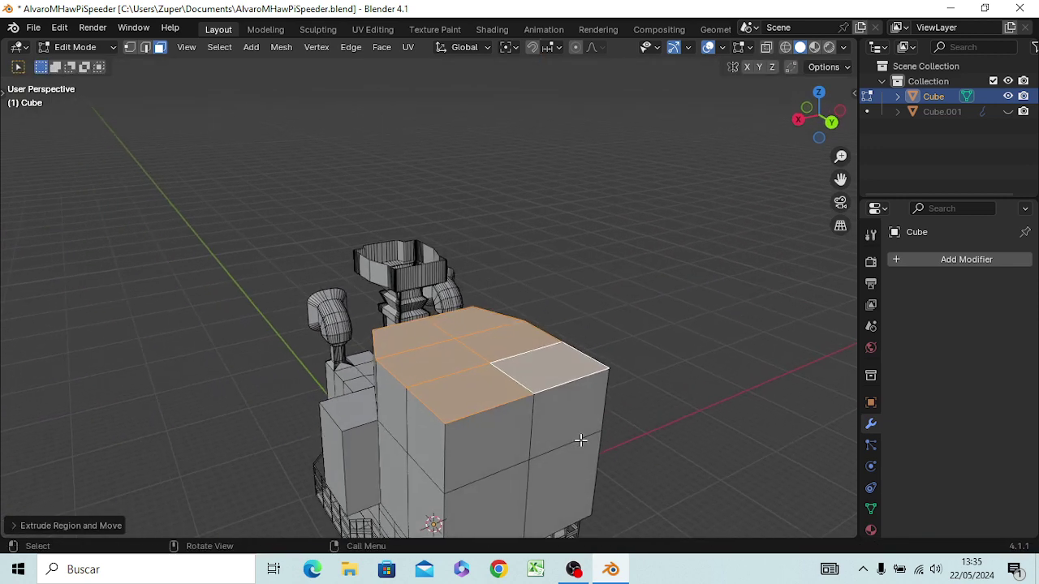
{"action": "key", "text": "s"}
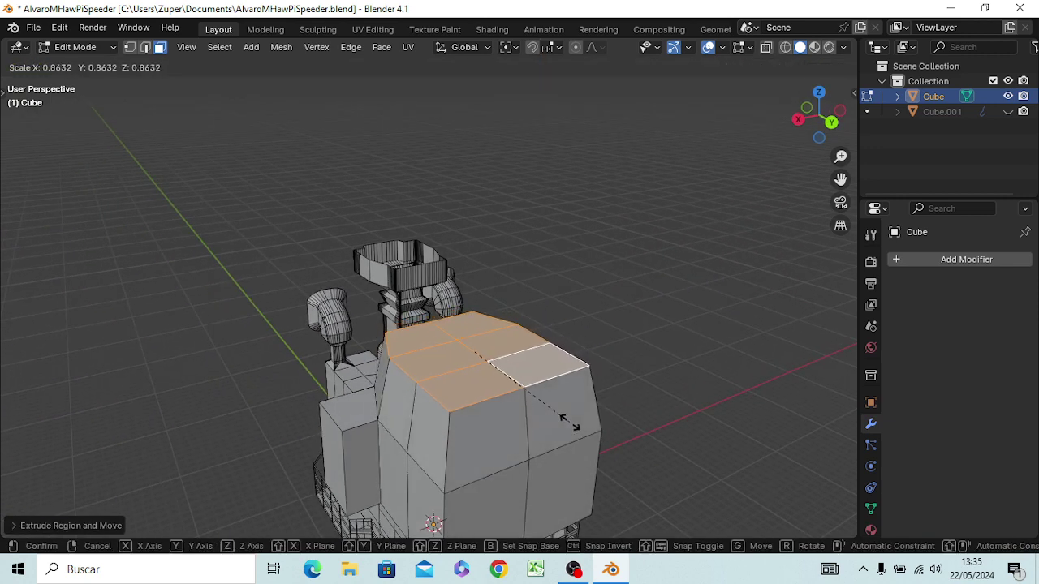
{"action": "left_click", "coordinate": [557, 395]}
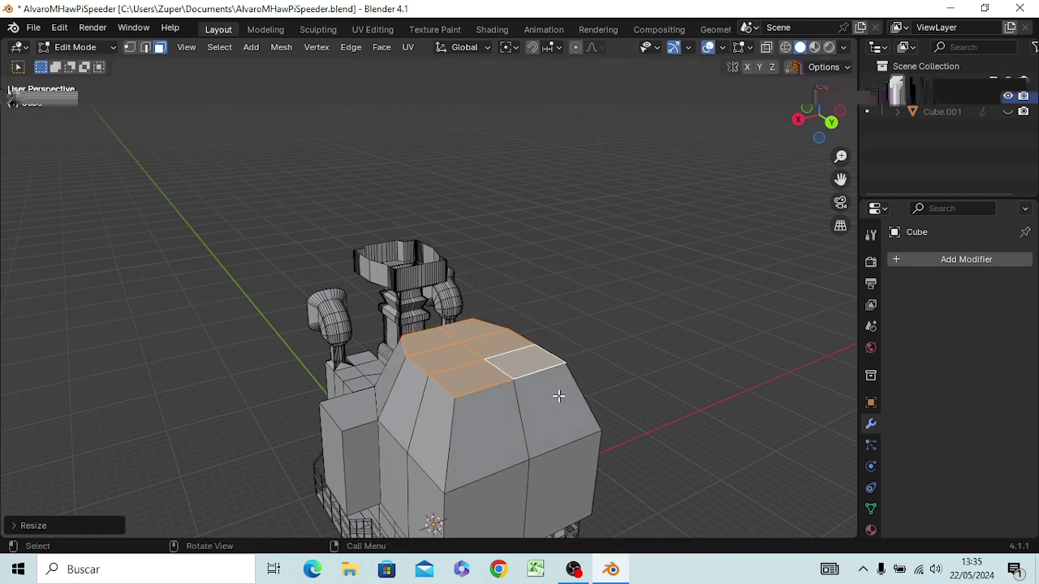
{"action": "middle_click_drag", "start_coordinate": [463, 464], "coordinate": [608, 441]}
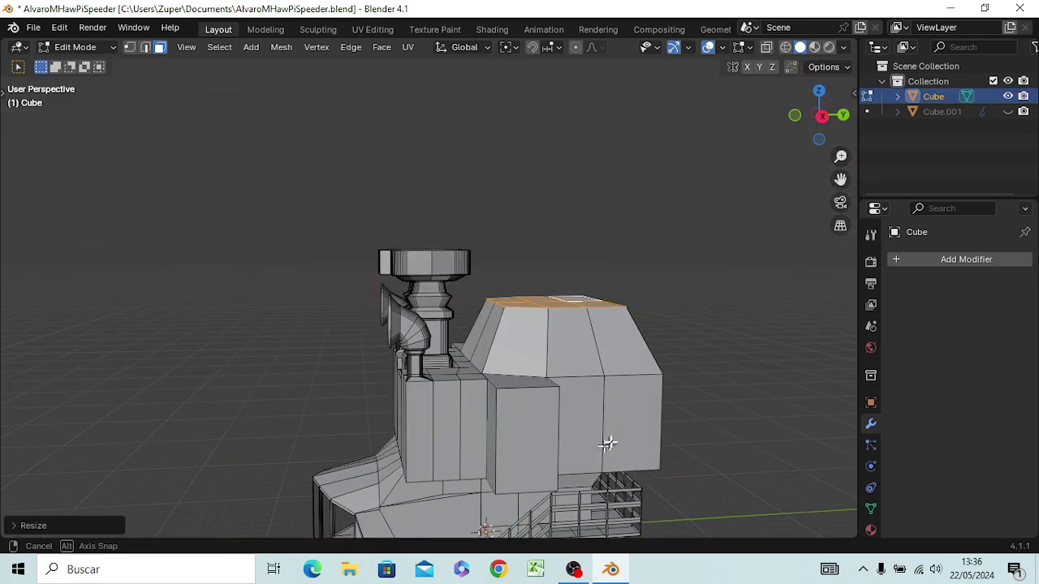
{"action": "left_click", "coordinate": [532, 383]}
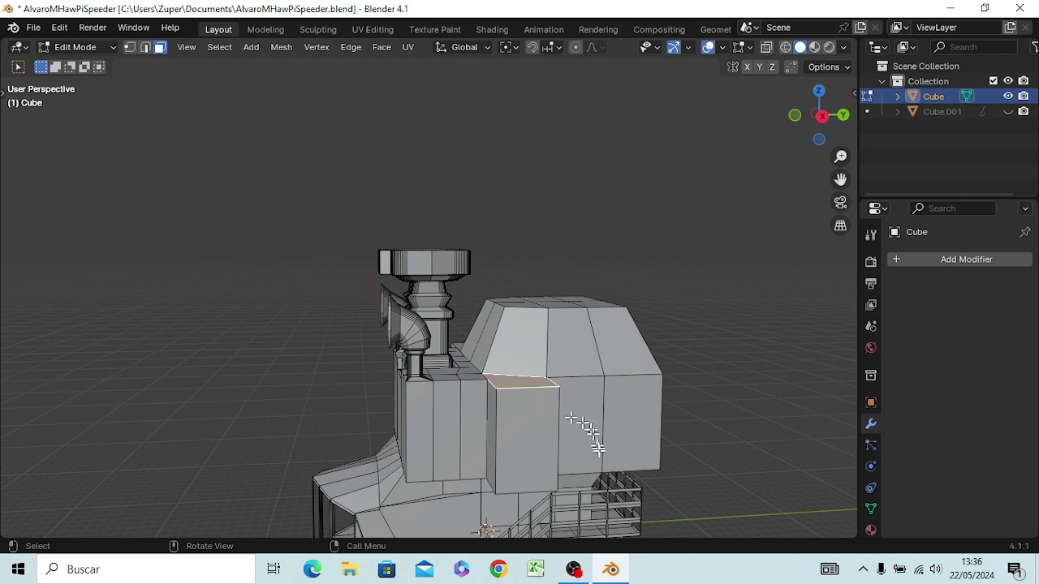
- Extrude the front box's top face upward into a column
{"action": "mouse_move", "coordinate": [592, 429]}
{"action": "middle_mouse_down"}
{"action": "mouse_move", "coordinate": [605, 455]}
{"action": "mouse_move", "coordinate": [614, 441]}
{"action": "middle_mouse_up"}
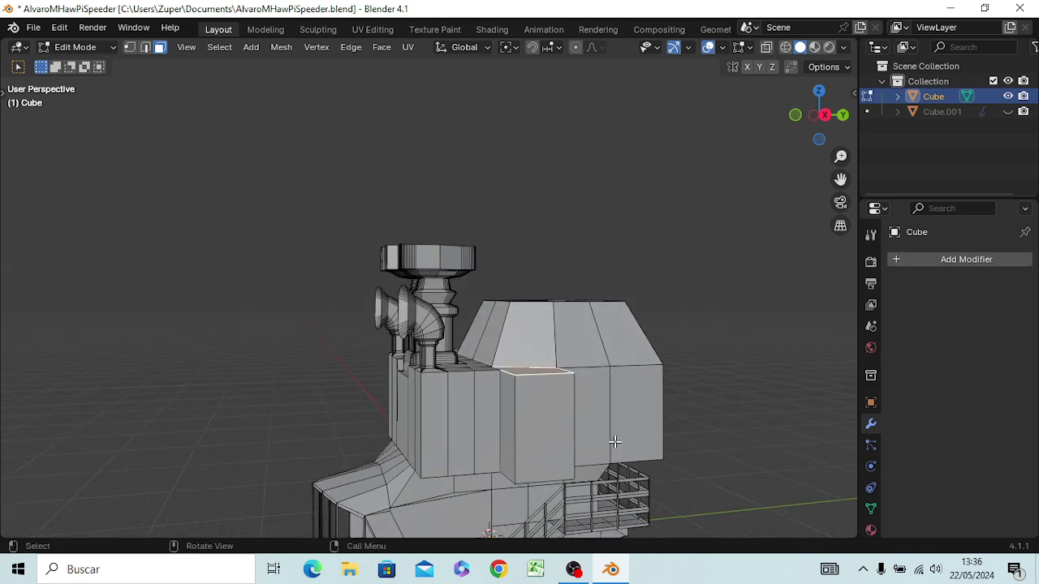
{"action": "key", "text": "e"}
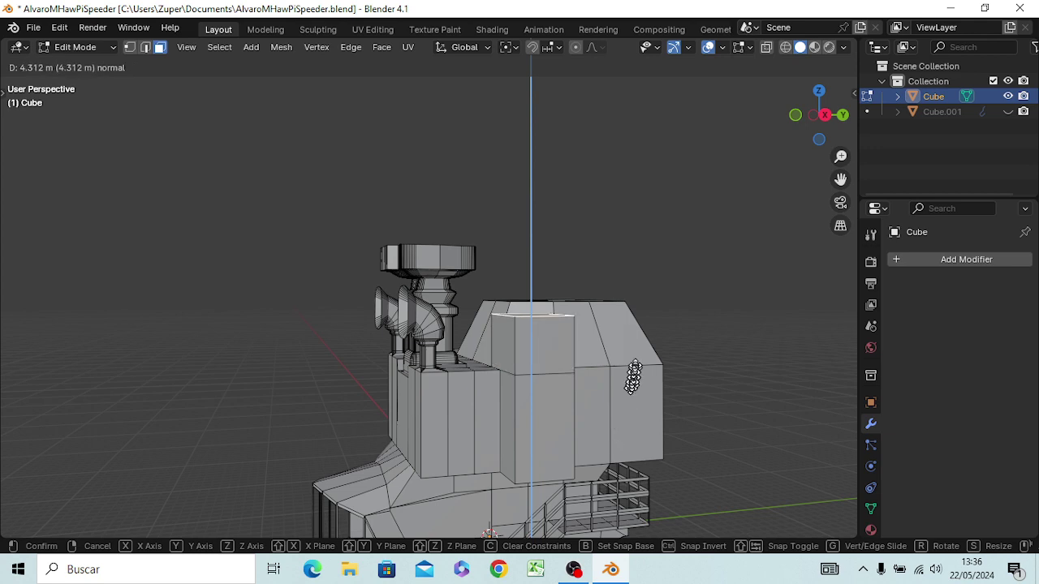
{"action": "left_click", "coordinate": [632, 323]}
{"action": "mouse_move", "coordinate": [591, 349]}
{"action": "middle_mouse_down"}
{"action": "mouse_move", "coordinate": [591, 417]}
{"action": "mouse_move", "coordinate": [590, 405]}
{"action": "mouse_move", "coordinate": [661, 394]}
{"action": "mouse_move", "coordinate": [673, 373]}
{"action": "mouse_move", "coordinate": [733, 340]}
{"action": "mouse_move", "coordinate": [787, 334]}
{"action": "mouse_move", "coordinate": [751, 352]}
{"action": "mouse_move", "coordinate": [682, 361]}
{"action": "mouse_move", "coordinate": [690, 348]}
{"action": "middle_mouse_up"}
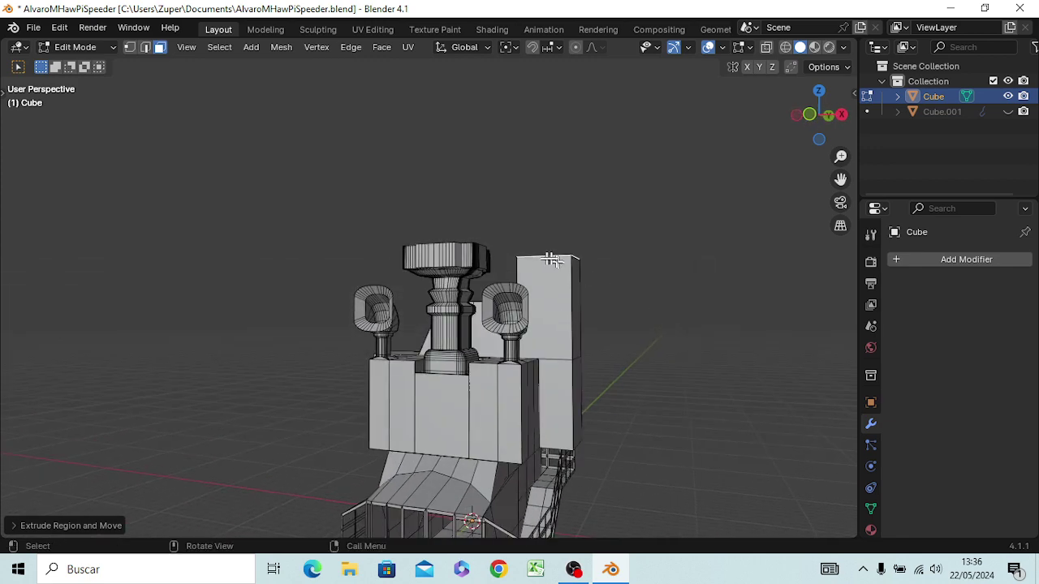
{"action": "mouse_move", "coordinate": [552, 260]}
{"action": "middle_mouse_down"}
{"action": "mouse_move", "coordinate": [590, 357]}
{"action": "mouse_move", "coordinate": [563, 408]}
{"action": "mouse_move", "coordinate": [549, 395]}
{"action": "middle_mouse_up"}
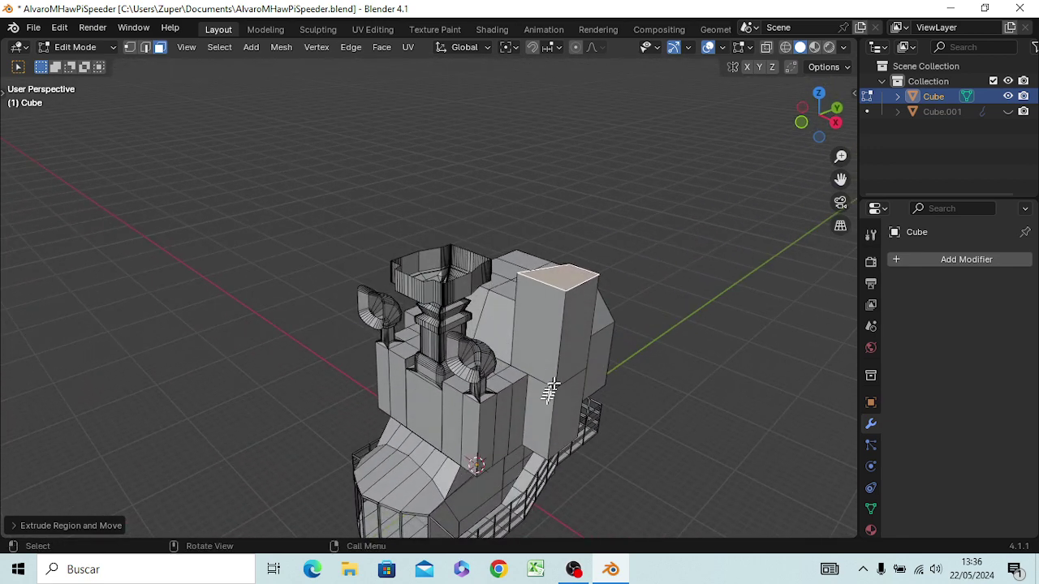
- Extrude the tall block's top face upward and scale it into a narrower cap
{"action": "left_click", "coordinate": [555, 275]}
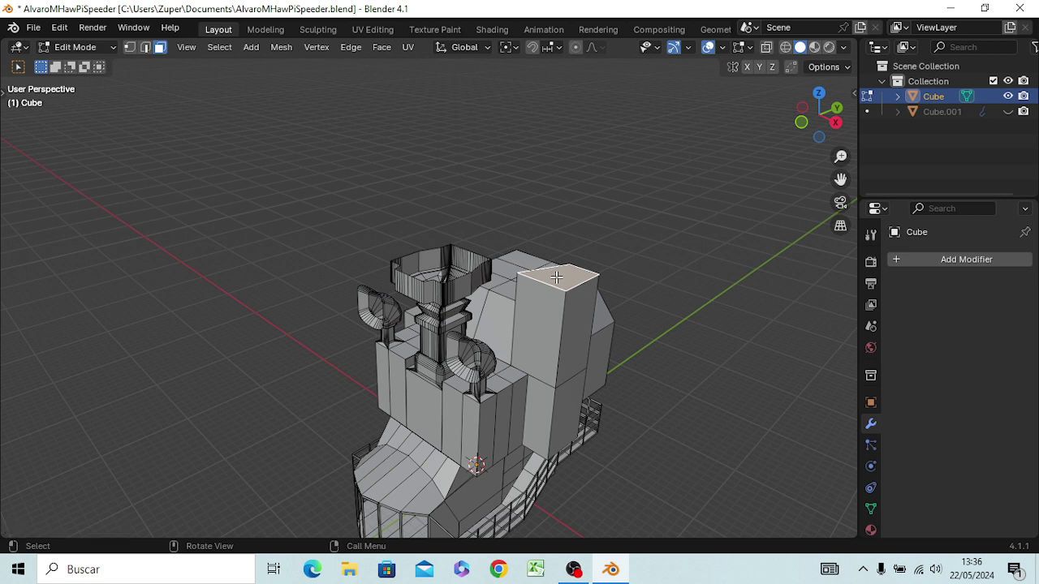
{"action": "key", "text": "e"}
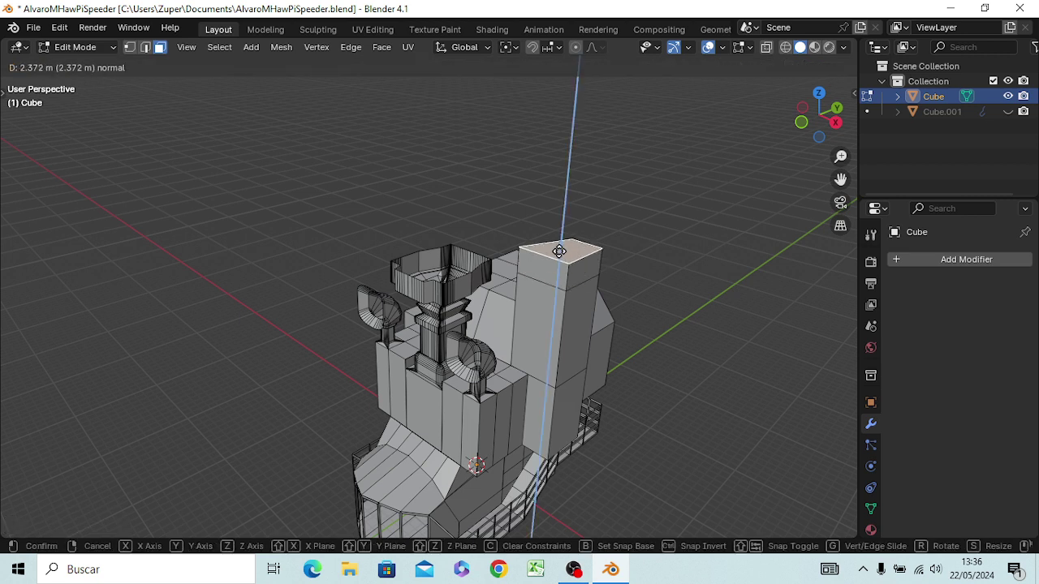
{"action": "left_click", "coordinate": [559, 252]}
{"action": "key", "text": "s"}
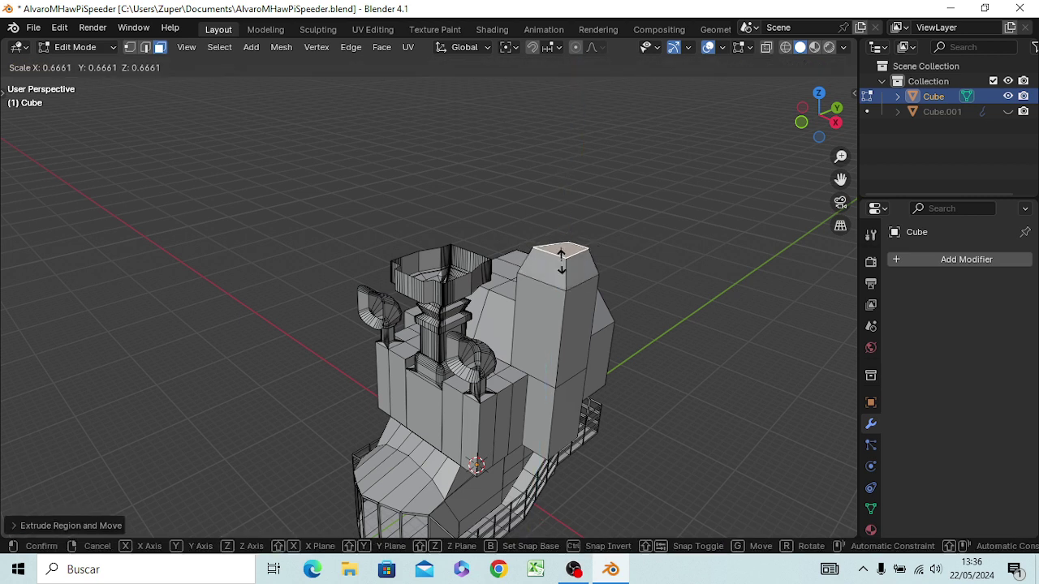
{"action": "left_click", "coordinate": [559, 258]}
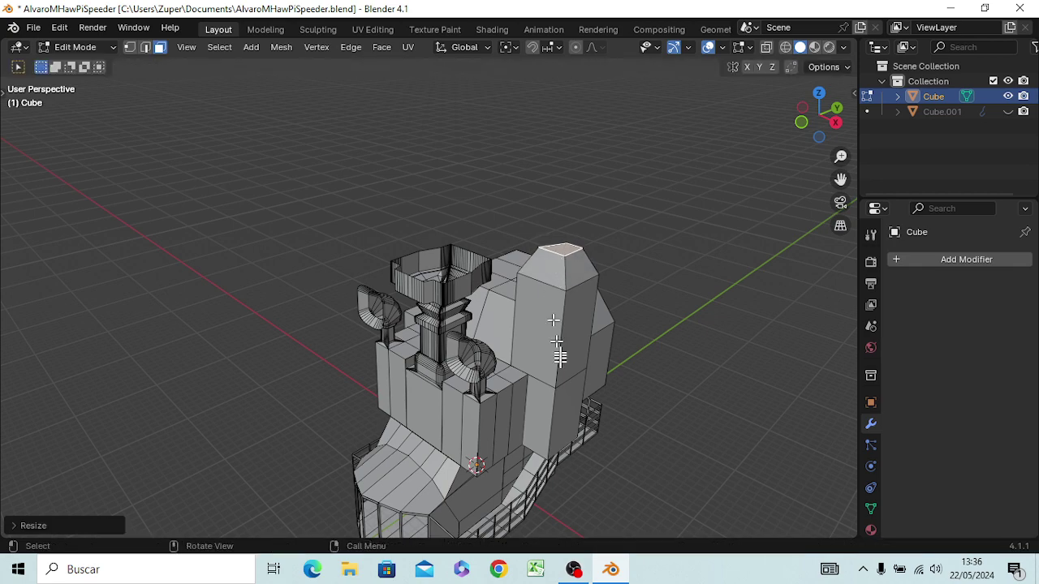
- Extrude the lower box's top face upward and taper it into a smaller cap
{"action": "mouse_move", "coordinate": [559, 354]}
{"action": "middle_mouse_down"}
{"action": "mouse_move", "coordinate": [705, 324]}
{"action": "mouse_move", "coordinate": [731, 353]}
{"action": "middle_mouse_up"}
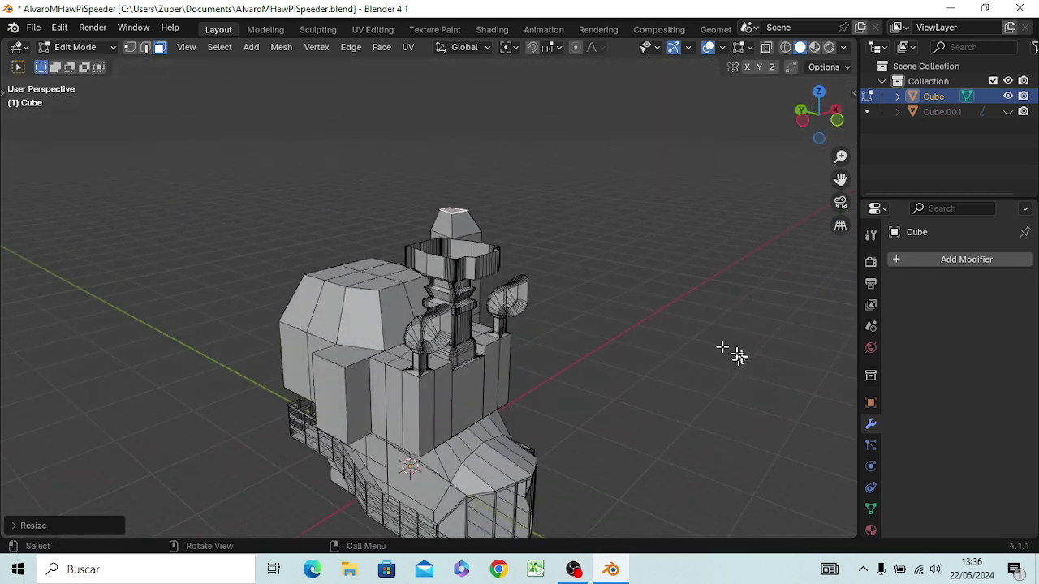
{"action": "left_click", "coordinate": [343, 355]}
{"action": "key", "text": "e"}
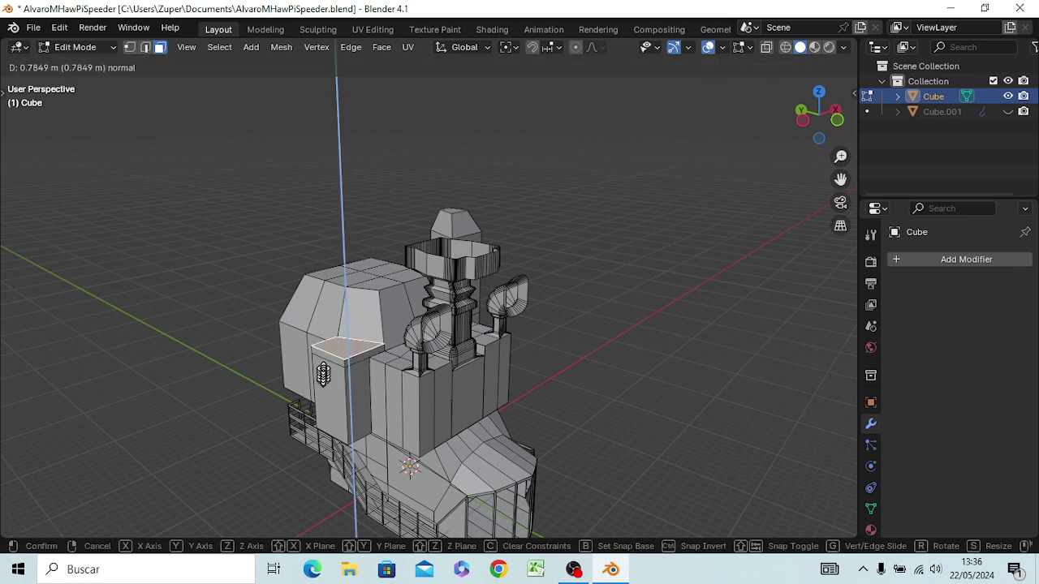
{"action": "left_click", "coordinate": [324, 367]}
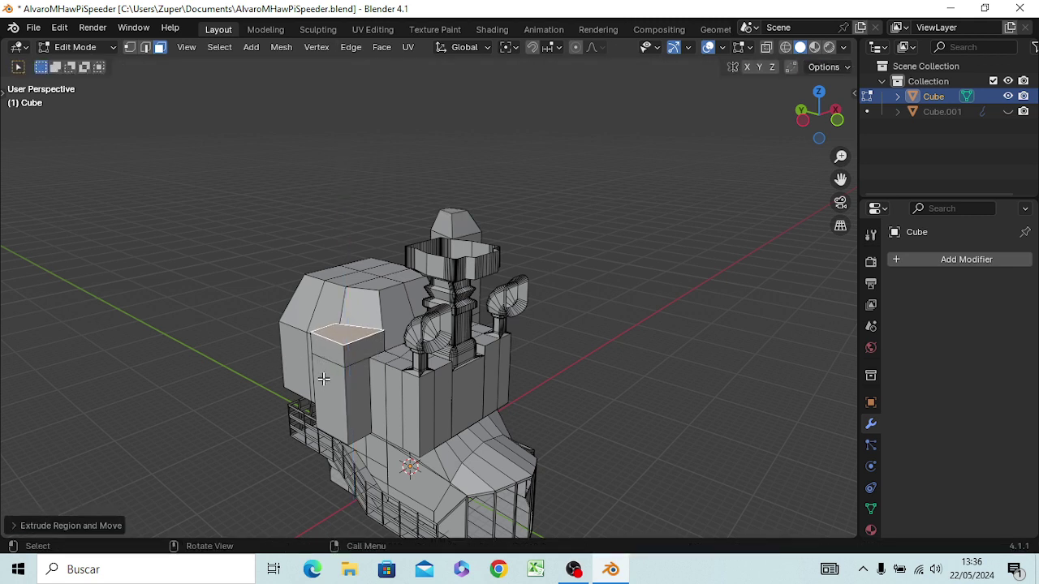
{"action": "key", "text": "s"}
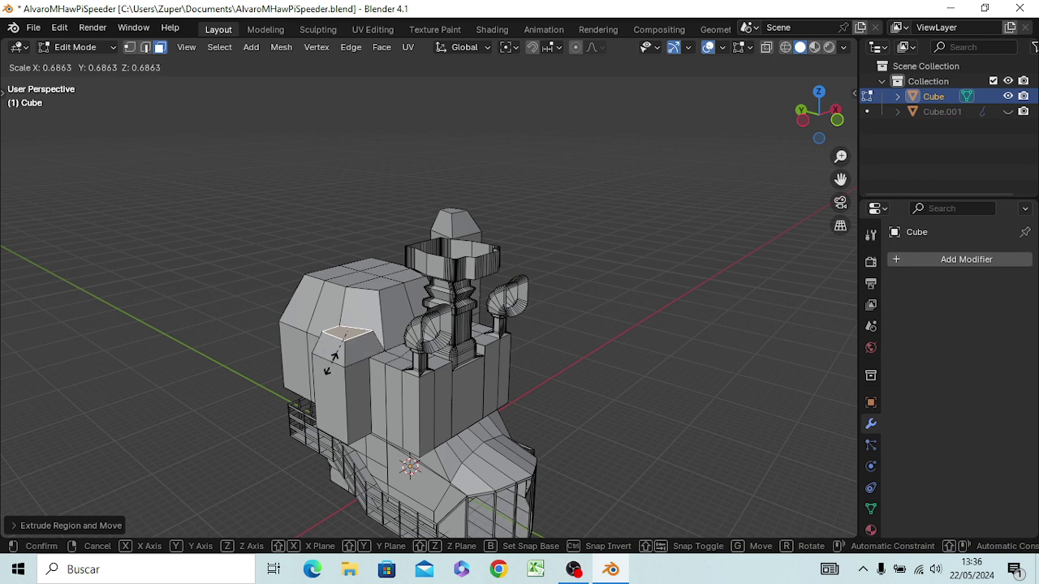
{"action": "left_click", "coordinate": [336, 360]}
{"action": "middle_click_drag", "start_coordinate": [515, 451], "coordinate": [238, 414]}
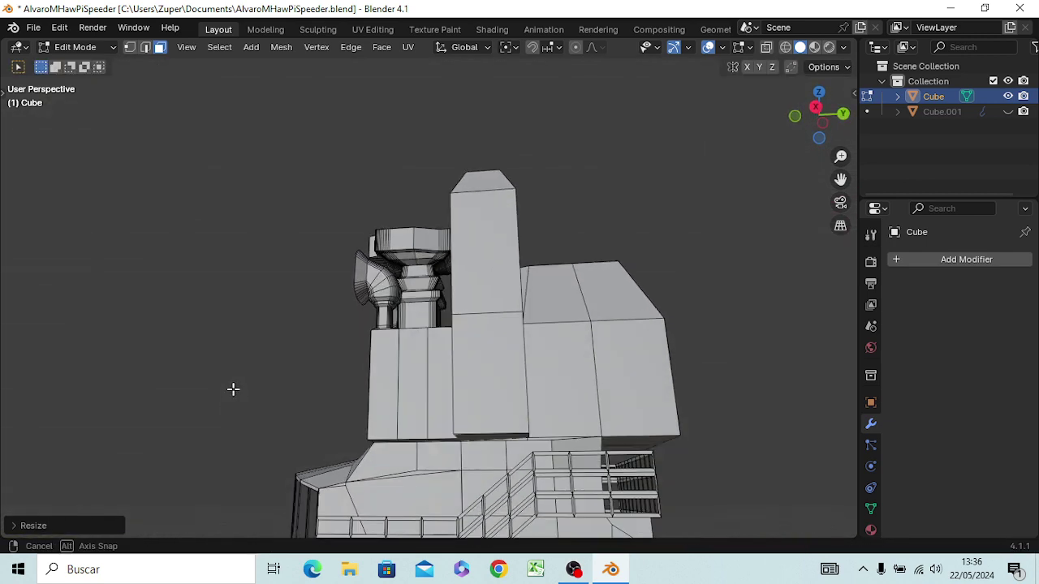
{"action": "middle_click_drag", "start_coordinate": [237, 414], "coordinate": [244, 406]}
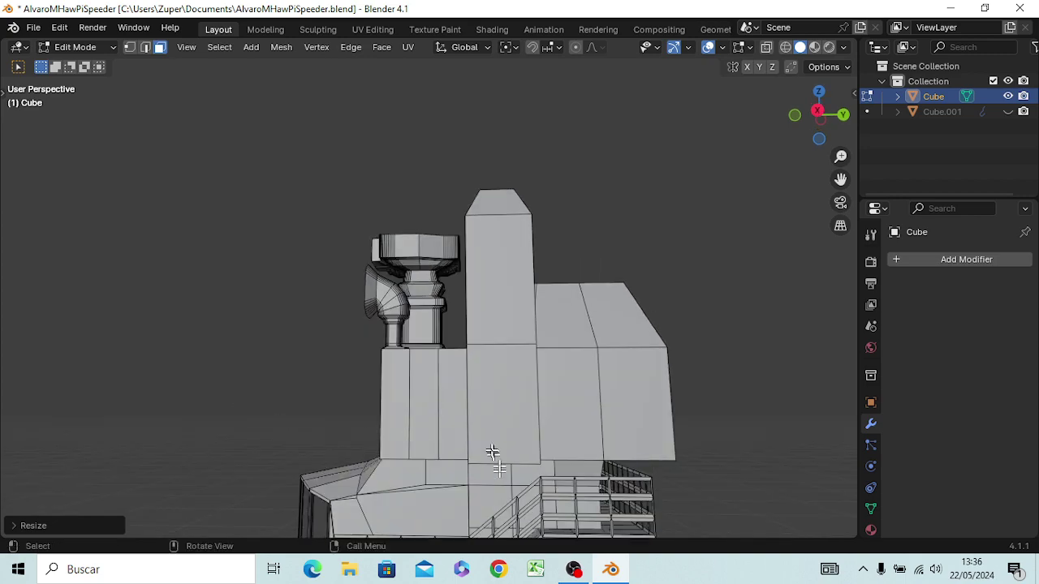
{"action": "mouse_move", "coordinate": [513, 450]}
{"action": "middle_mouse_down"}
{"action": "mouse_move", "coordinate": [619, 429]}
{"action": "mouse_move", "coordinate": [659, 408]}
{"action": "mouse_move", "coordinate": [599, 463]}
{"action": "mouse_move", "coordinate": [679, 510]}
{"action": "mouse_move", "coordinate": [730, 453]}
{"action": "mouse_move", "coordinate": [674, 453]}
{"action": "middle_mouse_up"}
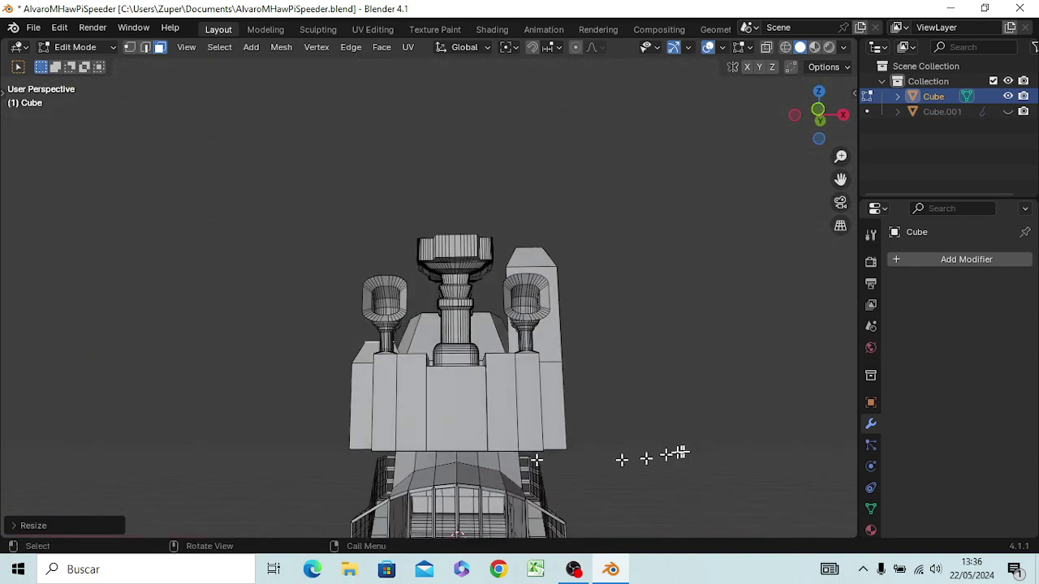
{"action": "key", "text": "ctrl+r"}
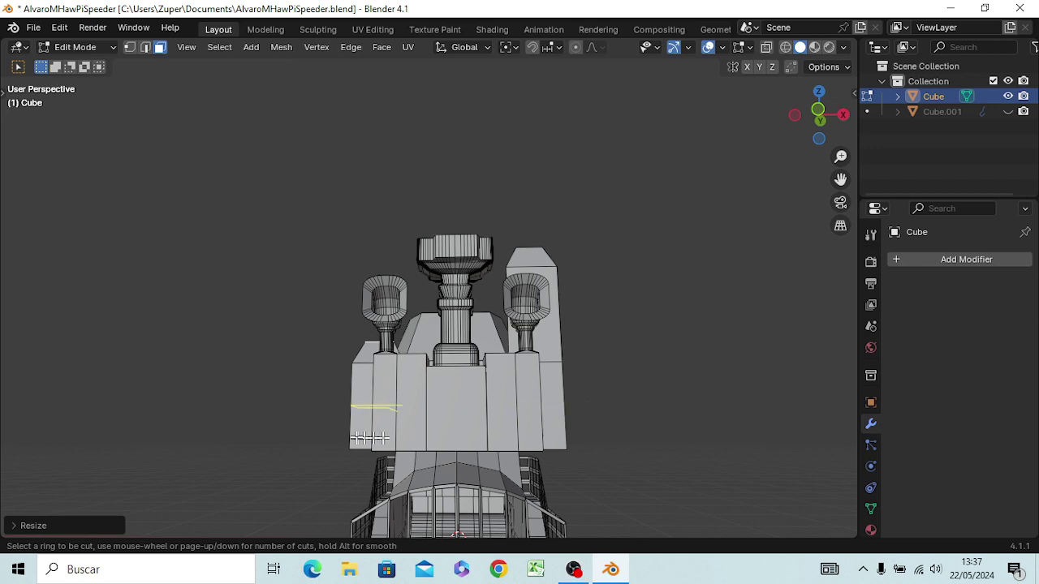
- From a side view, add a horizontal edge loop near the bottom of the tower and body
{"action": "key", "text": "Escape"}
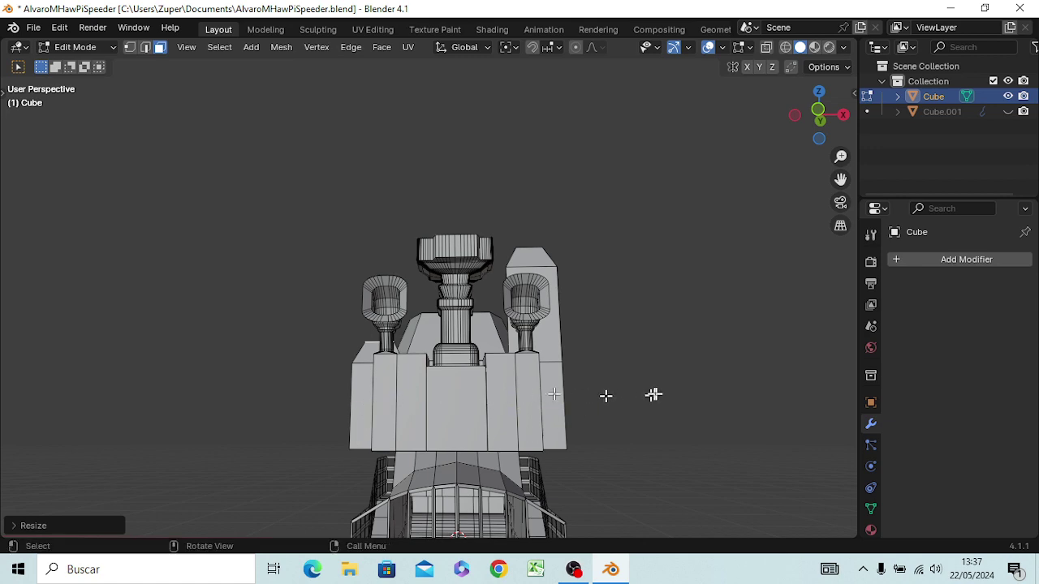
{"action": "left_click", "coordinate": [654, 396]}
{"action": "mouse_move", "coordinate": [651, 396]}
{"action": "middle_mouse_down"}
{"action": "mouse_move", "coordinate": [457, 420]}
{"action": "mouse_move", "coordinate": [488, 401]}
{"action": "middle_mouse_up"}
{"action": "key", "text": "ctrl+r"}
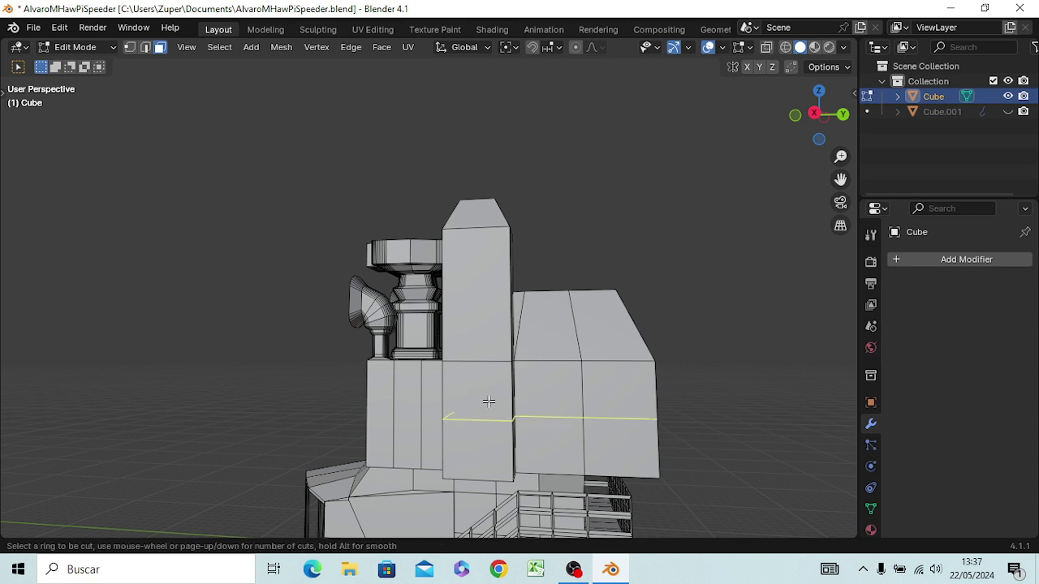
{"action": "left_click", "coordinate": [489, 401]}
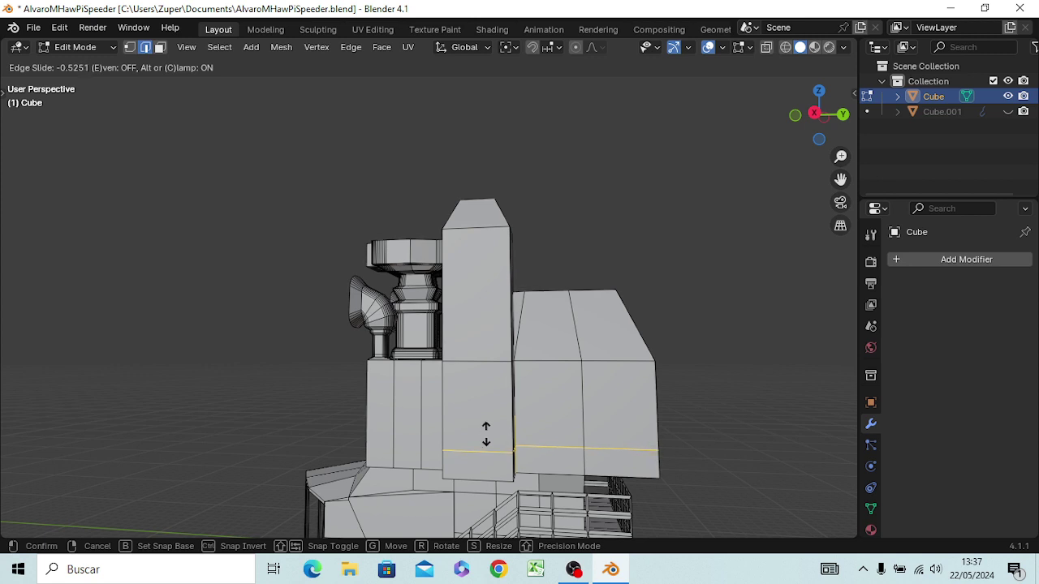
{"action": "left_click", "coordinate": [487, 455]}
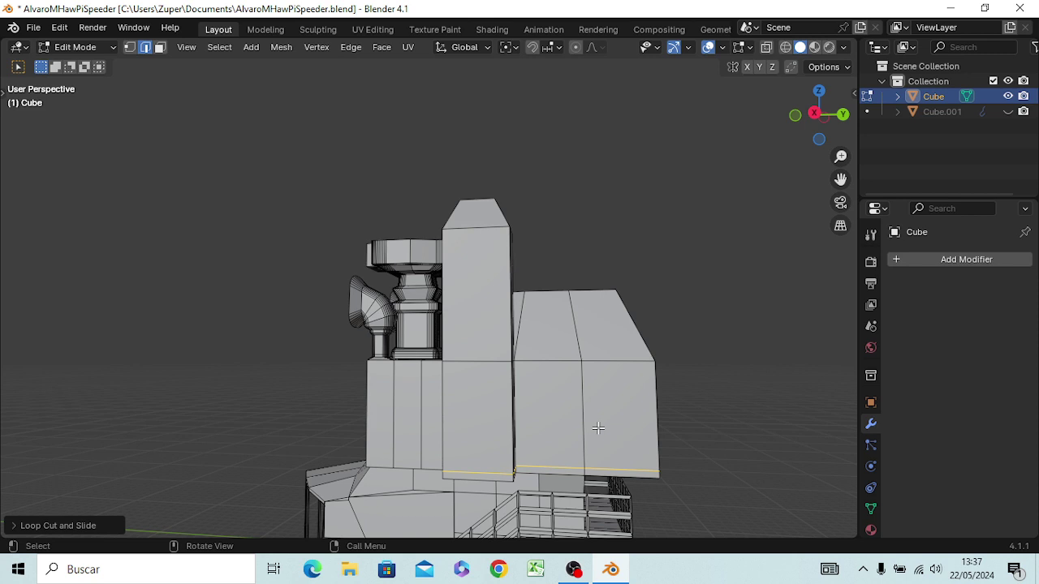
{"action": "key", "text": "ctrl"}
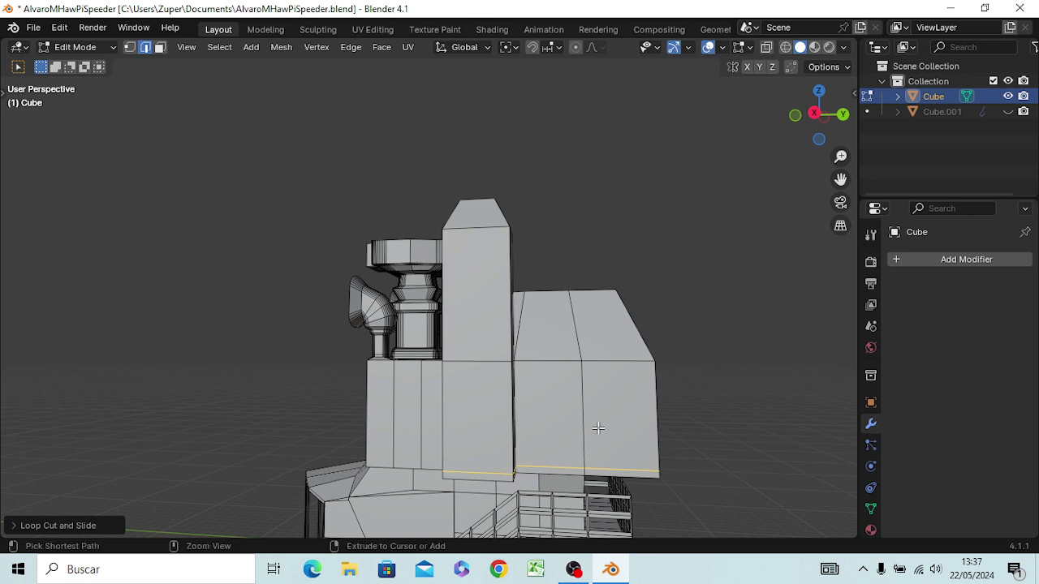
- Add a second horizontal edge loop across the tower and body blocks
{"action": "key", "text": "ctrl+r"}
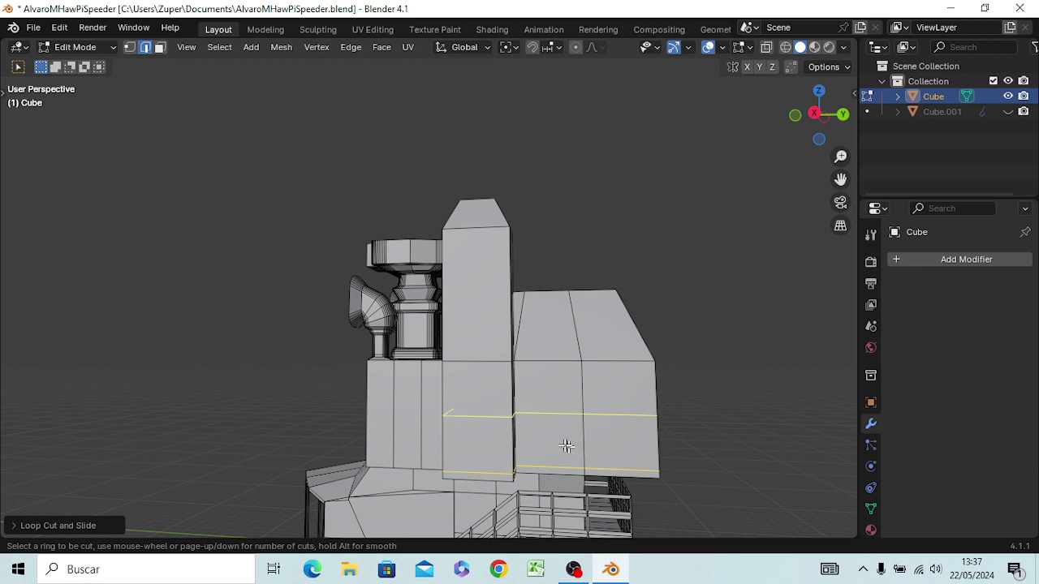
{"action": "left_click", "coordinate": [564, 445]}
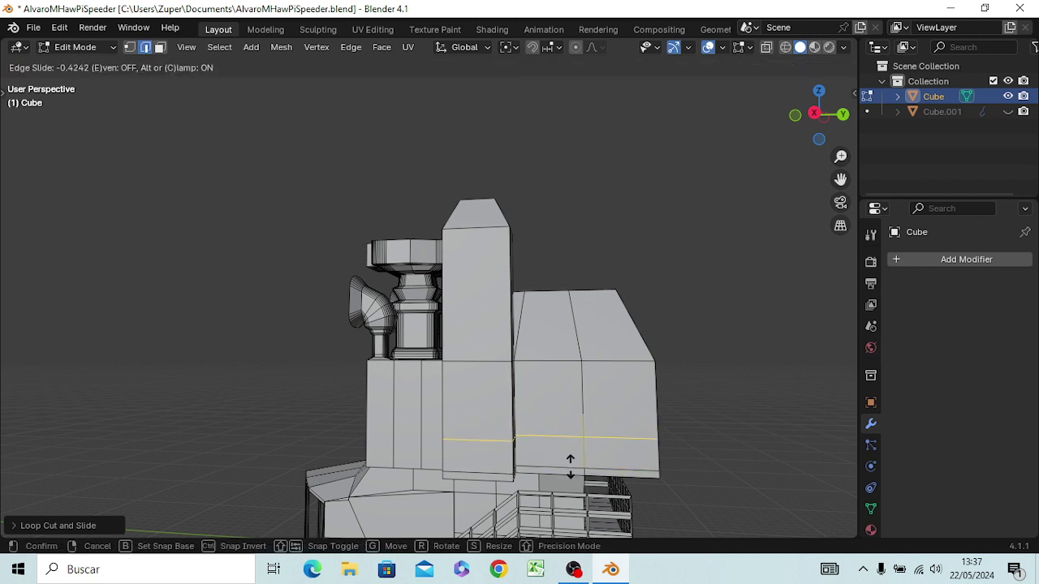
{"action": "left_click", "coordinate": [570, 467]}
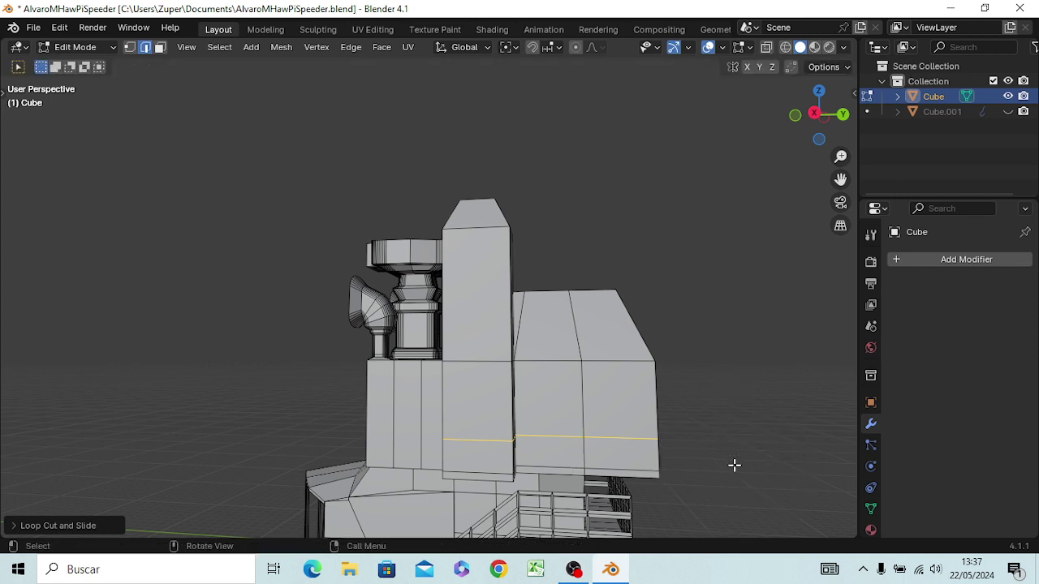
{"action": "key", "text": "ctrl+r"}
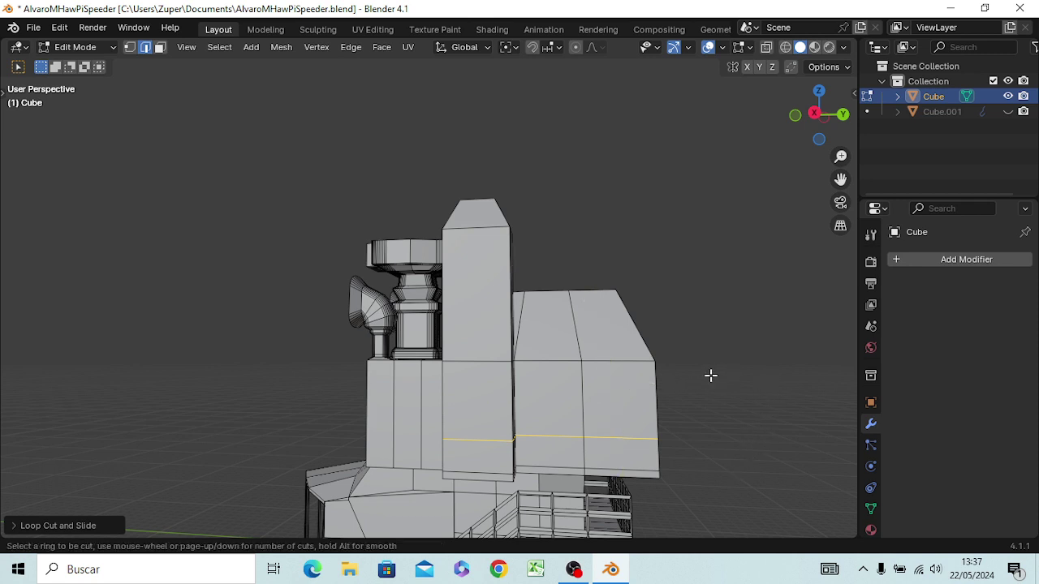
{"action": "key", "text": "Escape"}
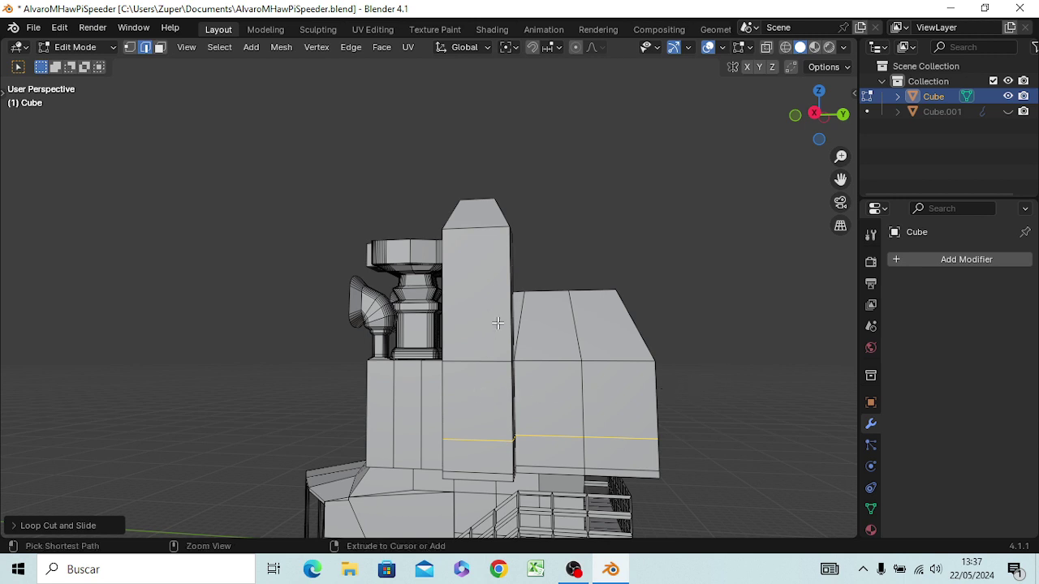
- Add an edge loop across the upper tower, slid down, then deselect it
{"action": "key", "text": "ctrl+r"}
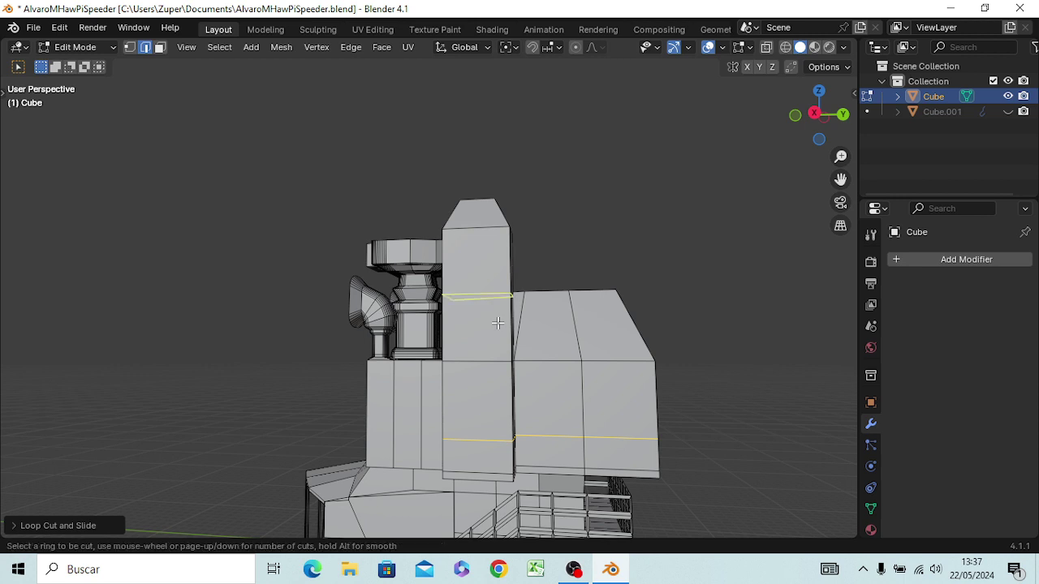
{"action": "left_click", "coordinate": [497, 321]}
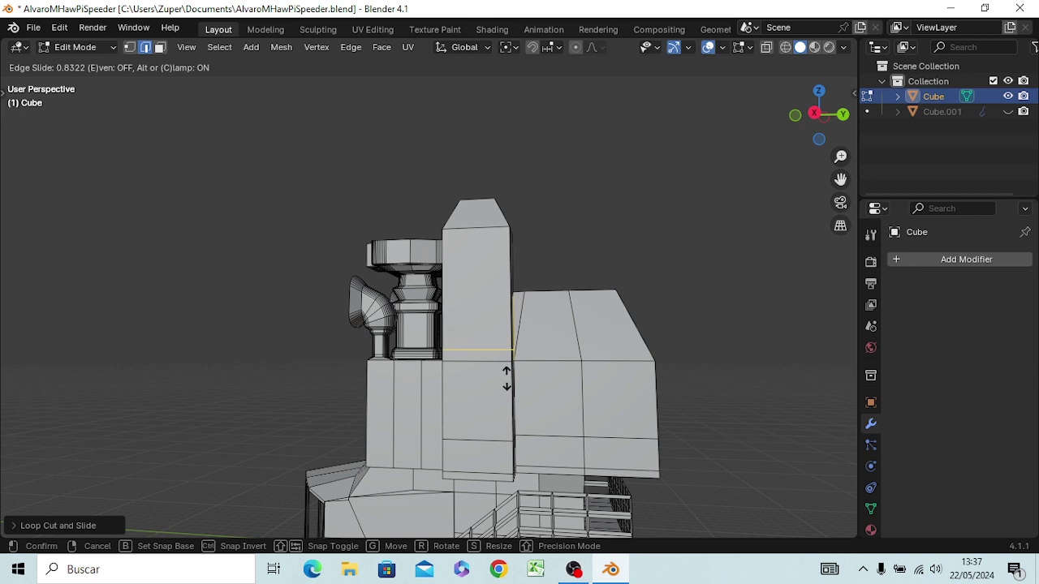
{"action": "left_click", "coordinate": [509, 380]}
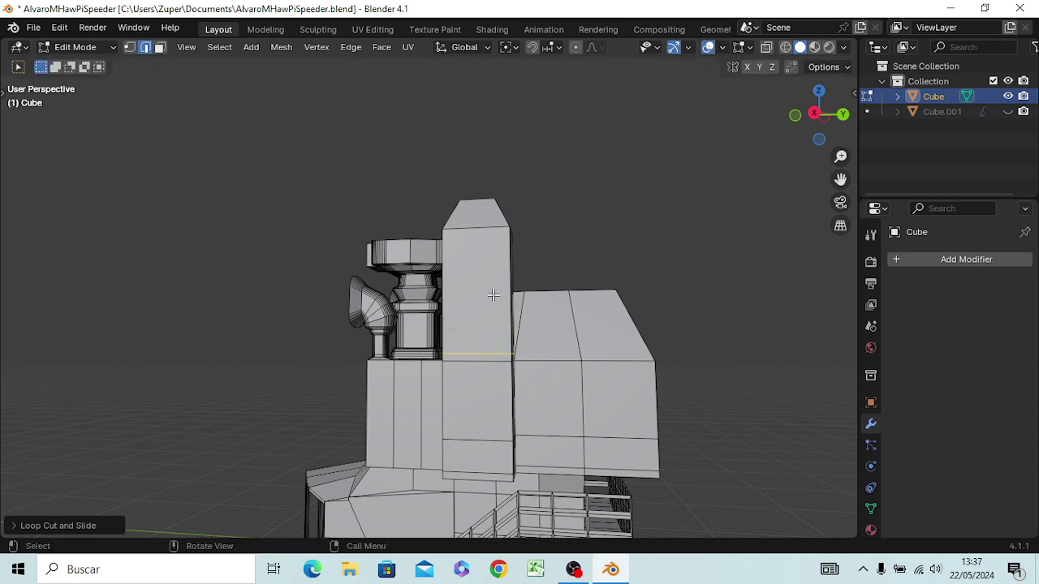
{"action": "left_click", "coordinate": [492, 416]}
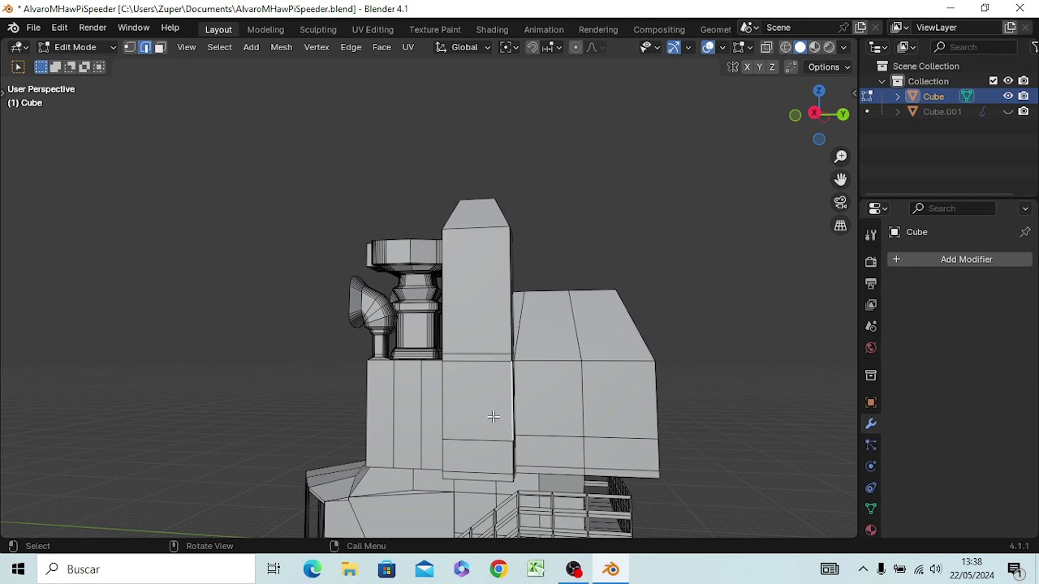
- Inset the tower's lower and upper side faces and two body faces into panels
{"action": "key", "text": "3"}
{"action": "left_click", "coordinate": [487, 404]}
{"action": "left_click", "coordinate": [559, 411], "text": "shift"}
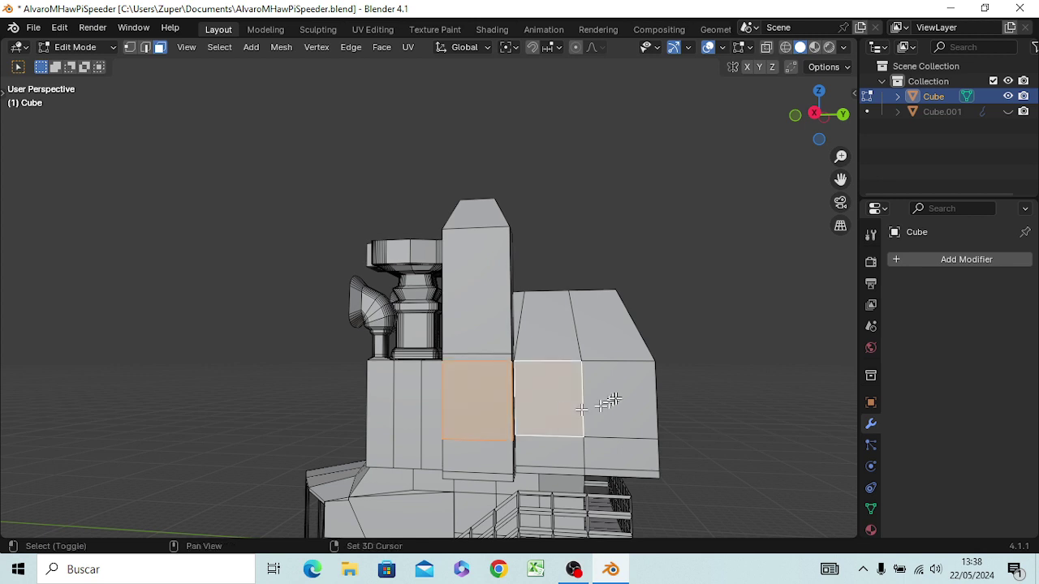
{"action": "left_click", "coordinate": [608, 400], "text": "shift"}
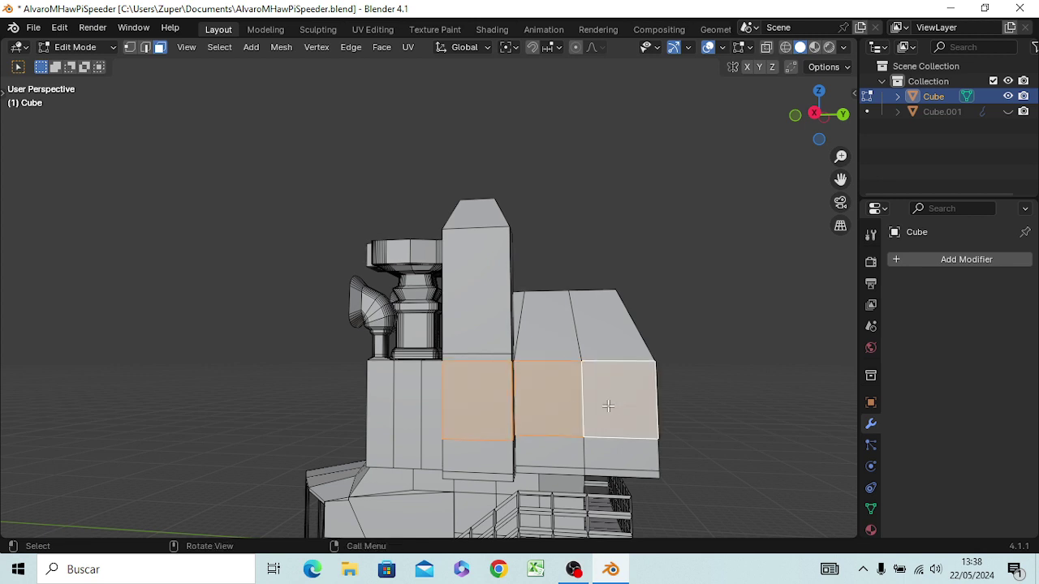
{"action": "left_click", "coordinate": [483, 315], "text": "shift"}
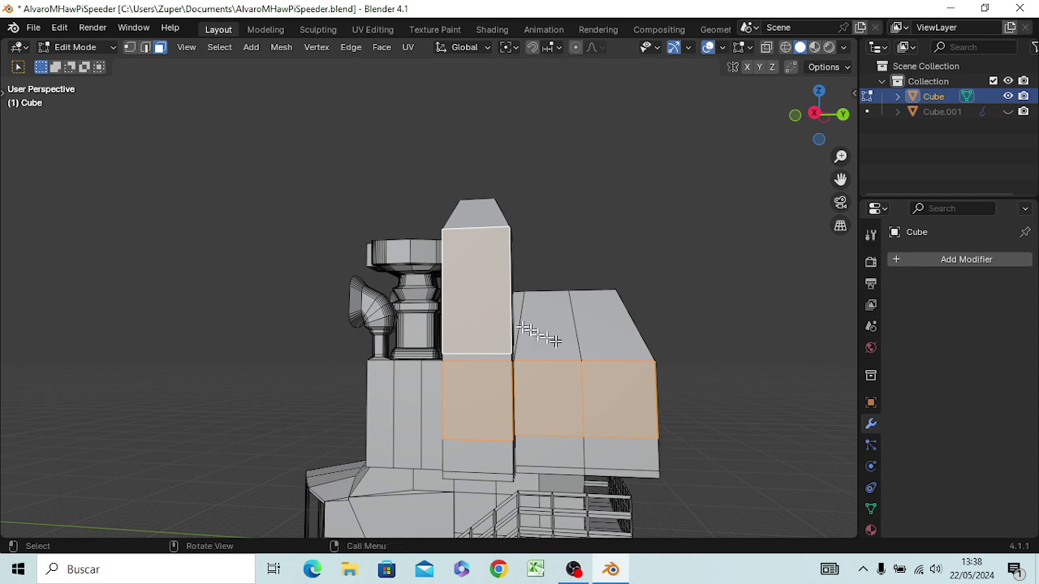
{"action": "key", "text": "i"}
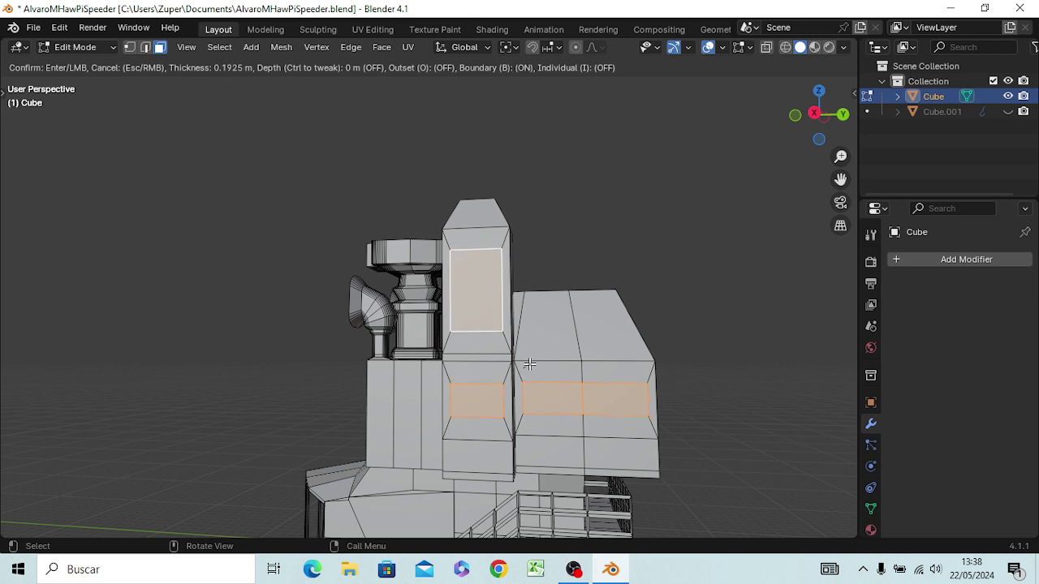
{"action": "left_click", "coordinate": [533, 361]}
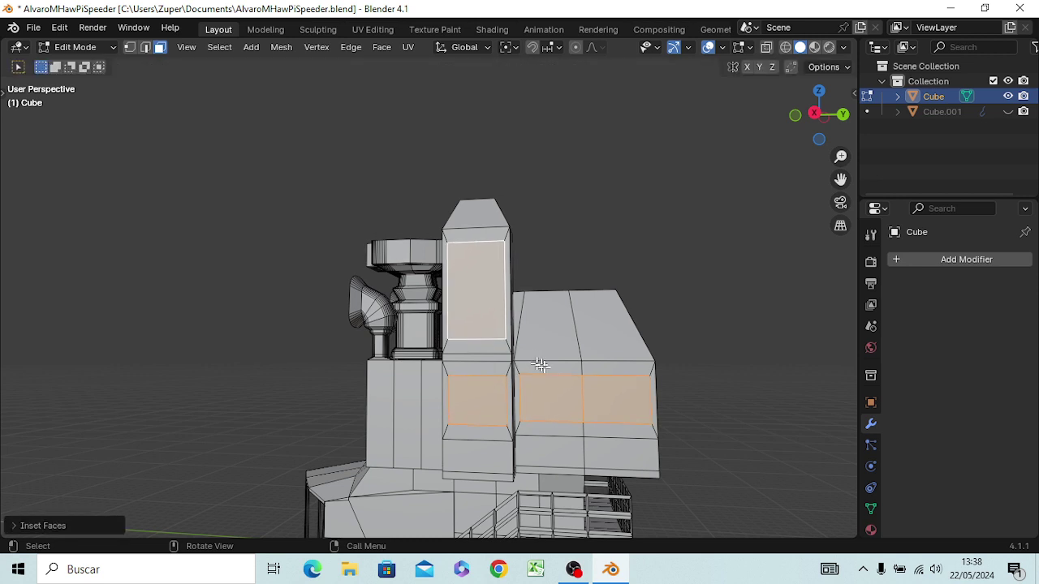
{"action": "left_click", "coordinate": [675, 306]}
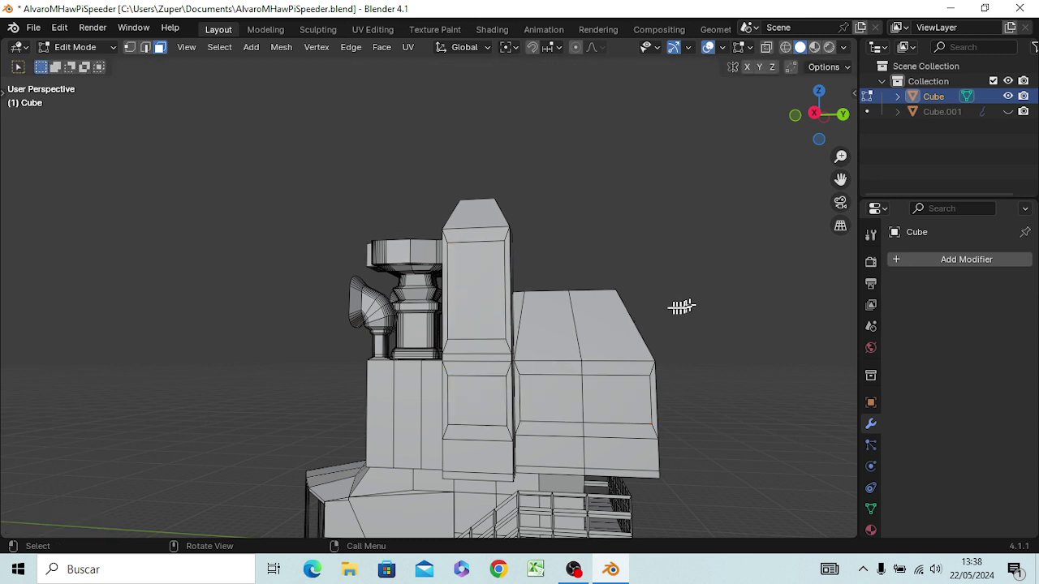
- Narrow the lower tower panel face along the Y axis
{"action": "left_click", "coordinate": [481, 414]}
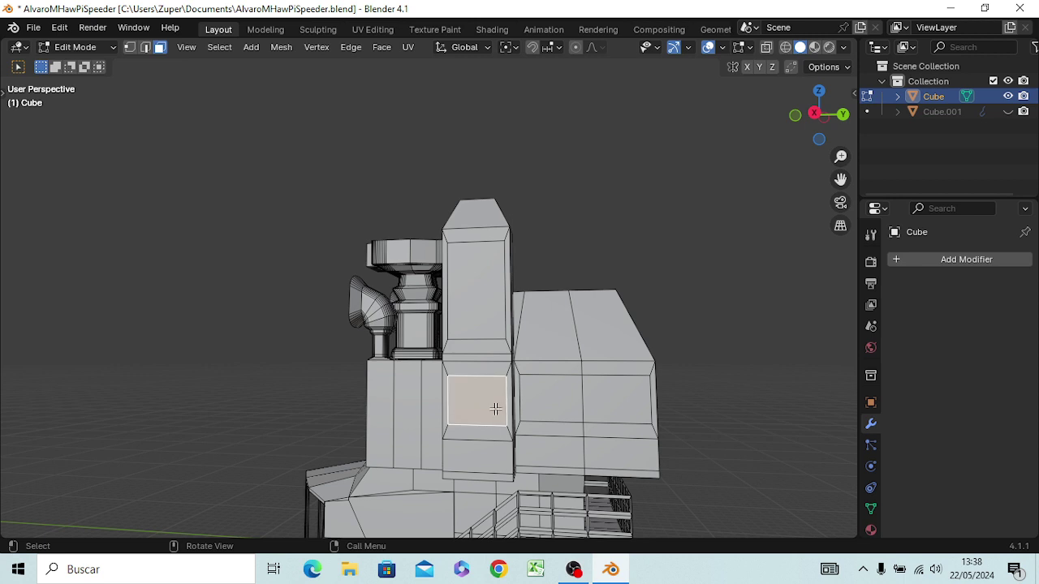
{"action": "key", "text": "s"}
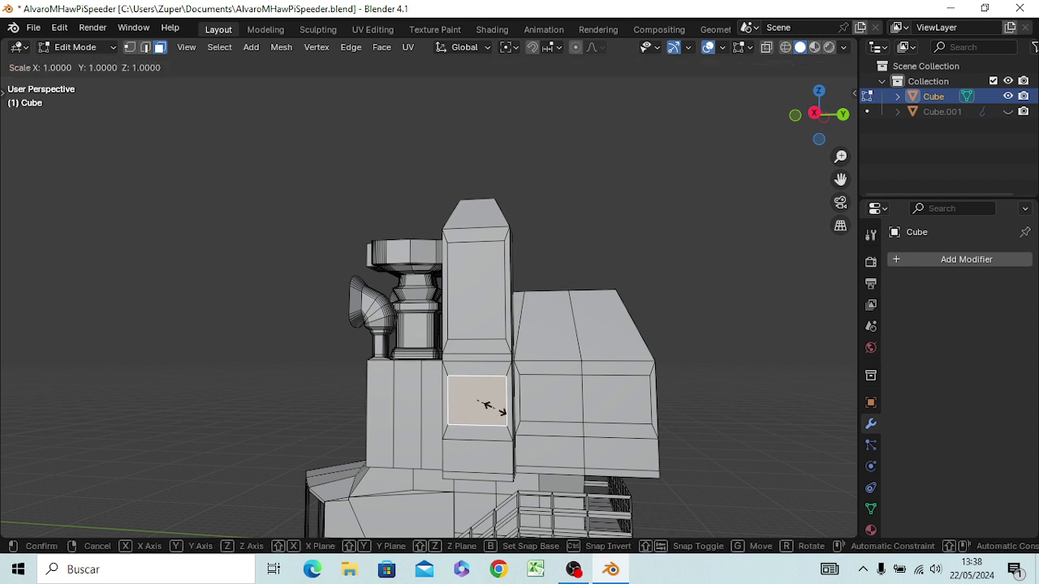
{"action": "key", "text": "x"}
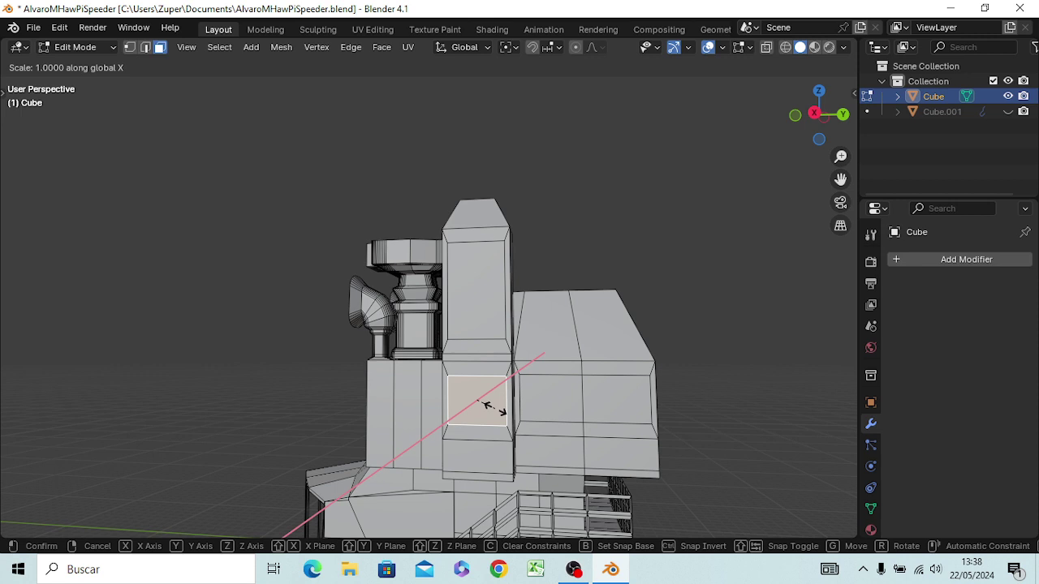
{"action": "key", "text": "Escape"}
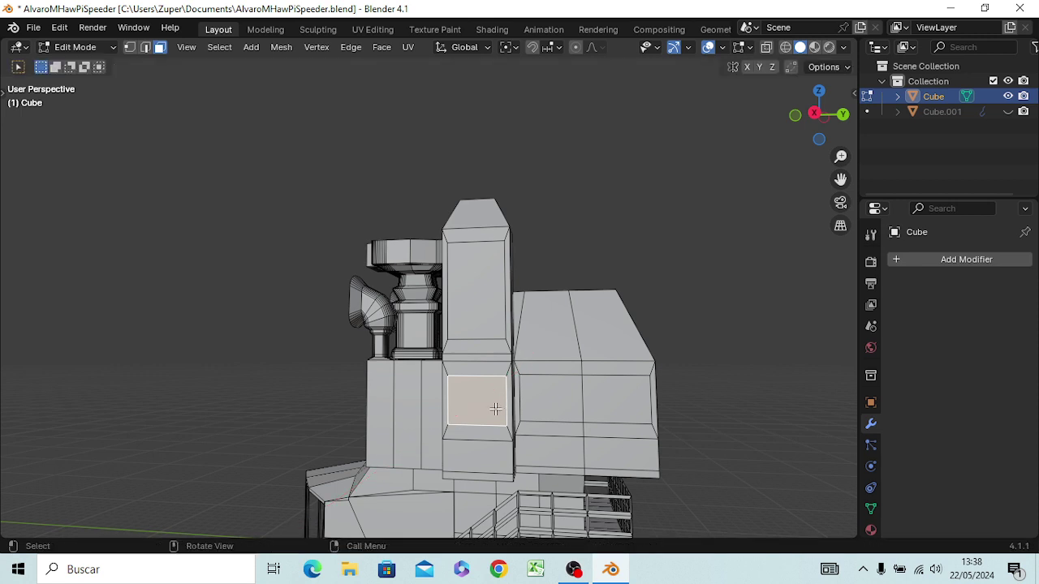
{"action": "key", "text": "s"}
{"action": "key", "text": "y"}
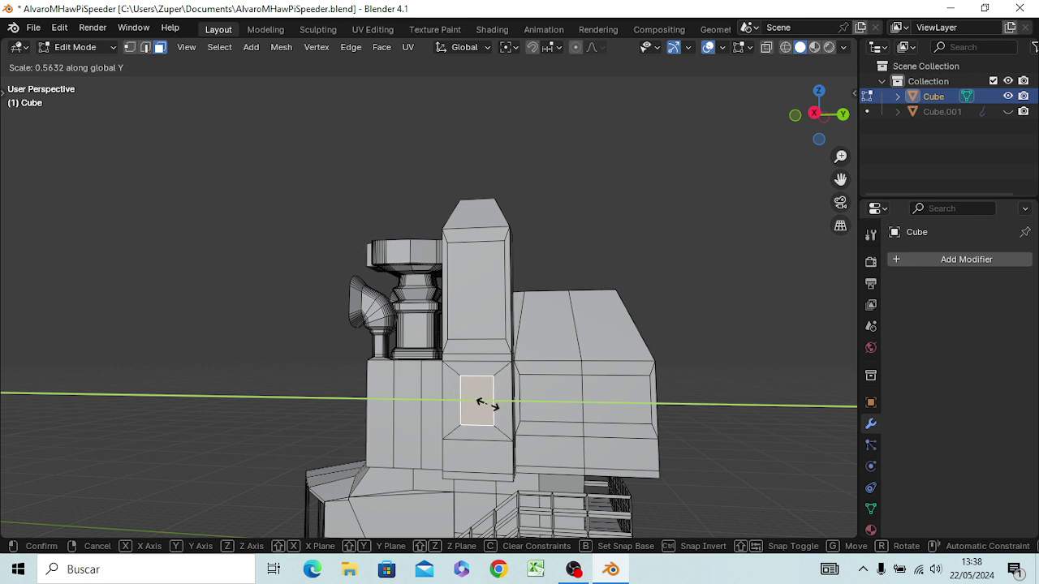
{"action": "left_click", "coordinate": [487, 403]}
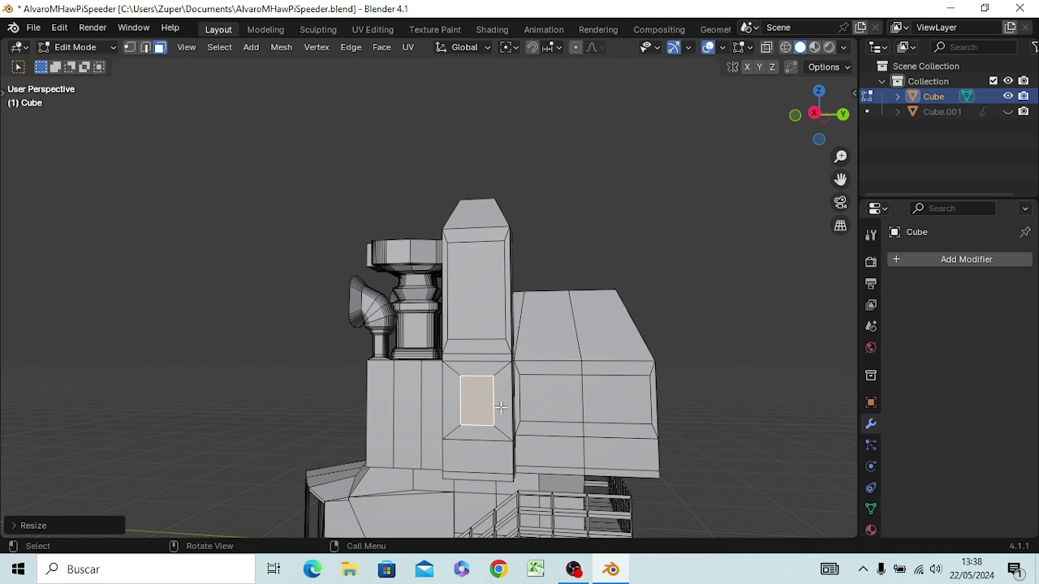
- Delete only the panel face to open a window in the lower tower
{"action": "key", "text": "x"}
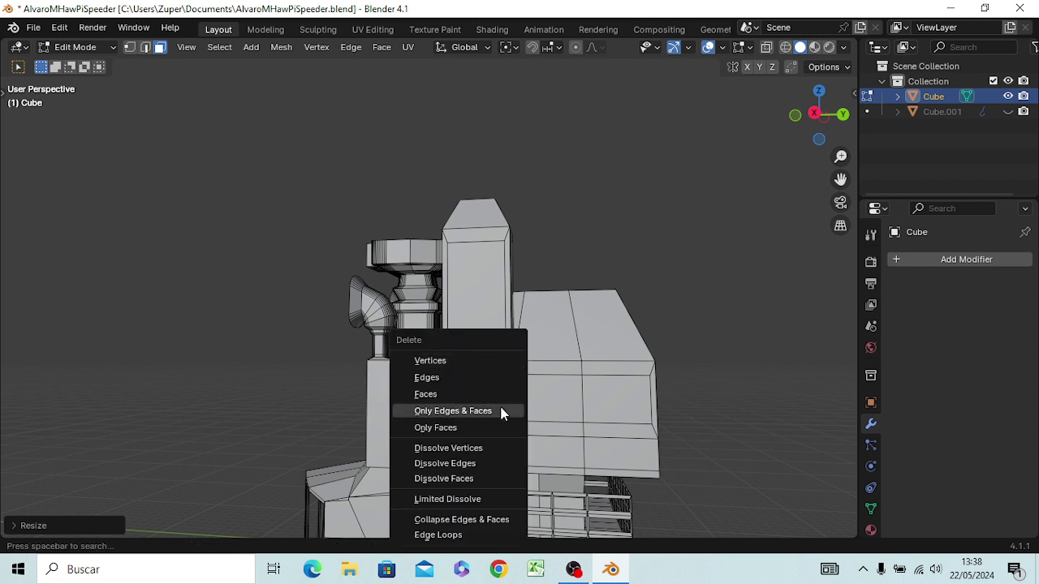
{"action": "left_click", "coordinate": [480, 378]}
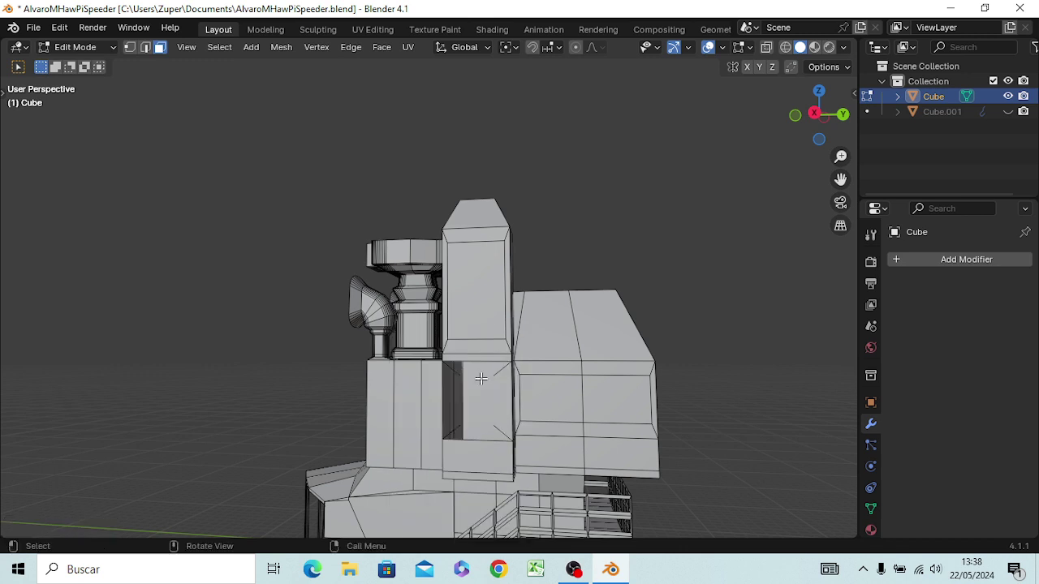
{"action": "key", "text": "ctrl+z"}
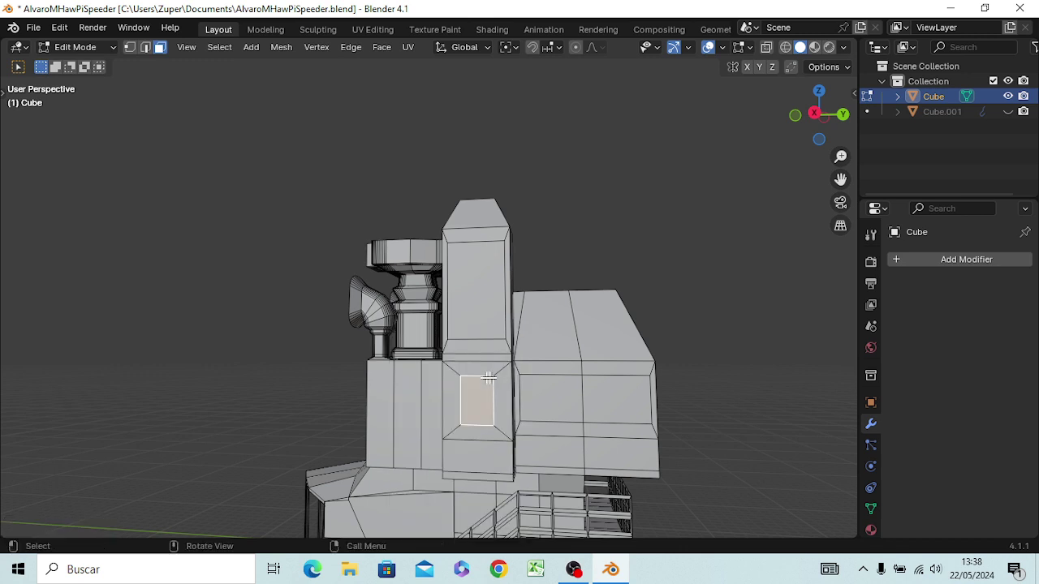
{"action": "key", "text": "x"}
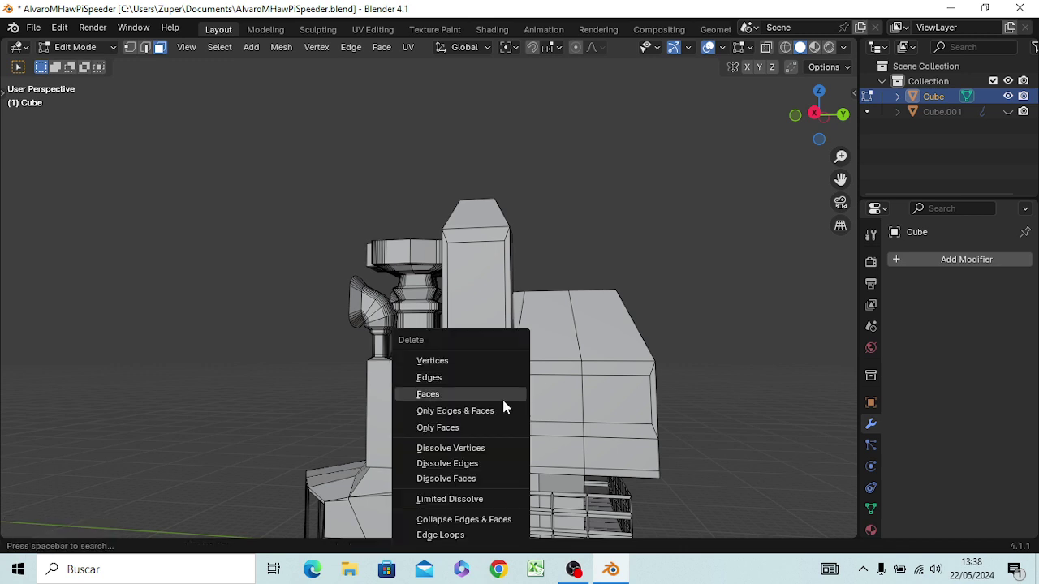
{"action": "left_click", "coordinate": [503, 401]}
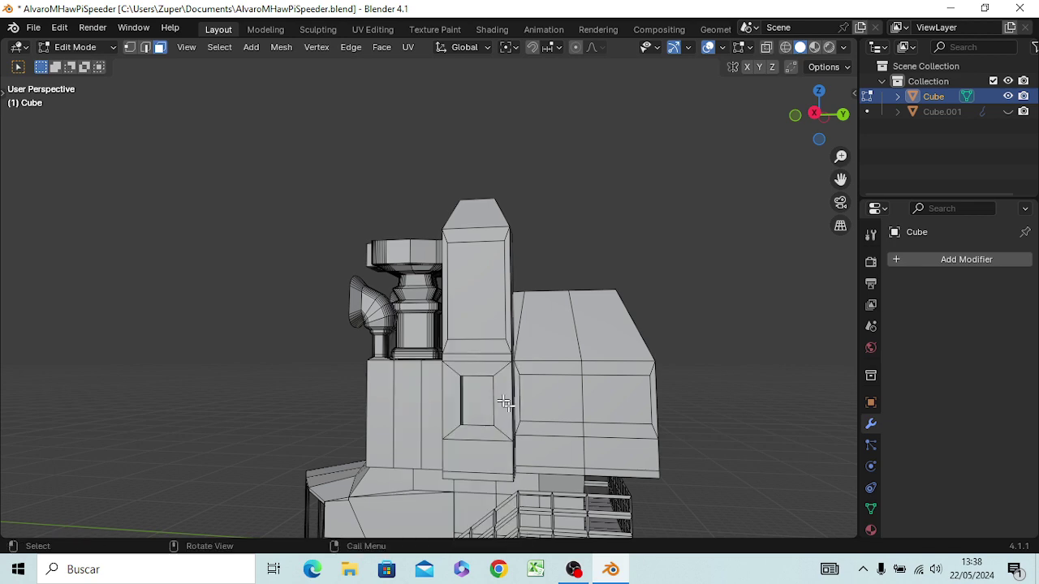
{"action": "mouse_move", "coordinate": [579, 420]}
{"action": "middle_mouse_down"}
{"action": "mouse_move", "coordinate": [544, 443]}
{"action": "mouse_move", "coordinate": [475, 440]}
{"action": "mouse_move", "coordinate": [520, 438]}
{"action": "mouse_move", "coordinate": [503, 441]}
{"action": "middle_mouse_up"}
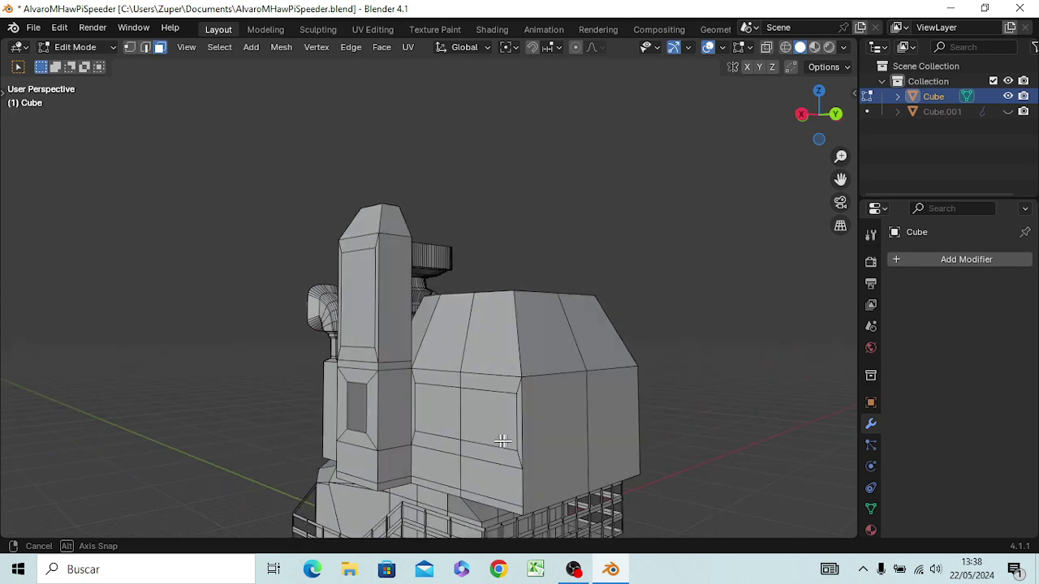
- Select the upper tower face and extrude it in place
{"action": "left_click", "coordinate": [369, 310]}
{"action": "middle_click_drag", "start_coordinate": [408, 327], "coordinate": [487, 348]}
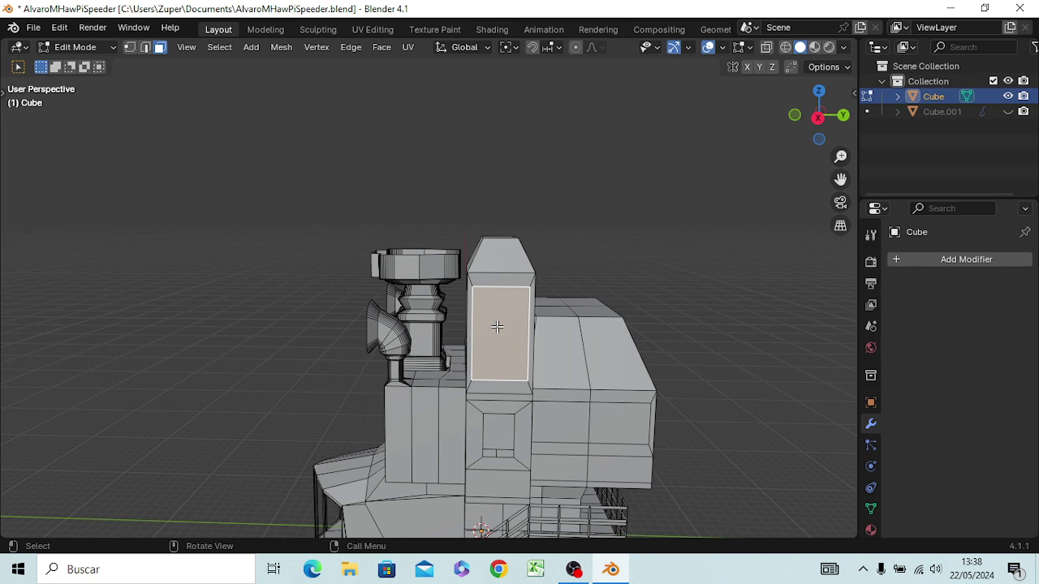
{"action": "key", "text": "e"}
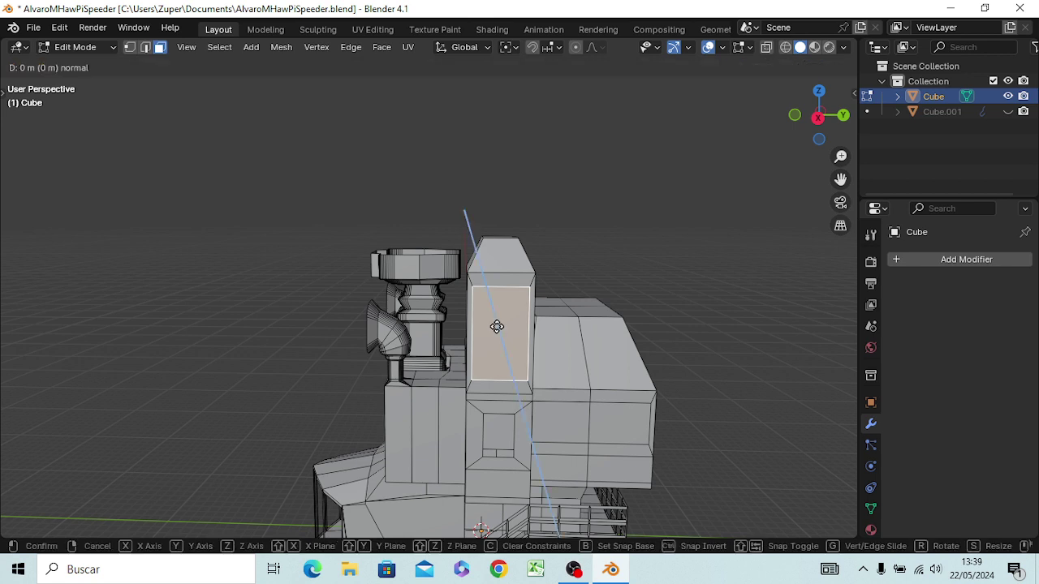
{"action": "right_click", "coordinate": [497, 326]}
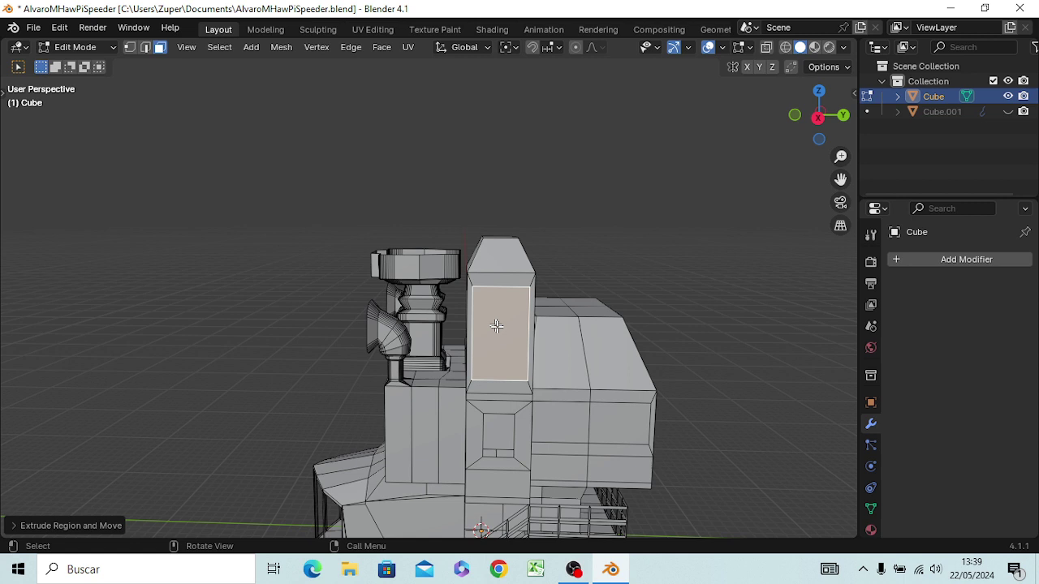
{"action": "key", "text": "ctrl"}
- Inset the face by 0.03, extrude it 0.01, then delete it to cut a window
{"action": "key", "text": "i"}
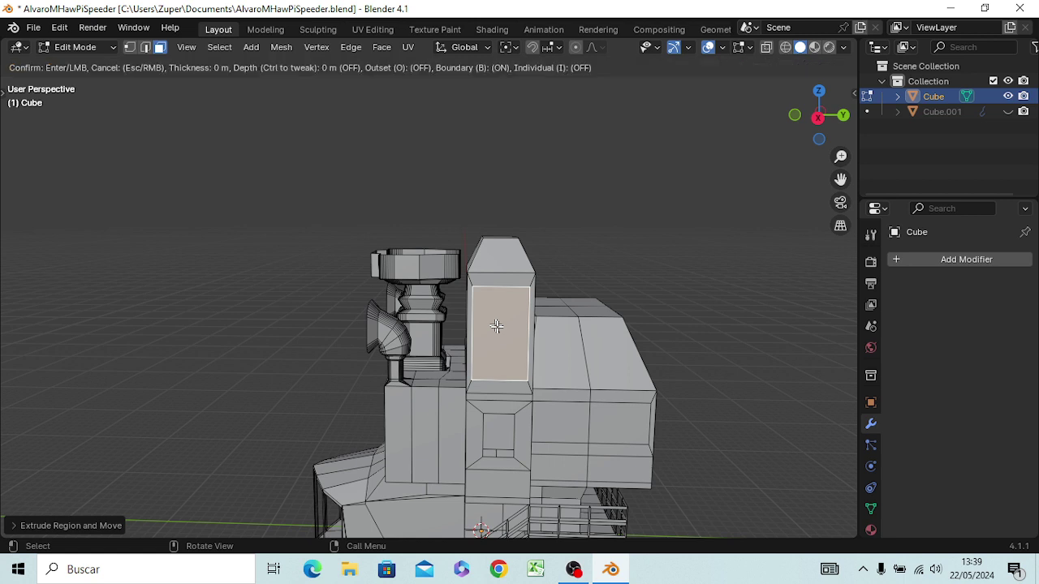
{"action": "type", "text": ".03"}
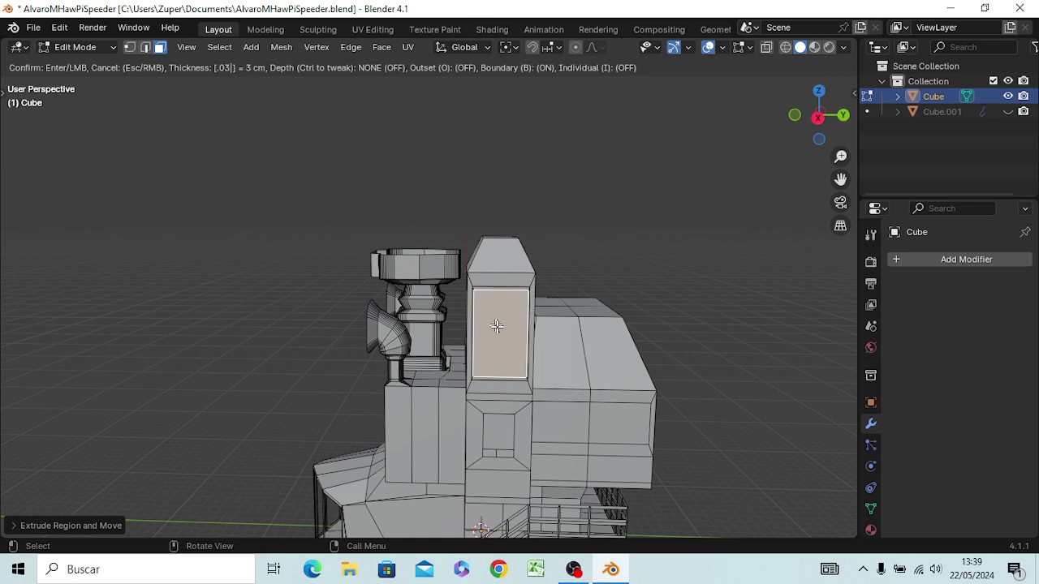
{"action": "key", "text": "Return"}
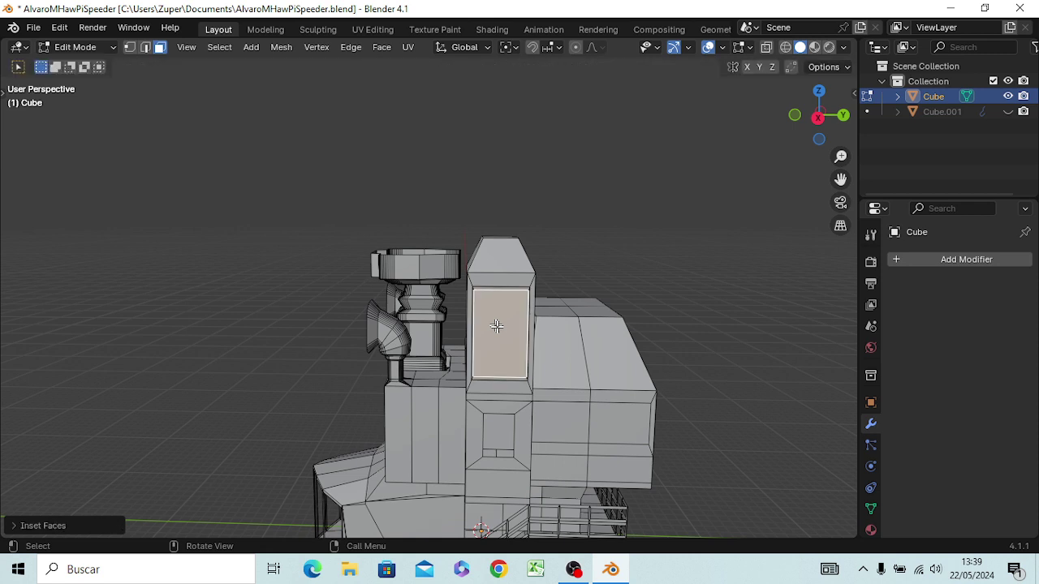
{"action": "key", "text": "e"}
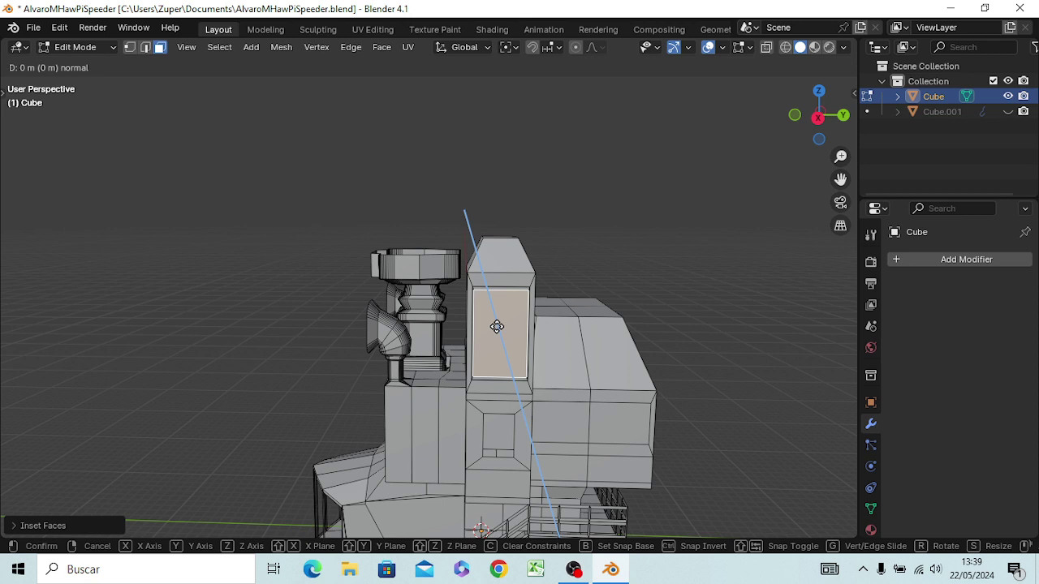
{"action": "type", "text": "."}
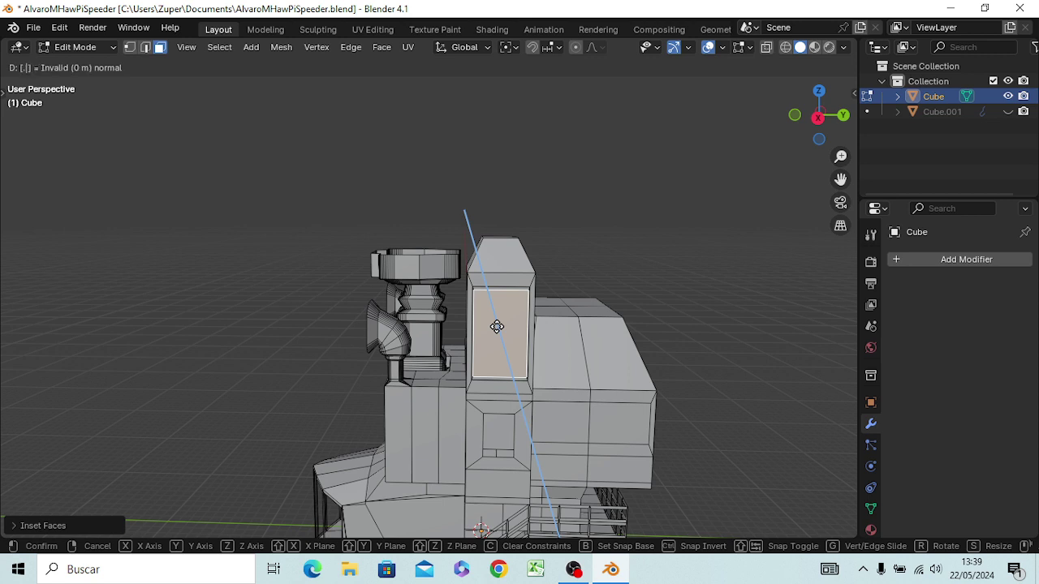
{"action": "type", "text": "01"}
{"action": "key", "text": "Return"}
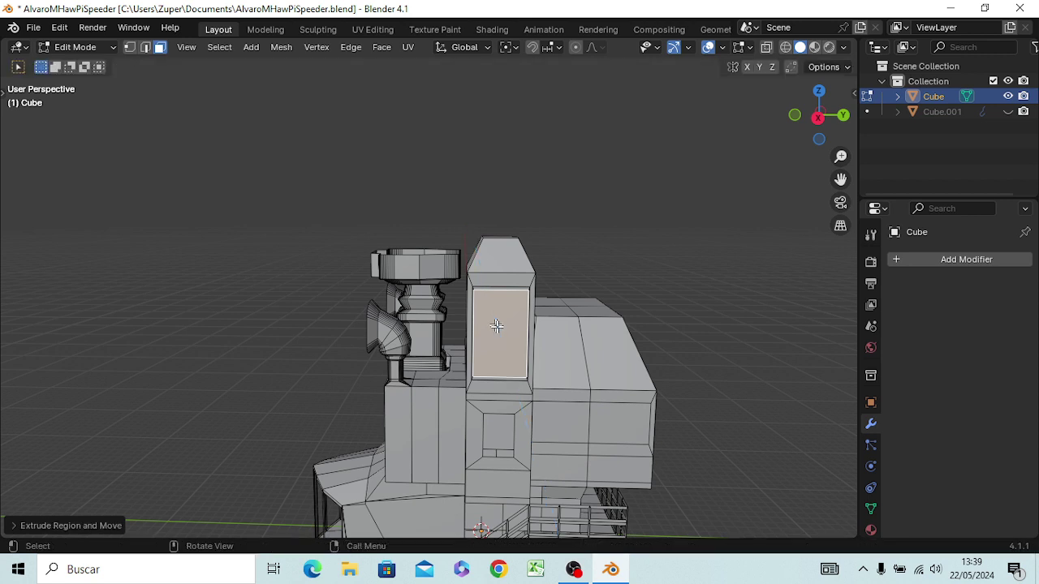
{"action": "key", "text": "x"}
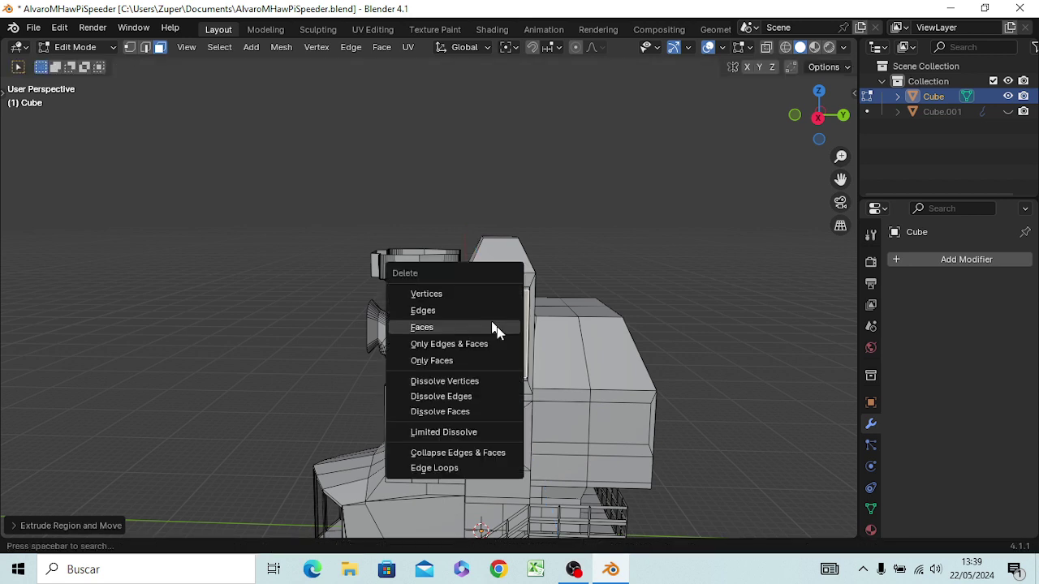
{"action": "left_click", "coordinate": [496, 327]}
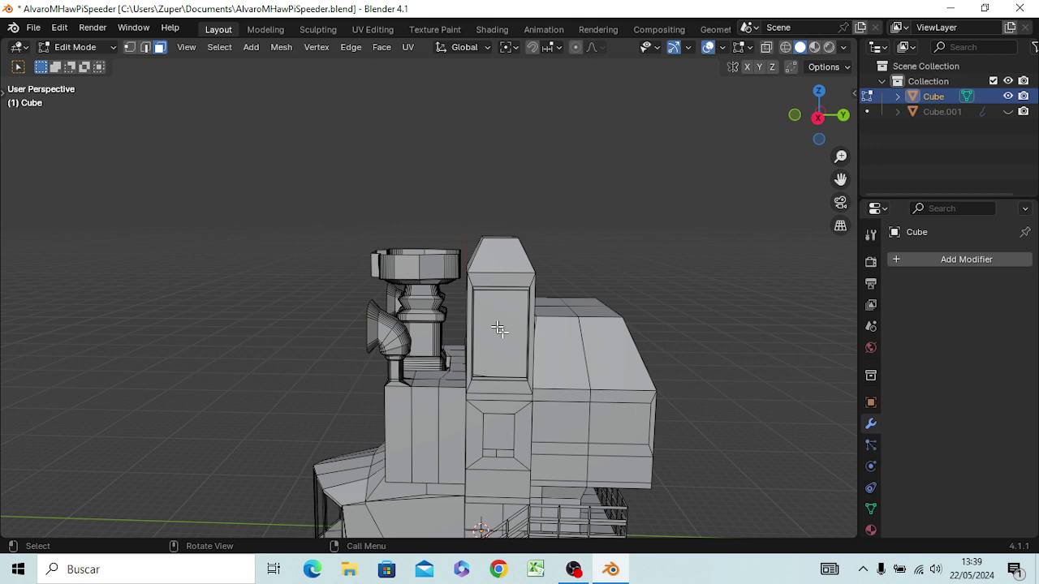
- Extrude the lower window's four inner frame faces outward by 0.01
{"action": "mouse_move", "coordinate": [560, 318]}
{"action": "middle_mouse_down"}
{"action": "mouse_move", "coordinate": [469, 299]}
{"action": "mouse_move", "coordinate": [528, 299]}
{"action": "middle_mouse_up"}
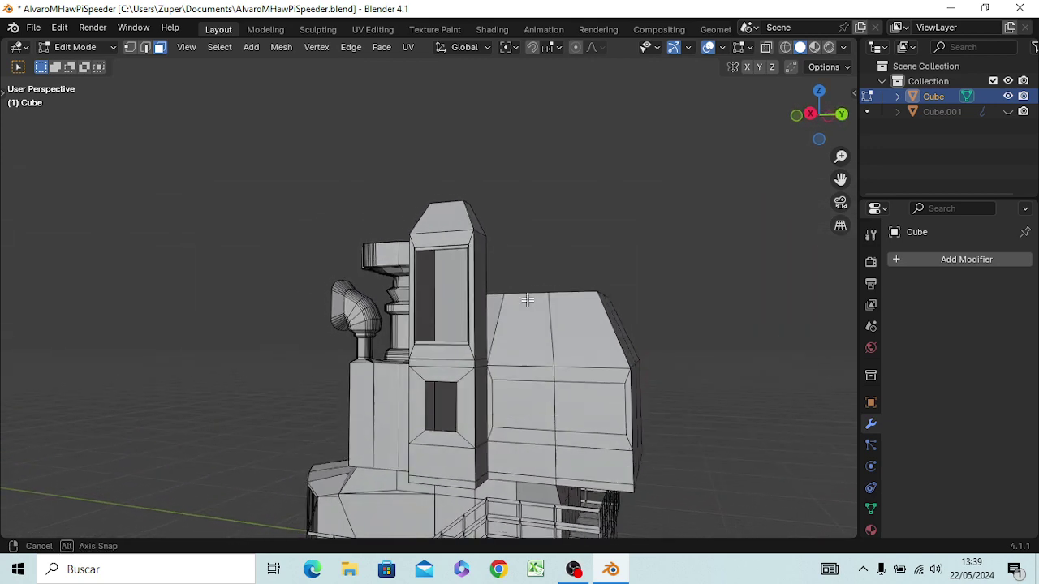
{"action": "left_click", "coordinate": [467, 401]}
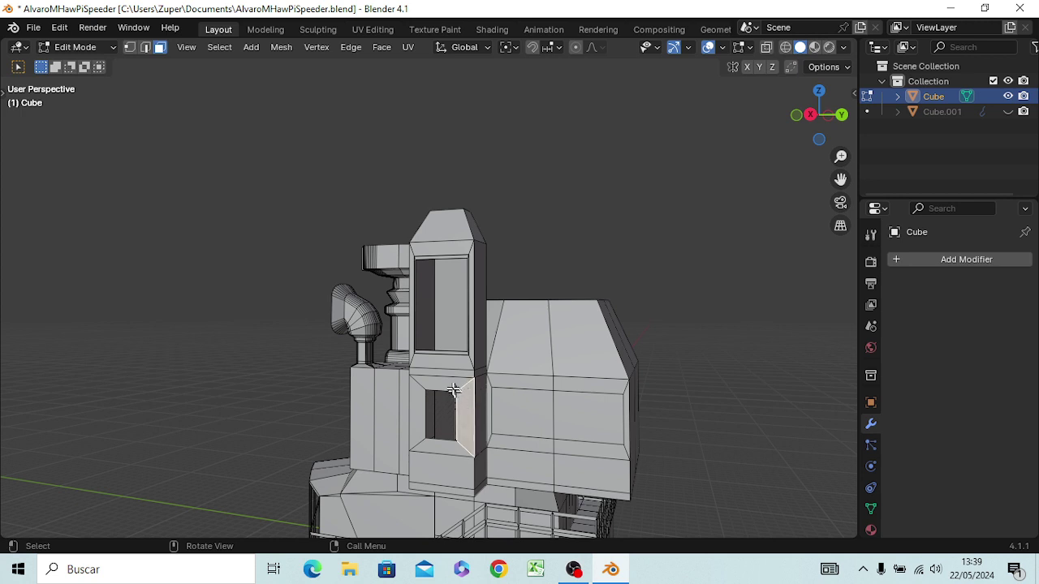
{"action": "left_click", "coordinate": [446, 385], "text": "shift"}
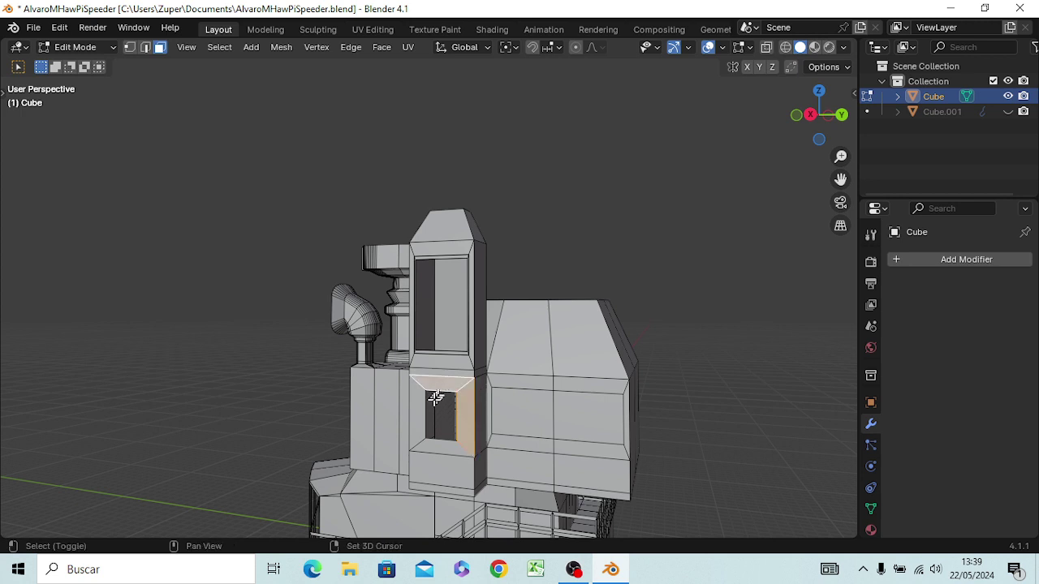
{"action": "left_click", "coordinate": [422, 409], "text": "shift"}
{"action": "left_click", "coordinate": [441, 447], "text": "shift"}
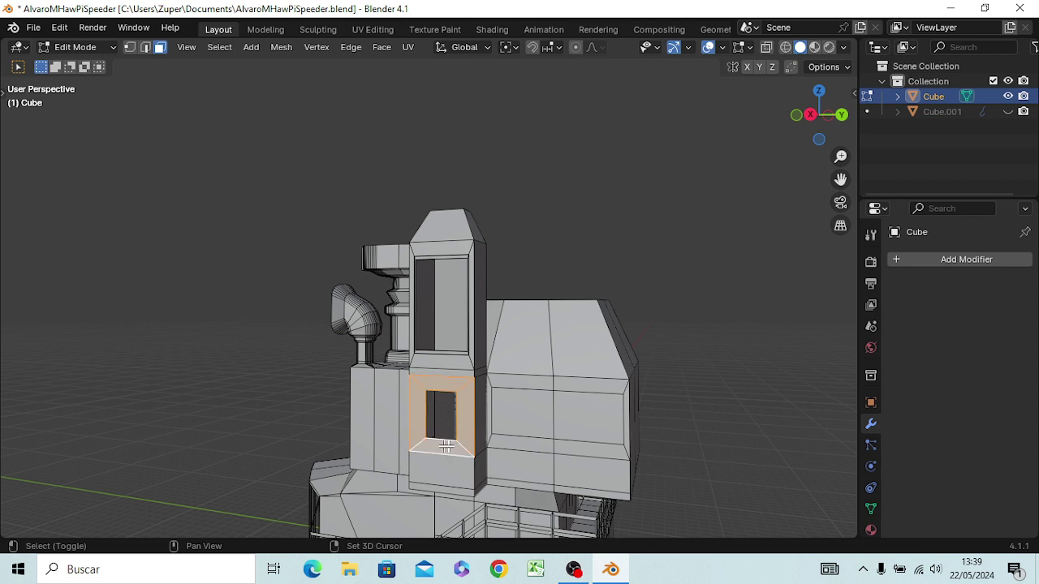
{"action": "type", "text": "e"}
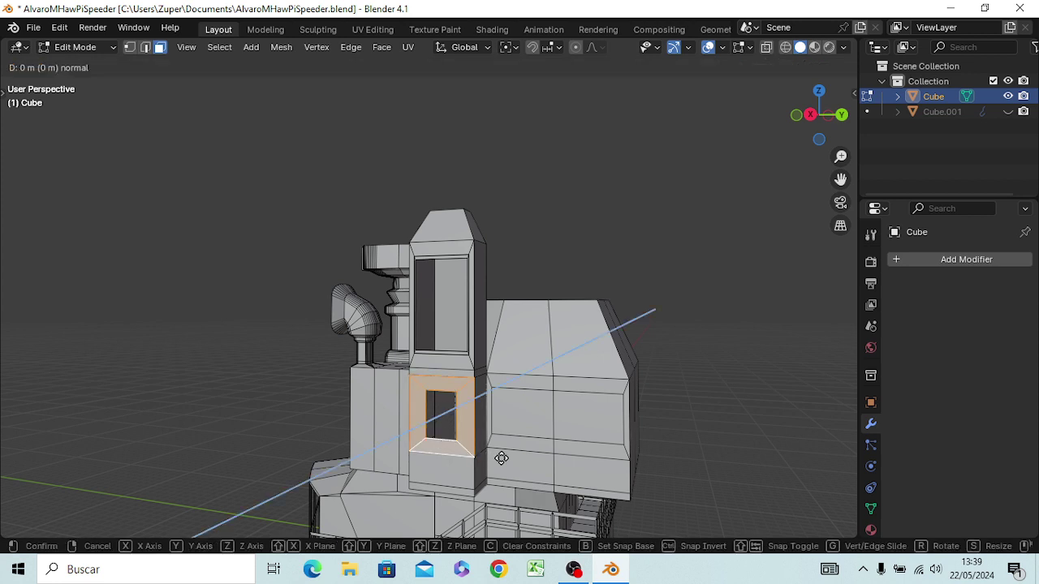
{"action": "type", "text": ".01"}
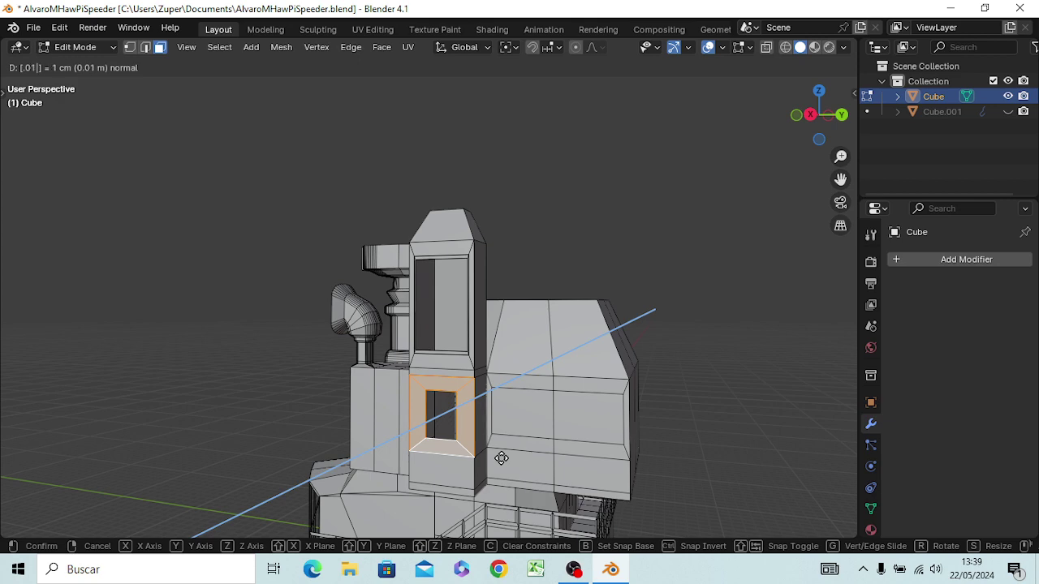
{"action": "key", "text": "Return"}
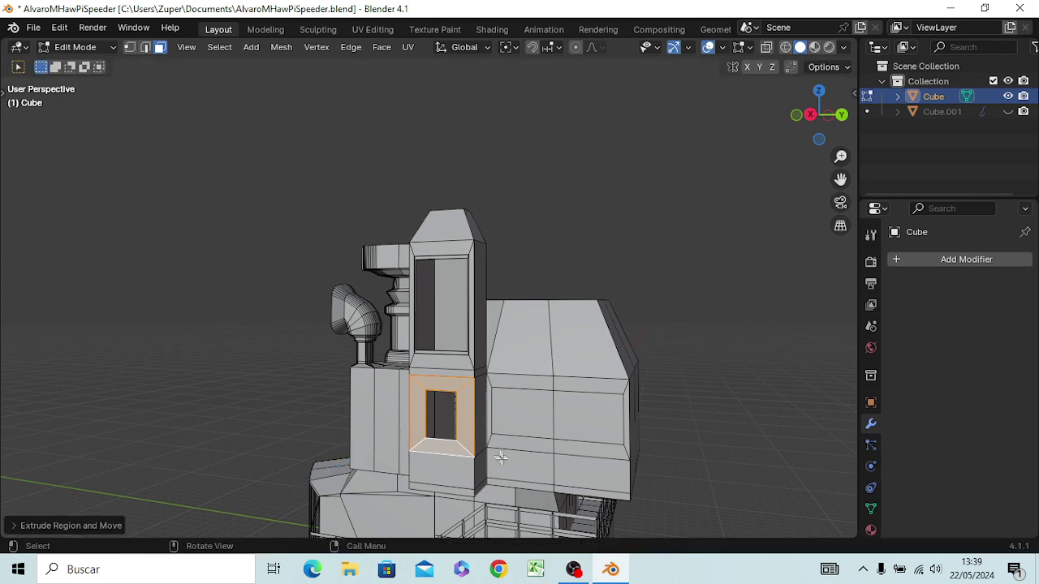
{"action": "left_click", "coordinate": [484, 403]}
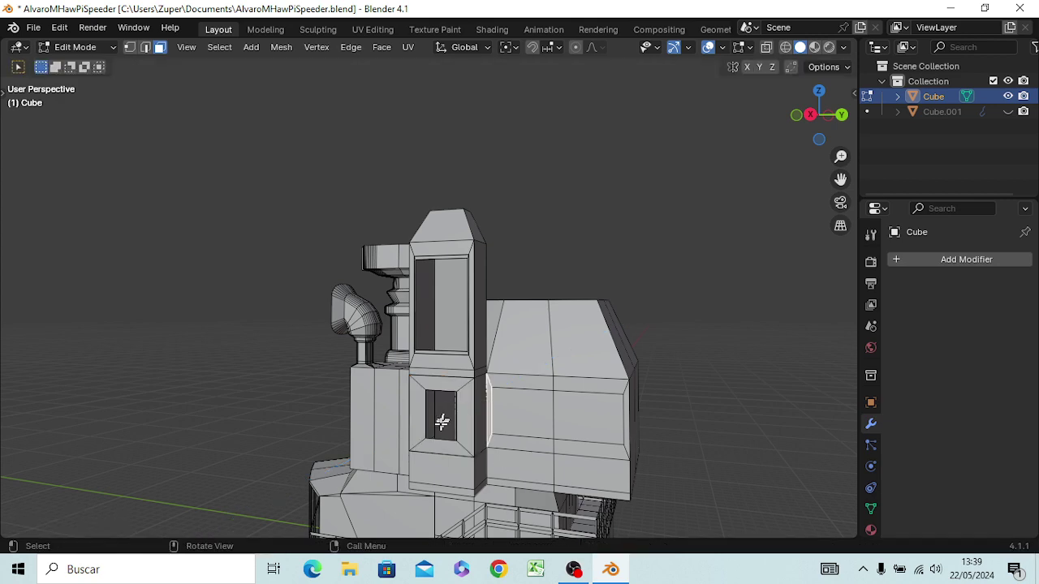
{"action": "middle_click_drag", "start_coordinate": [442, 421], "coordinate": [549, 419]}
- Scale the two middle body-side faces along Y to about 0.74 width
{"action": "left_click", "coordinate": [536, 413]}
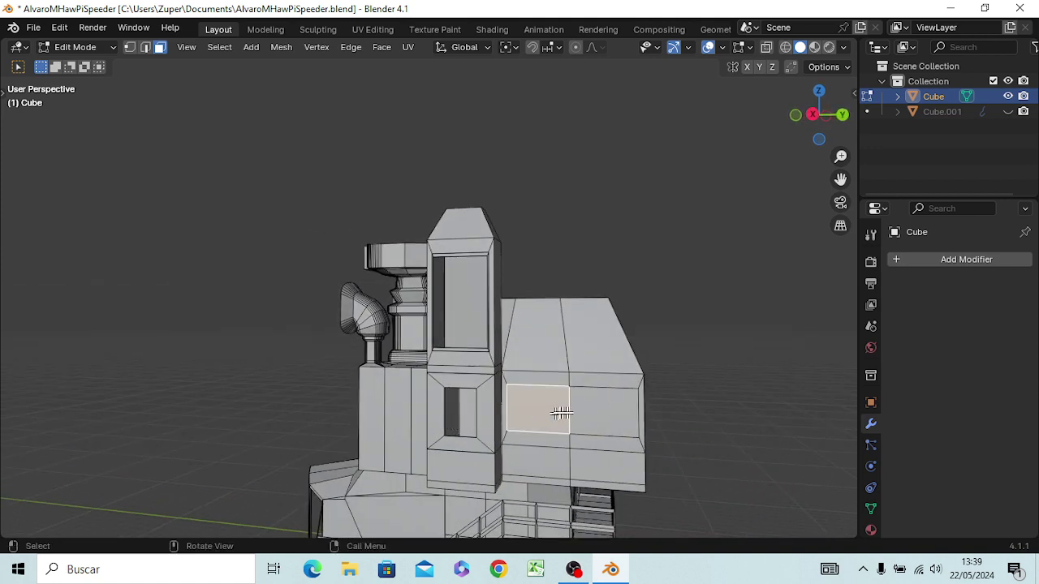
{"action": "left_click", "coordinate": [598, 415], "text": "shift"}
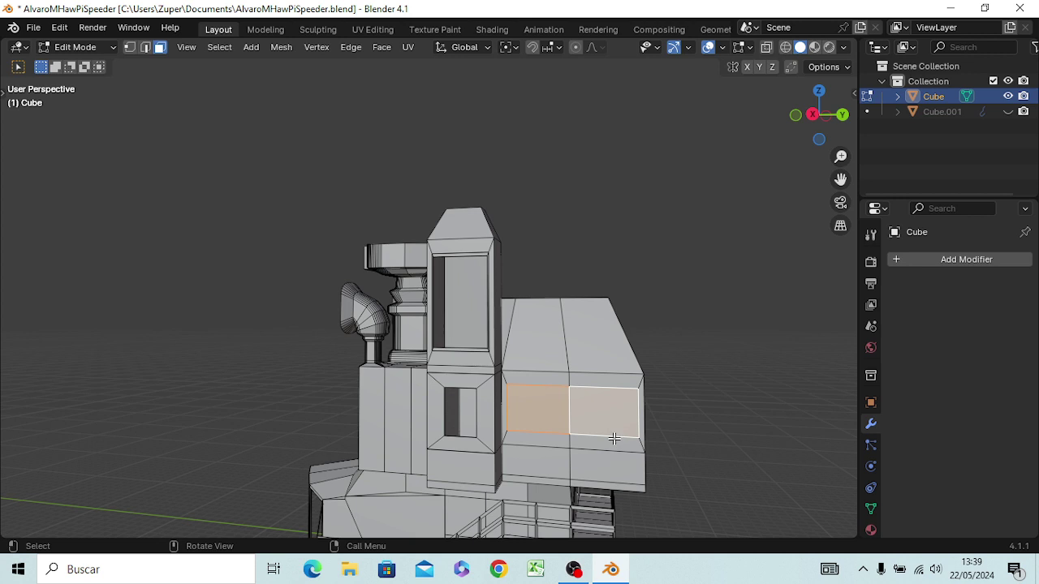
{"action": "key", "text": "s"}
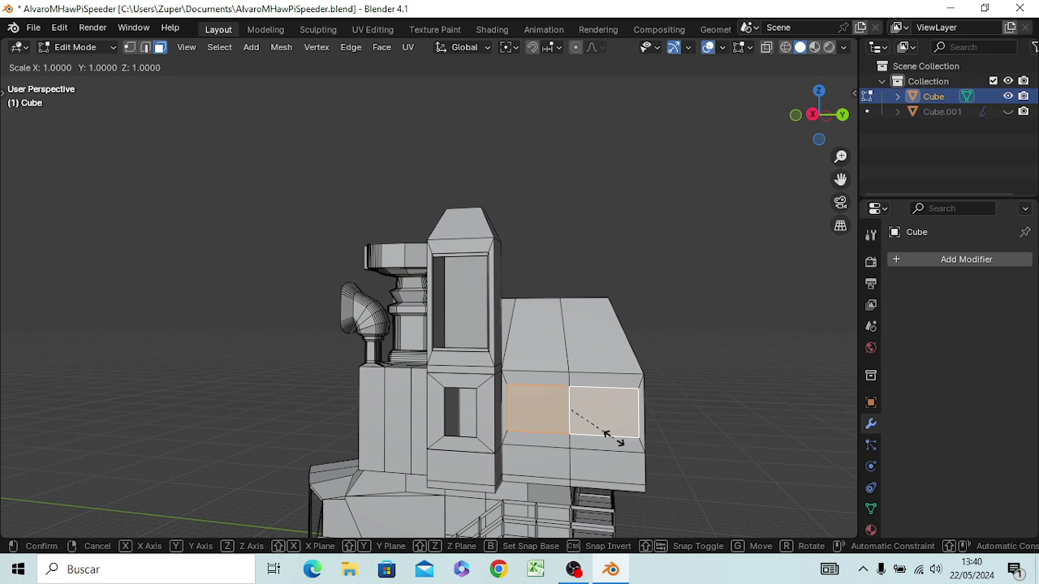
{"action": "key", "text": "y"}
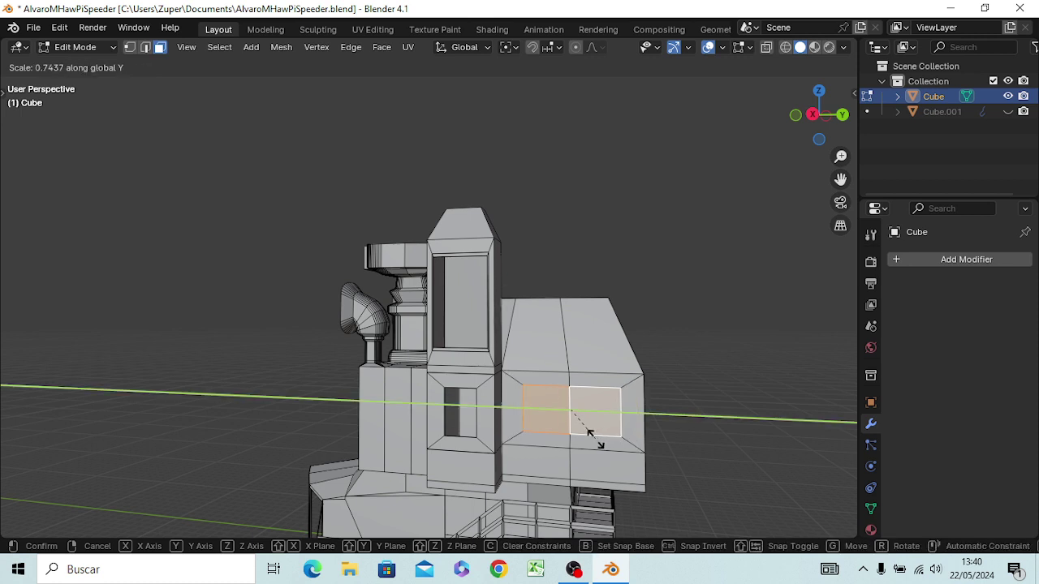
{"action": "left_click", "coordinate": [590, 433]}
{"action": "left_click", "coordinate": [590, 428]}
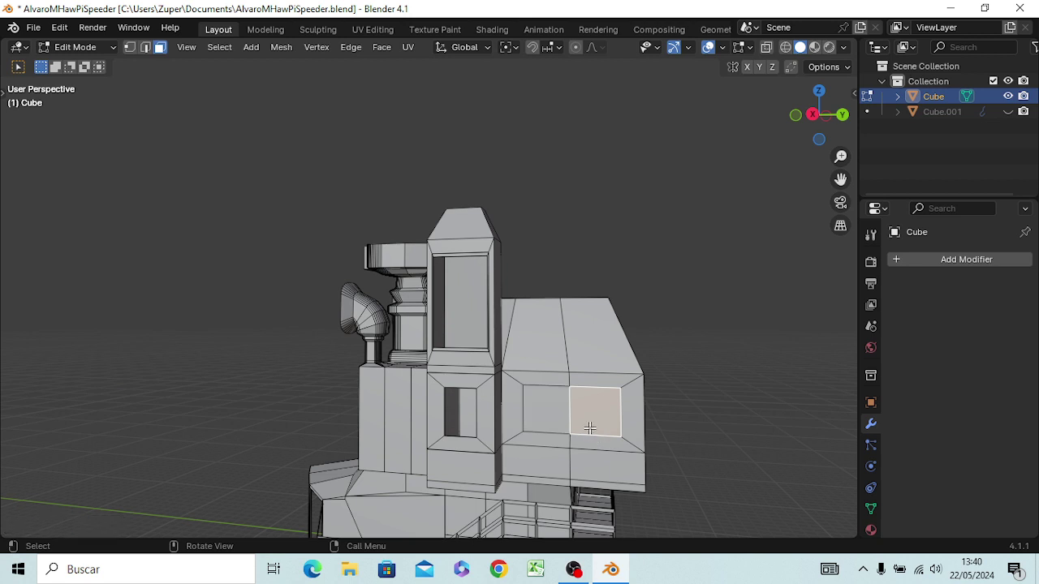
{"action": "left_click", "coordinate": [548, 419], "text": "shift"}
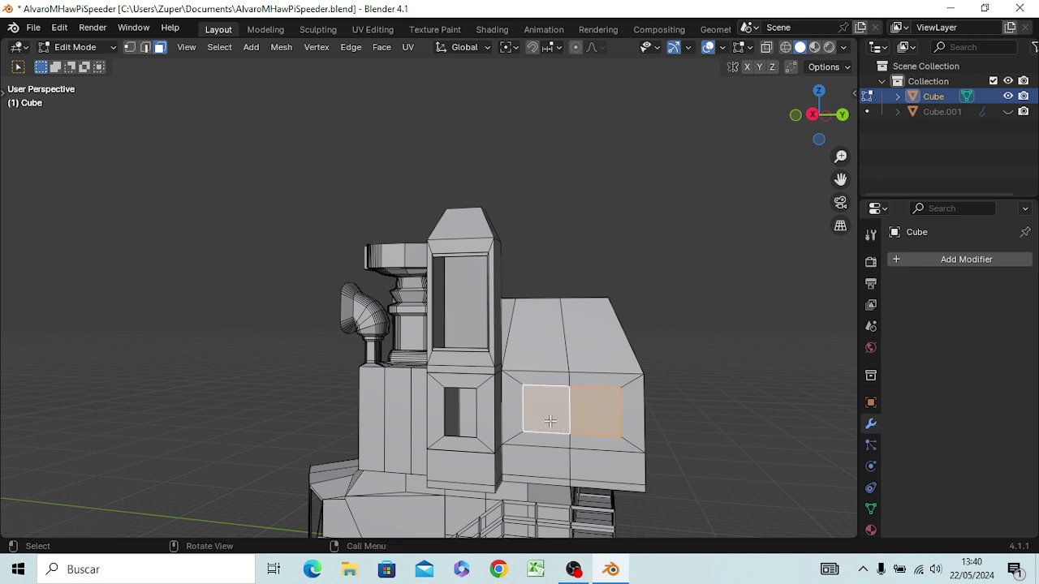
- Inset the two narrowed side faces by 0.01, then again by 0.03
{"action": "key", "text": "i"}
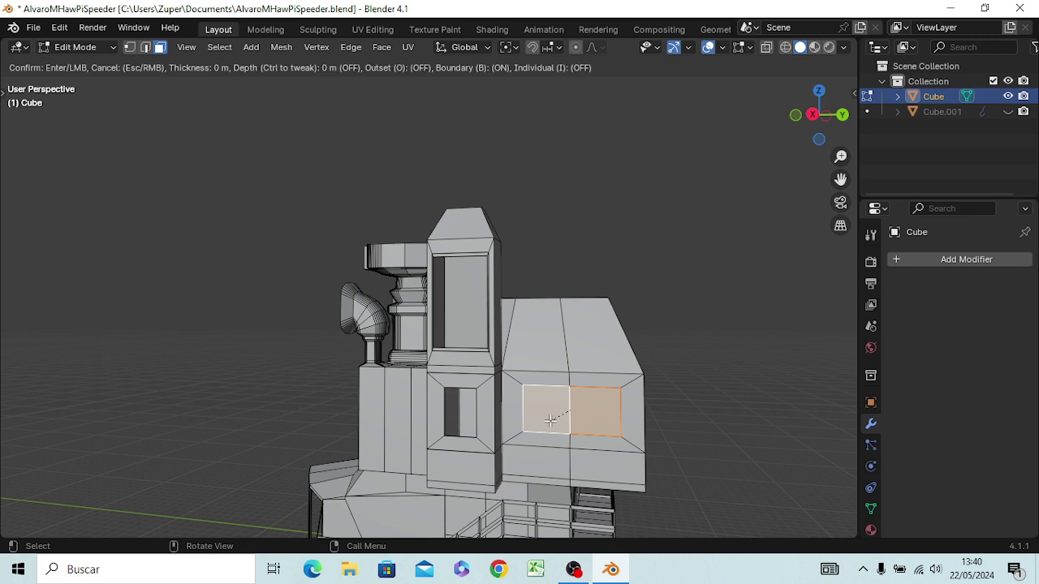
{"action": "type", "text": ".01"}
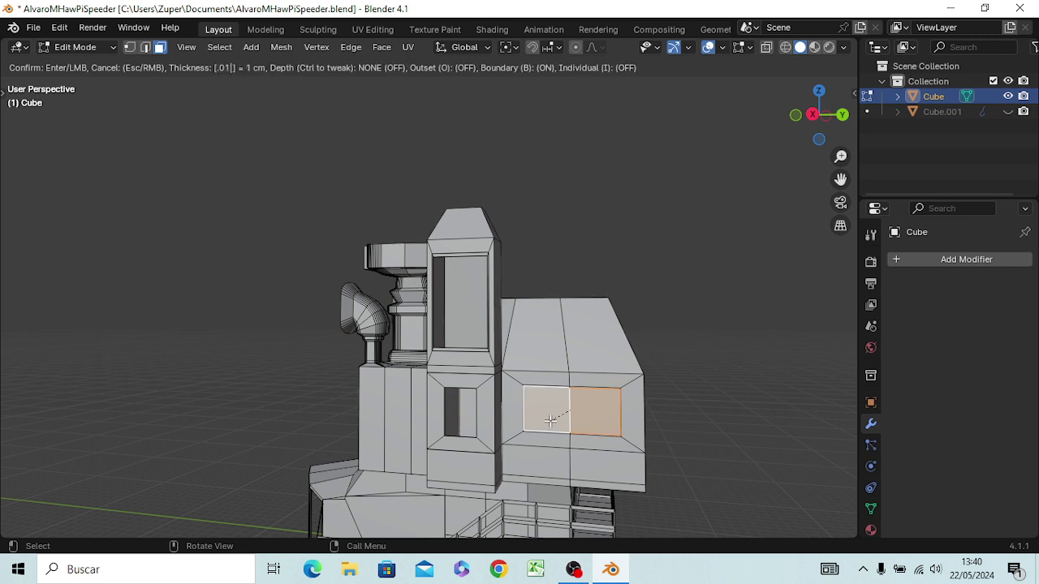
{"action": "key", "text": "Return"}
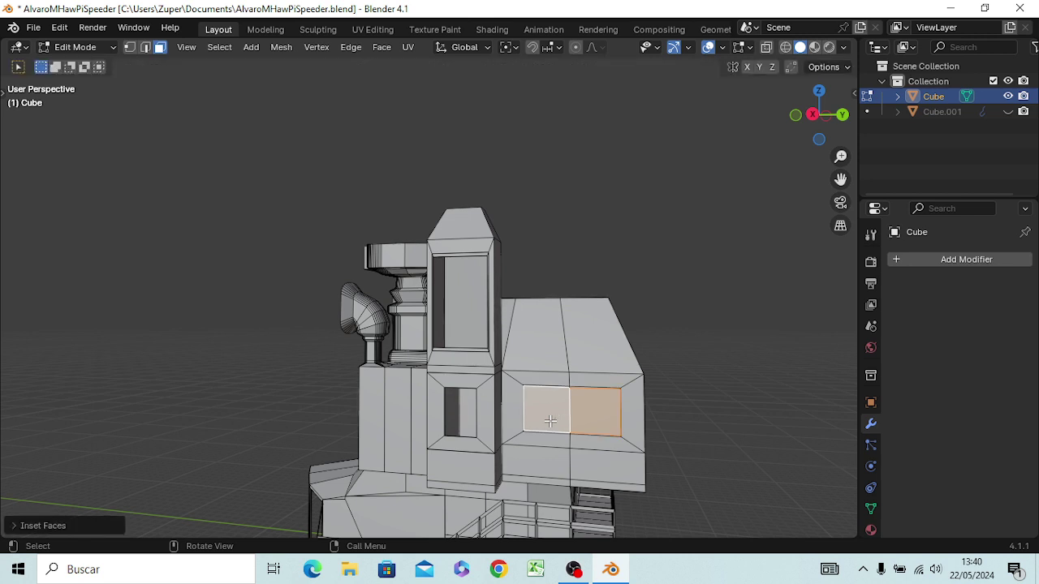
{"action": "left_click", "coordinate": [550, 420], "text": "shift"}
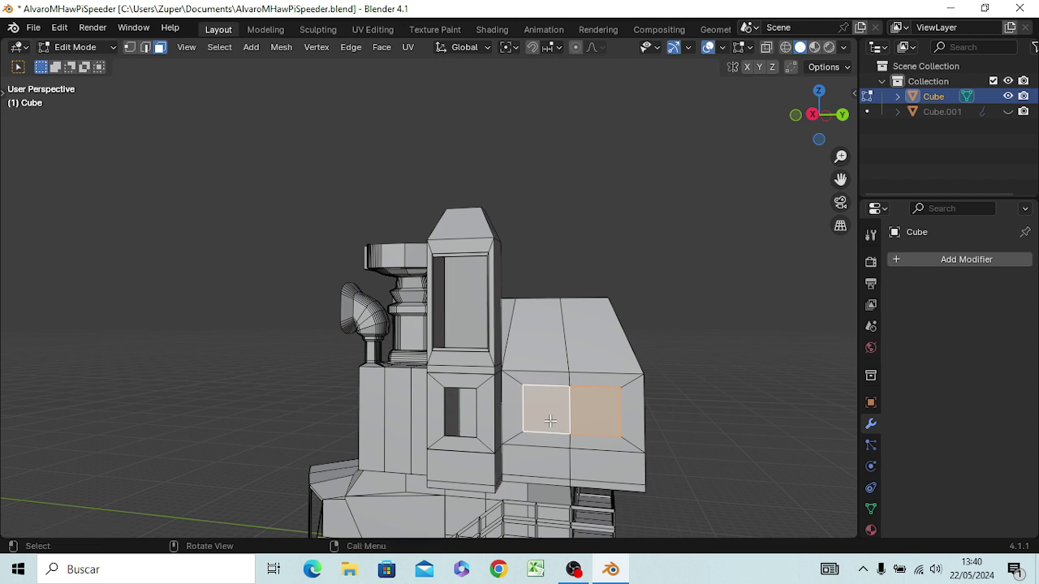
{"action": "type", "text": "i"}
{"action": "type", "text": "."}
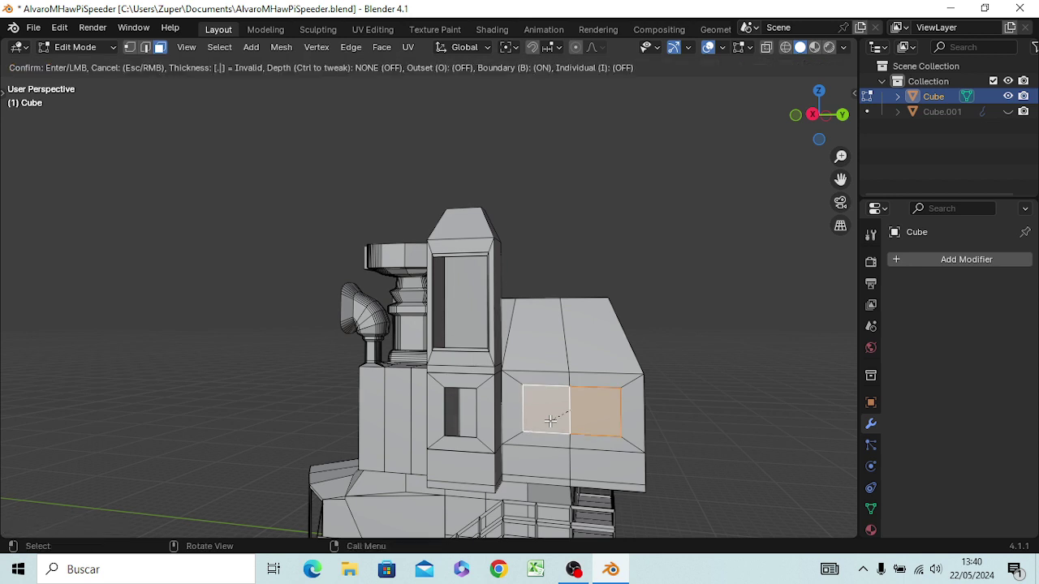
{"action": "type", "text": "03"}
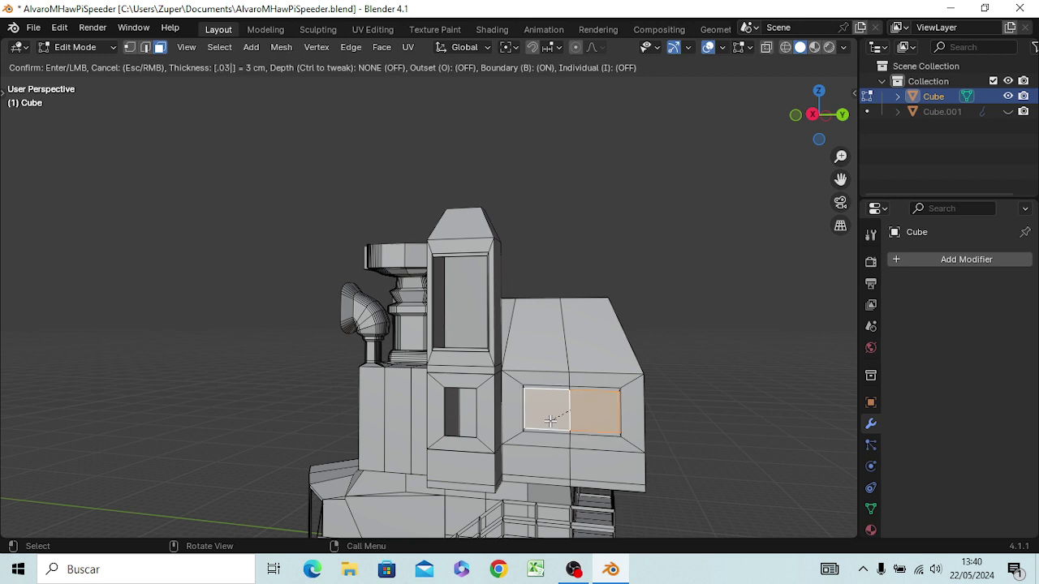
{"action": "key", "text": "Return"}
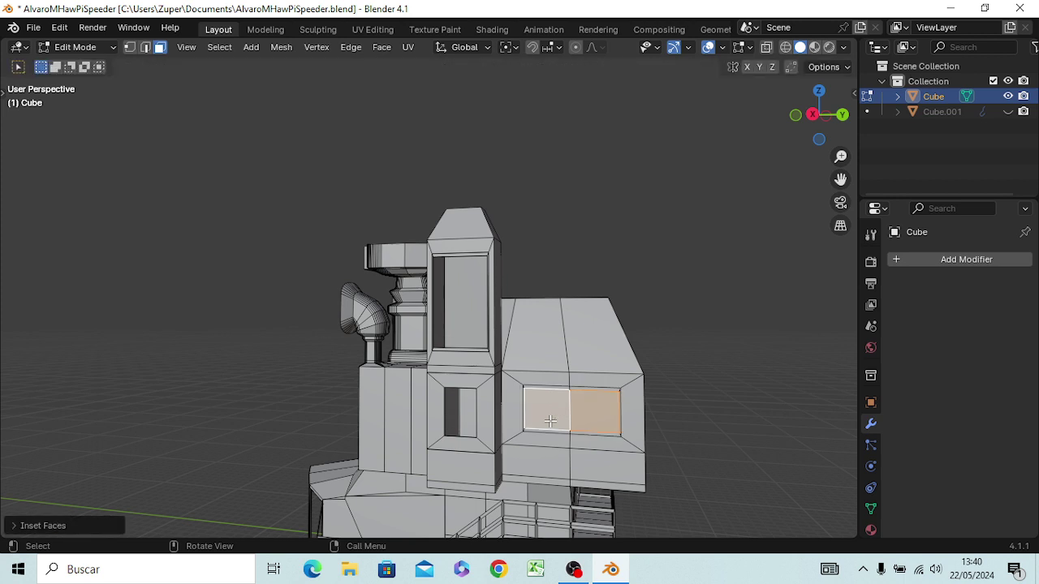
- Recess the inner faces by -0.02 and delete them to open the window
{"action": "key", "text": "e"}
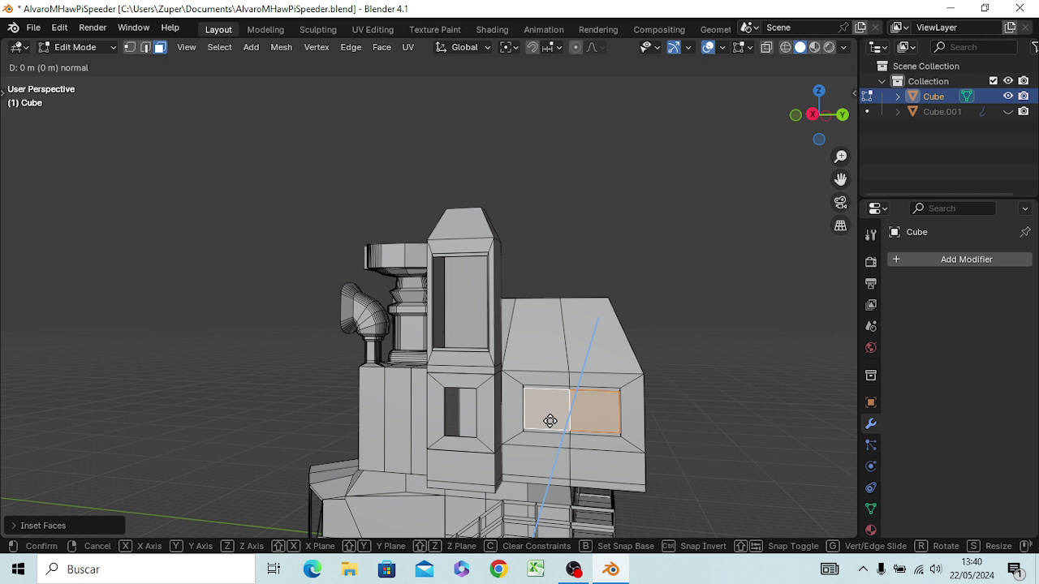
{"action": "type", "text": "-0.02"}
{"action": "key", "text": "Return"}
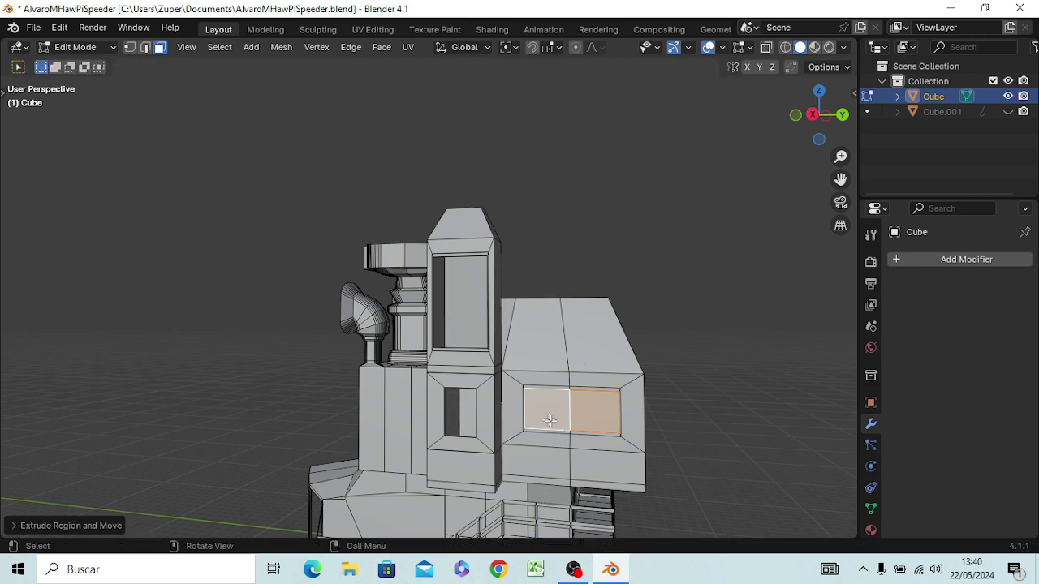
{"action": "key", "text": "x"}
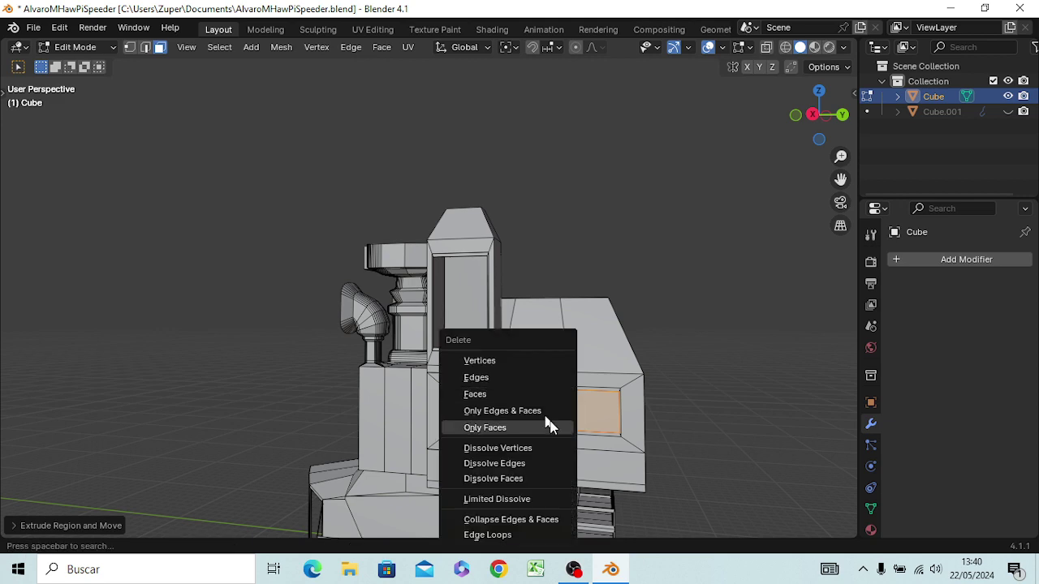
{"action": "left_click", "coordinate": [479, 395]}
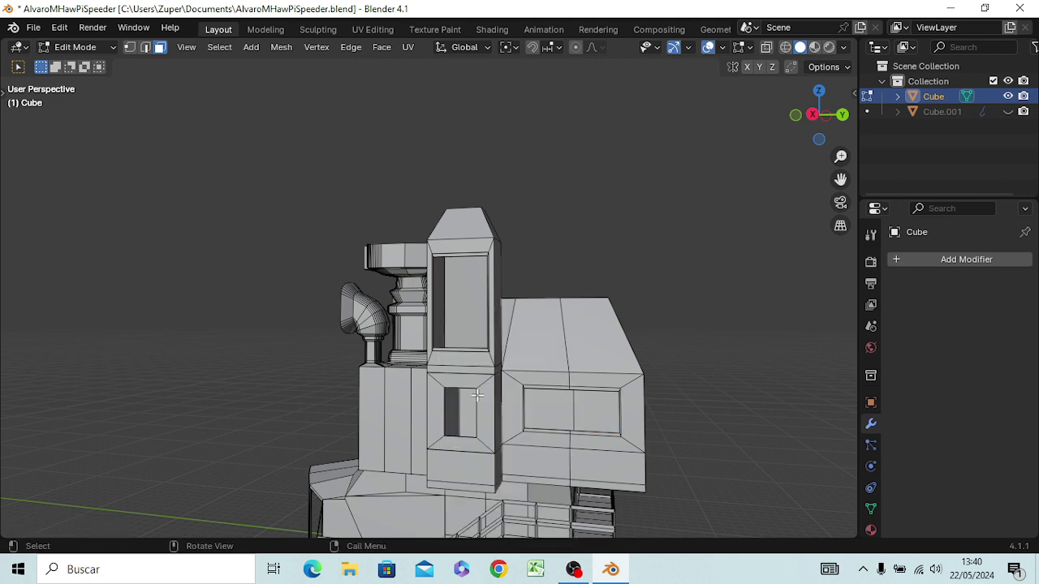
{"action": "mouse_move", "coordinate": [599, 469]}
{"action": "middle_mouse_down"}
{"action": "mouse_move", "coordinate": [461, 462]}
{"action": "mouse_move", "coordinate": [482, 447]}
{"action": "mouse_move", "coordinate": [489, 460]}
{"action": "mouse_move", "coordinate": [668, 463]}
{"action": "mouse_move", "coordinate": [755, 434]}
{"action": "mouse_move", "coordinate": [828, 464]}
{"action": "mouse_move", "coordinate": [529, 459]}
{"action": "mouse_move", "coordinate": [560, 408]}
{"action": "mouse_move", "coordinate": [549, 401]}
{"action": "mouse_move", "coordinate": [614, 457]}
{"action": "mouse_move", "coordinate": [708, 416]}
{"action": "mouse_move", "coordinate": [707, 470]}
{"action": "mouse_move", "coordinate": [591, 491]}
{"action": "mouse_move", "coordinate": [563, 452]}
{"action": "mouse_move", "coordinate": [469, 460]}
{"action": "mouse_move", "coordinate": [427, 431]}
{"action": "mouse_move", "coordinate": [436, 408]}
{"action": "mouse_move", "coordinate": [471, 436]}
{"action": "mouse_move", "coordinate": [447, 417]}
{"action": "middle_mouse_up"}
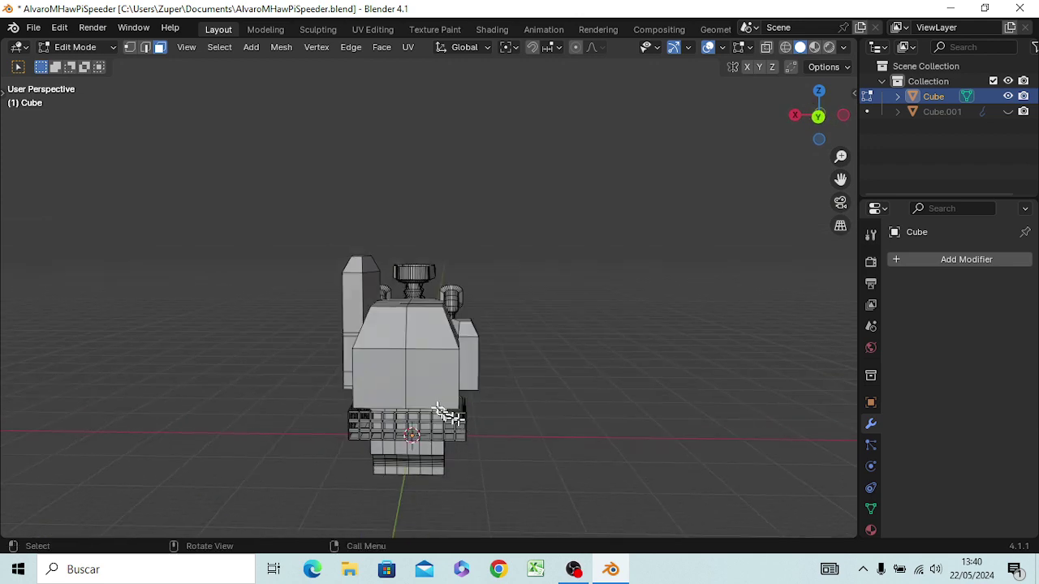
- Inset the body's left front face into a smaller panel, after abandoning a loop cut
{"action": "left_click", "coordinate": [379, 373]}
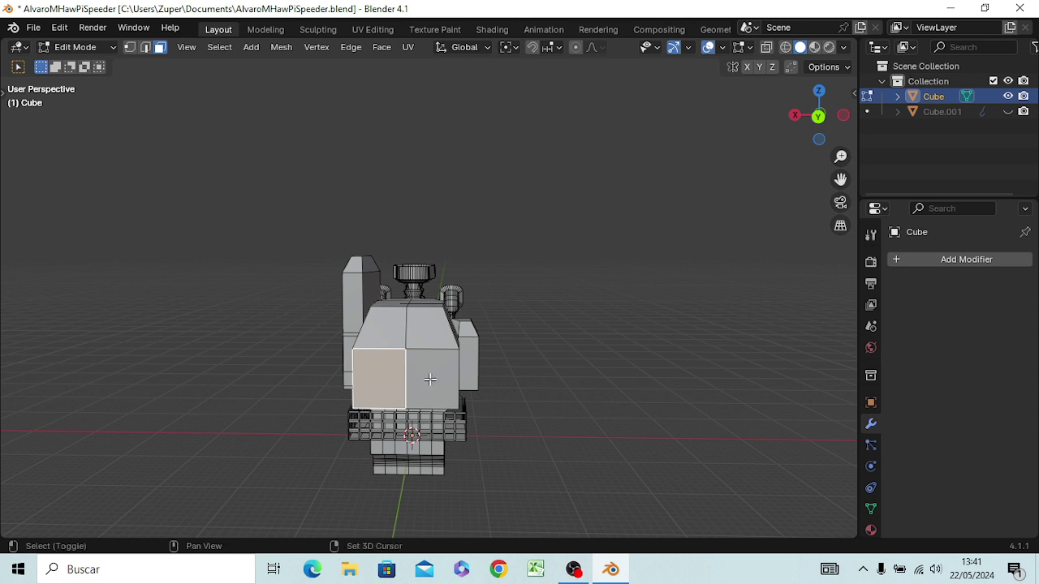
{"action": "left_click", "coordinate": [432, 380], "text": "shift"}
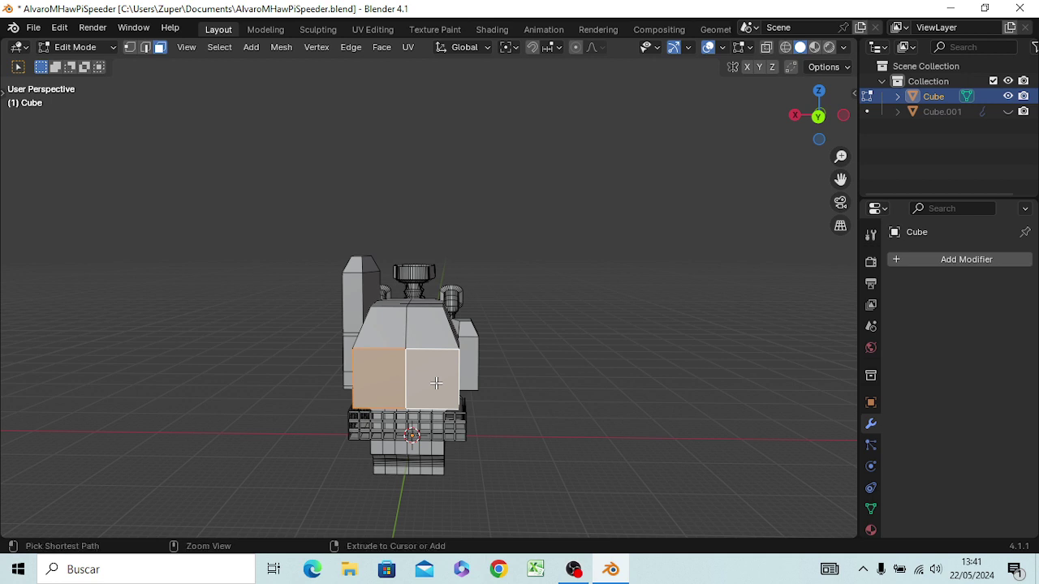
{"action": "key", "text": "ctrl+r"}
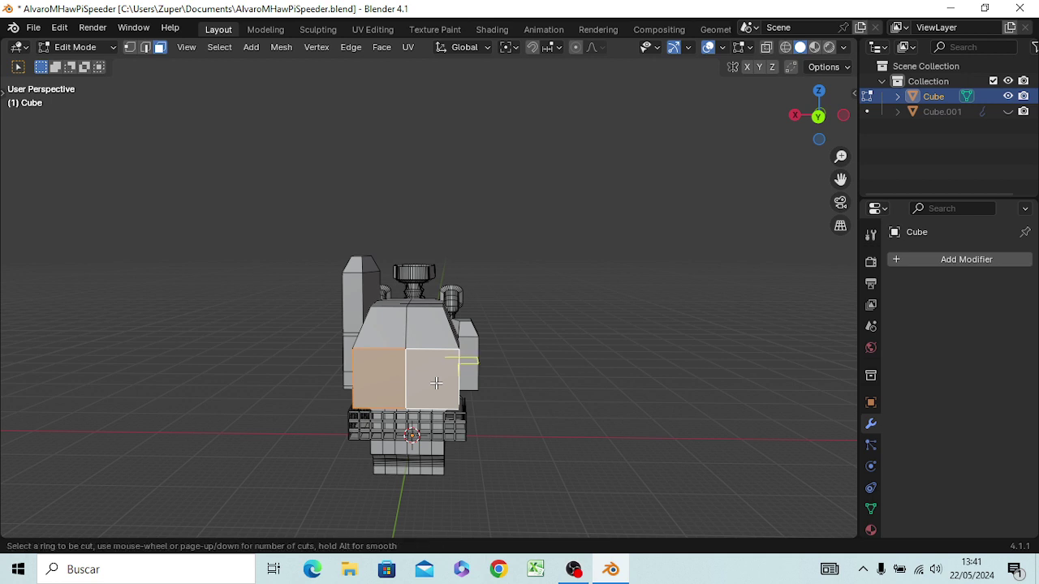
{"action": "key", "text": "Escape"}
{"action": "left_click", "coordinate": [519, 371]}
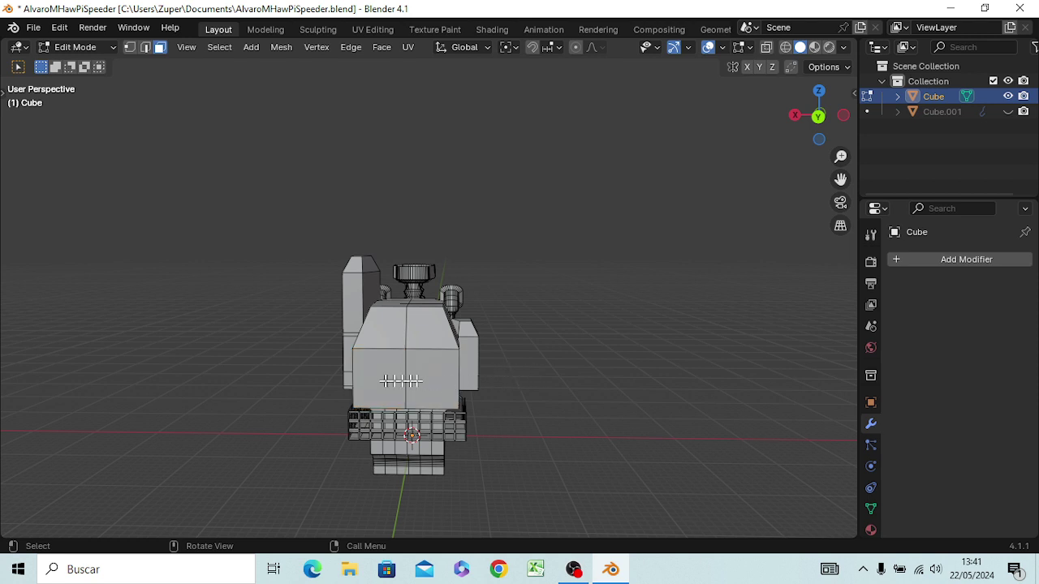
{"action": "left_click", "coordinate": [380, 379]}
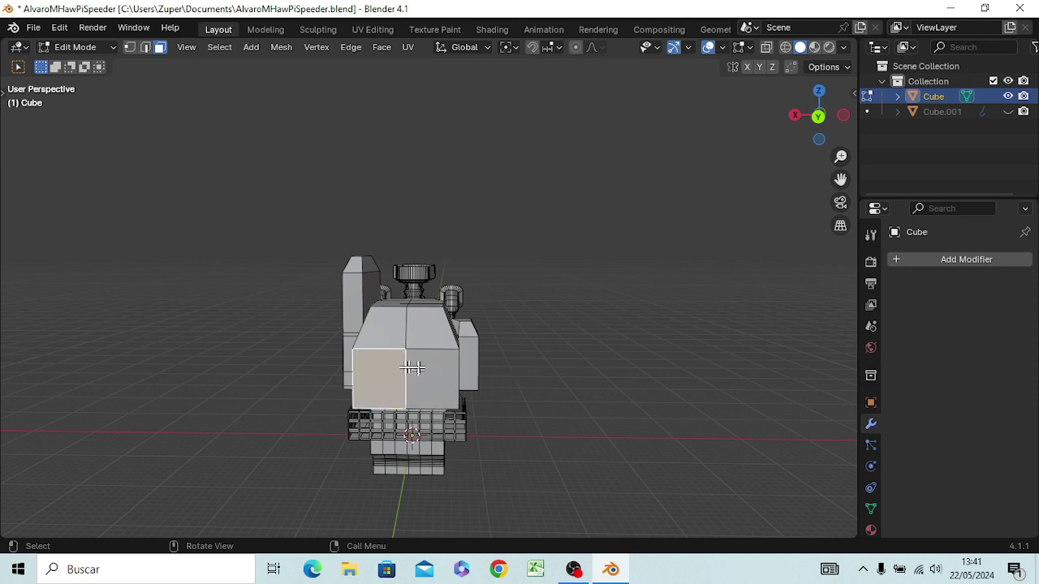
{"action": "scroll", "coordinate": [408, 395], "scroll_direction": "up", "scroll_amount": 3}
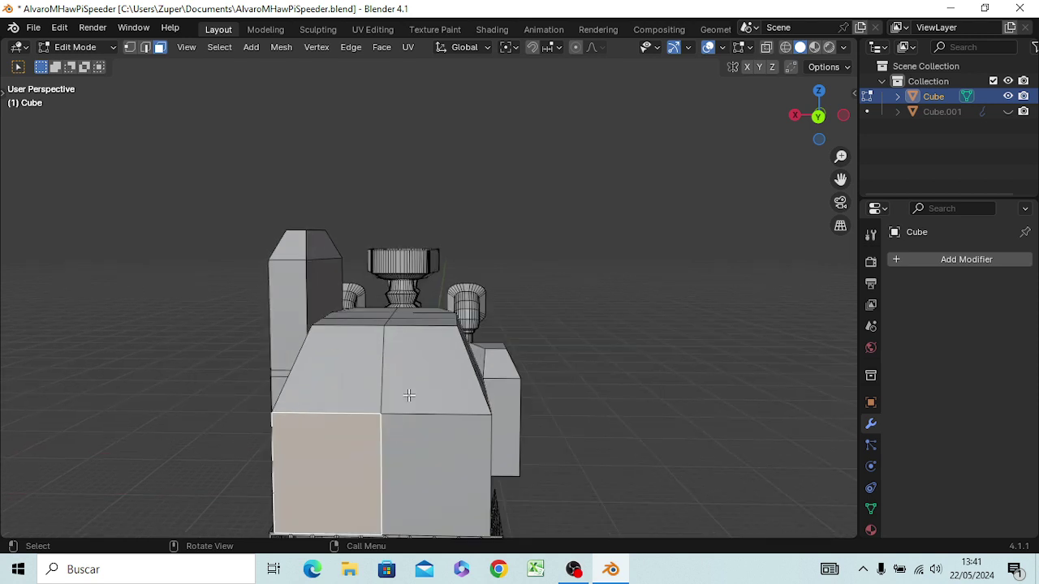
{"action": "middle_click_drag", "start_coordinate": [394, 462], "coordinate": [399, 436]}
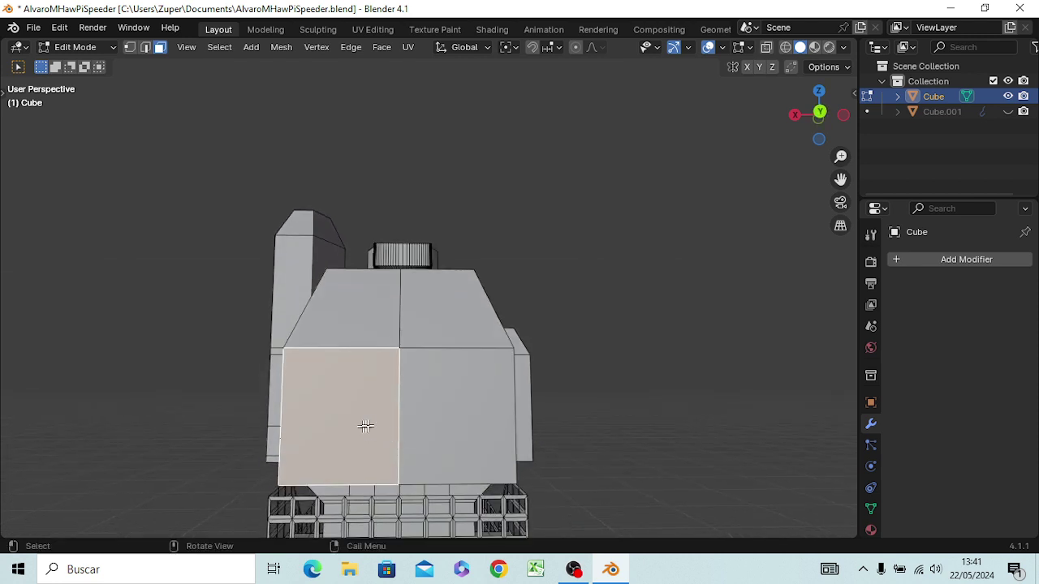
{"action": "key", "text": "i"}
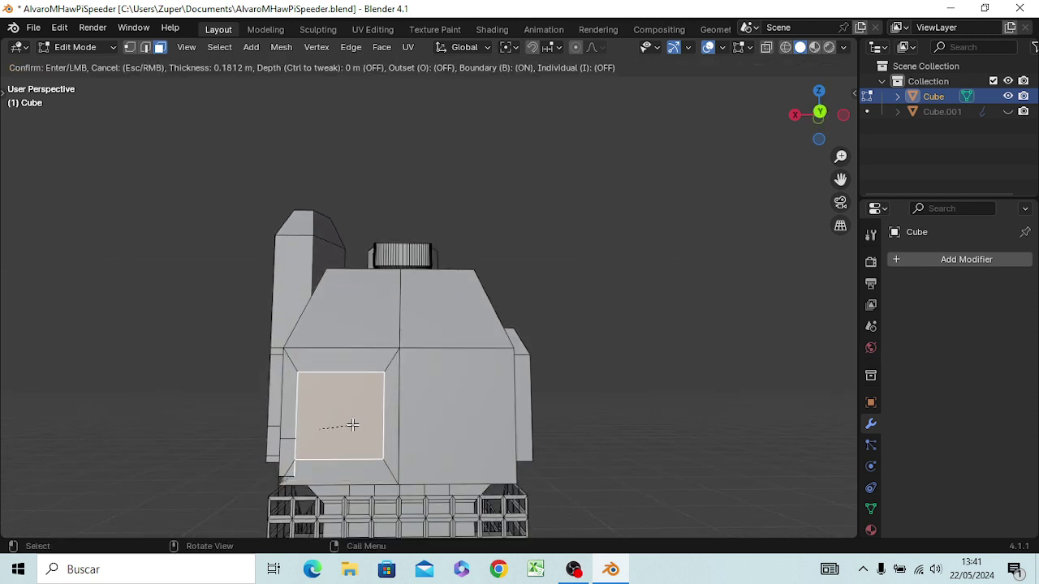
{"action": "left_click", "coordinate": [352, 425]}
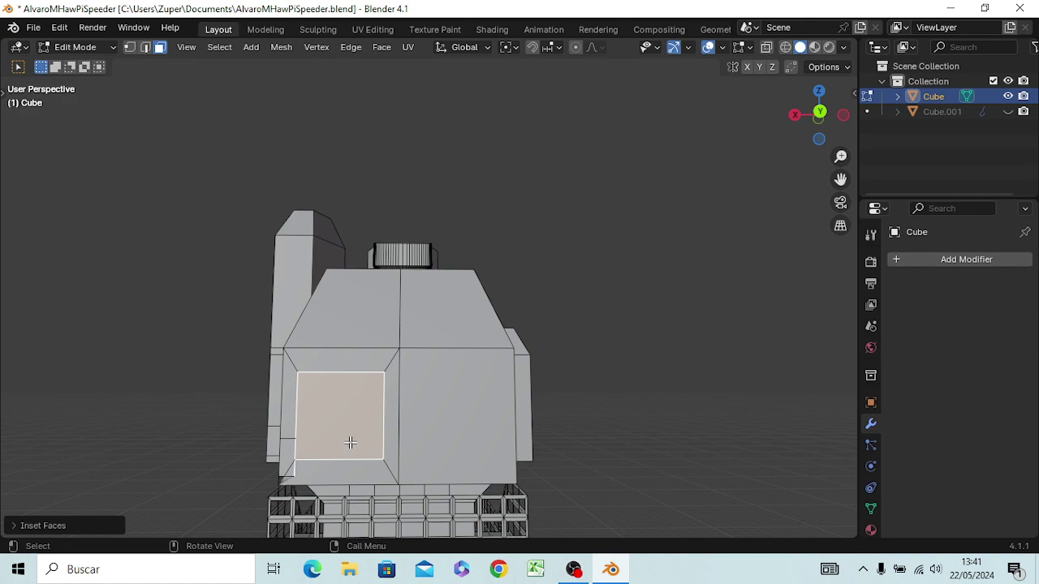
{"action": "mouse_move", "coordinate": [351, 442]}
{"action": "middle_mouse_down"}
{"action": "mouse_move", "coordinate": [417, 379]}
{"action": "mouse_move", "coordinate": [442, 431]}
{"action": "middle_mouse_up"}
- Undo the front-face inset, then select the corner side face and upper-left sloped face
{"action": "key", "text": "ctrl+z"}
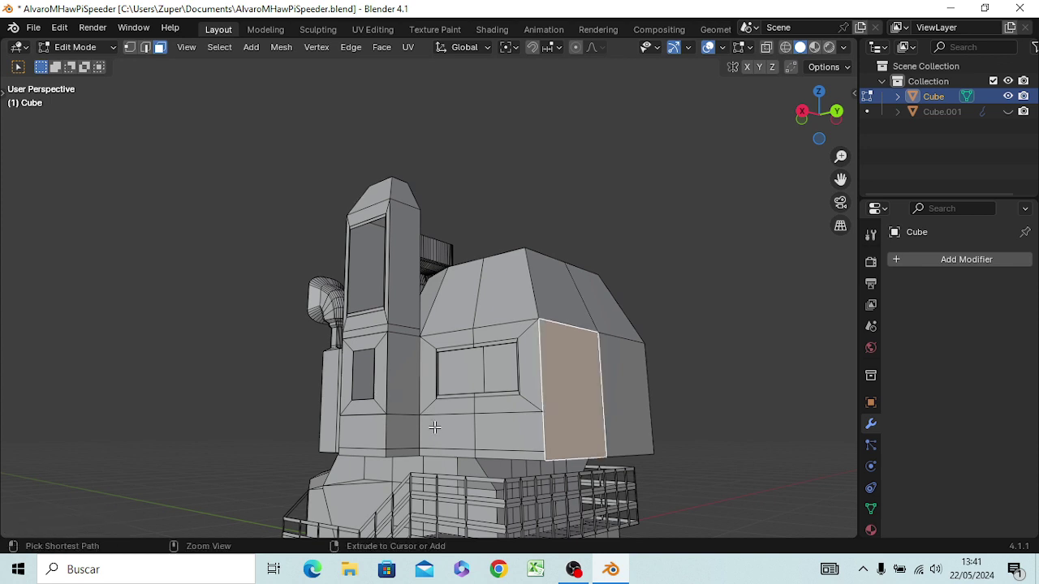
{"action": "left_click", "coordinate": [618, 410]}
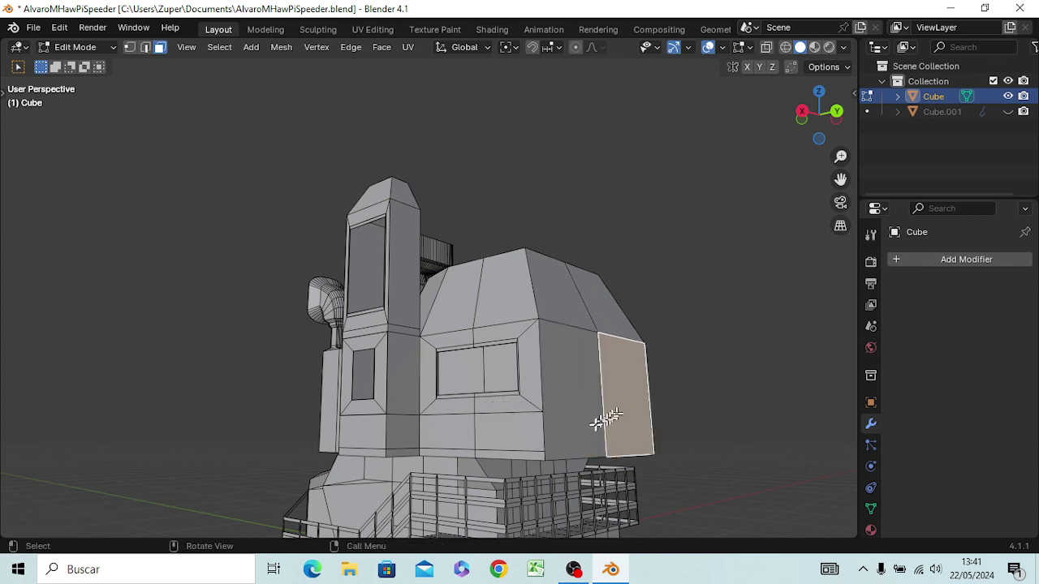
{"action": "mouse_move", "coordinate": [566, 427]}
{"action": "middle_mouse_down"}
{"action": "mouse_move", "coordinate": [491, 439]}
{"action": "mouse_move", "coordinate": [453, 473]}
{"action": "middle_mouse_up"}
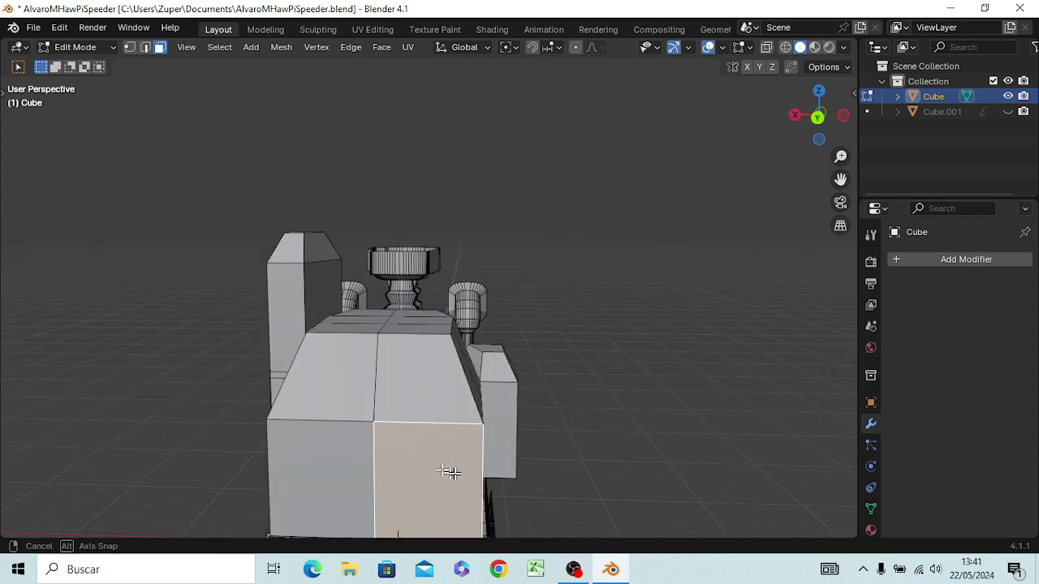
{"action": "left_click", "coordinate": [334, 380]}
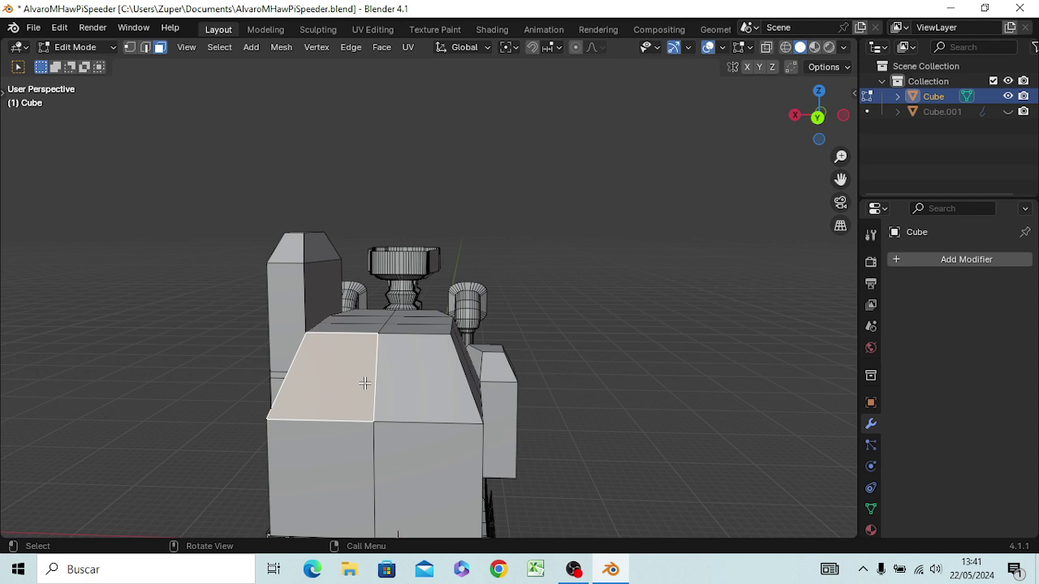
- Inset a smaller face on the block's slanted front
{"action": "key", "text": "i"}
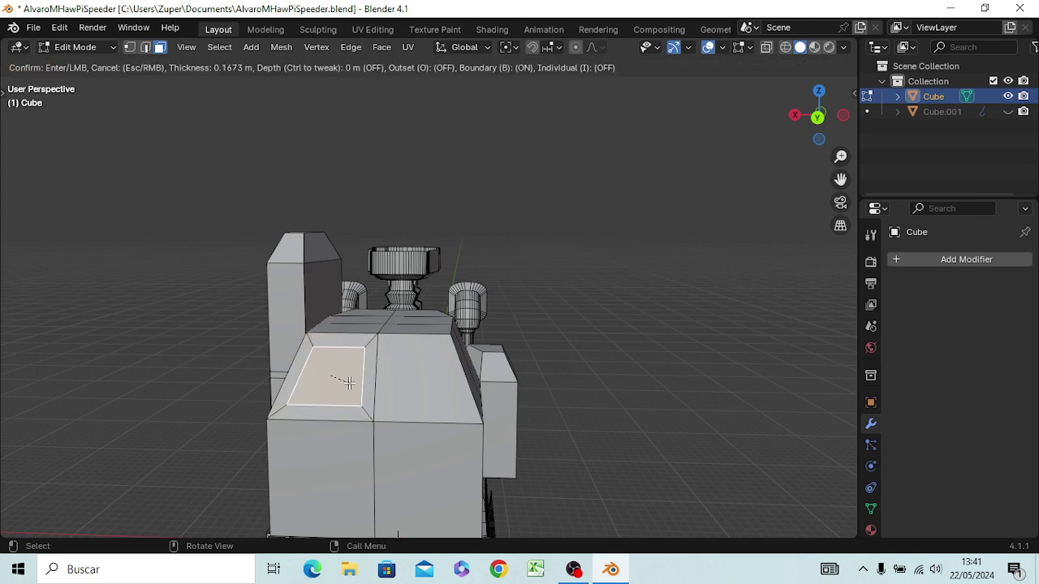
{"action": "left_click", "coordinate": [334, 381]}
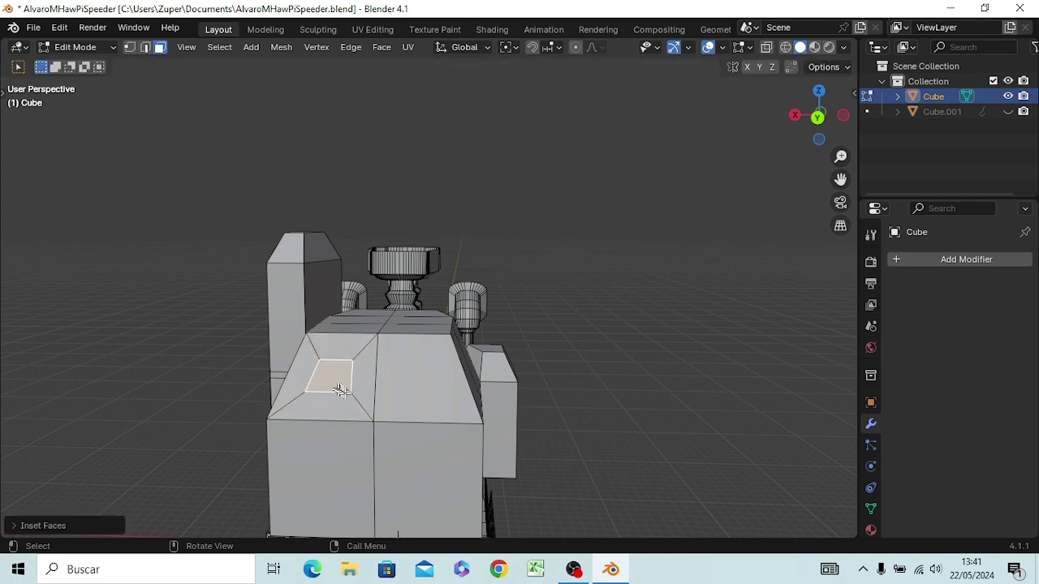
{"action": "key", "text": "g"}
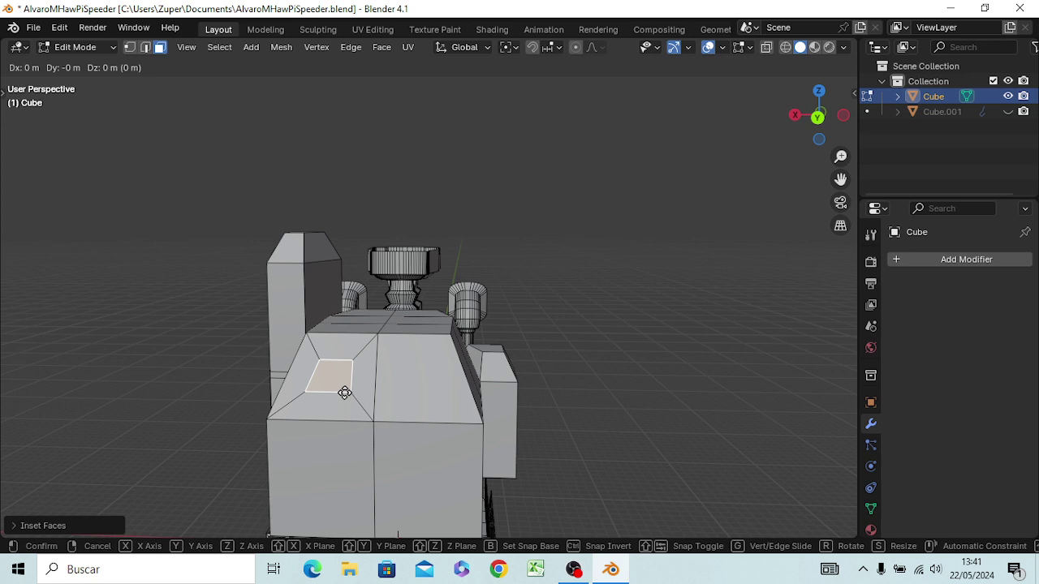
{"action": "key", "text": "Escape"}
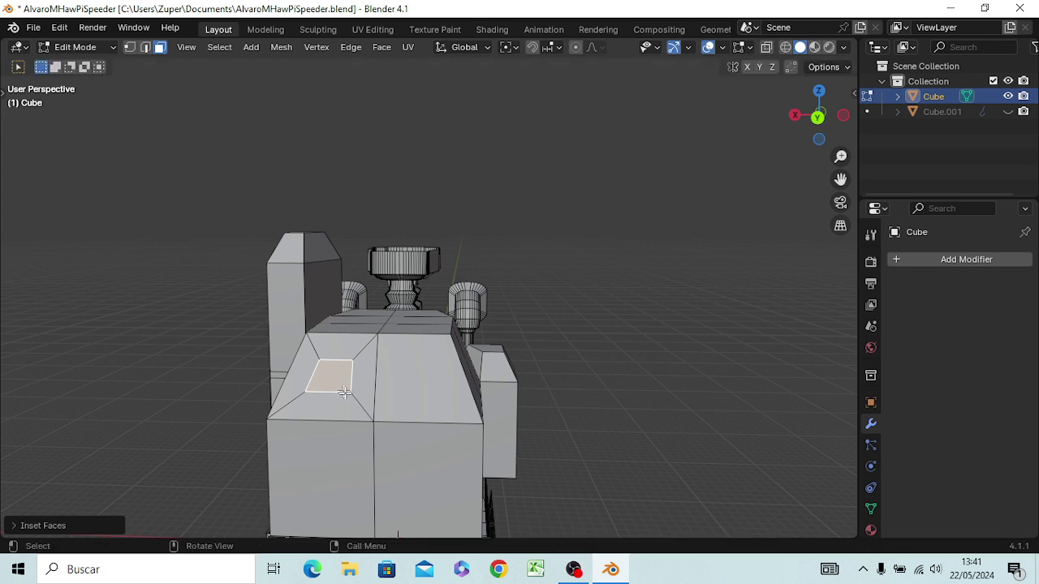
- Raise the inset face straight up along Z into a tall block
{"action": "key", "text": "g"}
{"action": "key", "text": "z"}
{"action": "key", "text": "z"}
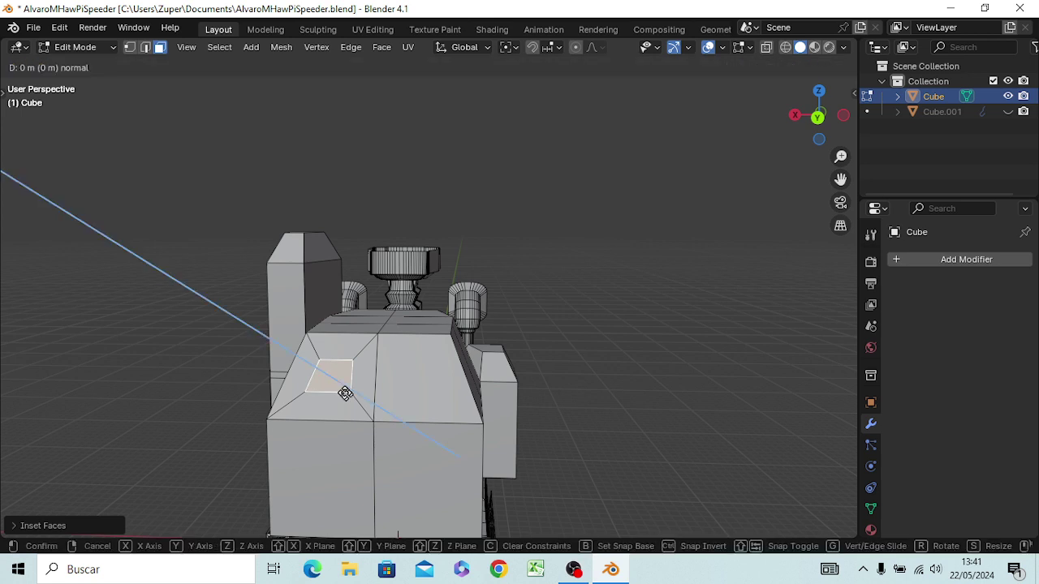
{"action": "key", "text": "z"}
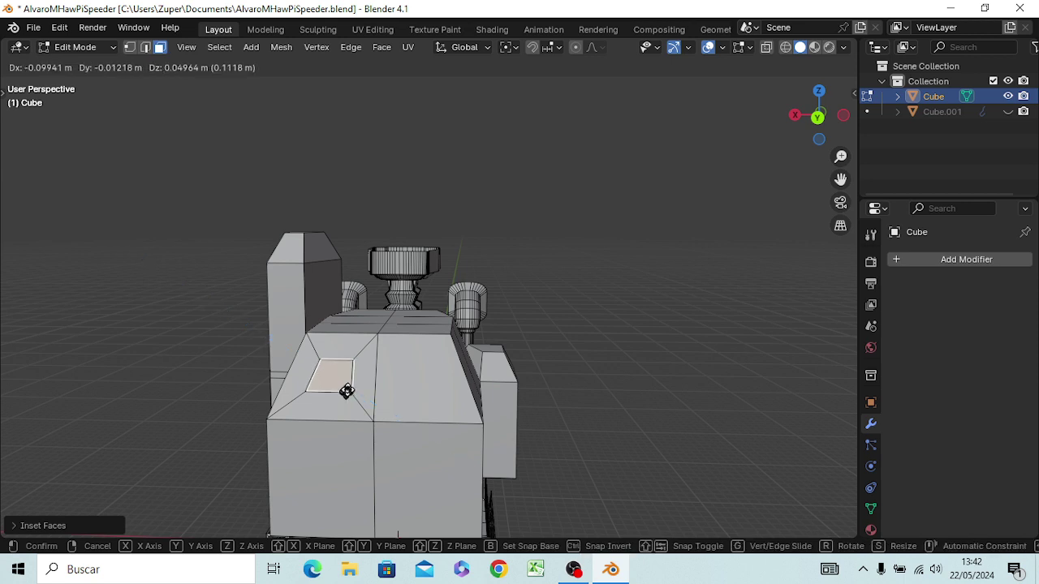
{"action": "key", "text": "z"}
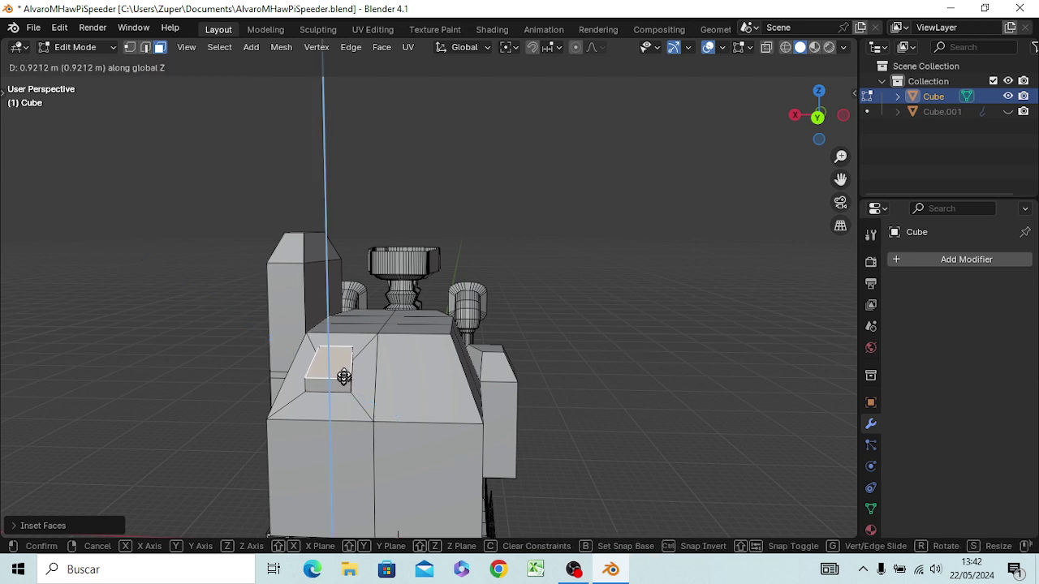
{"action": "left_click", "coordinate": [347, 325]}
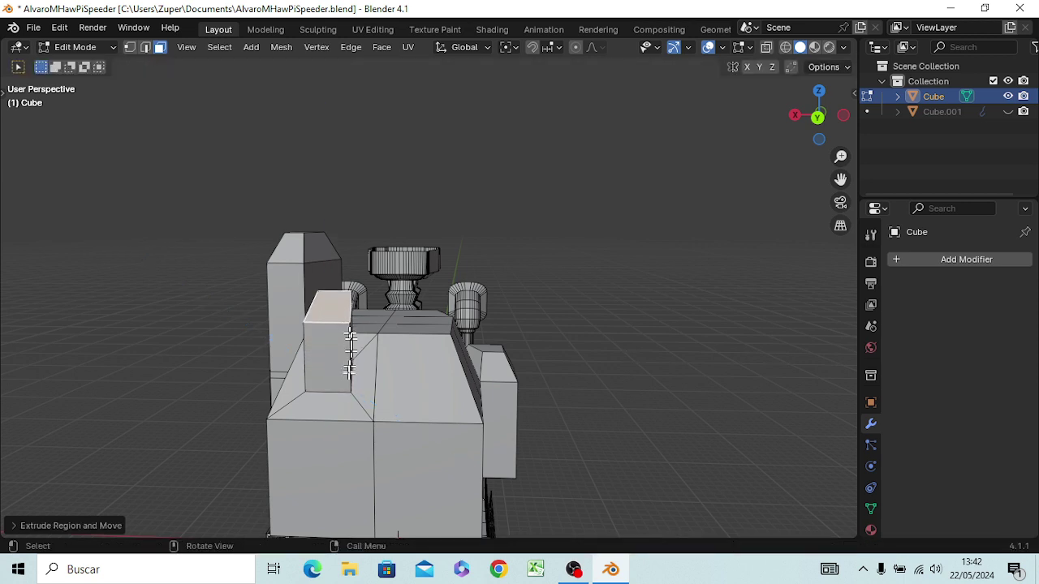
{"action": "mouse_move", "coordinate": [349, 357]}
{"action": "middle_mouse_down"}
{"action": "mouse_move", "coordinate": [510, 382]}
{"action": "mouse_move", "coordinate": [460, 368]}
{"action": "middle_mouse_up"}
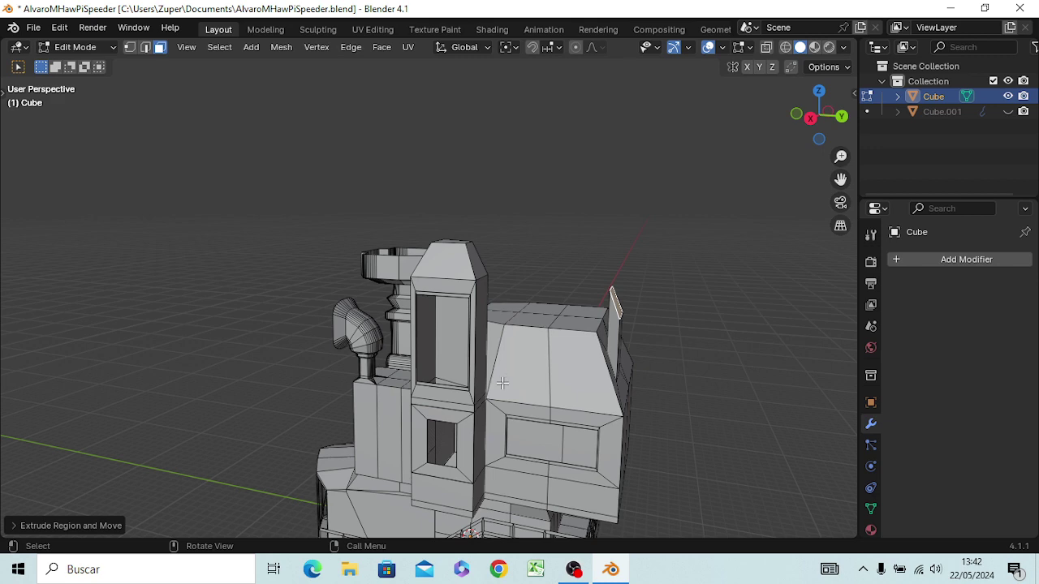
- From the right side view, rotate the thin fin 90 degrees about Z
{"action": "key", "text": "KP_1"}
{"action": "key", "text": "KP_3"}
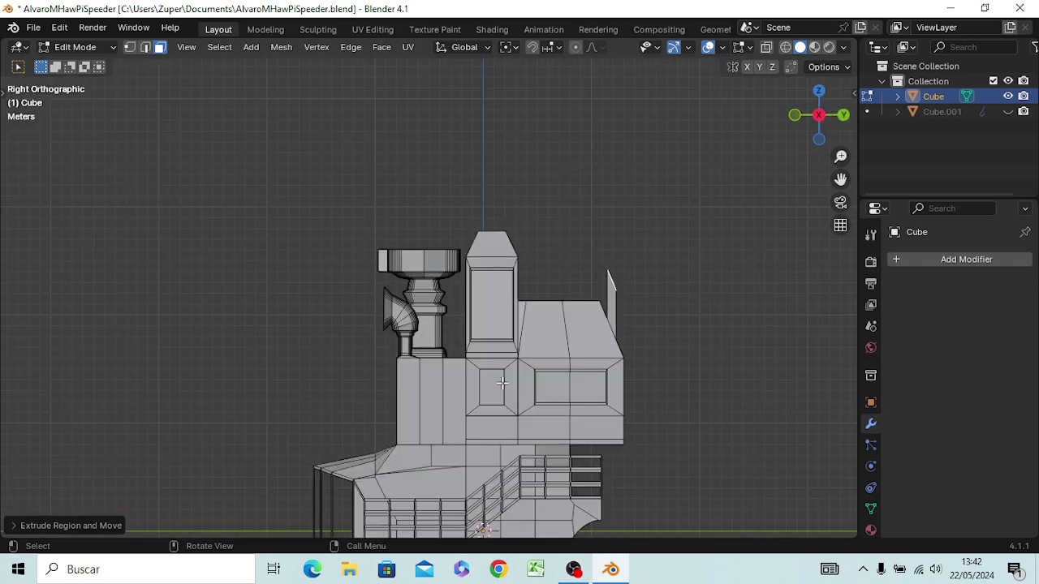
{"action": "scroll", "coordinate": [610, 300], "scroll_direction": "up", "scroll_amount": 3}
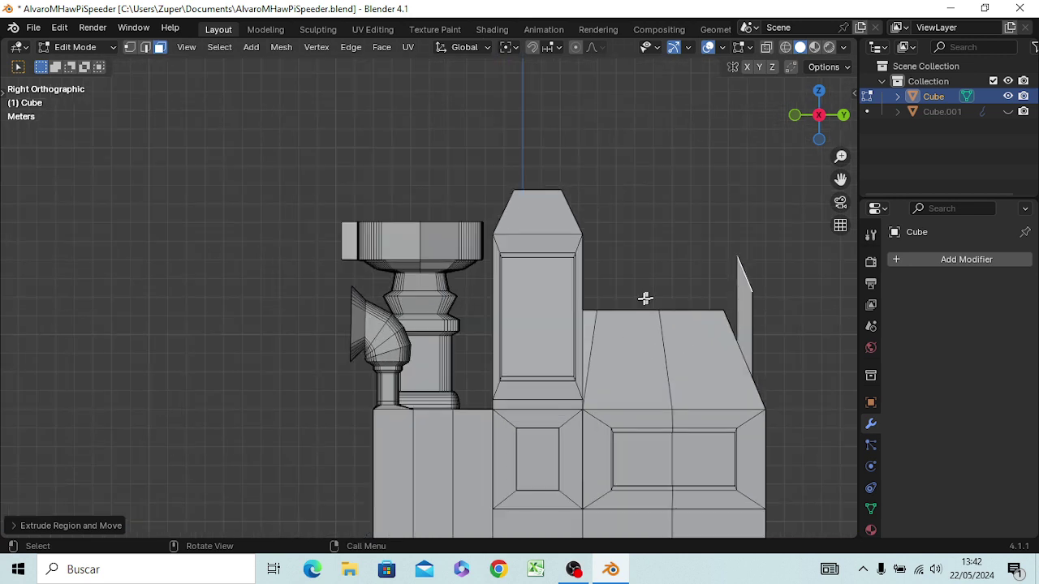
{"action": "middle_click_drag", "start_coordinate": [654, 309], "coordinate": [371, 317], "text": "shift"}
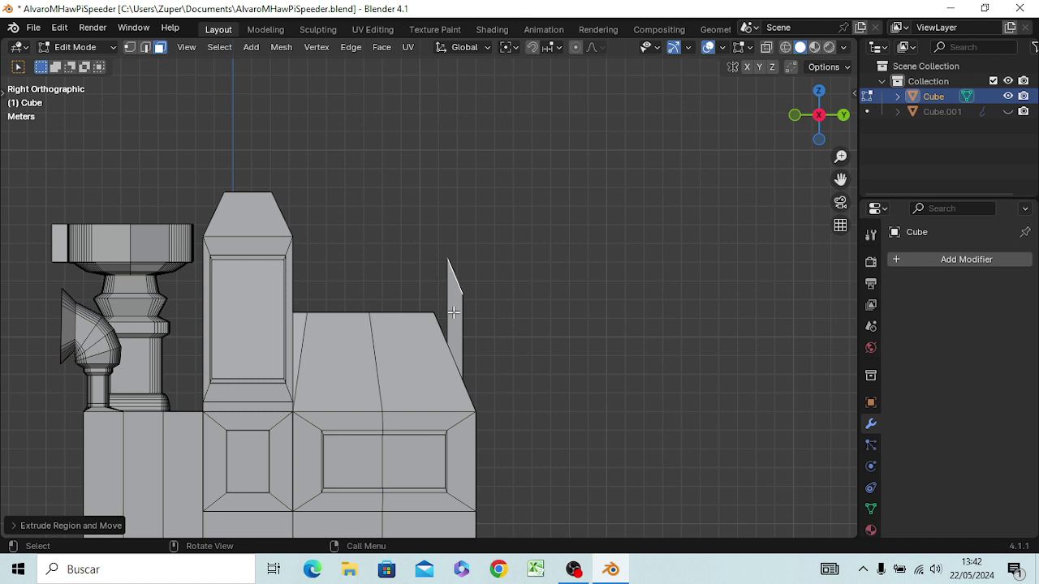
{"action": "key", "text": "r"}
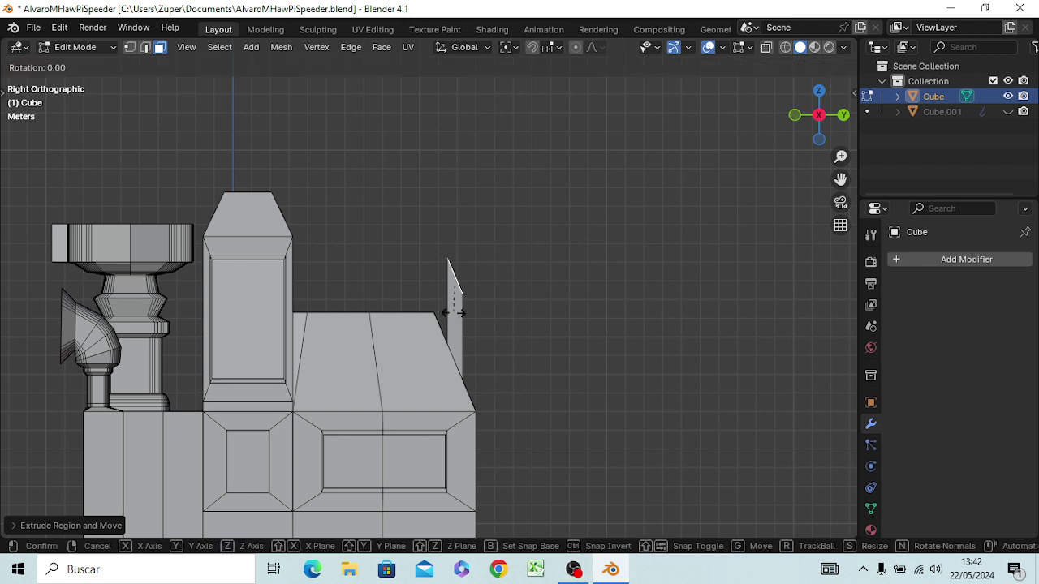
{"action": "left_click", "coordinate": [493, 294]}
{"action": "mouse_move", "coordinate": [481, 315]}
{"action": "middle_mouse_down"}
{"action": "mouse_move", "coordinate": [464, 362]}
{"action": "mouse_move", "coordinate": [427, 334]}
{"action": "mouse_move", "coordinate": [366, 320]}
{"action": "mouse_move", "coordinate": [427, 329]}
{"action": "mouse_move", "coordinate": [479, 314]}
{"action": "middle_mouse_up"}
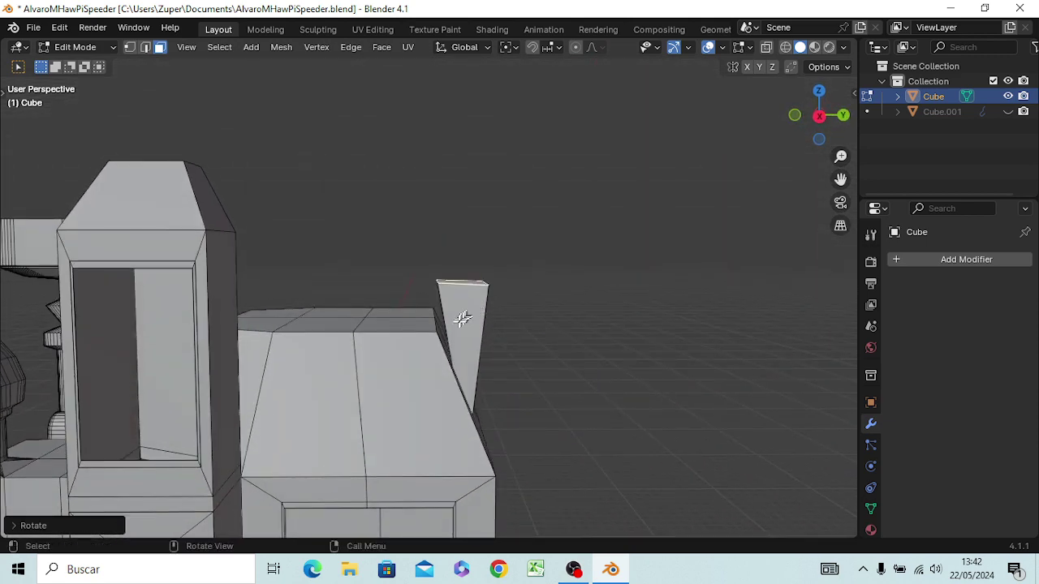
{"action": "type", "text": "rz90"}
{"action": "key", "text": "Return"}
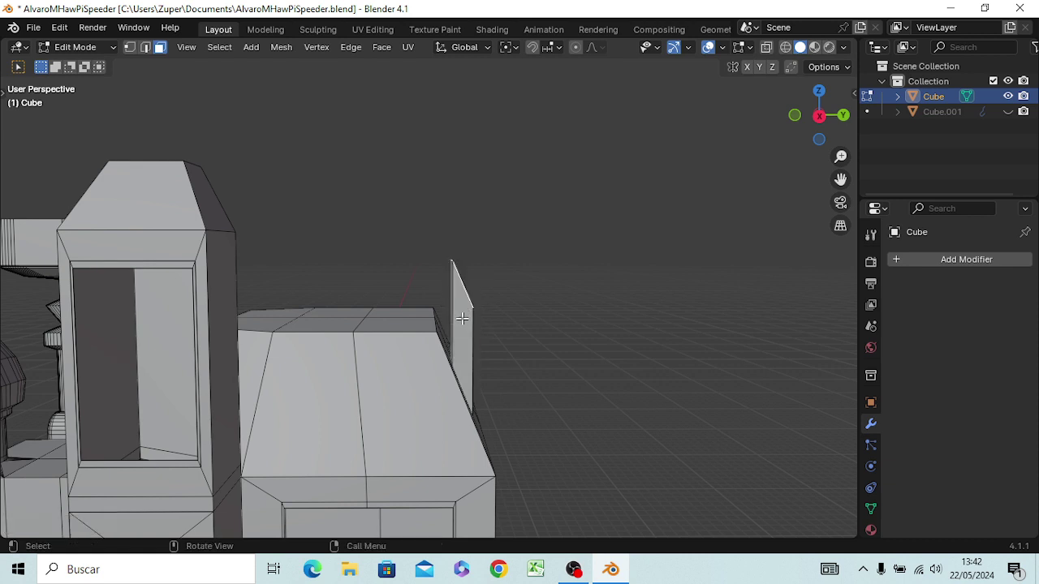
- Pull the fin's top face along Z into an angled tip
{"action": "key", "text": "g"}
{"action": "key", "text": "z"}
{"action": "key", "text": "z"}
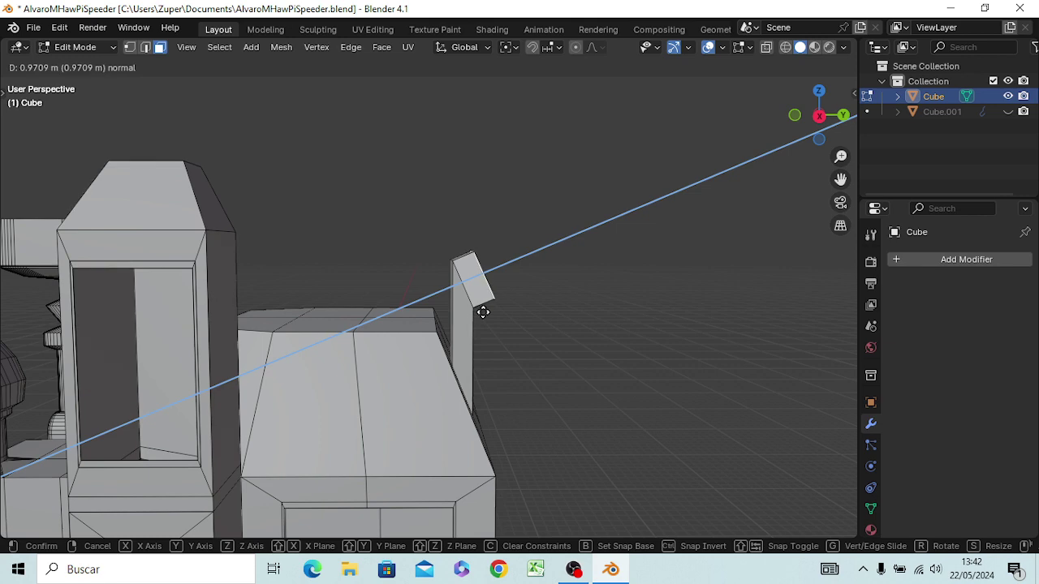
{"action": "left_click", "coordinate": [483, 312]}
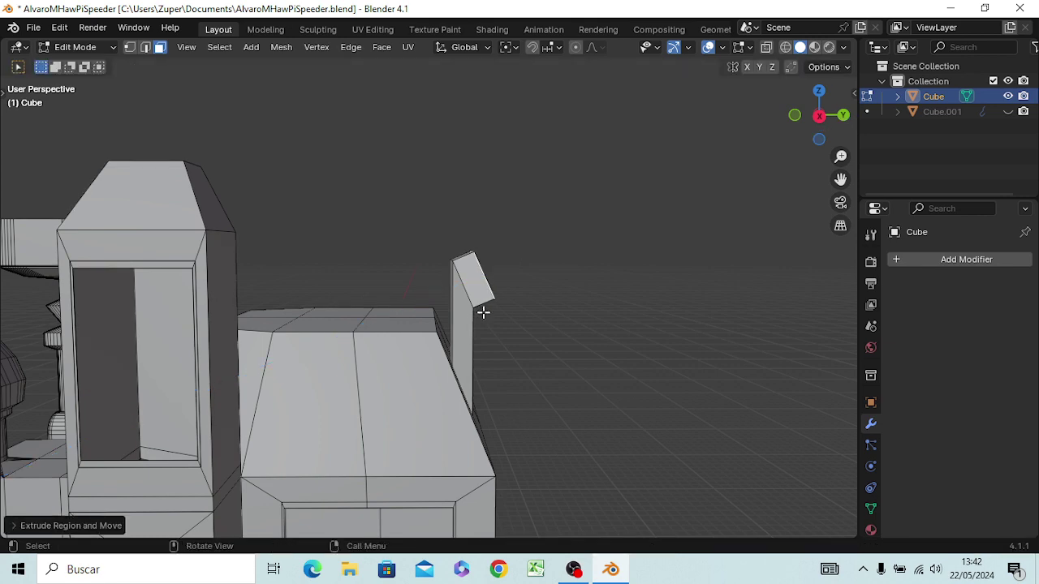
{"action": "mouse_move", "coordinate": [483, 312]}
{"action": "middle_mouse_down"}
{"action": "mouse_move", "coordinate": [419, 340]}
{"action": "mouse_move", "coordinate": [410, 331]}
{"action": "middle_mouse_up"}
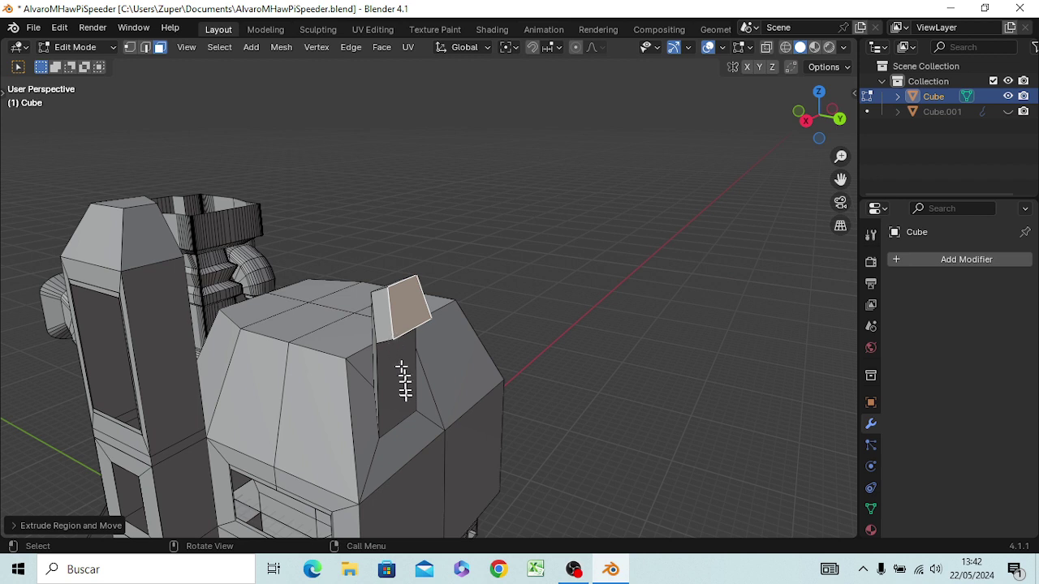
- Orbit around the fin inspecting its faces, ending with the fin's top face selected
{"action": "left_click", "coordinate": [404, 419]}
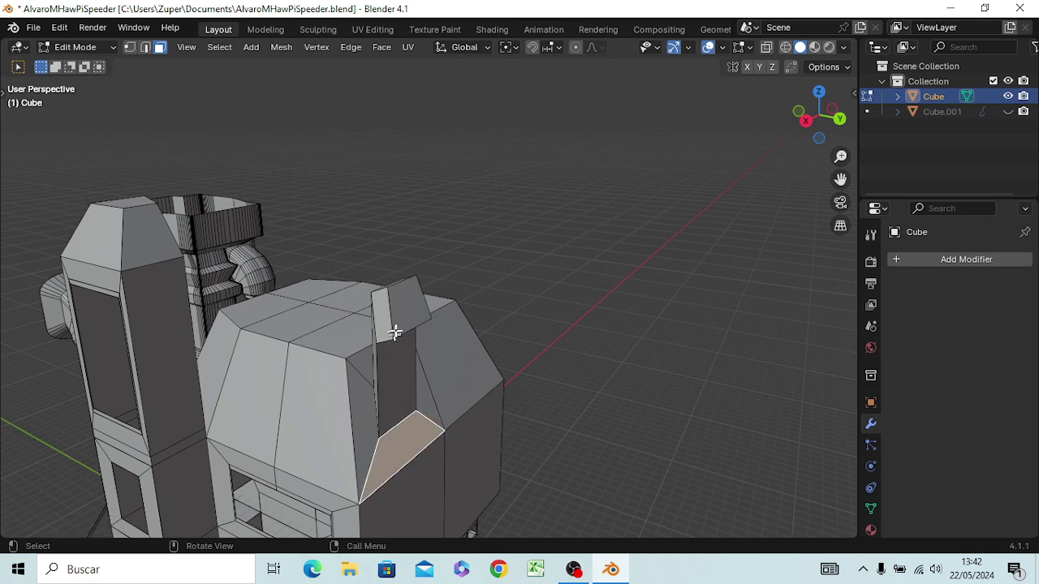
{"action": "middle_click_drag", "start_coordinate": [396, 329], "coordinate": [467, 332]}
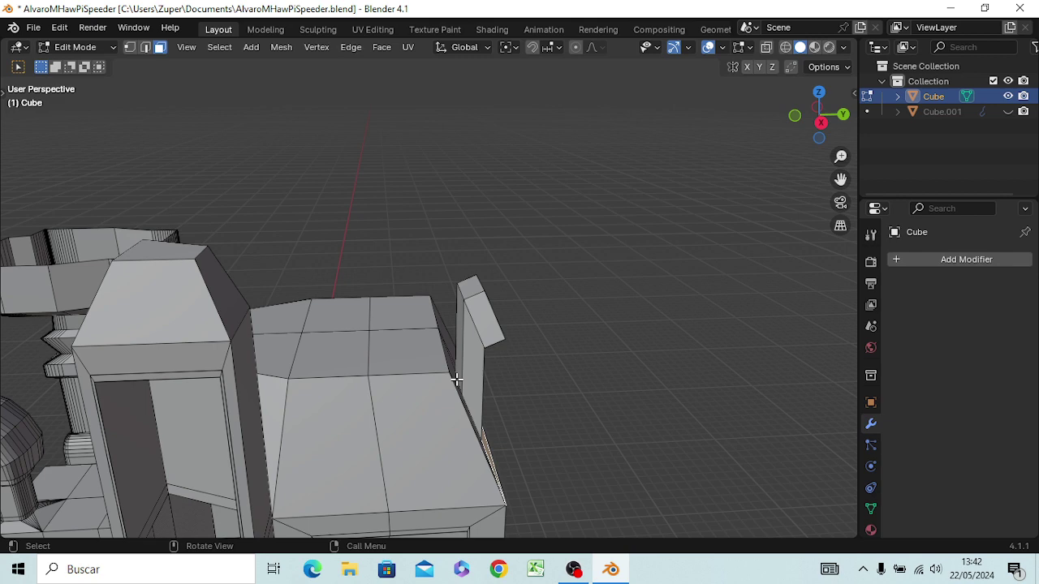
{"action": "middle_click_drag", "start_coordinate": [478, 390], "coordinate": [479, 410]}
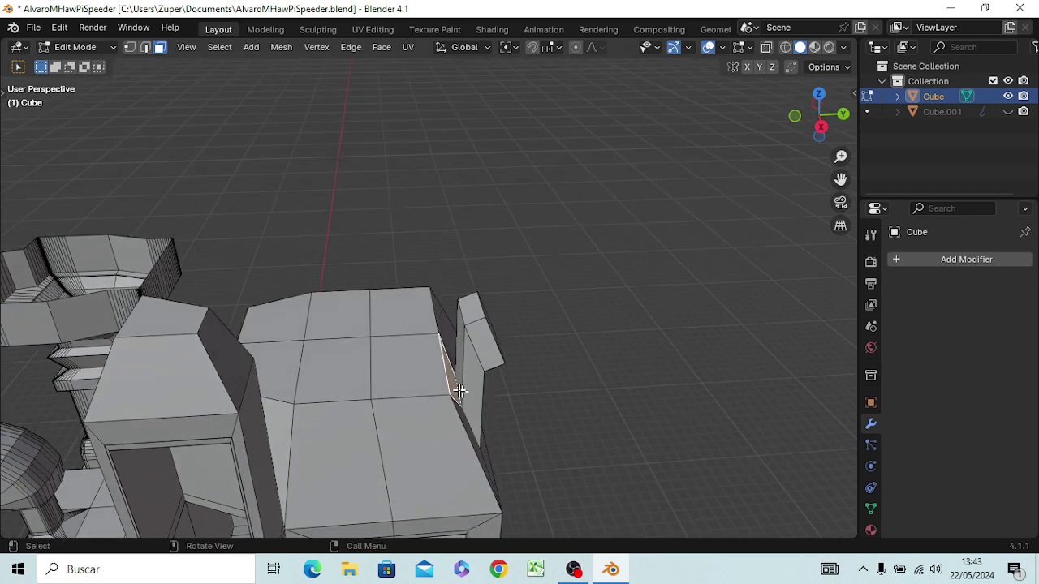
{"action": "left_click", "coordinate": [457, 394]}
{"action": "left_click", "coordinate": [456, 395]}
{"action": "middle_click_drag", "start_coordinate": [479, 349], "coordinate": [389, 320]}
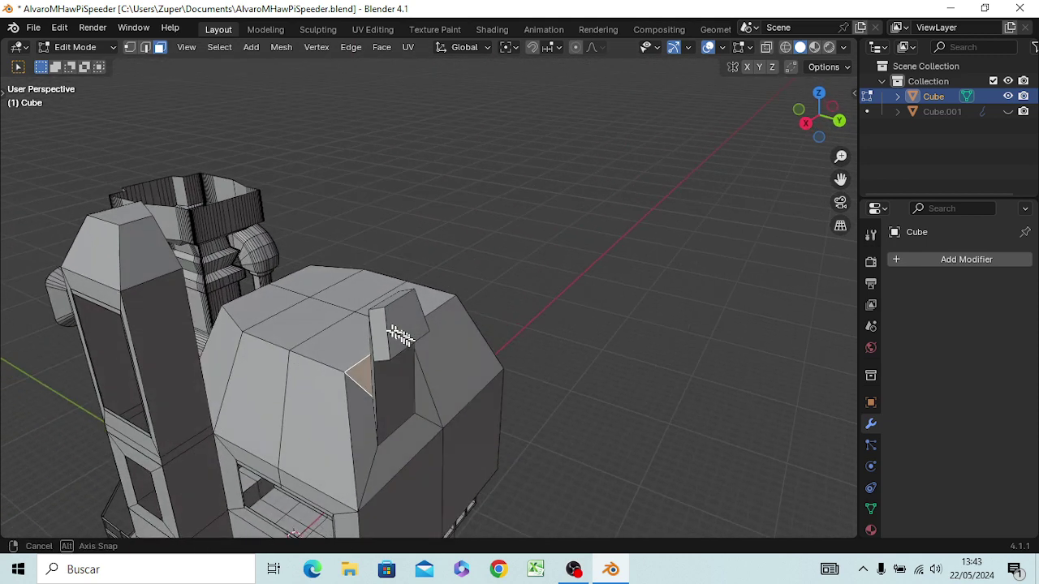
{"action": "left_click", "coordinate": [387, 313]}
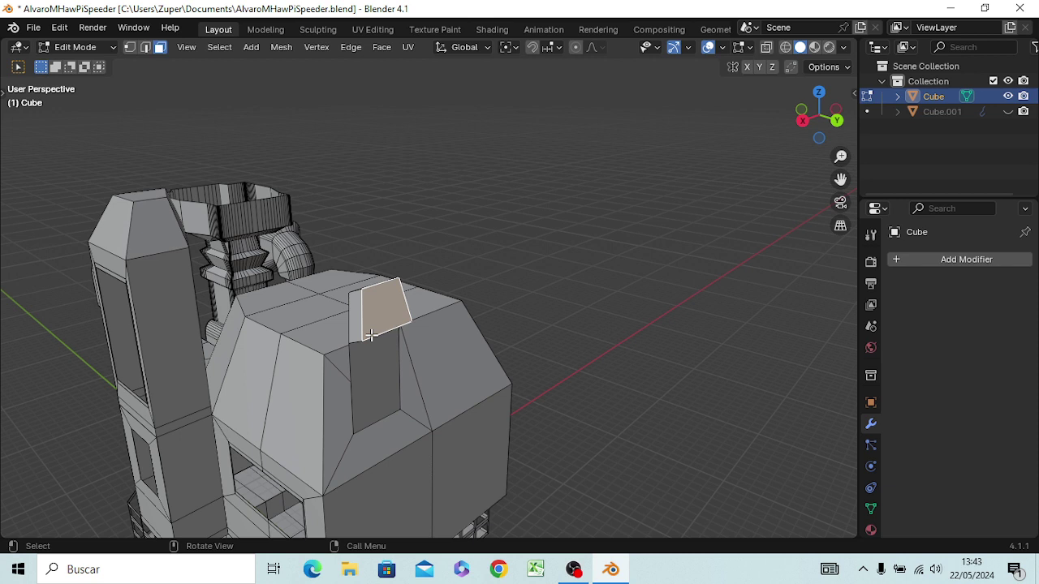
- Extrude the fin's top face and enlarge it slightly
{"action": "key", "text": "e"}
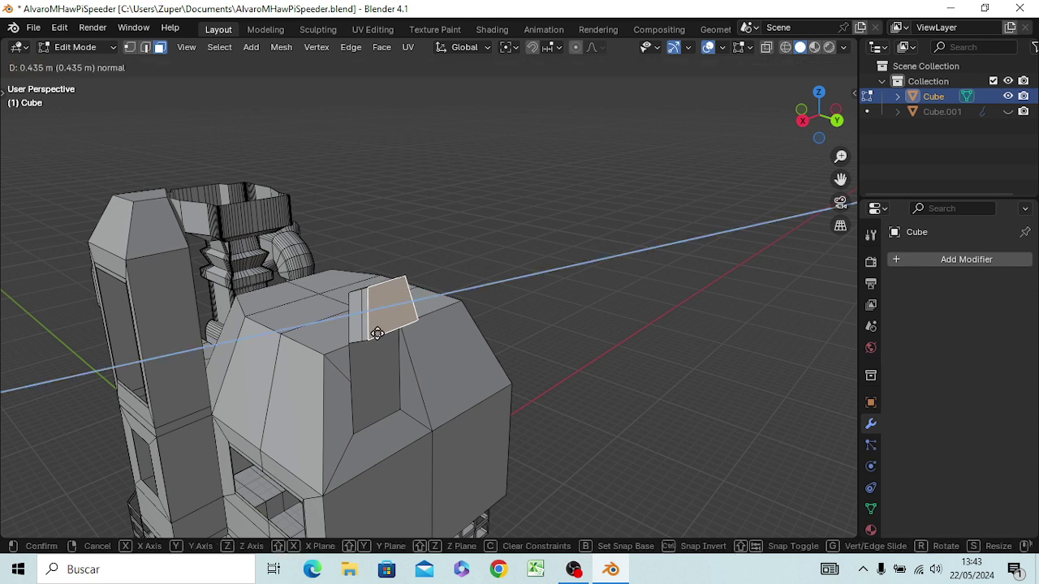
{"action": "left_click", "coordinate": [376, 334]}
{"action": "key", "text": "s"}
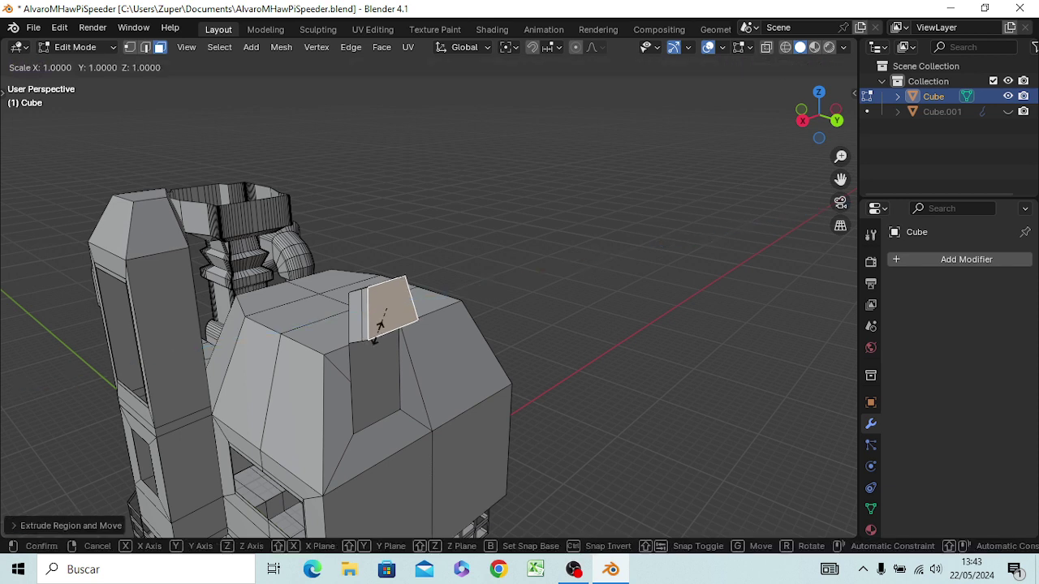
{"action": "left_click", "coordinate": [371, 332]}
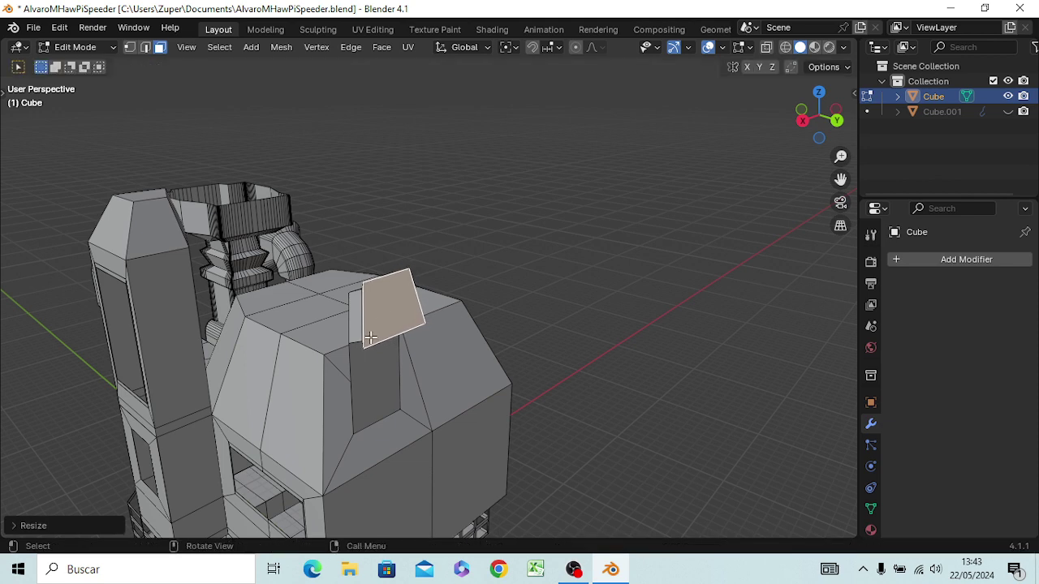
{"action": "middle_click_drag", "start_coordinate": [379, 347], "coordinate": [418, 357]}
{"action": "middle_click", "coordinate": [464, 344]}
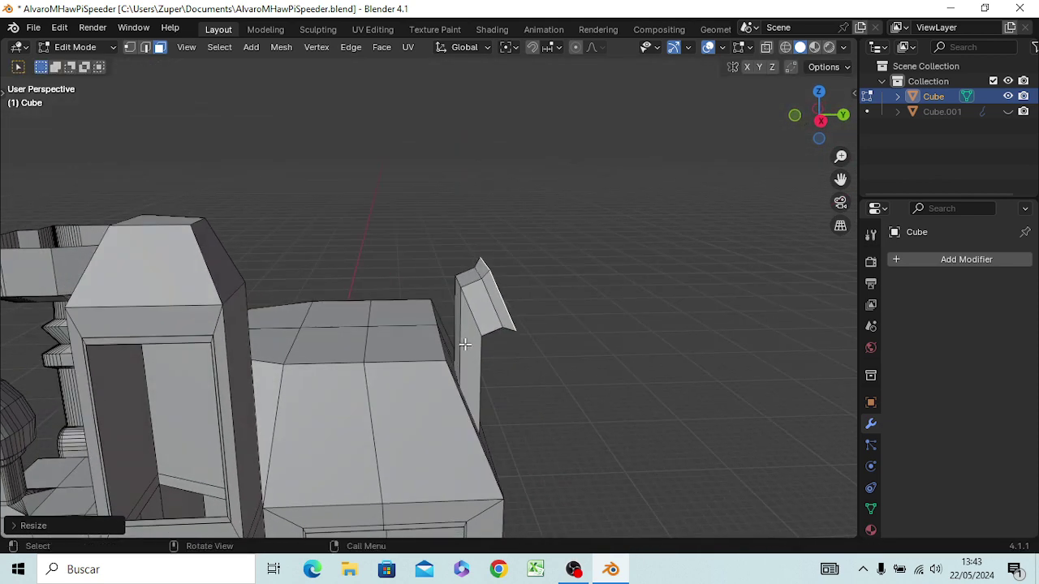
- Move the end face further along Z and enlarge the fin tip again
{"action": "key", "text": "g"}
{"action": "key", "text": "z"}
{"action": "key", "text": "z"}
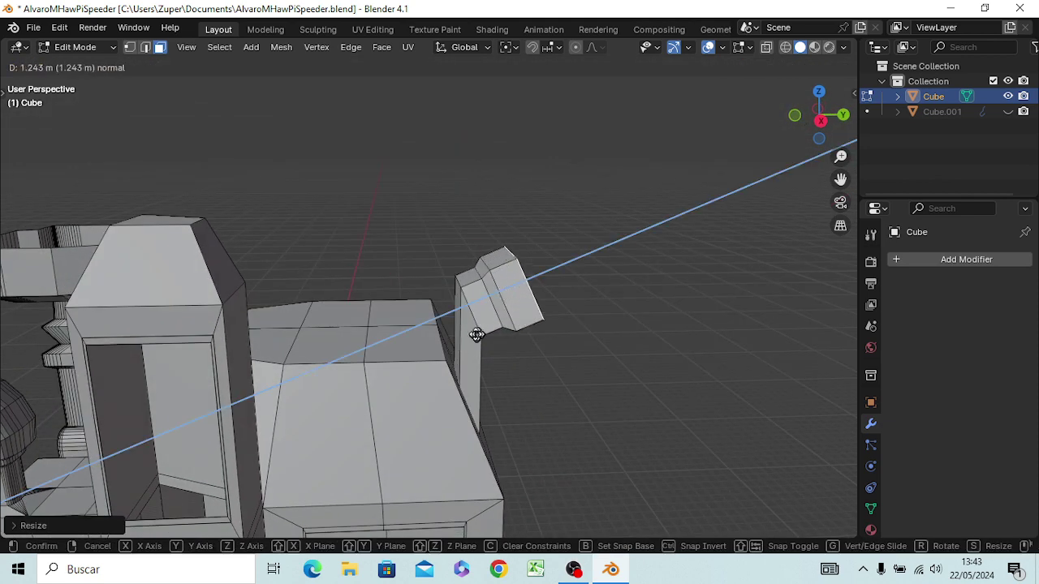
{"action": "left_click", "coordinate": [468, 337]}
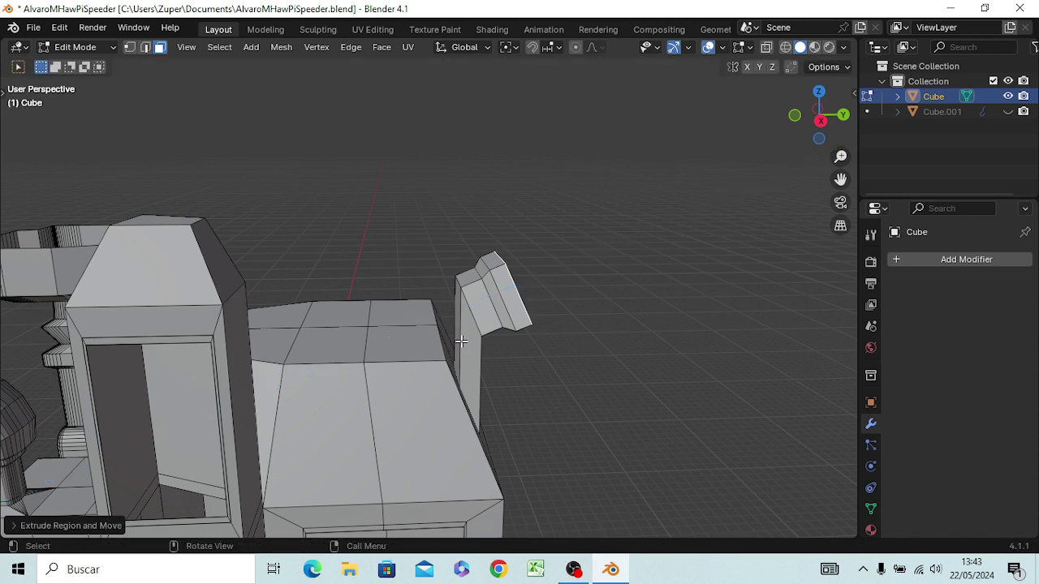
{"action": "key", "text": "s"}
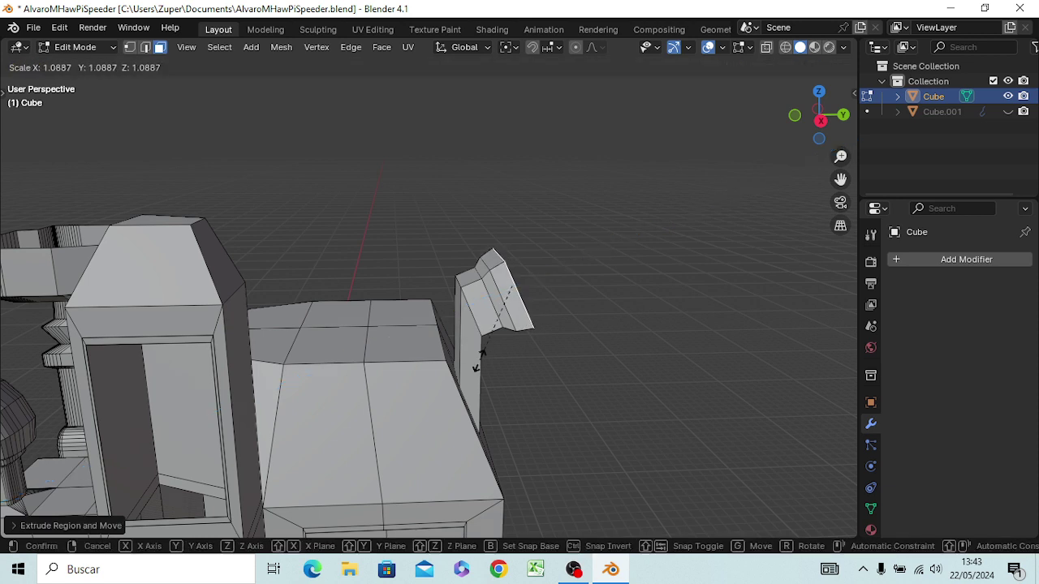
{"action": "left_click", "coordinate": [488, 375]}
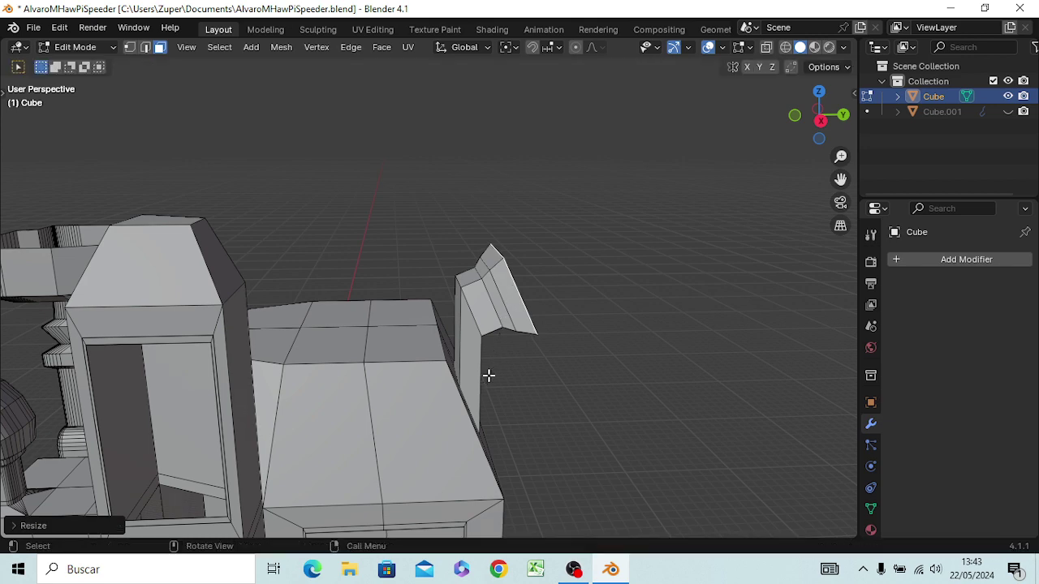
{"action": "mouse_move", "coordinate": [510, 355]}
{"action": "middle_mouse_down"}
{"action": "mouse_move", "coordinate": [443, 351]}
{"action": "mouse_move", "coordinate": [473, 315]}
{"action": "middle_mouse_up"}
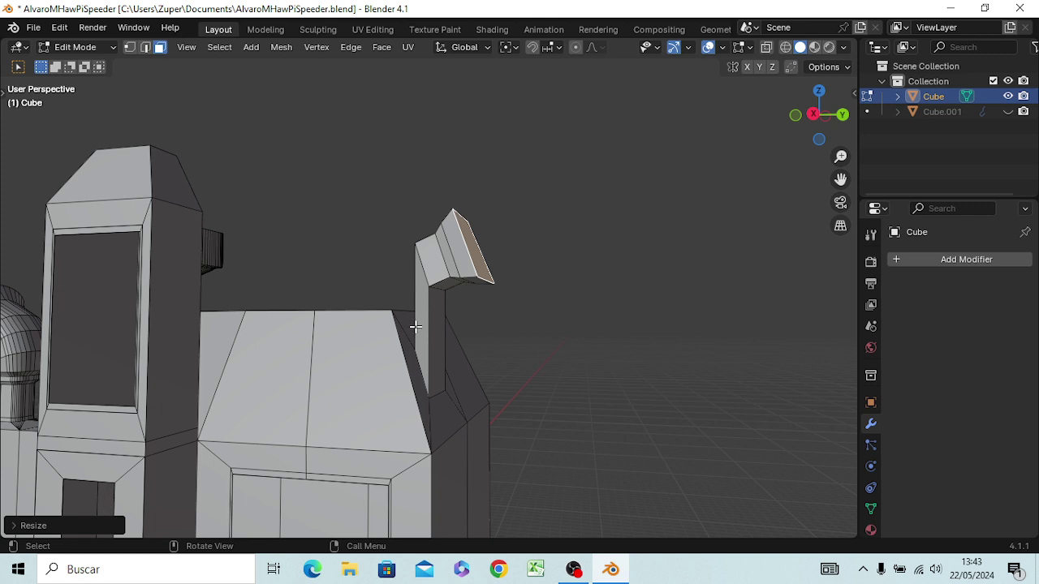
- Add an edge loop cutting across the fin and the front block
{"action": "left_click", "coordinate": [416, 326]}
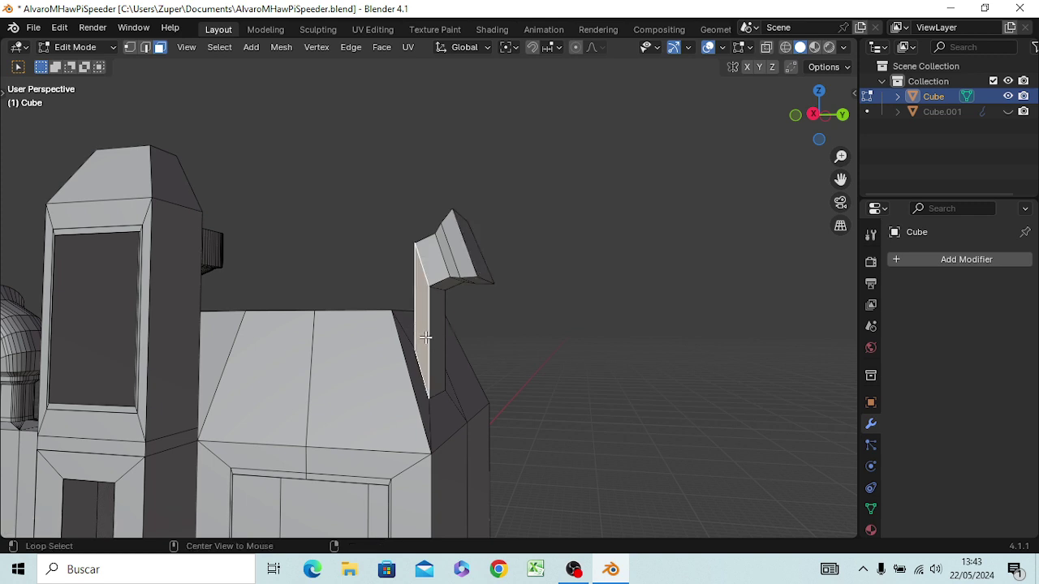
{"action": "left_click", "coordinate": [425, 337], "text": "alt"}
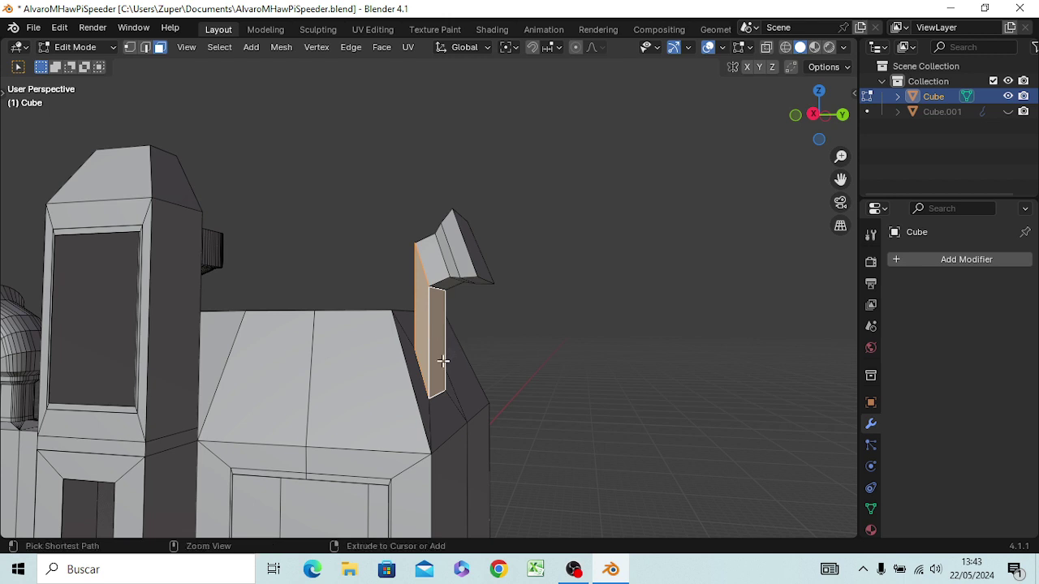
{"action": "key", "text": "ctrl+r"}
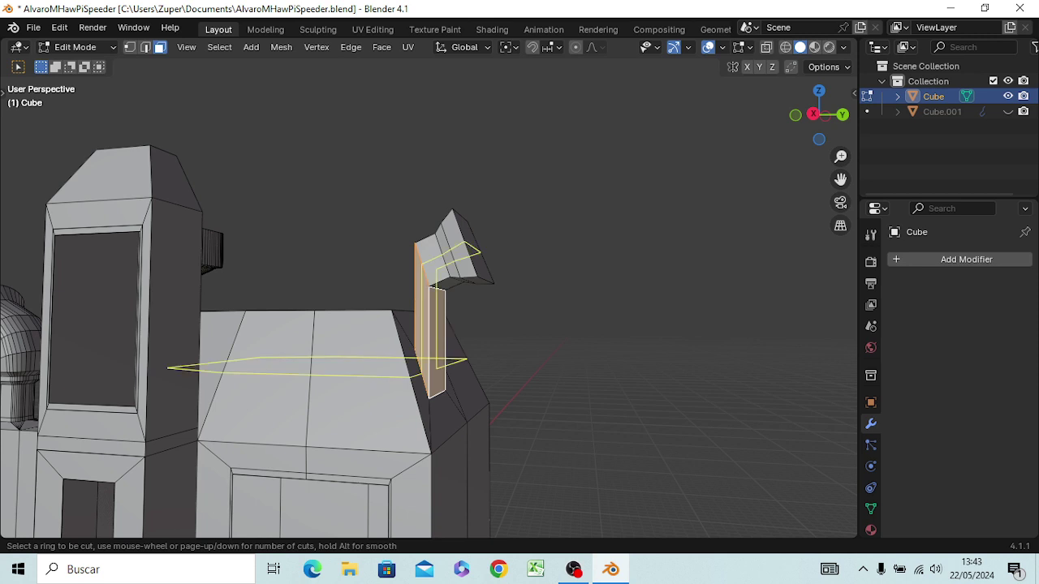
{"action": "left_click", "coordinate": [420, 351]}
{"action": "left_click", "coordinate": [416, 339]}
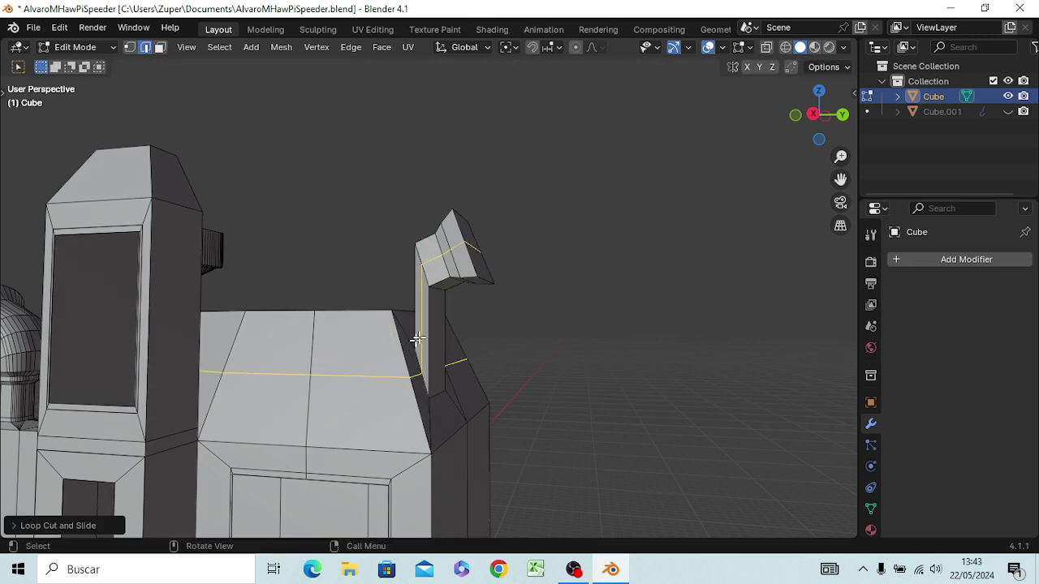
{"action": "key", "text": "alt+a"}
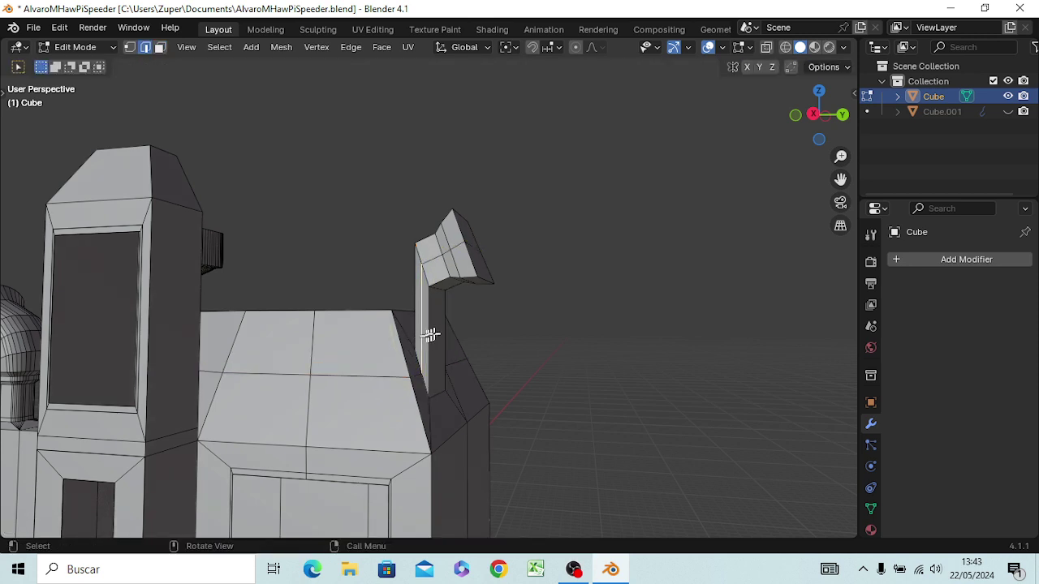
{"action": "mouse_move", "coordinate": [529, 323]}
{"action": "middle_mouse_down"}
{"action": "mouse_move", "coordinate": [398, 371]}
{"action": "mouse_move", "coordinate": [573, 387]}
{"action": "mouse_move", "coordinate": [440, 371]}
{"action": "mouse_move", "coordinate": [398, 492]}
{"action": "mouse_move", "coordinate": [403, 357]}
{"action": "mouse_move", "coordinate": [453, 388]}
{"action": "mouse_move", "coordinate": [476, 395]}
{"action": "mouse_move", "coordinate": [487, 384]}
{"action": "middle_mouse_up"}
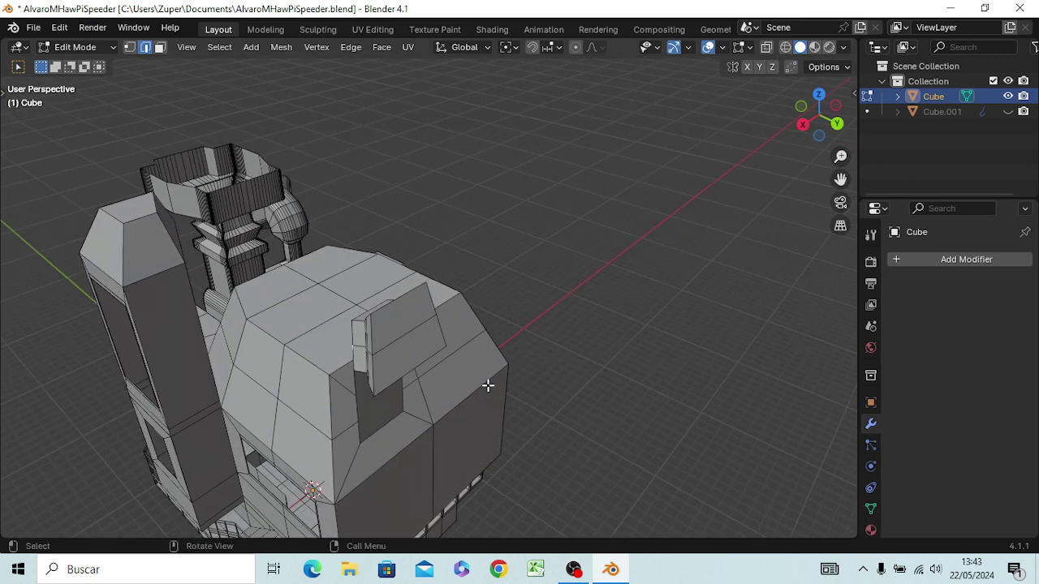
- Undo the fin's last three edits
{"action": "key", "text": "ctrl+z"}
{"action": "key", "text": "ctrl+z"}
{"action": "key", "text": "ctrl+z"}
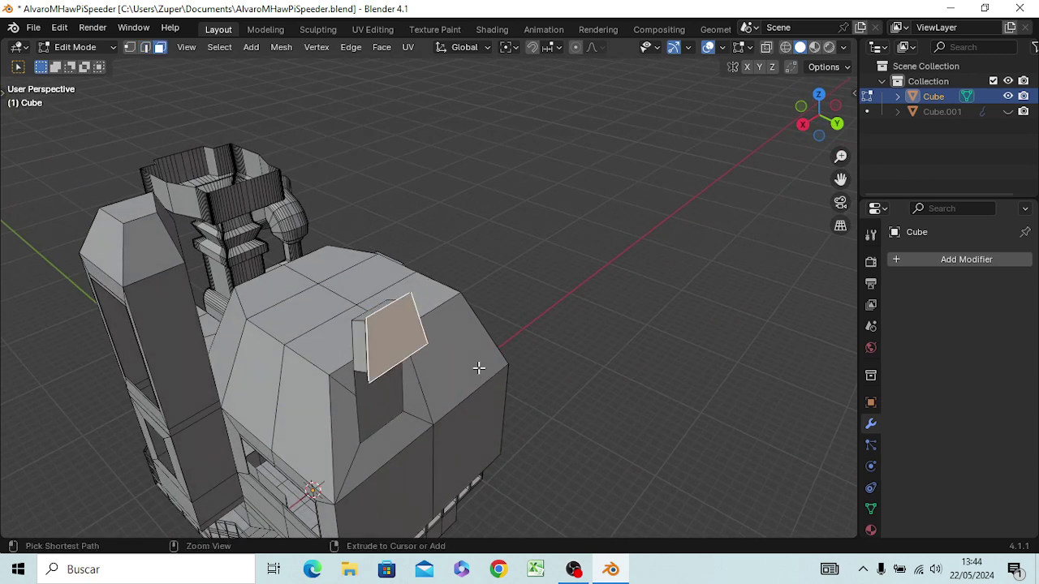
{"action": "key", "text": "ctrl+z"}
{"action": "key", "text": "ctrl+z"}
{"action": "key", "text": "ctrl+z"}
{"action": "key", "text": "ctrl+z"}
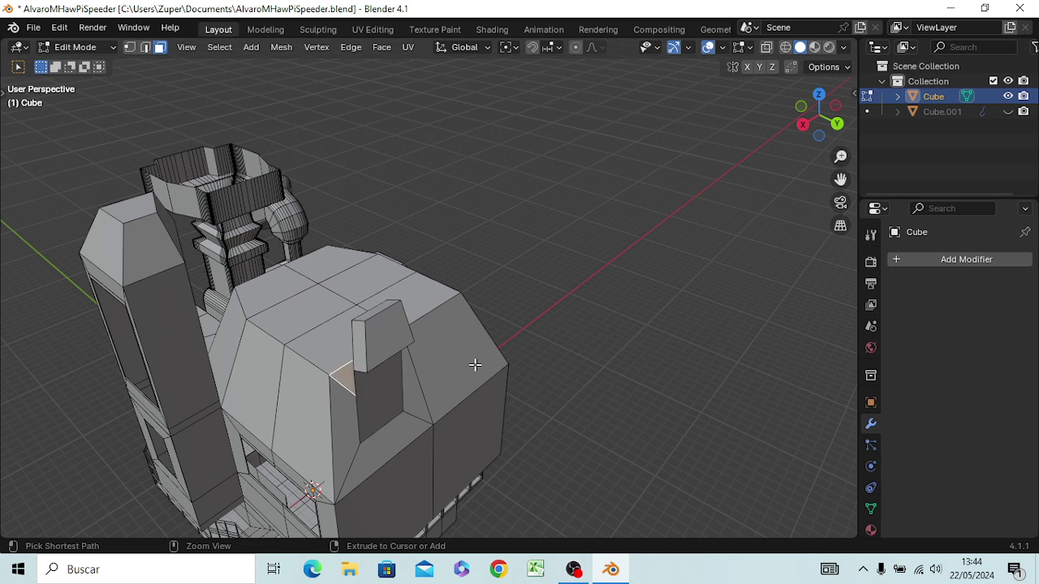
{"action": "key", "text": "ctrl+z"}
{"action": "key", "text": "ctrl+z"}
{"action": "key", "text": "ctrl+z"}
{"action": "key", "text": "ctrl+z"}
{"action": "key", "text": "ctrl+z"}
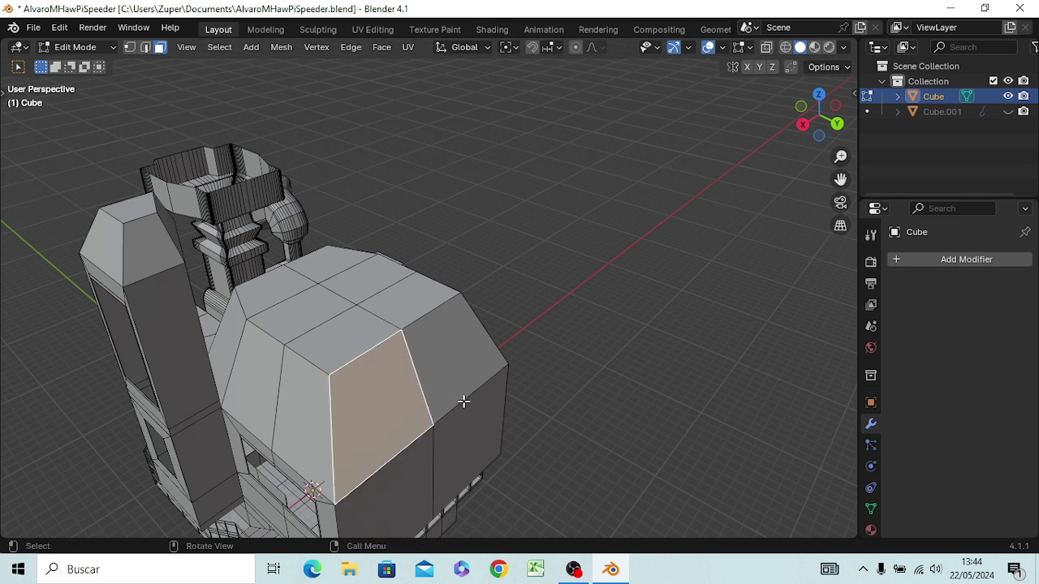
- Inset the large front face, subdivide its inner face into four, and select two sub-faces
{"action": "key", "text": "i"}
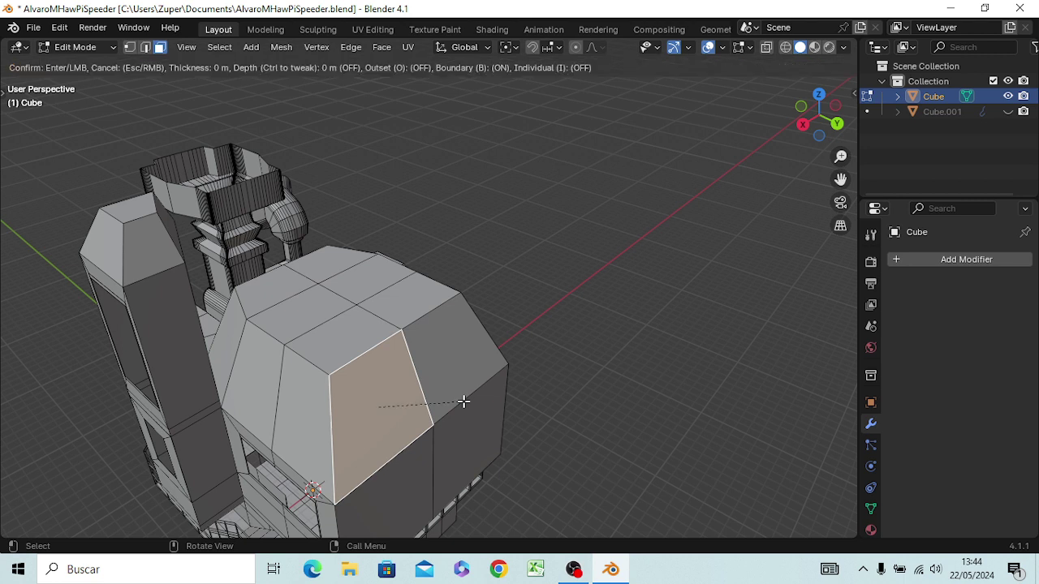
{"action": "left_click", "coordinate": [445, 401]}
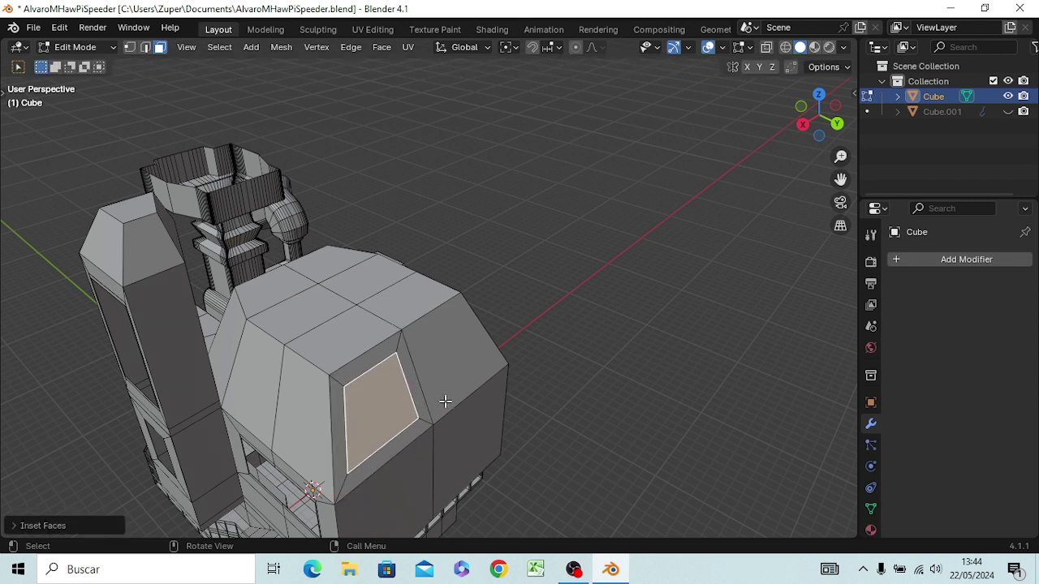
{"action": "left_click", "coordinate": [394, 404]}
{"action": "right_click", "coordinate": [379, 405]}
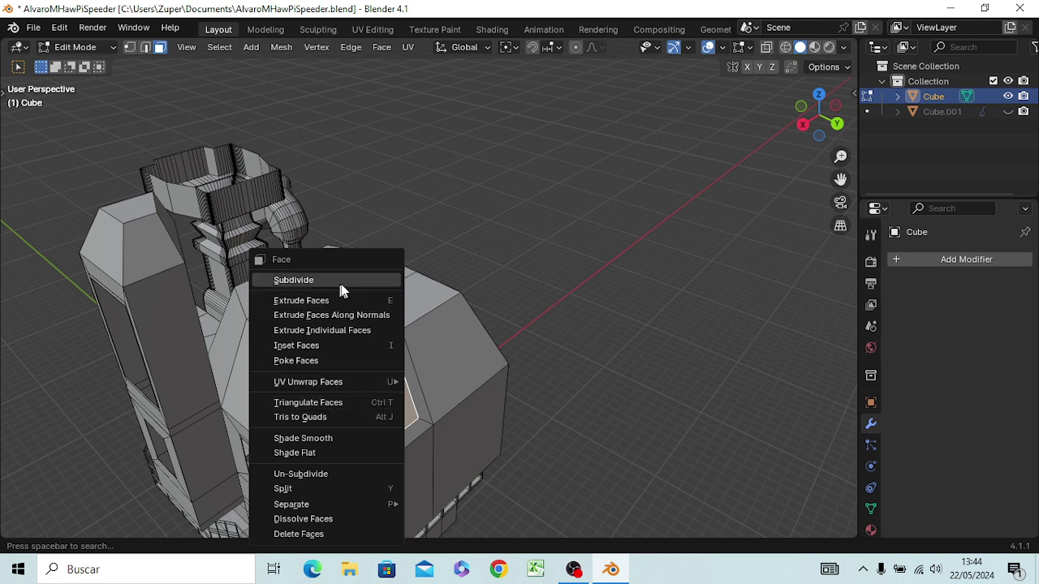
{"action": "left_click", "coordinate": [341, 282]}
{"action": "left_click", "coordinate": [390, 396]}
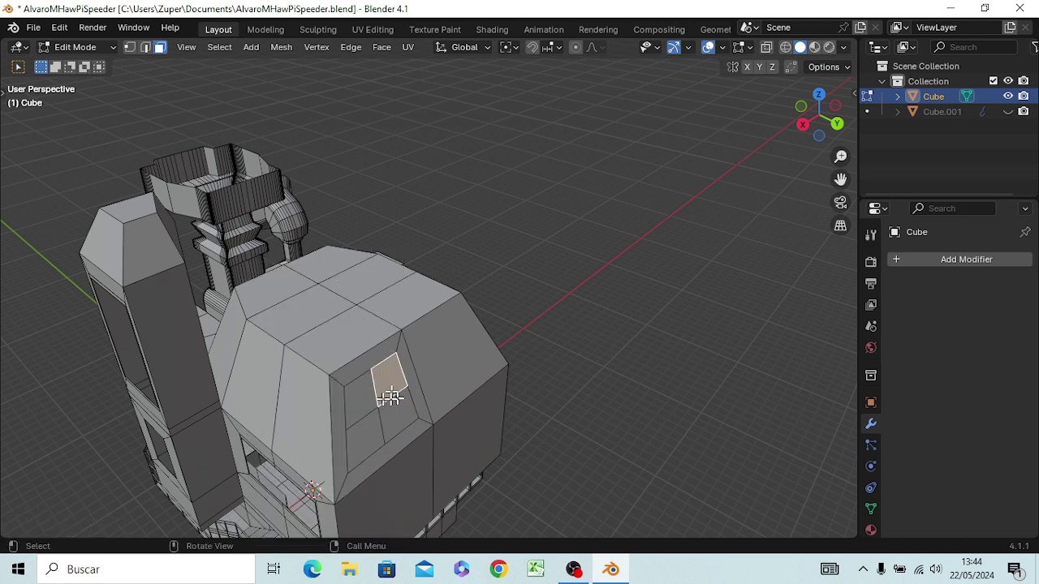
{"action": "left_click", "coordinate": [365, 401], "text": "shift"}
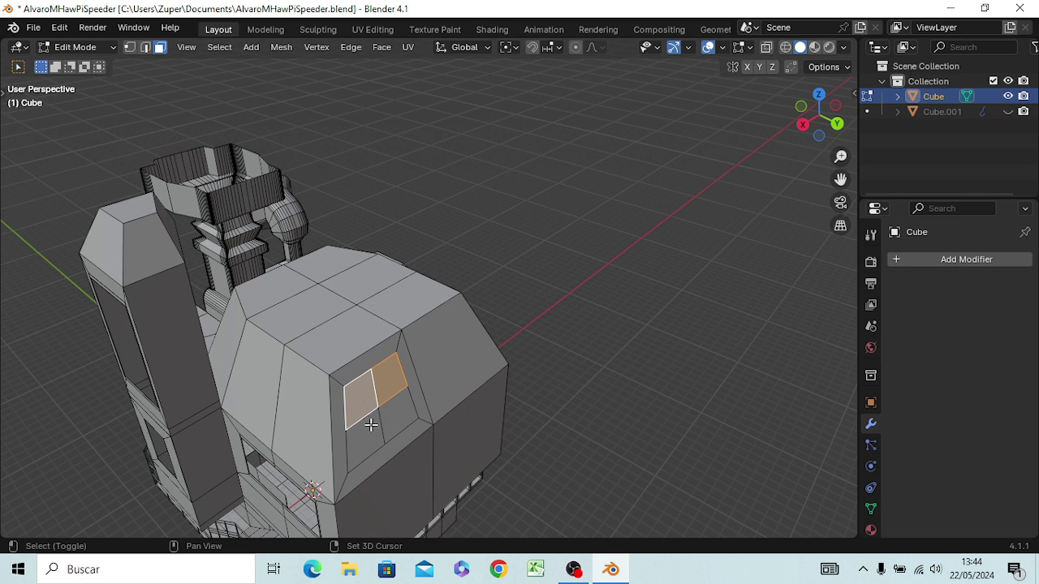
- Inset all four sub-faces by 0.03, recess them -0.03 and delete them, then undo
{"action": "left_click", "coordinate": [369, 430], "text": "shift"}
{"action": "left_click", "coordinate": [406, 418], "text": "shift"}
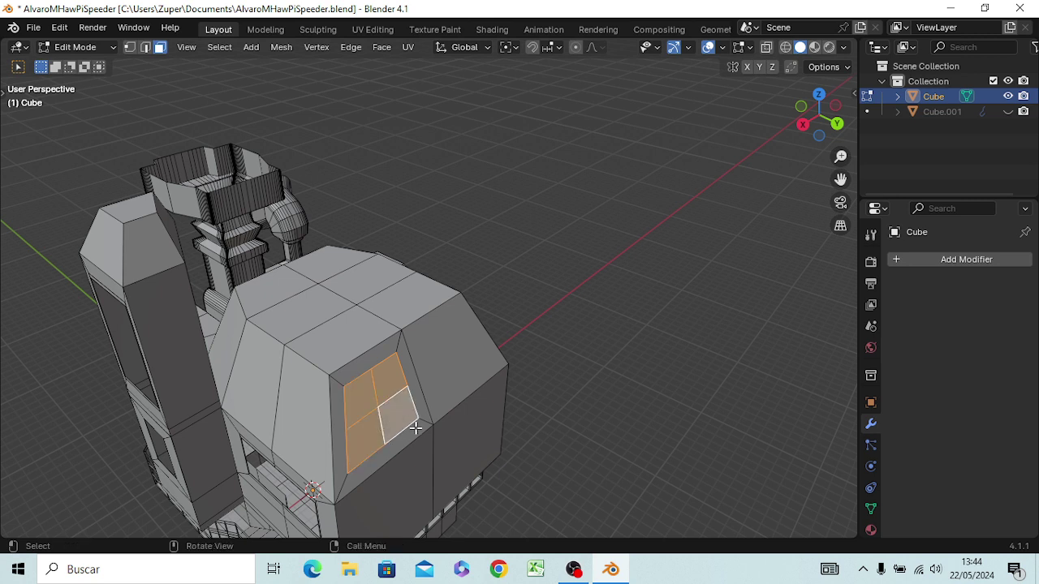
{"action": "key", "text": "i"}
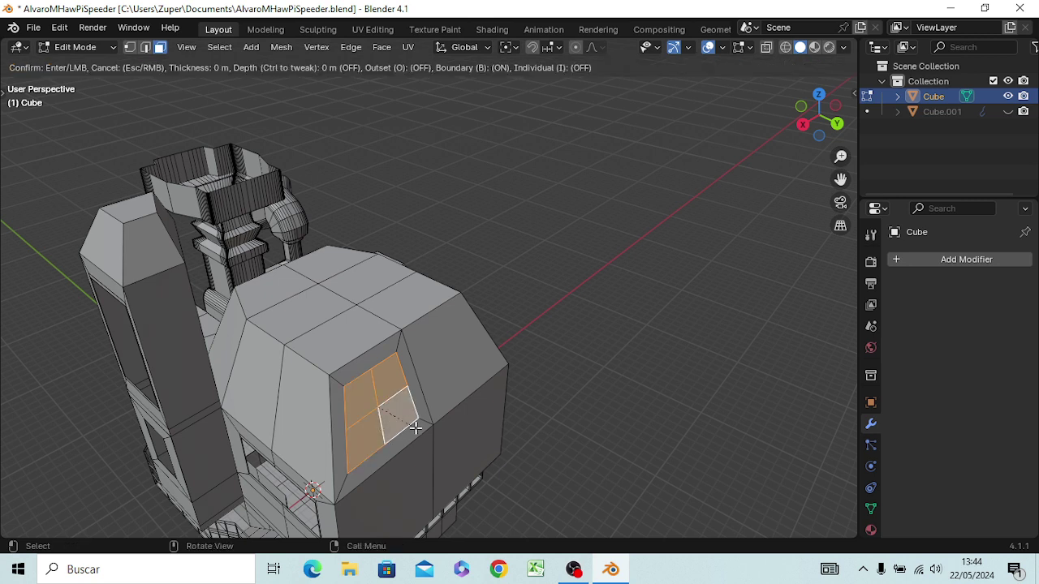
{"action": "type", "text": ".03"}
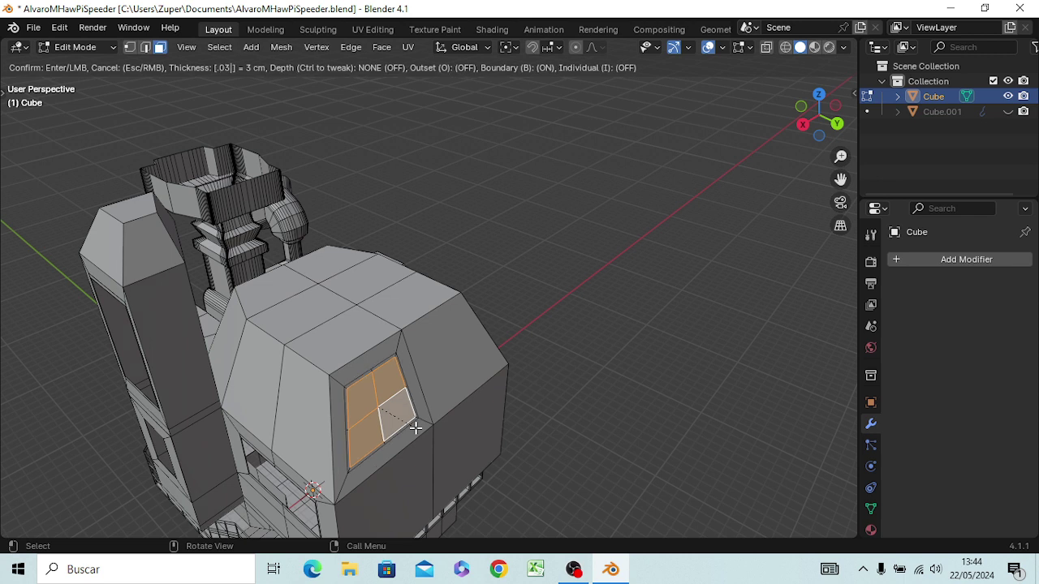
{"action": "key", "text": "Return"}
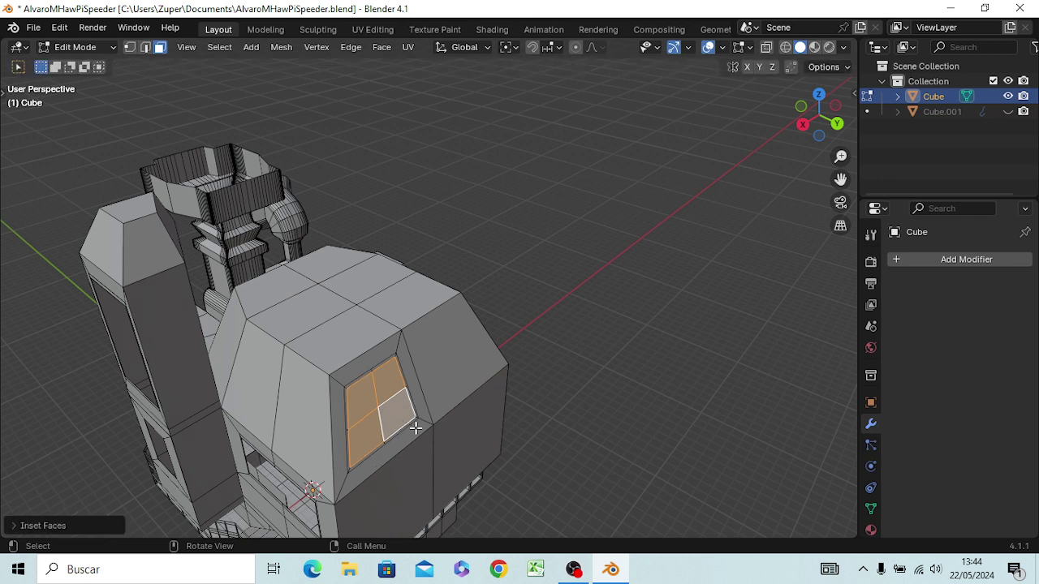
{"action": "key", "text": "e"}
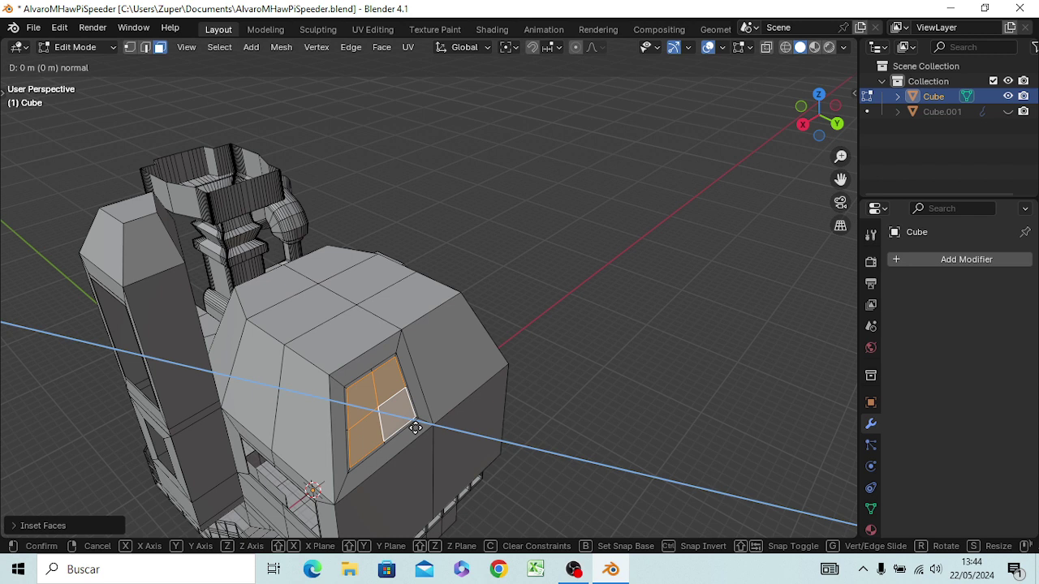
{"action": "type", "text": "-.03"}
{"action": "key", "text": "Return"}
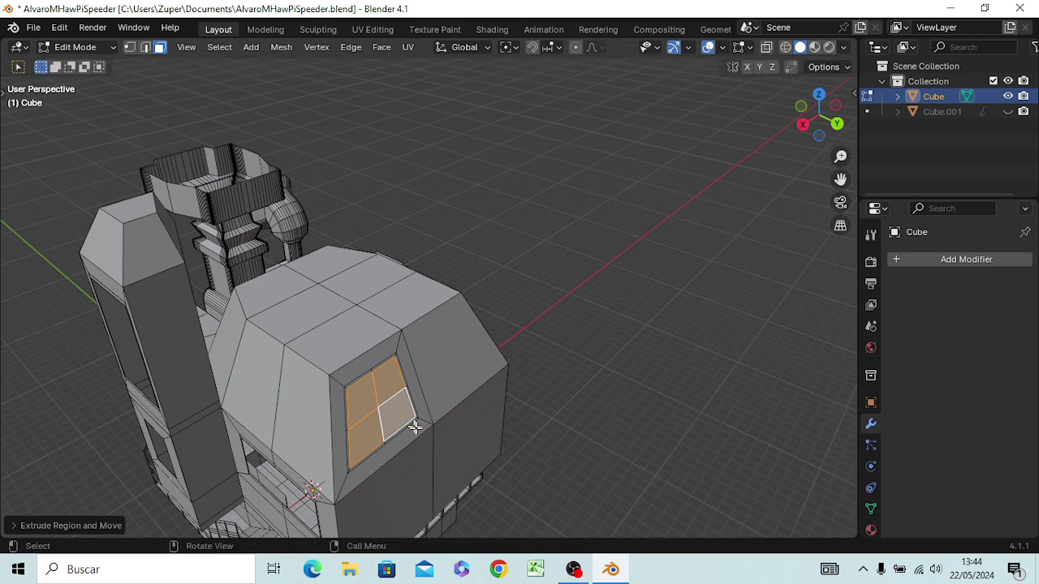
{"action": "key", "text": "x"}
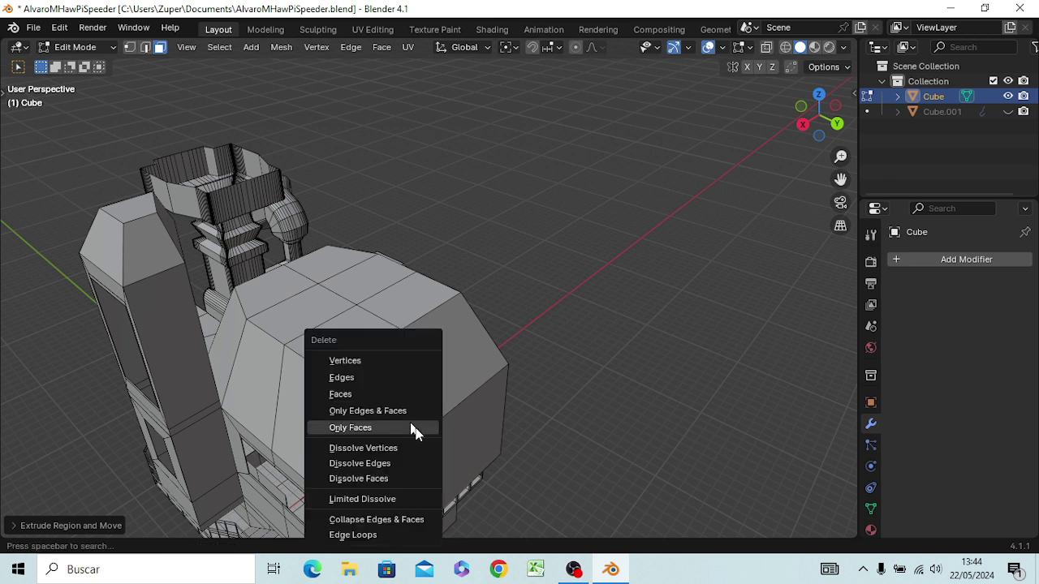
{"action": "left_click", "coordinate": [366, 394]}
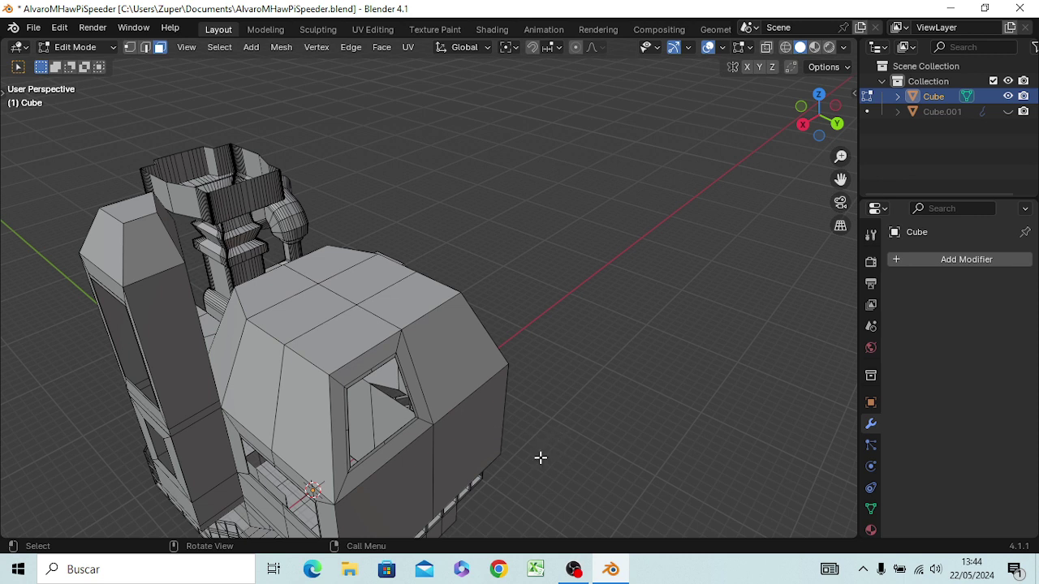
{"action": "key", "text": "ctrl+z"}
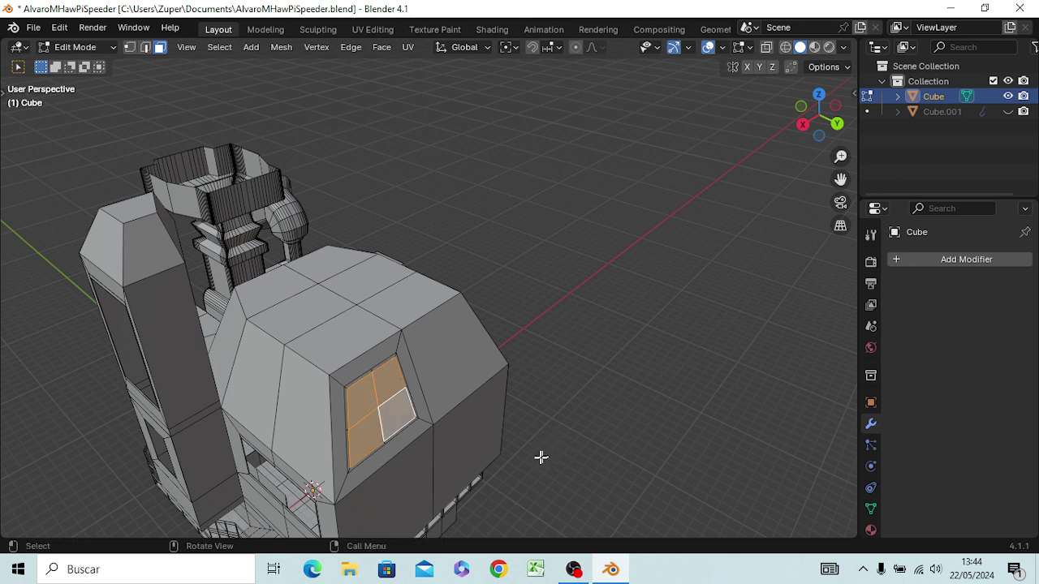
{"action": "key", "text": "ctrl+z"}
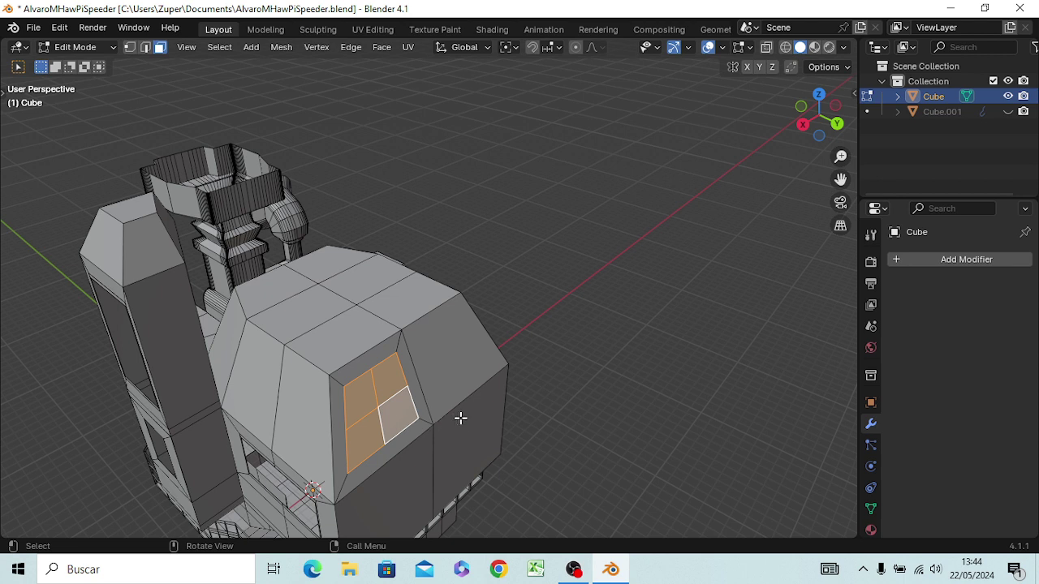
- Inset the left and right window faces by 0.05, push them in -0.1, and delete them
{"action": "key", "text": "i"}
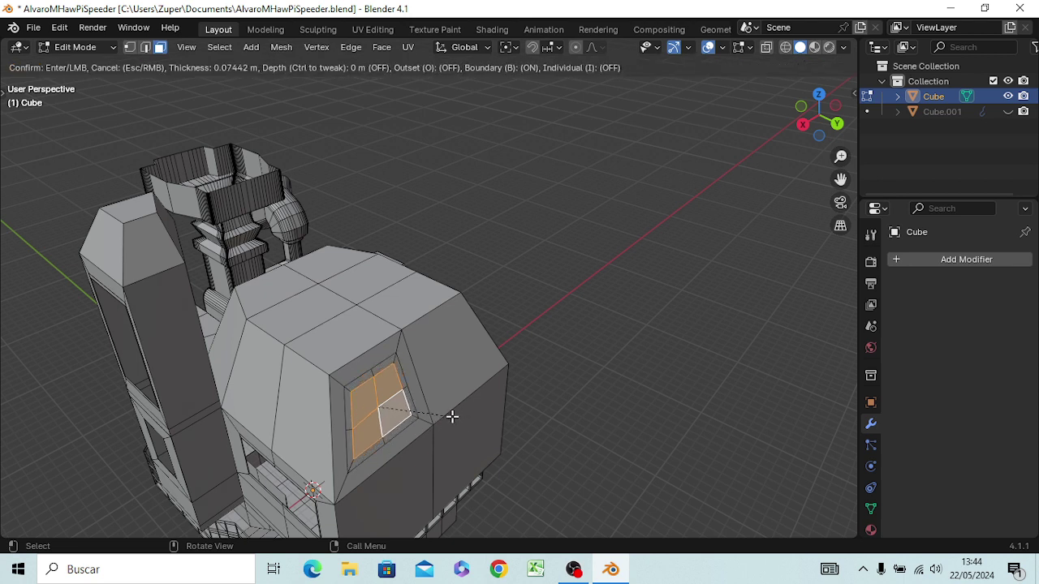
{"action": "left_click", "coordinate": [456, 417]}
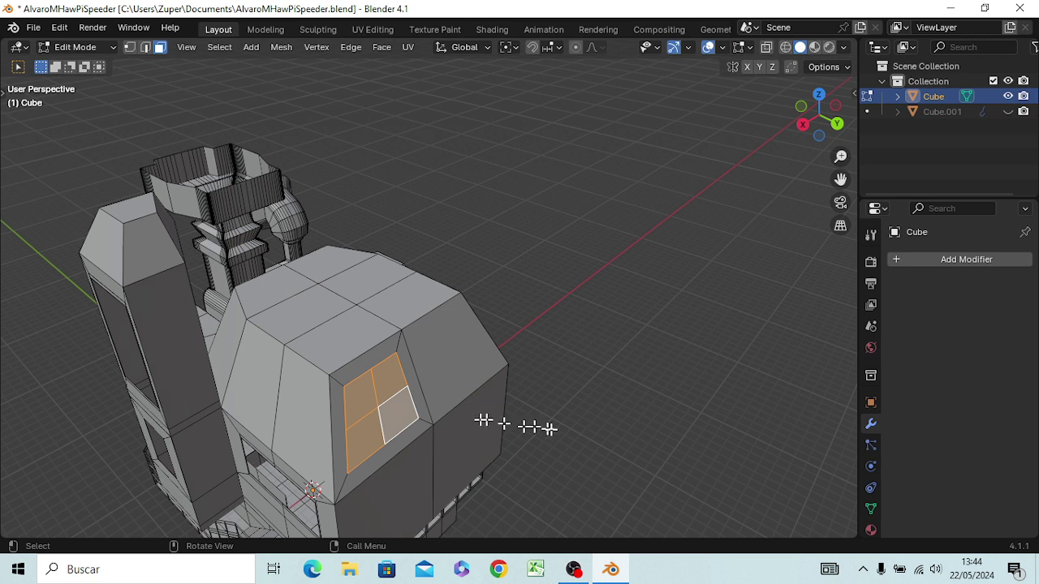
{"action": "left_click", "coordinate": [577, 439]}
{"action": "left_click", "coordinate": [357, 400]}
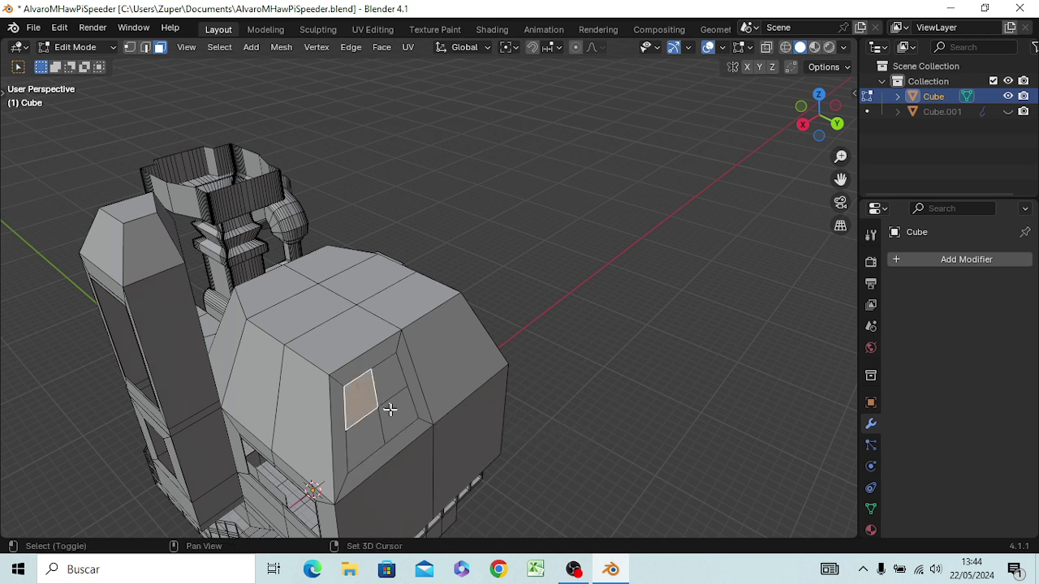
{"action": "left_click", "coordinate": [387, 412], "text": "shift"}
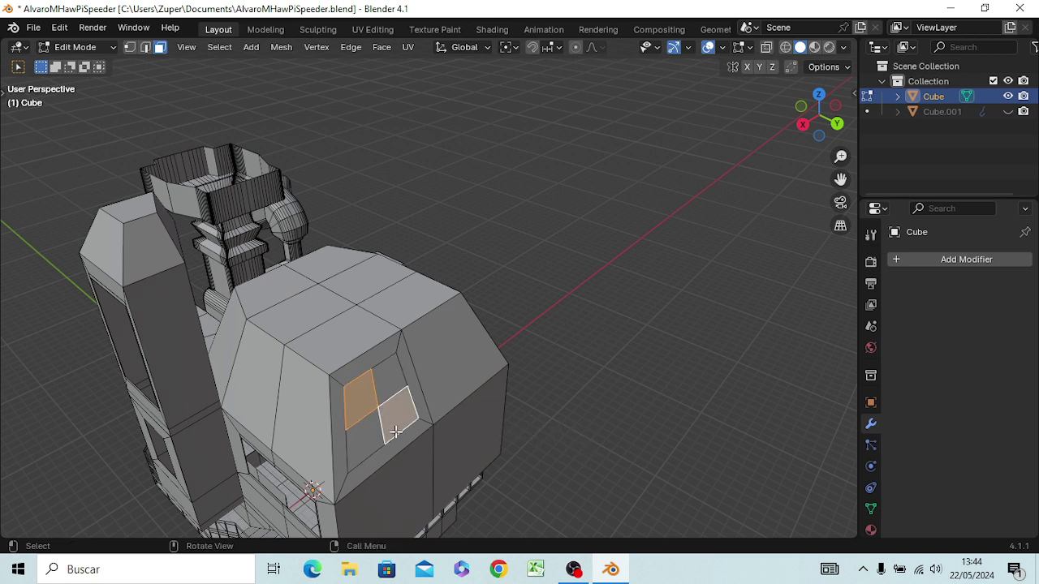
{"action": "type", "text": "i0"}
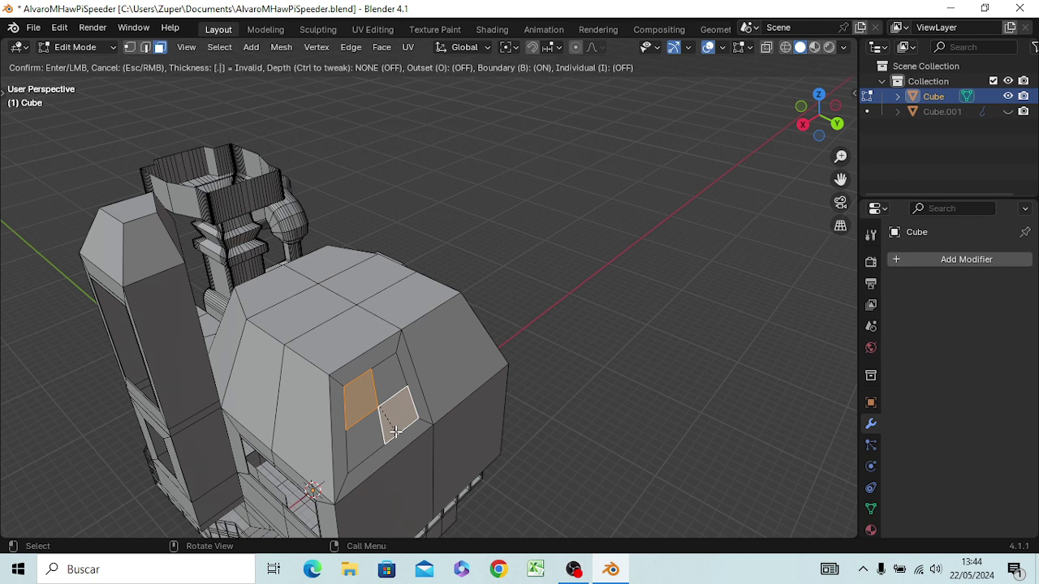
{"action": "type", "text": ".05"}
{"action": "key", "text": "Return"}
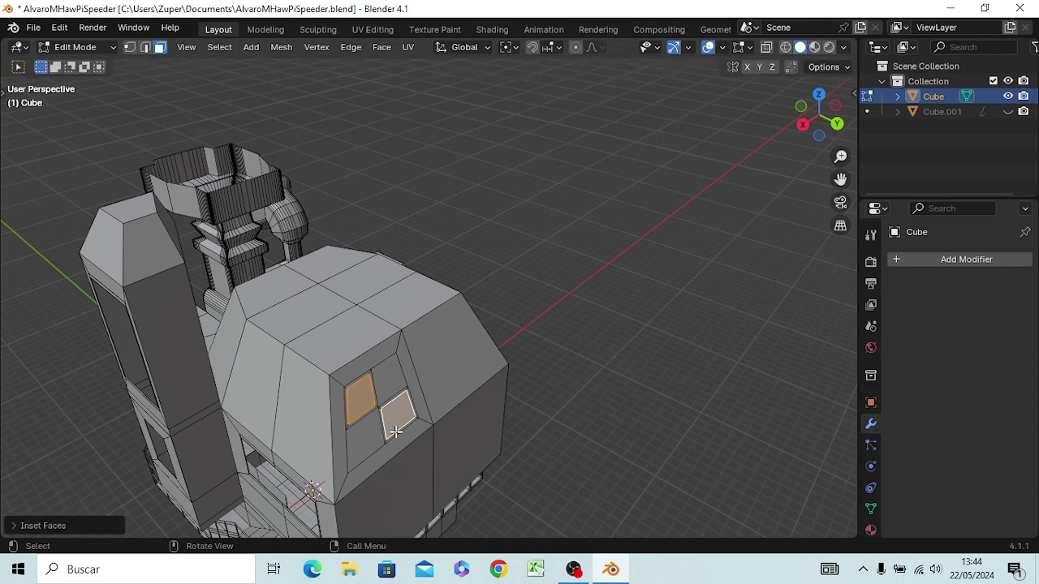
{"action": "type", "text": "e-"}
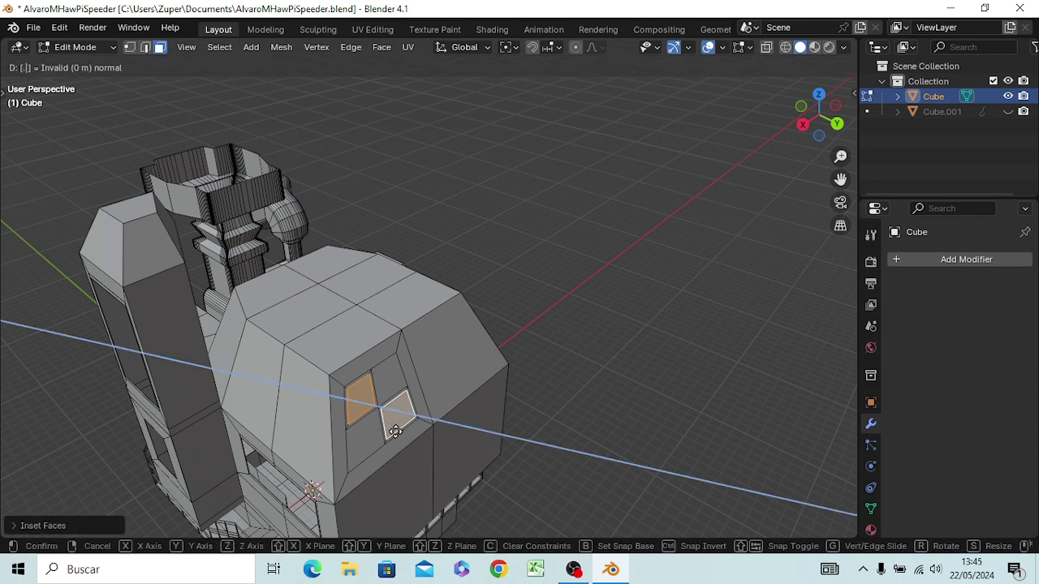
{"action": "type", "text": ".1"}
{"action": "key", "text": "Return"}
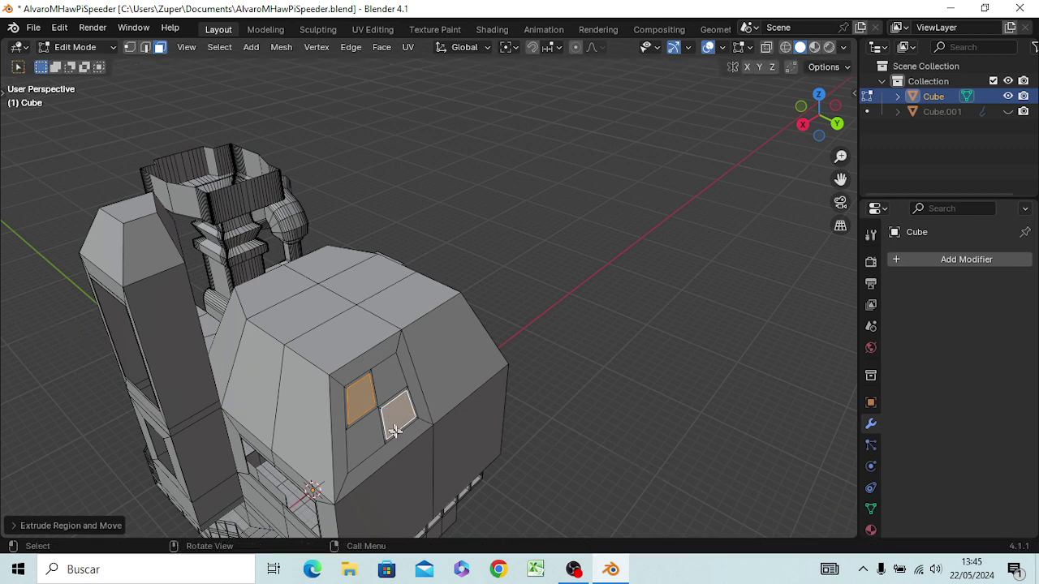
{"action": "key", "text": "x"}
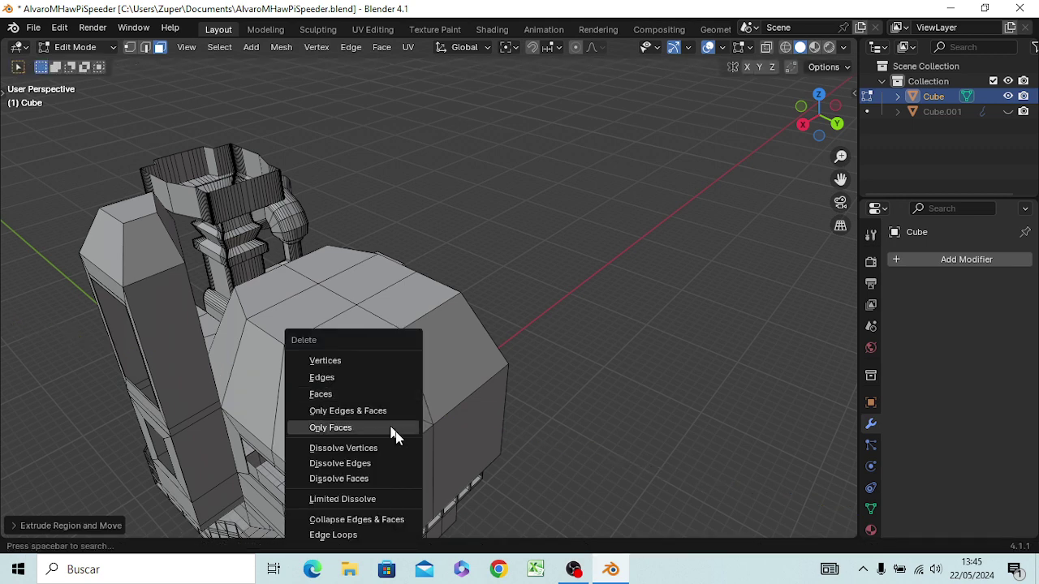
{"action": "left_click", "coordinate": [361, 394]}
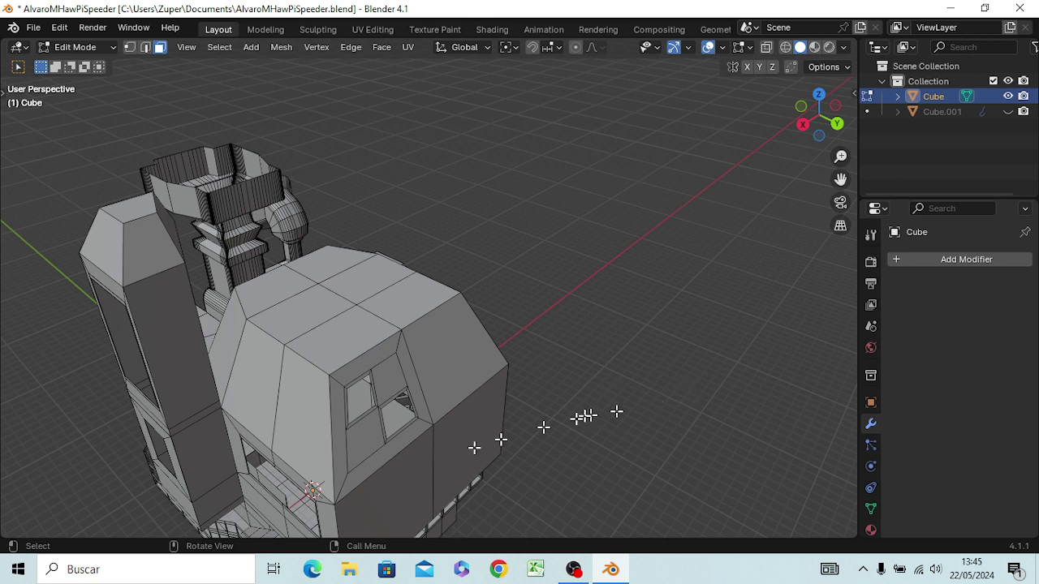
- Inset the lower and upper panes by 0.05, push them in -0.03, and delete them
{"action": "left_click", "coordinate": [361, 438], "text": "shift"}
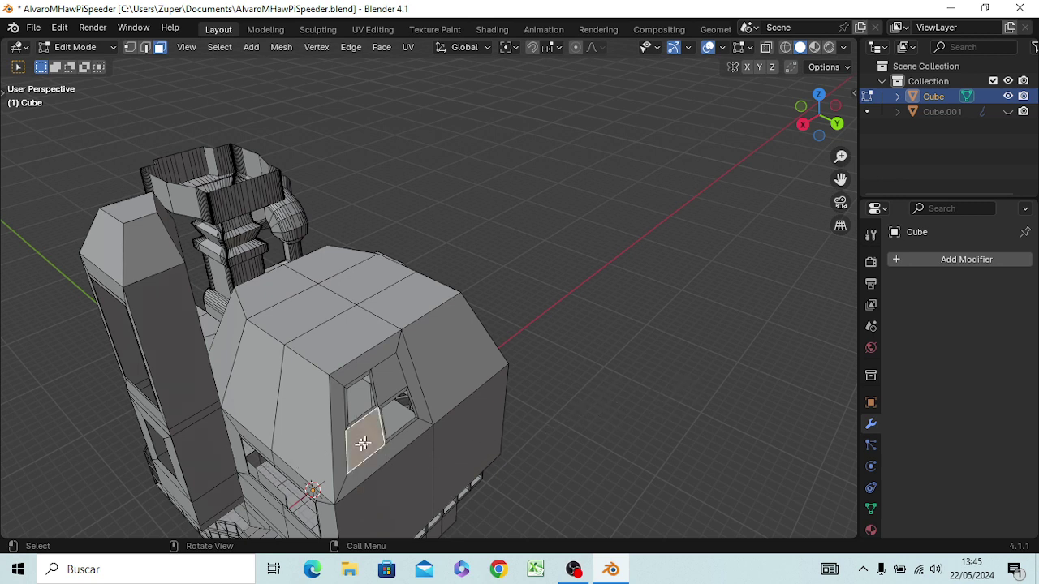
{"action": "left_click", "coordinate": [395, 387], "text": "shift"}
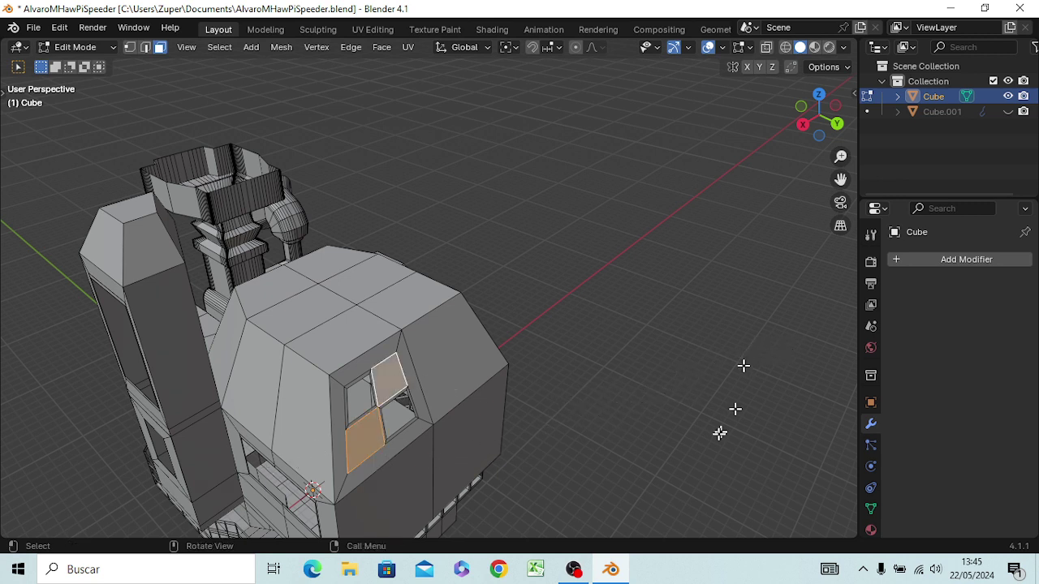
{"action": "type", "text": "i"}
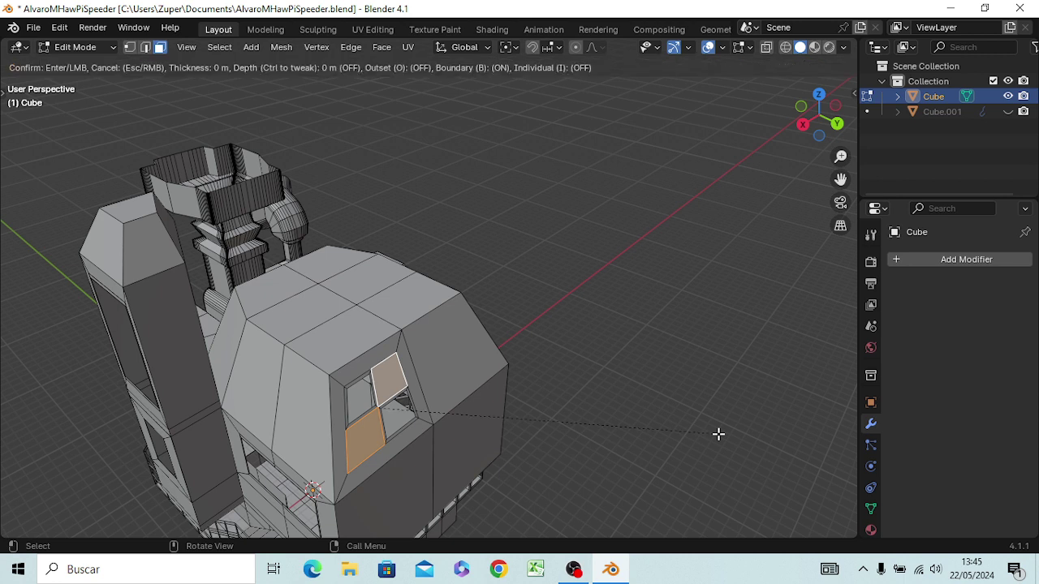
{"action": "type", "text": "0.05"}
{"action": "key", "text": "Return"}
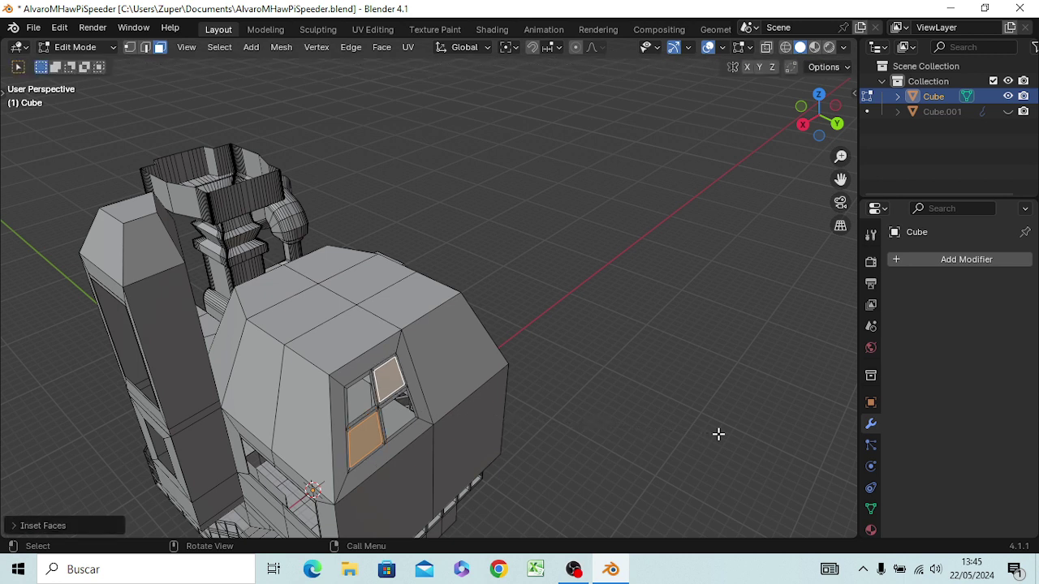
{"action": "type", "text": "e-0.03"}
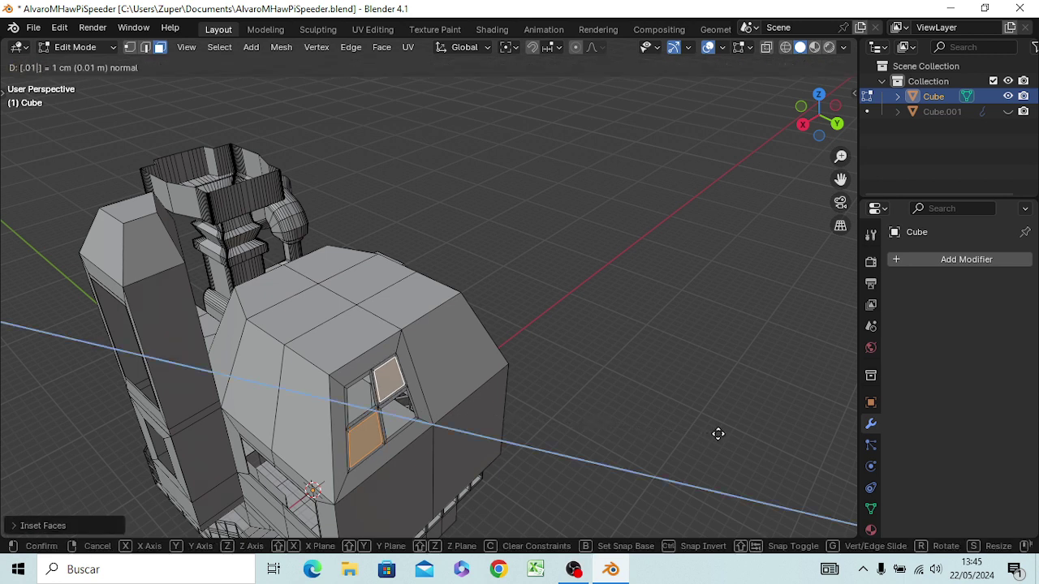
{"action": "key", "text": "Return"}
{"action": "key", "text": "x"}
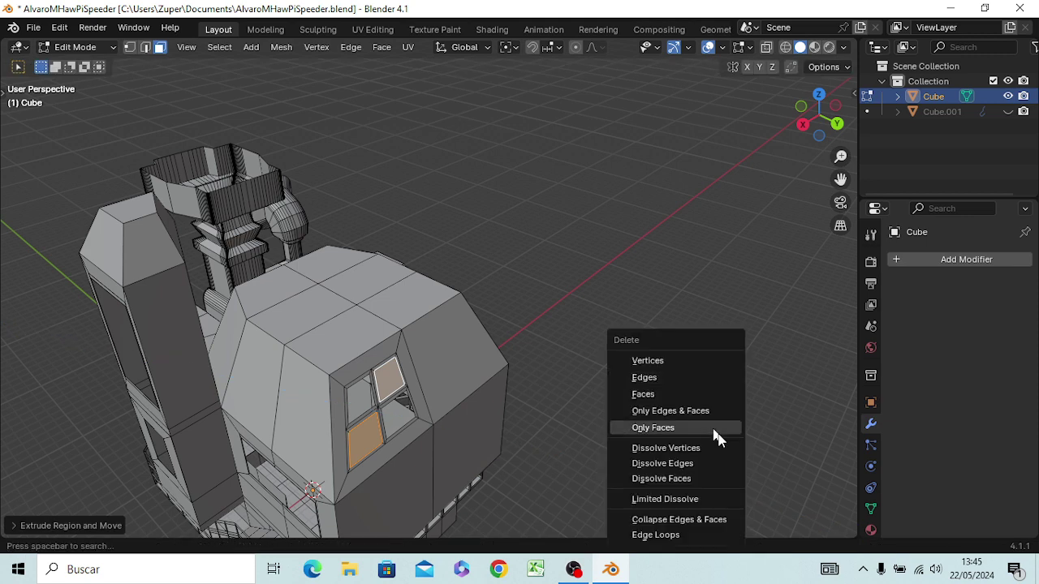
{"action": "left_click", "coordinate": [666, 394]}
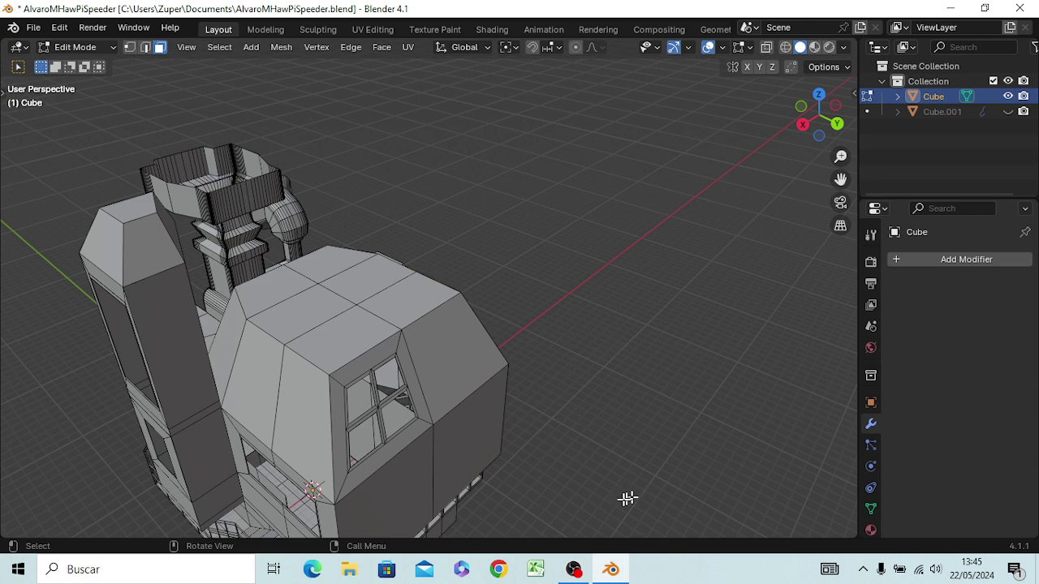
- Orbit and zoom the view to look at the model's underside
{"action": "mouse_move", "coordinate": [627, 499]}
{"action": "middle_mouse_down"}
{"action": "mouse_move", "coordinate": [537, 460]}
{"action": "mouse_move", "coordinate": [696, 406]}
{"action": "mouse_move", "coordinate": [672, 427]}
{"action": "mouse_move", "coordinate": [390, 446]}
{"action": "mouse_move", "coordinate": [332, 496]}
{"action": "mouse_move", "coordinate": [609, 433]}
{"action": "mouse_move", "coordinate": [598, 421]}
{"action": "mouse_move", "coordinate": [371, 425]}
{"action": "mouse_move", "coordinate": [297, 408]}
{"action": "mouse_move", "coordinate": [661, 382]}
{"action": "mouse_move", "coordinate": [704, 362]}
{"action": "mouse_move", "coordinate": [480, 376]}
{"action": "mouse_move", "coordinate": [526, 466]}
{"action": "mouse_move", "coordinate": [646, 371]}
{"action": "mouse_move", "coordinate": [655, 344]}
{"action": "middle_mouse_up"}
{"action": "scroll", "coordinate": [704, 362], "scroll_direction": "down", "scroll_amount": 5}
{"action": "scroll", "coordinate": [693, 360], "scroll_direction": "down", "scroll_amount": 2}
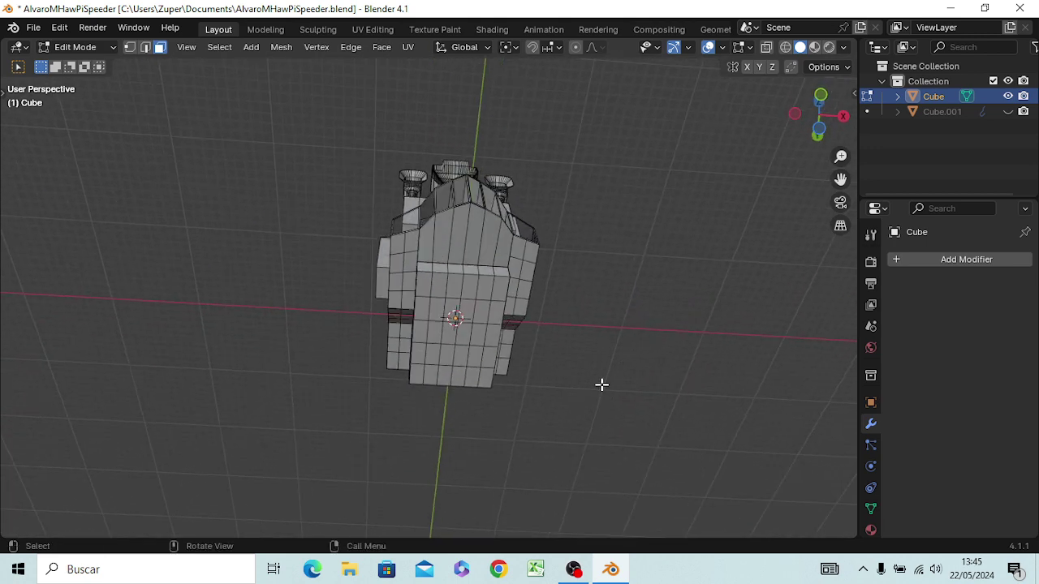
{"action": "mouse_move", "coordinate": [602, 384]}
{"action": "middle_mouse_down"}
{"action": "mouse_move", "coordinate": [587, 383]}
{"action": "mouse_move", "coordinate": [545, 443]}
{"action": "mouse_move", "coordinate": [482, 445]}
{"action": "mouse_move", "coordinate": [376, 478]}
{"action": "mouse_move", "coordinate": [417, 465]}
{"action": "mouse_move", "coordinate": [429, 444]}
{"action": "mouse_move", "coordinate": [495, 431]}
{"action": "mouse_move", "coordinate": [582, 436]}
{"action": "mouse_move", "coordinate": [496, 463]}
{"action": "mouse_move", "coordinate": [436, 460]}
{"action": "mouse_move", "coordinate": [458, 455]}
{"action": "middle_mouse_up"}
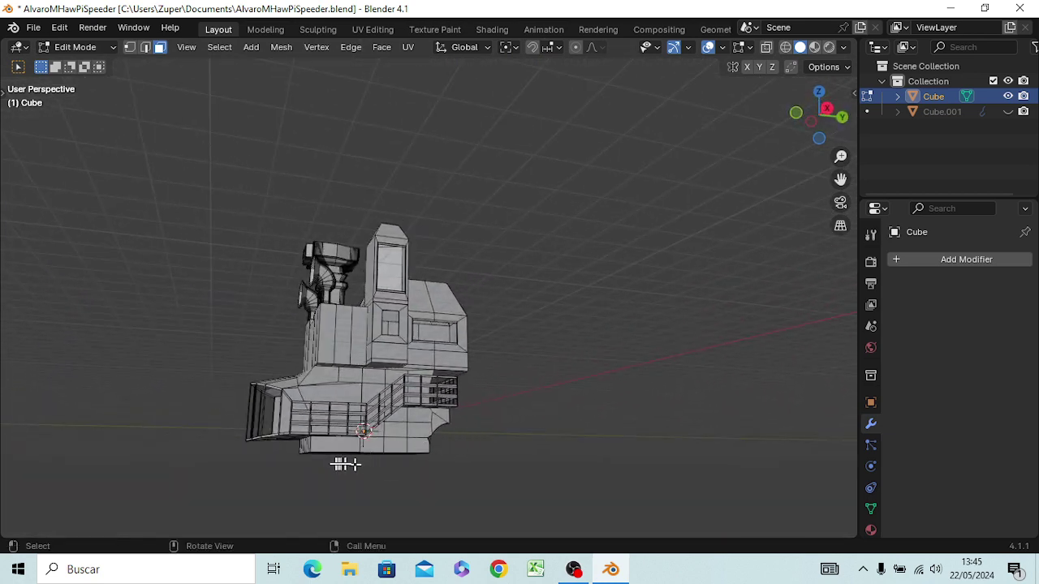
{"action": "mouse_move", "coordinate": [343, 459]}
{"action": "middle_mouse_down"}
{"action": "mouse_move", "coordinate": [352, 474]}
{"action": "mouse_move", "coordinate": [398, 480]}
{"action": "mouse_move", "coordinate": [446, 434]}
{"action": "mouse_move", "coordinate": [587, 440]}
{"action": "mouse_move", "coordinate": [555, 463]}
{"action": "mouse_move", "coordinate": [485, 479]}
{"action": "mouse_move", "coordinate": [308, 482]}
{"action": "mouse_move", "coordinate": [317, 454]}
{"action": "mouse_move", "coordinate": [284, 428]}
{"action": "mouse_move", "coordinate": [279, 448]}
{"action": "mouse_move", "coordinate": [414, 494]}
{"action": "mouse_move", "coordinate": [581, 452]}
{"action": "mouse_move", "coordinate": [262, 455]}
{"action": "mouse_move", "coordinate": [209, 473]}
{"action": "mouse_move", "coordinate": [284, 512]}
{"action": "mouse_move", "coordinate": [441, 476]}
{"action": "mouse_move", "coordinate": [471, 452]}
{"action": "mouse_move", "coordinate": [464, 394]}
{"action": "mouse_move", "coordinate": [395, 364]}
{"action": "mouse_move", "coordinate": [500, 335]}
{"action": "mouse_move", "coordinate": [492, 341]}
{"action": "middle_mouse_up"}
{"action": "scroll", "coordinate": [468, 448], "scroll_direction": "down", "scroll_amount": 2}
{"action": "scroll", "coordinate": [480, 418], "scroll_direction": "up", "scroll_amount": 3}
{"action": "scroll", "coordinate": [481, 418], "scroll_direction": "up", "scroll_amount": 2}
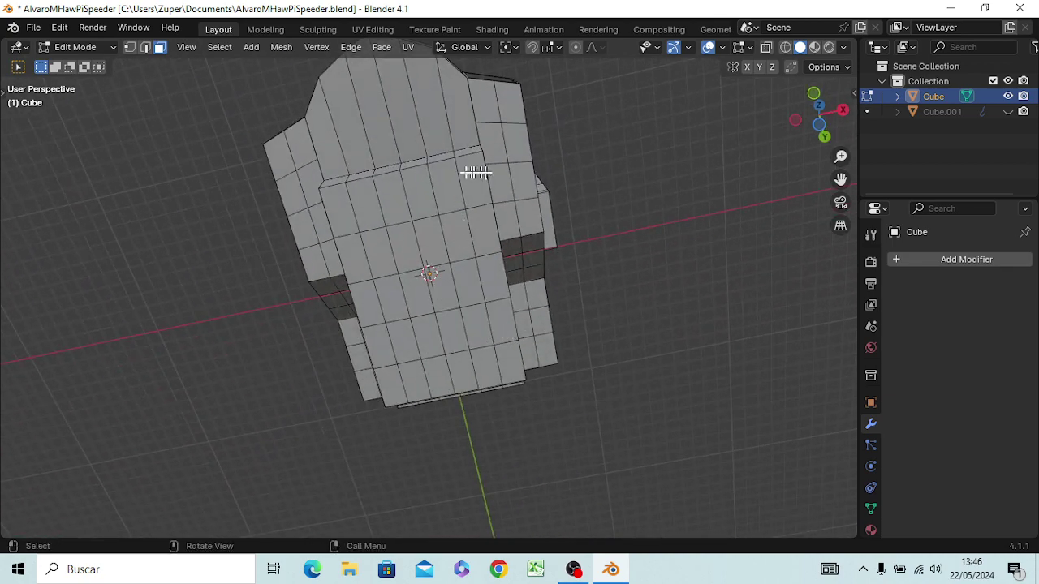
- Switch to edge select mode and pick loops along the bottom block's top edge
{"action": "key", "text": "alt"}
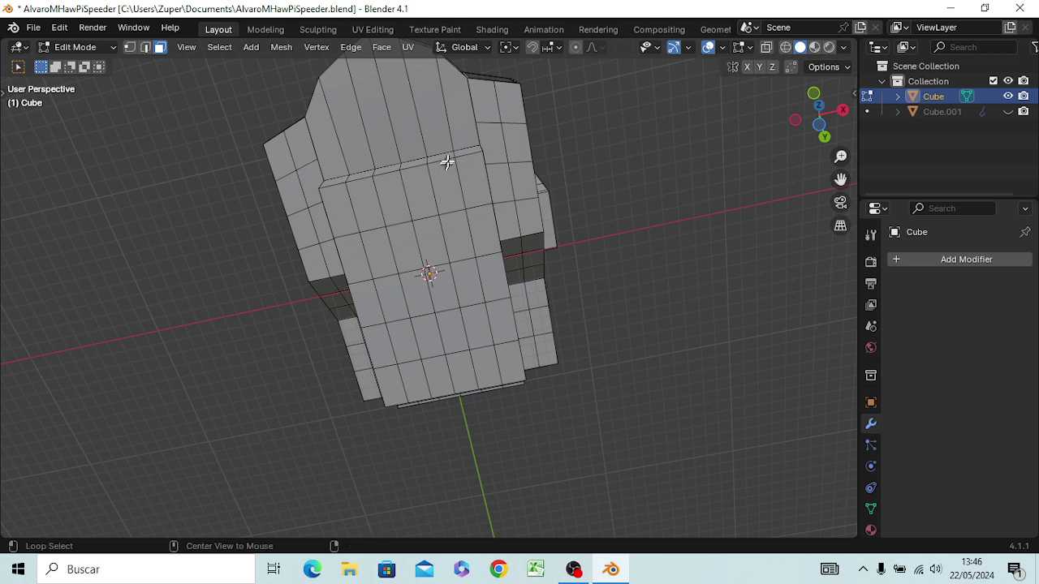
{"action": "left_click", "coordinate": [447, 160], "text": "alt"}
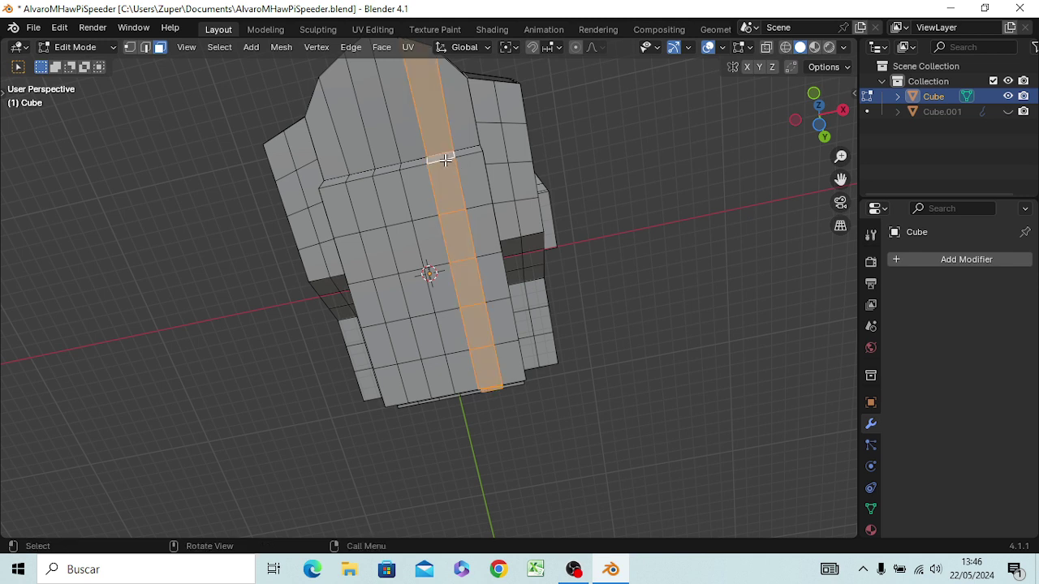
{"action": "key", "text": "2"}
{"action": "key", "text": "alt+a"}
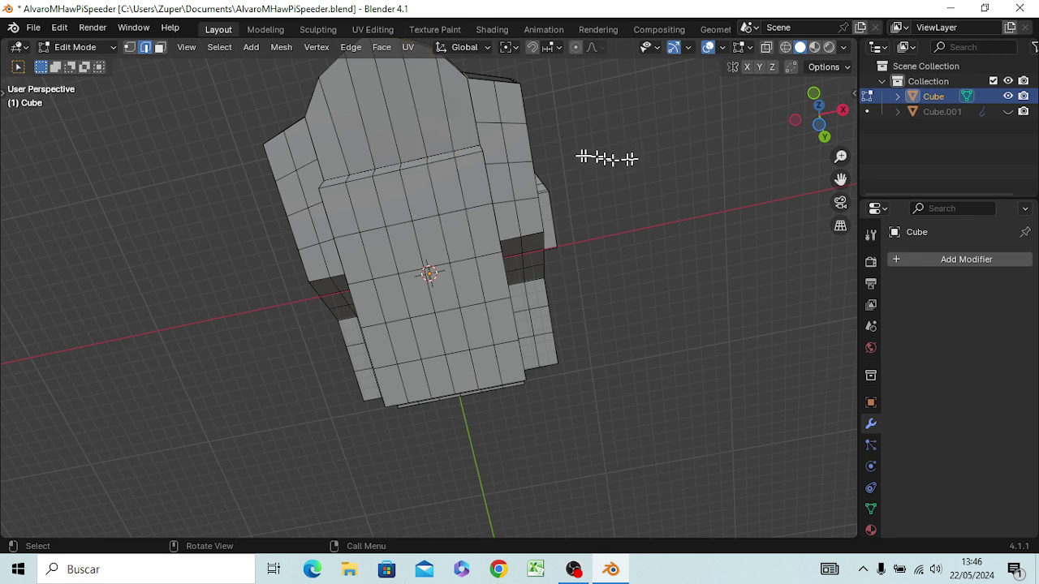
{"action": "left_click", "coordinate": [464, 157], "text": "alt"}
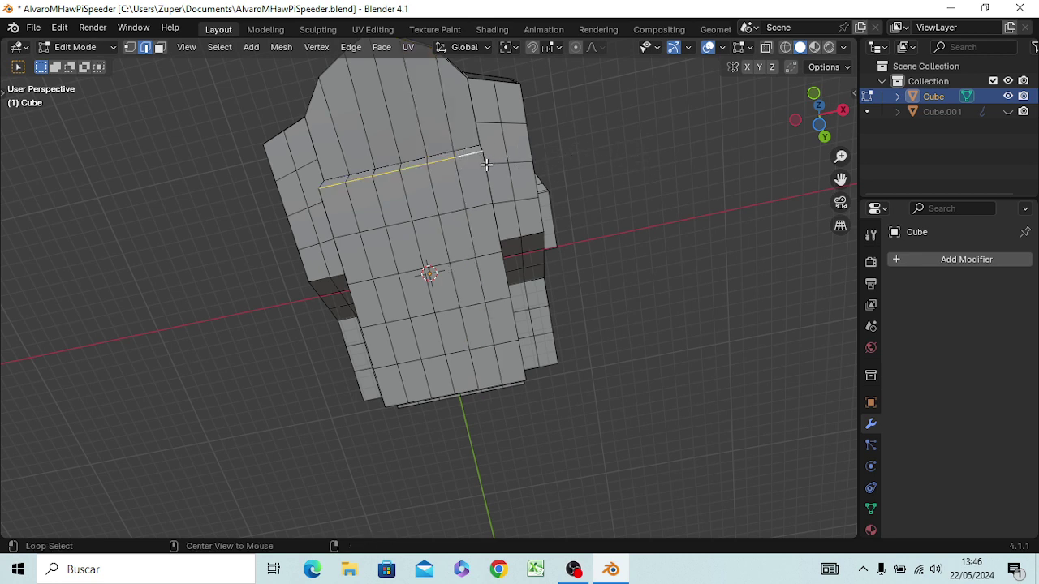
{"action": "left_click", "coordinate": [486, 173], "text": "alt"}
{"action": "left_click", "coordinate": [407, 163]}
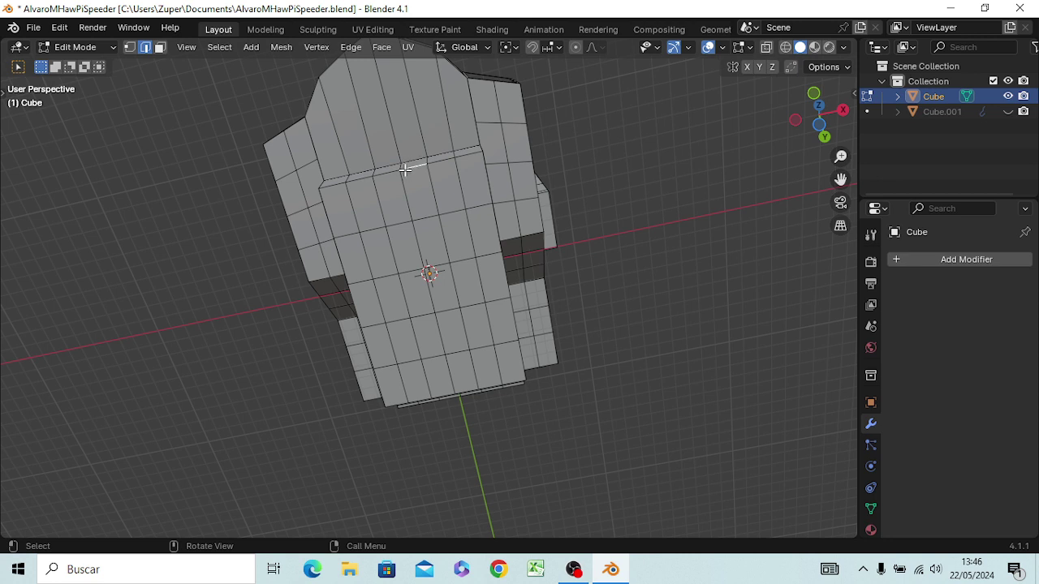
{"action": "left_click", "coordinate": [404, 168], "text": "alt"}
- Select the bottom block's lower, top, left and right edge loops together
{"action": "left_click", "coordinate": [392, 403], "text": "alt"}
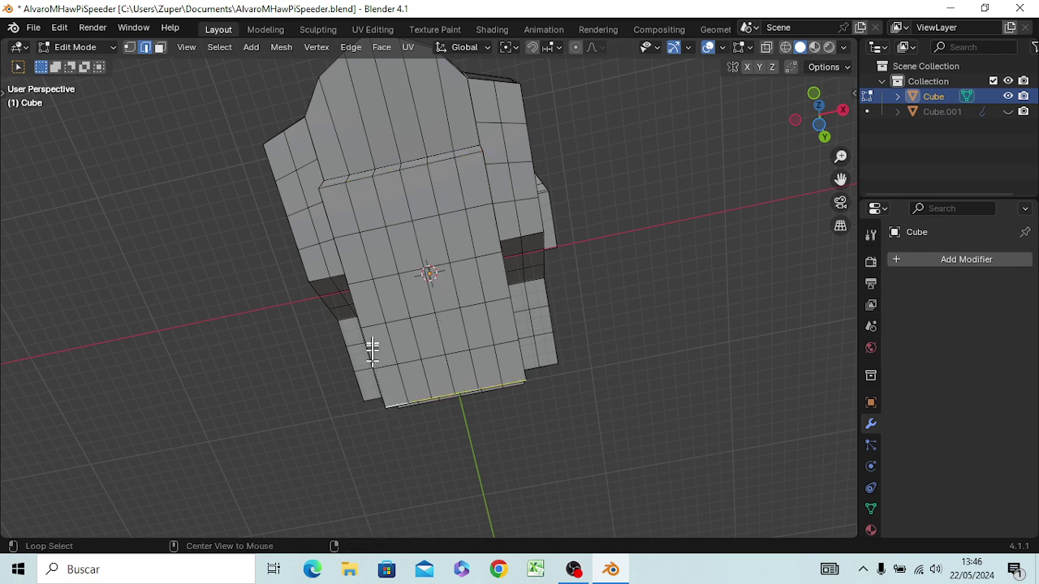
{"action": "left_click", "coordinate": [334, 187], "text": "alt+shift"}
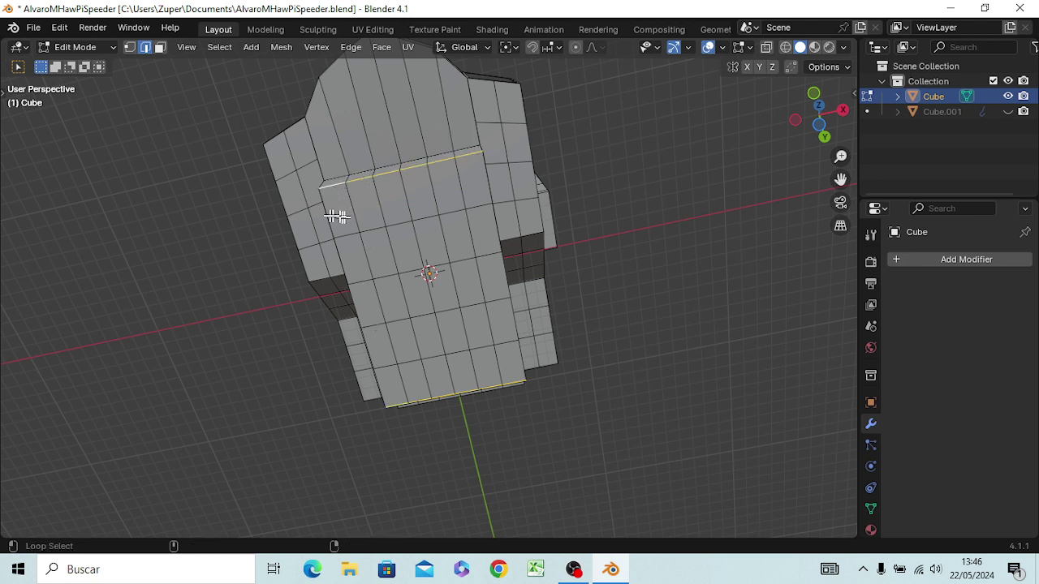
{"action": "left_click", "coordinate": [334, 216], "text": "alt+shift"}
{"action": "left_click", "coordinate": [511, 326], "text": "alt+shift"}
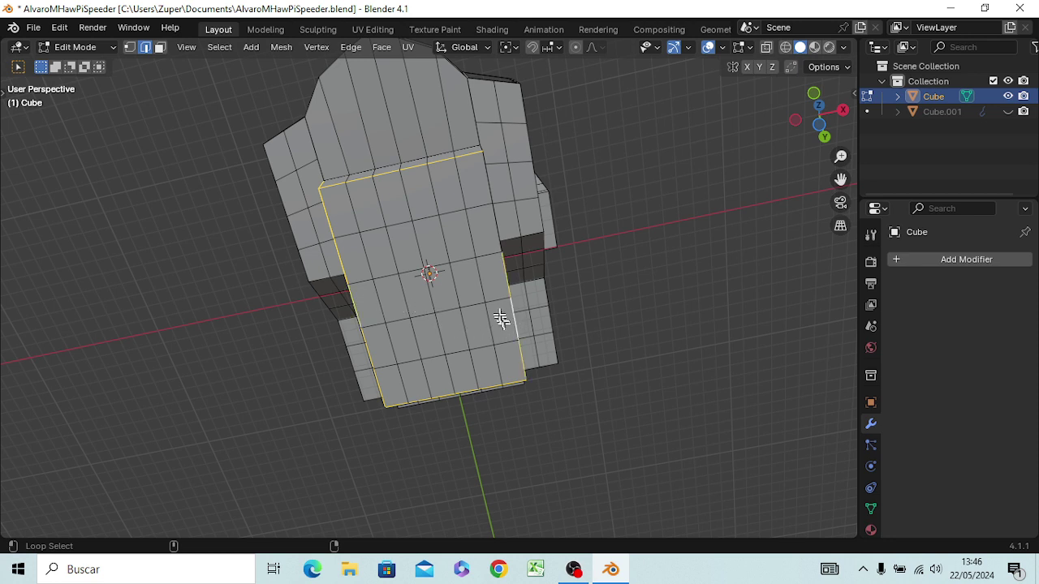
{"action": "left_click", "coordinate": [489, 220], "text": "alt+shift"}
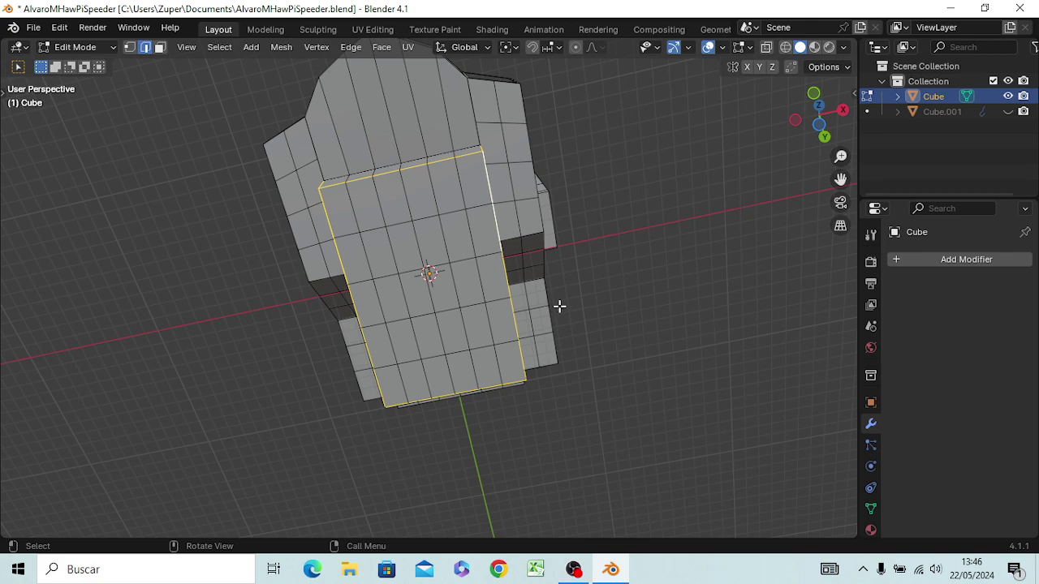
{"action": "middle_click_drag", "start_coordinate": [559, 306], "coordinate": [429, 394]}
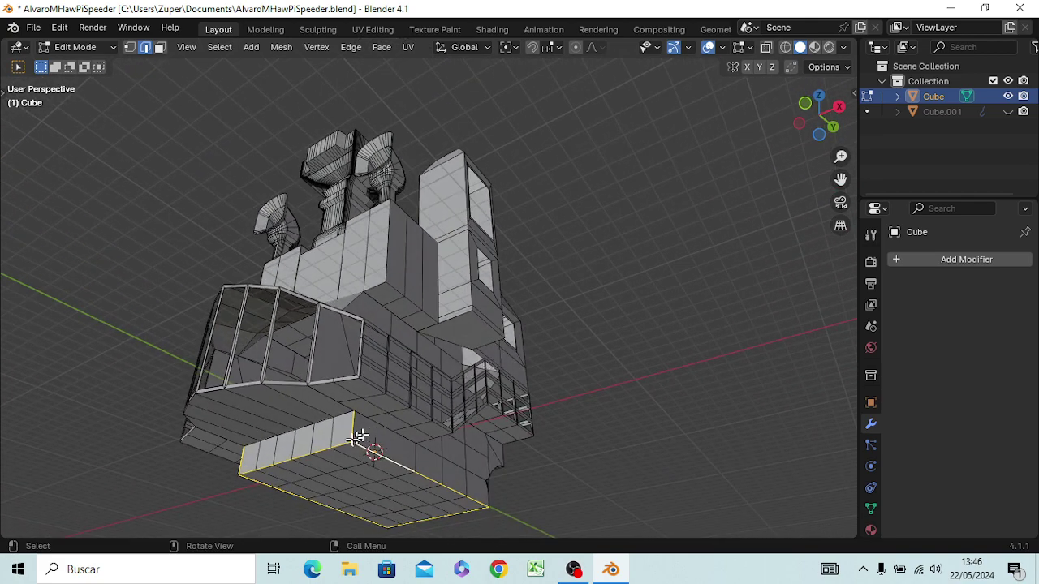
- Bevel the bottom block's corner edge into a rounded 7-segment curve
{"action": "left_click", "coordinate": [355, 431]}
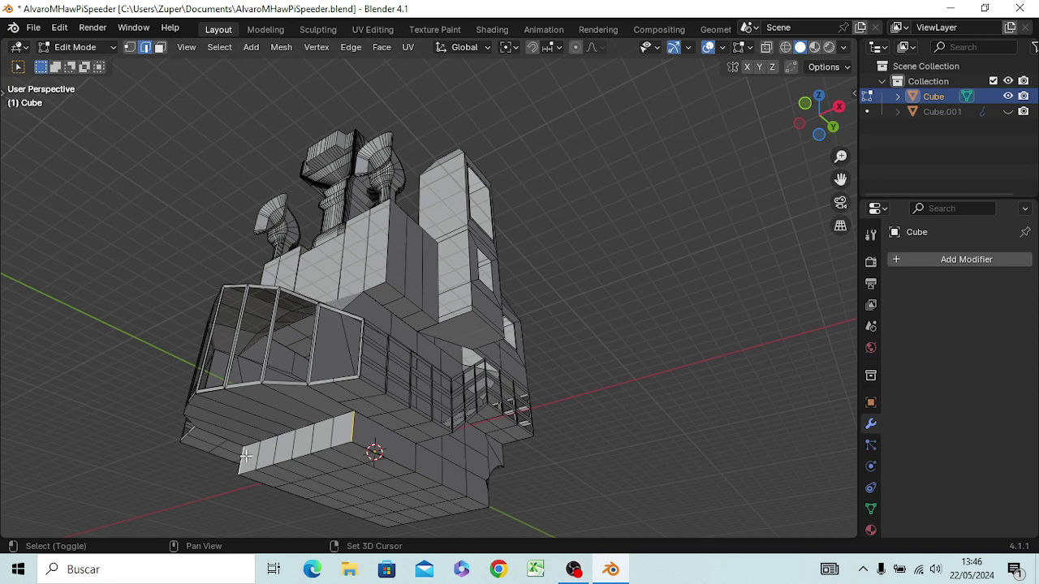
{"action": "middle_click_drag", "start_coordinate": [487, 494], "coordinate": [327, 463]}
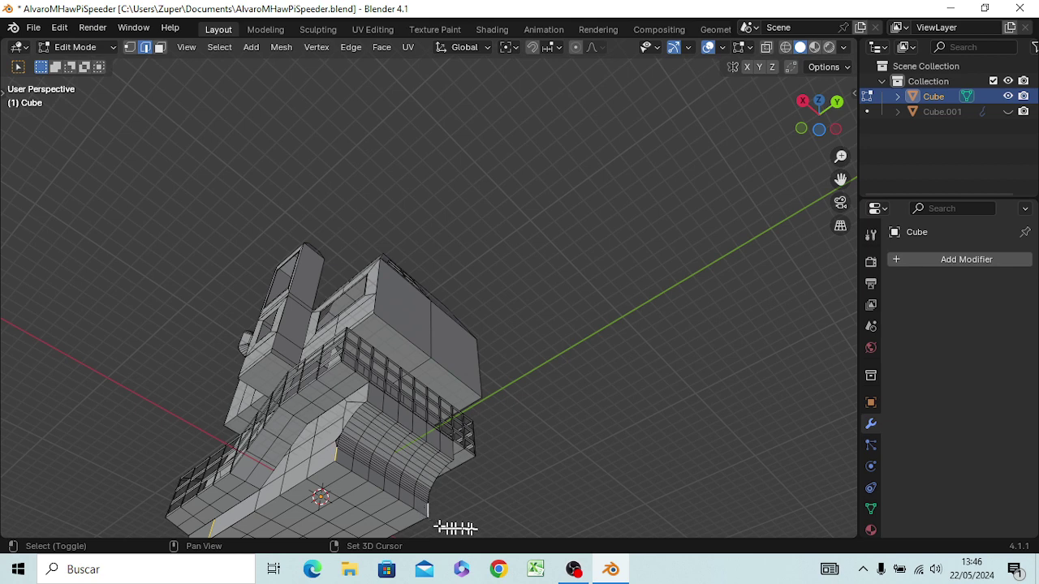
{"action": "mouse_move", "coordinate": [452, 529]}
{"action": "middle_mouse_down"}
{"action": "mouse_move", "coordinate": [570, 451]}
{"action": "mouse_move", "coordinate": [587, 422]}
{"action": "middle_mouse_up"}
{"action": "key", "text": "ctrl+b"}
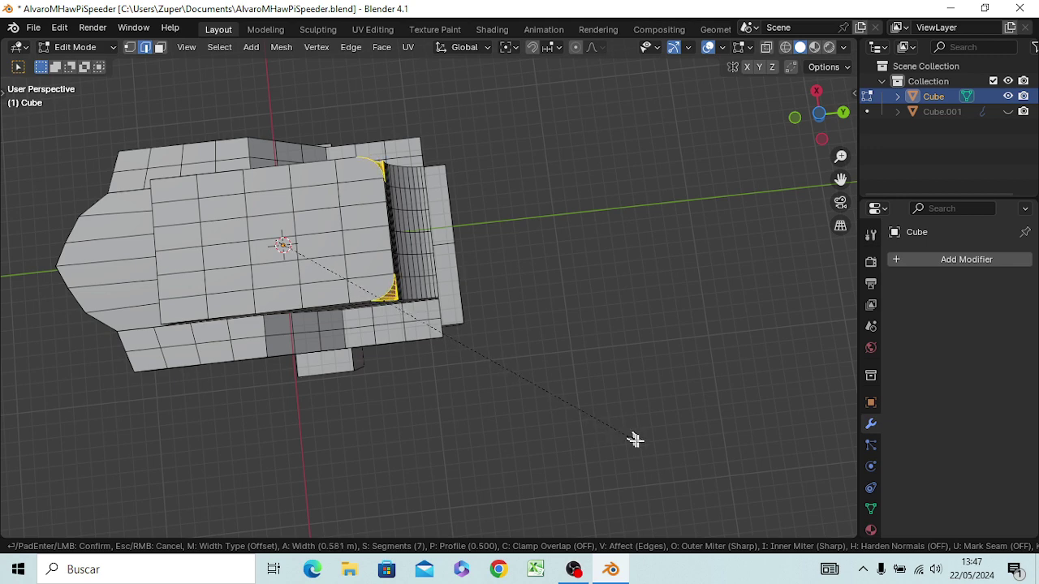
{"action": "scroll", "coordinate": [637, 441], "scroll_direction": "up", "scroll_amount": 4}
{"action": "left_click", "coordinate": [640, 444]}
{"action": "mouse_move", "coordinate": [630, 443]}
{"action": "middle_mouse_down"}
{"action": "mouse_move", "coordinate": [470, 410]}
{"action": "mouse_move", "coordinate": [568, 425]}
{"action": "mouse_move", "coordinate": [624, 328]}
{"action": "middle_mouse_up"}
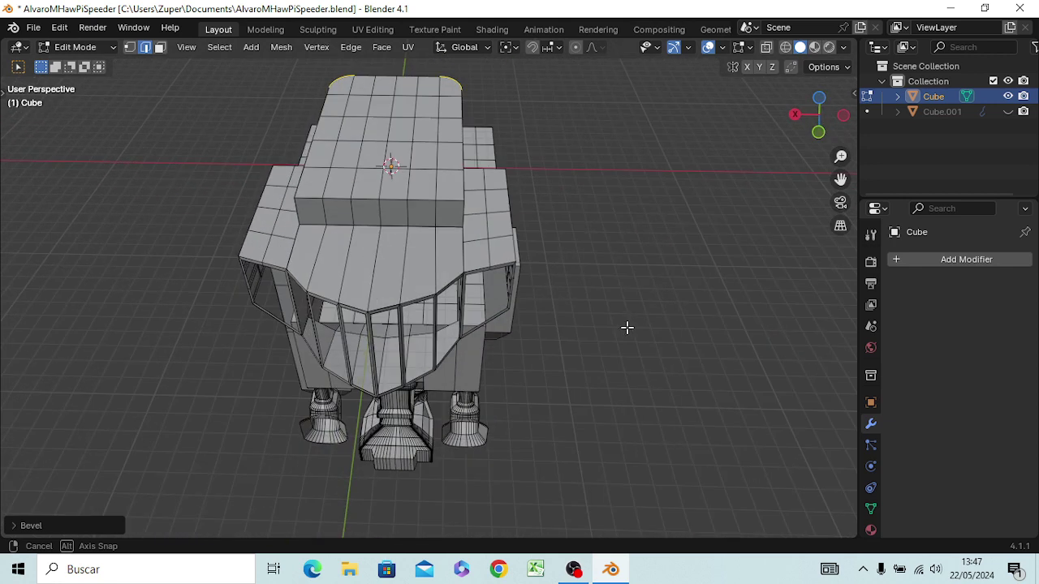
{"action": "left_click", "coordinate": [301, 212]}
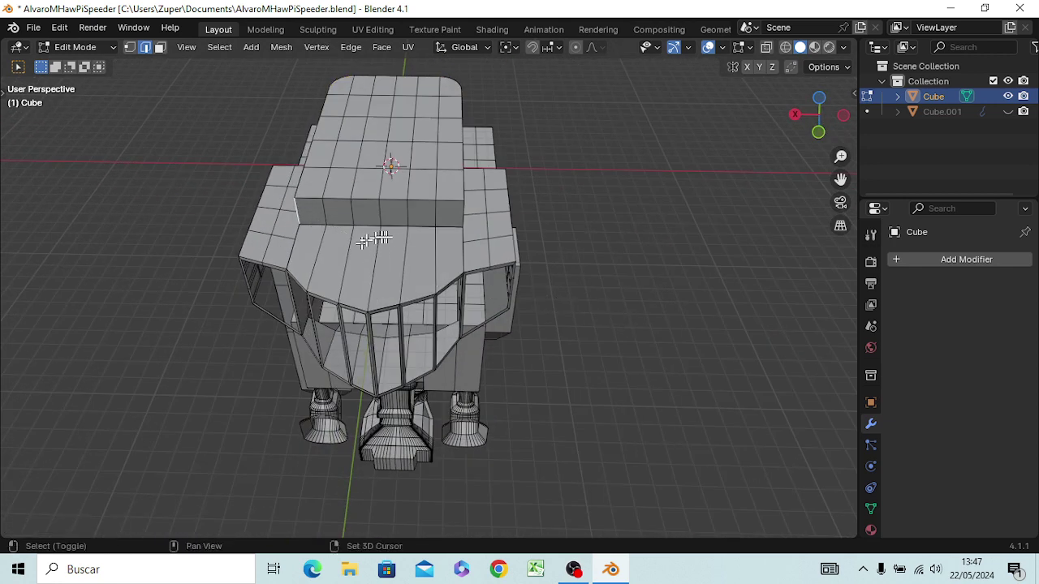
{"action": "left_click", "coordinate": [461, 215], "text": "shift"}
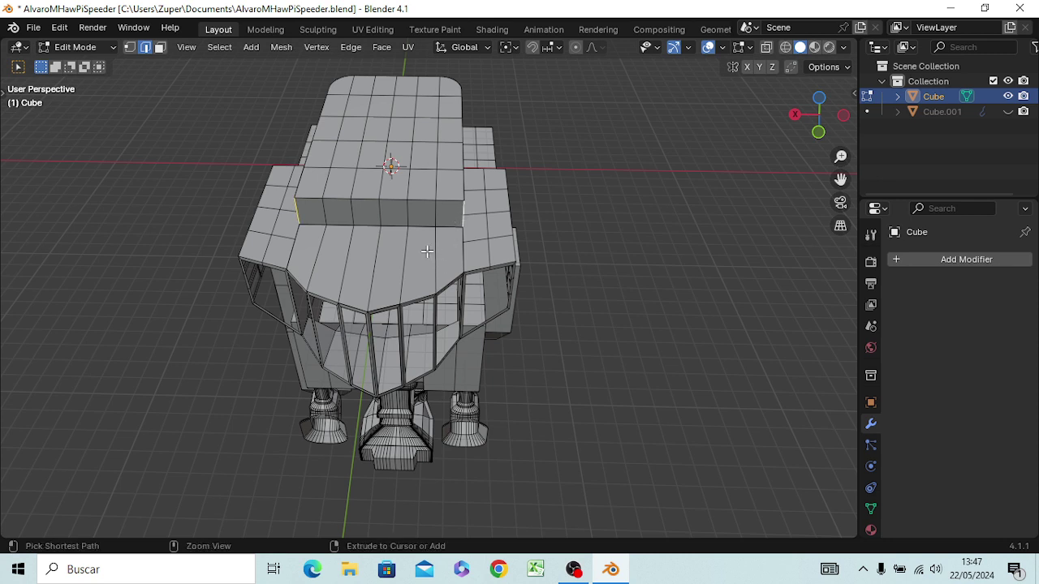
{"action": "key", "text": "ctrl+b"}
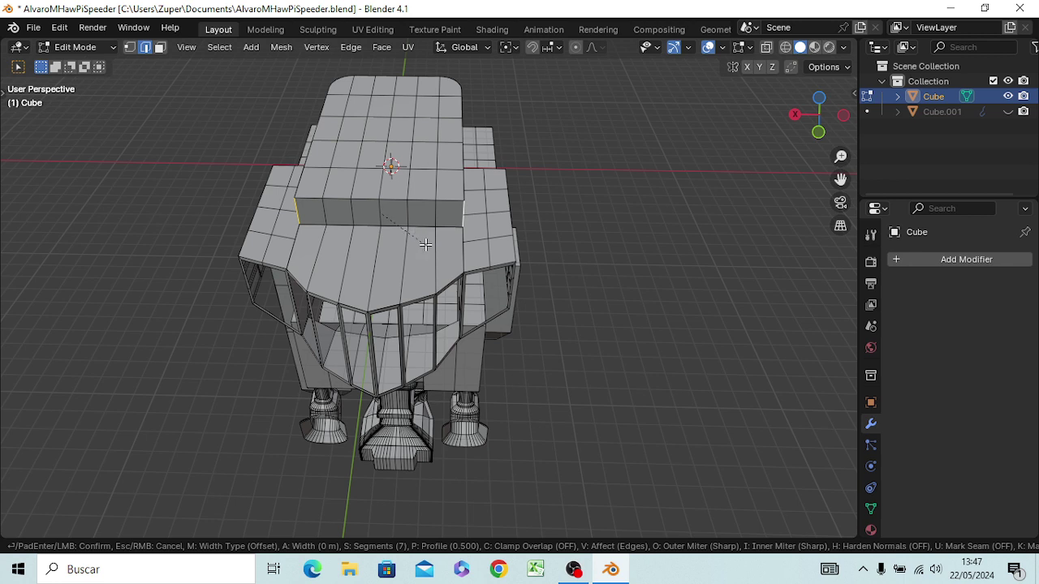
{"action": "right_click", "coordinate": [422, 240]}
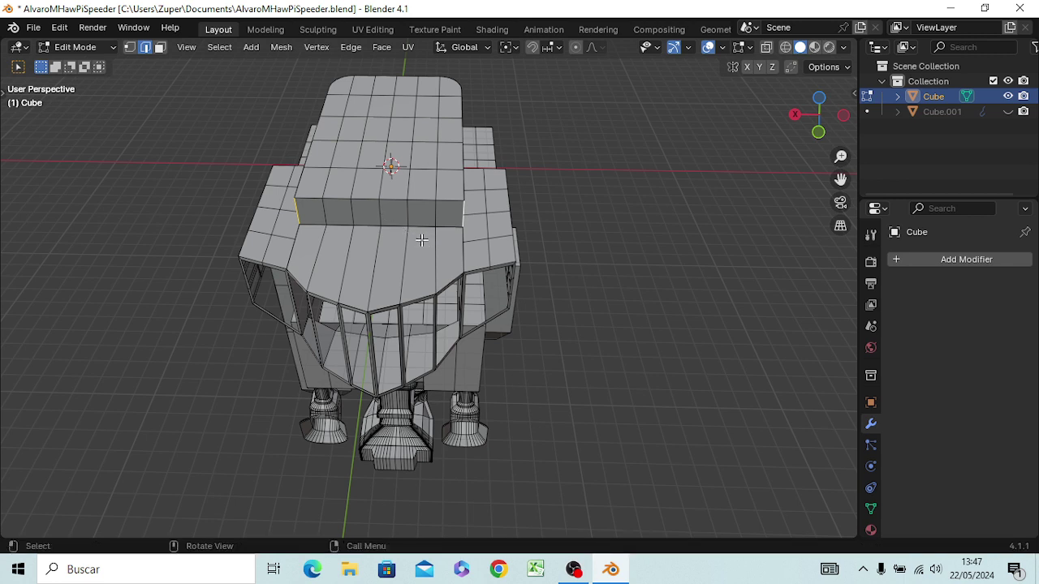
{"action": "left_click", "coordinate": [370, 194]}
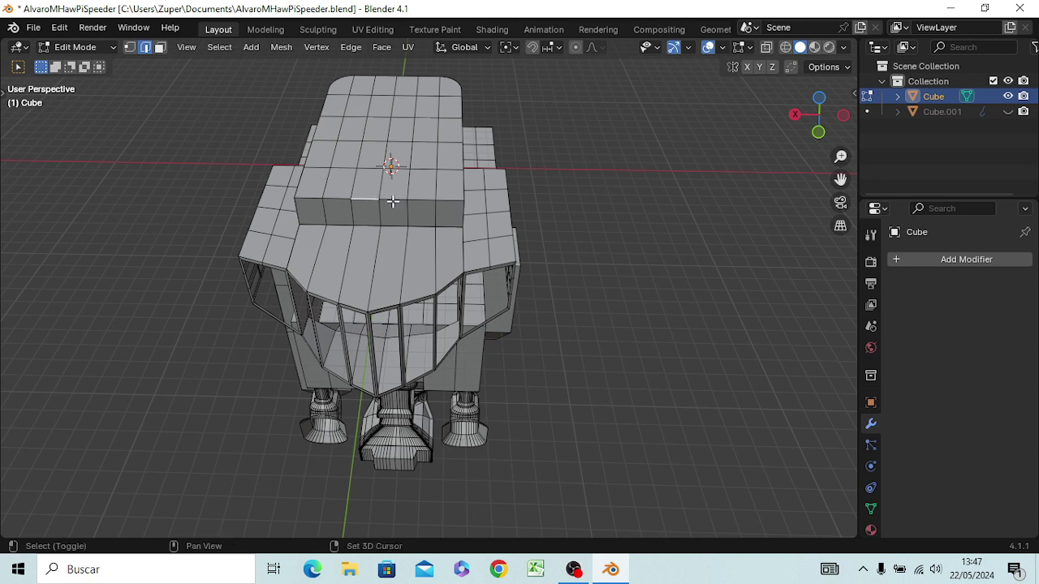
{"action": "left_click", "coordinate": [395, 202], "text": "shift"}
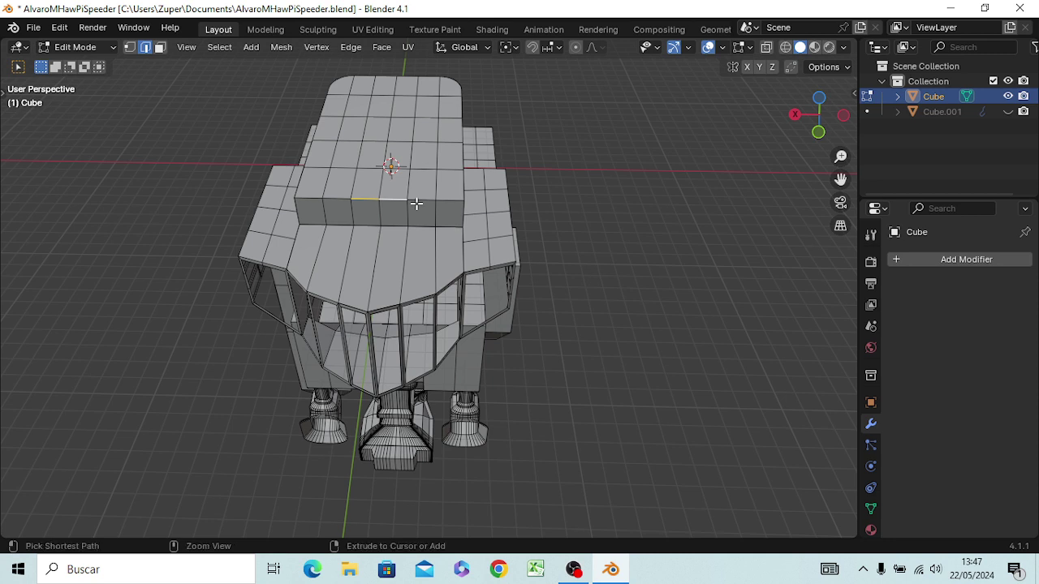
{"action": "key", "text": "ctrl+b"}
{"action": "left_click", "coordinate": [414, 204]}
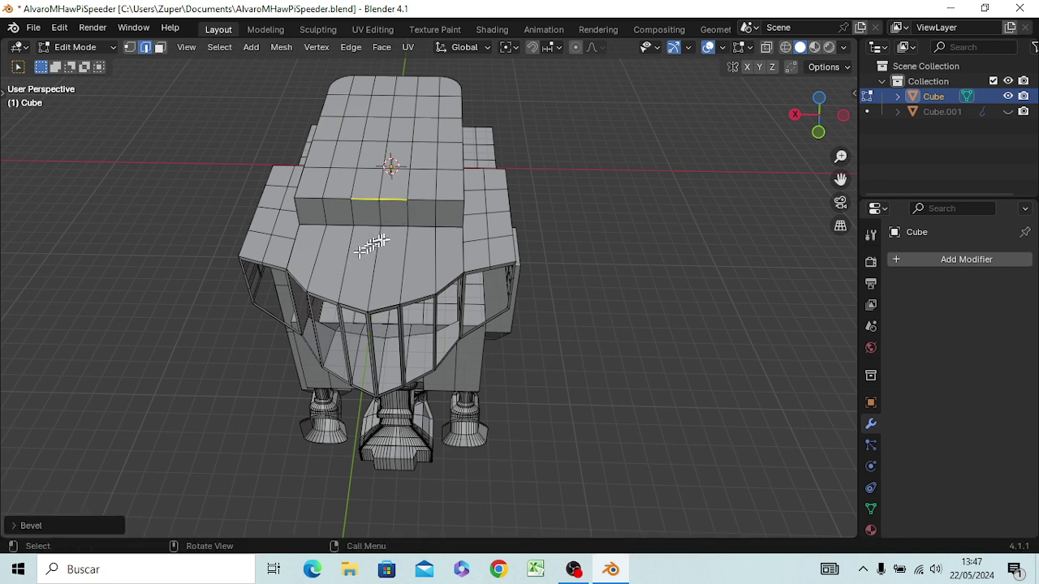
{"action": "left_click", "coordinate": [542, 191]}
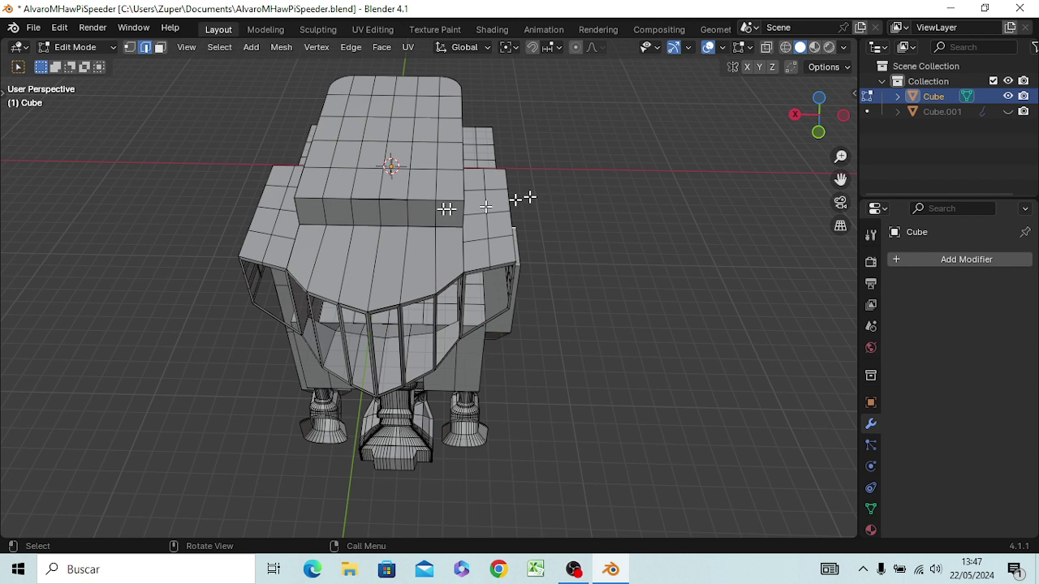
{"action": "left_click", "coordinate": [410, 201], "text": "ctrl"}
- In face select mode, select two pairs of adjacent faces on the block's underside
{"action": "key", "text": "alt+a"}
{"action": "key", "text": "3"}
{"action": "left_click", "coordinate": [423, 182]}
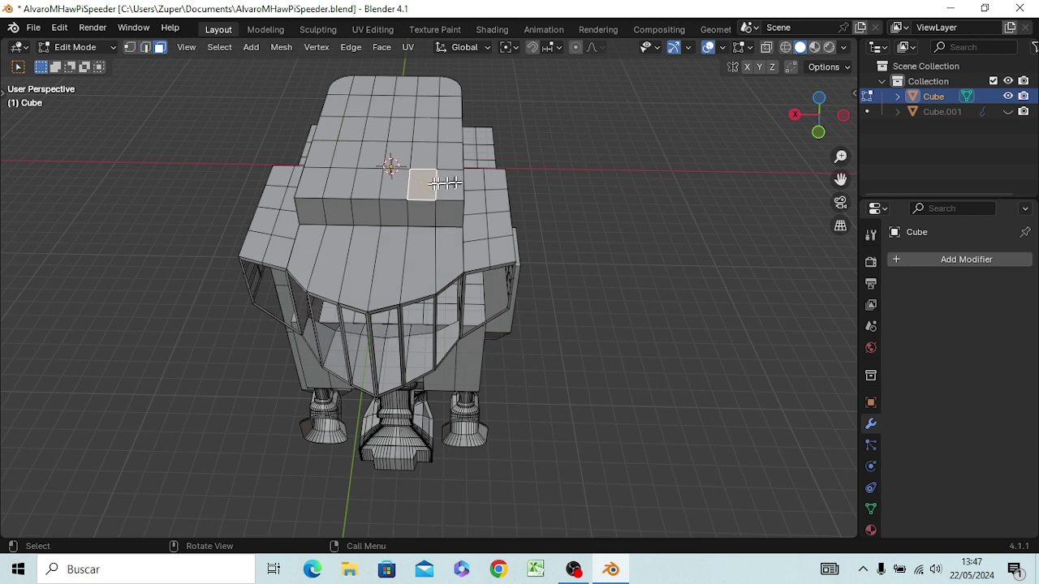
{"action": "left_click", "coordinate": [449, 184], "text": "shift"}
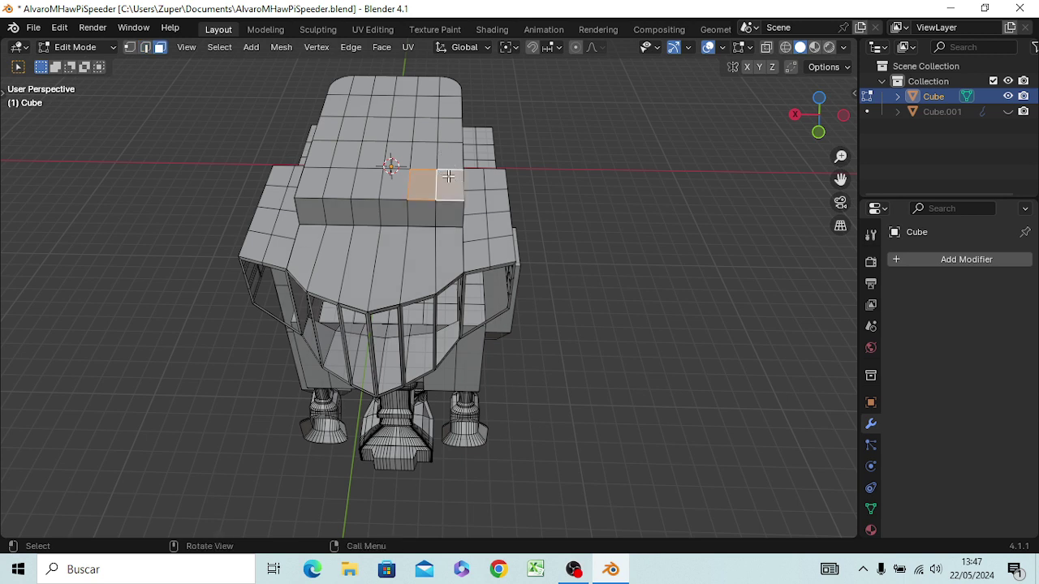
{"action": "left_click", "coordinate": [370, 180]}
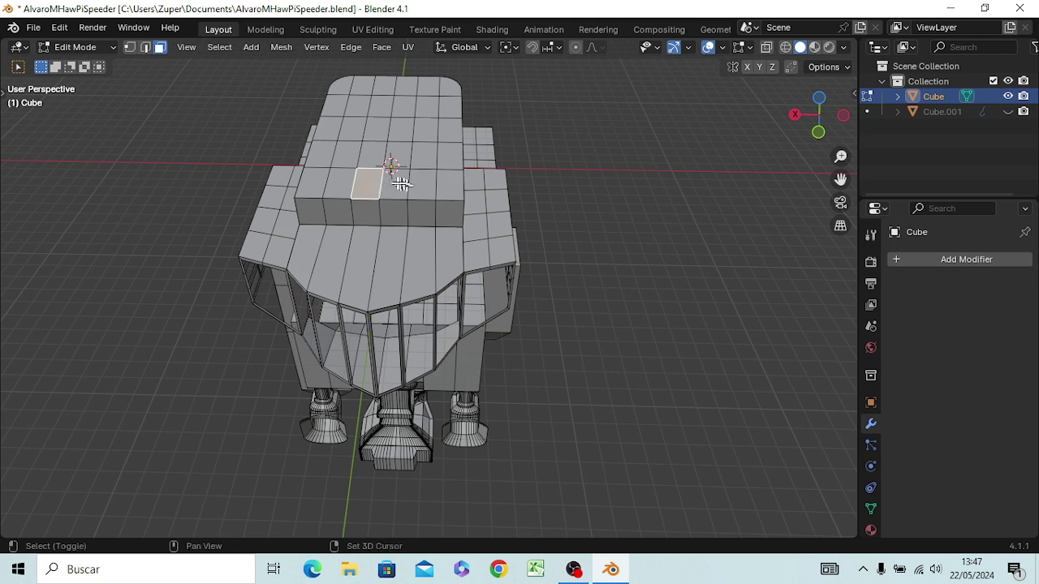
{"action": "left_click", "coordinate": [400, 190], "text": "shift"}
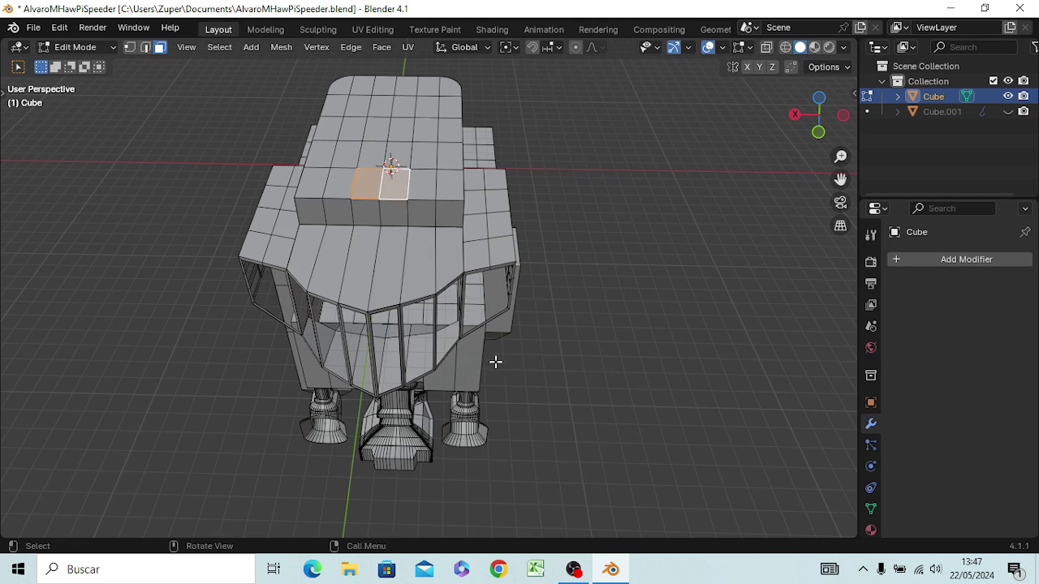
- Orbit around the ship and view it straight from the right side
{"action": "mouse_move", "coordinate": [495, 362]}
{"action": "middle_mouse_down"}
{"action": "mouse_move", "coordinate": [263, 478]}
{"action": "mouse_move", "coordinate": [341, 378]}
{"action": "middle_mouse_up"}
{"action": "key", "text": "KP_3"}
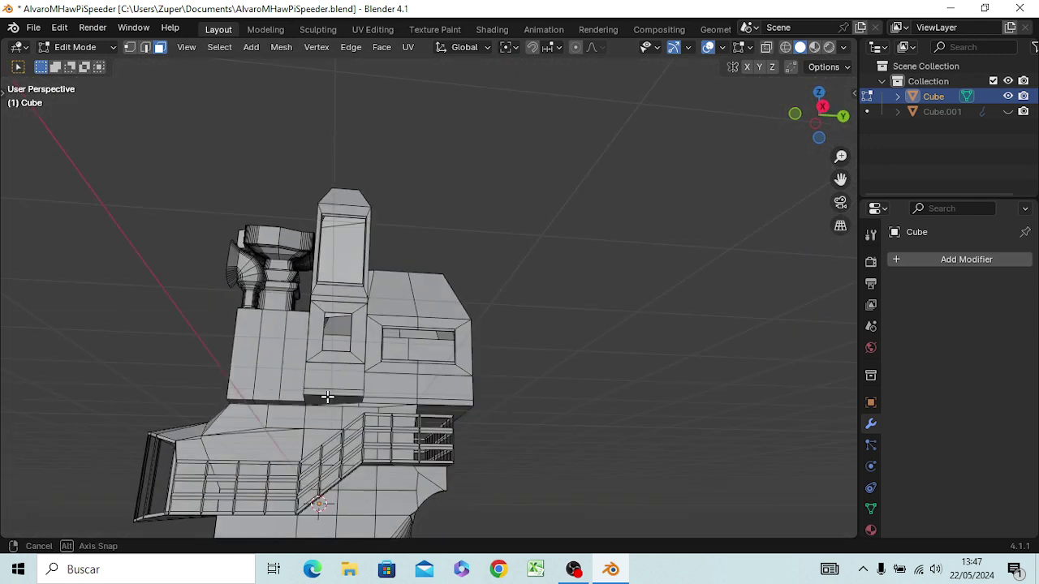
{"action": "scroll", "coordinate": [341, 378], "scroll_direction": "down", "scroll_amount": 3}
{"action": "scroll", "coordinate": [341, 380], "scroll_direction": "up", "scroll_amount": 2}
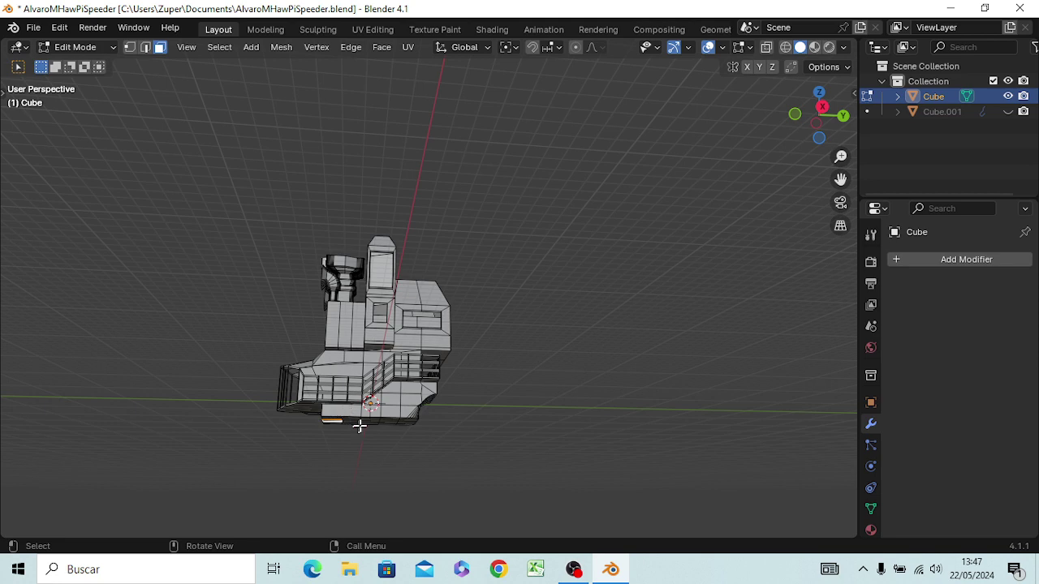
- In Right Ortho view, extrude the bottom block's underside faces a short distance down
{"action": "key", "text": "KP_1"}
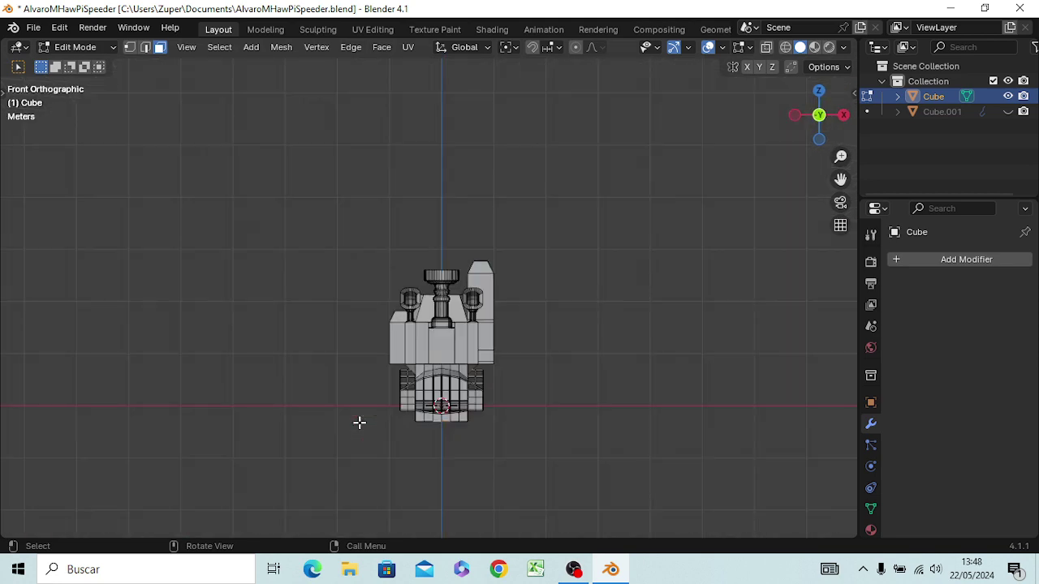
{"action": "key", "text": "shift"}
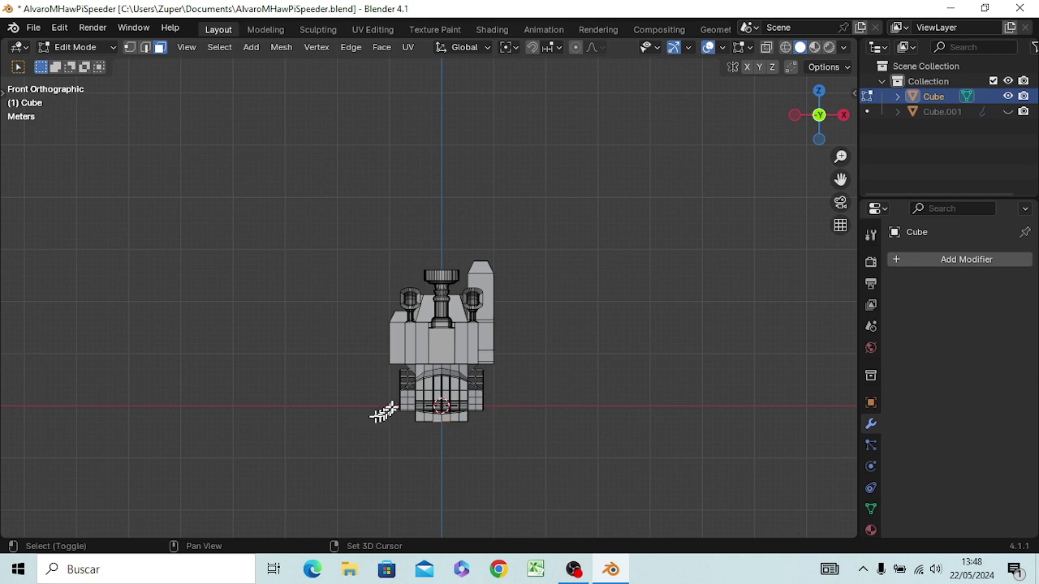
{"action": "scroll", "coordinate": [405, 412], "scroll_direction": "up", "scroll_amount": 1}
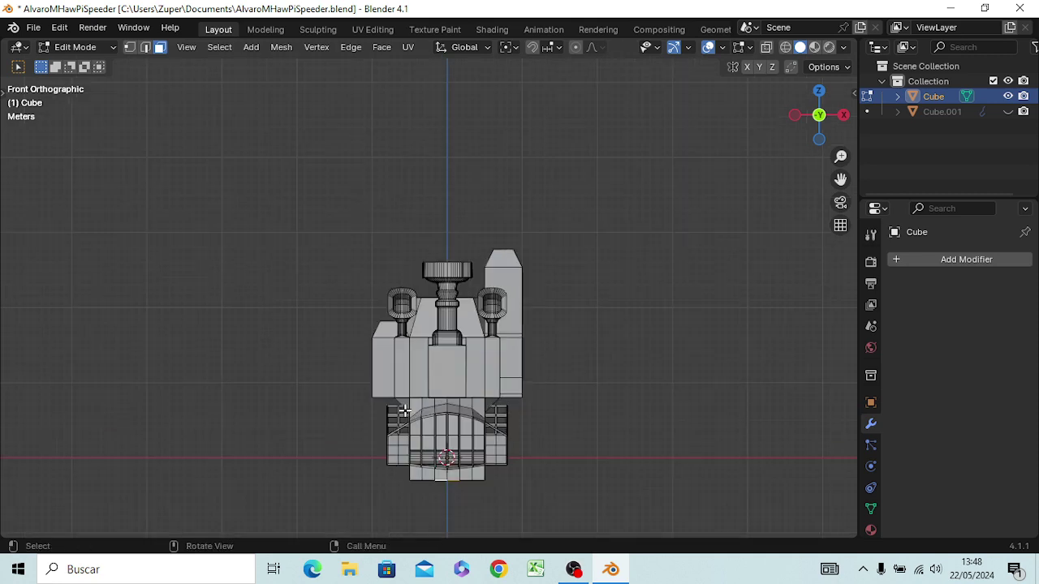
{"action": "scroll", "coordinate": [409, 411], "scroll_direction": "up", "scroll_amount": 4}
{"action": "middle_click_drag", "start_coordinate": [415, 412], "coordinate": [383, 143], "text": "shift"}
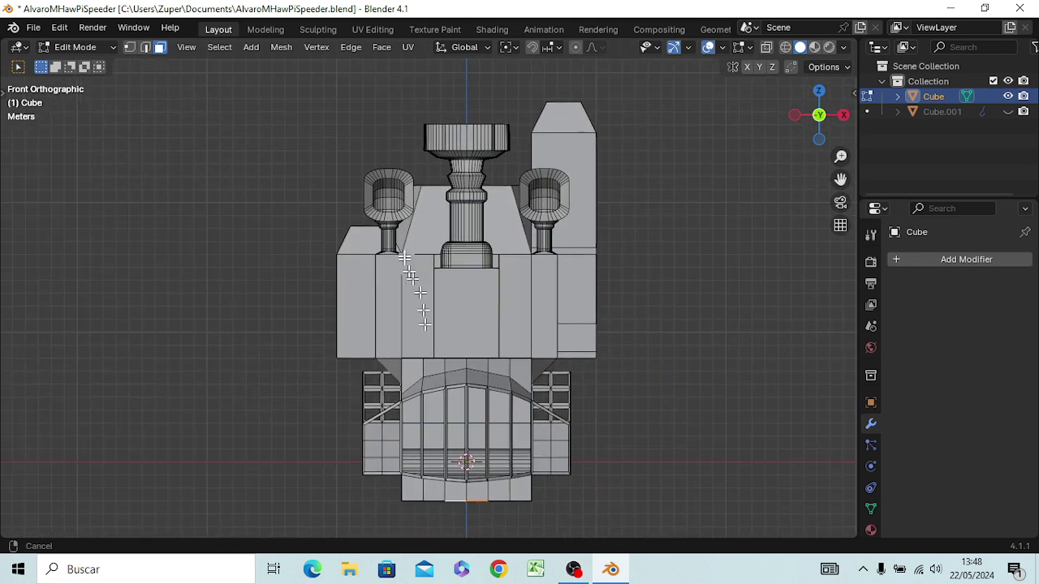
{"action": "scroll", "coordinate": [379, 286], "scroll_direction": "up", "scroll_amount": 1}
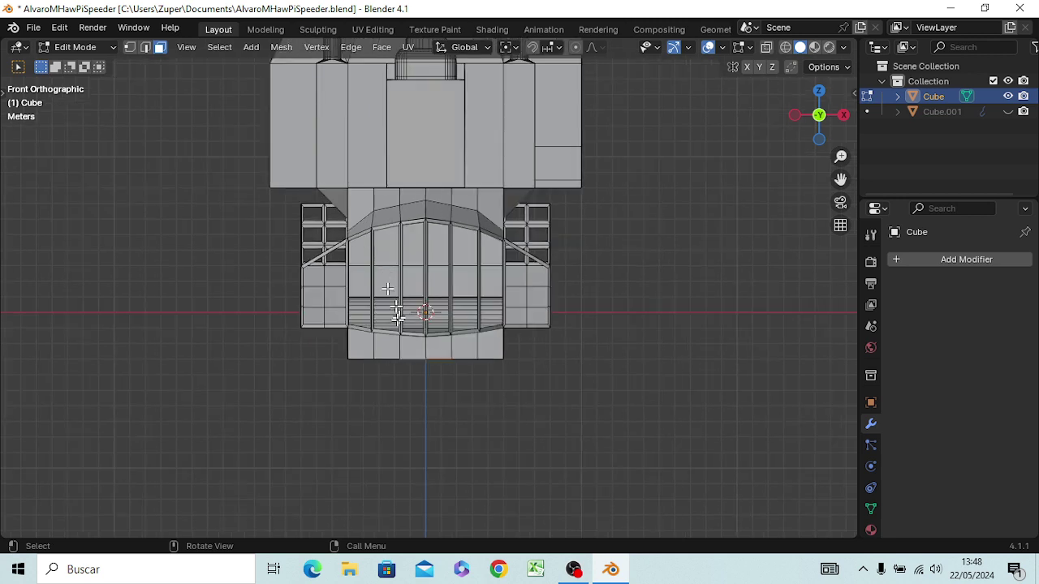
{"action": "key", "text": "KP_3"}
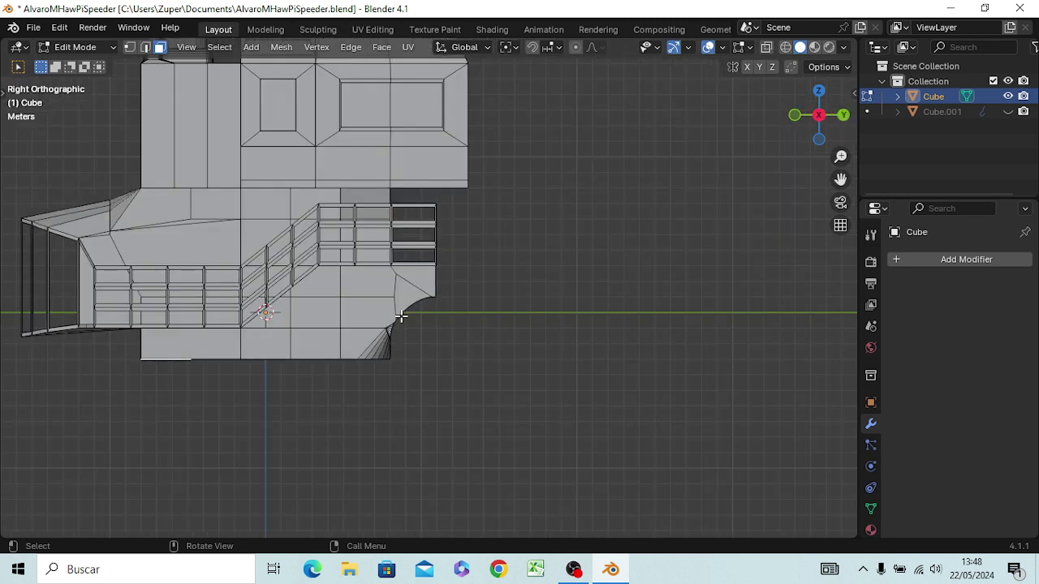
{"action": "mouse_move", "coordinate": [335, 313]}
{"action": "middle_mouse_down", "text": "shift"}
{"action": "mouse_move", "coordinate": [507, 416]}
{"action": "mouse_move", "coordinate": [505, 396]}
{"action": "middle_mouse_up", "text": "shift"}
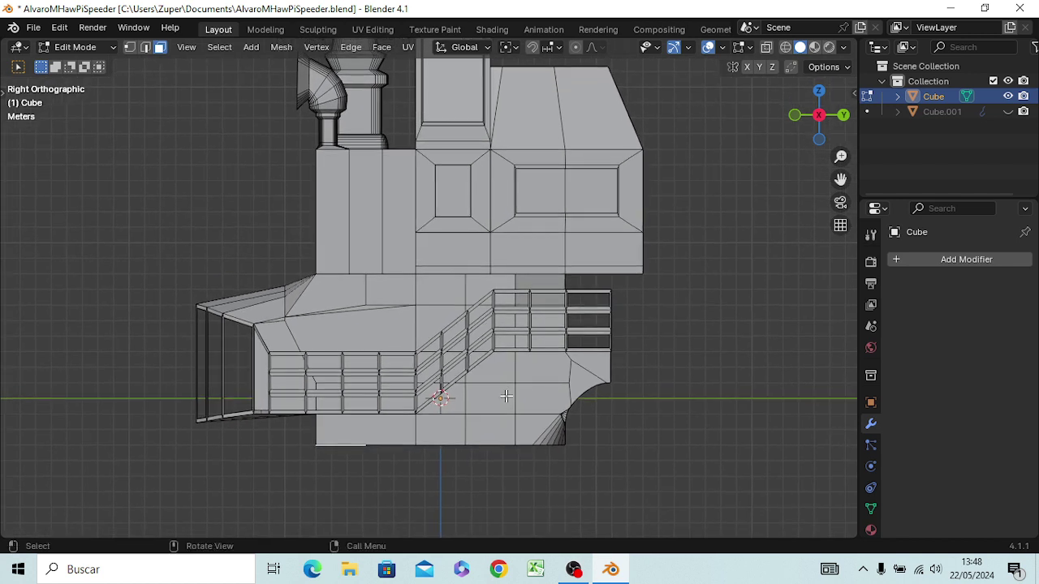
{"action": "key", "text": "e"}
{"action": "left_click", "coordinate": [487, 404]}
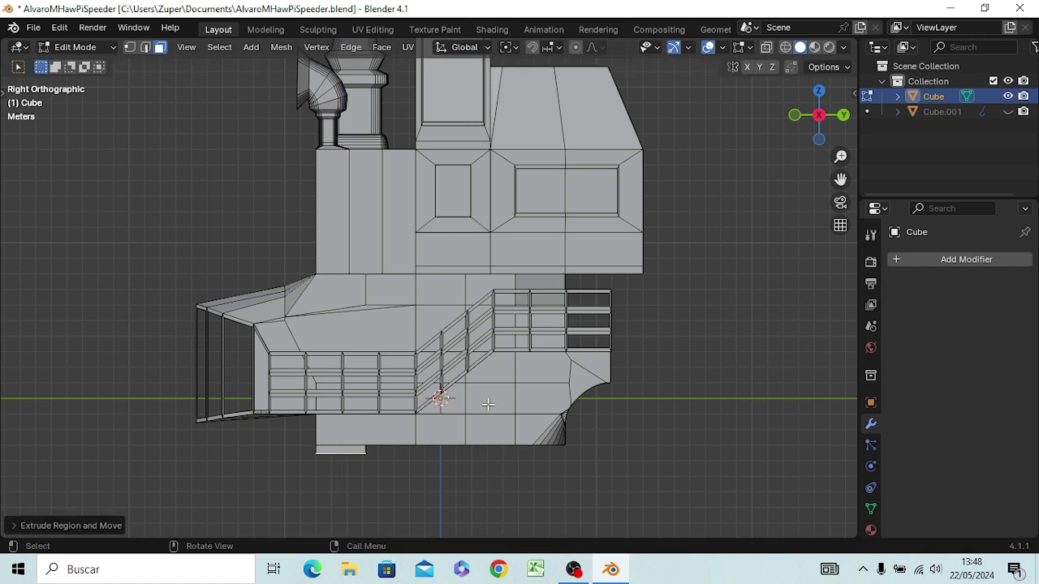
- Scale the extruded faces down to about 0.48 to narrow them
{"action": "key", "text": "e"}
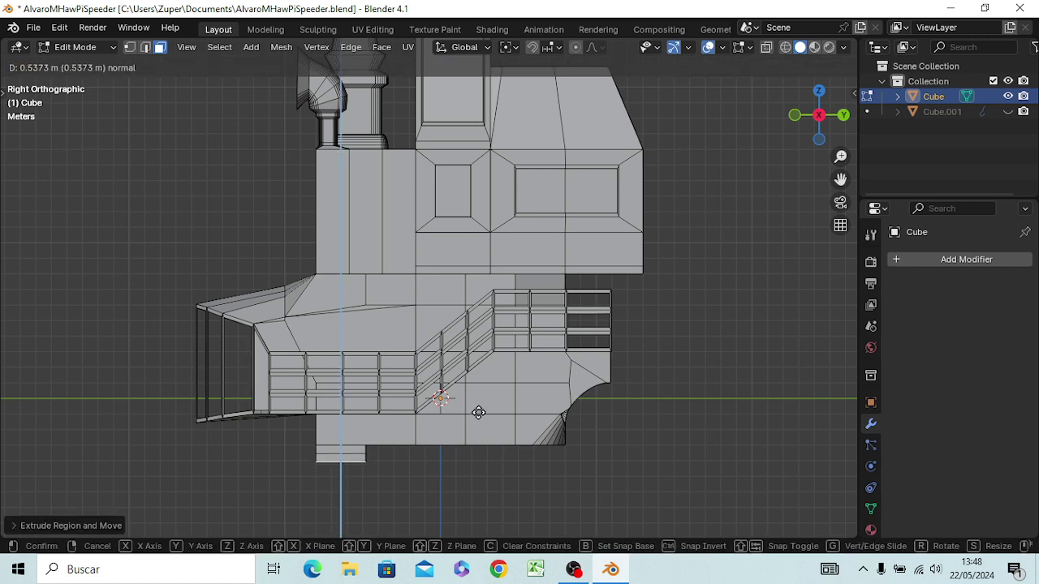
{"action": "right_click", "coordinate": [479, 413]}
{"action": "key", "text": "s"}
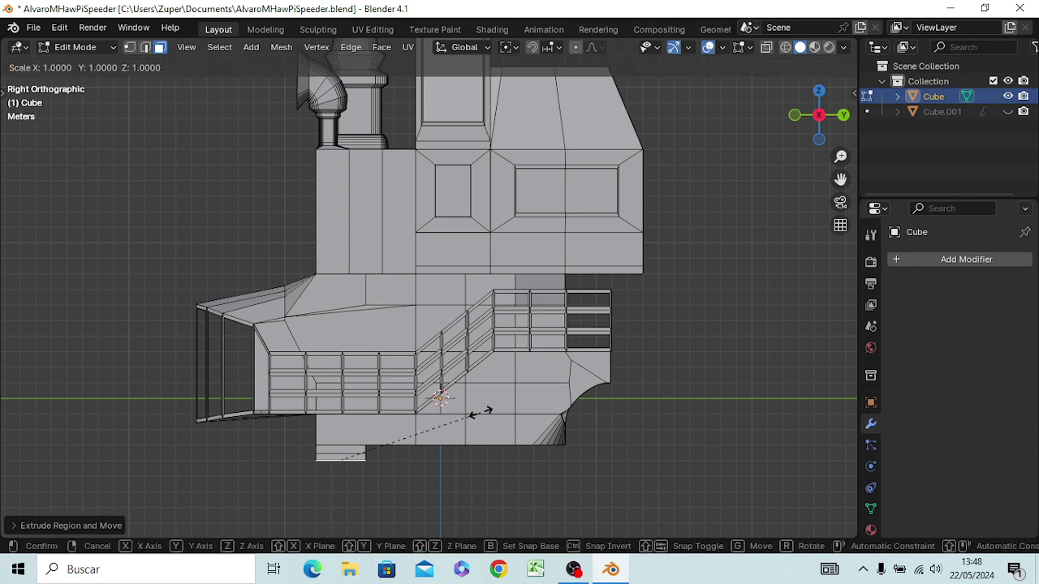
{"action": "left_click", "coordinate": [408, 440]}
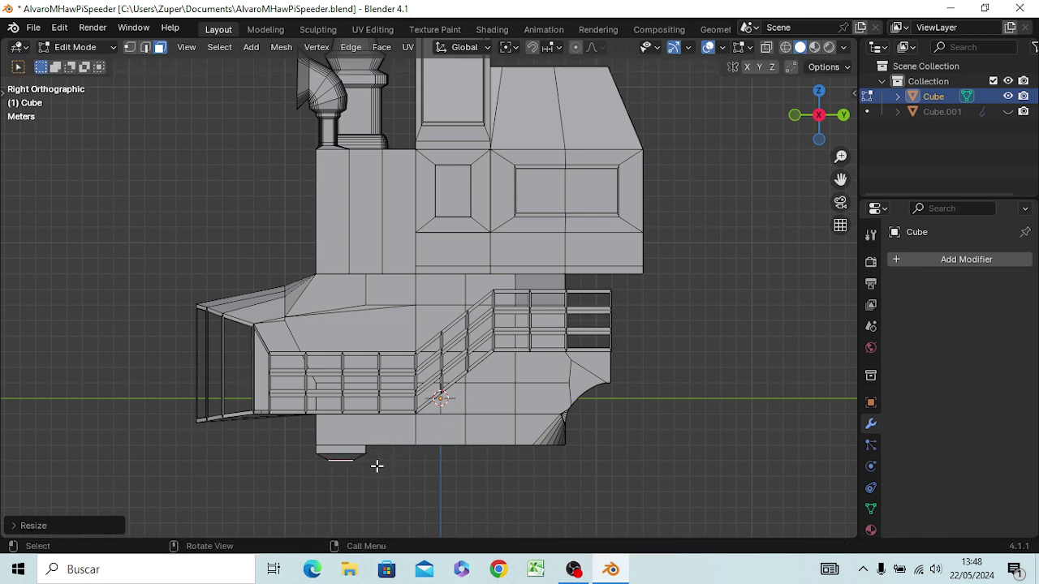
- Extrude the narrowed faces further down into a stub, then switch to OBS Studio
{"action": "key", "text": "e"}
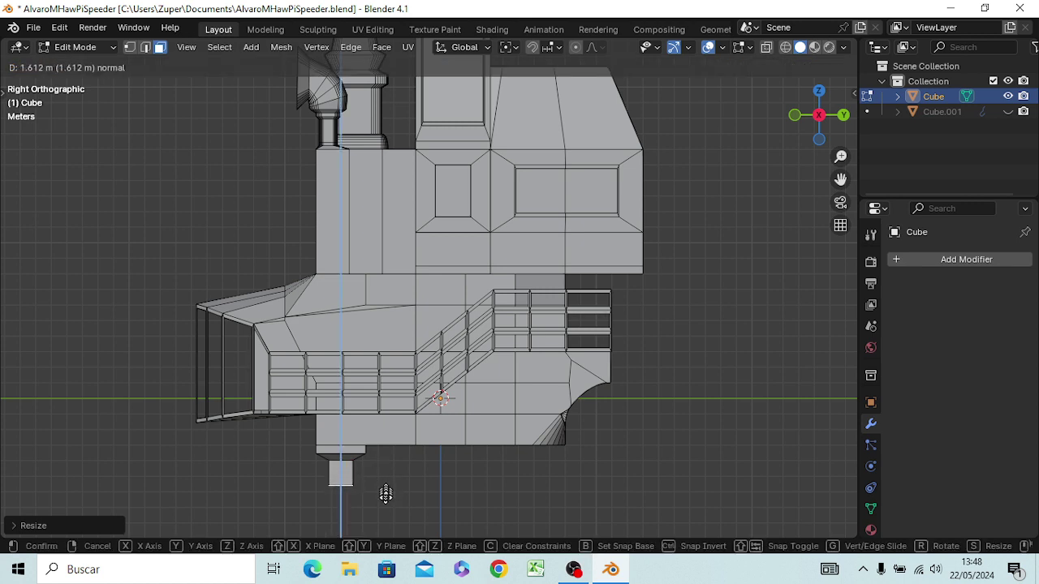
{"action": "left_click", "coordinate": [385, 496]}
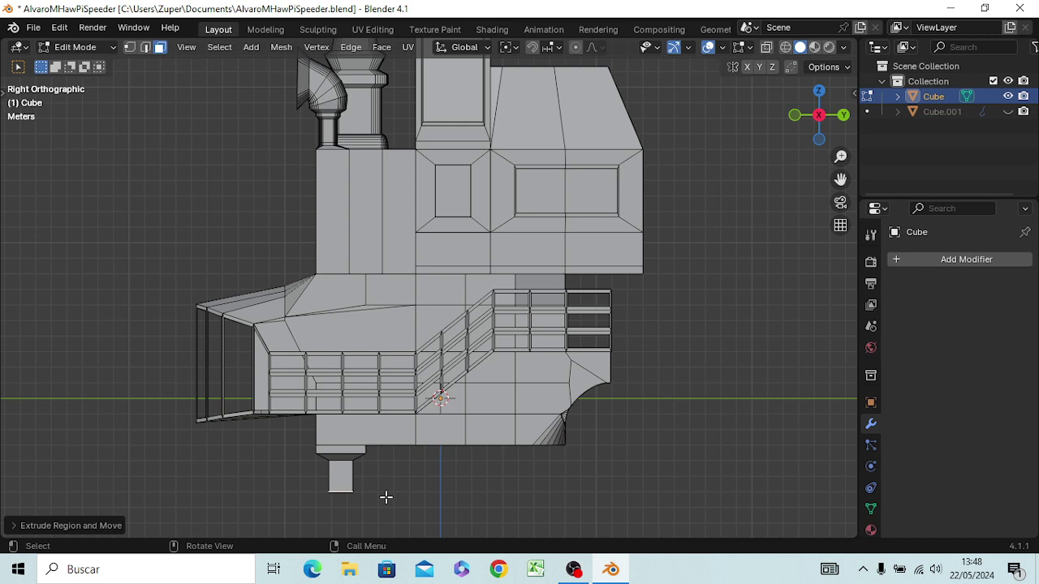
{"action": "key", "text": "alt+Tab"}
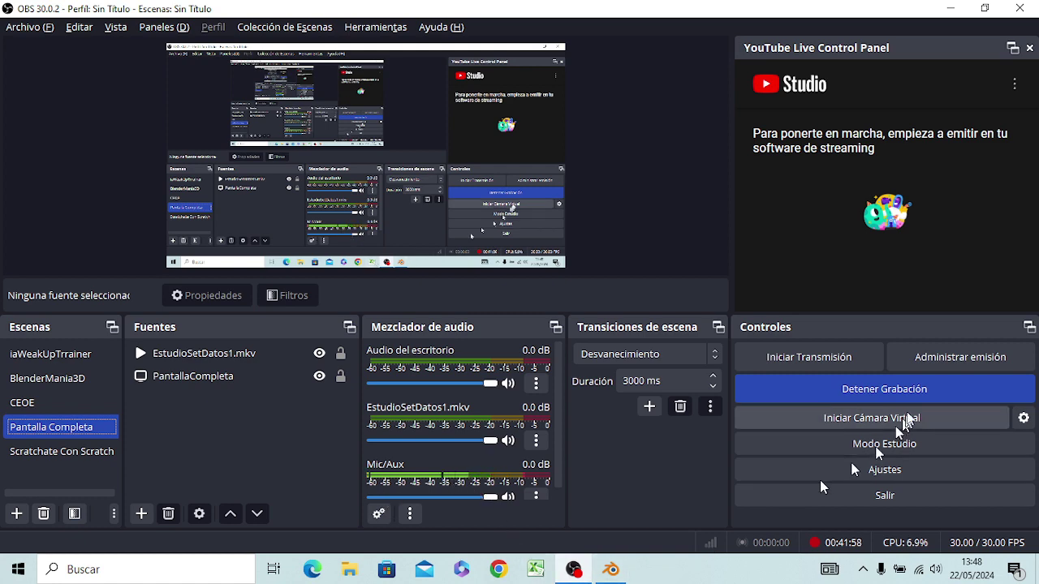